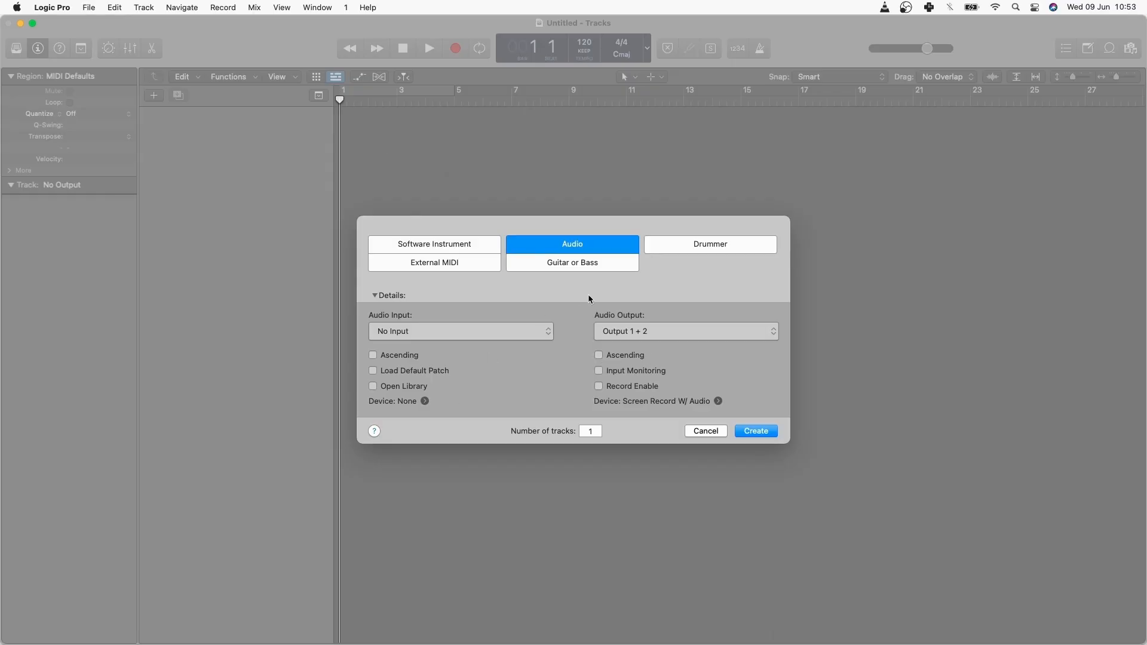
Create one audio track with no input and its output set to Output 1 + 2.
left_click(673, 249)
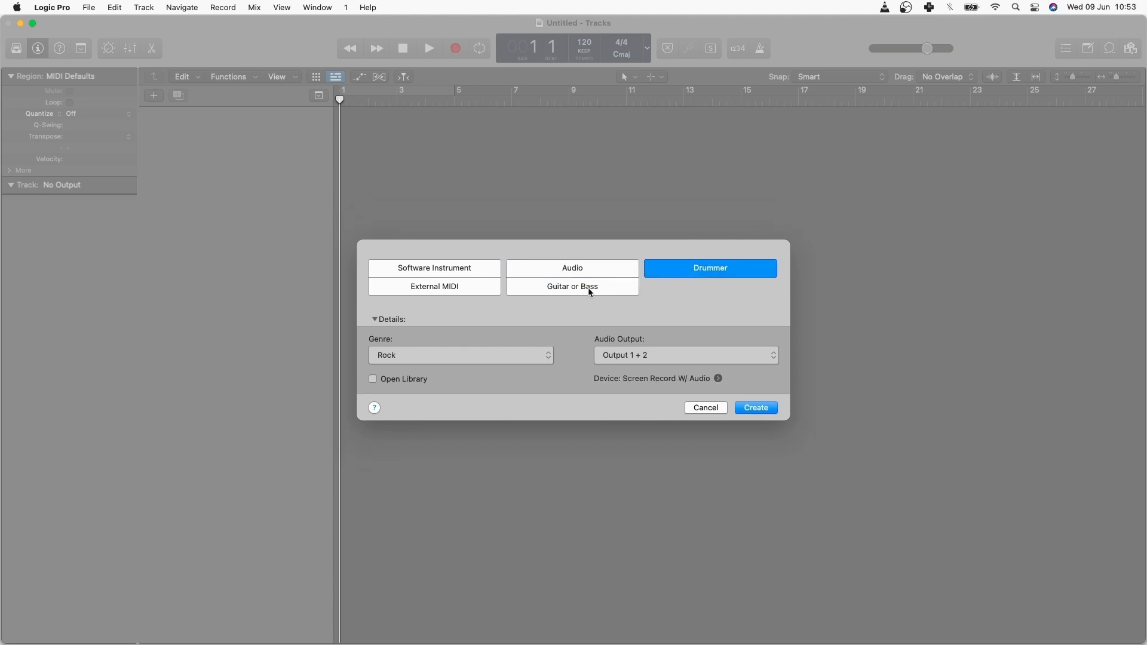
left_click(581, 266)
left_click(451, 262)
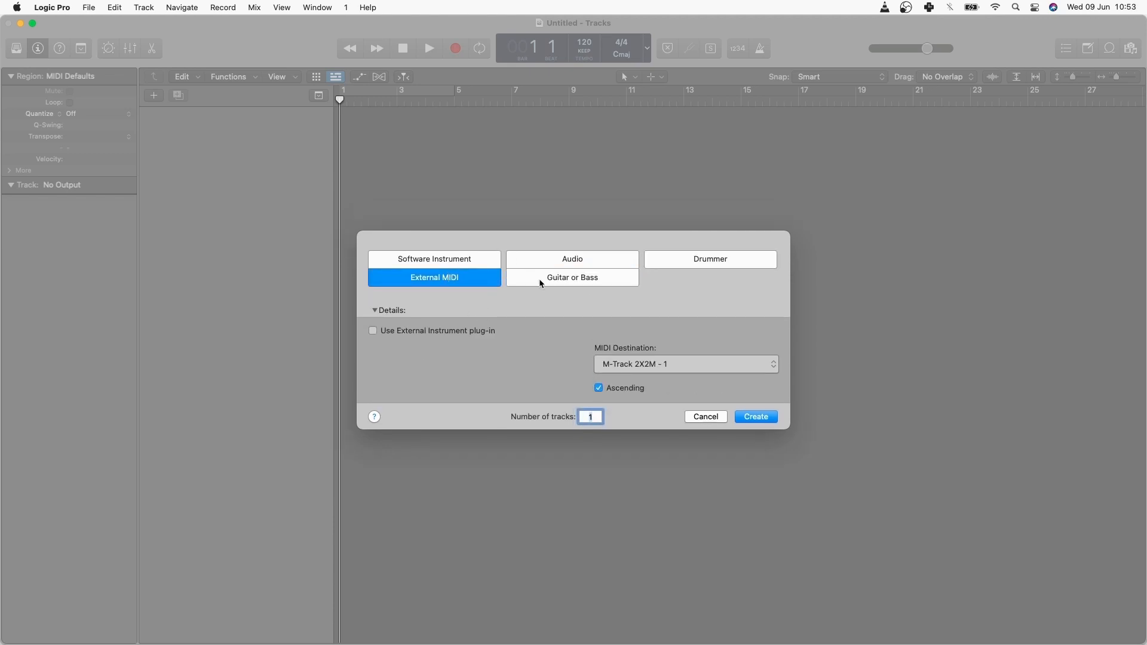
left_click(575, 260)
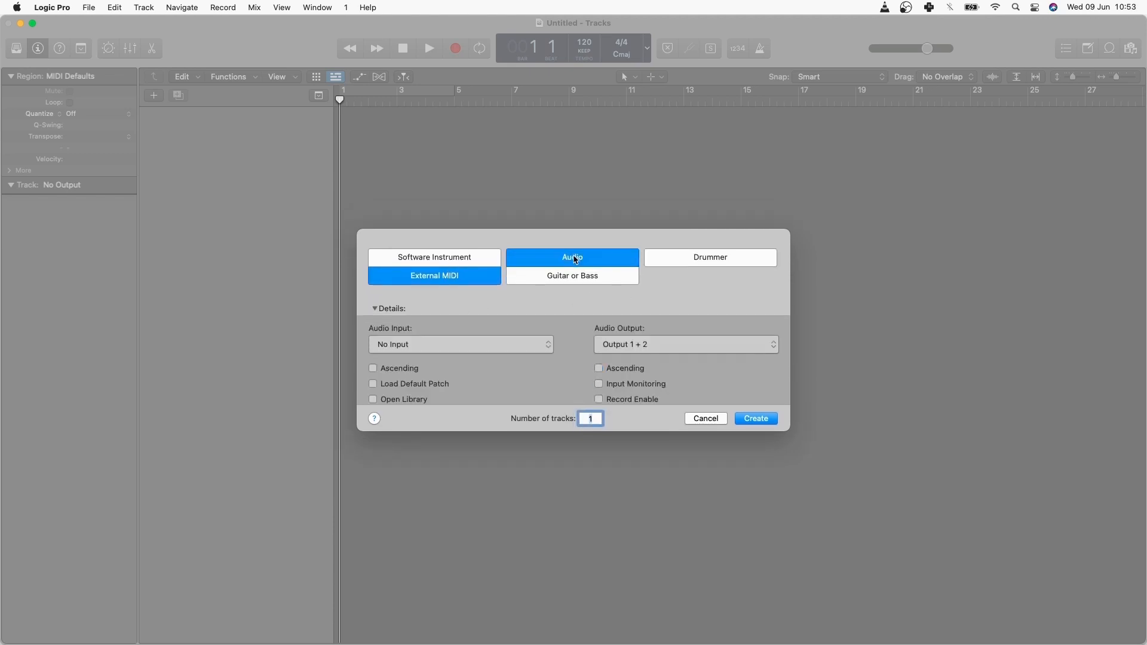
left_click(766, 431)
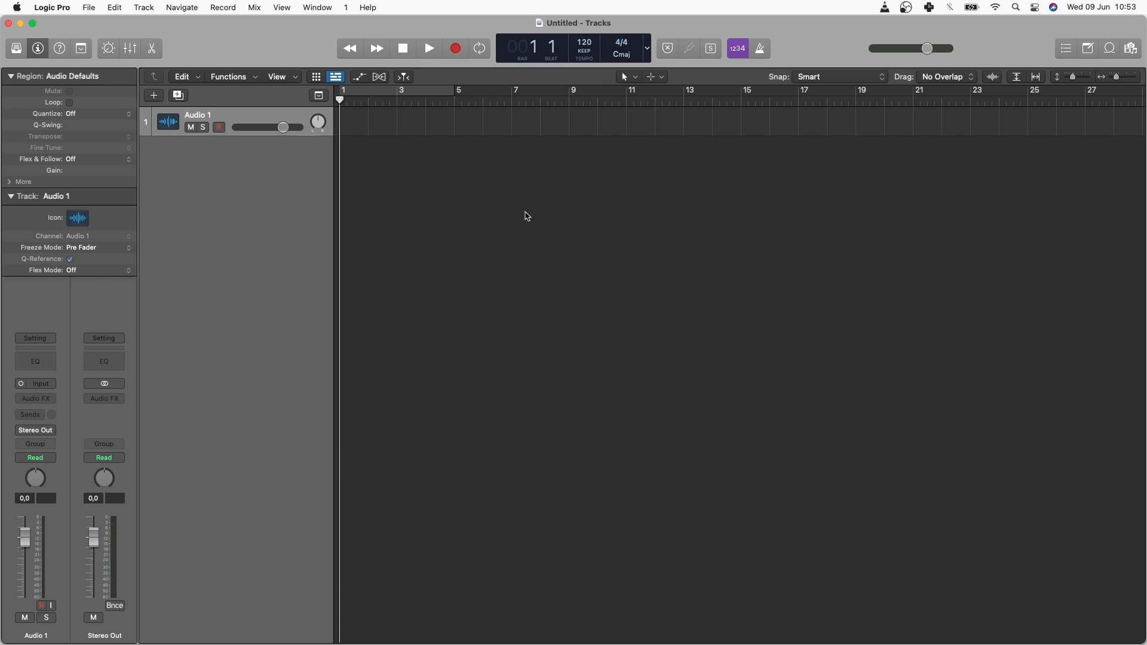
Hide the inspector to give the tracks area more room.
left_click(42, 50)
left_click(41, 51)
left_click(42, 51)
left_click(42, 51)
key("i")
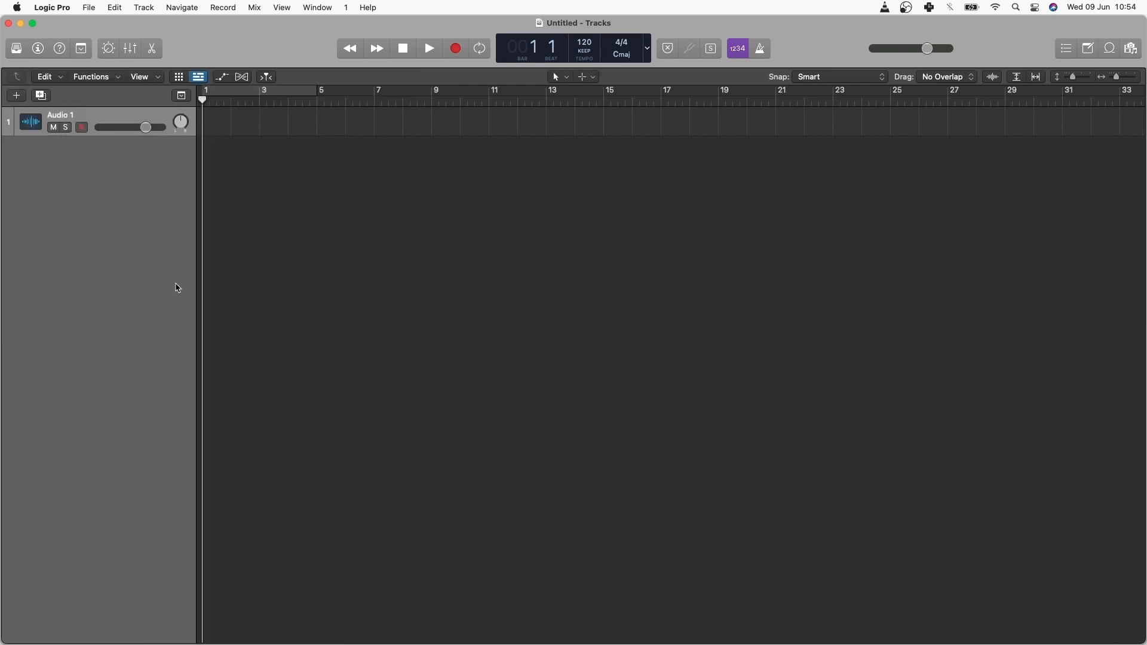
Browse all files to the My Work Files folder on the Desktop, and close the file browser.
left_click(1131, 50)
left_click(1078, 80)
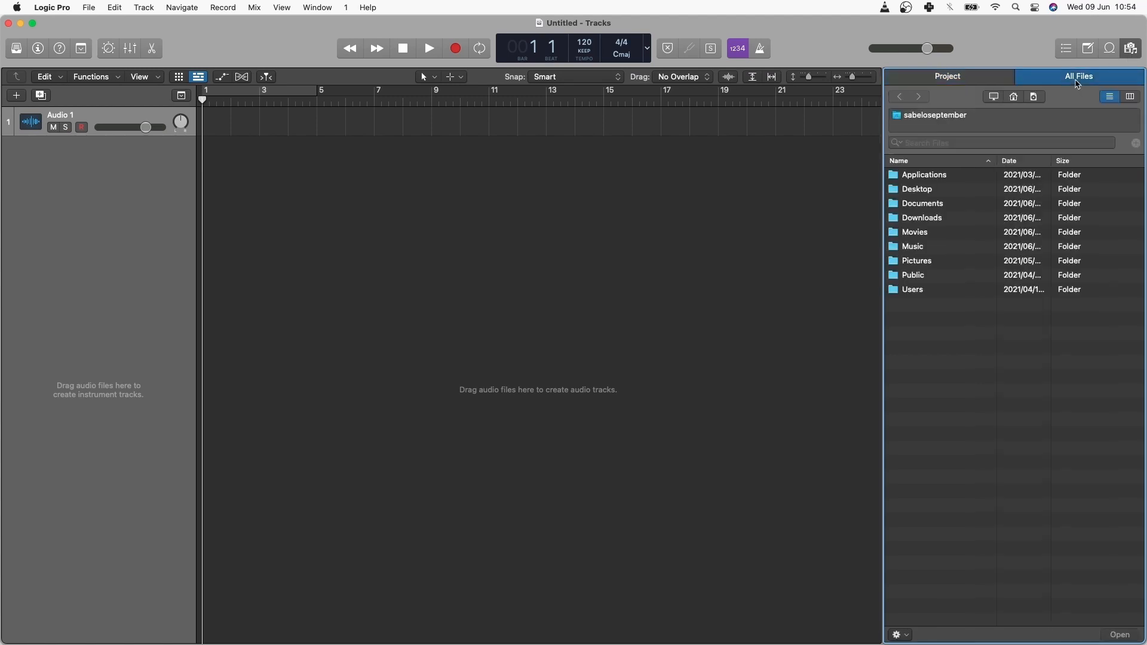
double_click(917, 190)
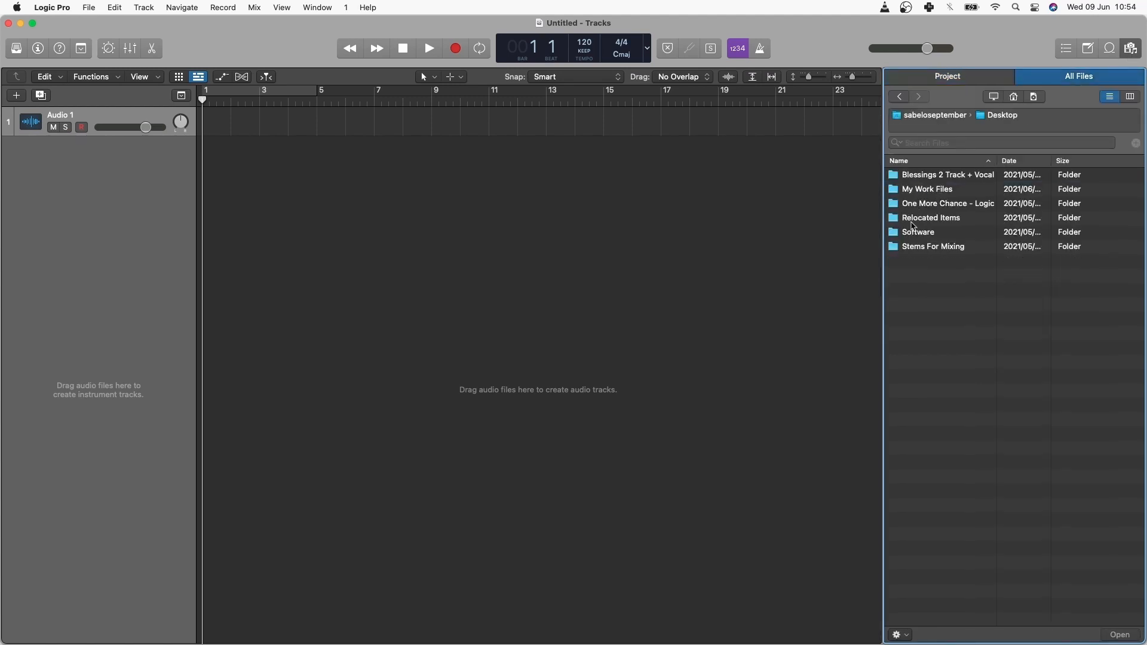
double_click(938, 190)
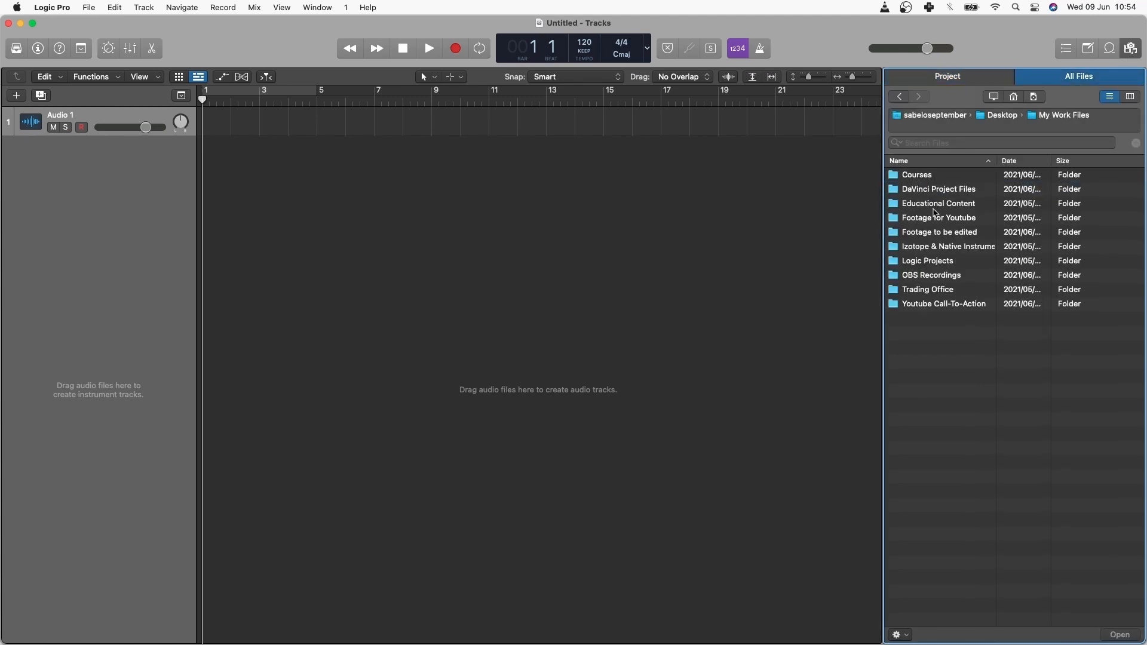
left_click(1130, 48)
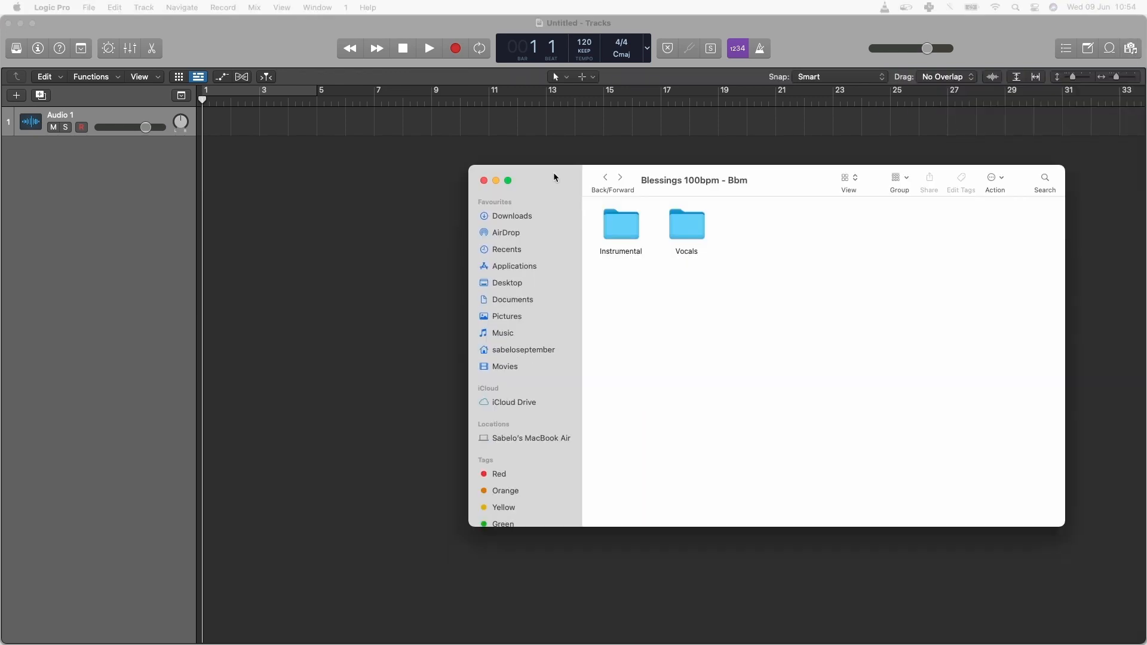
In the Finder window of the Blessings 100bpm - Bbm folder, look through the Instrumental and Vocals folders.
left_click_drag(553, 172, 548, 156)
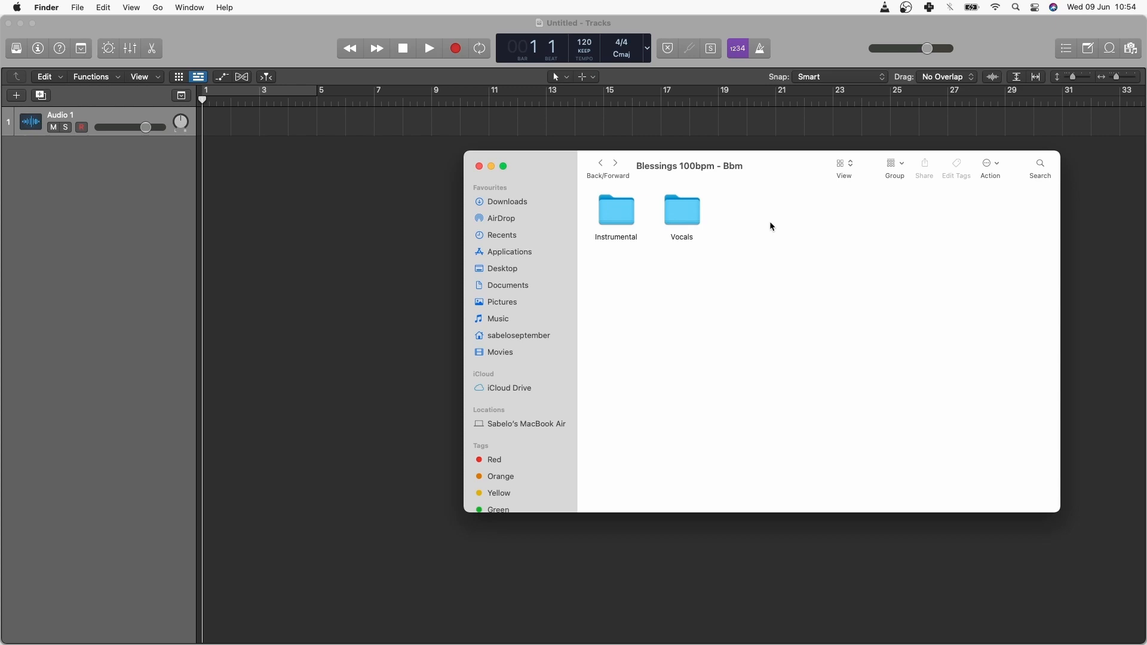
double_click(619, 217)
left_click(616, 218)
left_click(703, 213)
left_click(600, 163)
double_click(685, 221)
left_click(602, 166)
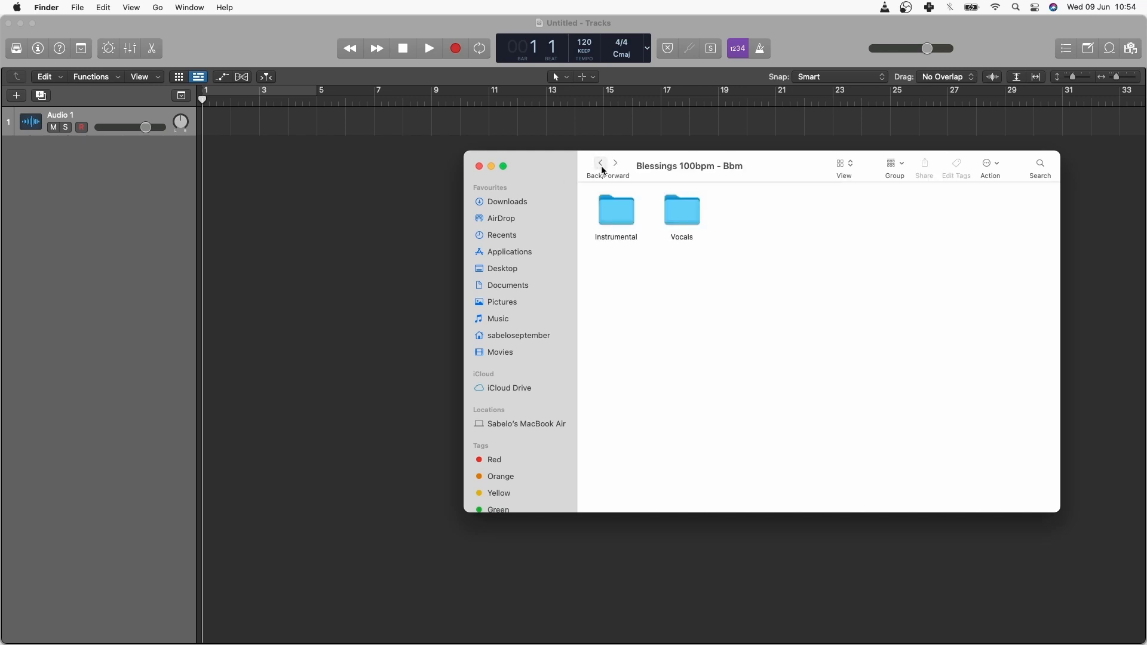
left_click_drag(672, 159, 688, 166)
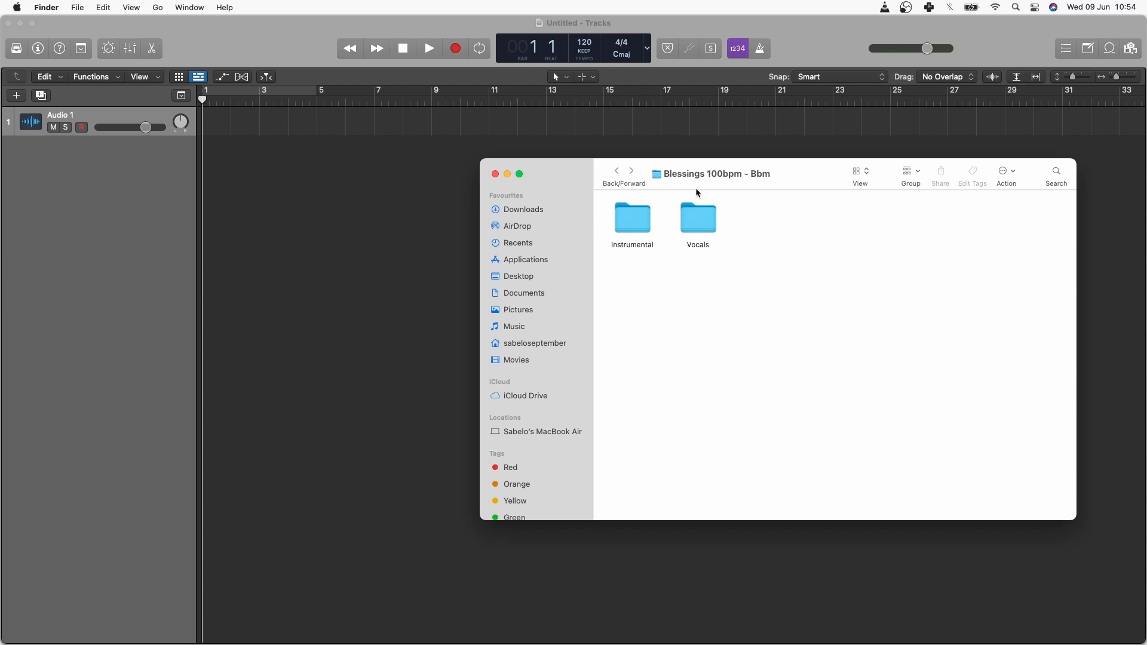
Import all audio files from the Instrumental folder's Drums subfolder into the Logic project at bar 1, creating new tracks for them.
double_click(643, 231)
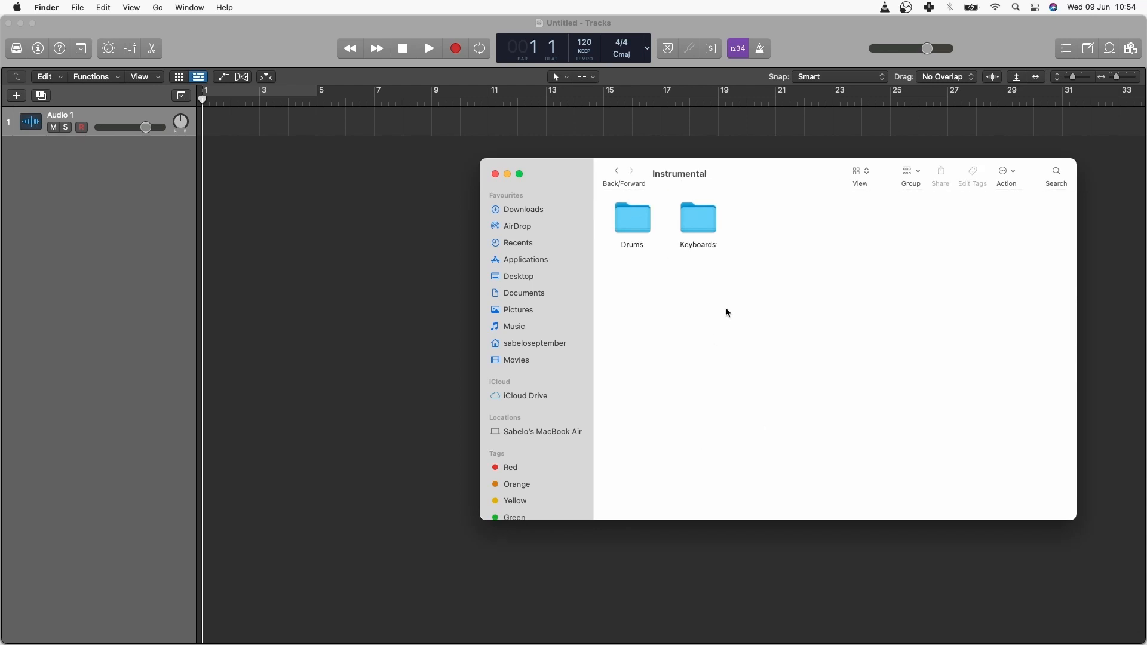
double_click(629, 224)
key("super+a")
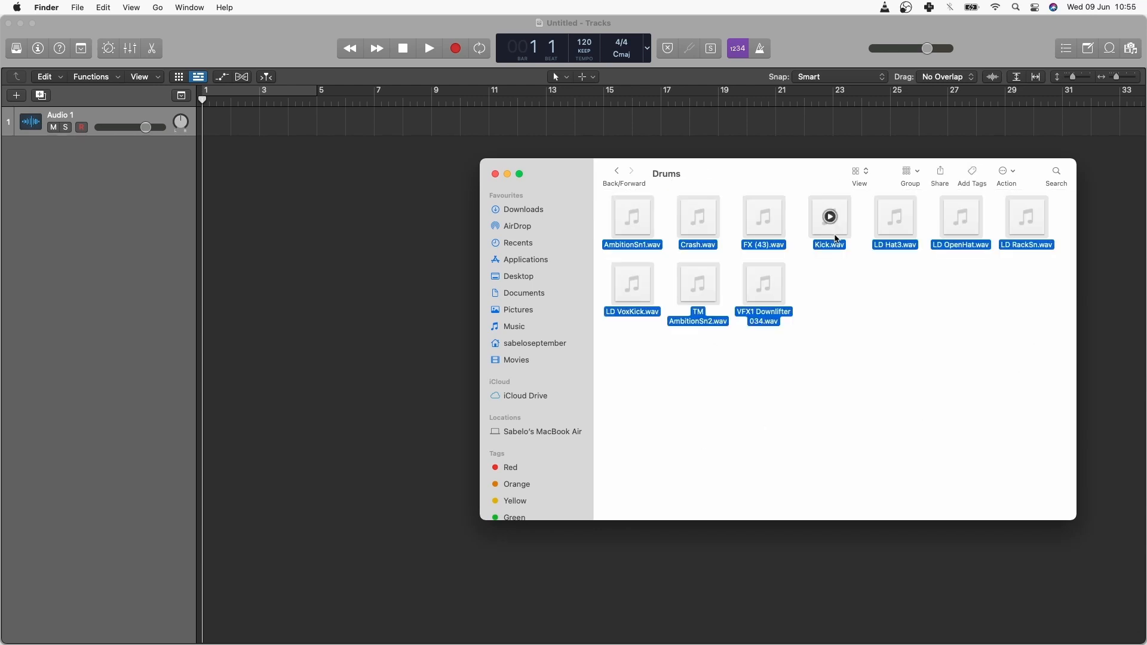
left_click_drag(836, 239, 206, 160)
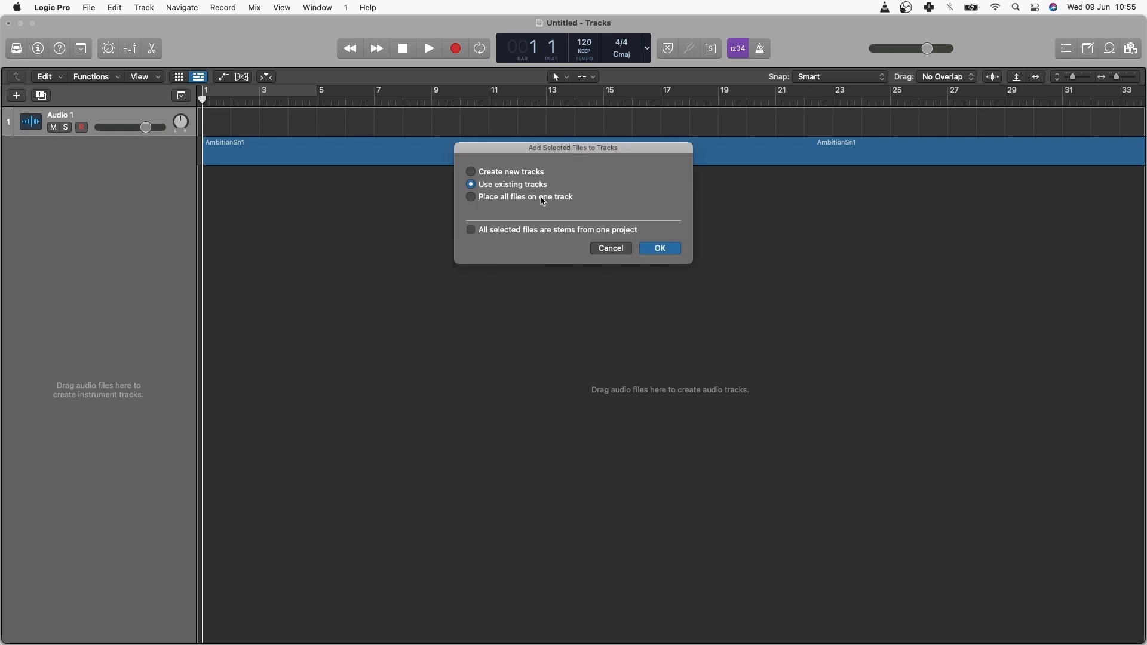
left_click(494, 173)
left_click(667, 250)
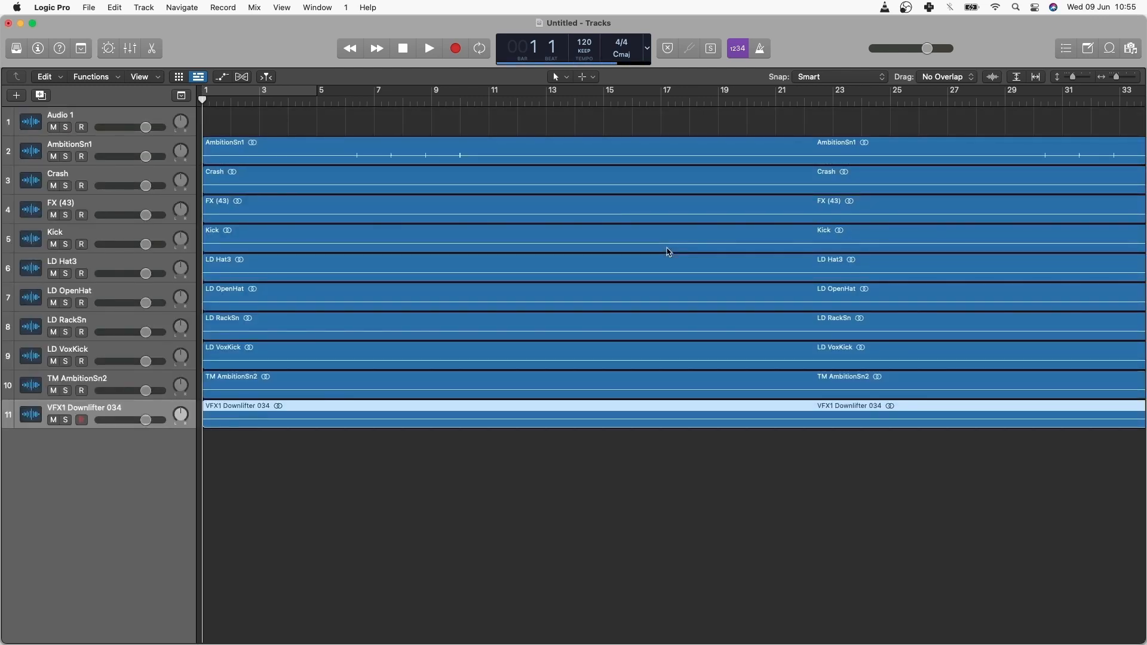
Delete the empty Audio 1 track.
left_click(116, 117)
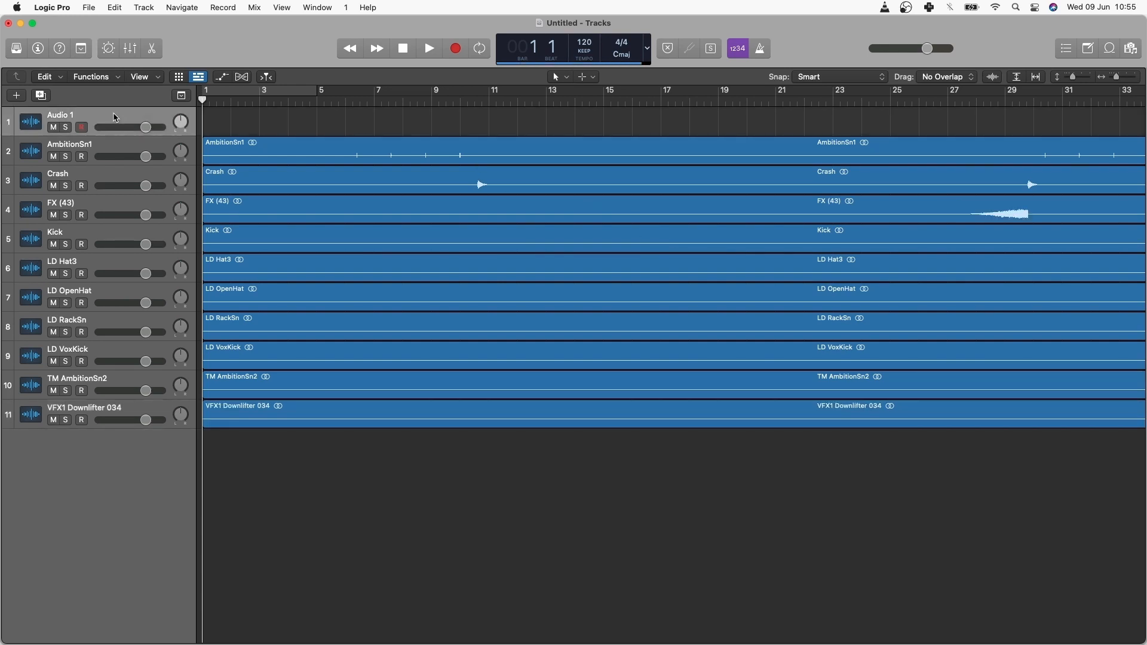
right_click(115, 117)
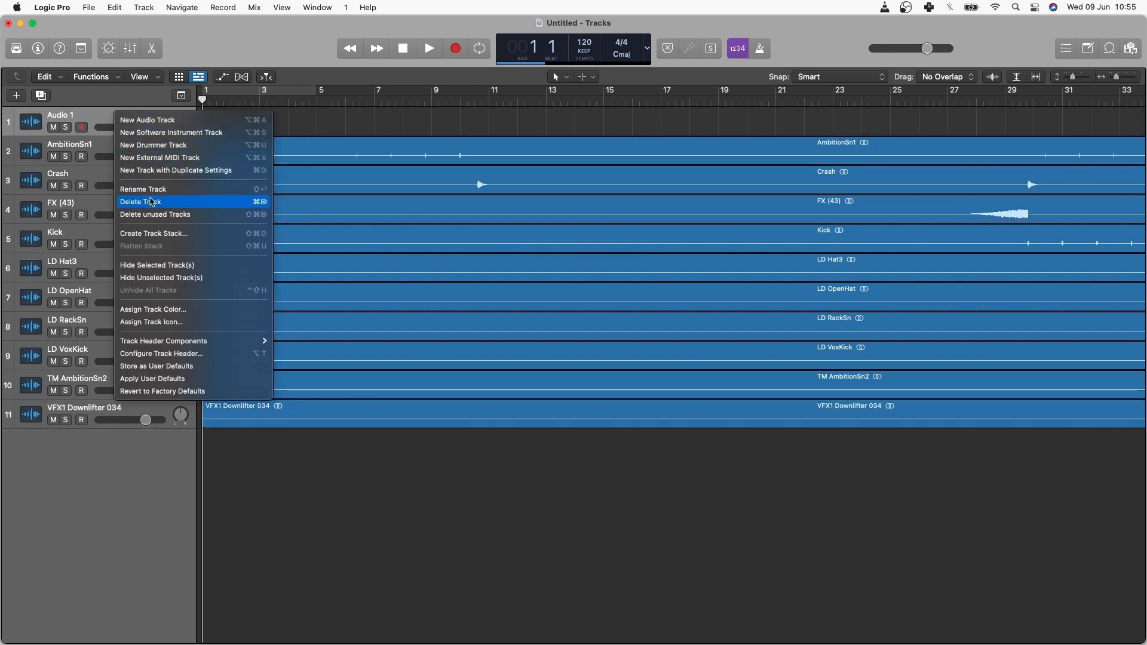
left_click(154, 203)
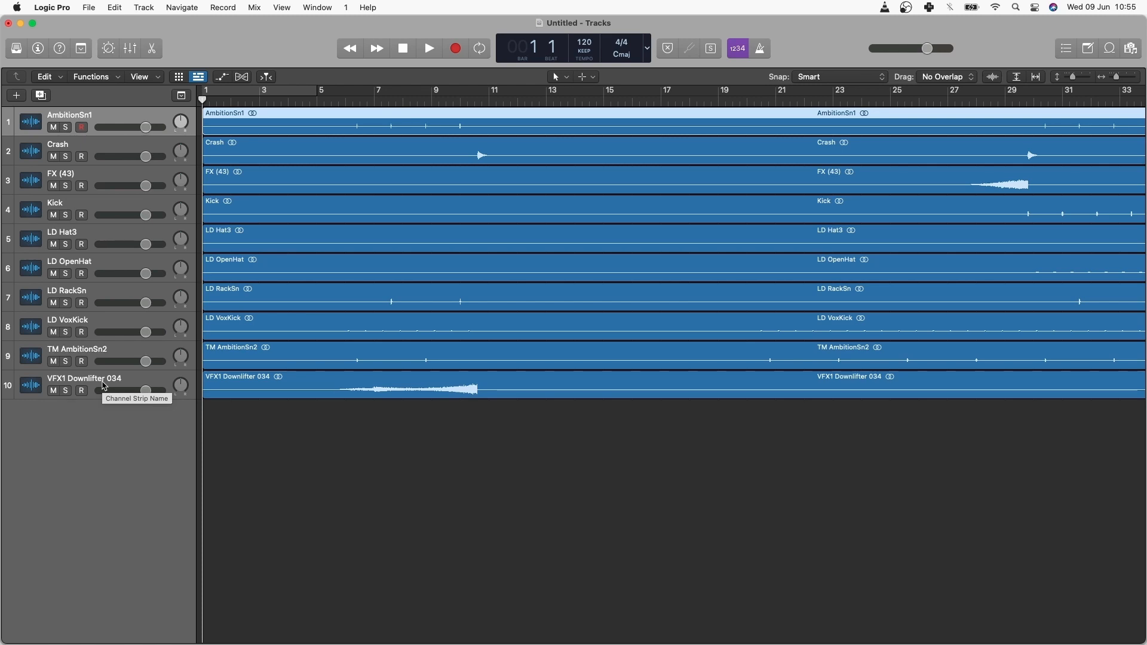
Group all the drum tracks, from AmbitionSn1 to VFX1 Downlifter 034, into a Summing Stack.
key("super+a")
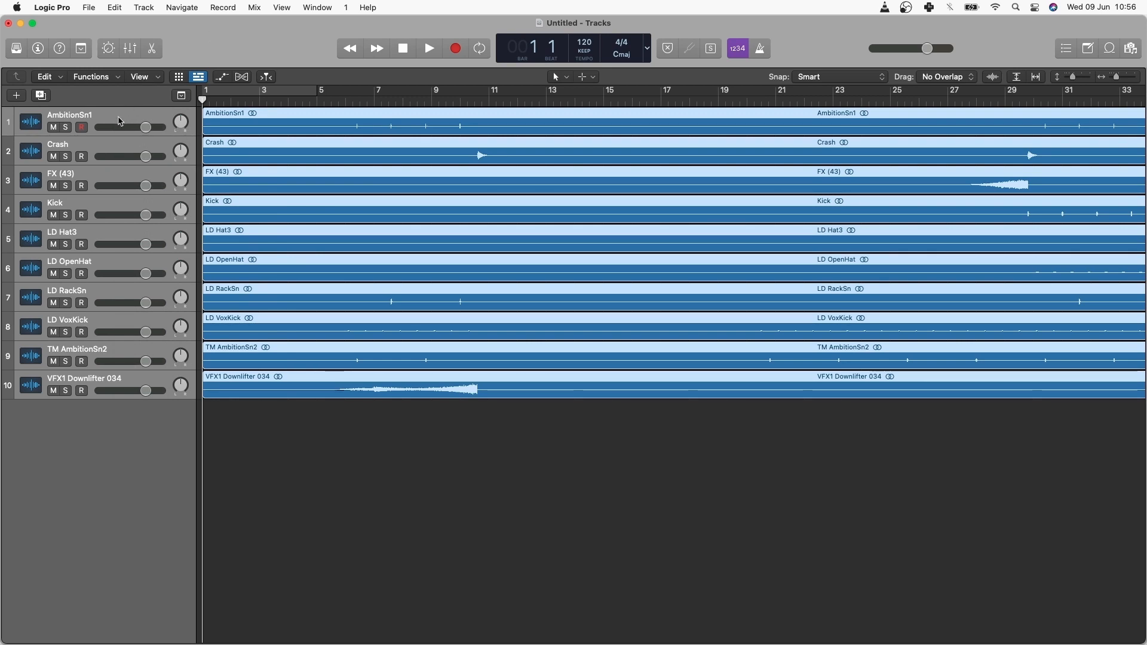
right_click(119, 121)
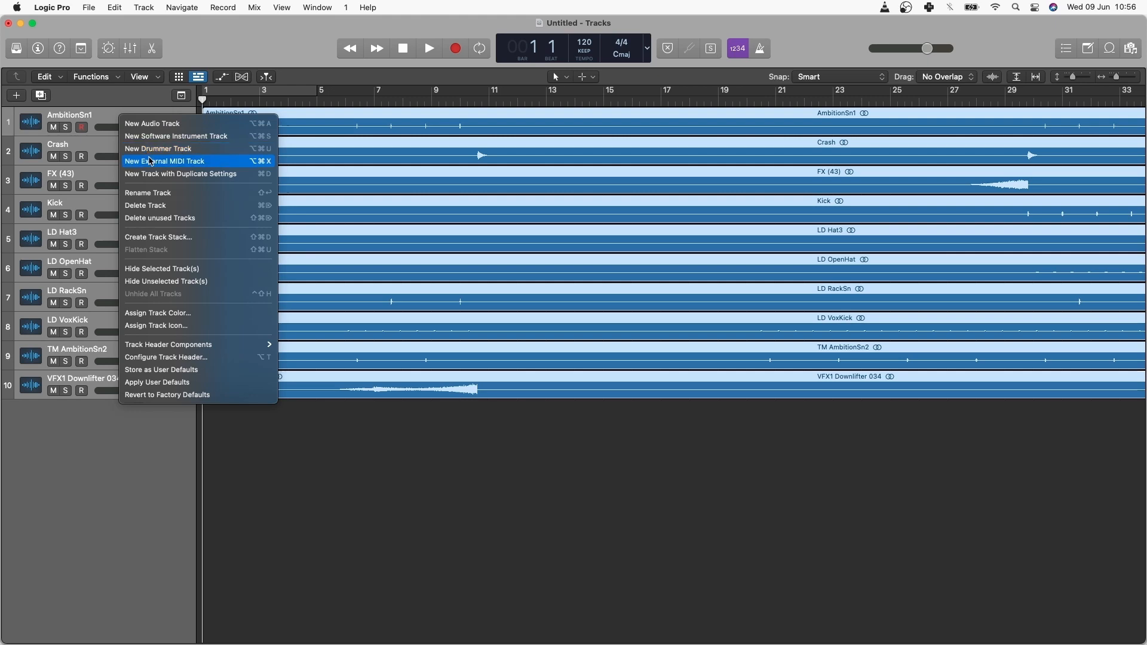
left_click(158, 238)
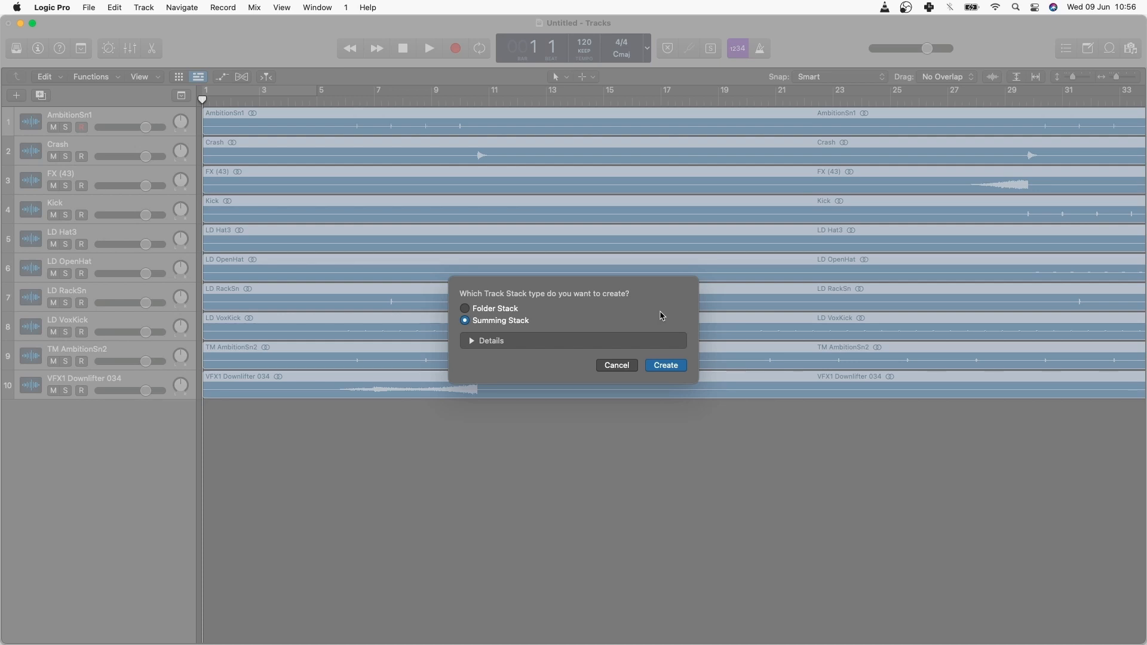
left_click(502, 340)
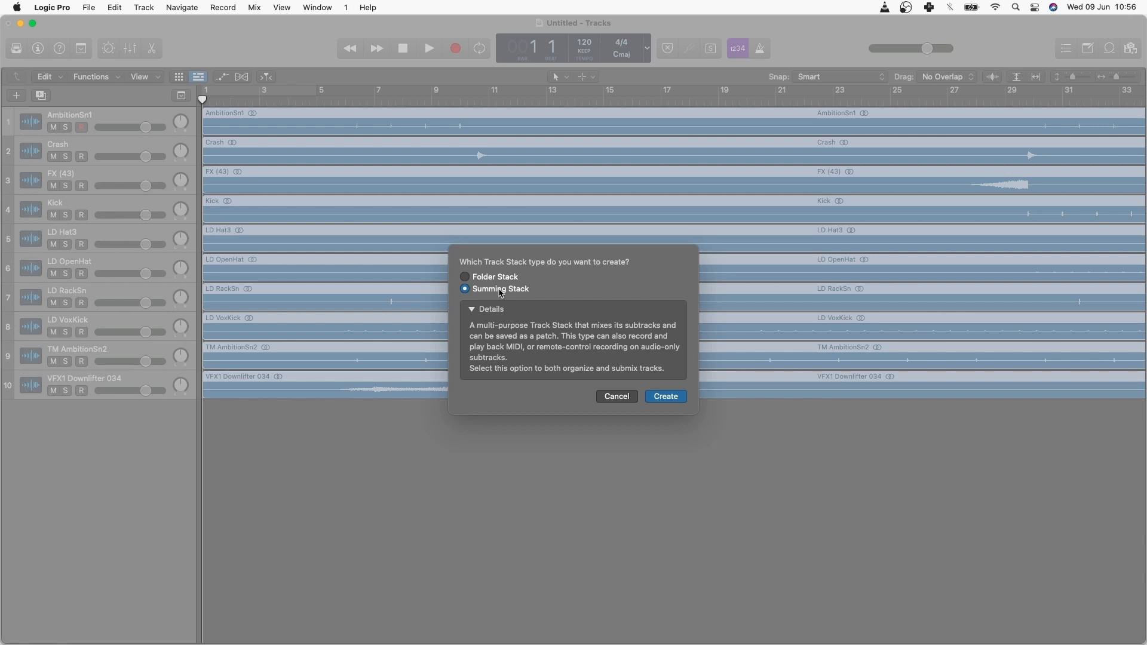
left_click(663, 396)
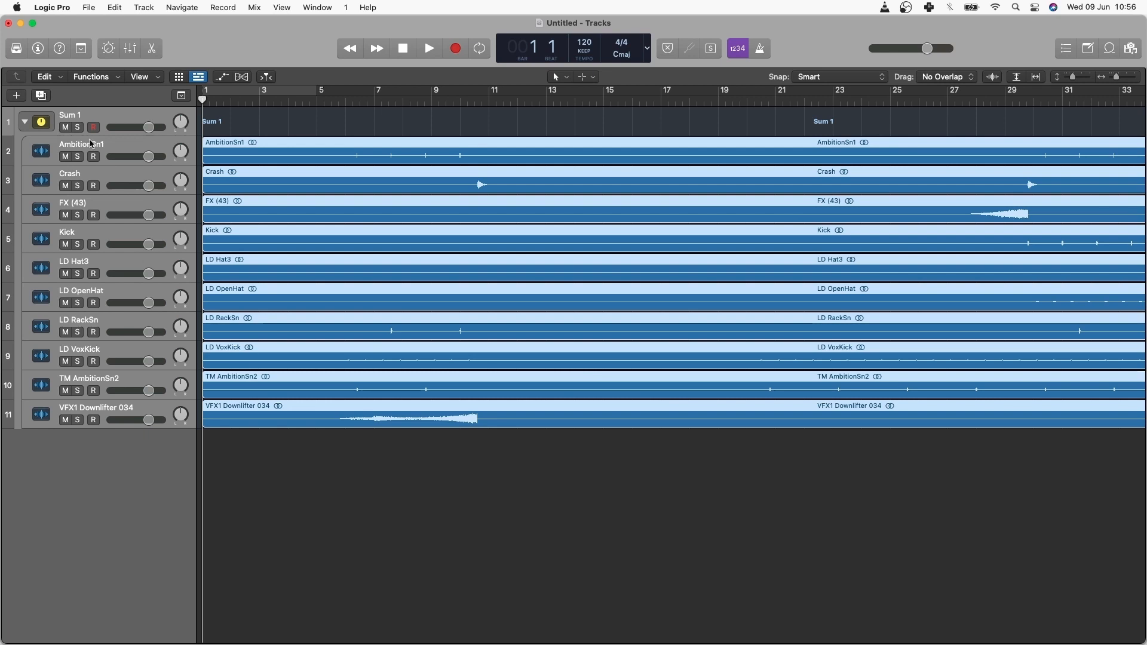
Rename the new summing stack as Drum Bus.
double_click(68, 114)
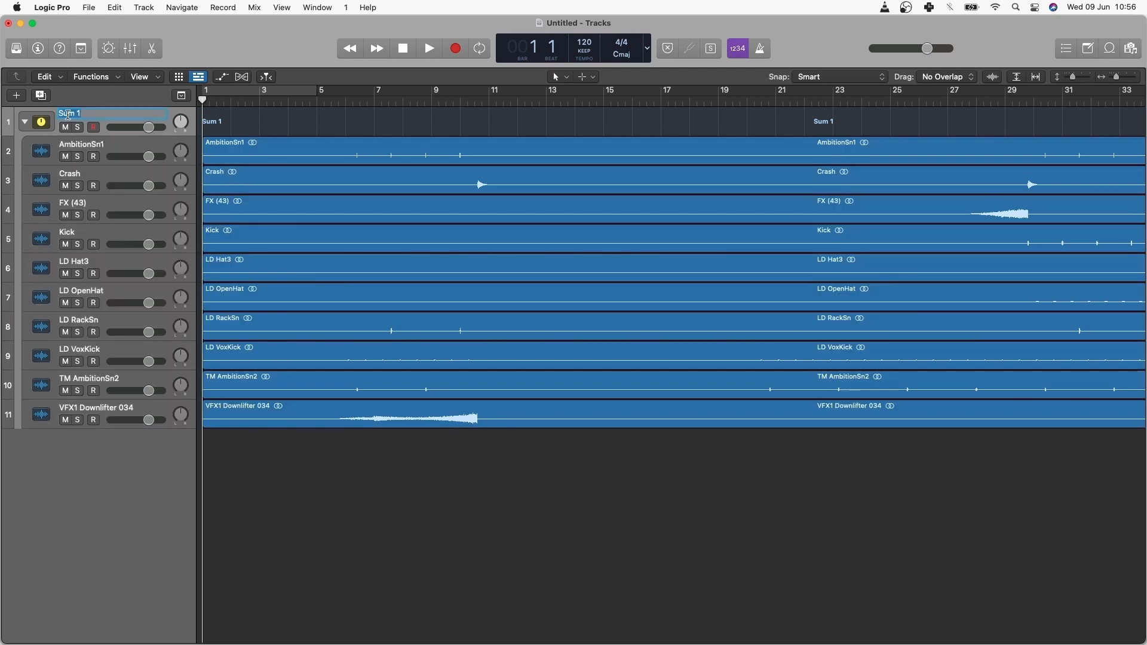
type("Drum Buss")
key("Return")
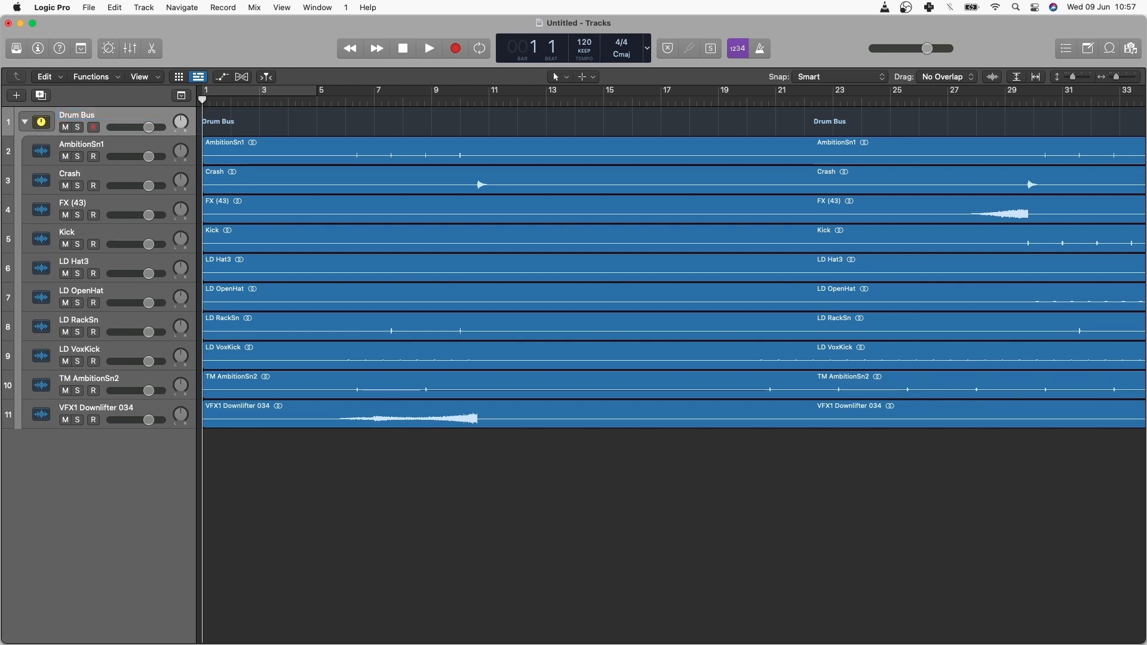
Collapse and re-expand the Drum Bus stack to check how its subtracks fold away.
left_click(25, 124)
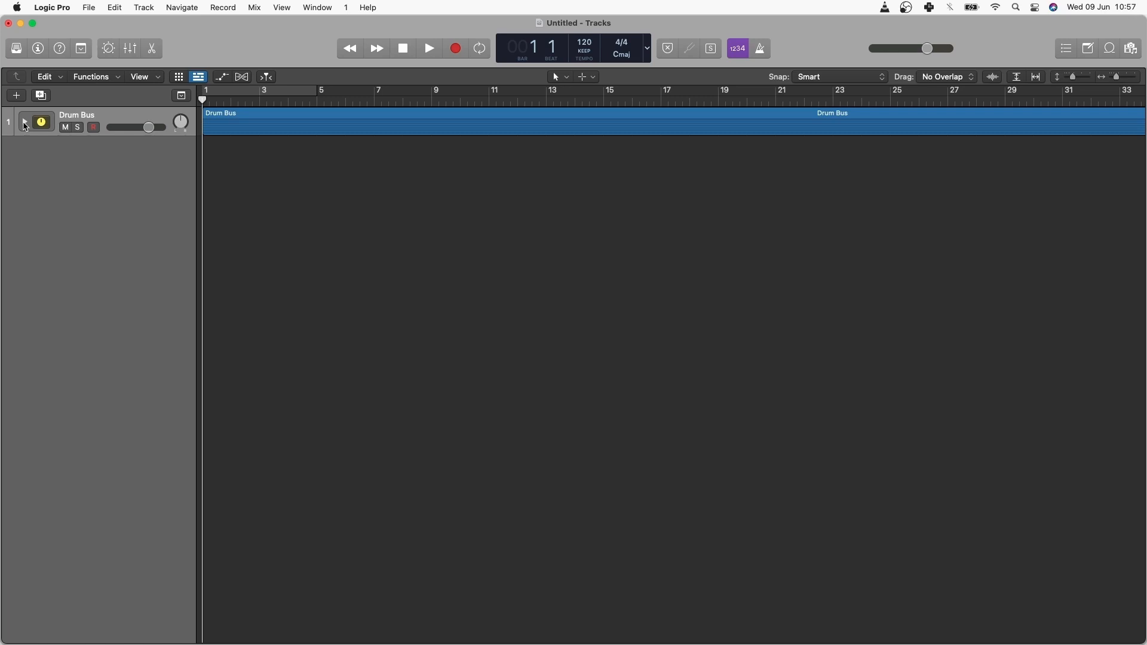
left_click(25, 124)
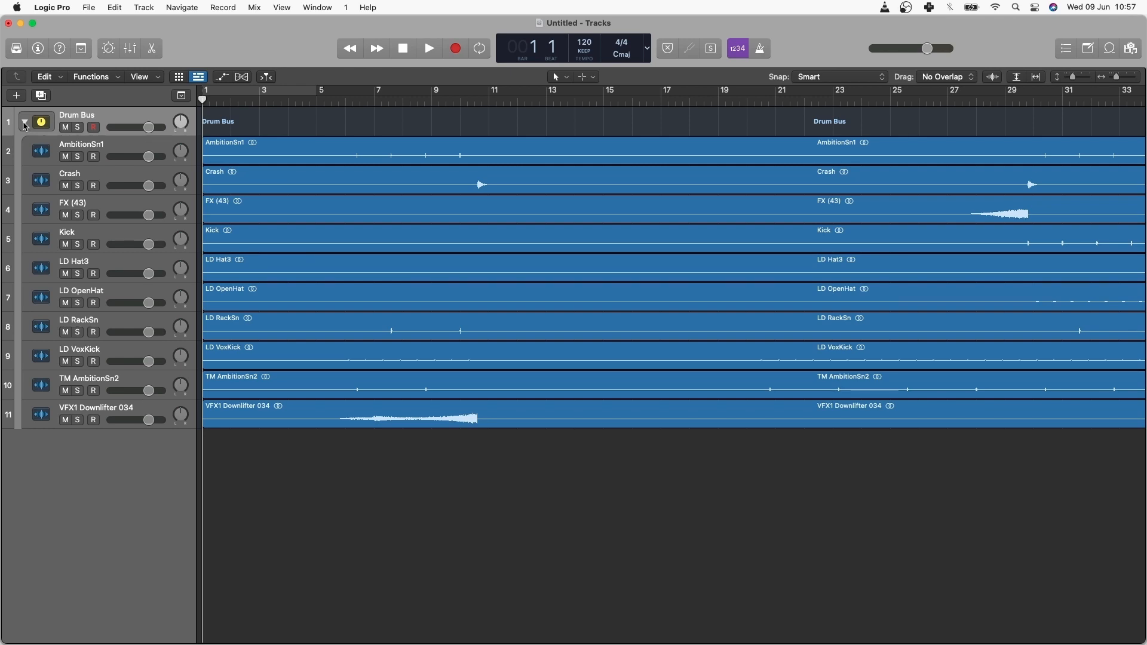
left_click(25, 125)
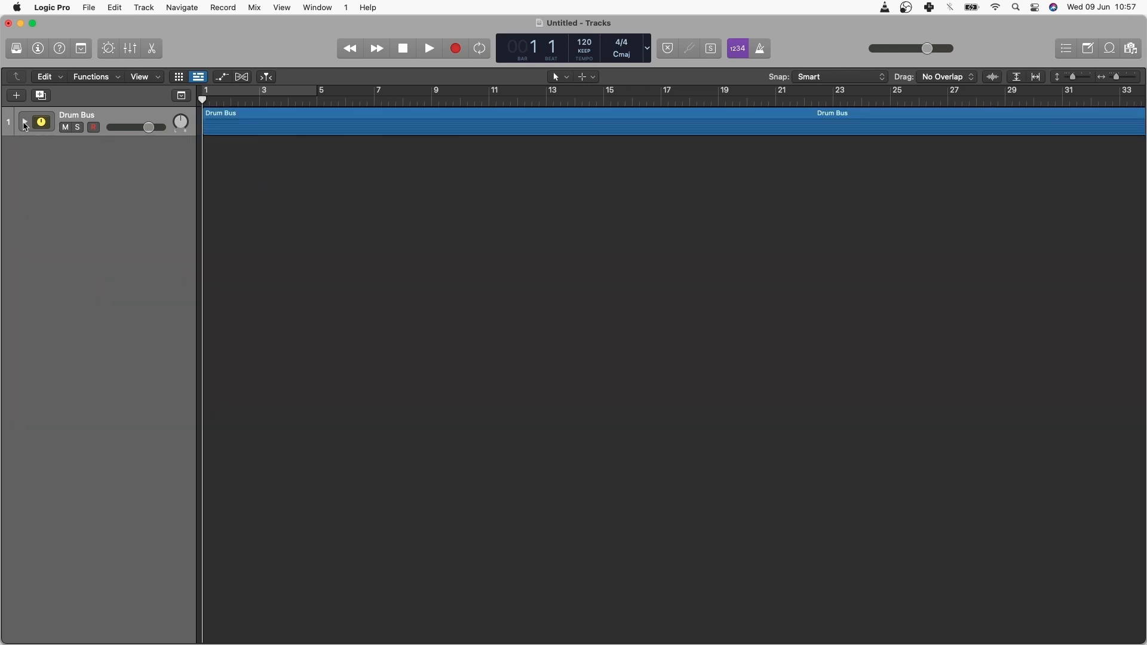
left_click(25, 125)
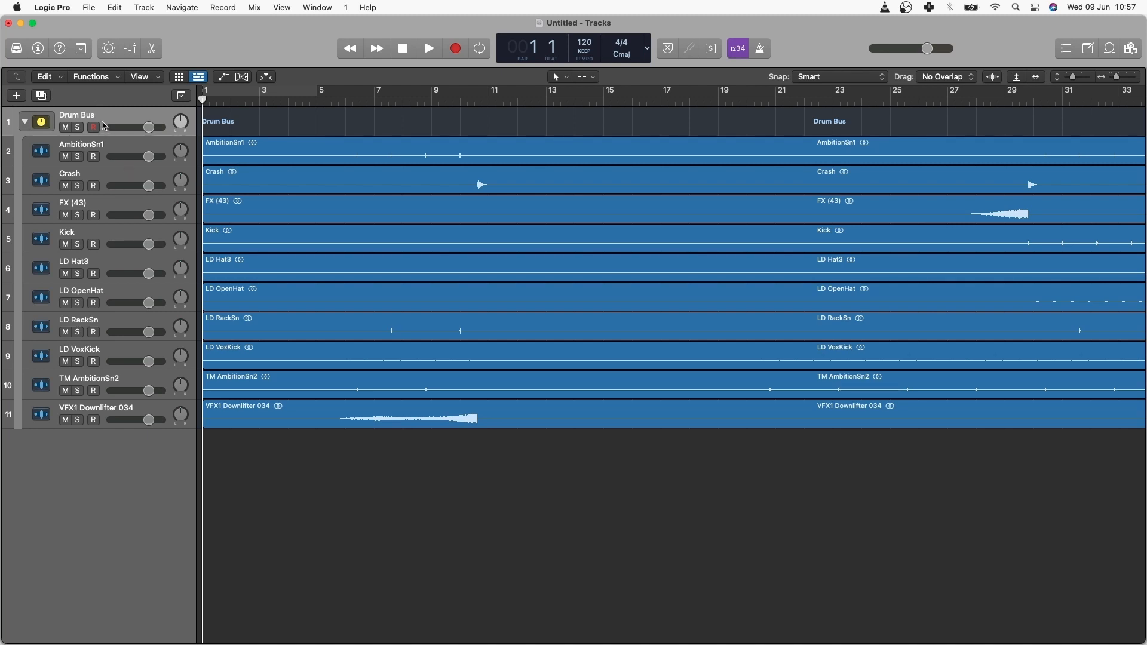
Assign a dark purple track color to the Drum Bus stack and all its subtracks.
left_click(72, 412, "shift")
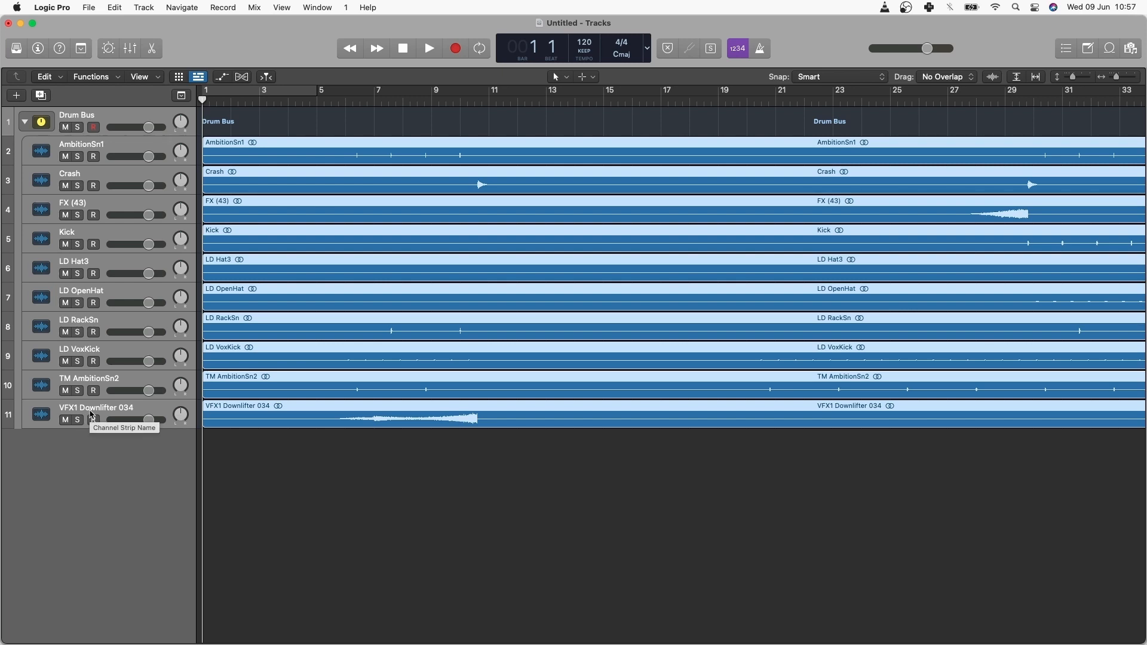
right_click(109, 111)
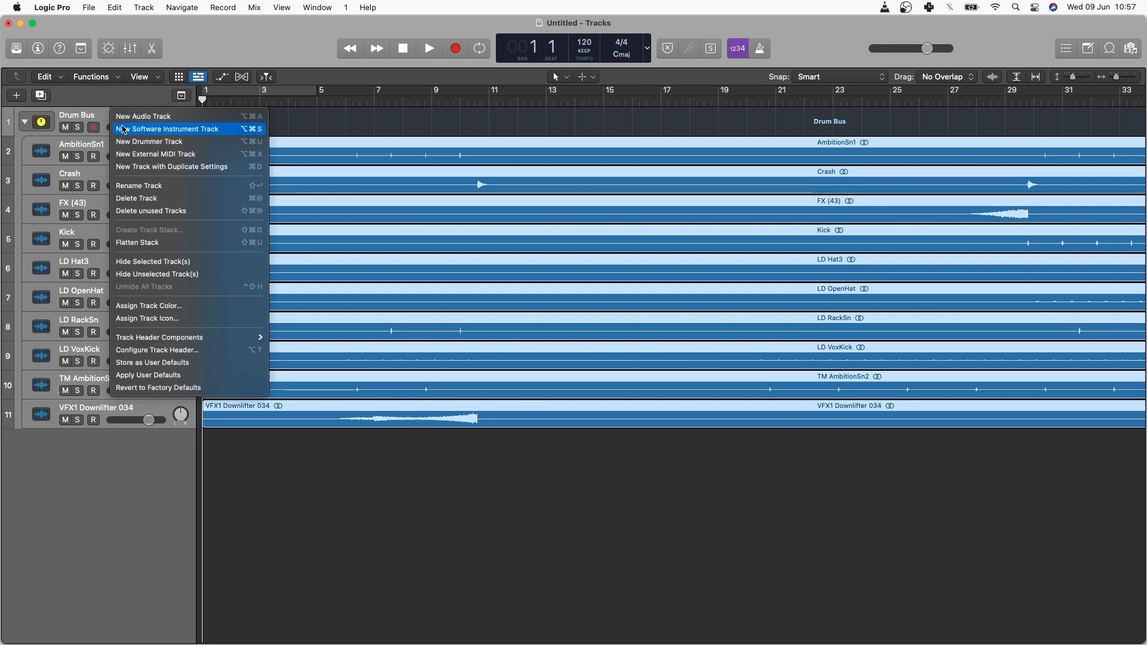
left_click(169, 311)
left_click(546, 328)
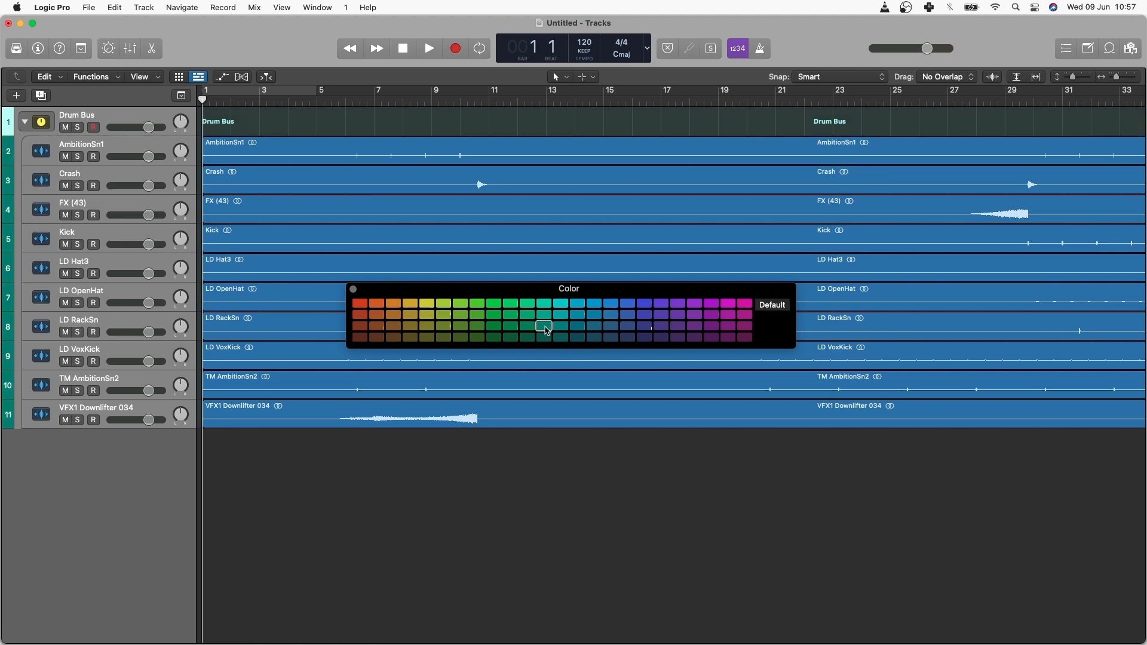
left_click(661, 327)
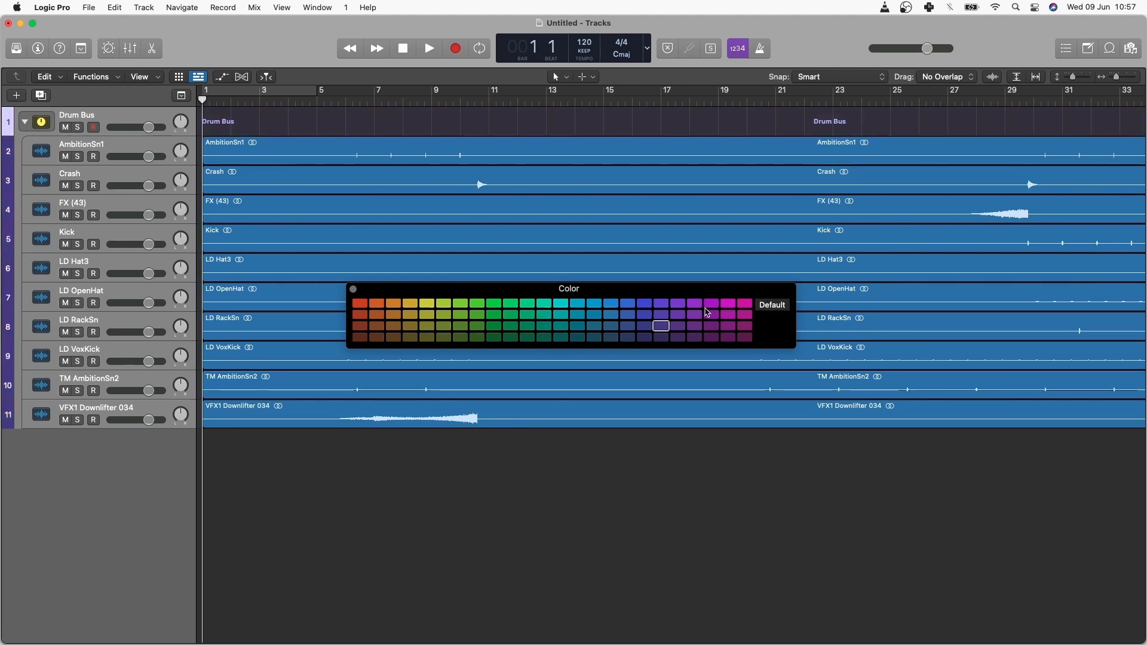
left_click(644, 326)
left_click(694, 326)
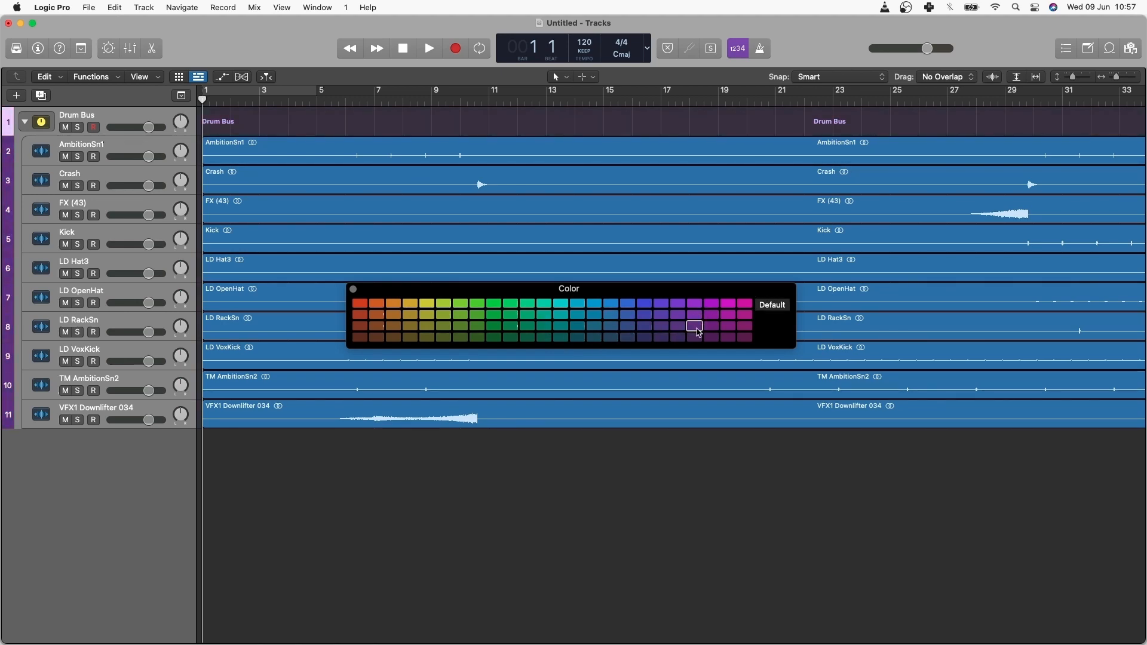
Change the track color of the Drum Bus stack and its subtracks to a medium-dark indigo violet and close the color palette.
left_click(729, 314)
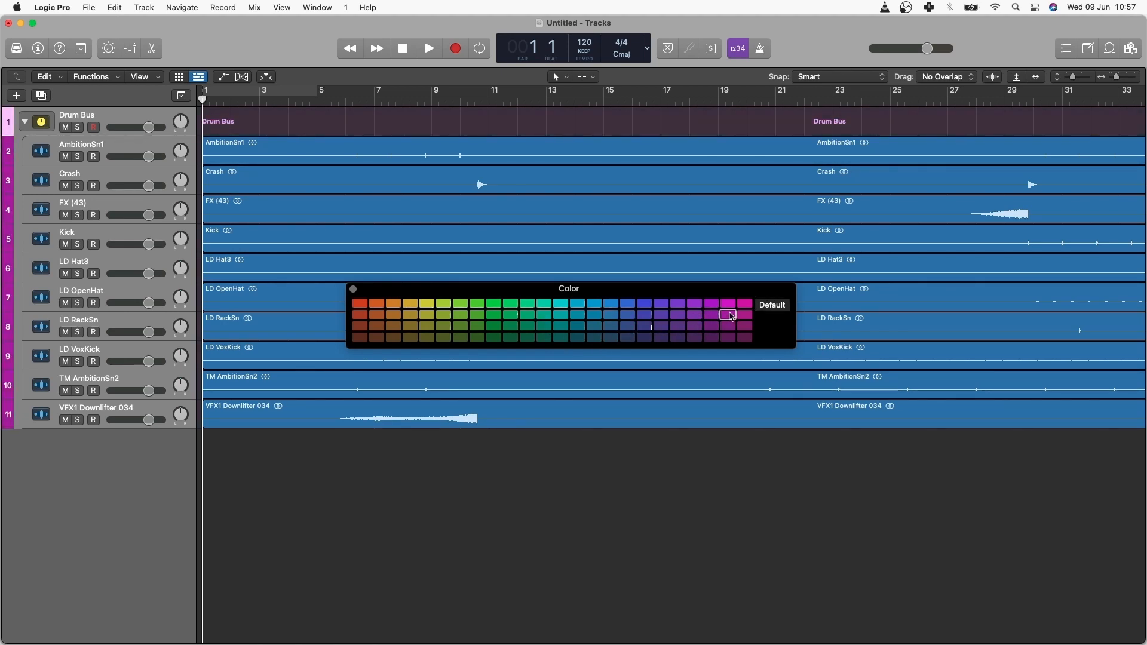
left_click(661, 326)
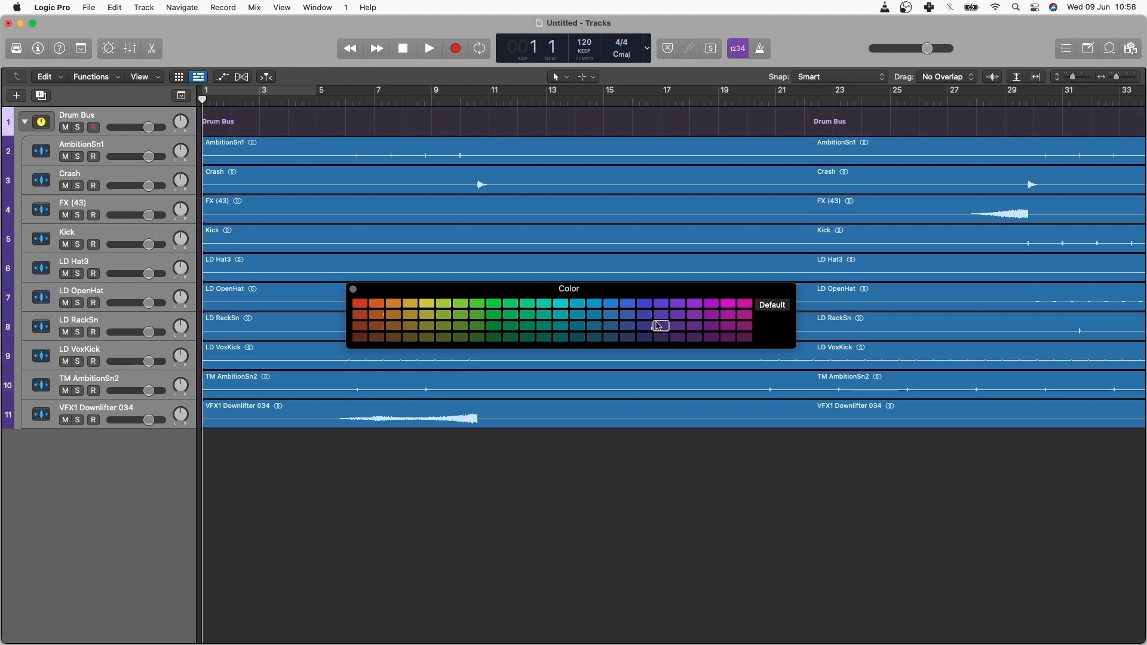
left_click(353, 289)
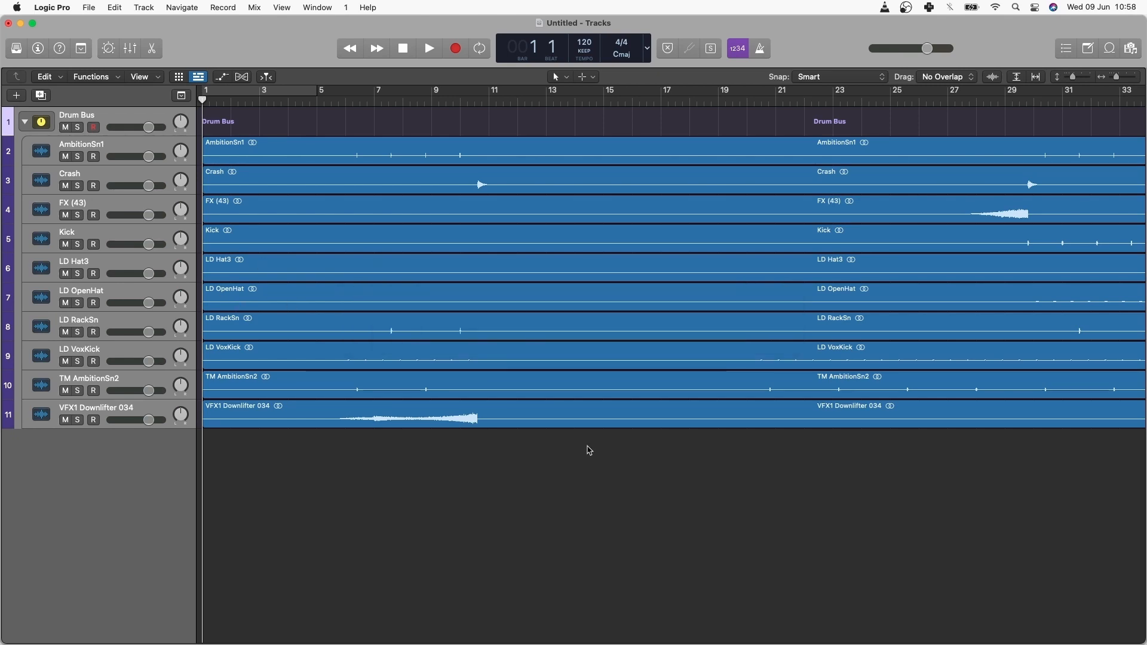
Color all the drum regions, from AmbitionSn1 to VFX1 Downlifter 034, by their track color and collapse the Drum Bus stack.
left_click(615, 382)
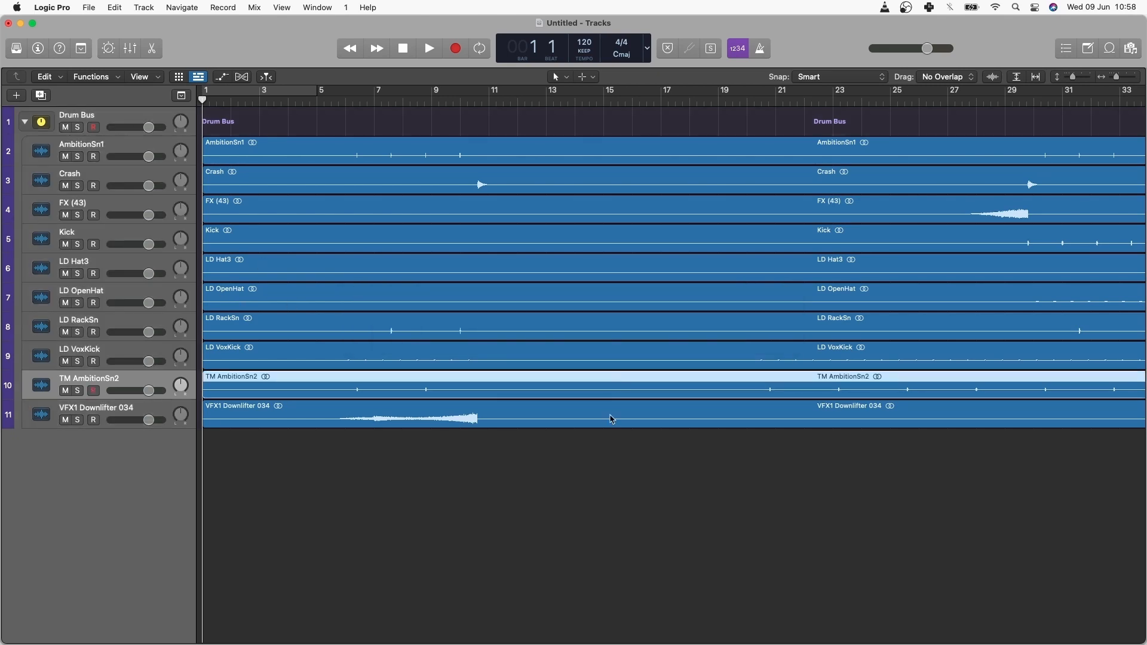
left_click(607, 496)
left_click_drag(621, 493, 550, 149)
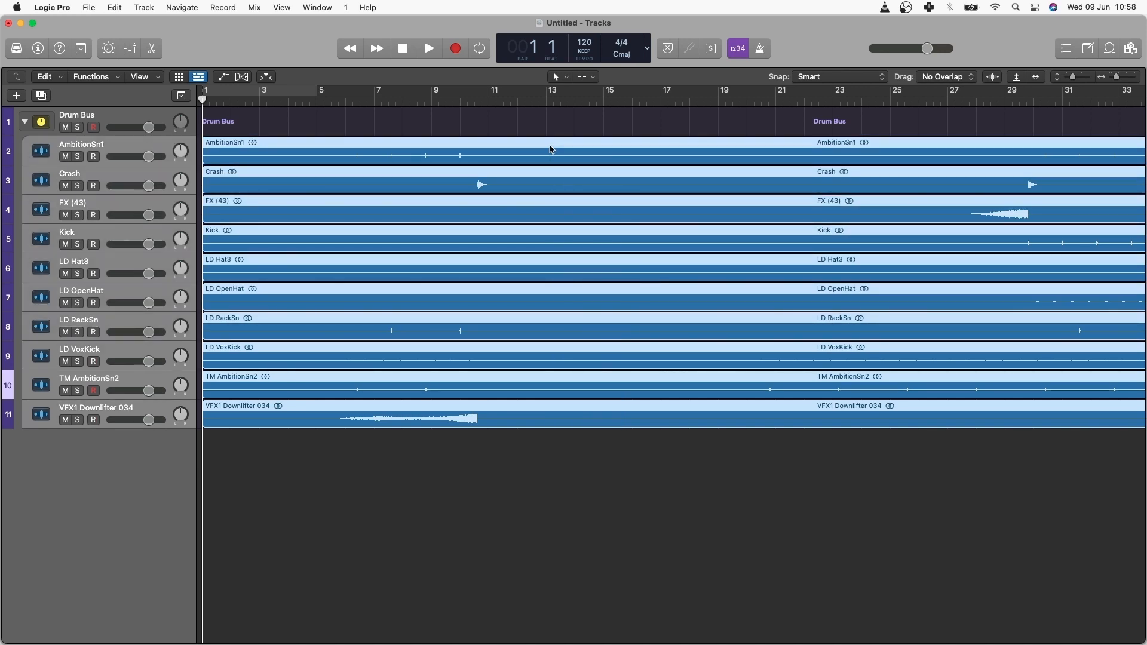
left_click(595, 435)
left_click_drag(600, 483, 525, 161)
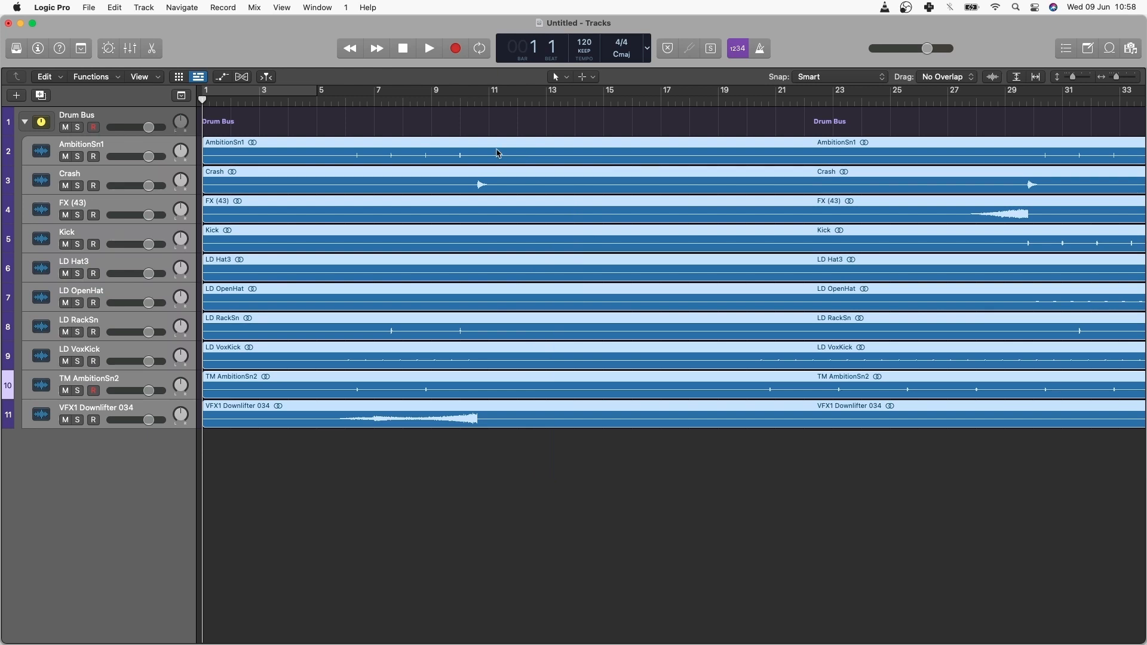
right_click(498, 154)
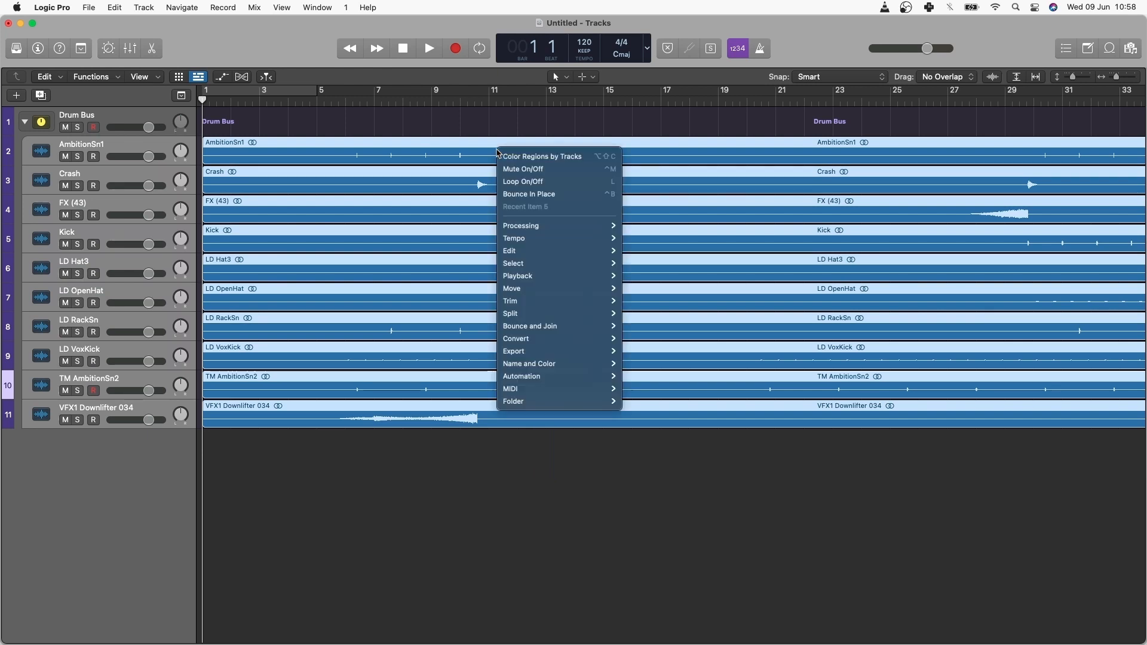
left_click(535, 156)
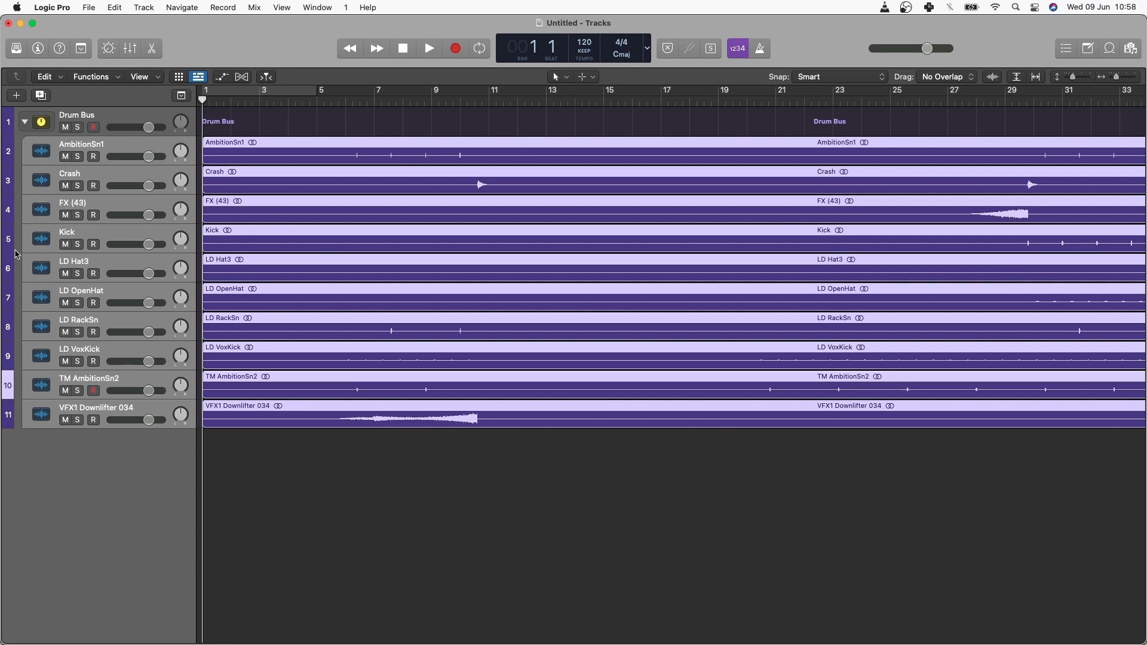
left_click(25, 123)
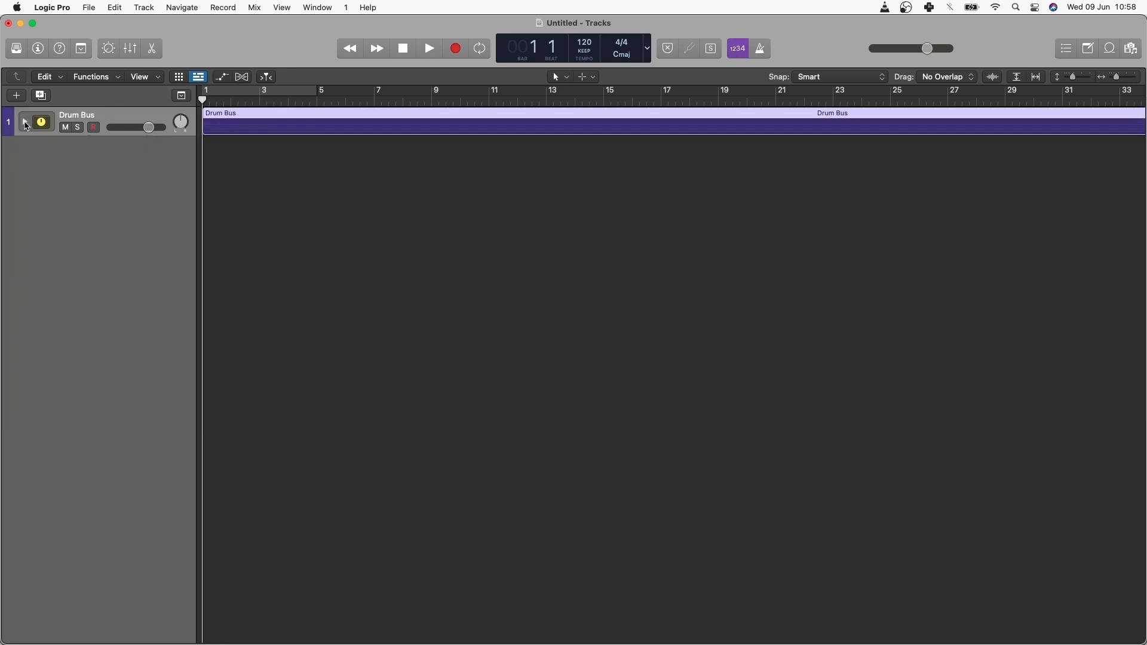
Switch to Finder and import all six stems from the Keyboards folder as new tracks below Drum Bus, starting at bar 1.
mouse_move(239, 643)
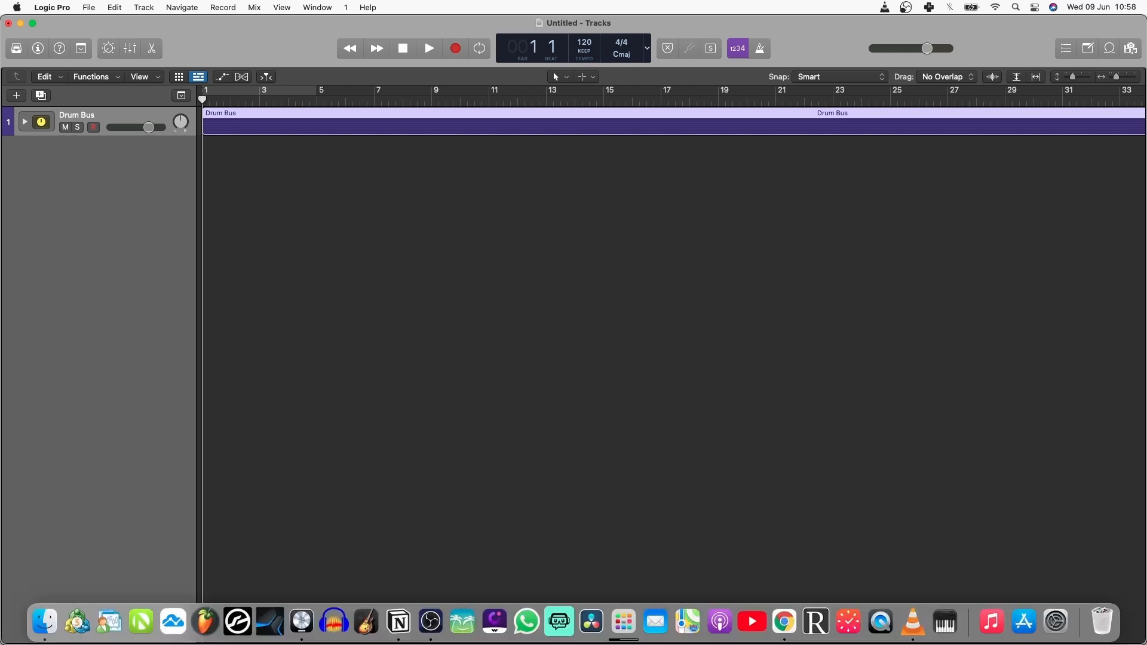
key("super+Tab")
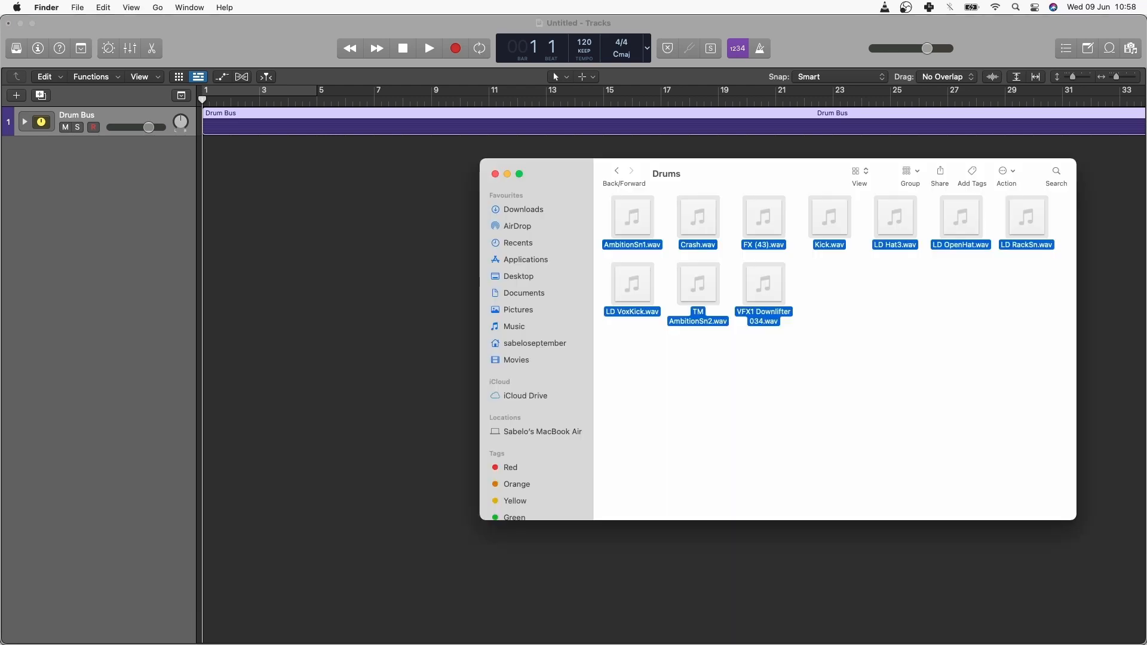
left_click(616, 171)
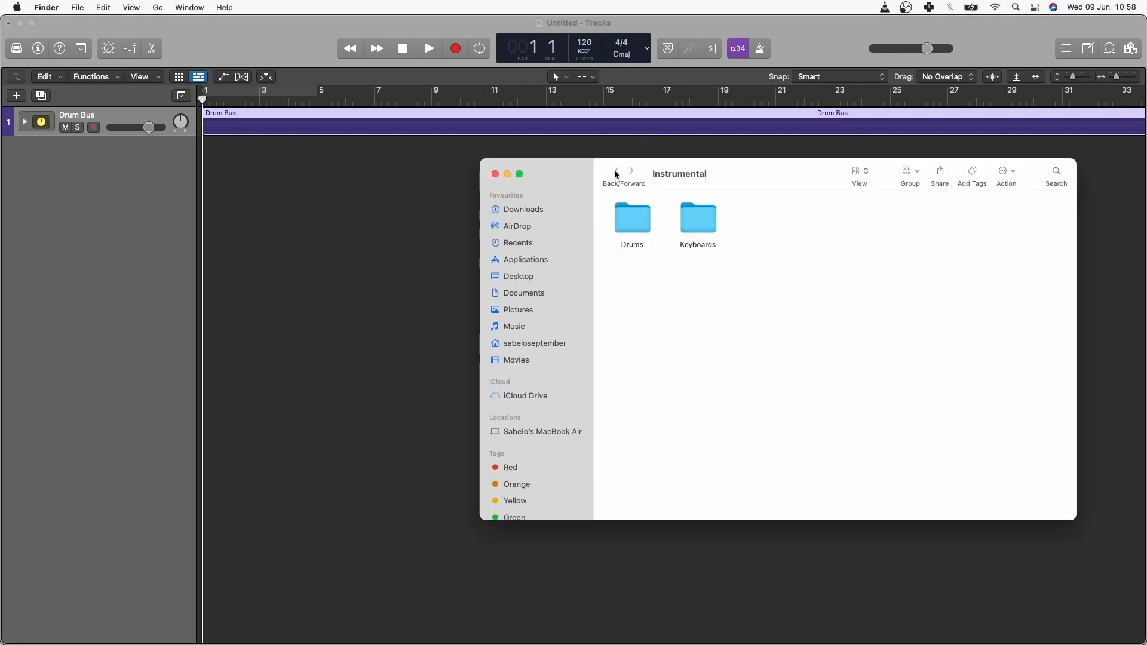
left_click(686, 236)
double_click(686, 235)
left_click_drag(997, 275, 556, 123)
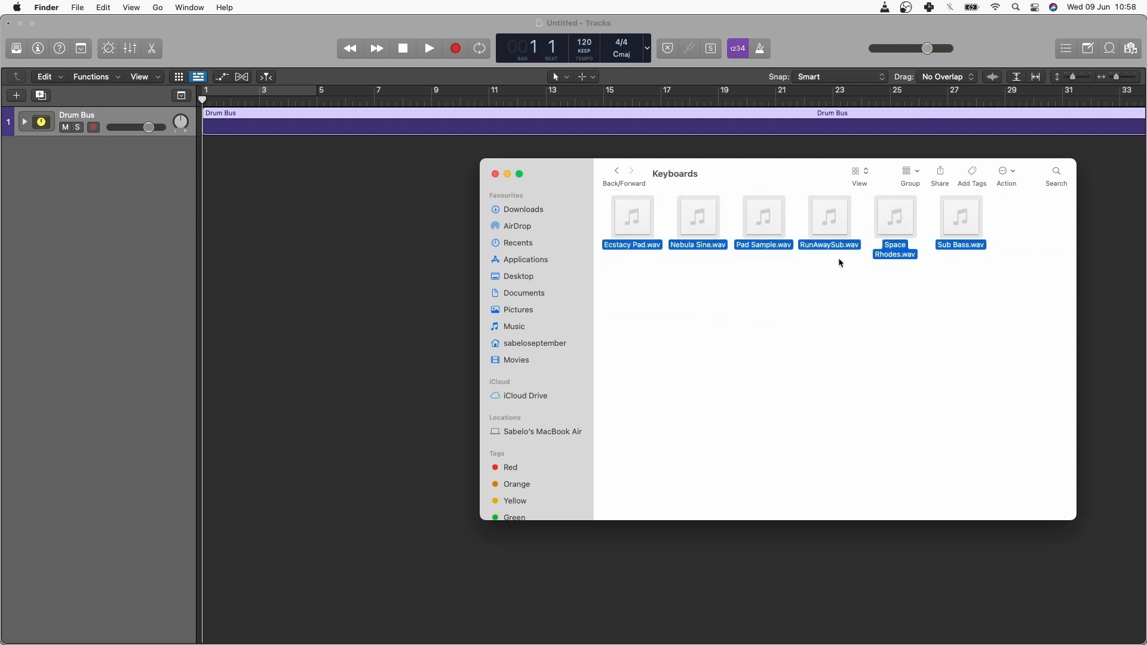
left_click_drag(771, 230, 204, 165)
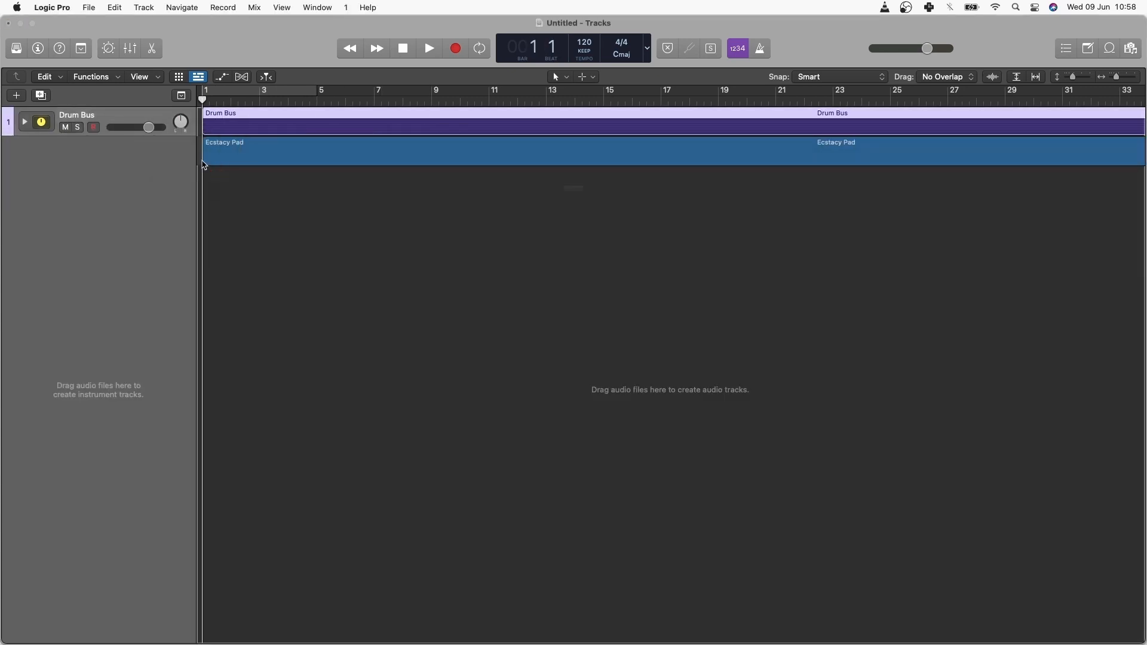
left_click(657, 248)
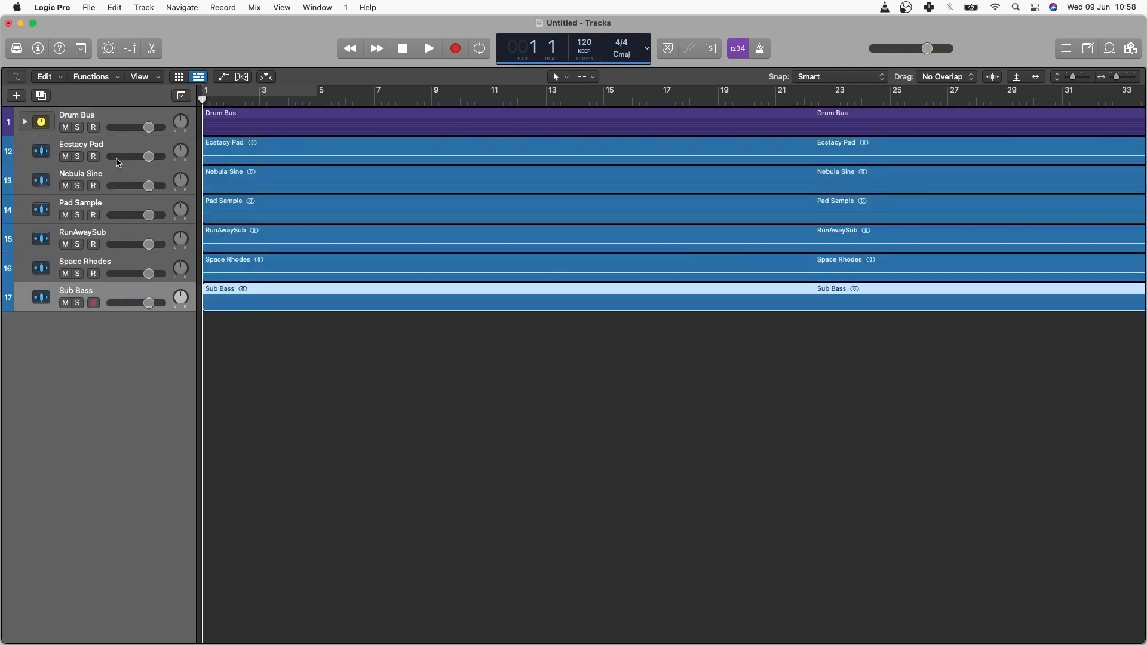
Group the keyboard tracks, from Ecstacy Pad to Sub Bass, into a Summing Stack.
left_click(109, 149)
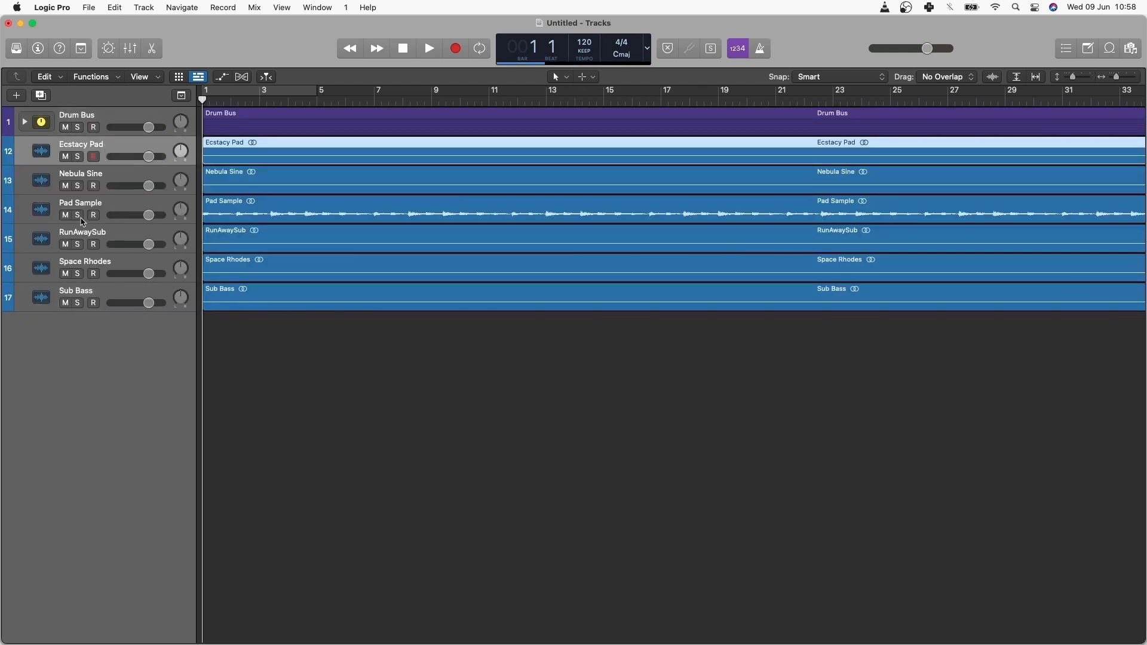
left_click(114, 297, "shift")
right_click(118, 144)
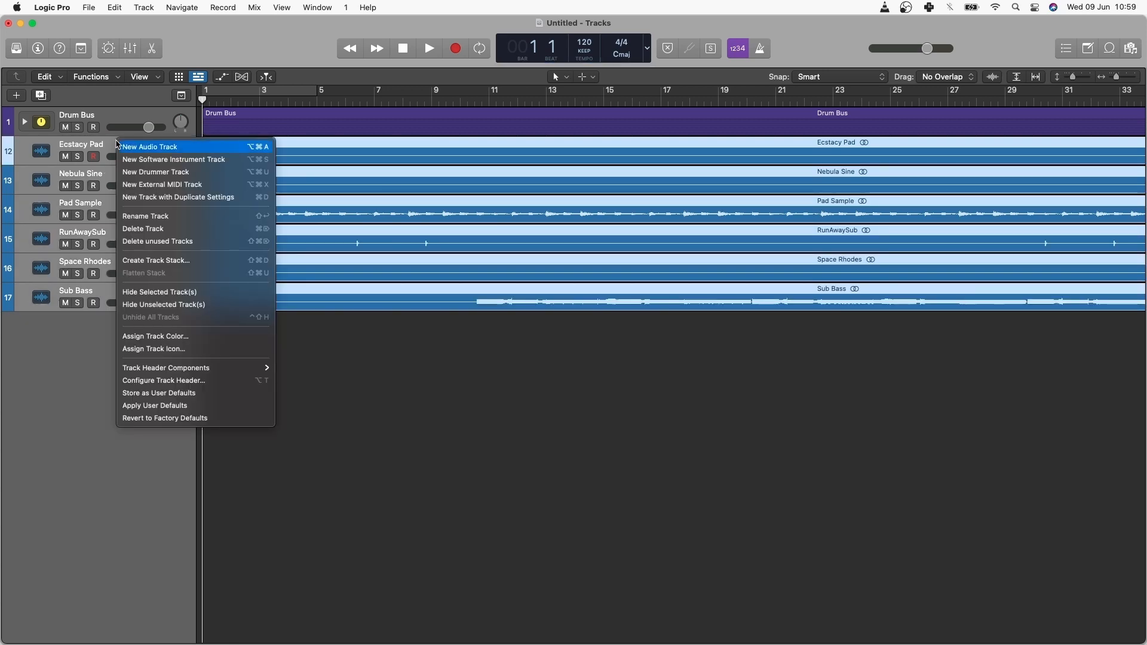
left_click(186, 266)
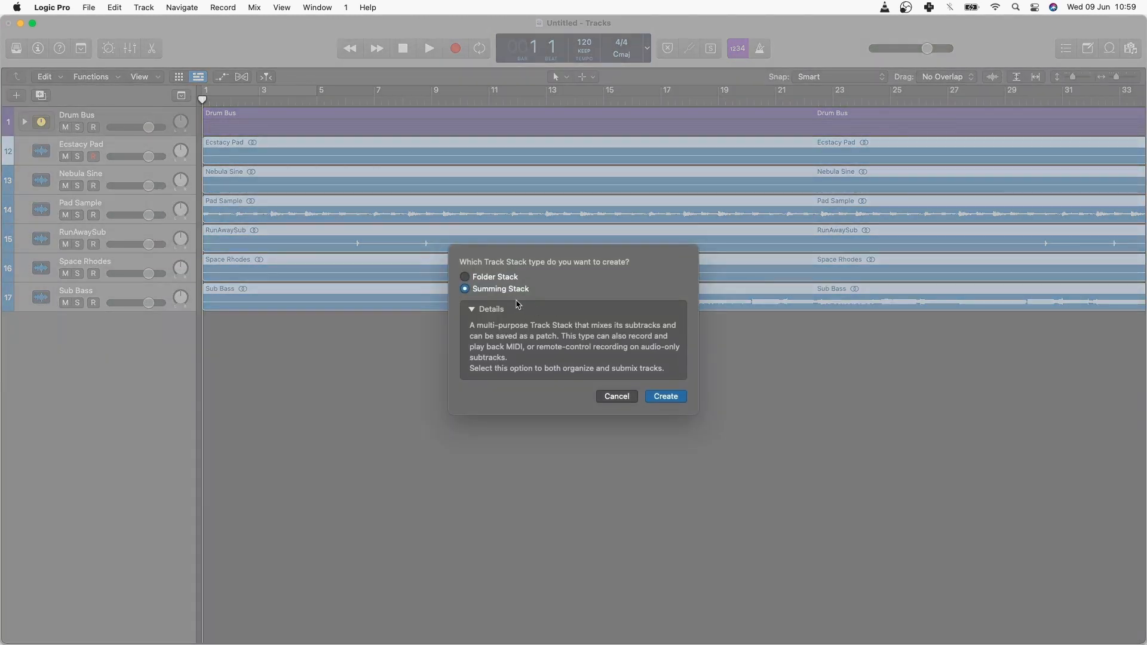
left_click(491, 280)
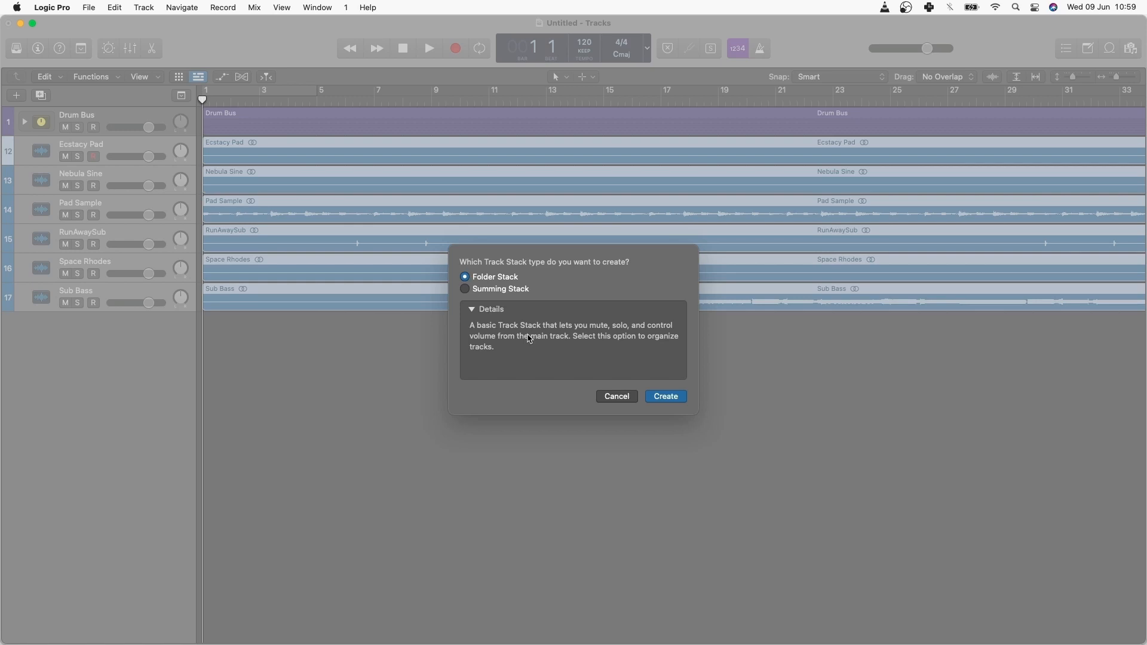
left_click(505, 290)
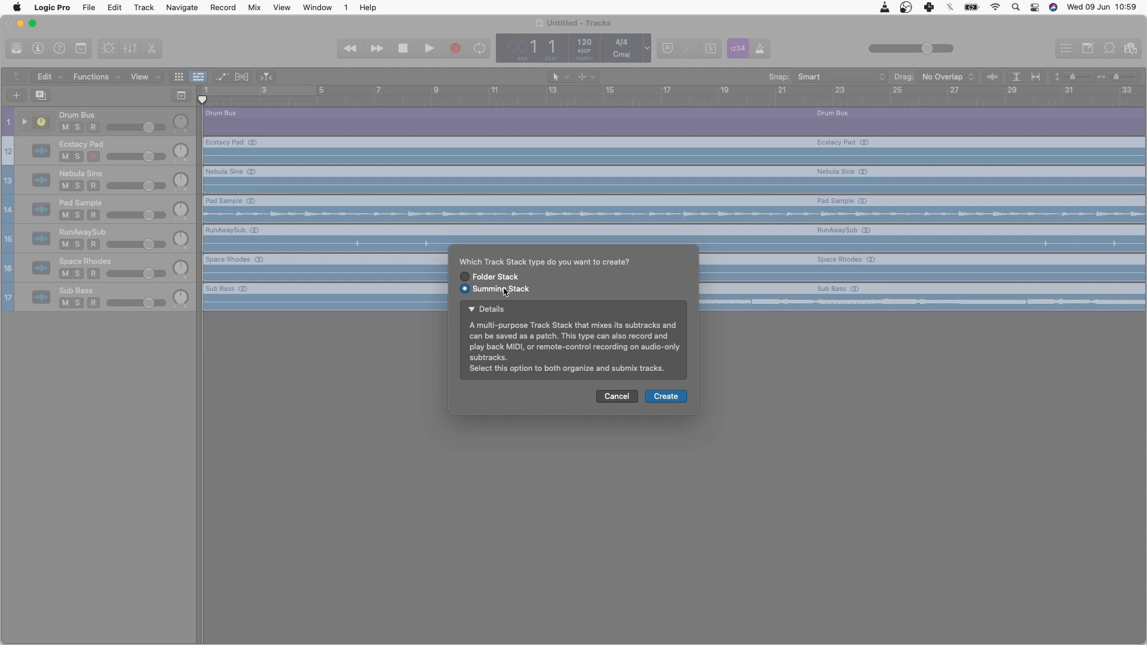
left_click(670, 403)
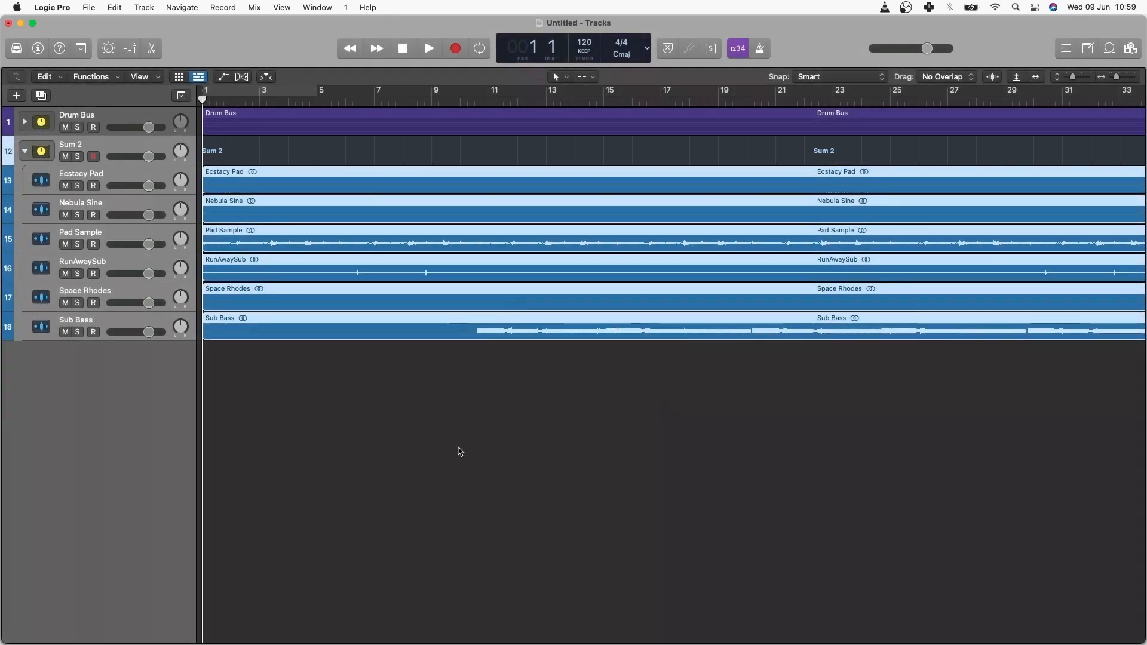
Rename the new summing stack as Keyboards.
double_click(76, 145)
key("BackSpace")
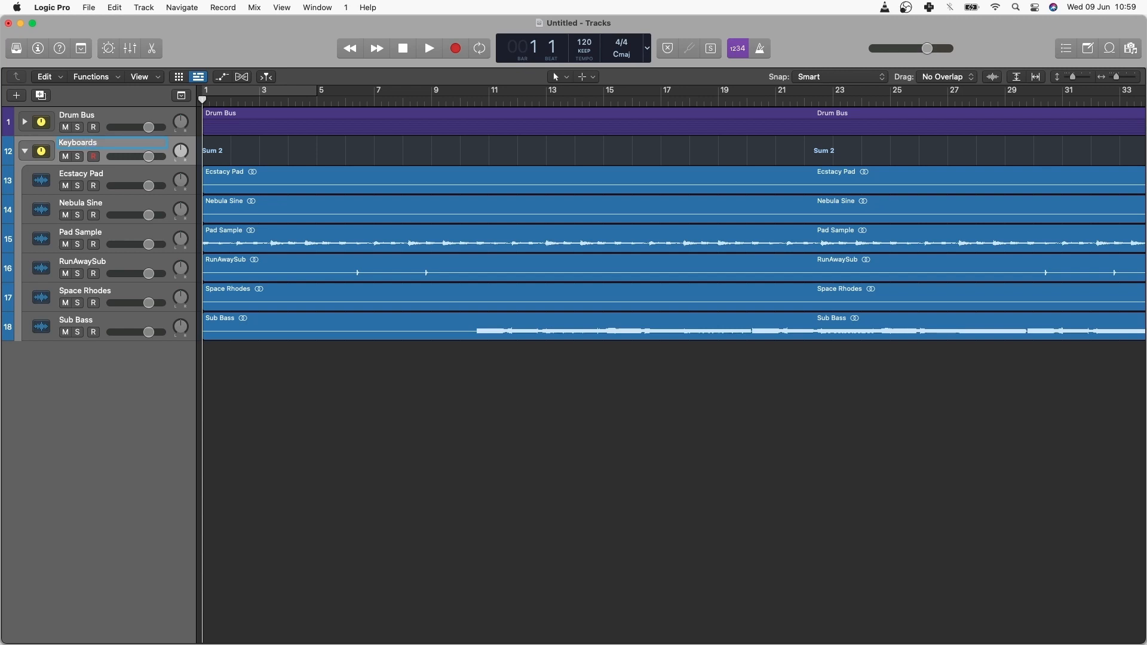
key("Return")
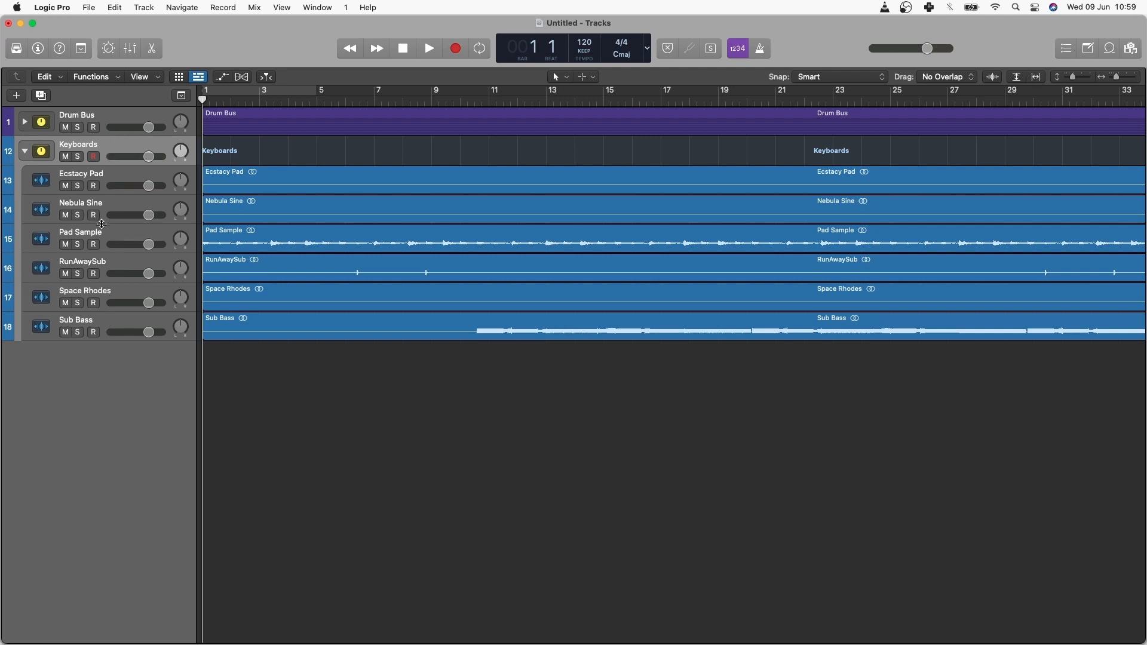
Assign a bright green track color to the Keyboards stack and all its subtracks.
left_click(100, 327, "shift")
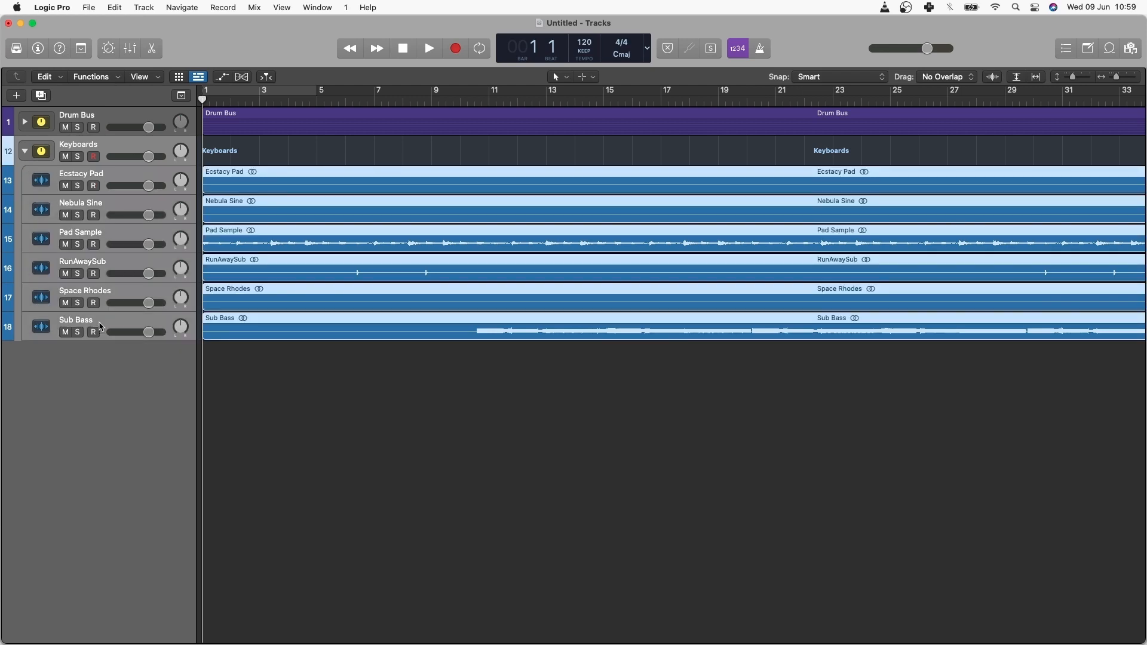
right_click(104, 150)
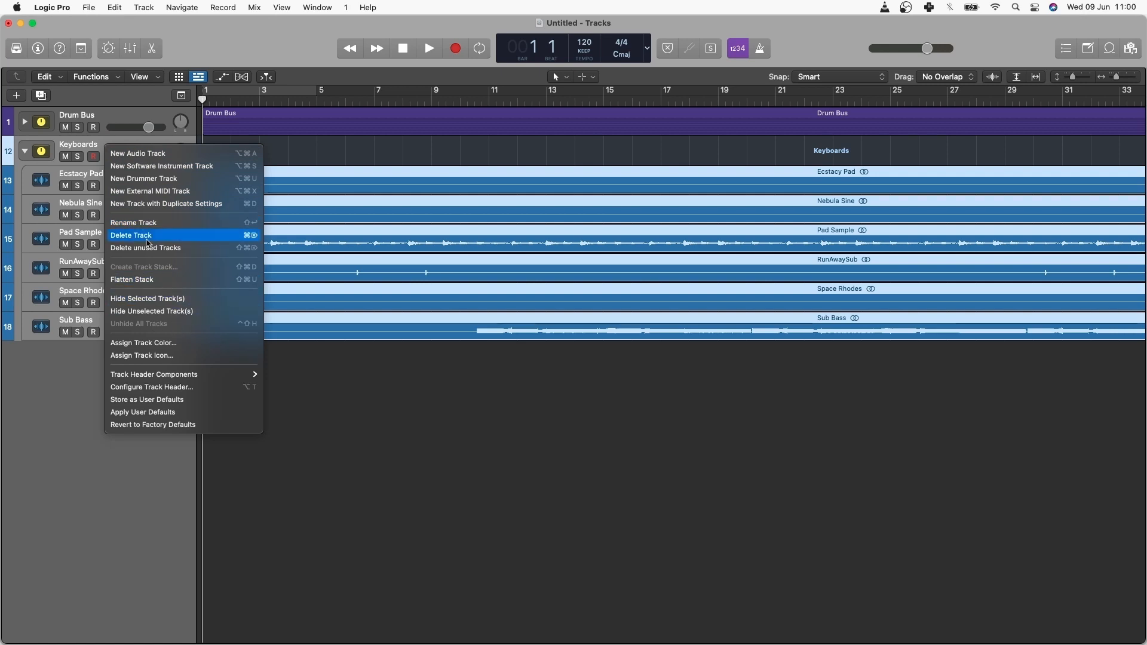
left_click(163, 348)
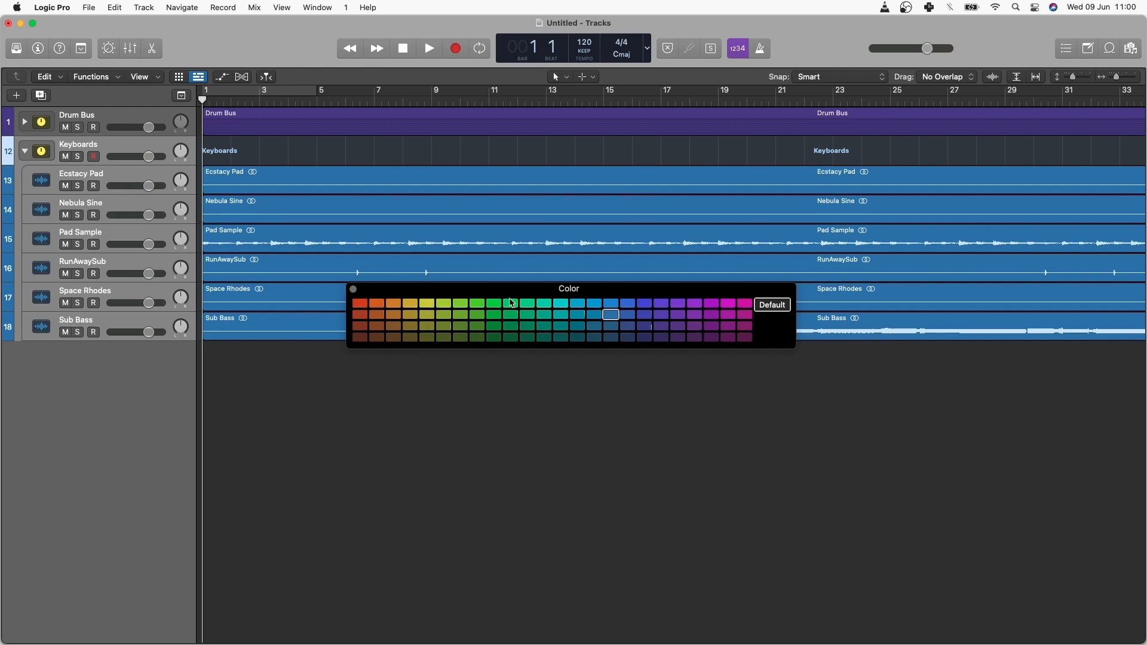
left_click(495, 305)
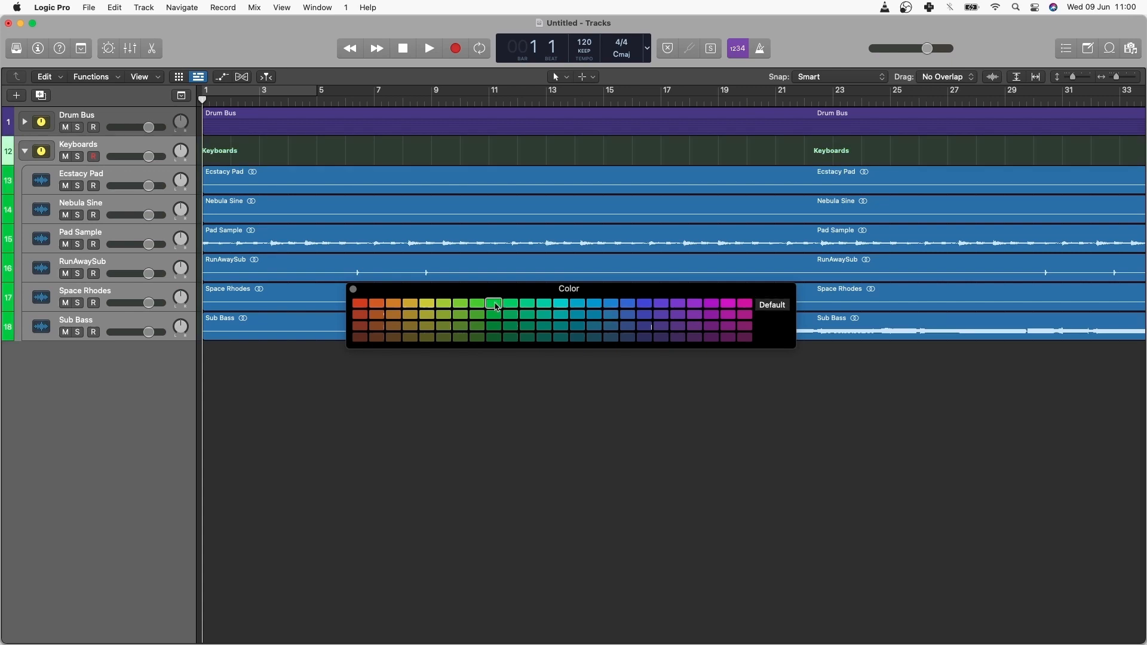
left_click(353, 289)
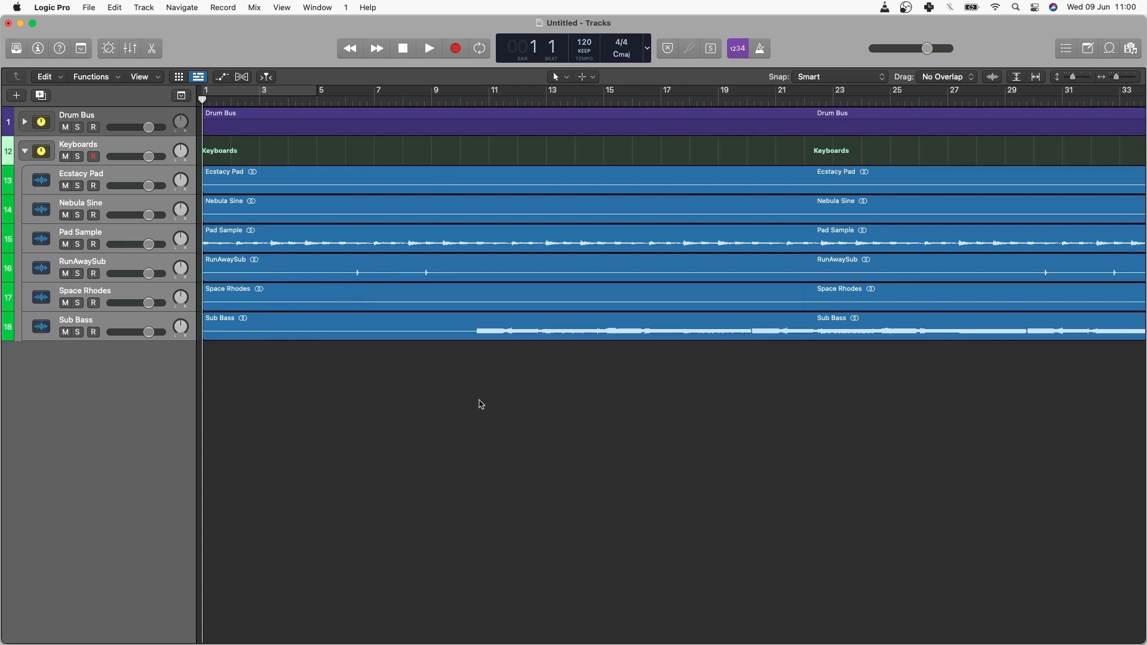
Color the six keyboard regions by their track color and collapse the Keyboards stack.
left_click_drag(477, 399, 381, 178)
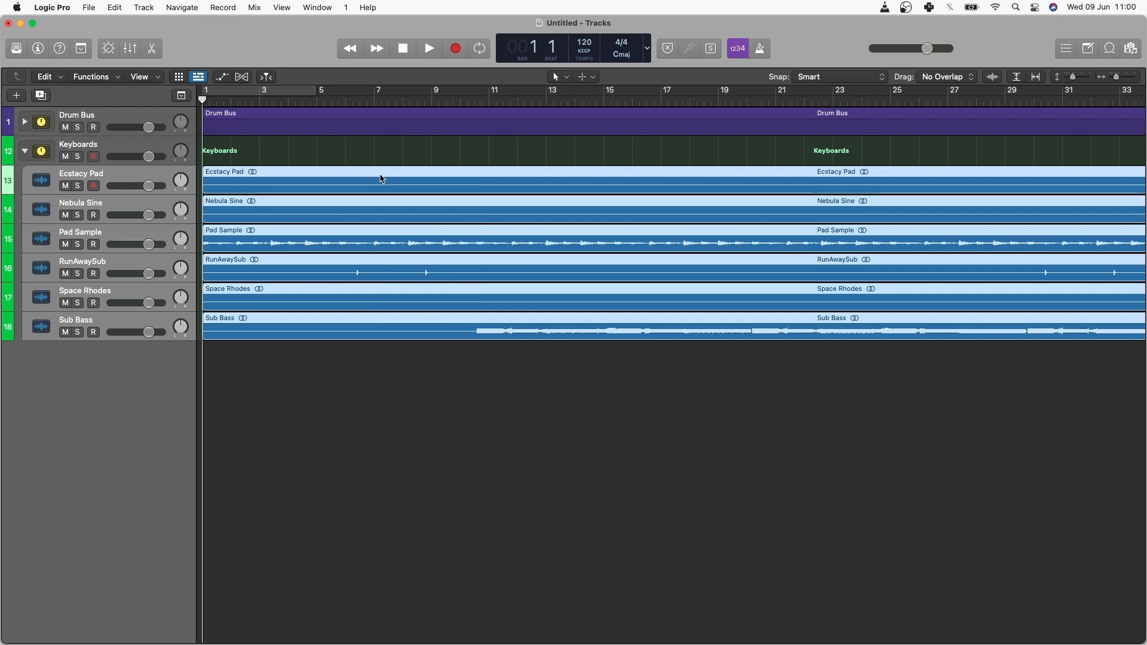
right_click(381, 178)
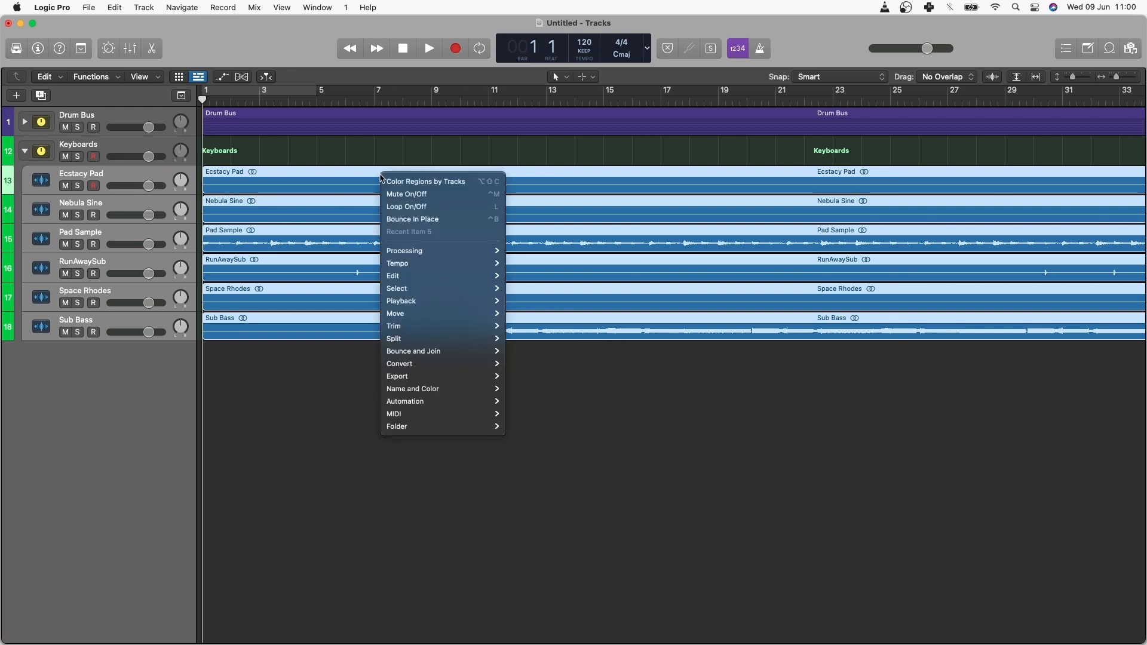
left_click(436, 187)
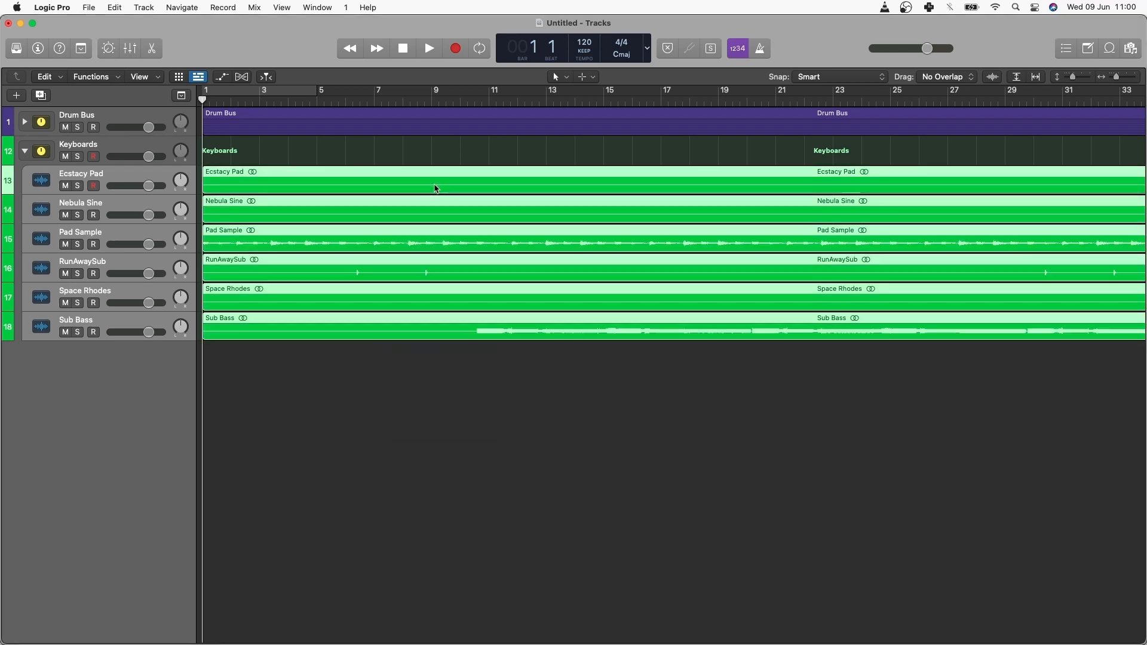
left_click(25, 152)
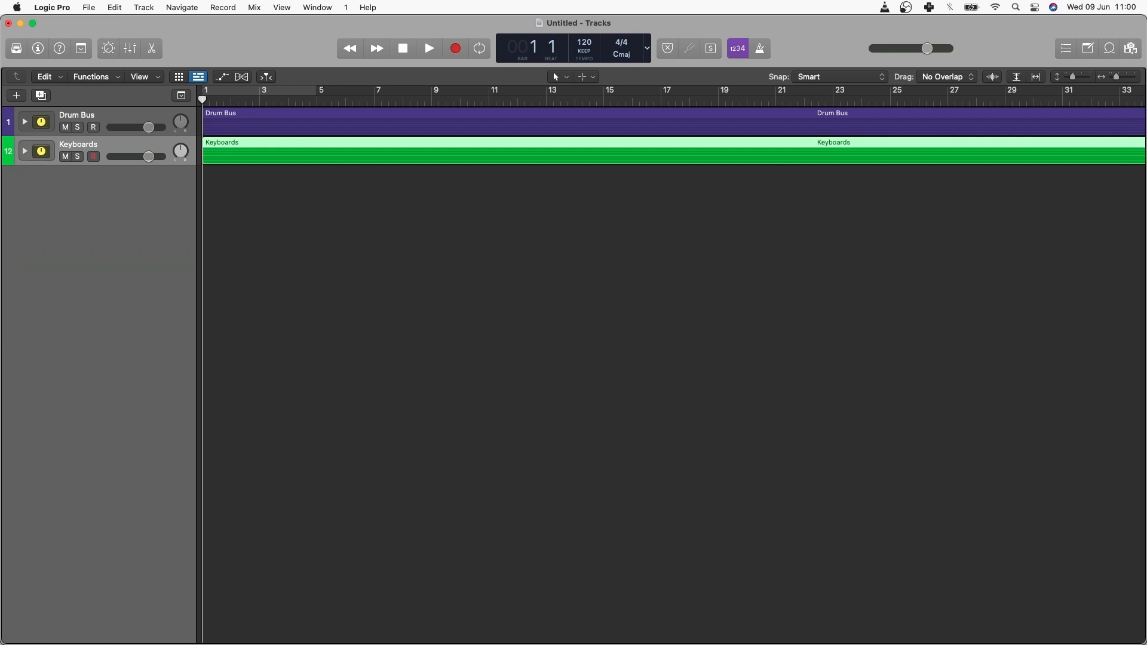
Import the four vocal stems from the Vocals folder in Finder into the Logic Pro project as new tracks starting at bar 1.
key("super+Tab")
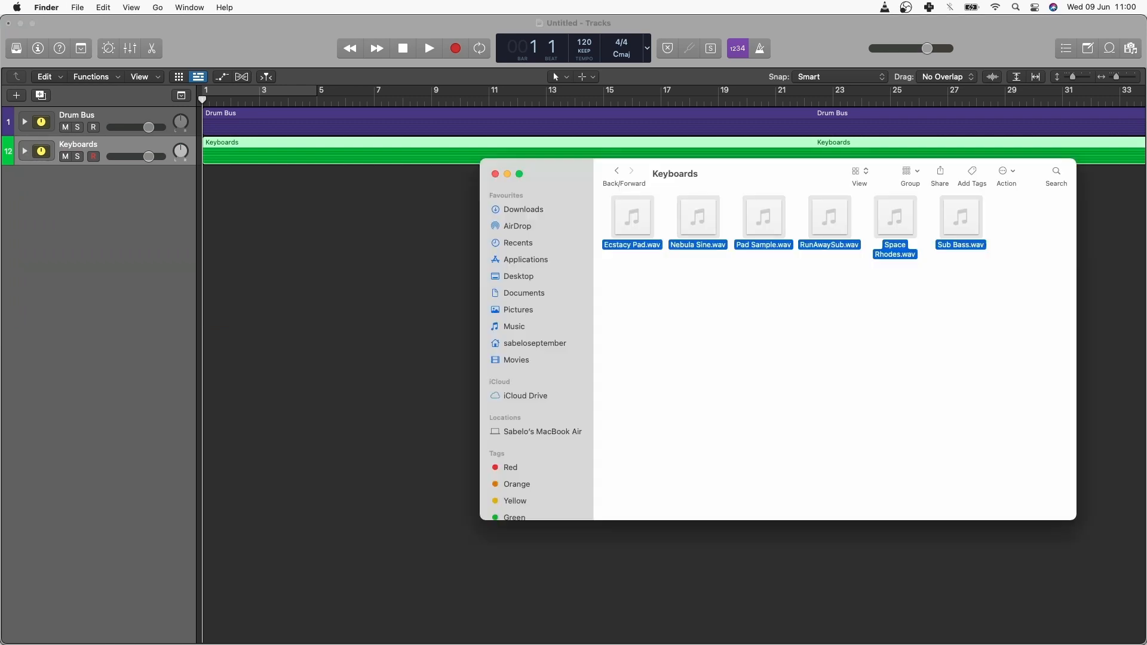
left_click(616, 172)
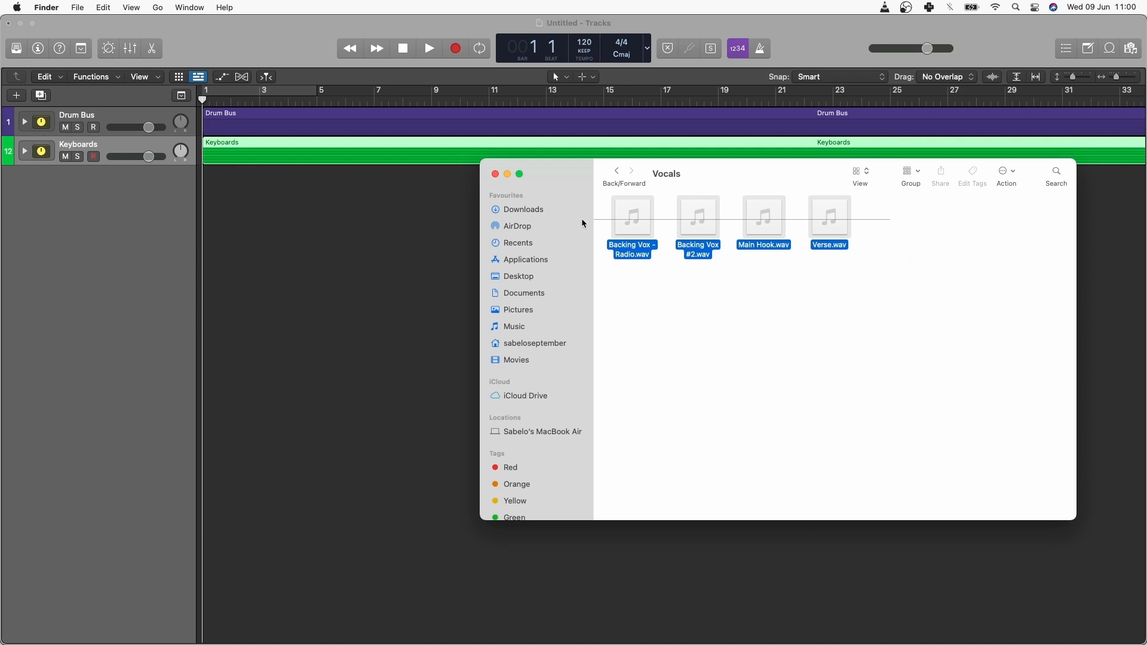
left_click_drag(776, 234, 206, 197)
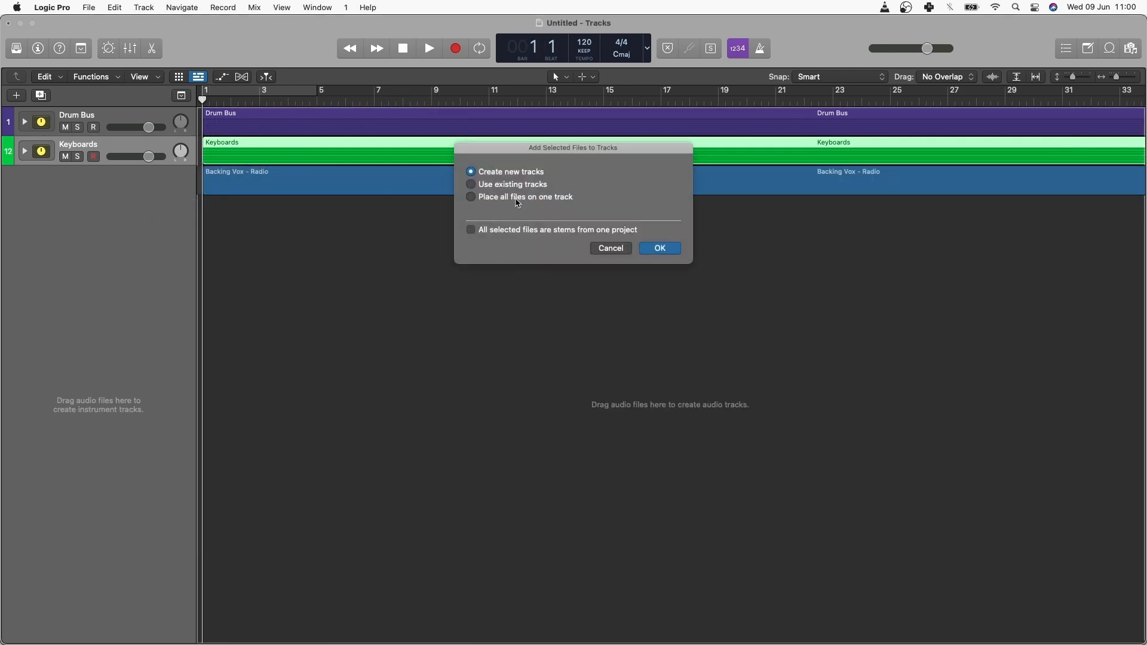
left_click(660, 248)
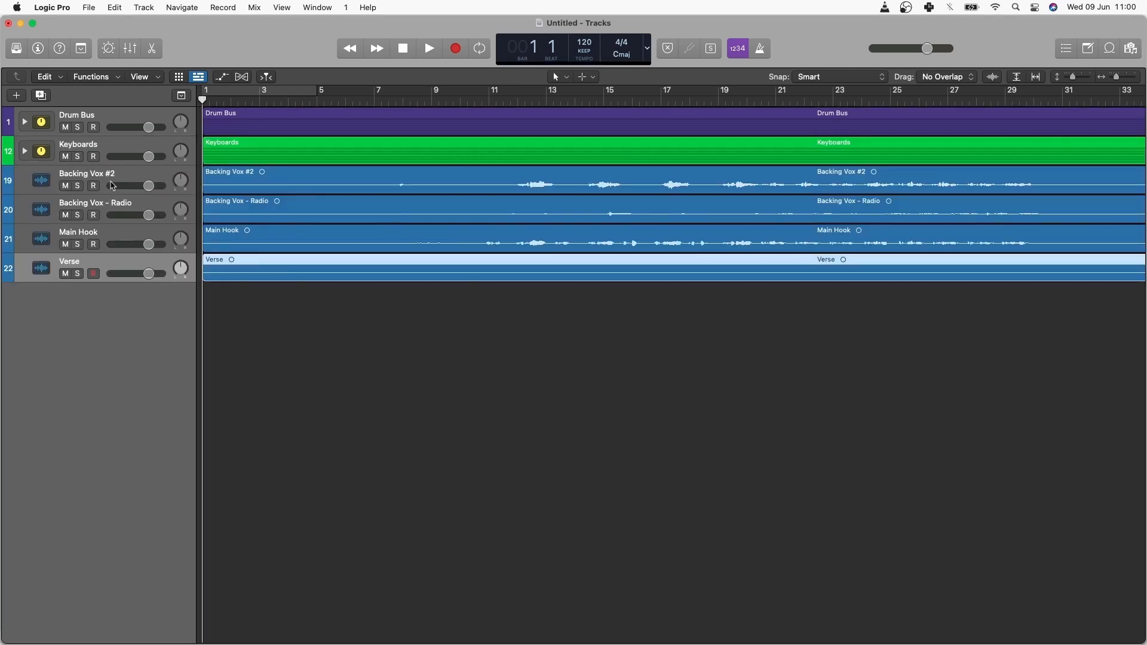
Group the four vocal tracks, from Backing Vox #2 to Verse, into a Summing Stack.
left_click(111, 176)
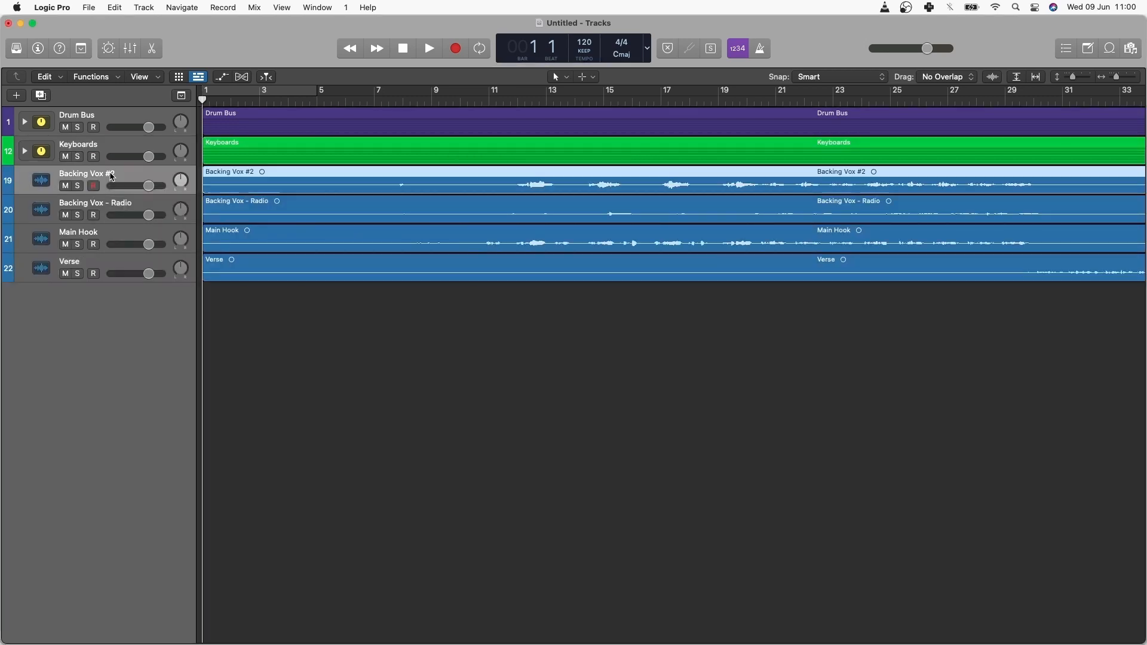
left_click(103, 258, "shift")
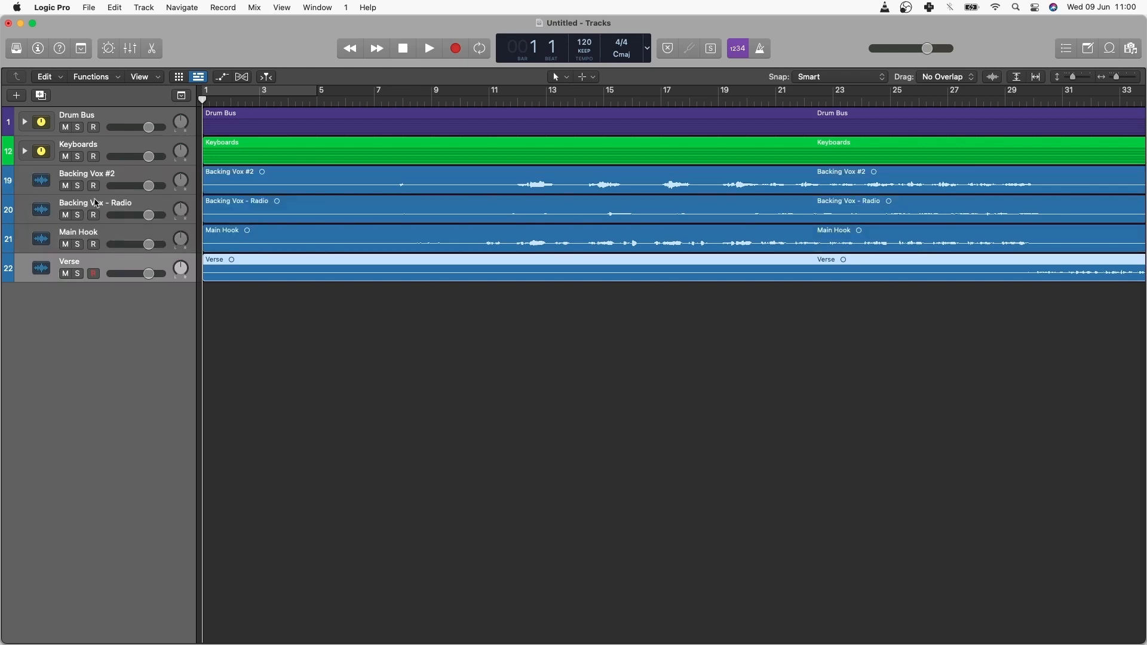
left_click(118, 174)
left_click(120, 263, "shift")
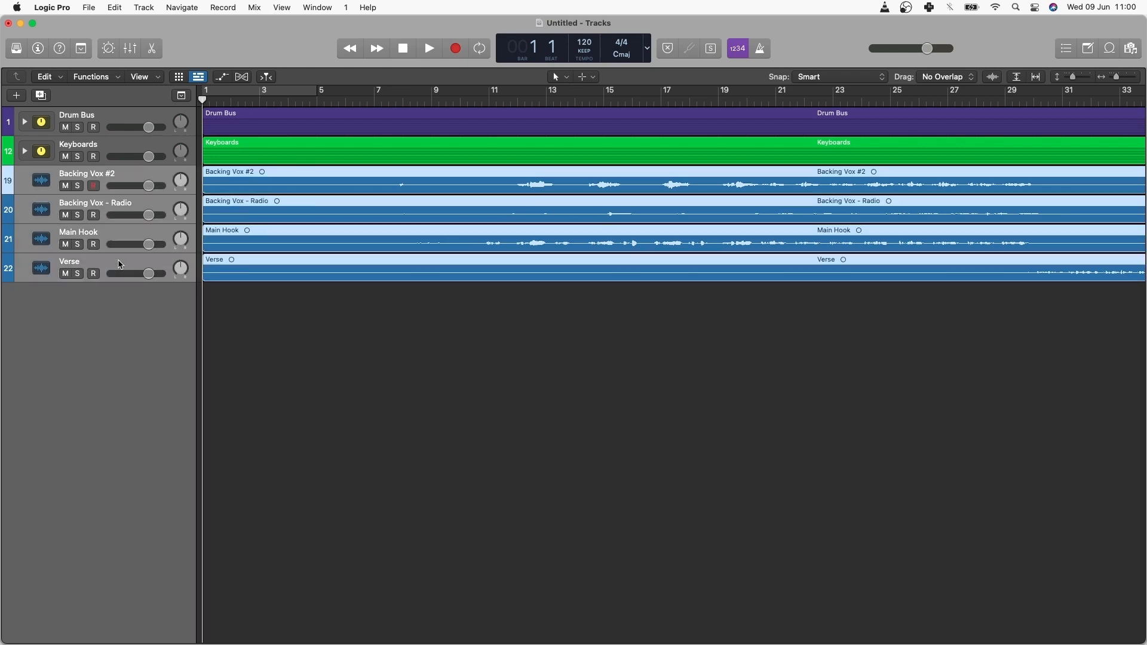
right_click(120, 263)
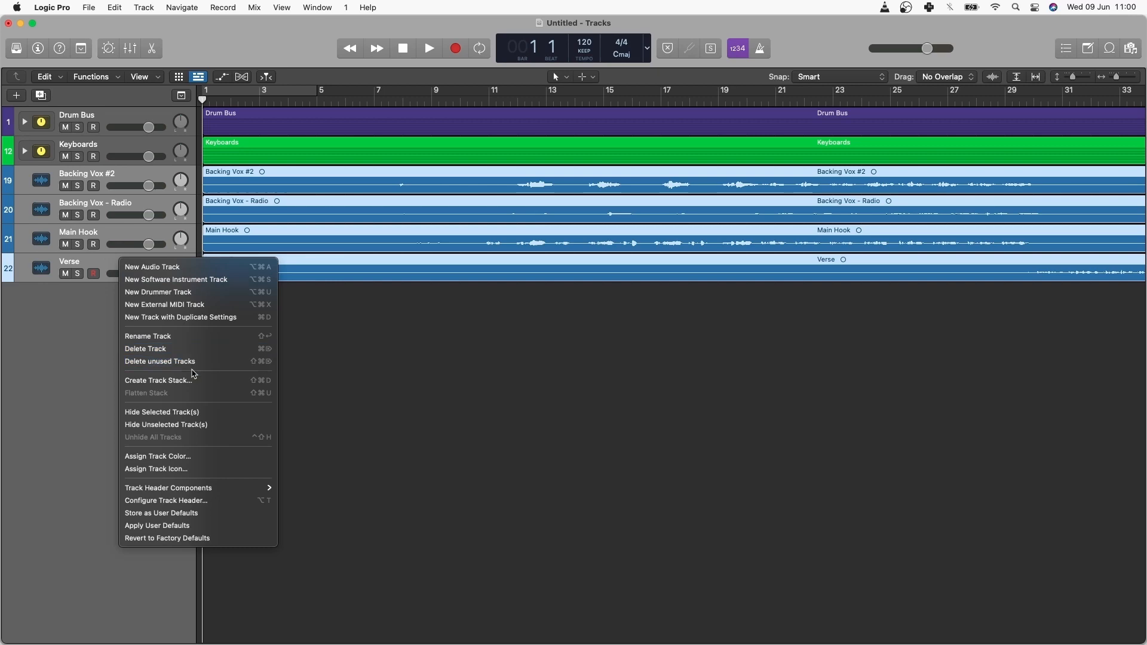
left_click(494, 371)
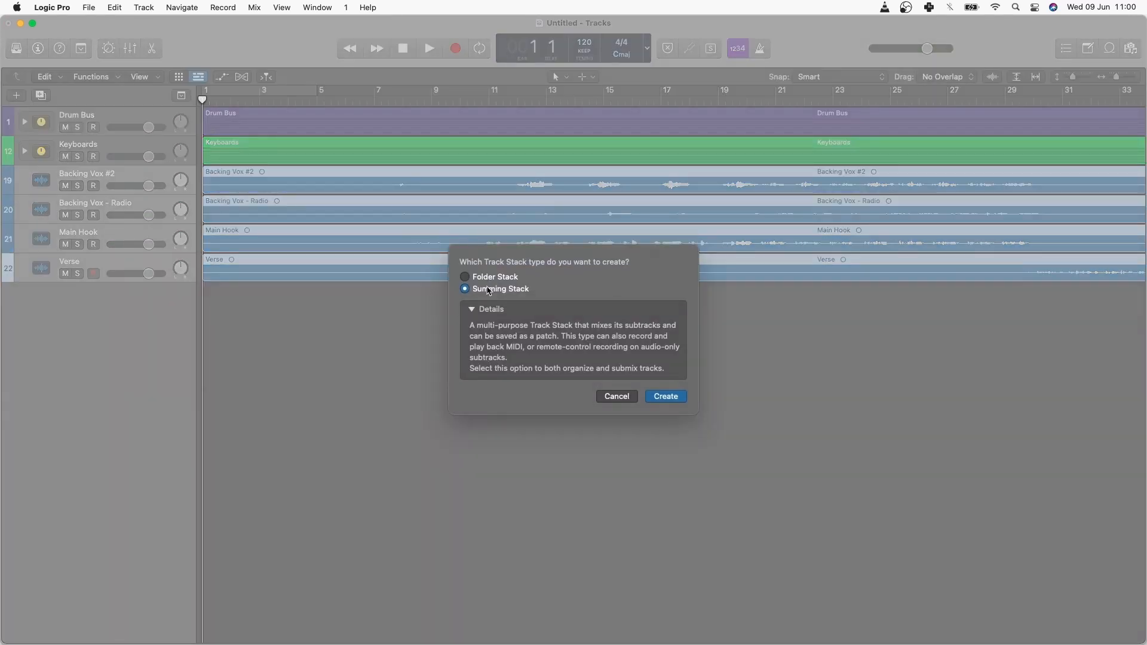
left_click(670, 397)
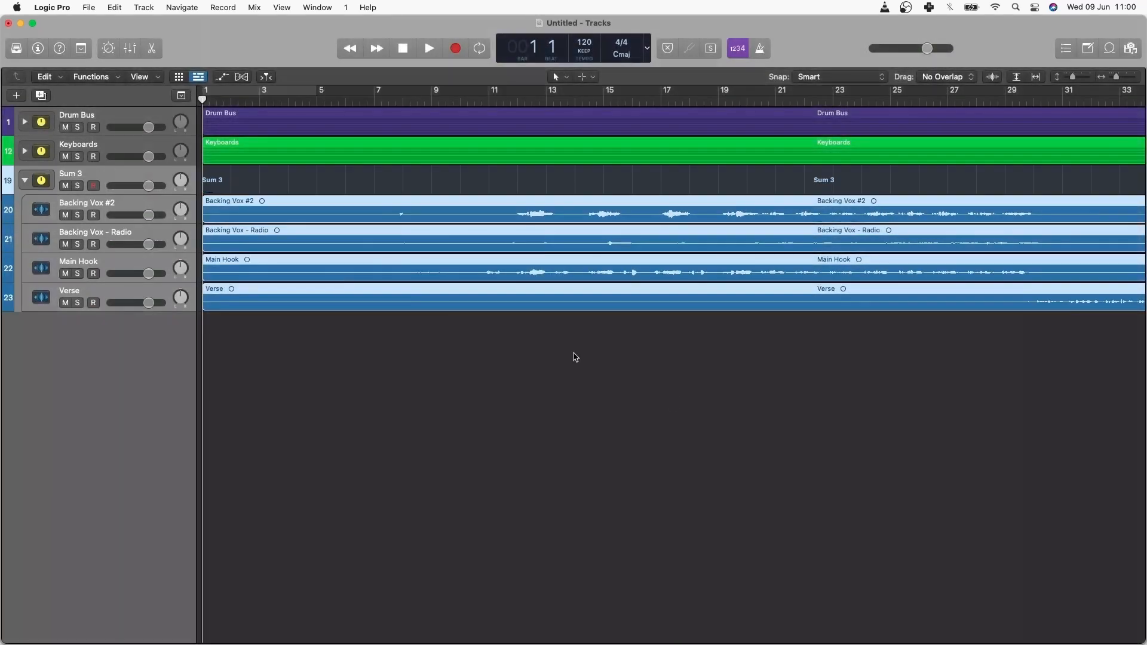
Rename the new summing stack as Vocal Bus.
double_click(70, 172)
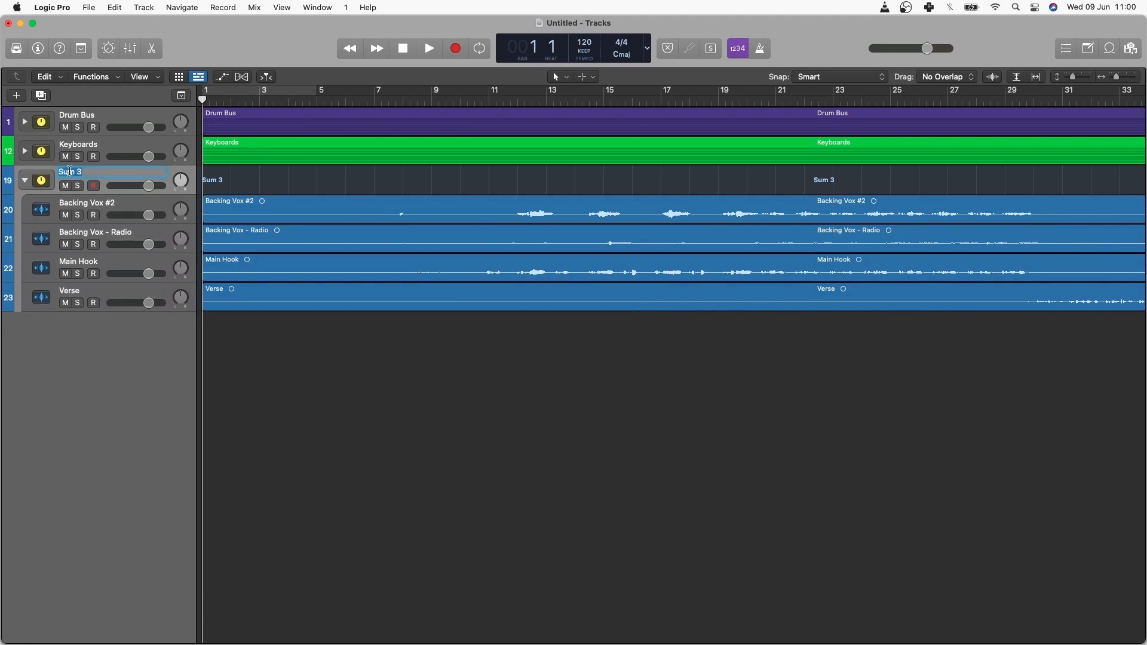
type("Vocal Bus")
key("Return")
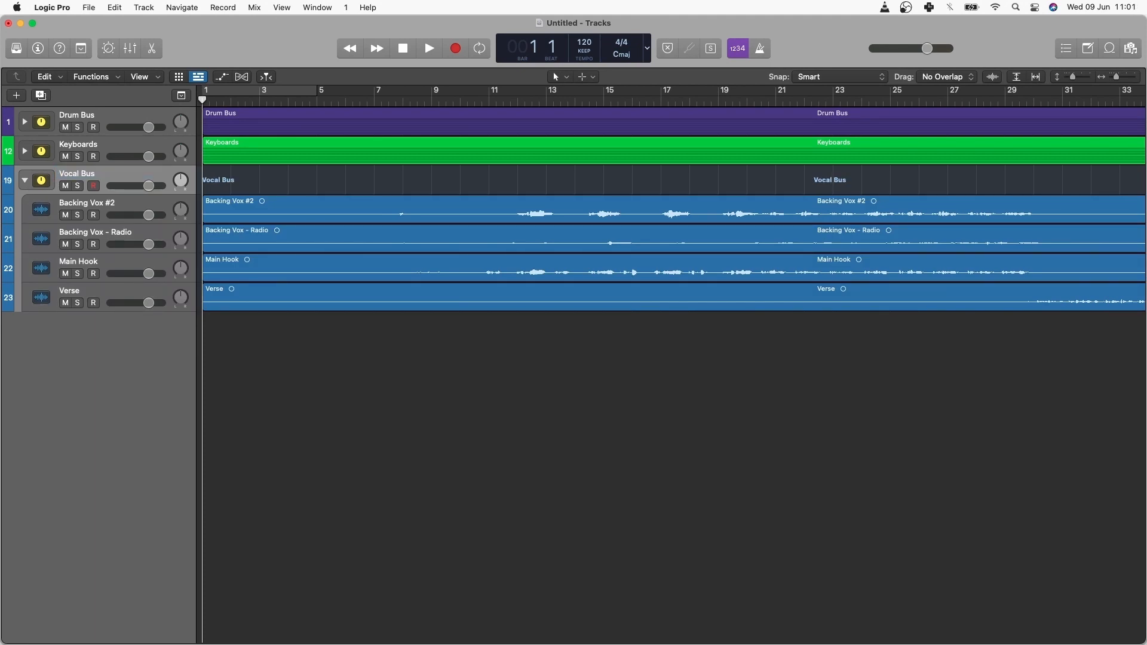
Assign a bright magenta track color to the Vocal Bus stack and all its subtracks.
left_click(105, 293, "shift")
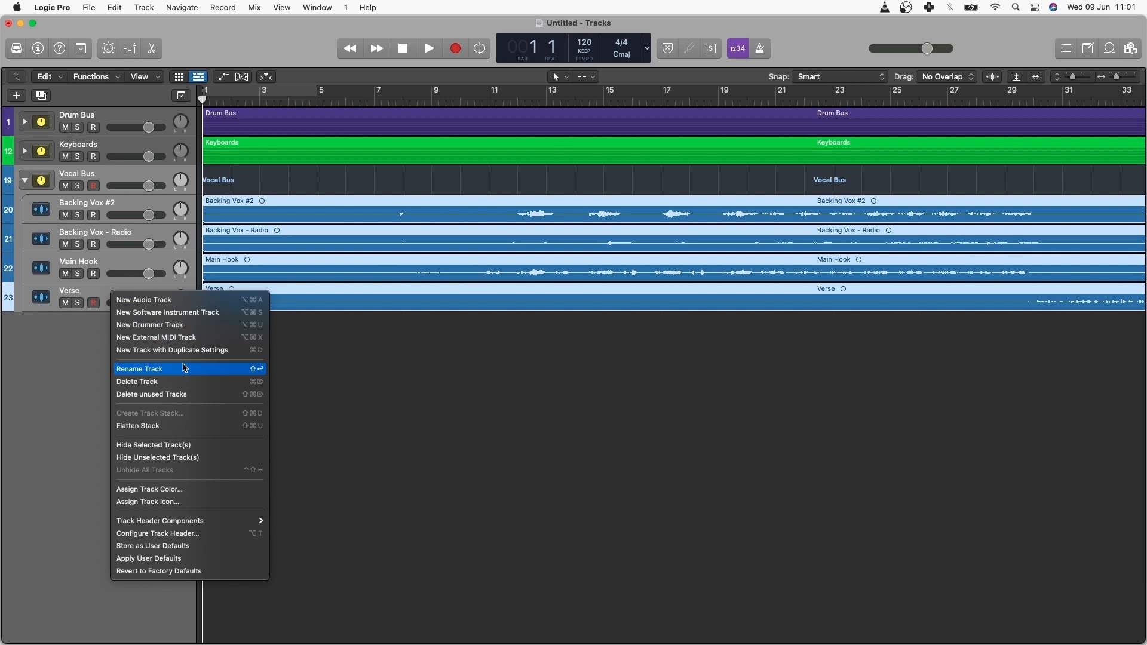
left_click(168, 493)
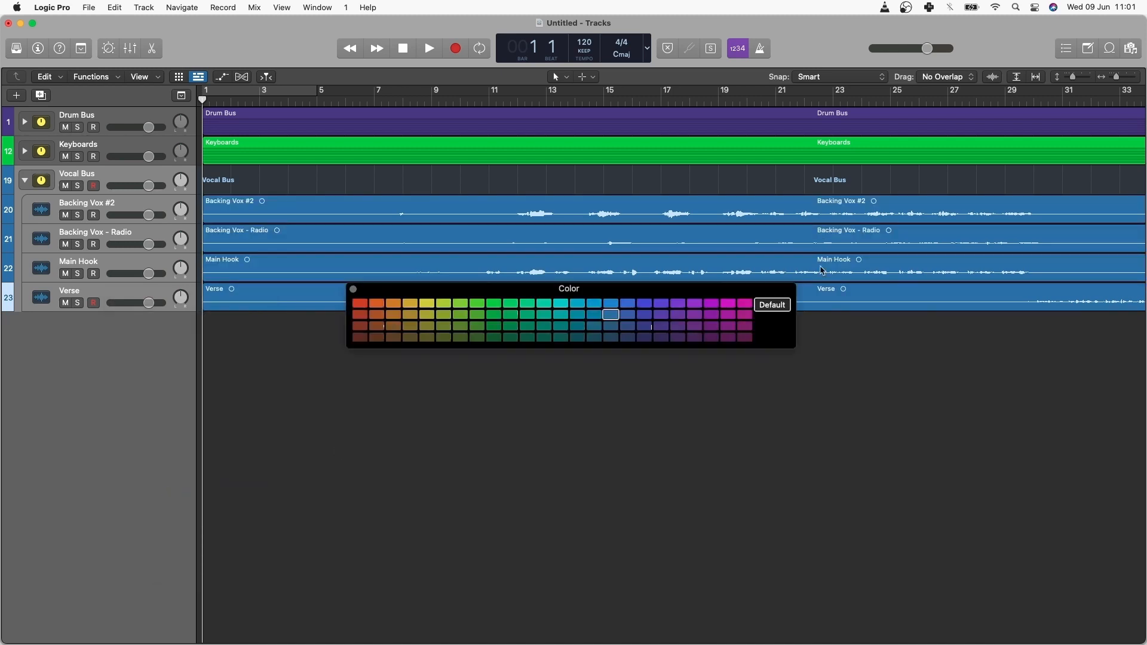
left_click(729, 304)
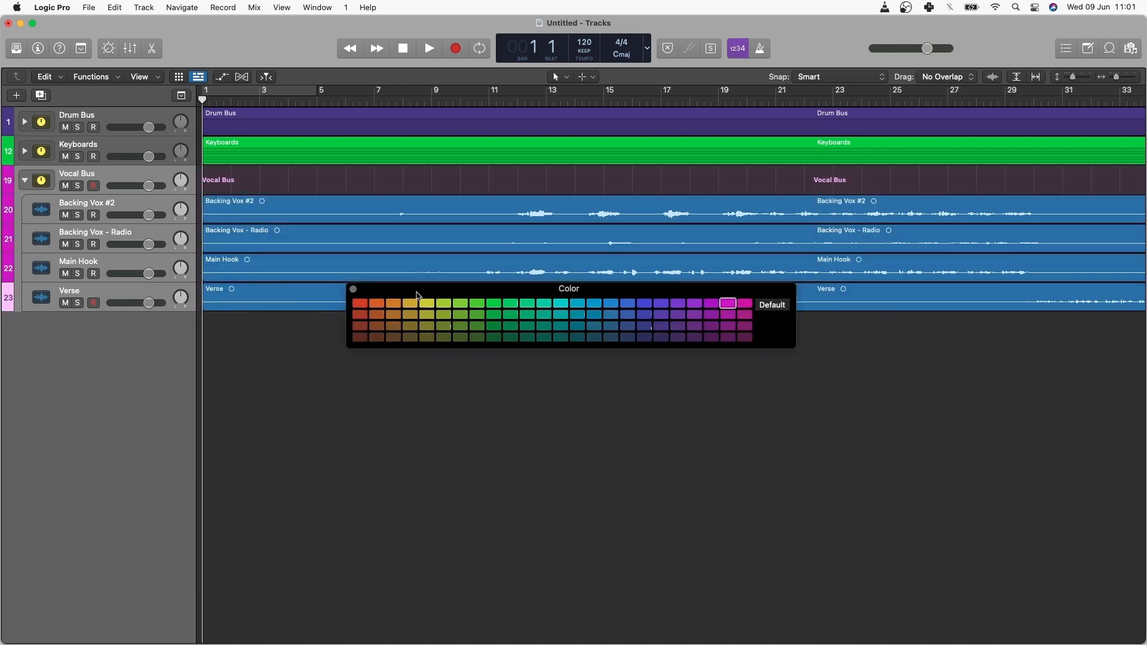
left_click(353, 290)
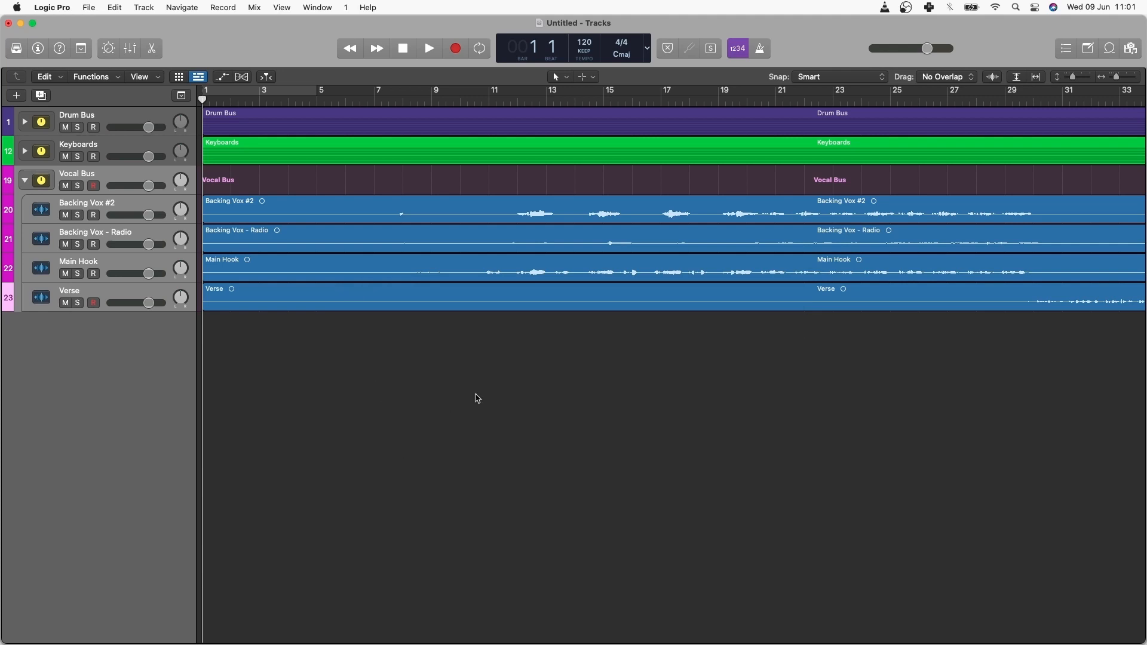
Color the four vocal regions by their track color.
left_click_drag(526, 396, 478, 216)
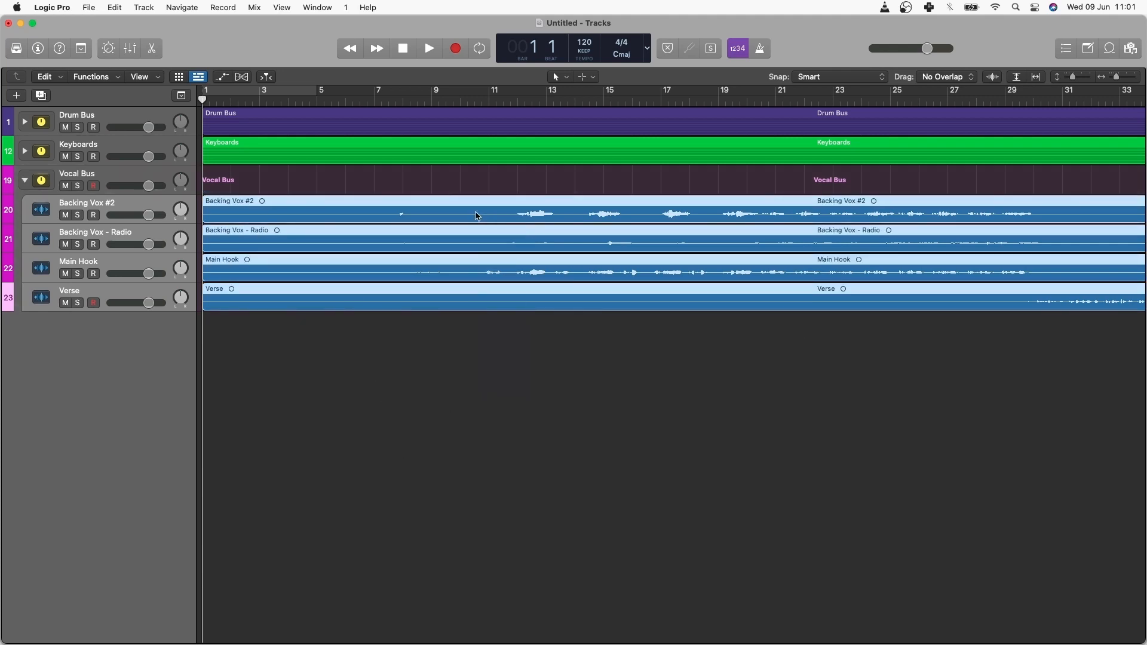
right_click(477, 216)
left_click(494, 222)
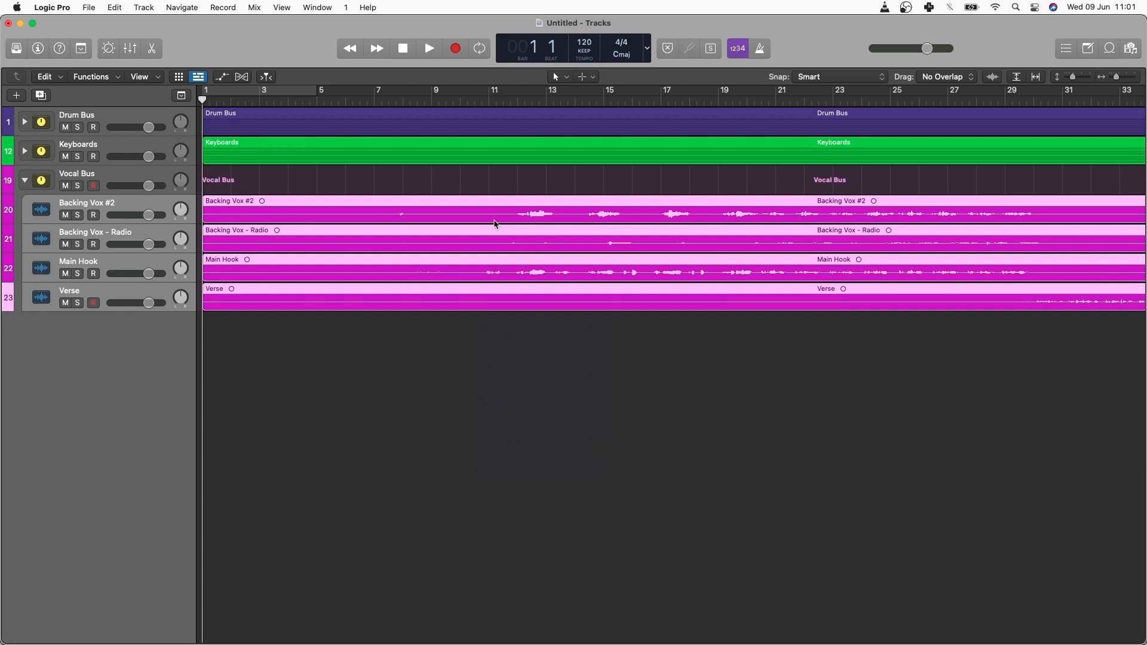
Collapse the Vocal Bus stack and save the project.
left_click(26, 181)
key("super+s")
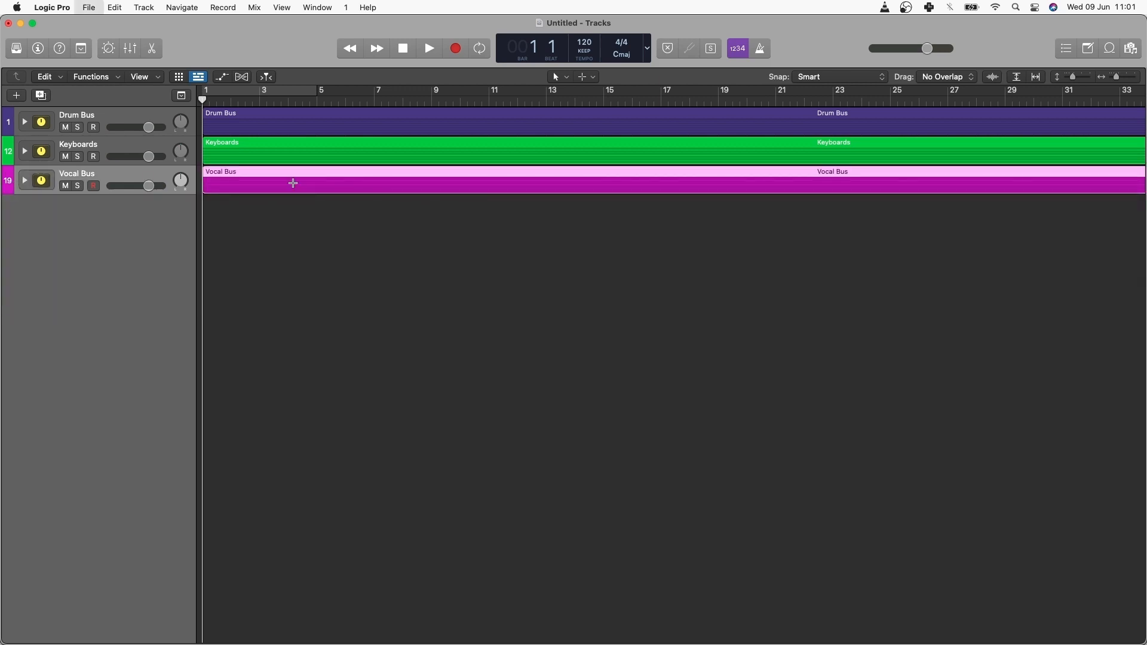
Assign a microphone track icon from the Other category to the Vocal Bus stack.
right_click(79, 167)
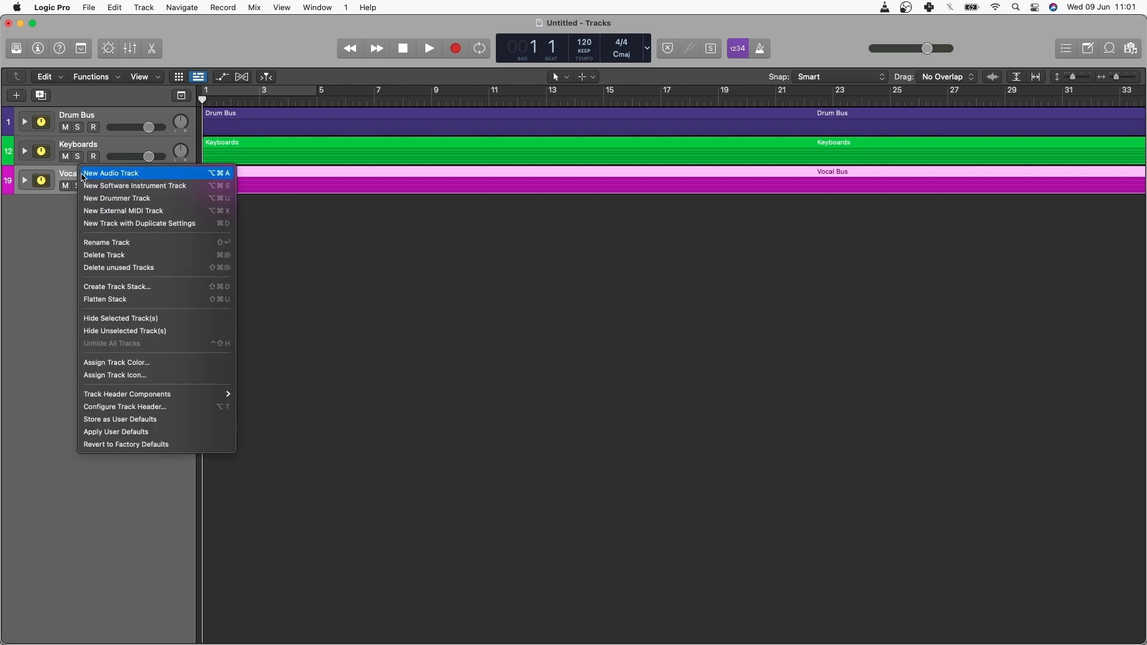
left_click(150, 380)
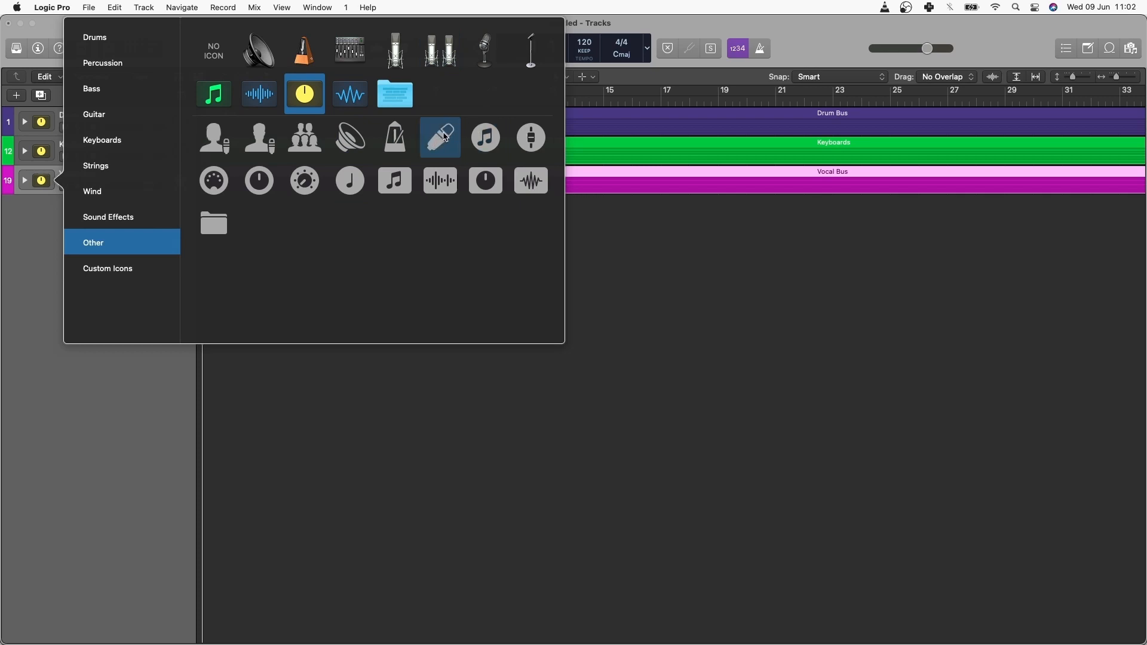
left_click(493, 58)
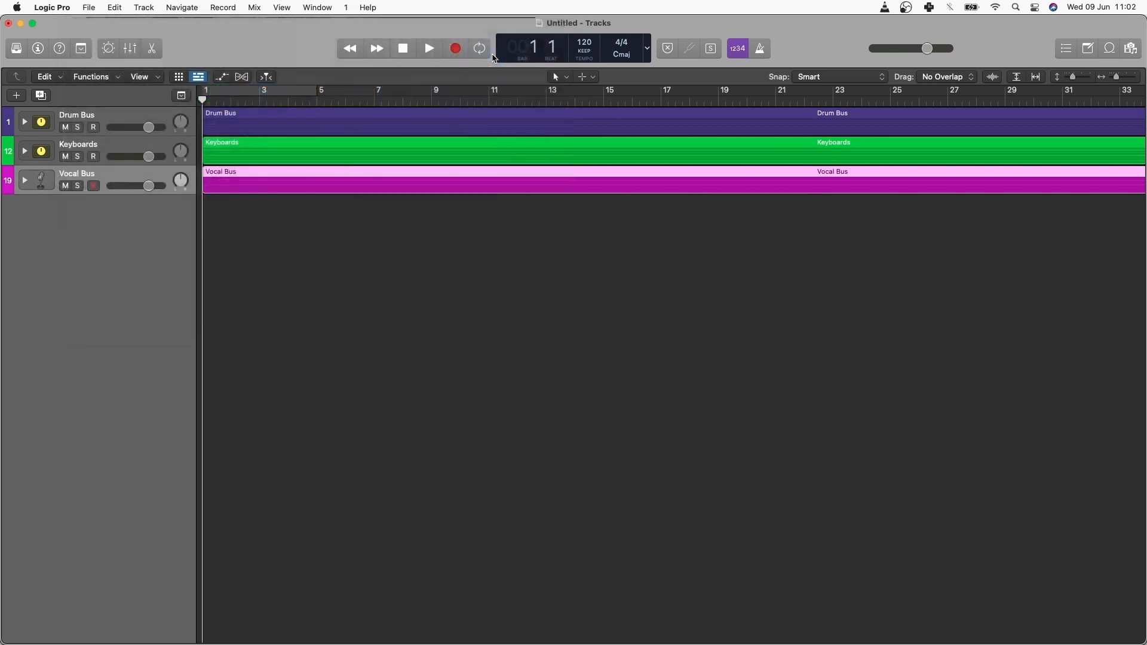
Assign the light grey boxy keyboard icon from the Keyboards category to the Keyboards stack.
right_click(96, 150)
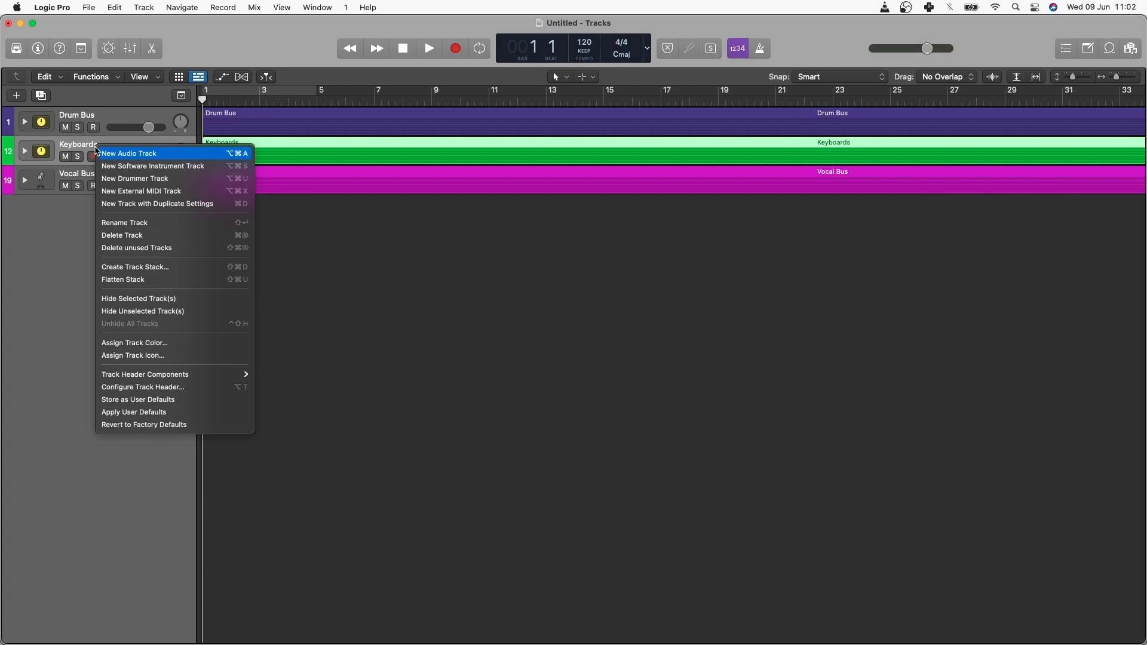
left_click(136, 356)
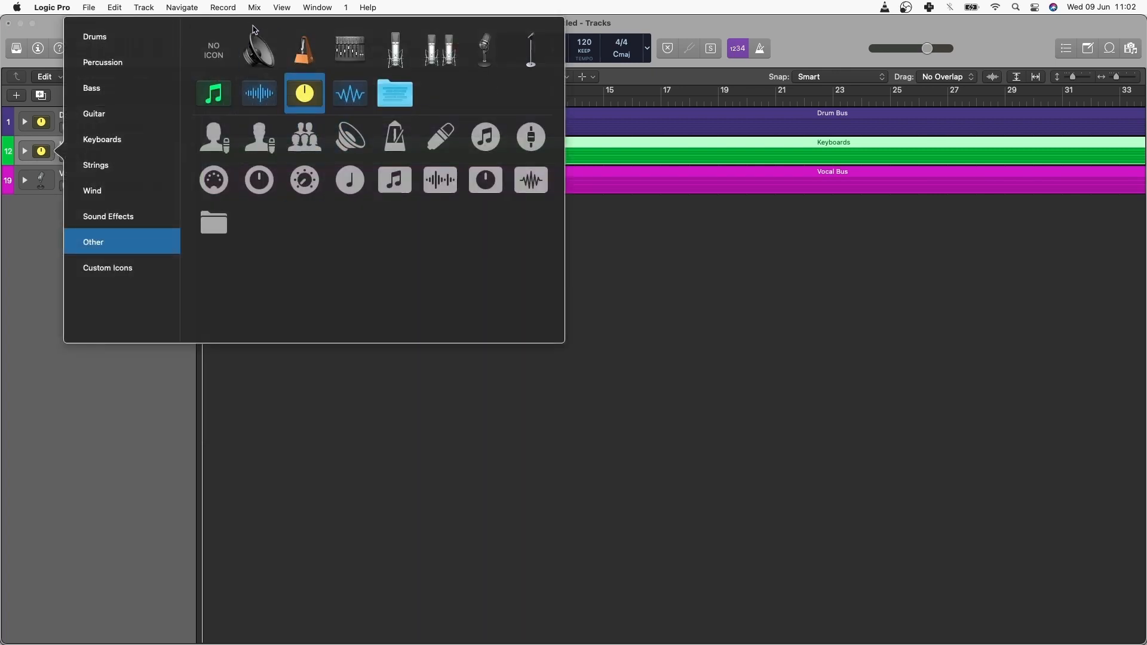
left_click(102, 139)
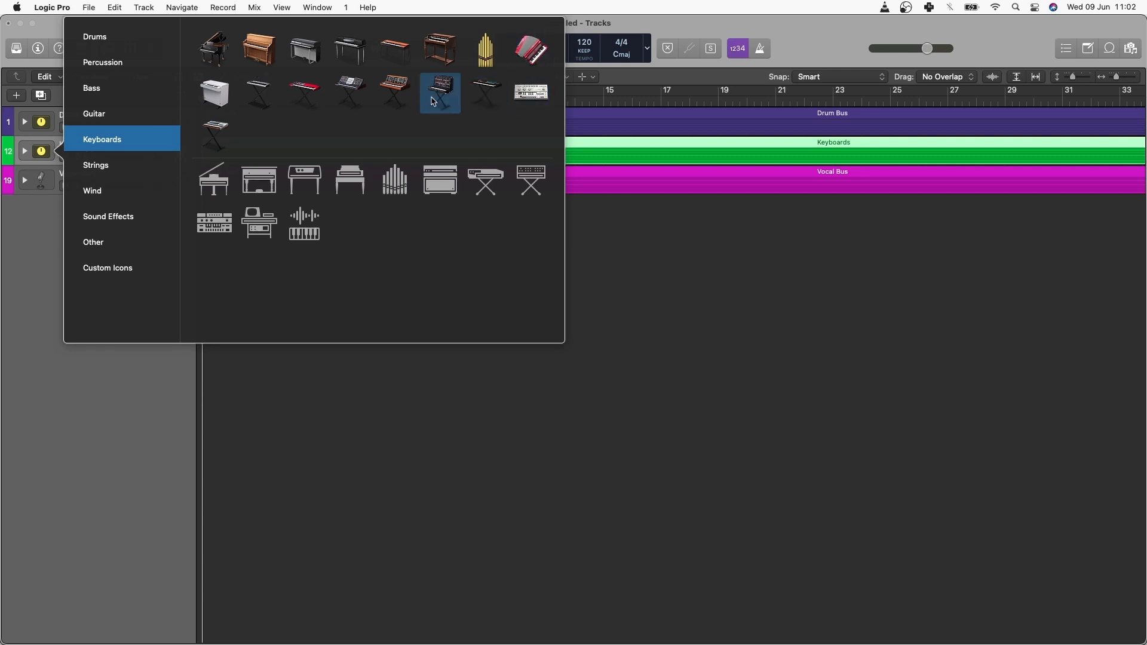
left_click(214, 94)
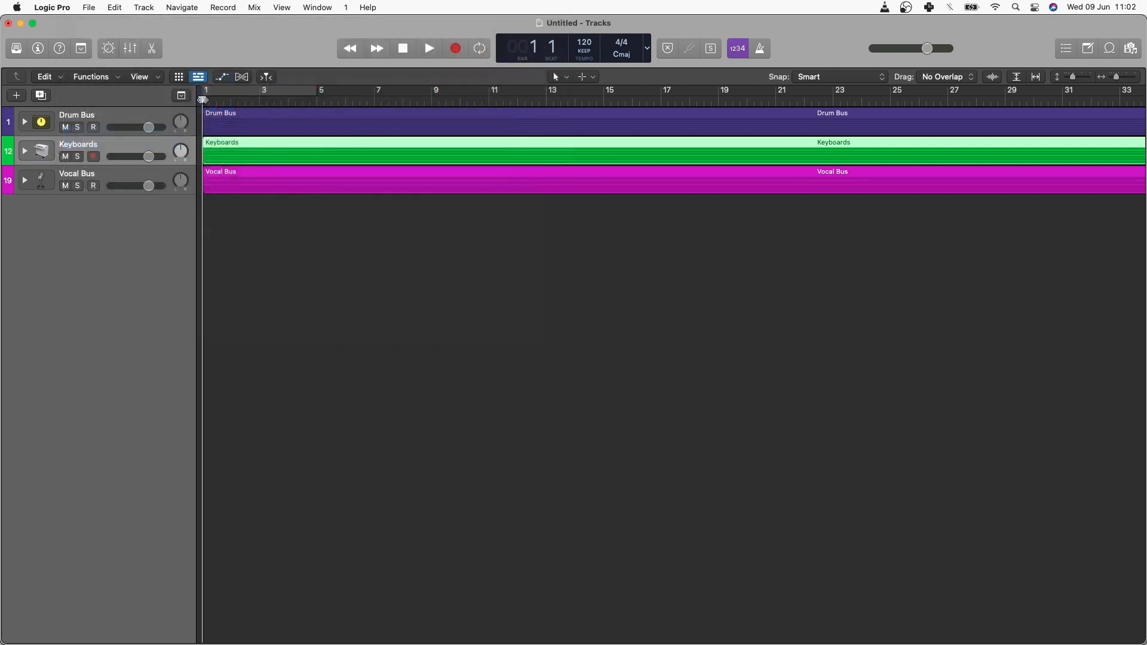
Assign the grey pad drum machine icon from the Drums category to the Drum Bus stack.
double_click(97, 115)
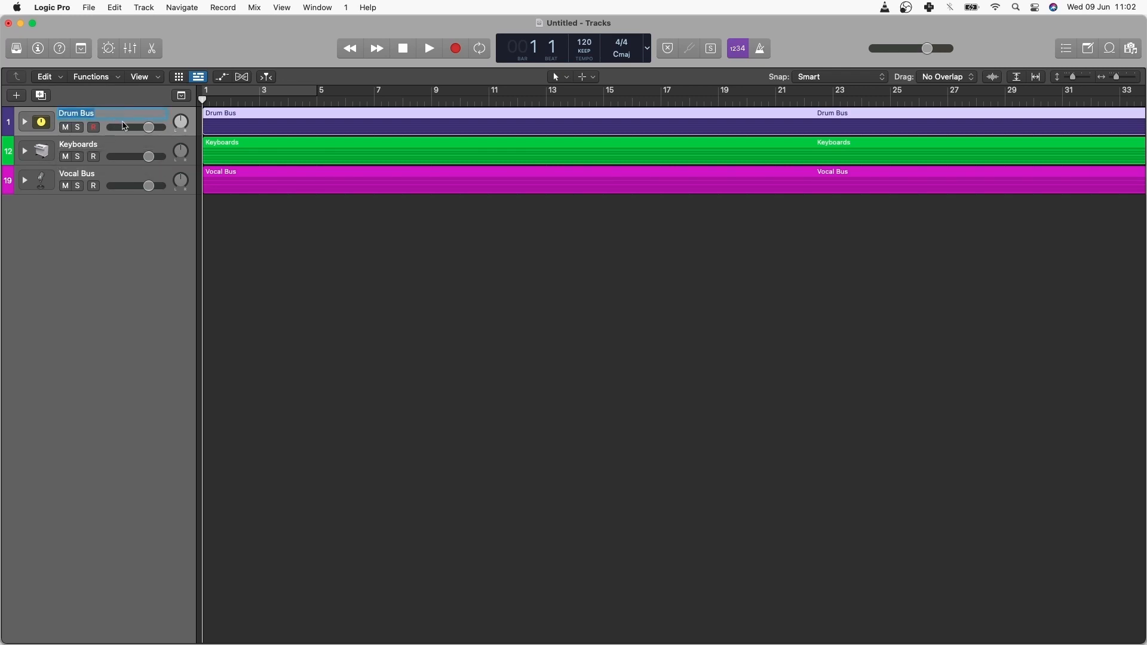
right_click(12, 119)
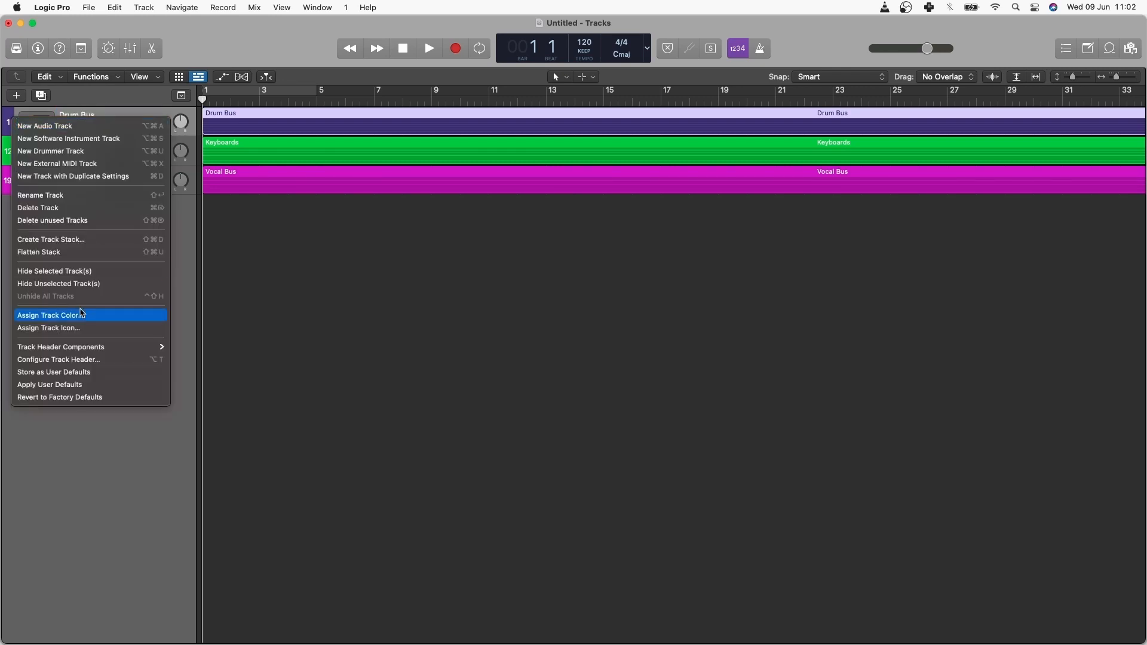
left_click(102, 327)
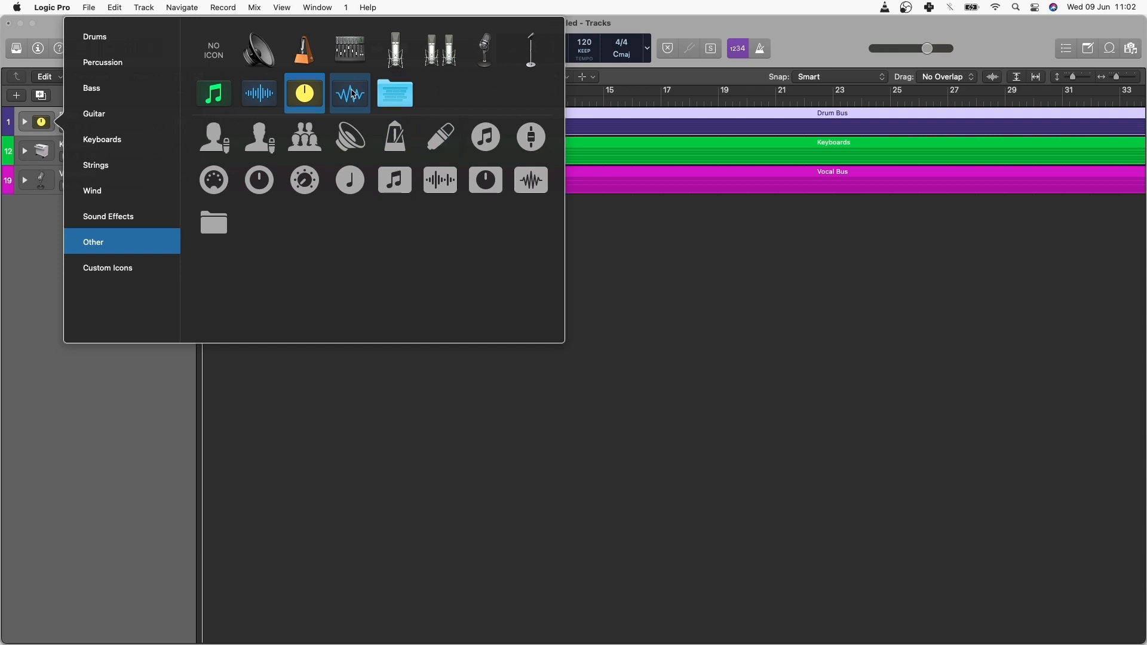
left_click(90, 43)
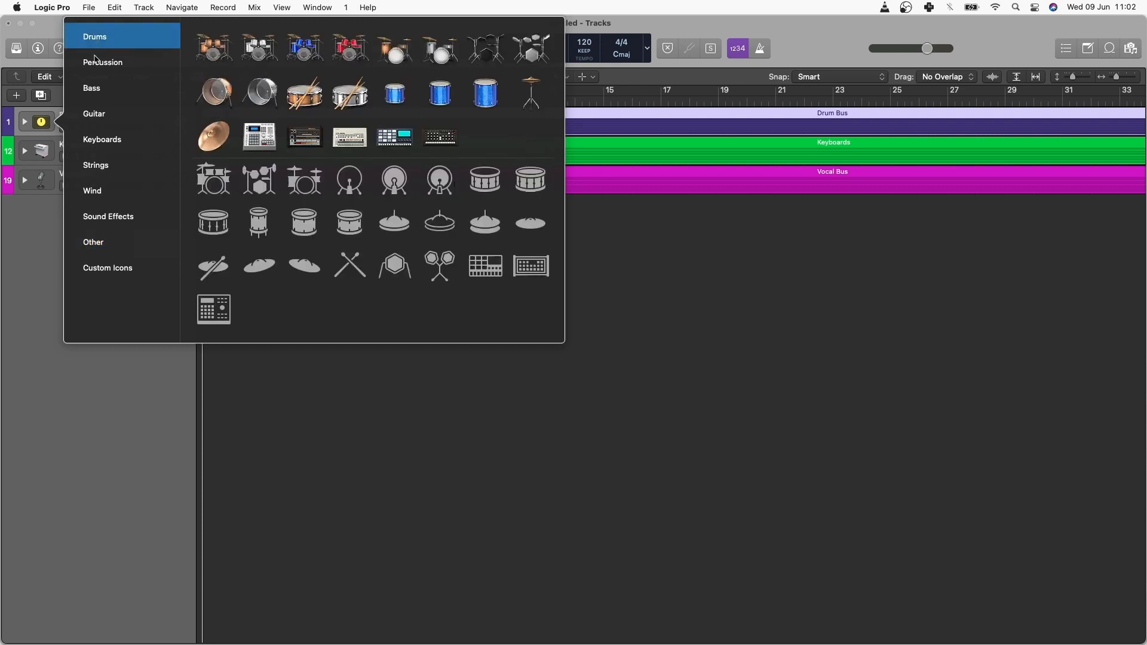
left_click(97, 62)
left_click(95, 88)
left_click(95, 114)
left_click(98, 142)
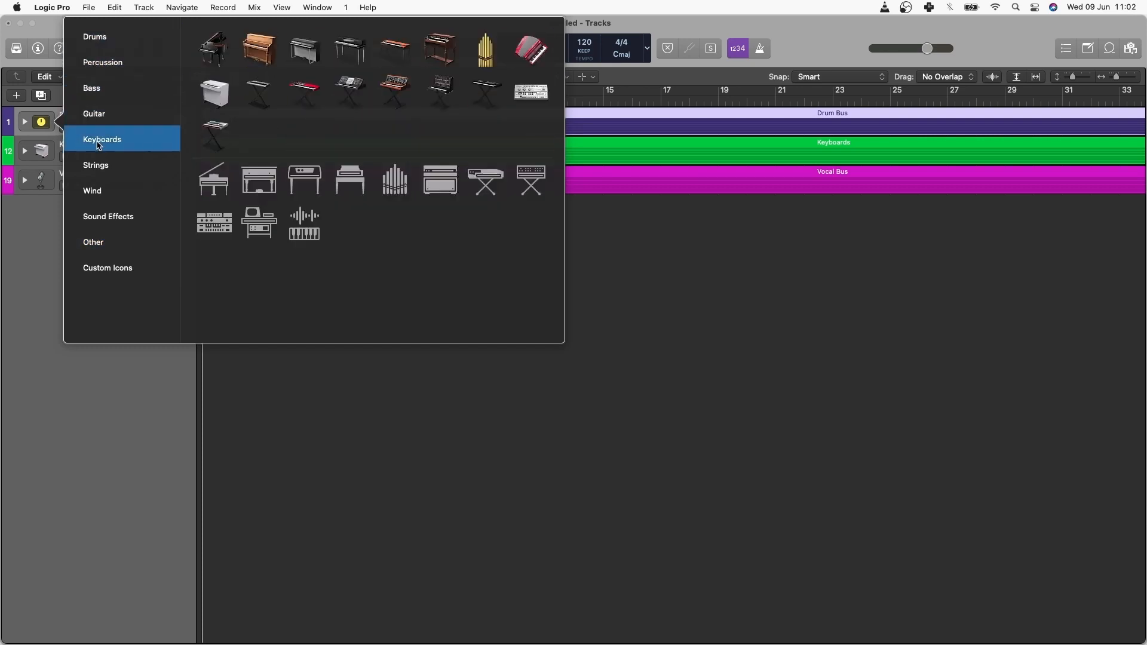
left_click(97, 167)
left_click(92, 41)
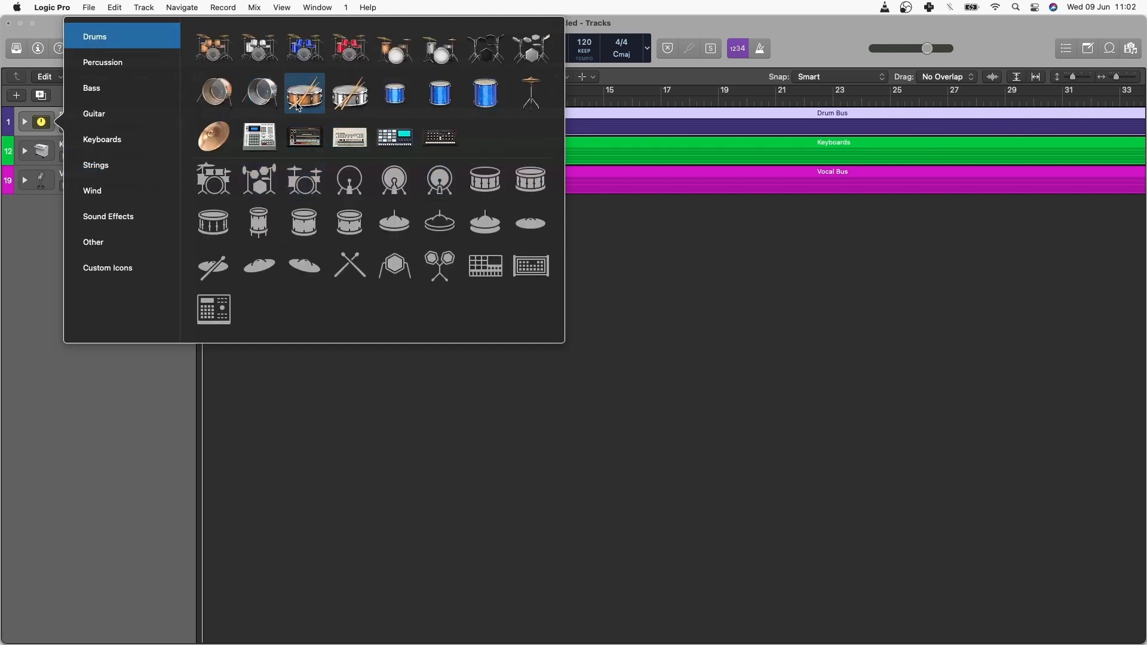
left_click(272, 140)
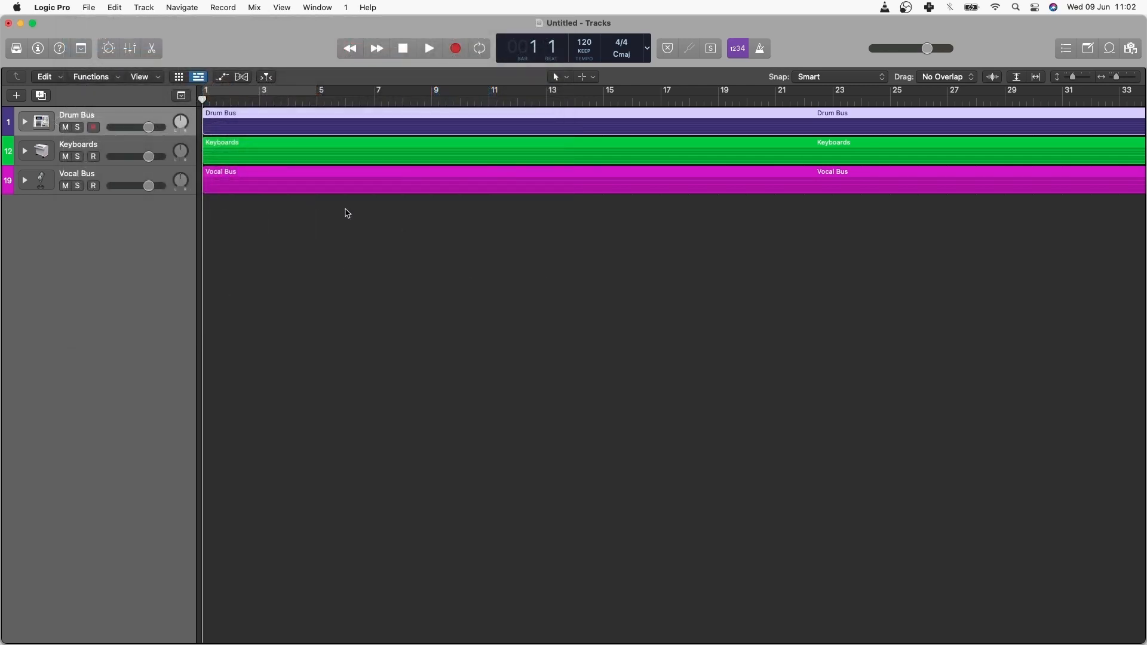
Play back the opening bars of the arrangement from bar 1 and stop playback.
key("space")
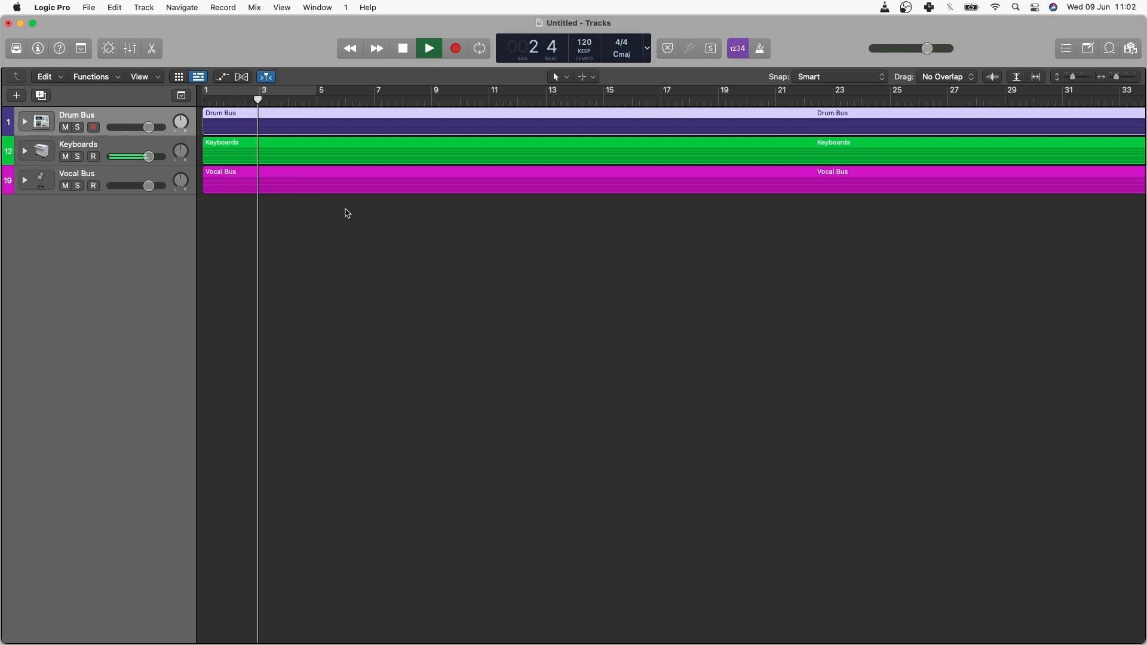
key("space")
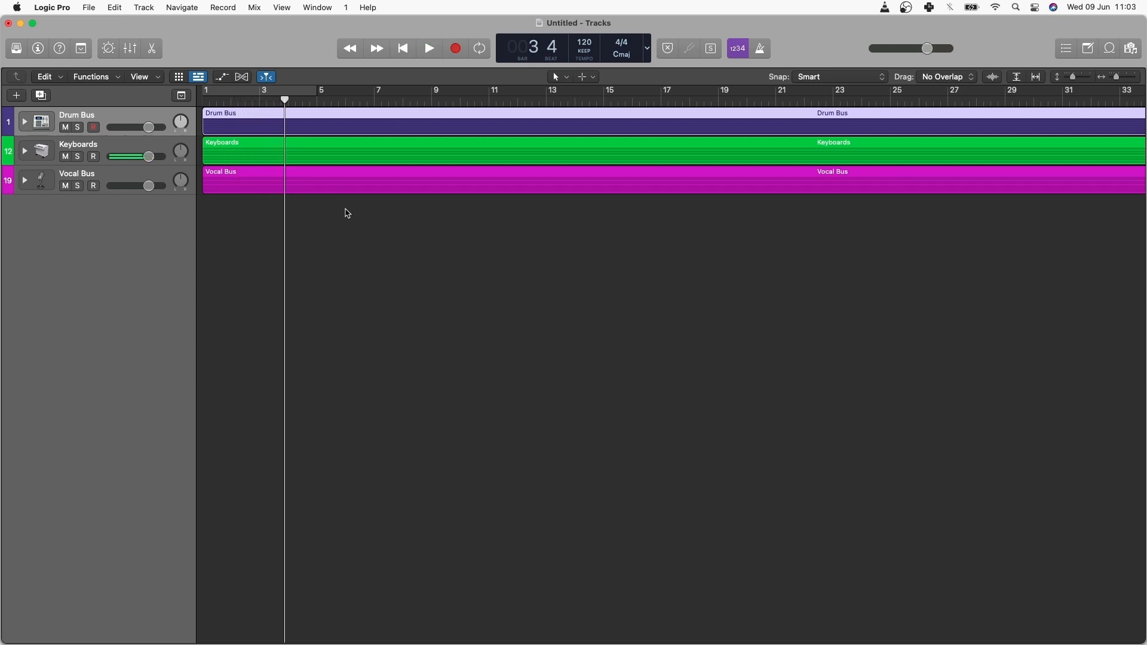
Expand the Drum Bus and Keyboards stacks one after the other to view their tracks, collapsing each again.
left_click(25, 122)
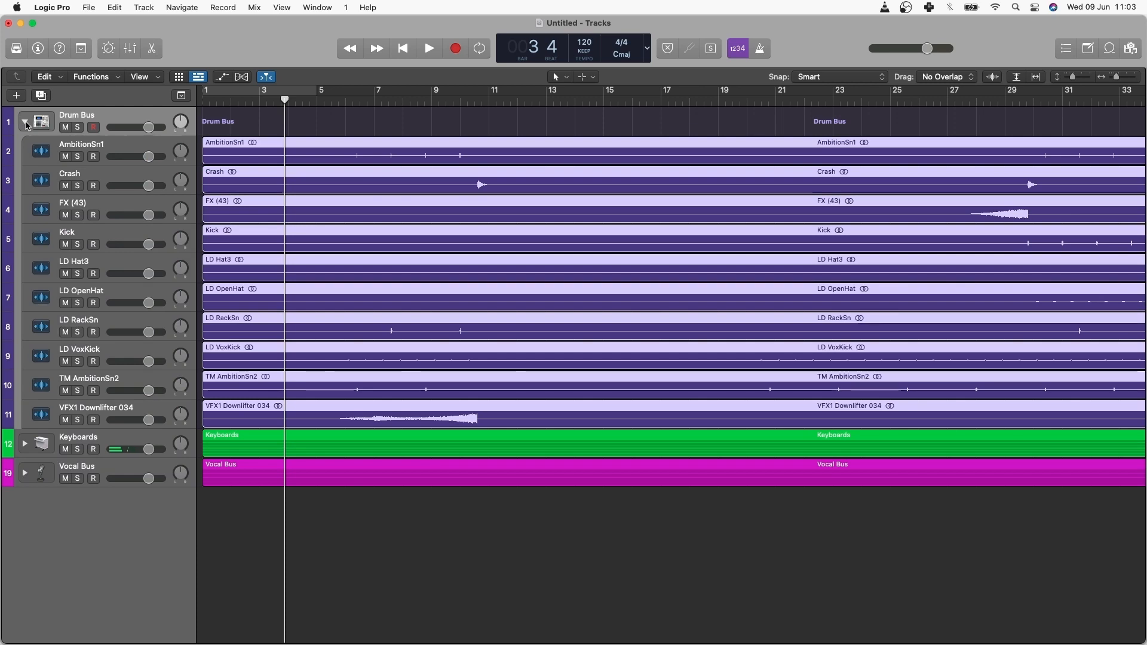
left_click(25, 122)
left_click(24, 153)
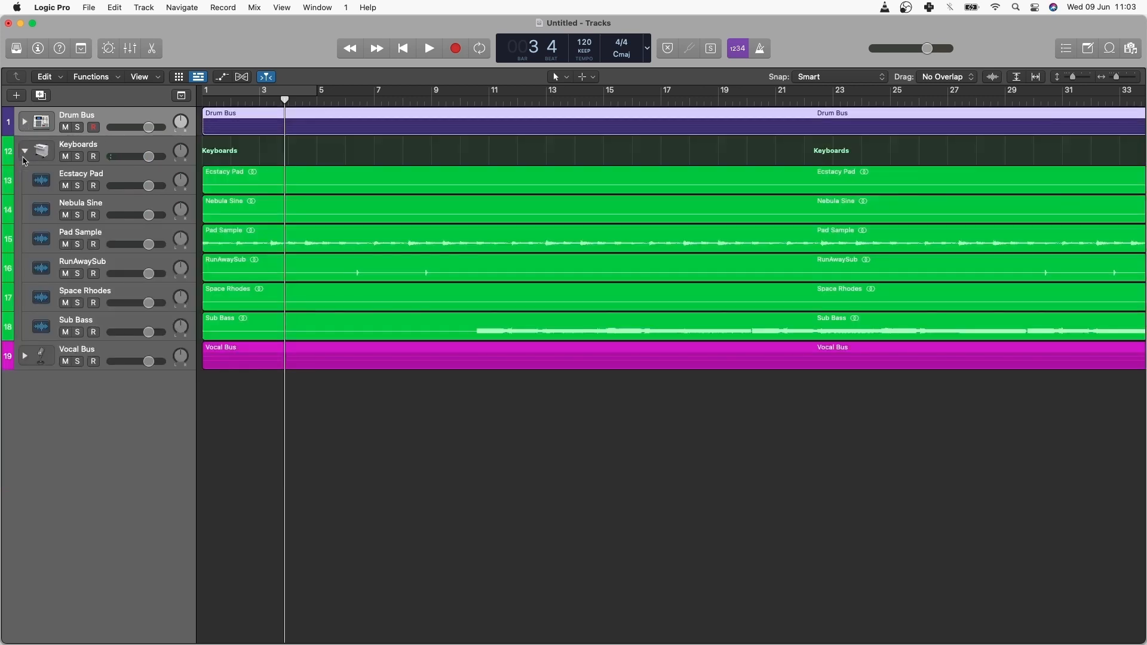
left_click(25, 153)
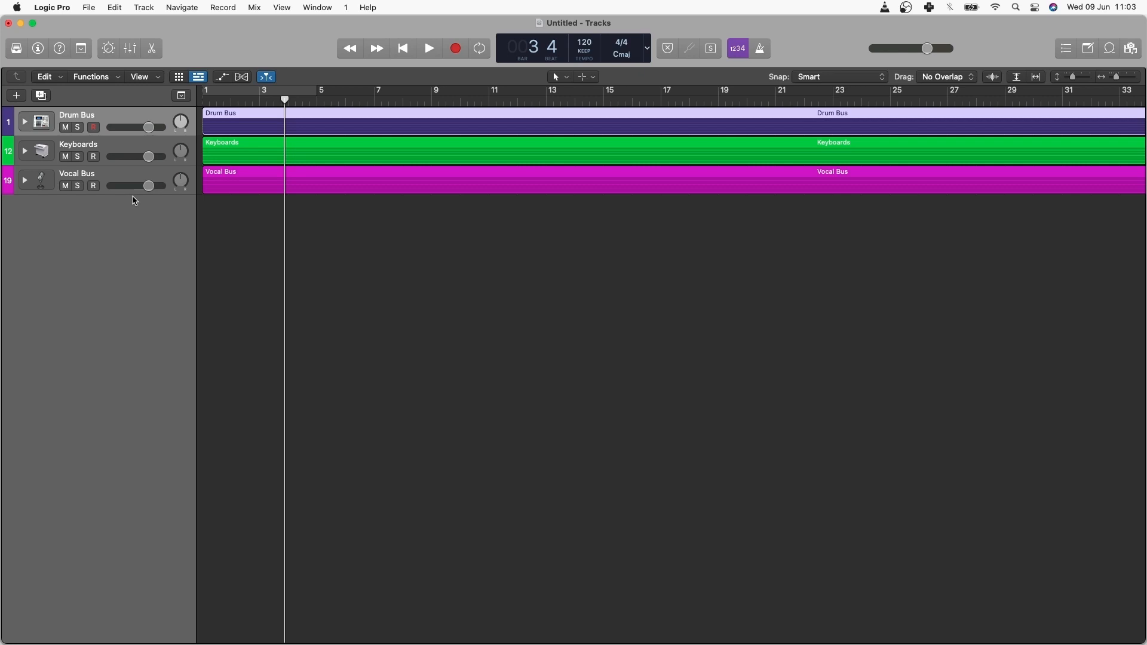
Rename the Keyboards stack as Keyboards Bus.
left_click(104, 147)
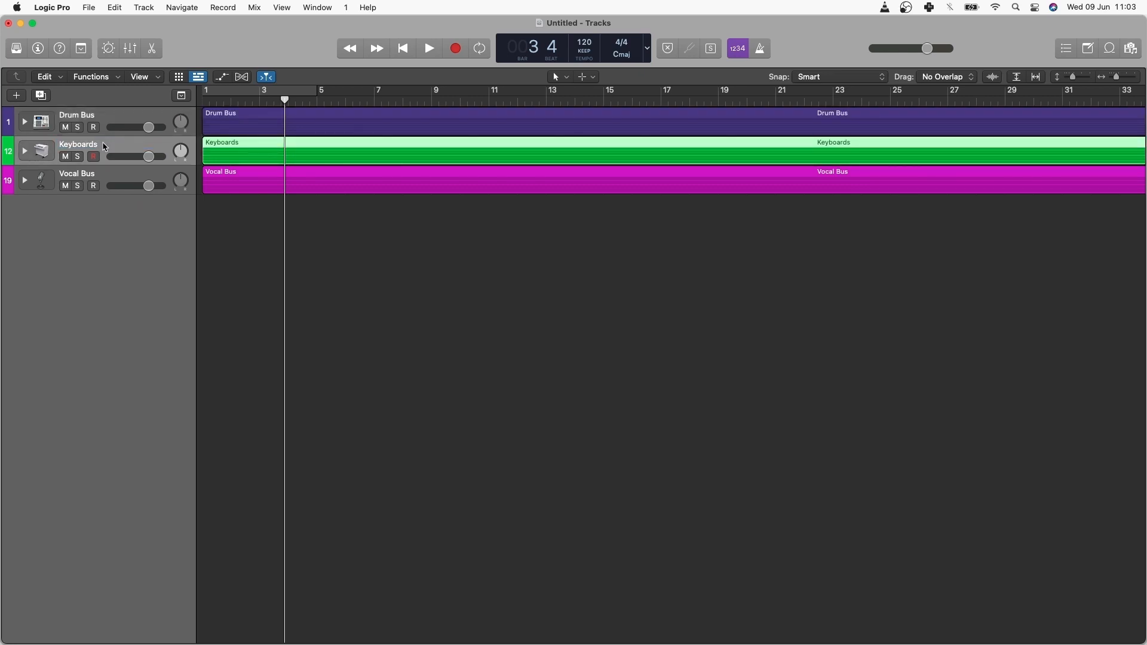
double_click(104, 145)
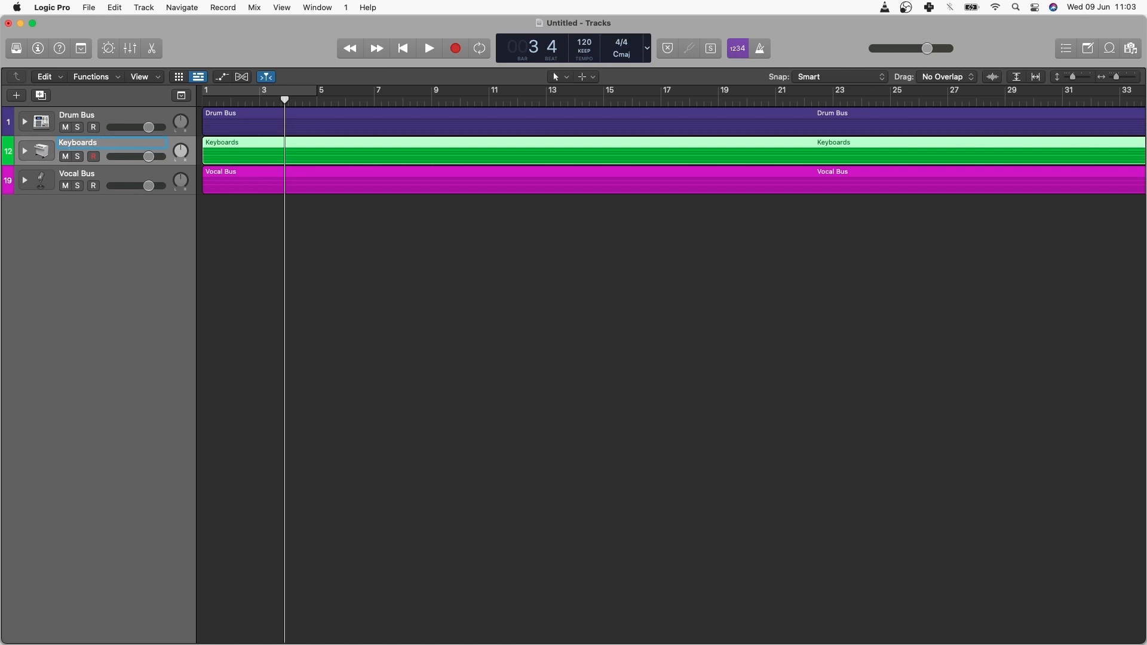
type("blS")
key("BackSpace")
key("BackSpace")
type("Bus")
key("Return")
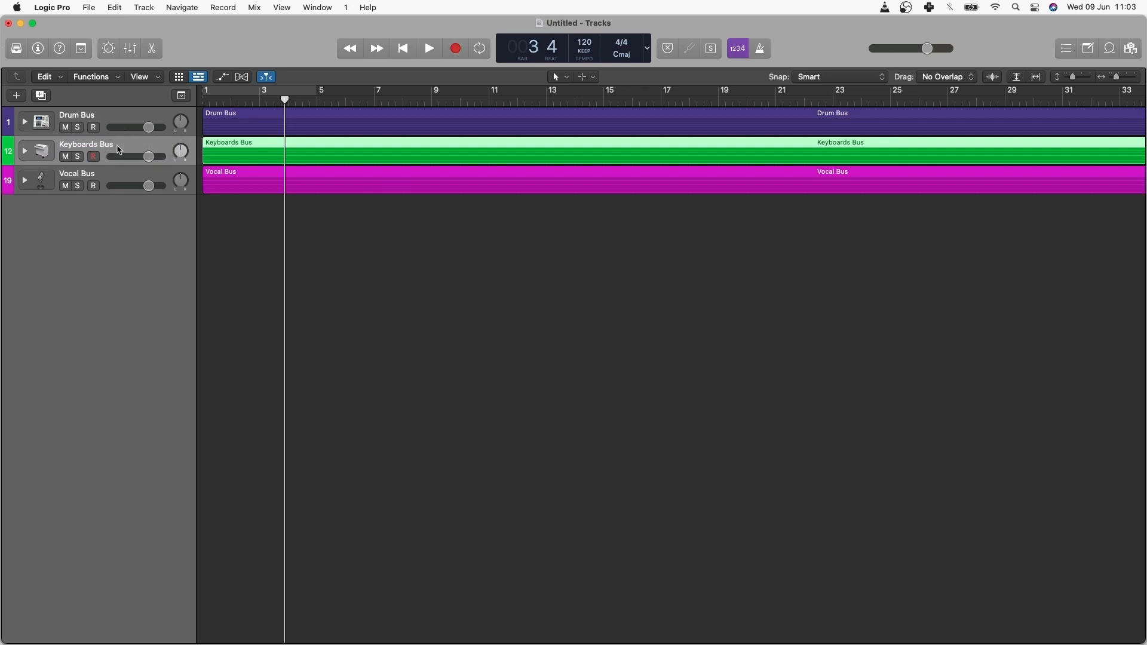
Return the playhead to bar 1 and check the song folder's name in Finder for its tempo and key, then return to Logic Pro.
left_click_drag(285, 100, 201, 99)
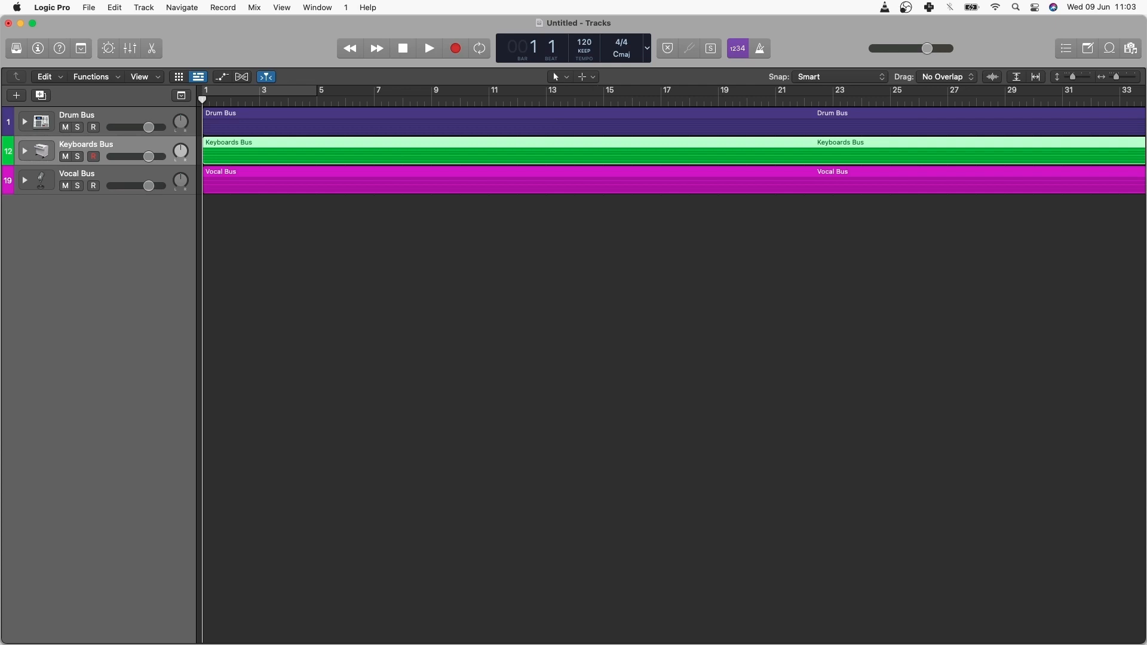
key("super+Tab")
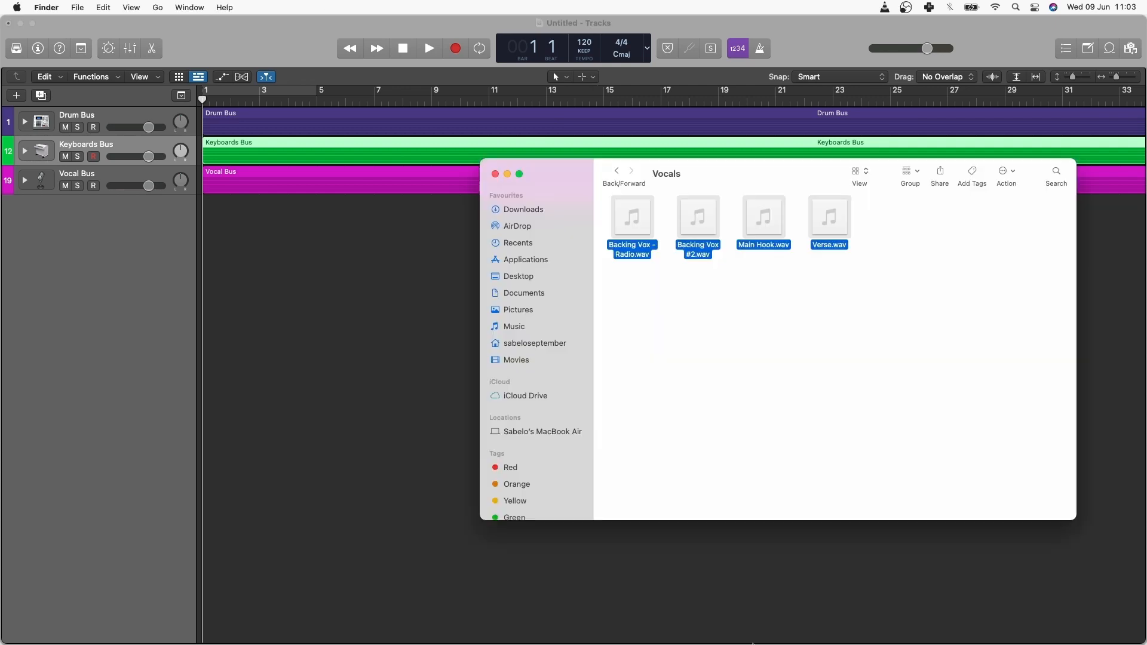
left_click(615, 171)
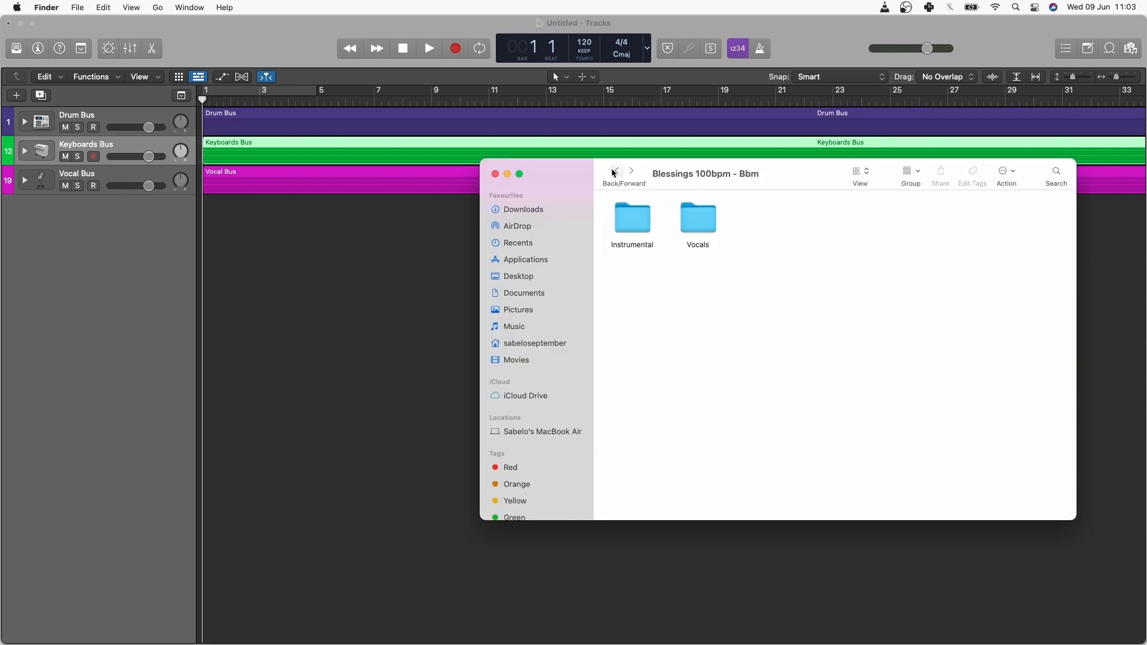
left_click(735, 29)
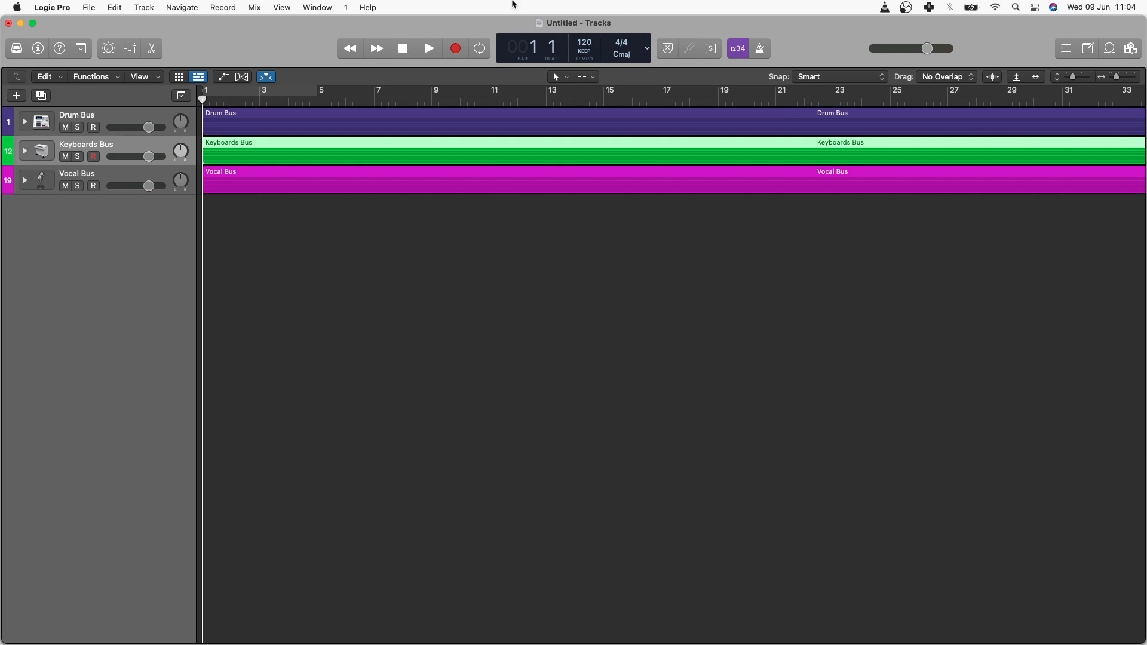
Set the project tempo to 100 and the key signature to B♭ minor.
double_click(588, 40)
type("100")
left_click(761, 644)
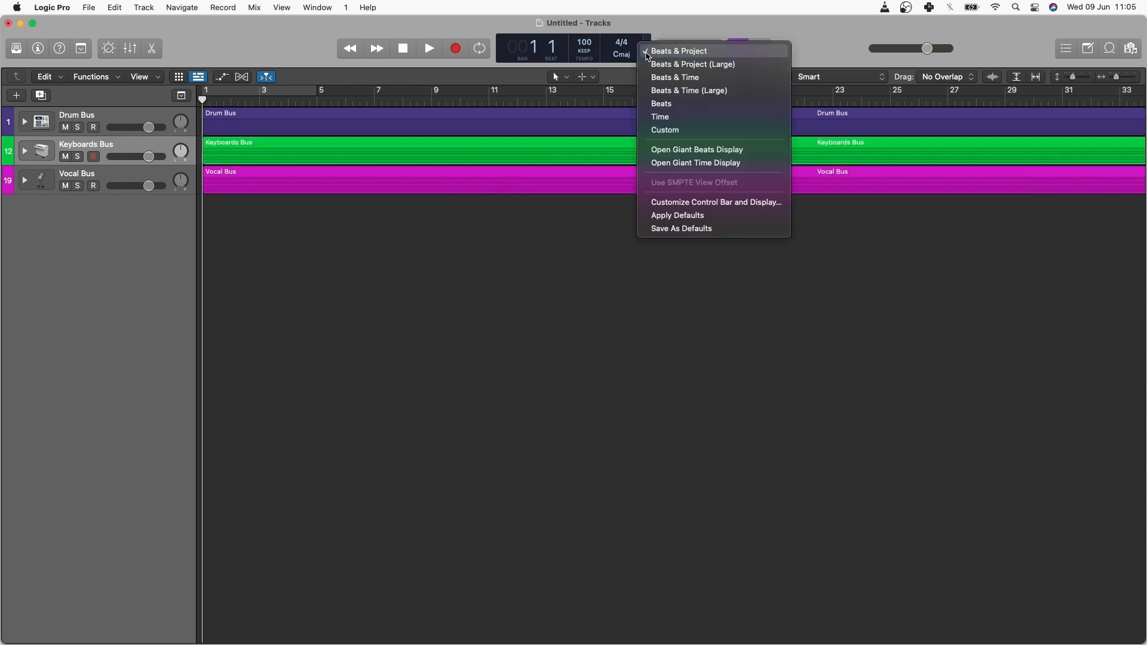
left_click(626, 49)
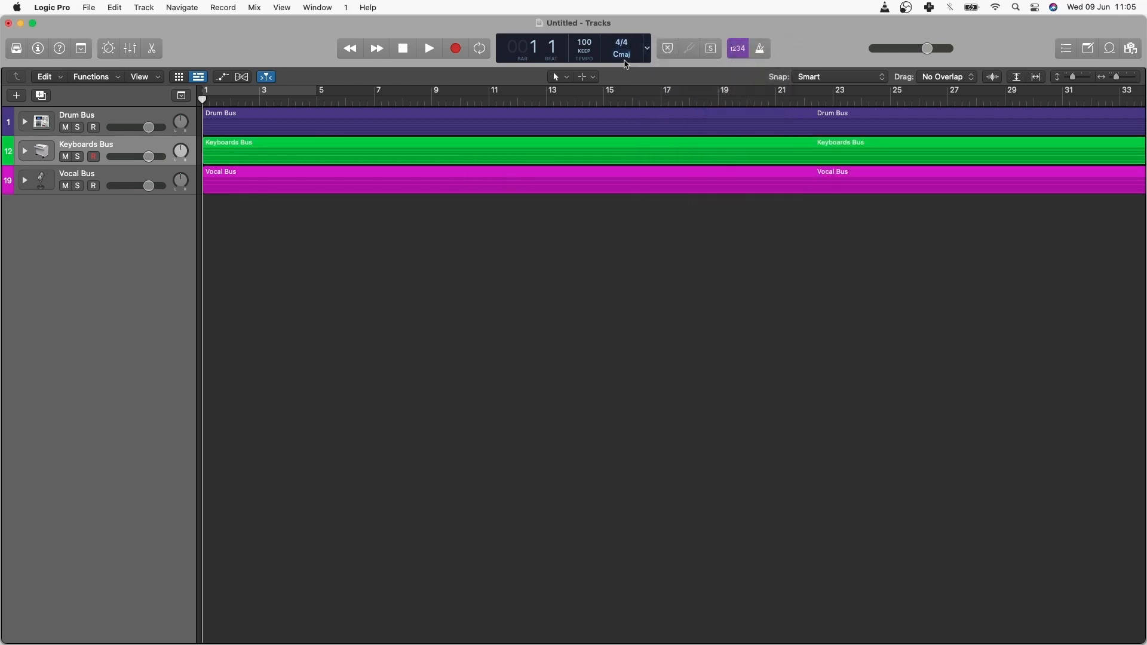
left_click(627, 51)
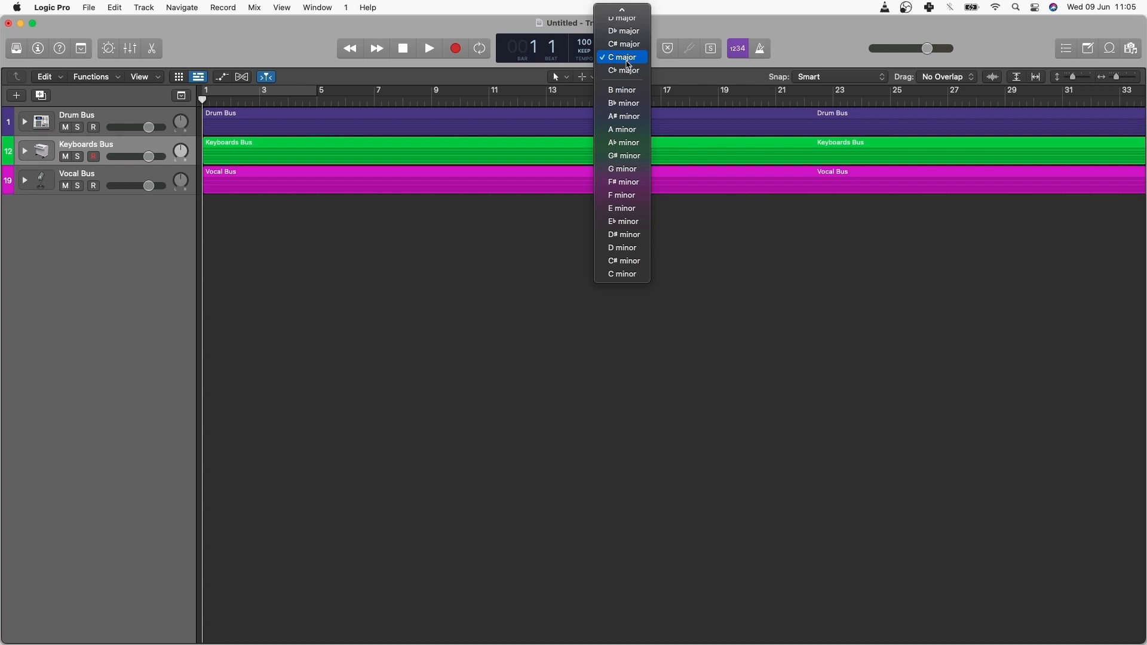
left_click(624, 104)
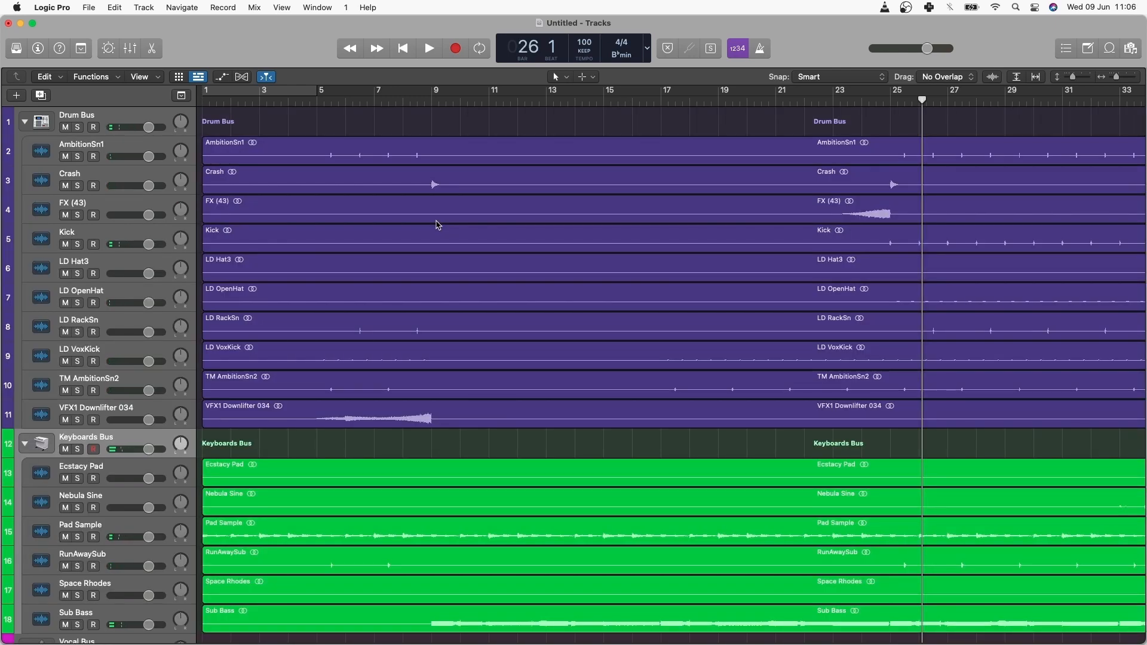
Return the playhead to the start of the arrangement at bar 1, keeping the Drum Bus stack expanded.
left_click(24, 123)
left_click(25, 124)
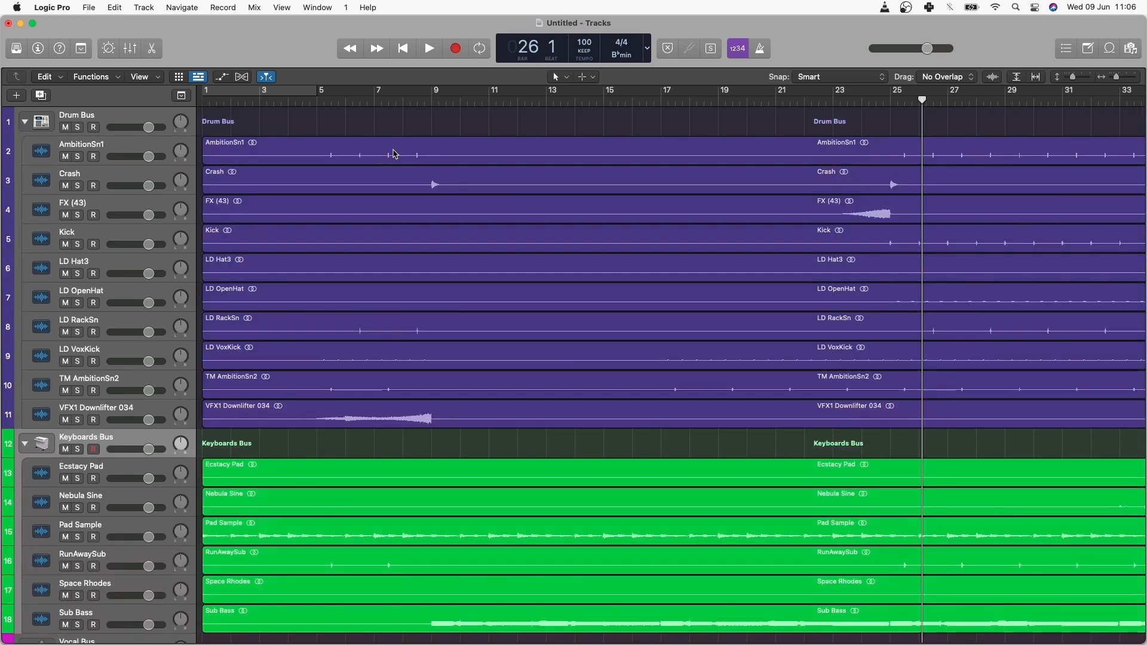
left_click_drag(922, 100, 202, 143)
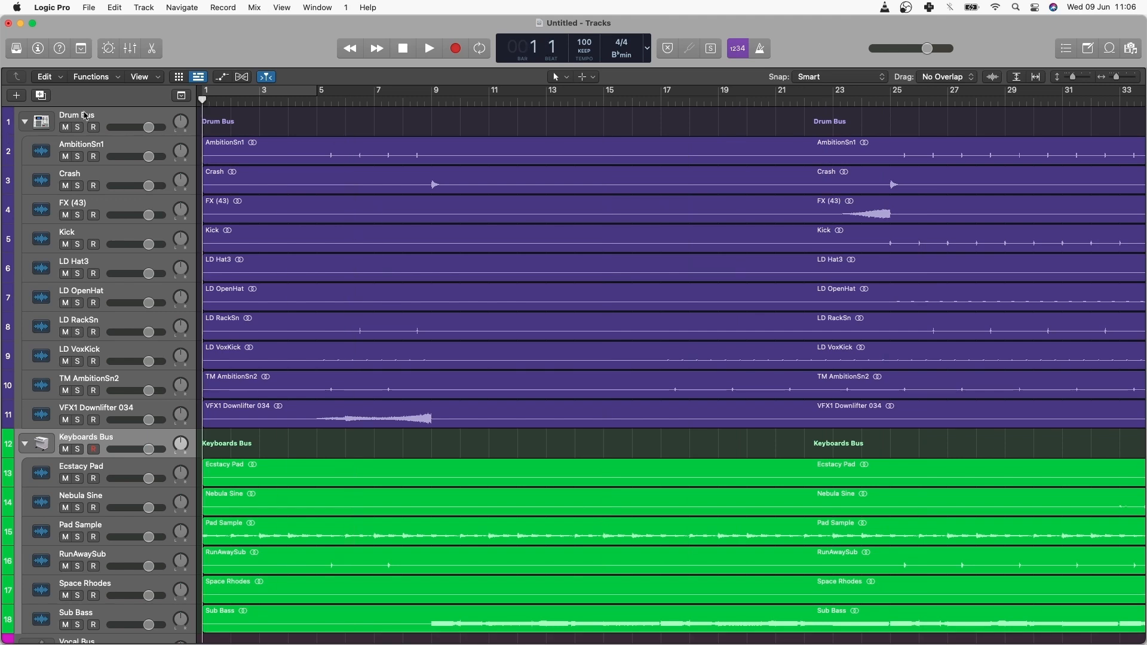
Show the global tracks and hide the Tempo, Signature and Arrangement tracks, keeping only the Marker track.
left_click(182, 96)
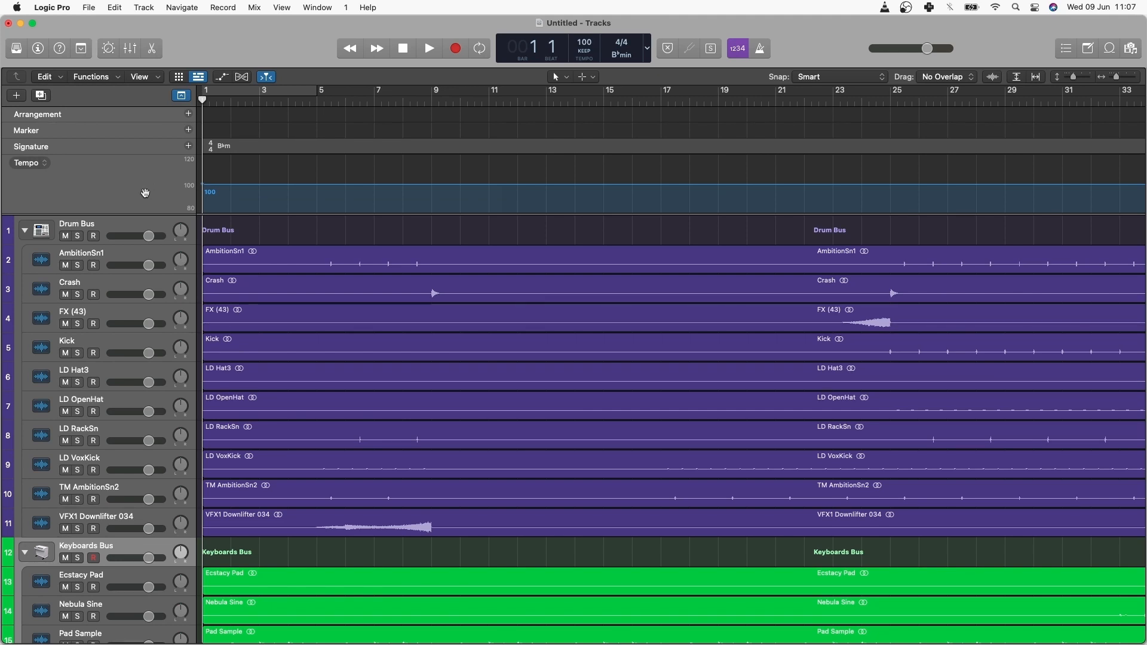
right_click(91, 189)
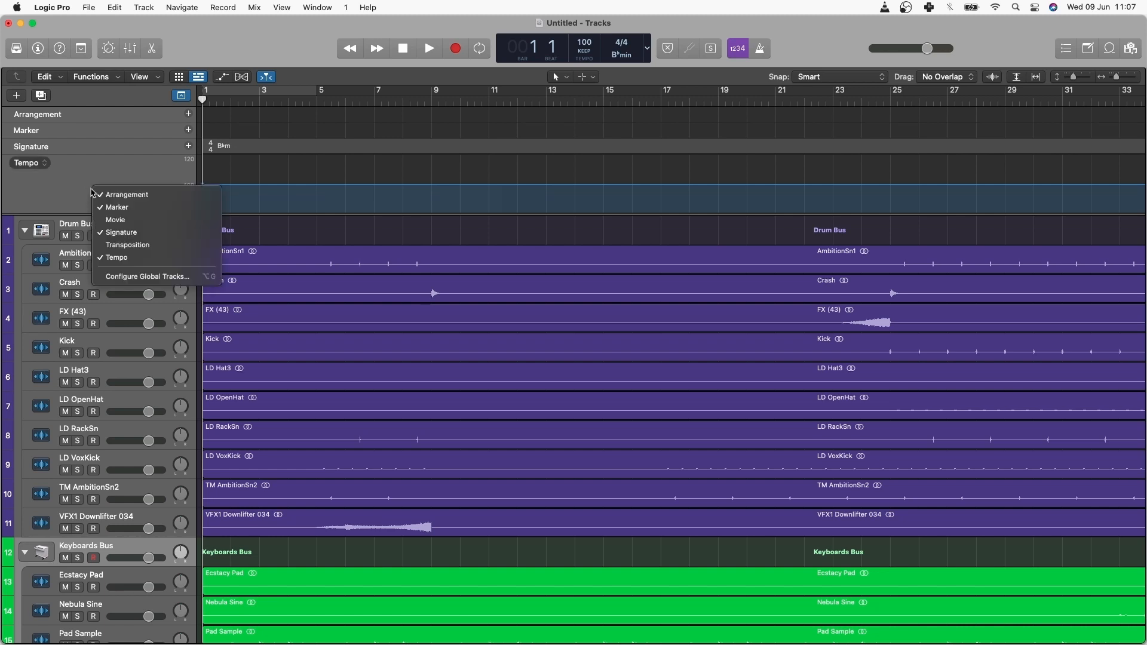
left_click(116, 257)
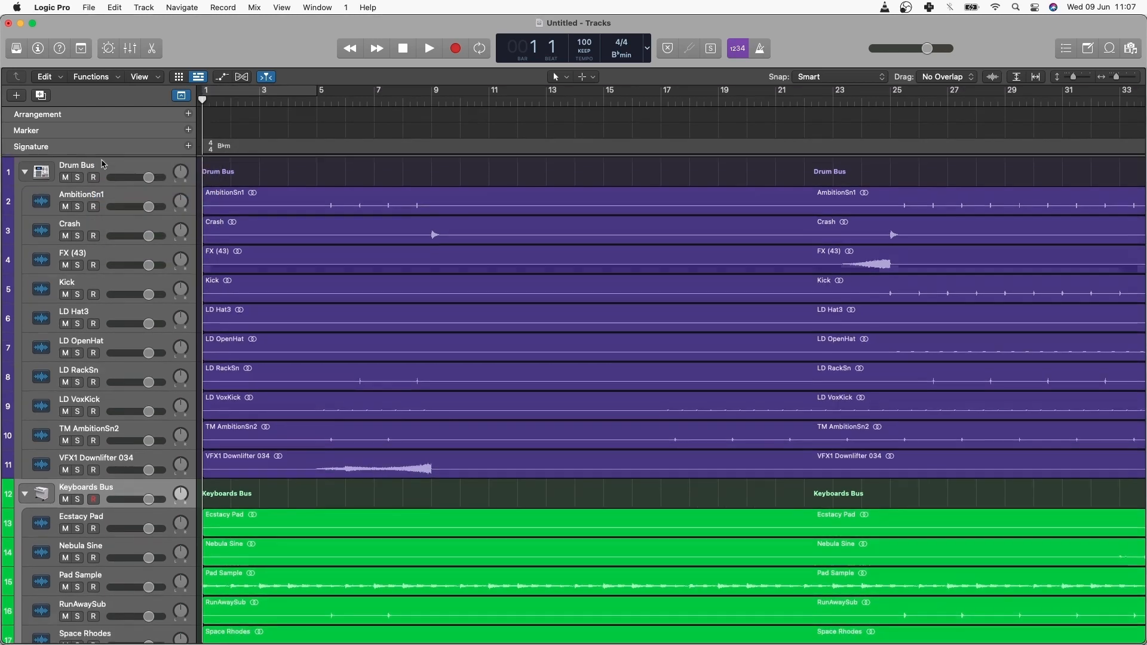
right_click(102, 148)
left_click(121, 192)
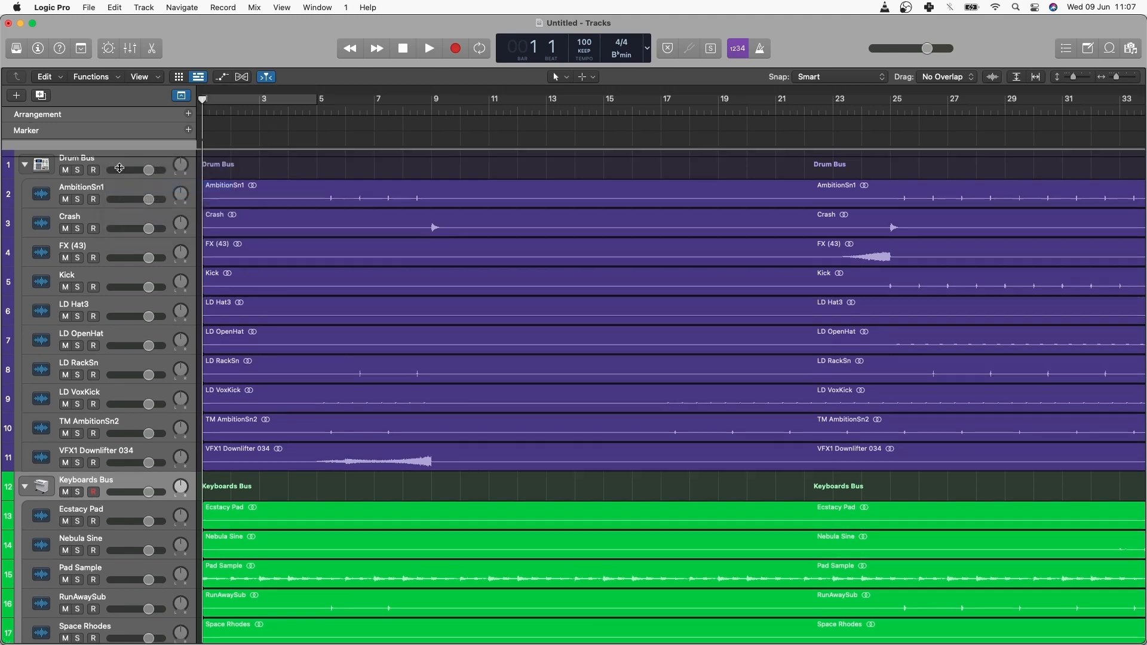
right_click(116, 127)
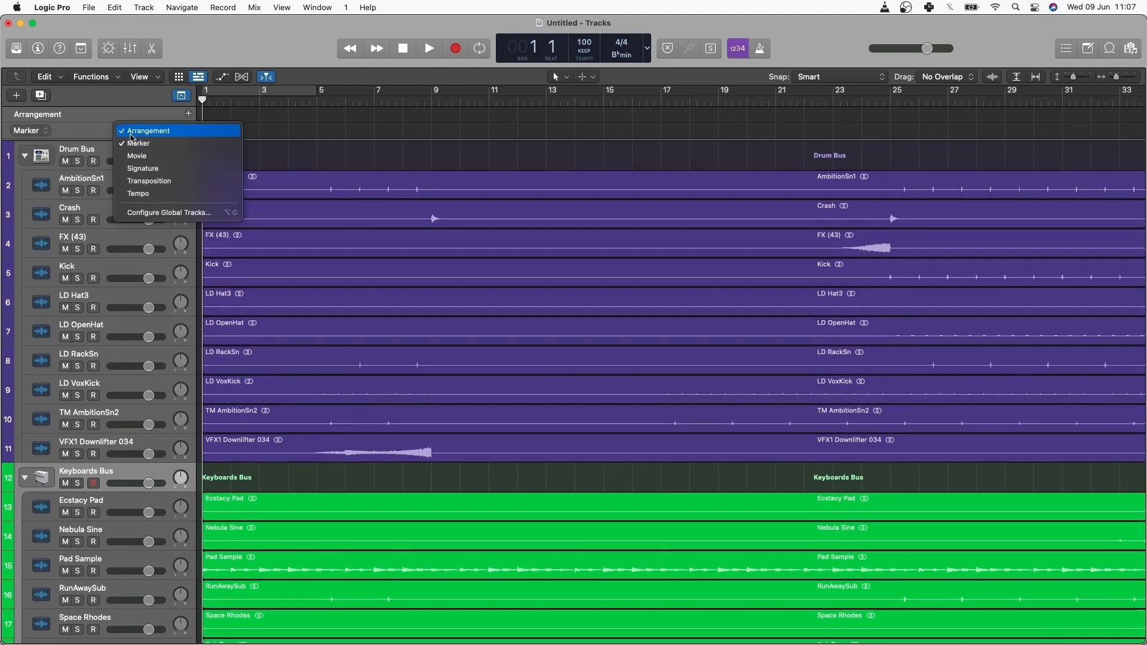
left_click(134, 130)
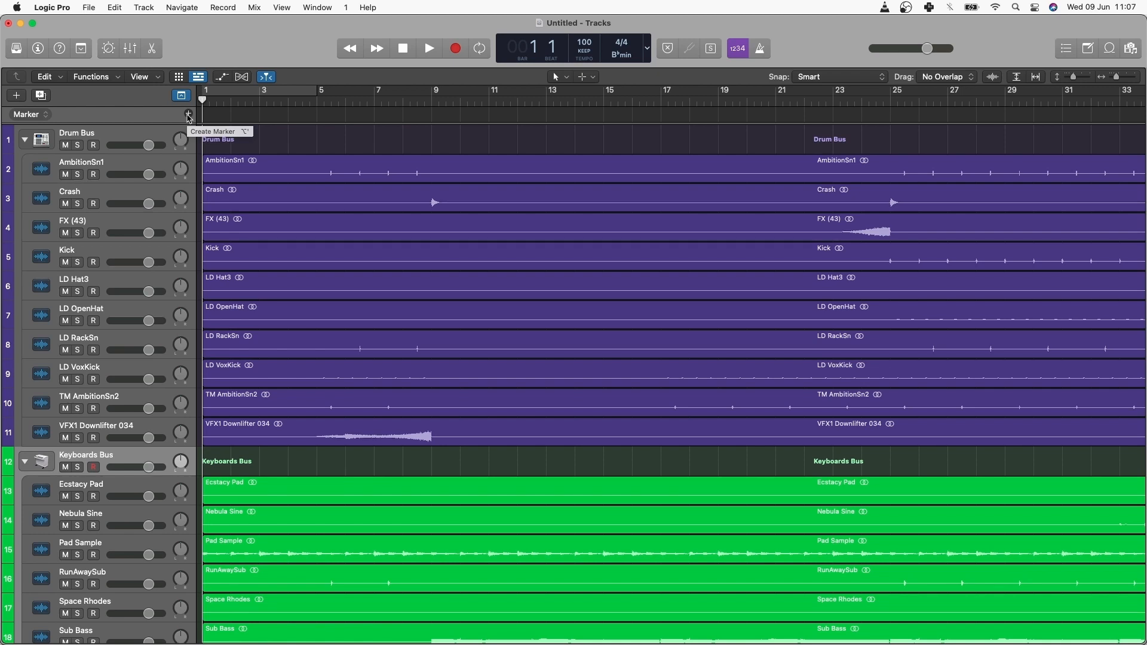
Create a marker at bar 1 and name it Intro.
left_click(188, 115)
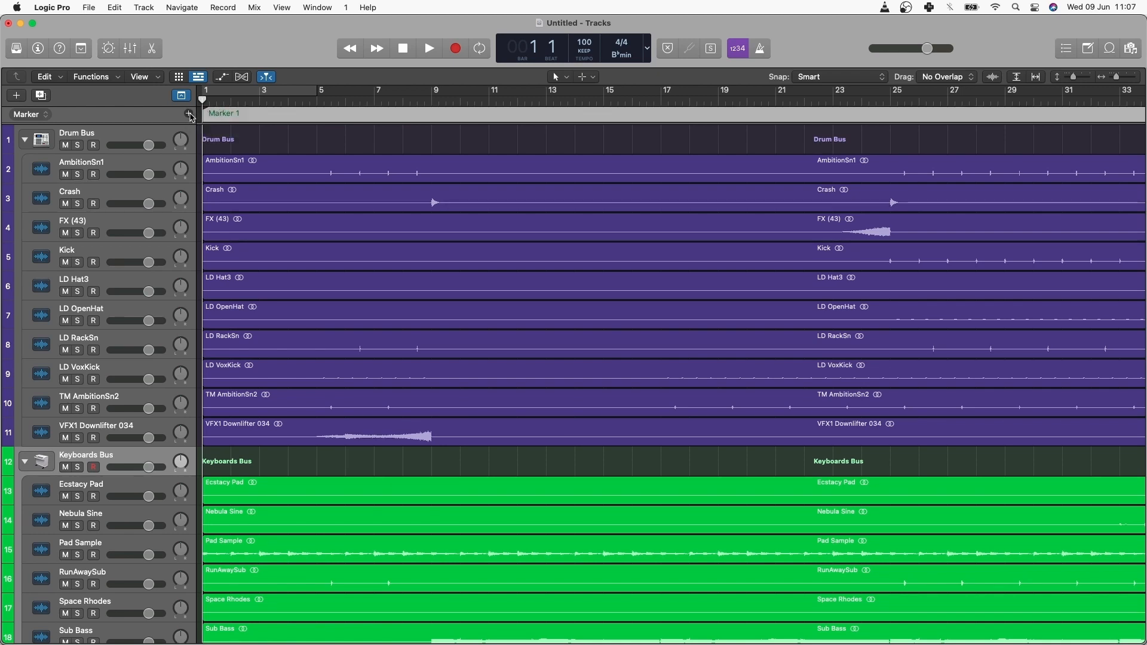
double_click(232, 114)
key("BackSpace")
type("Intro")
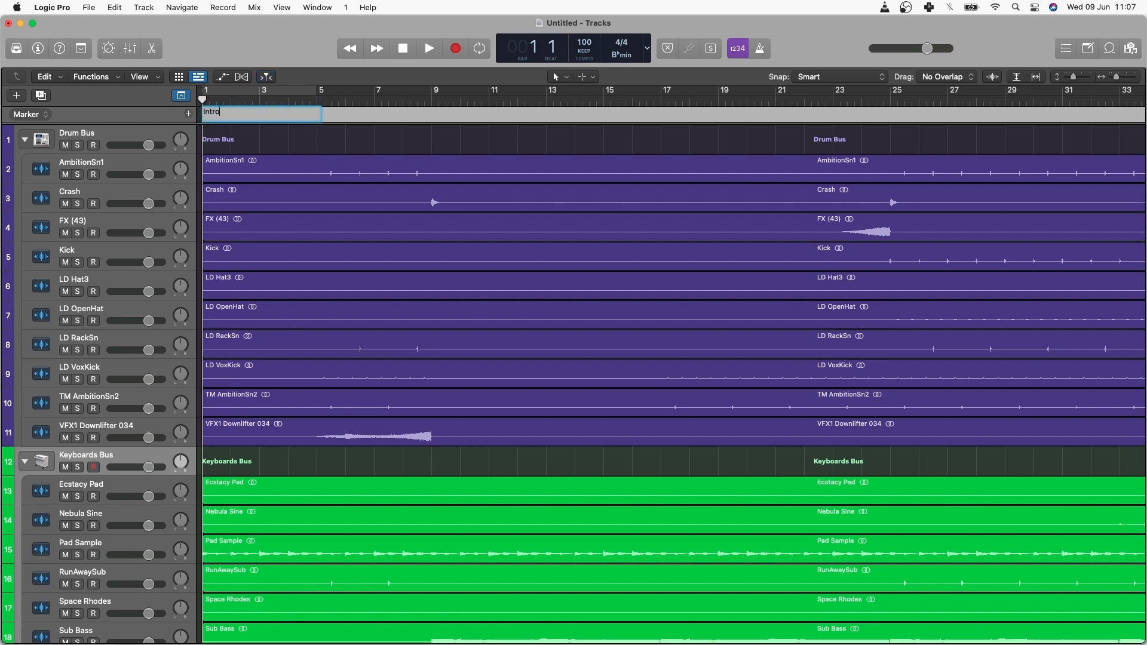
key("Return")
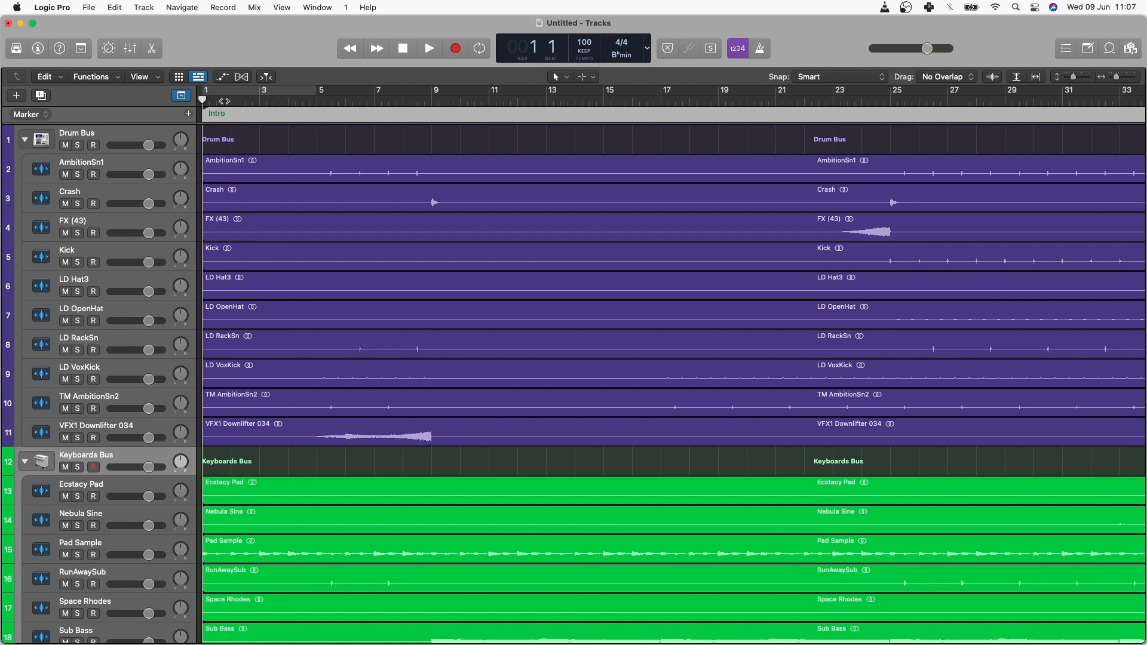
Move the playhead to bar 9, briefly audition that spot, and create a marker there named Hook.
left_click_drag(202, 101, 430, 178)
key("space")
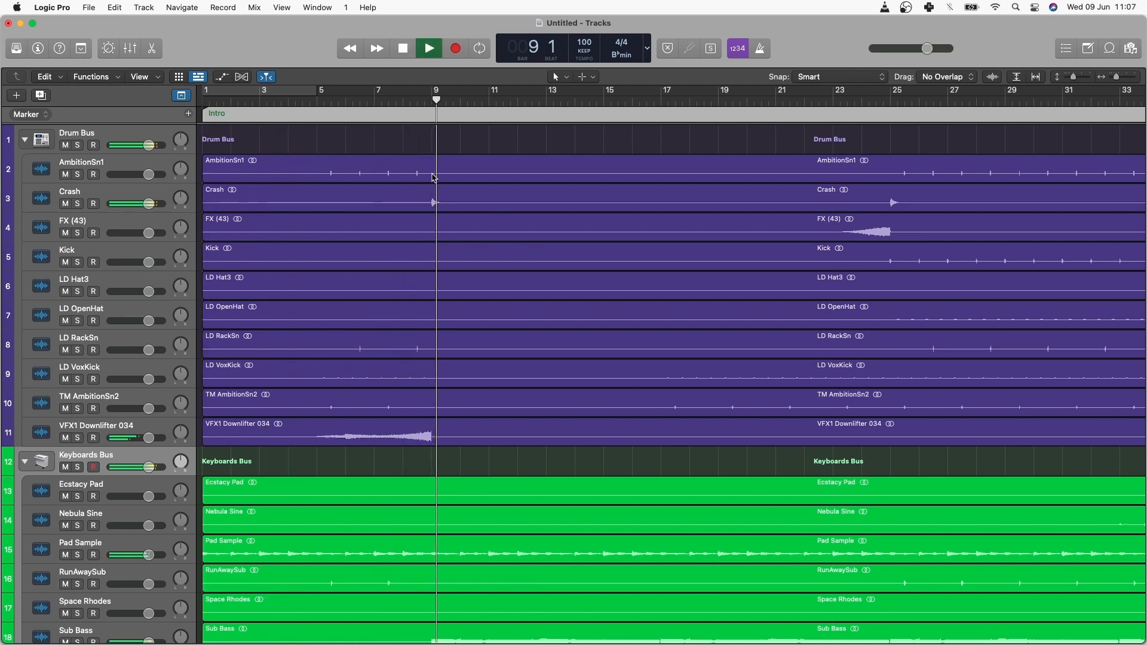
key("space")
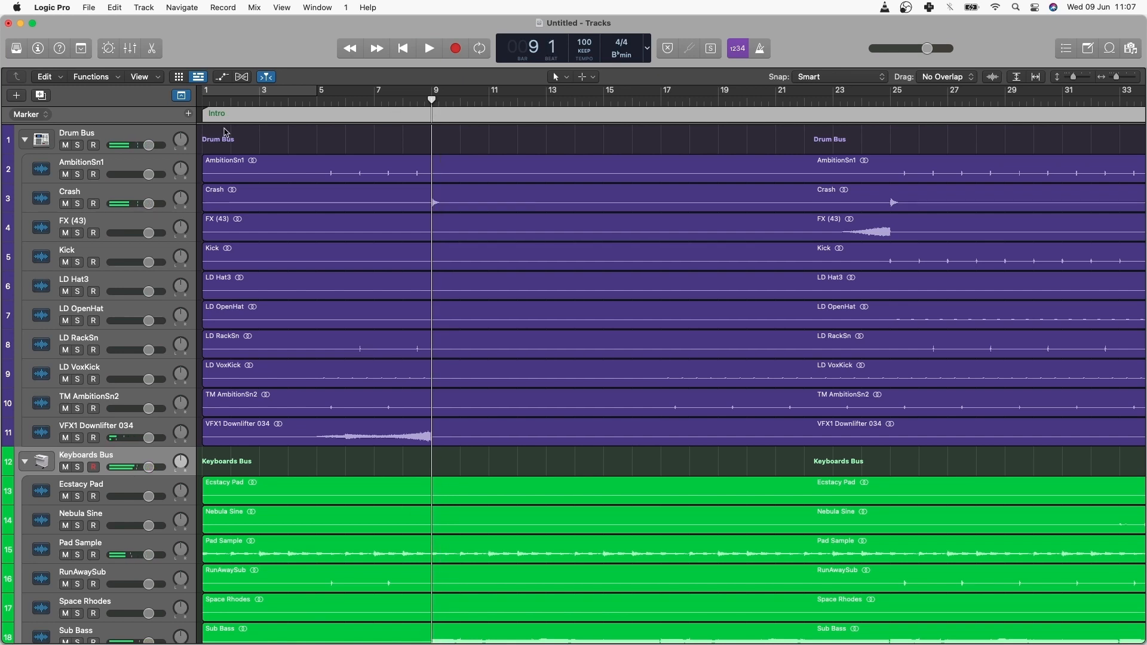
left_click(188, 114)
double_click(447, 114)
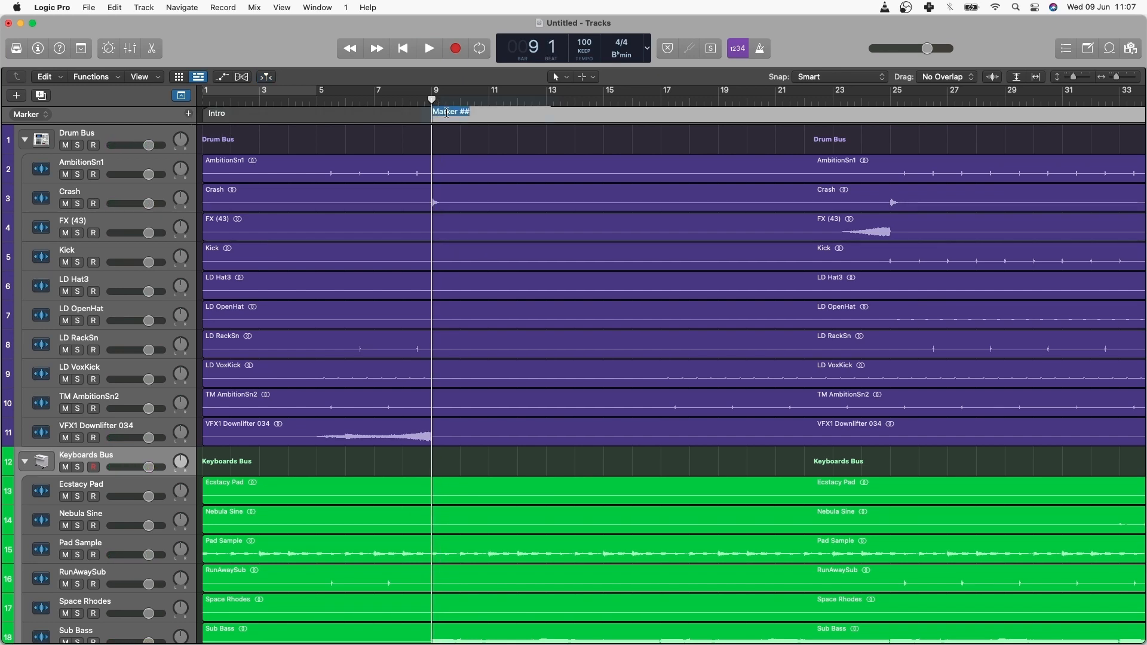
type("Hook")
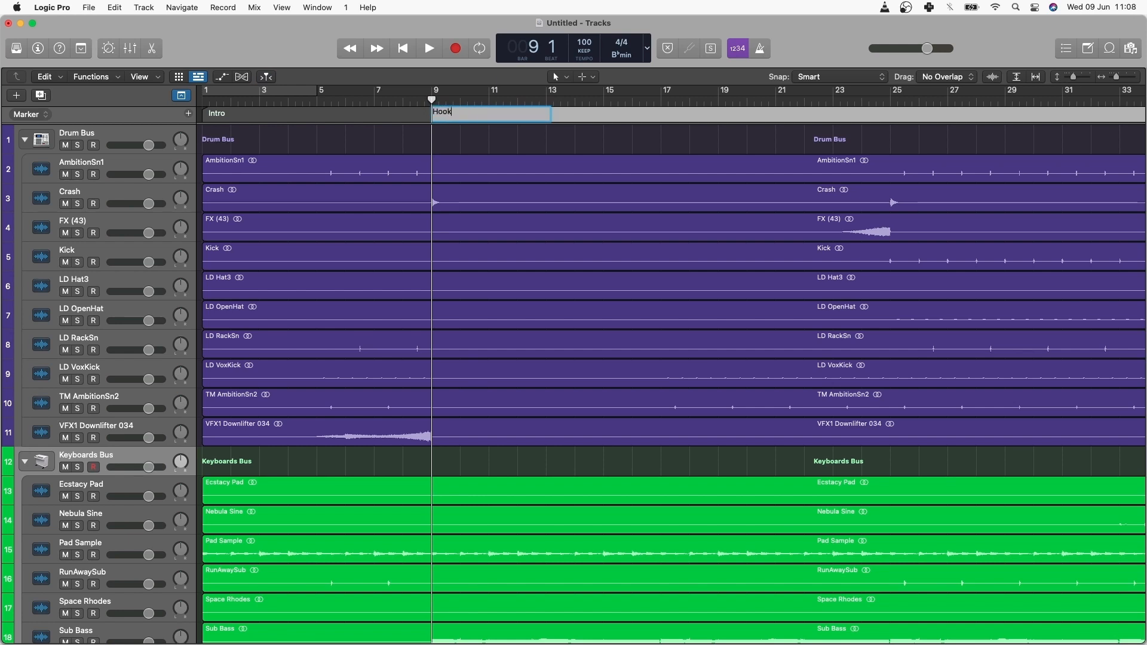
key("Return")
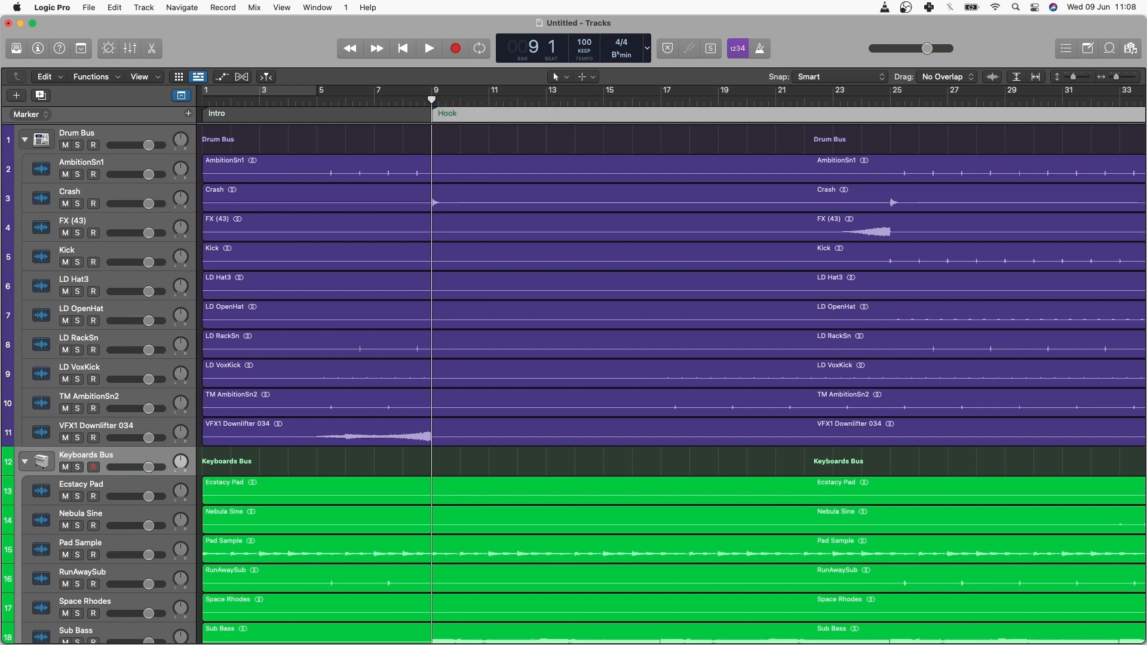
Move the playhead to bar 25, briefly audition the section change there, and park the playhead back exactly on bar 25.
left_click_drag(432, 103, 890, 152)
key("space")
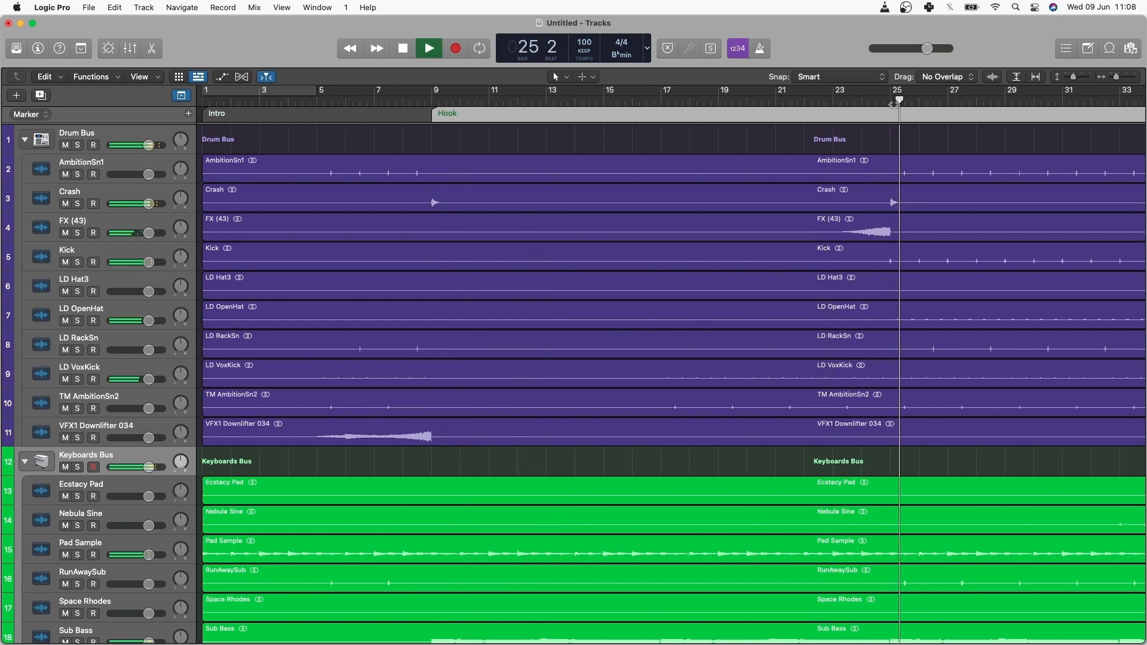
key("space")
left_click_drag(904, 100, 890, 100)
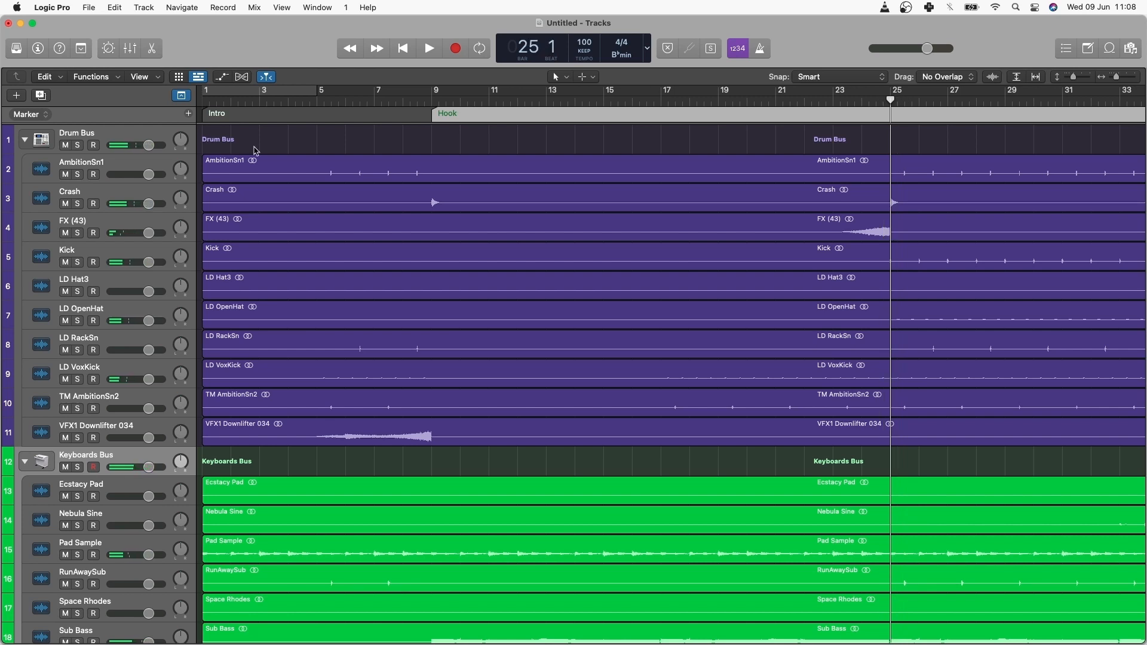
Create a marker at bar 25 and name it Verse with a capital V.
left_click(188, 113)
double_click(932, 115)
type("Verse")
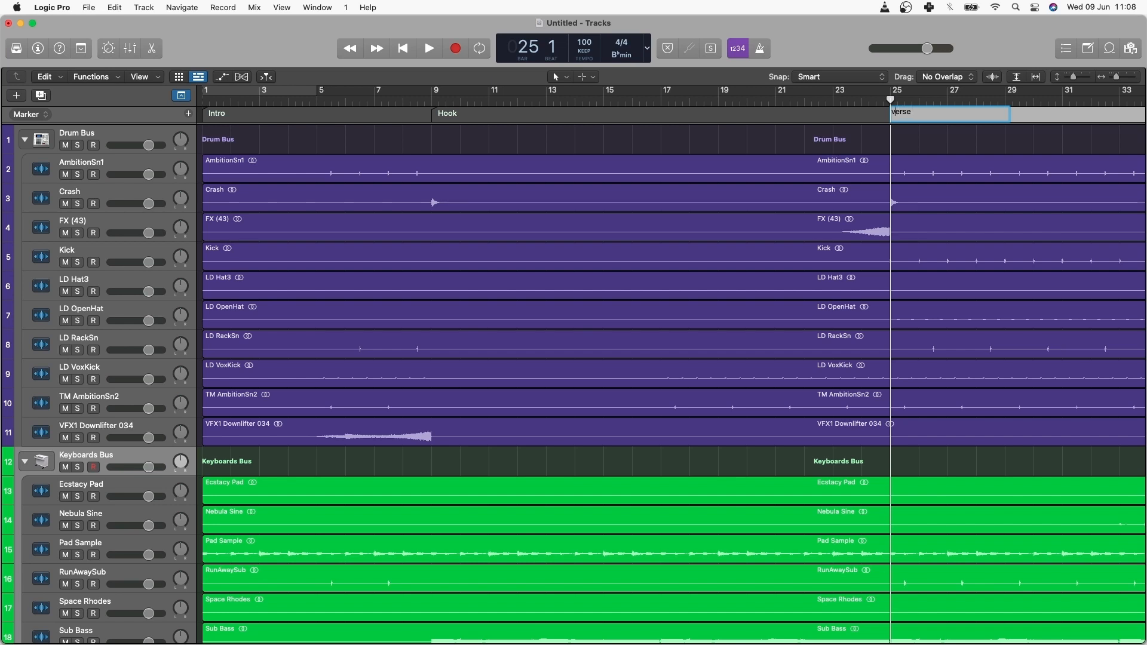
key("BackSpace")
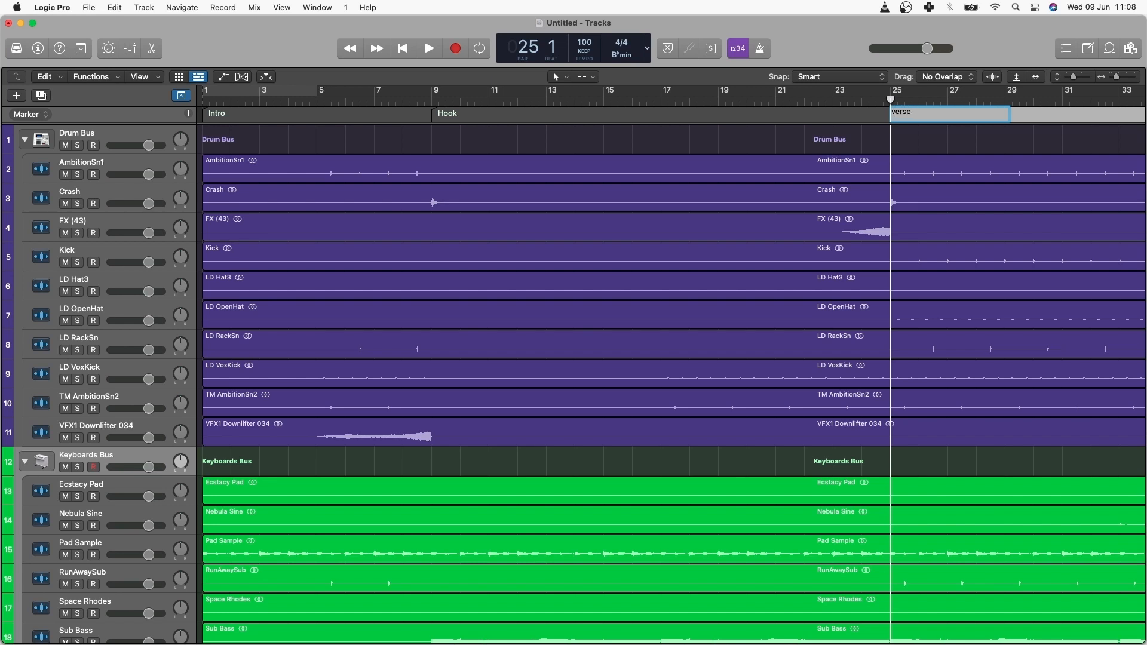
key("BackSpace")
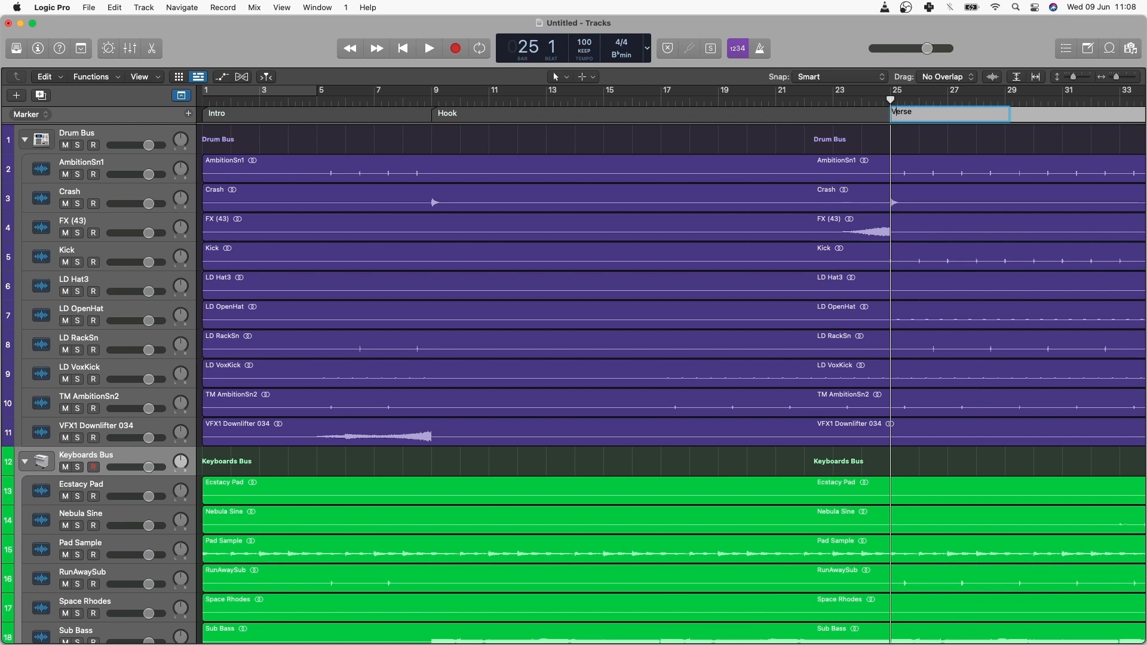
key("Return")
Move the playhead to bar 49, briefly audition the section change there, and park the playhead back exactly on bar 49.
scroll(671, 382, "right", 8)
mouse_move(392, 100)
left_mouse_down()
mouse_move(816, 115)
mouse_move(1137, 143)
mouse_move(1135, 156)
mouse_move(859, 179)
left_mouse_up()
key("space")
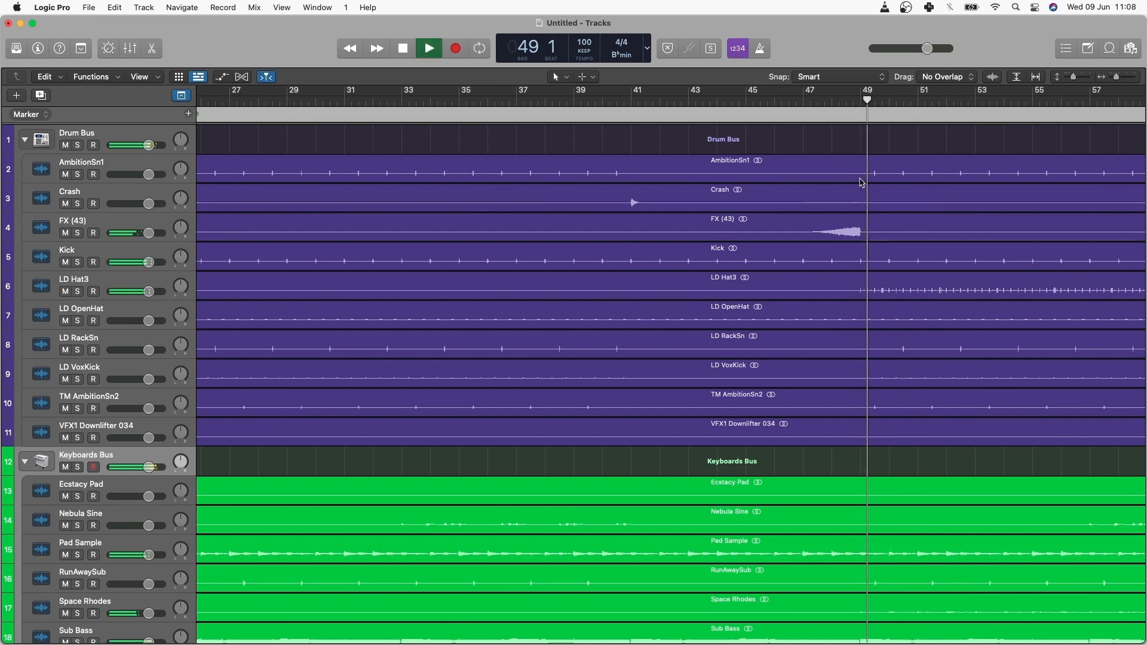
key("space")
left_click_drag(875, 101, 860, 105)
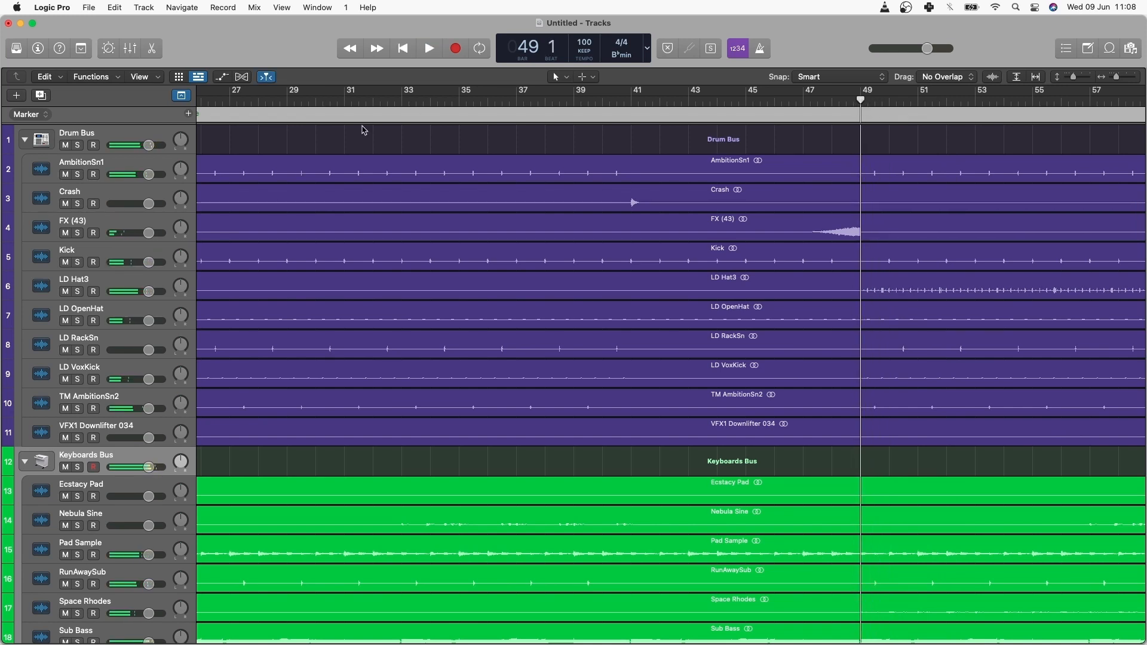
Create a marker at bar 49 and name it Hook.
left_click(188, 113)
double_click(894, 111)
key("BackSpace")
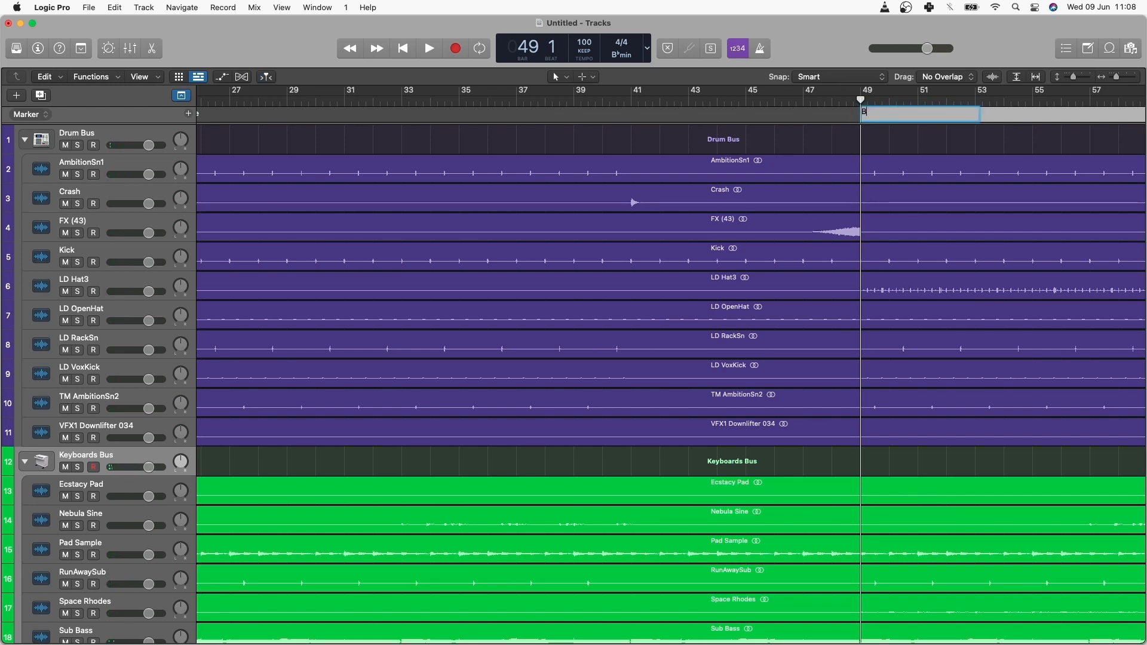
type("Hook")
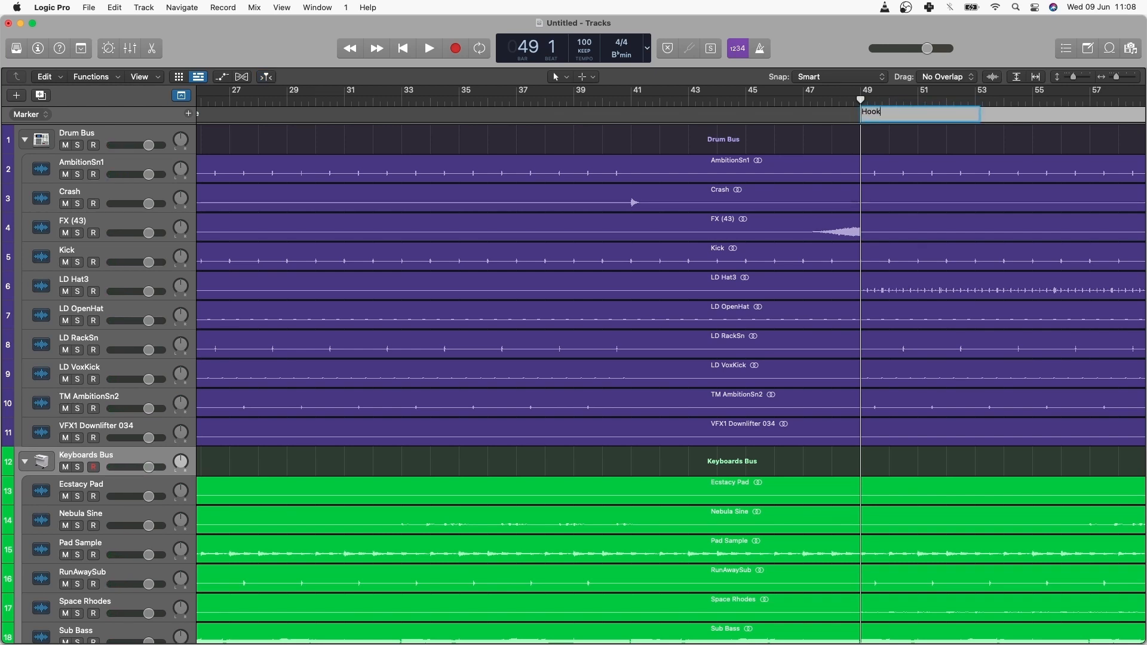
key("Return")
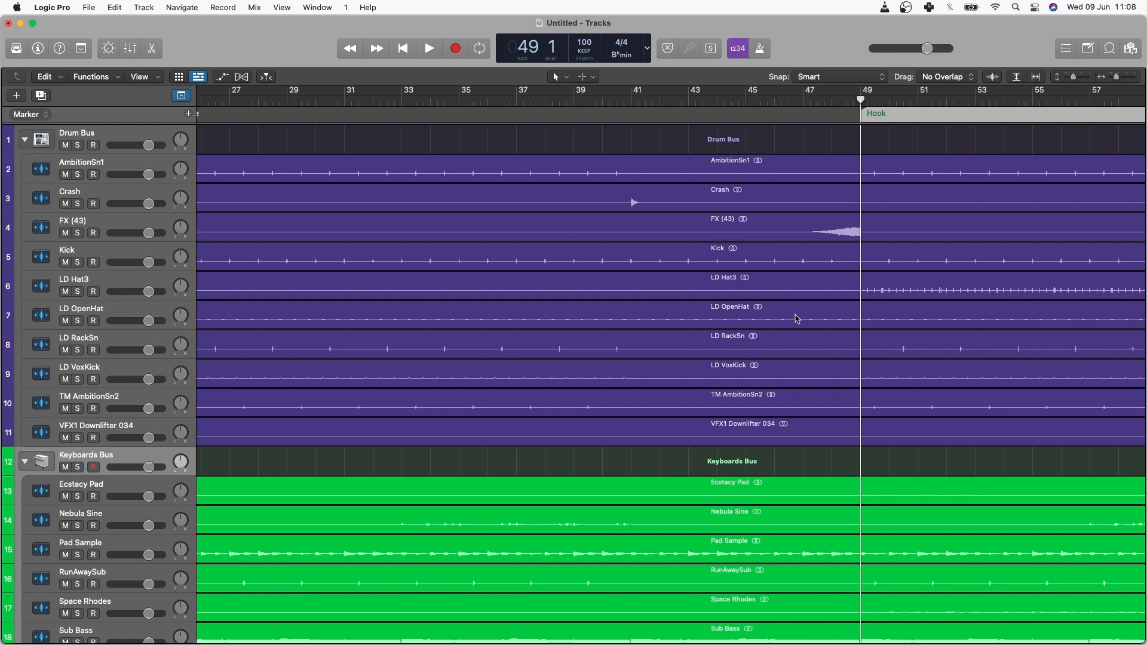
Audition several spots in the last part of the song, around bars 81 to 92, to examine how the arrangement ends.
scroll(809, 340, "down", 5)
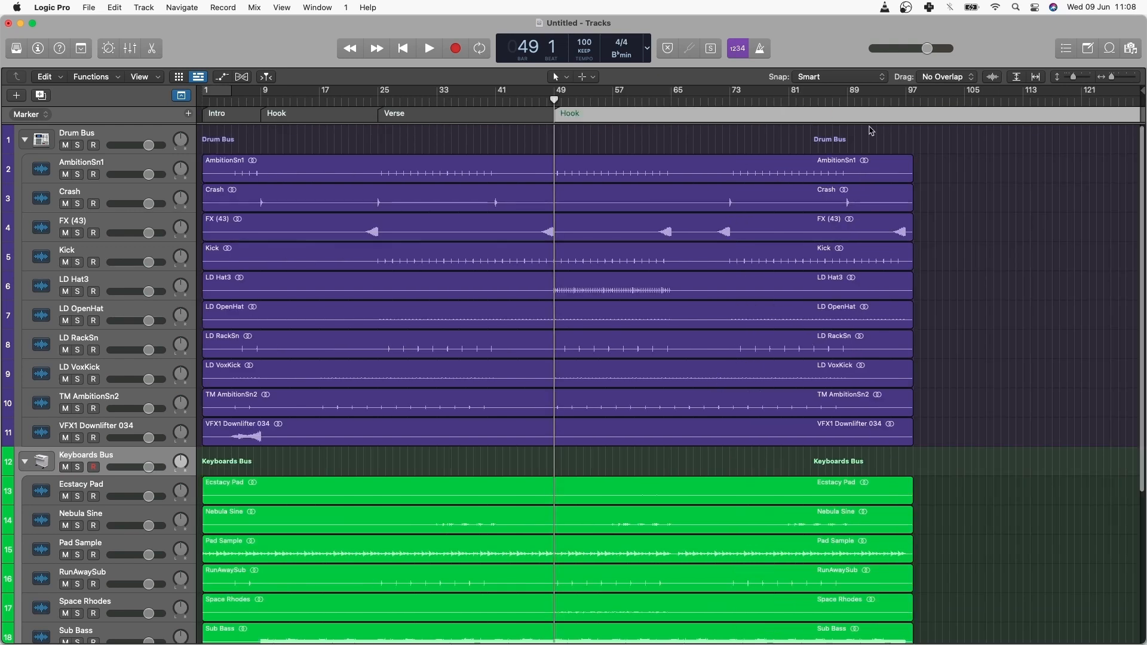
double_click(825, 103)
left_click(804, 103)
left_click(885, 103)
left_click(871, 102)
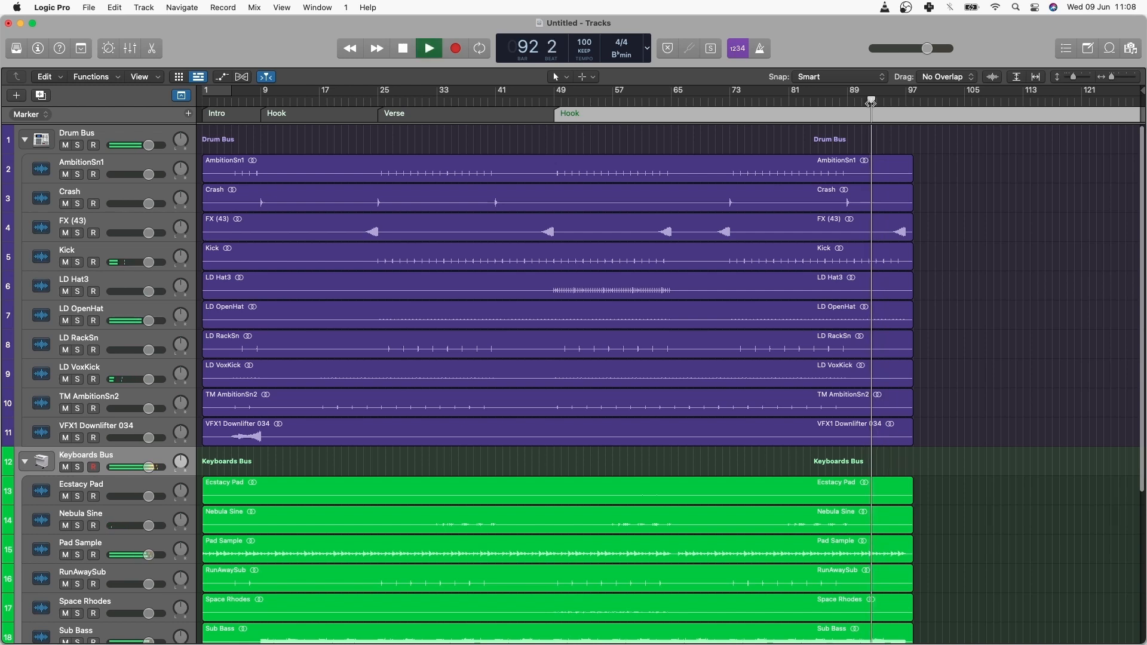
left_click_drag(870, 102, 790, 103)
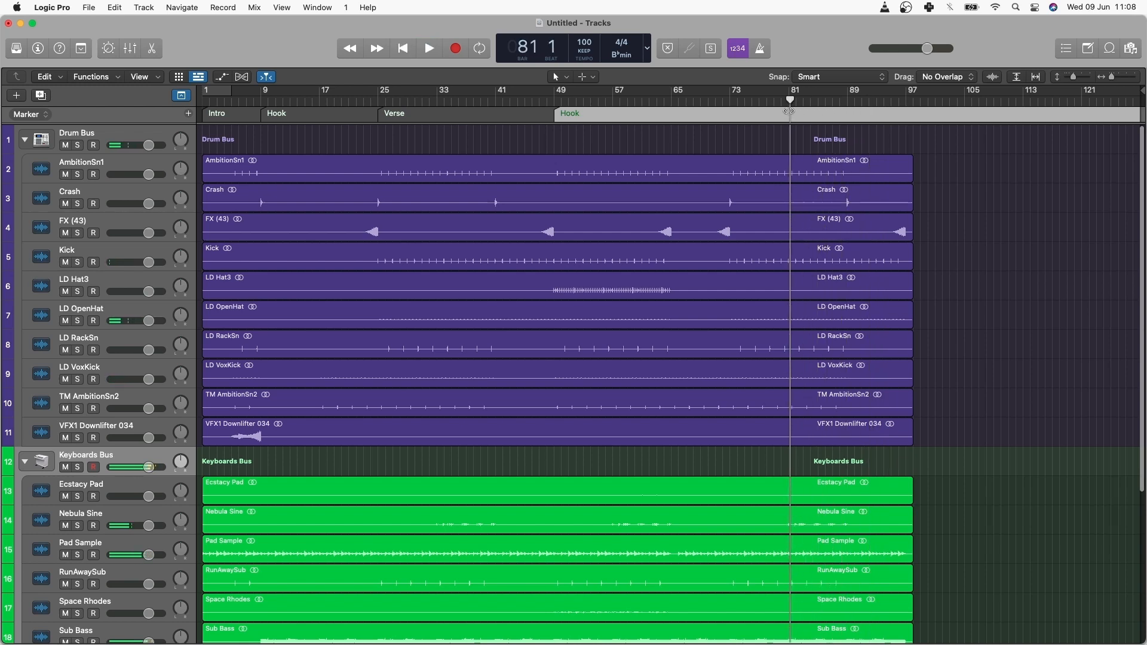
left_click(816, 100)
left_click_drag(816, 100, 840, 101)
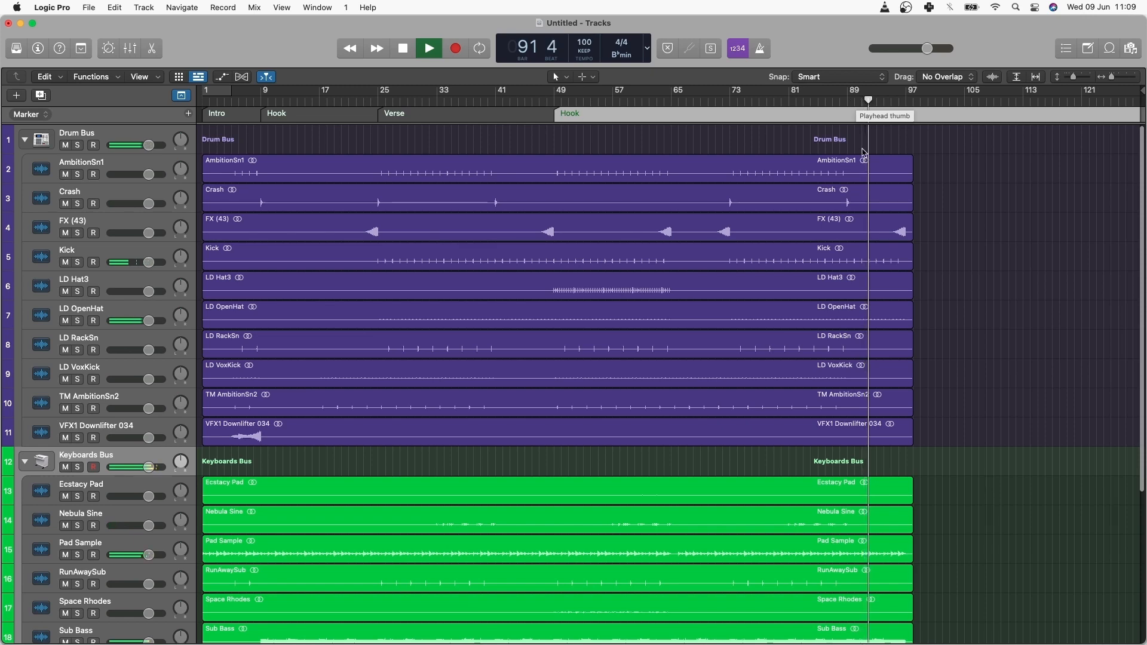
Trim the ends of all selected drum and keyboard regions back from bar 97 to bar 81.
scroll(852, 302, "down", 2)
scroll(852, 301, "down", 6)
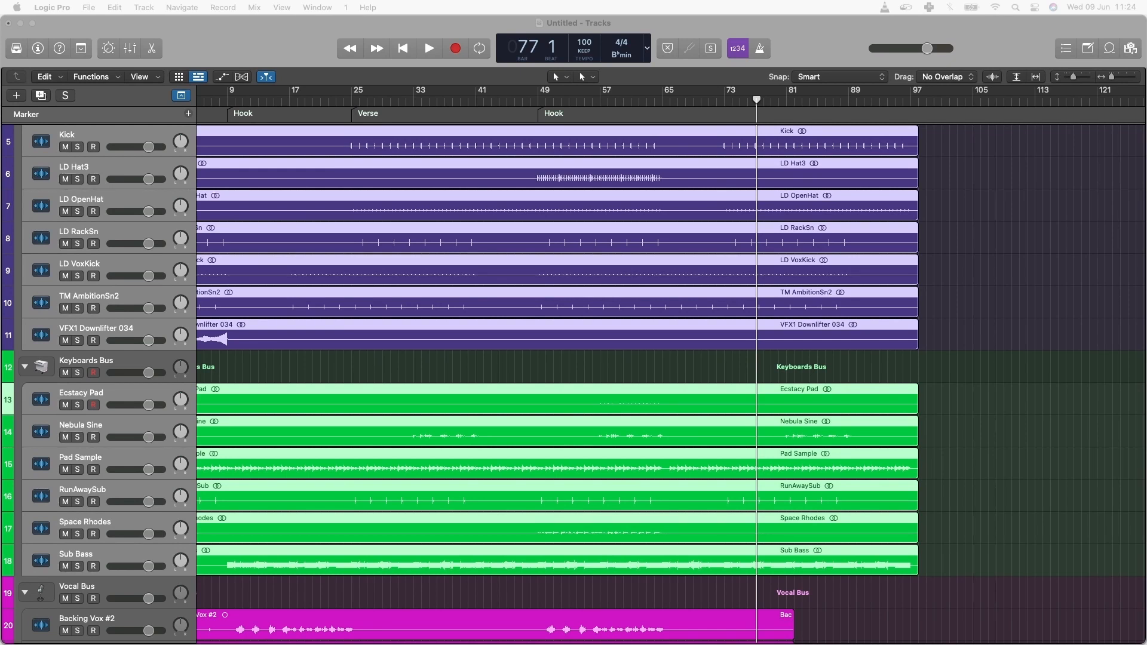
scroll(832, 629, "down", 2)
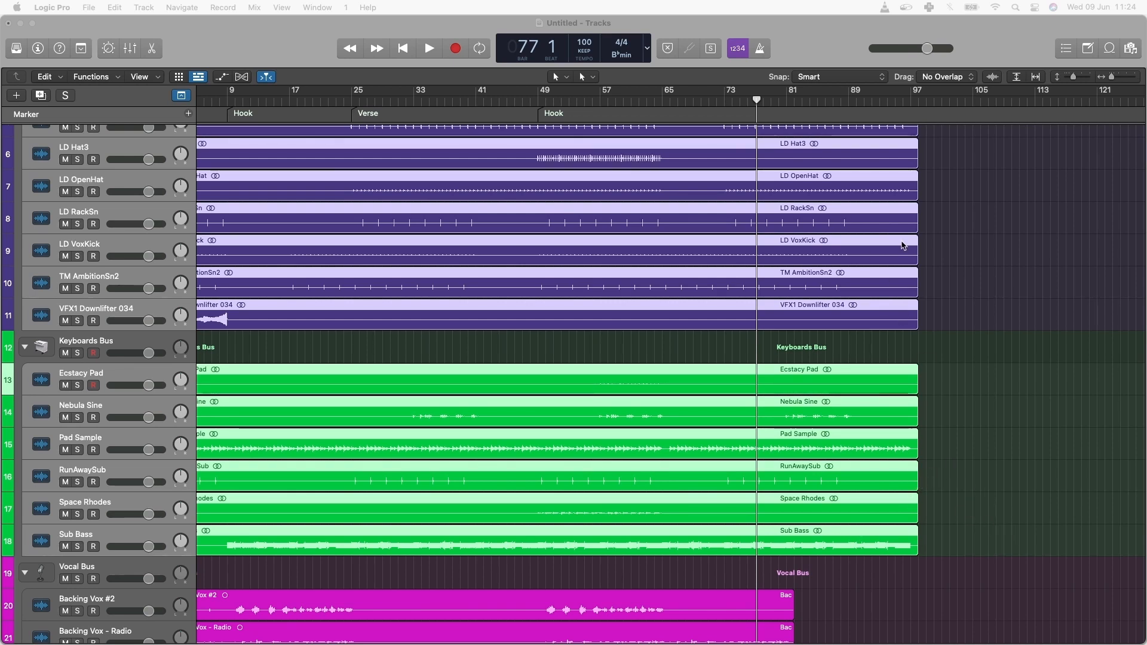
left_click(976, 35)
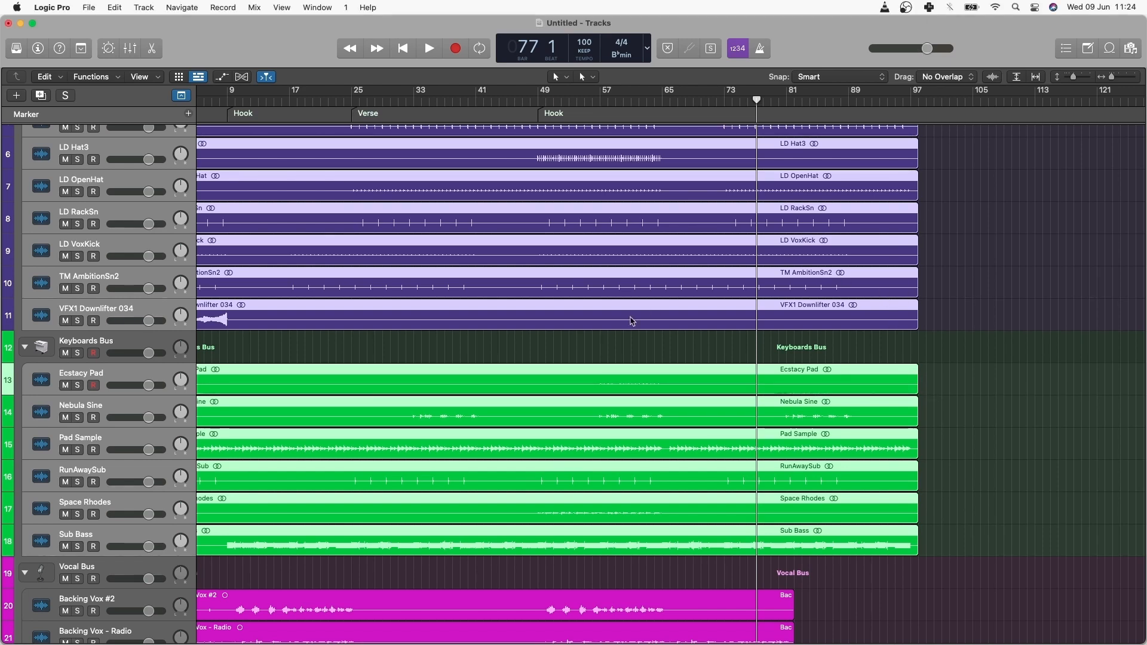
scroll(648, 309, "up", 4)
scroll(664, 297, "down", 3)
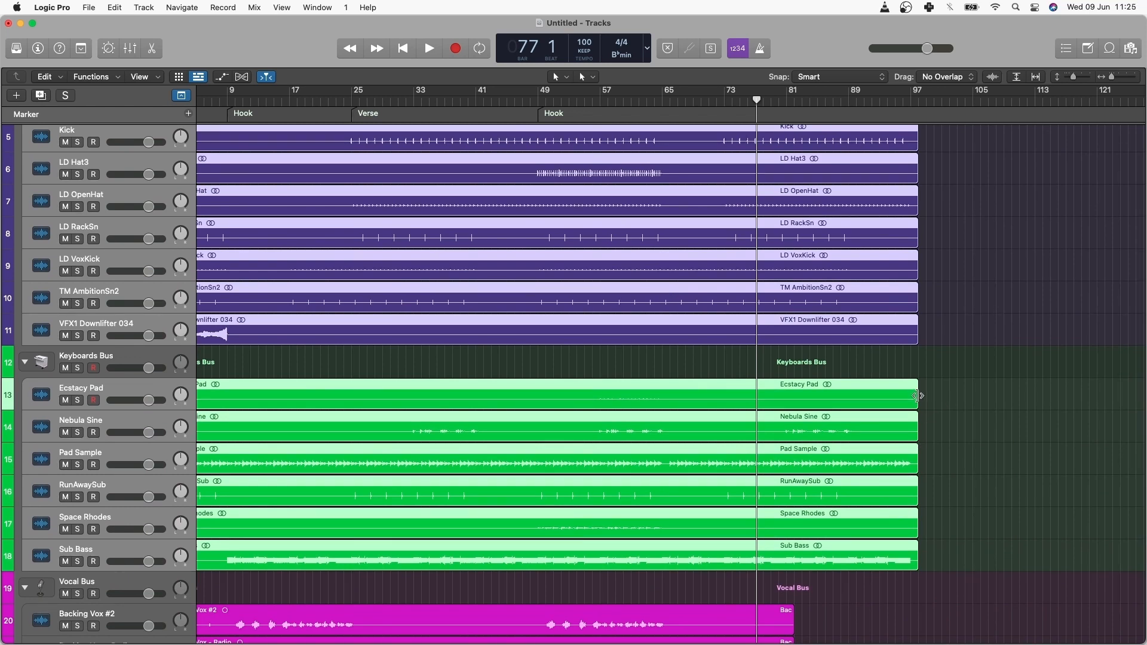
left_click_drag(916, 395, 786, 406)
Play through the shortened ending past bar 81 and take a close-up view of the region ends.
key("space")
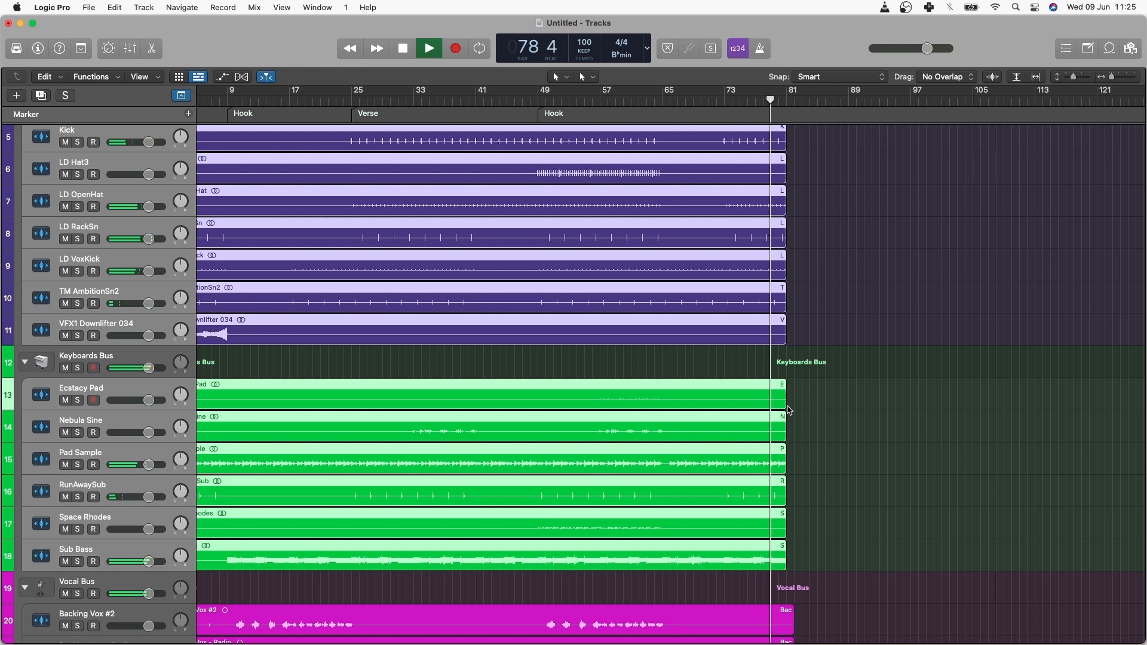
scroll(836, 456, "down", 3)
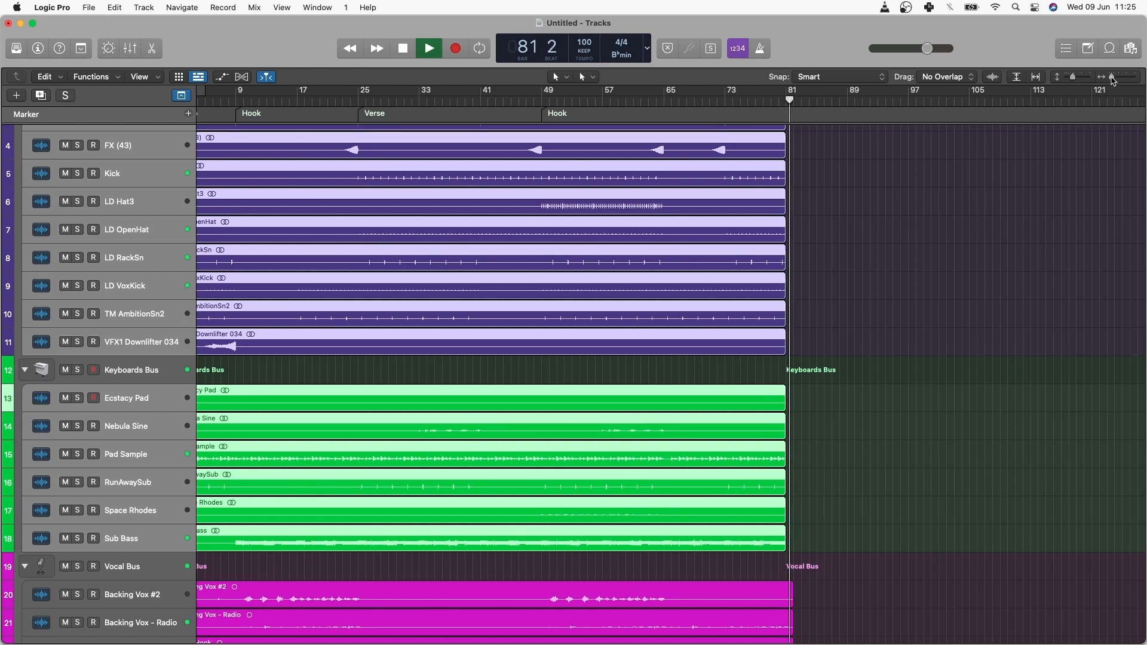
left_click_drag(1111, 78, 1117, 77)
key("space")
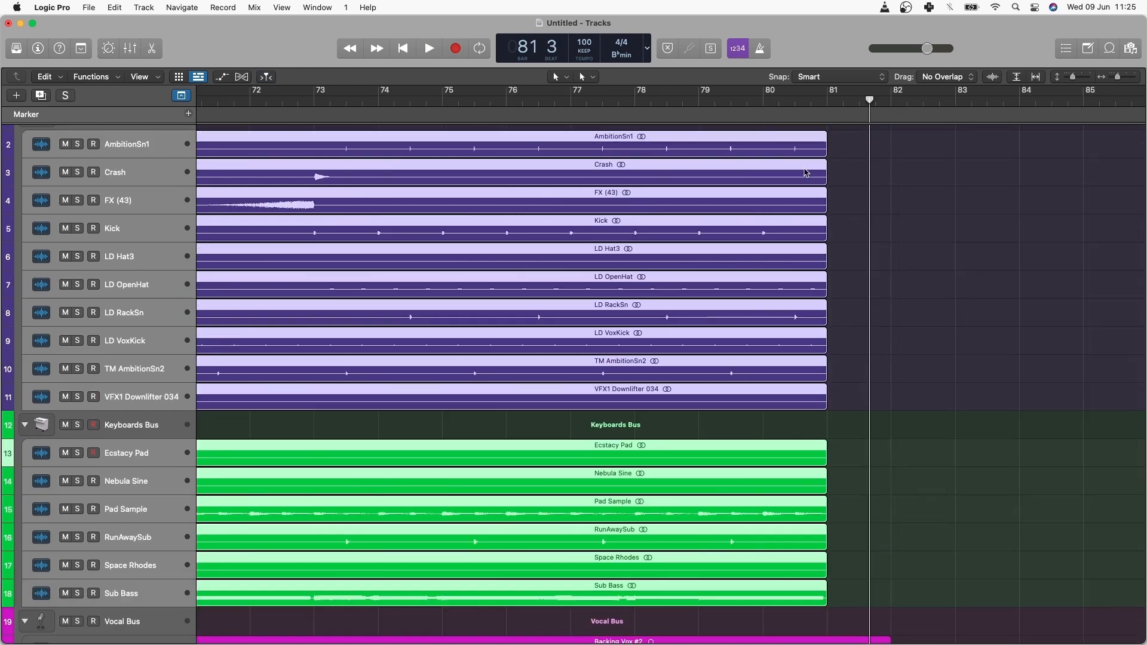
Set both mouse tools to the Fade Tool and add a short fade-out to the ends of the selected drum and keyboard regions.
left_click(563, 77)
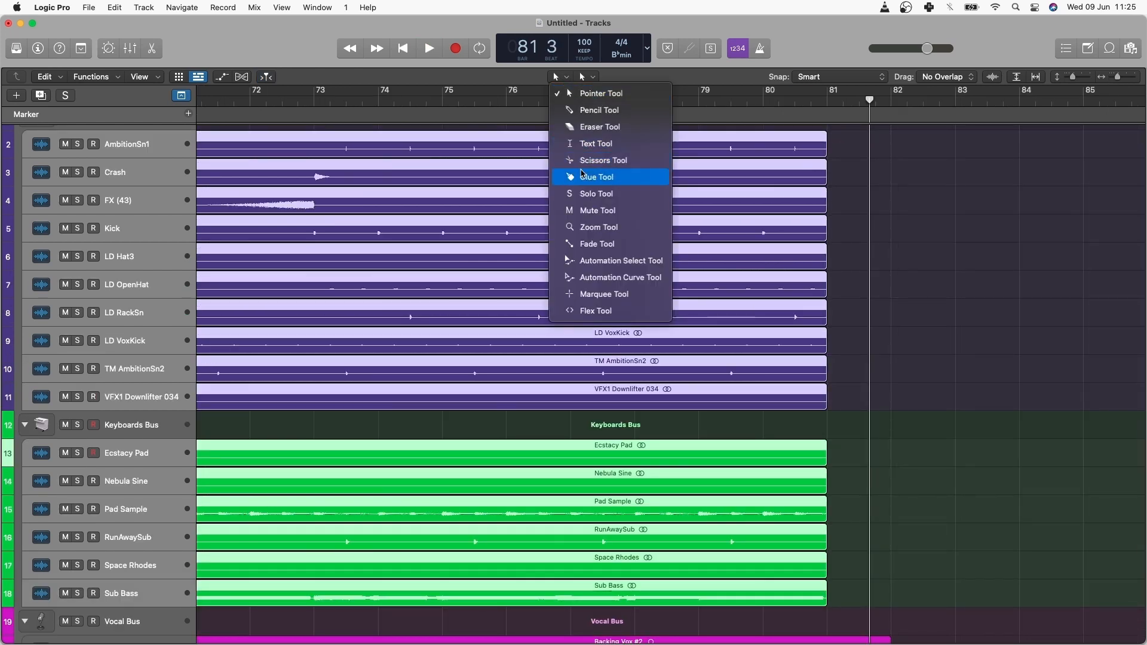
left_click(587, 246)
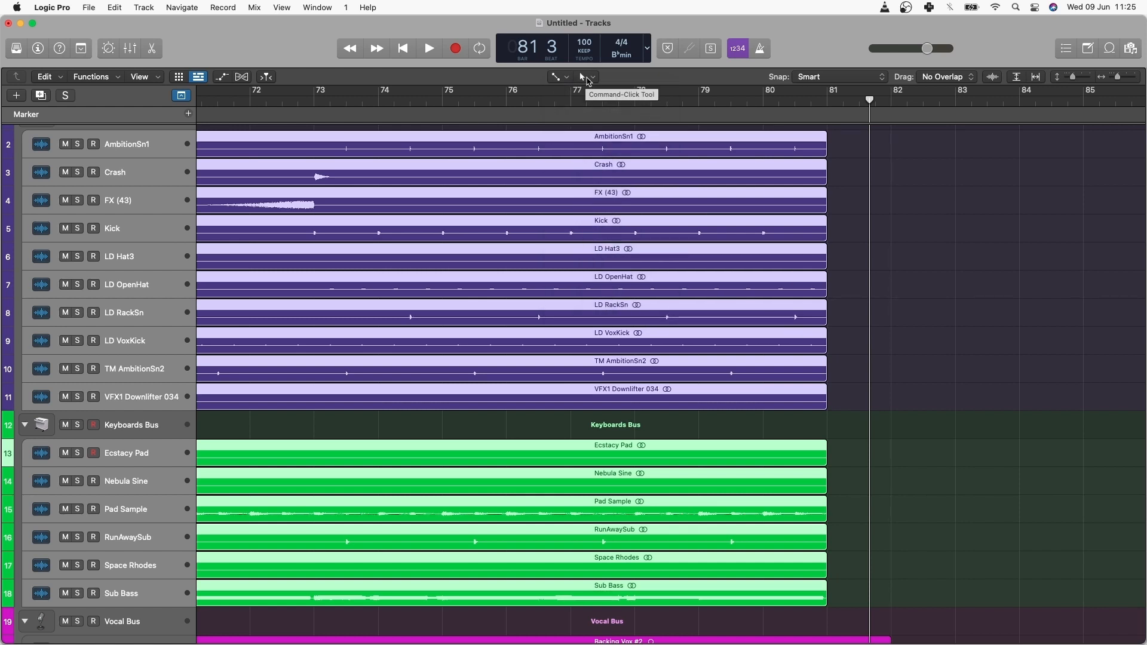
left_click(585, 78)
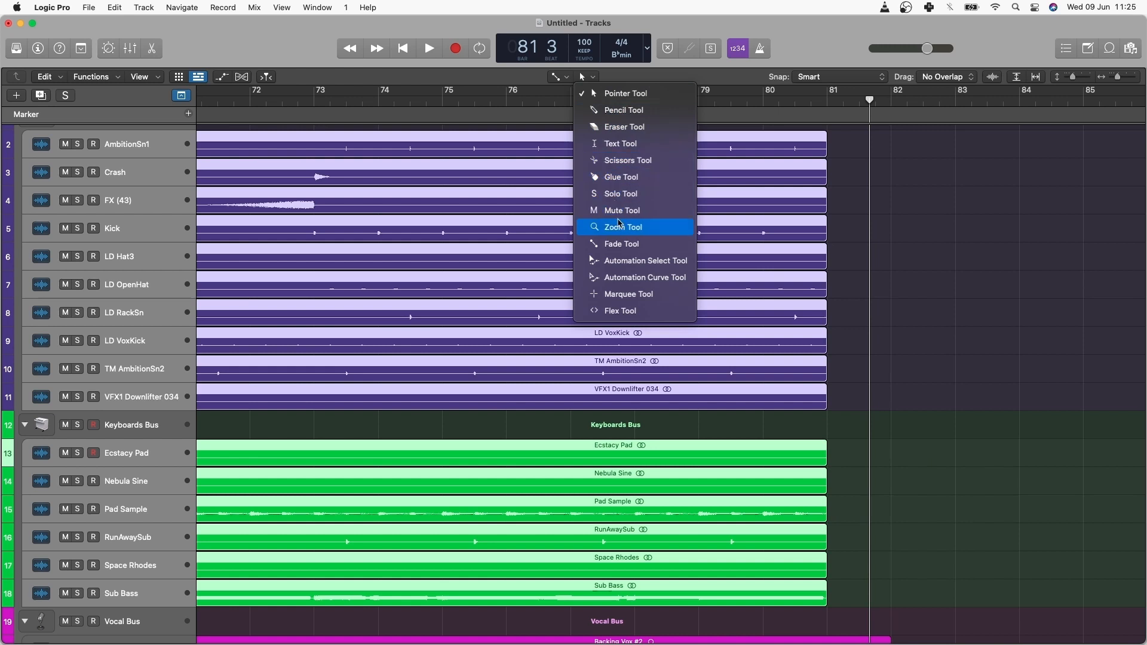
left_click(618, 244)
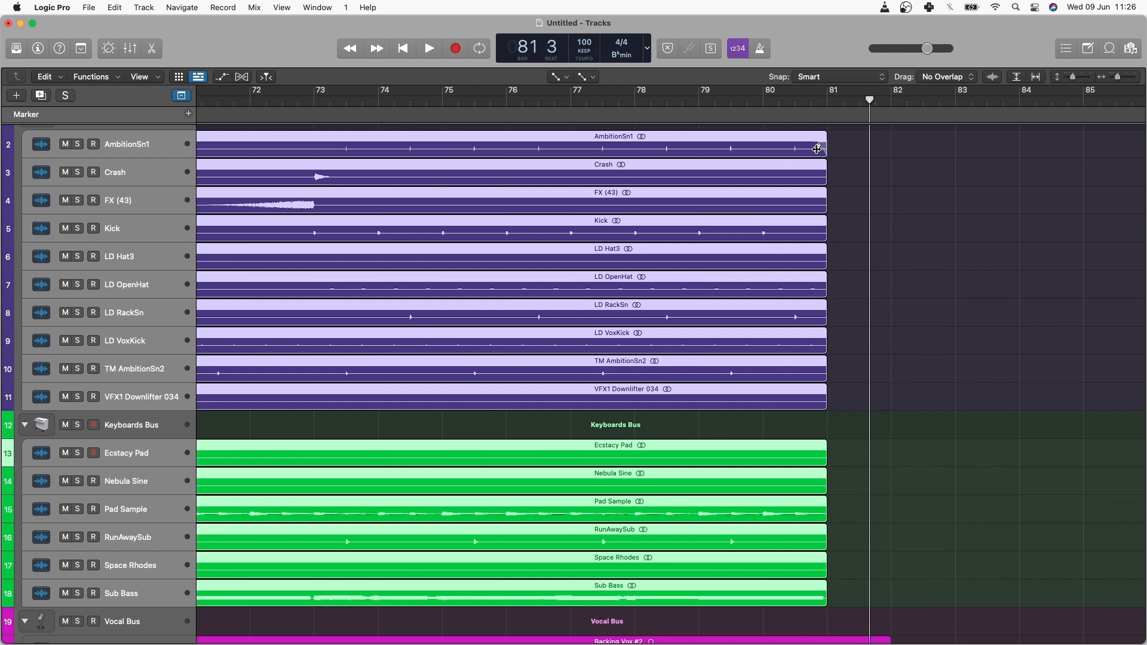
left_click_drag(820, 149, 814, 148)
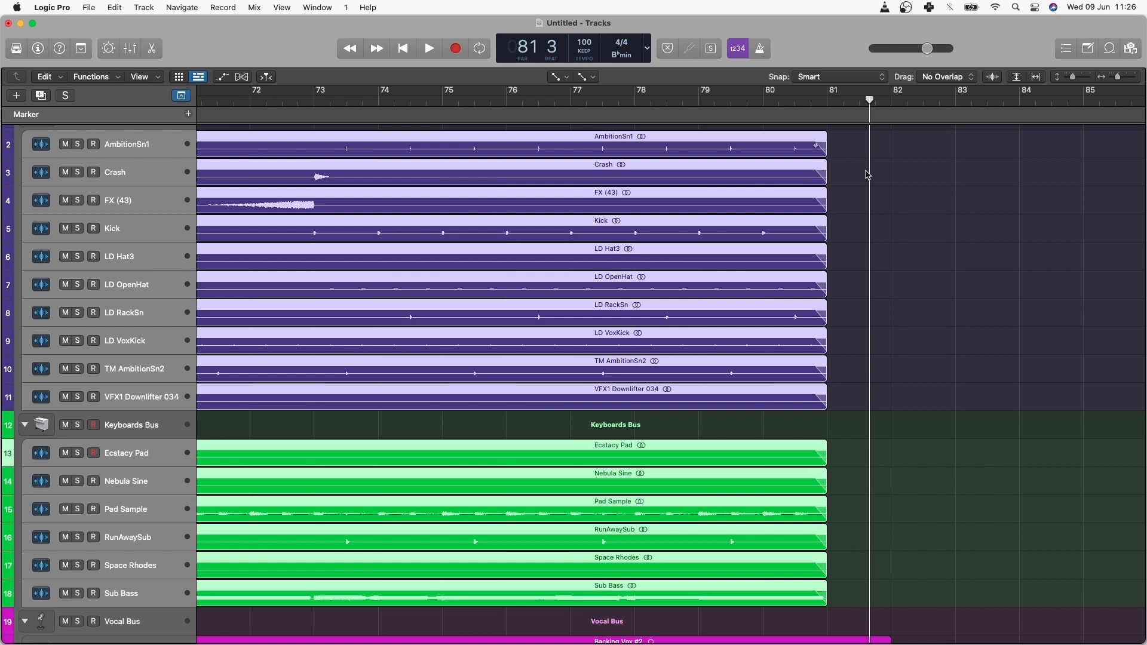
Play from just before bar 77 to past bar 81 to check the faded ending, with all tracks in view.
left_click(563, 103)
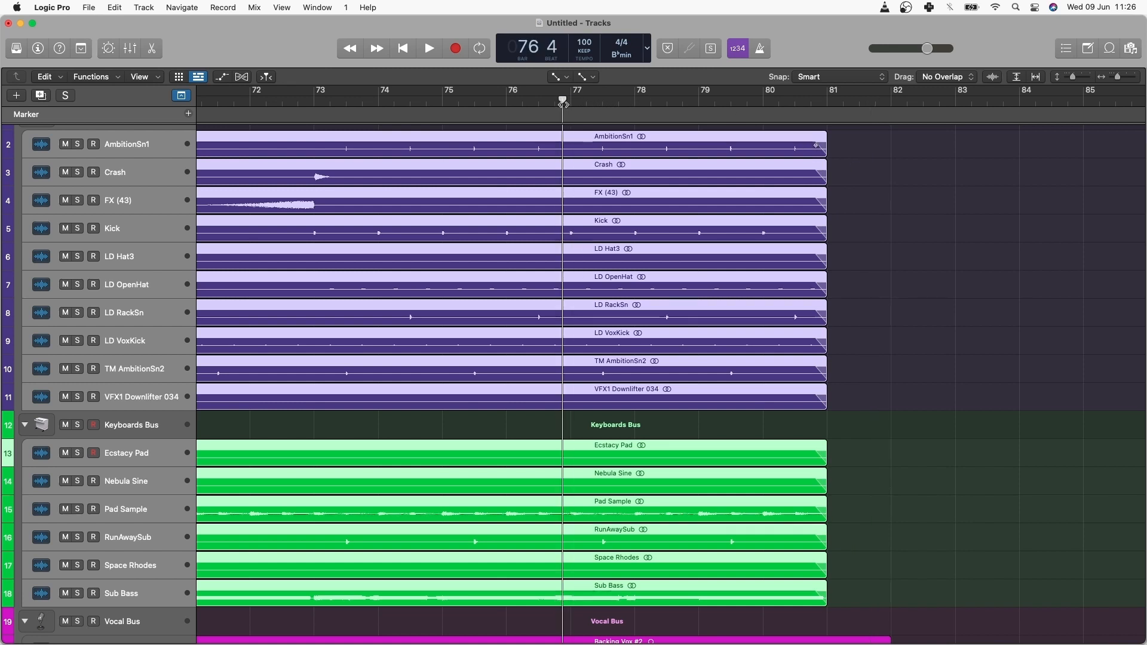
key("space")
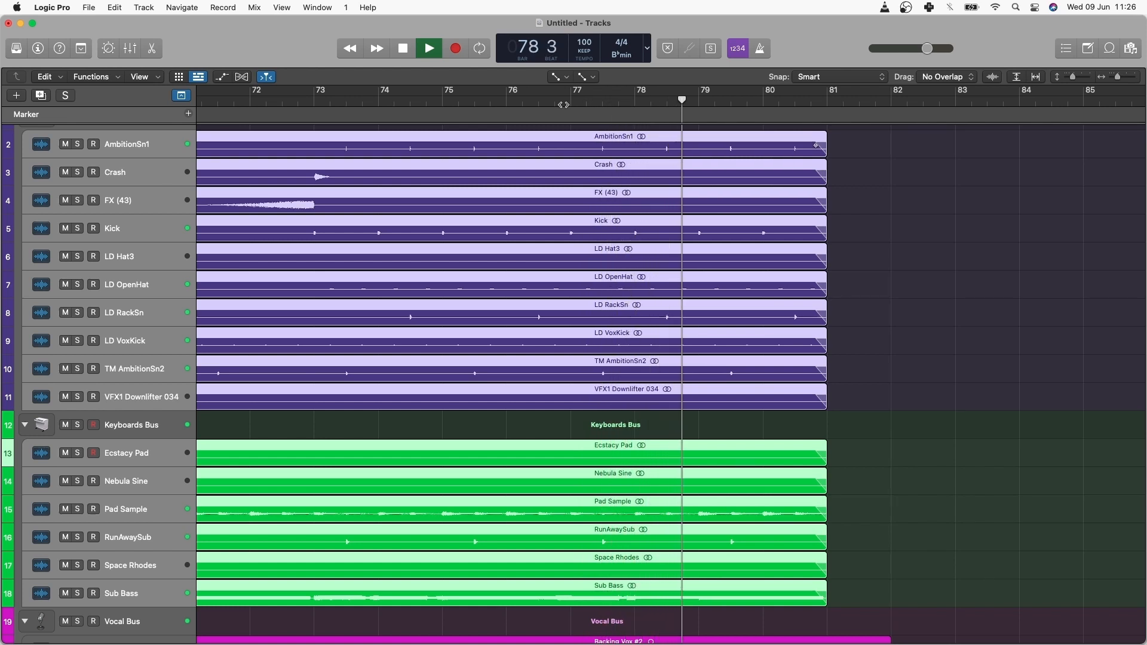
left_click_drag(1072, 77, 1073, 84)
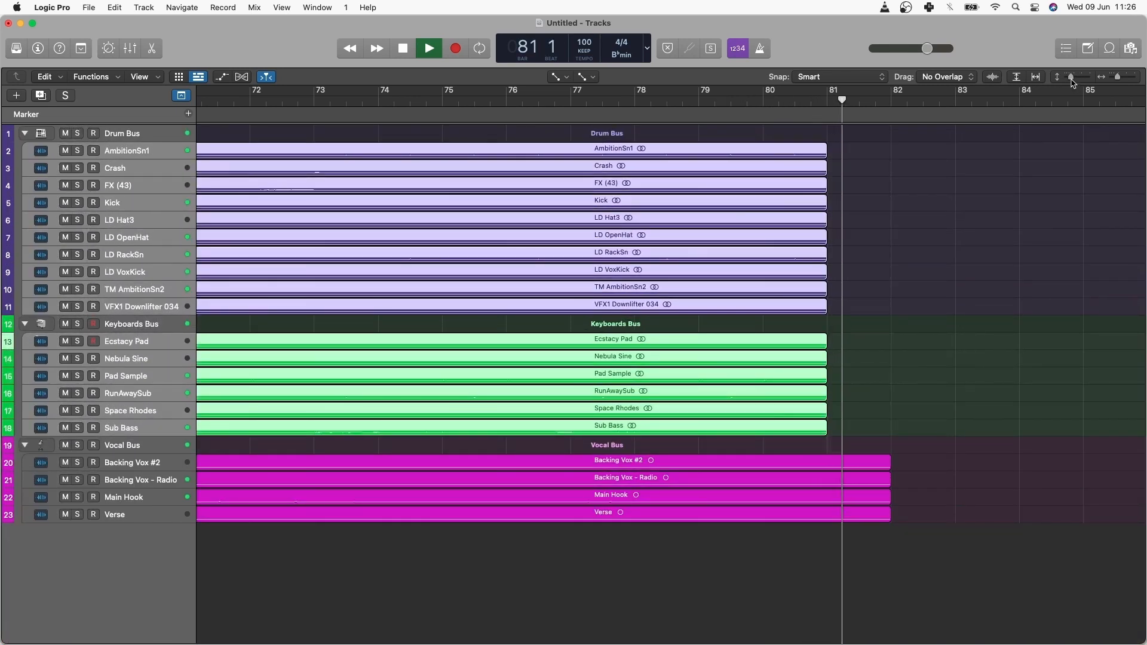
key("space")
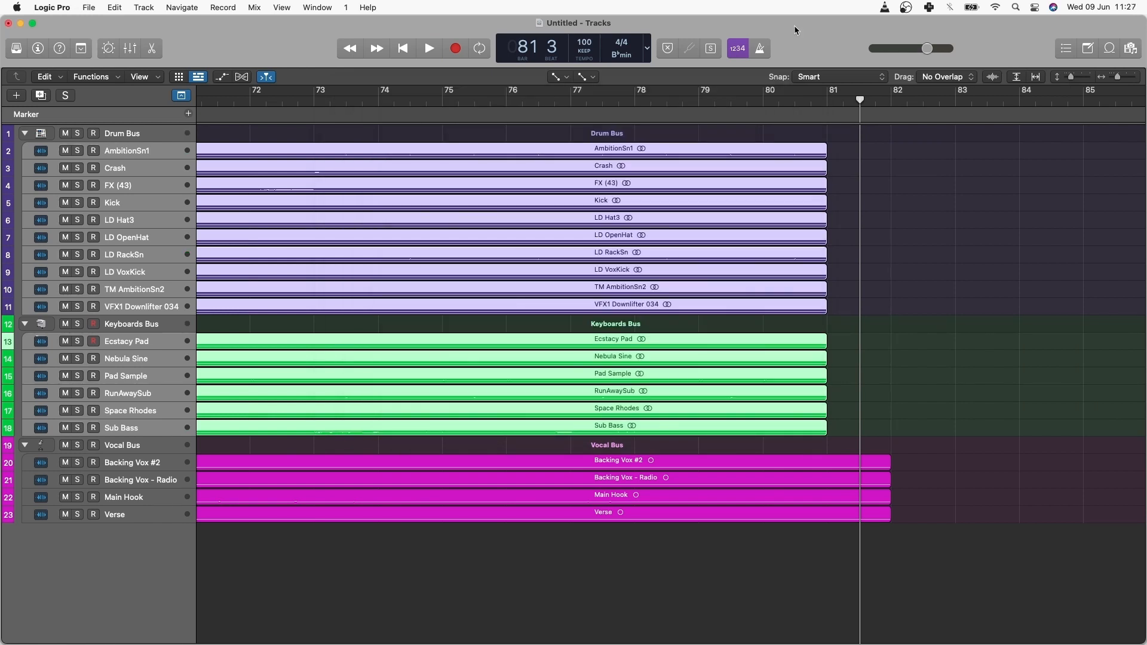
Save the project as a folder on the Desktop, with a name beginning "Blessings u".
key("super+s")
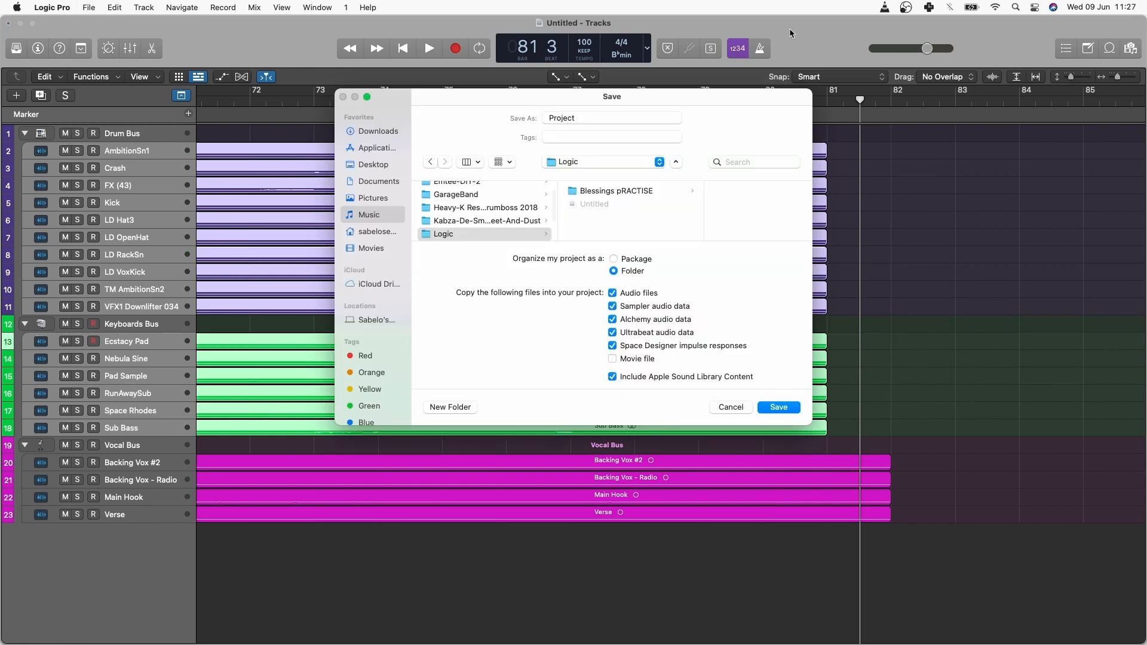
left_click(583, 118)
left_click_drag(584, 117, 533, 119)
type("blessing")
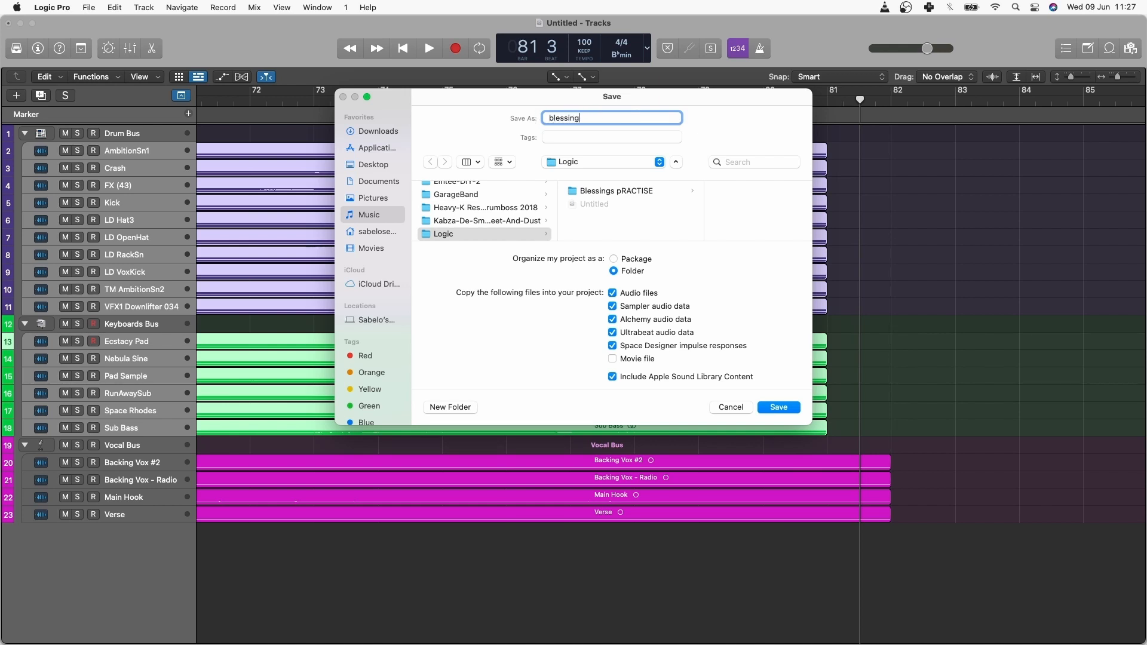
key("BackSpace")
key("BackSpace")
key("BackSpace")
key("BackSpace")
key("BackSpace")
key("BackSpace")
key("BackSpace")
key("BackSpace")
key("BackSpace")
type("Blessings u")
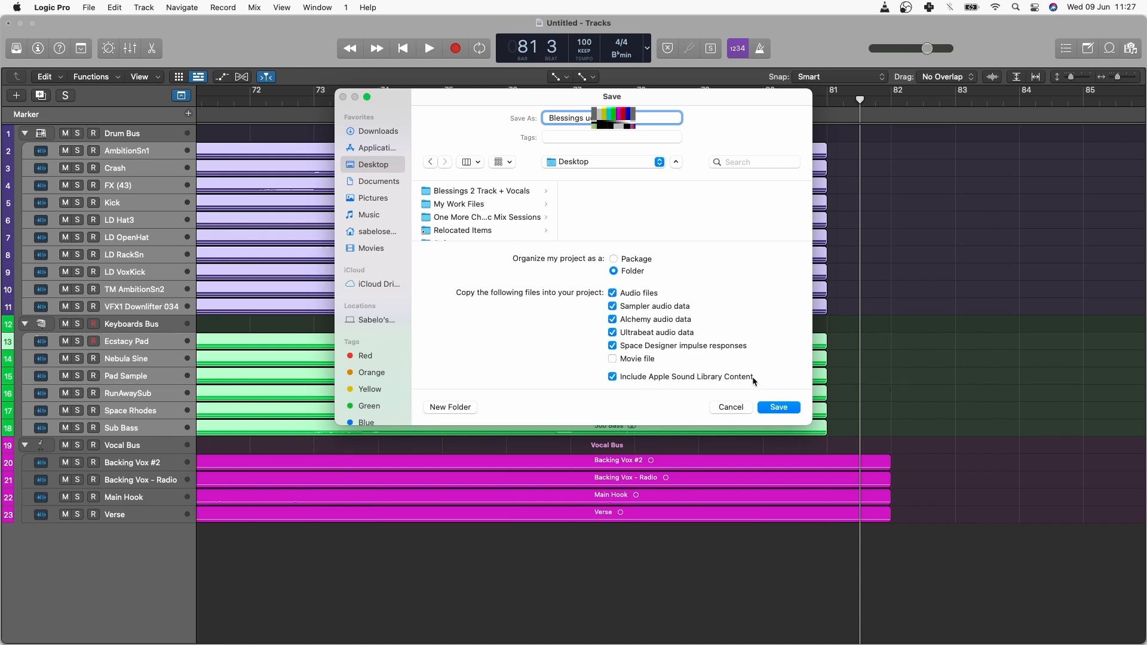
left_click(775, 409)
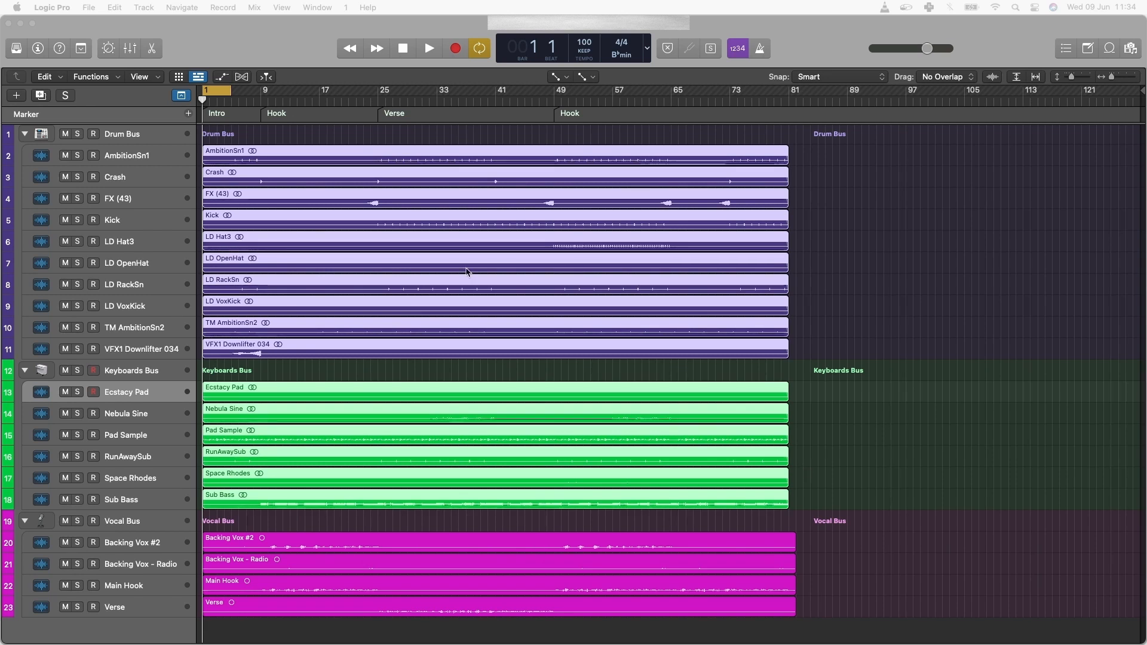
left_click(277, 45)
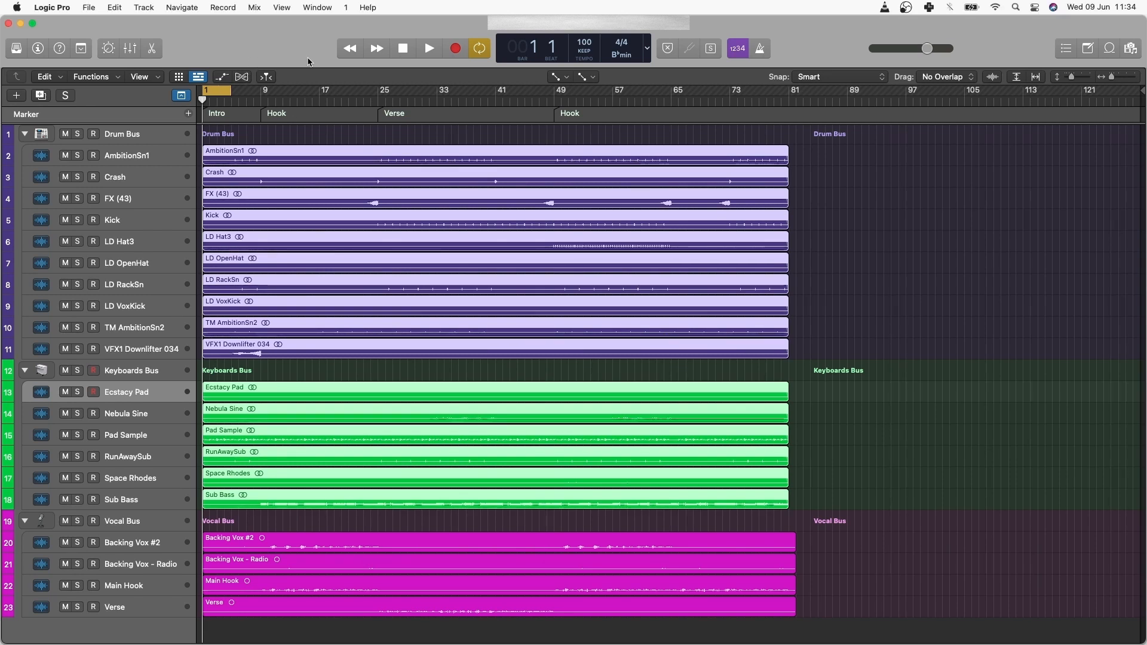
Set the cycle range over the second Hook, from bar 49 to about bar 65, and briefly play its start.
mouse_move(232, 98)
left_mouse_down()
mouse_move(670, 103)
mouse_move(285, 100)
mouse_move(576, 112)
mouse_move(555, 108)
left_mouse_up()
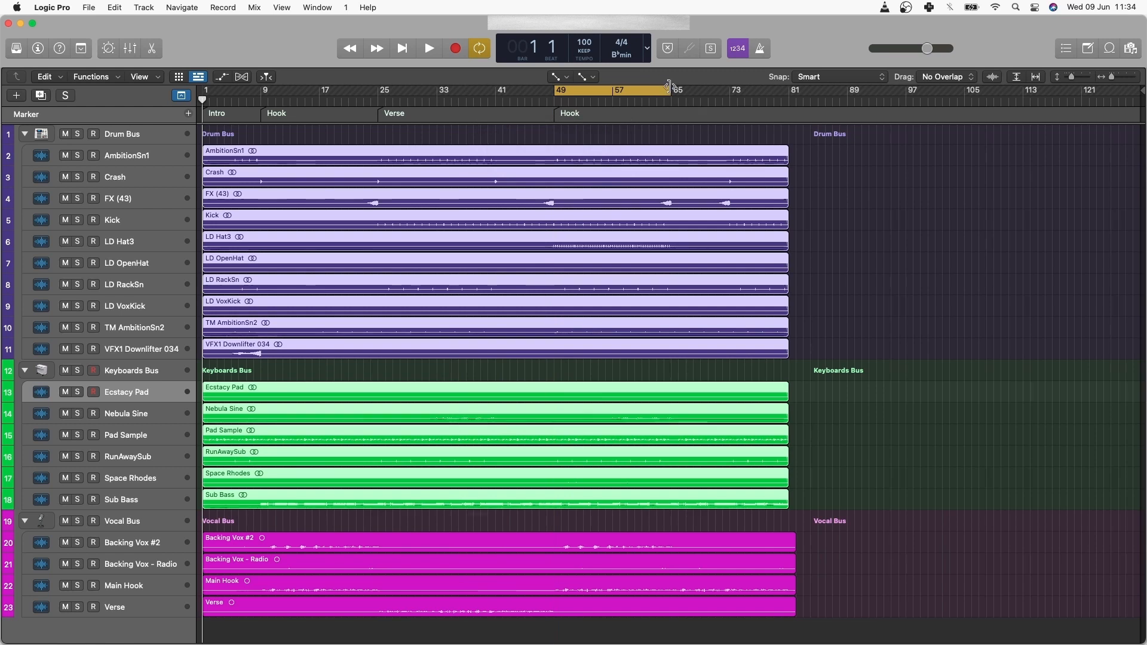
key("space")
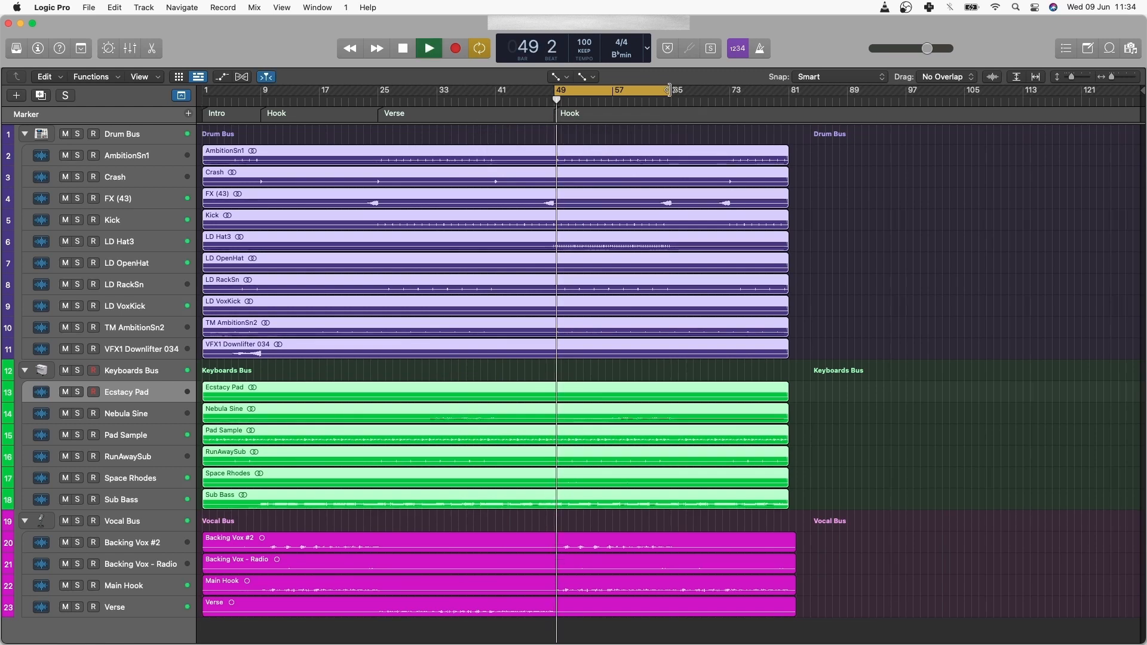
key("space")
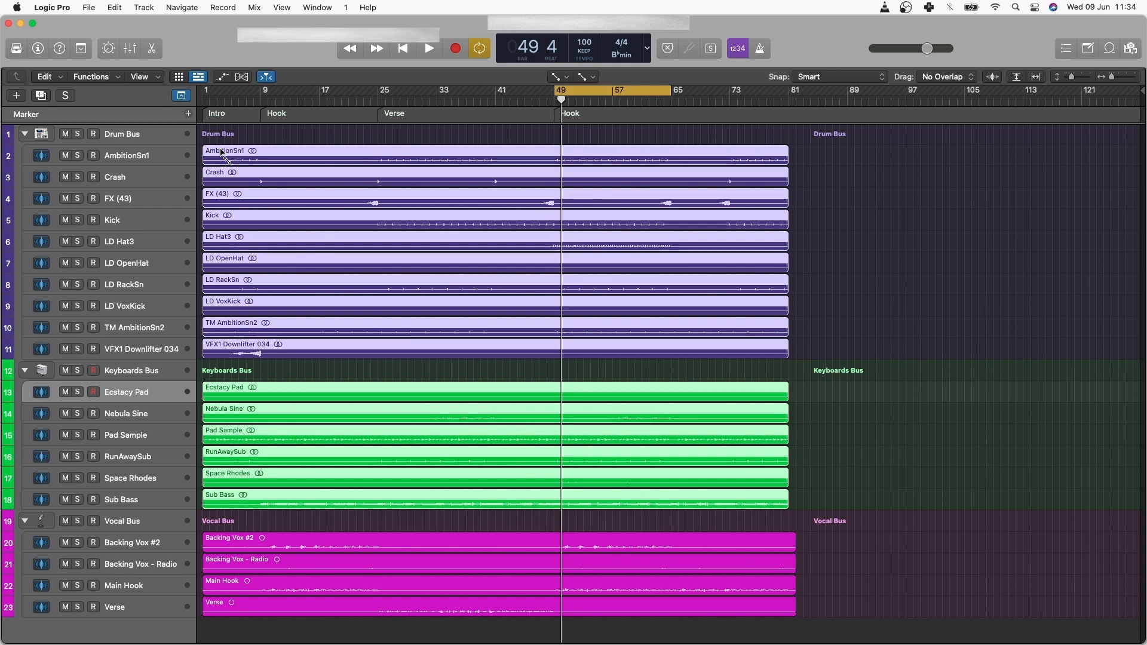
Open the Mixer full screen and select the Drum Bus, Keyboards Bus and Vocal Bus channels in turn, ending on Drum Bus.
key("x")
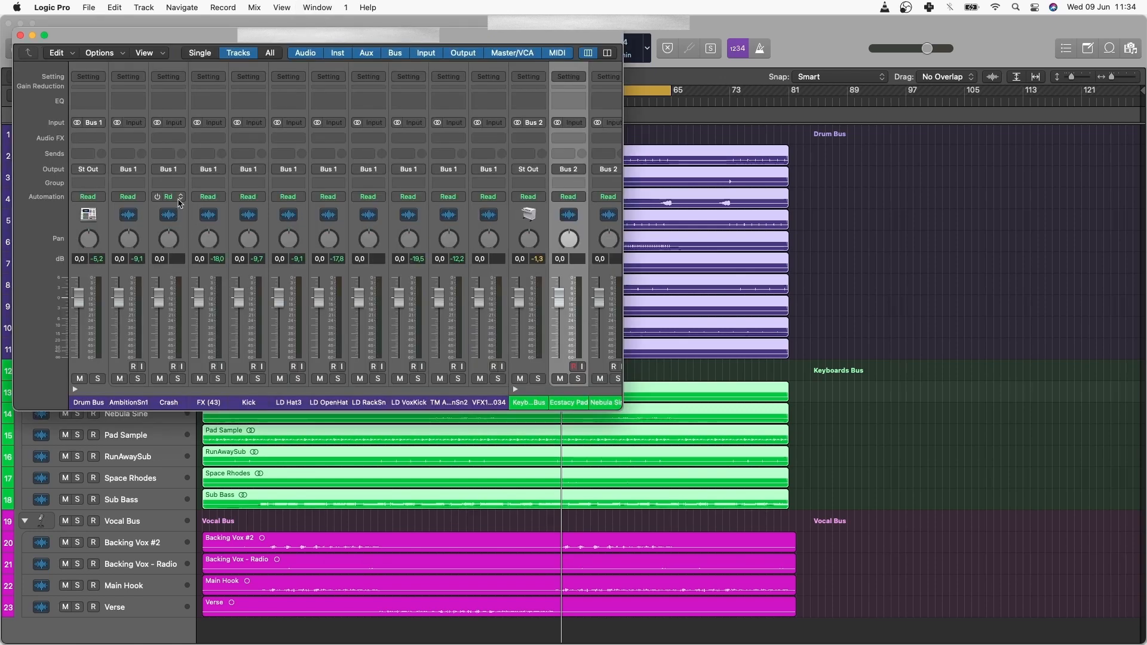
left_click(43, 36)
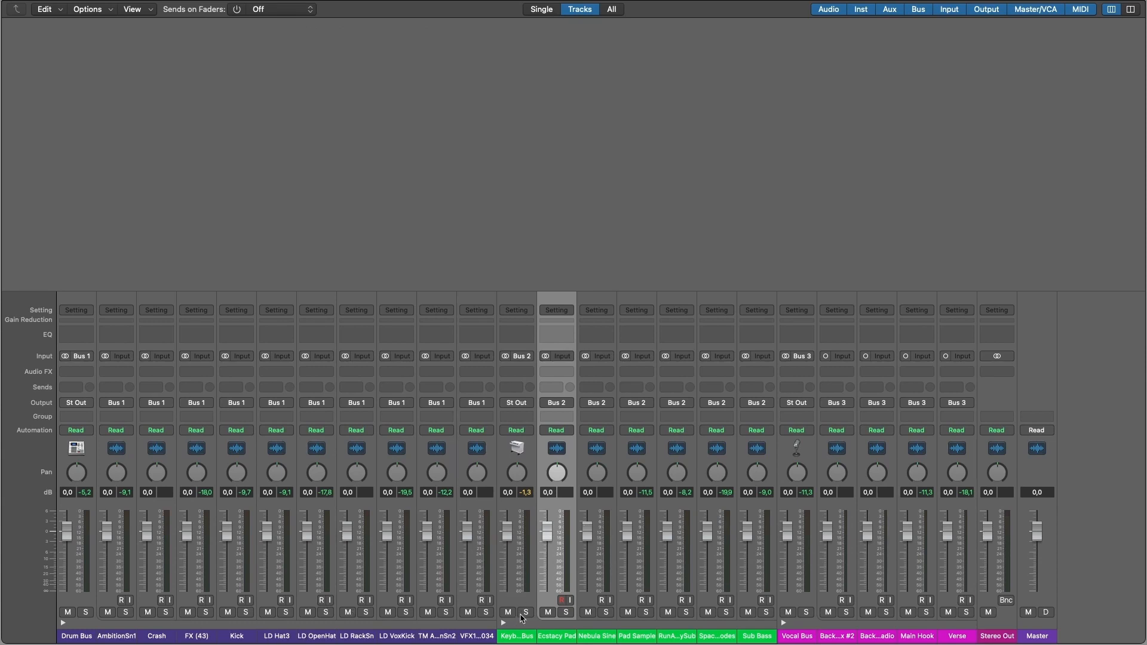
left_click(520, 636)
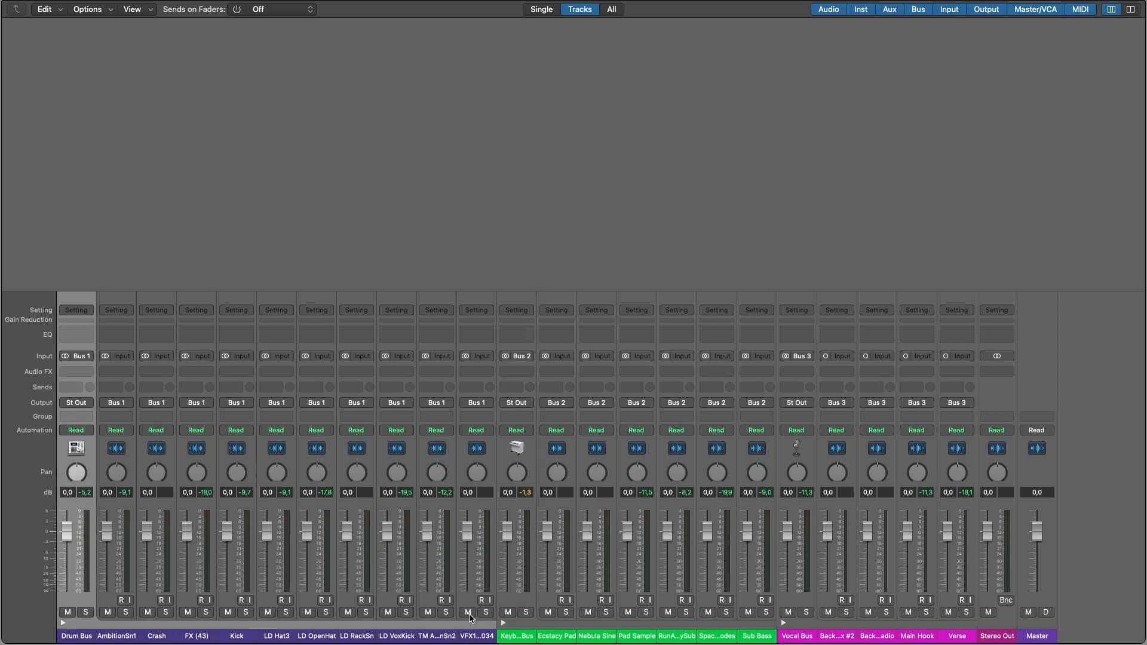
left_click(531, 637)
left_click(793, 638)
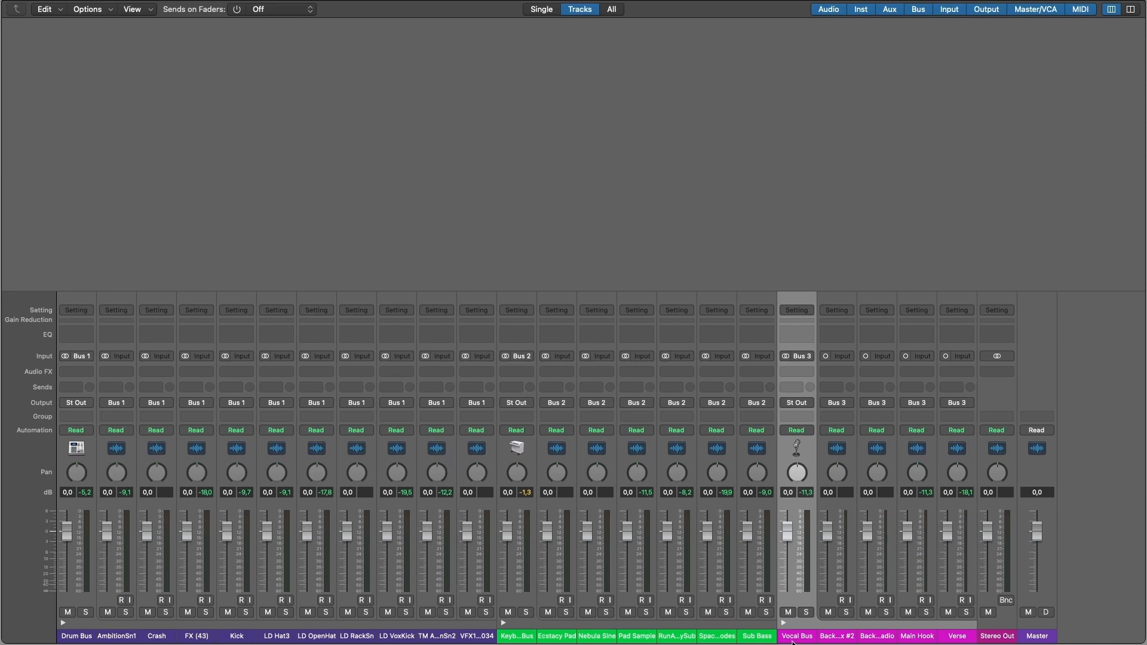
left_click(77, 503)
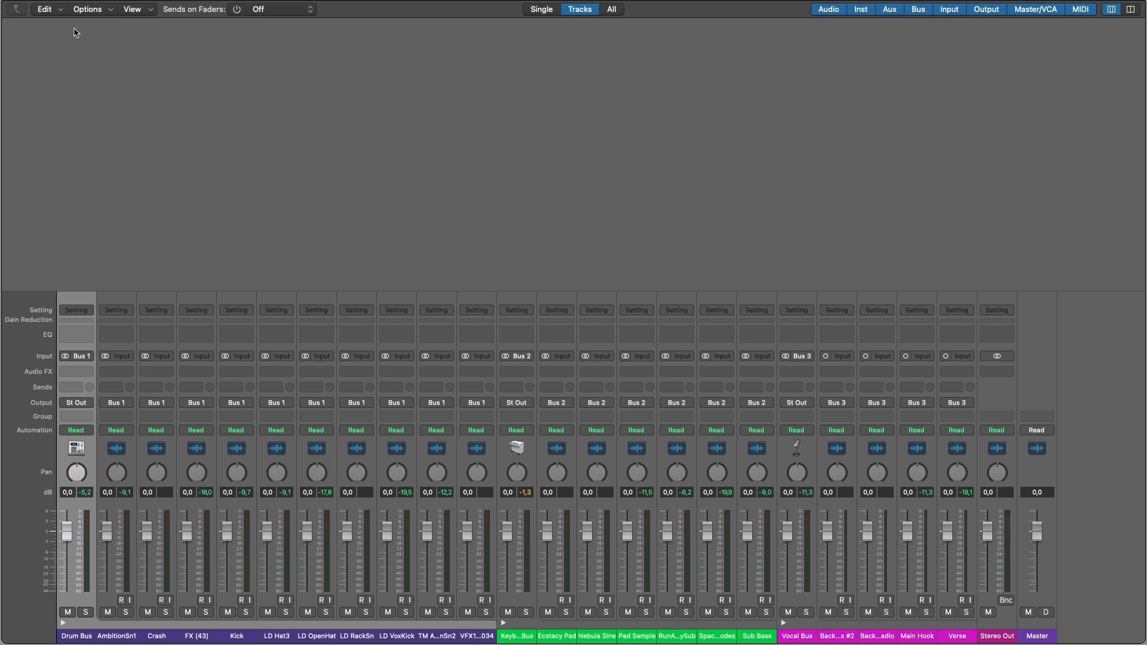
left_click(103, 14)
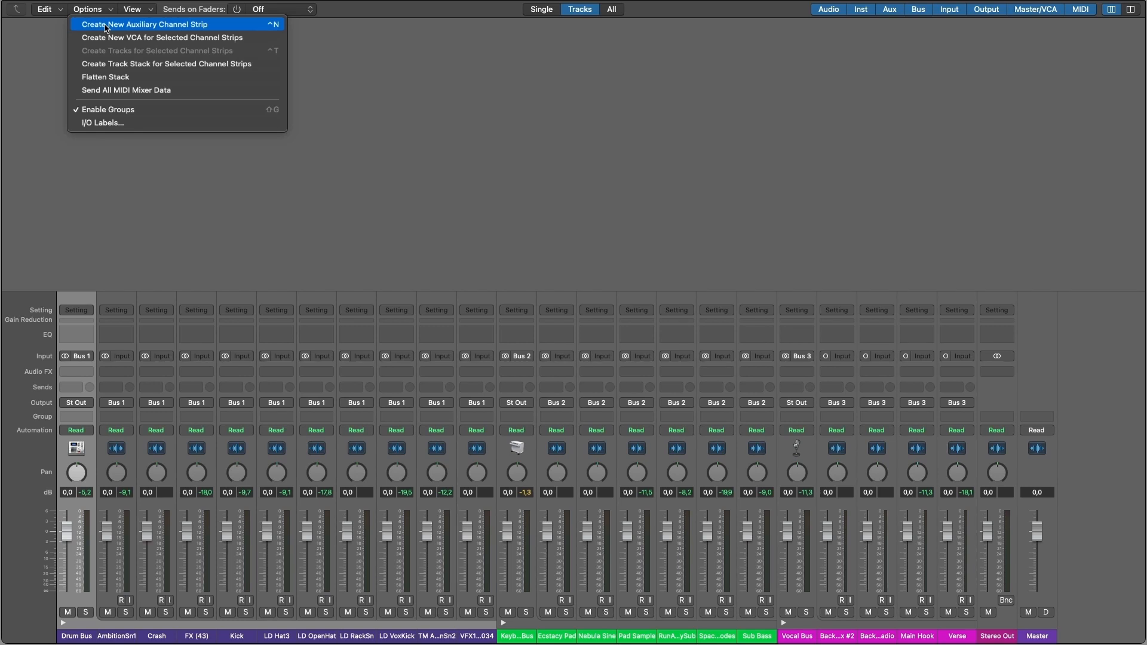
left_click(311, 138)
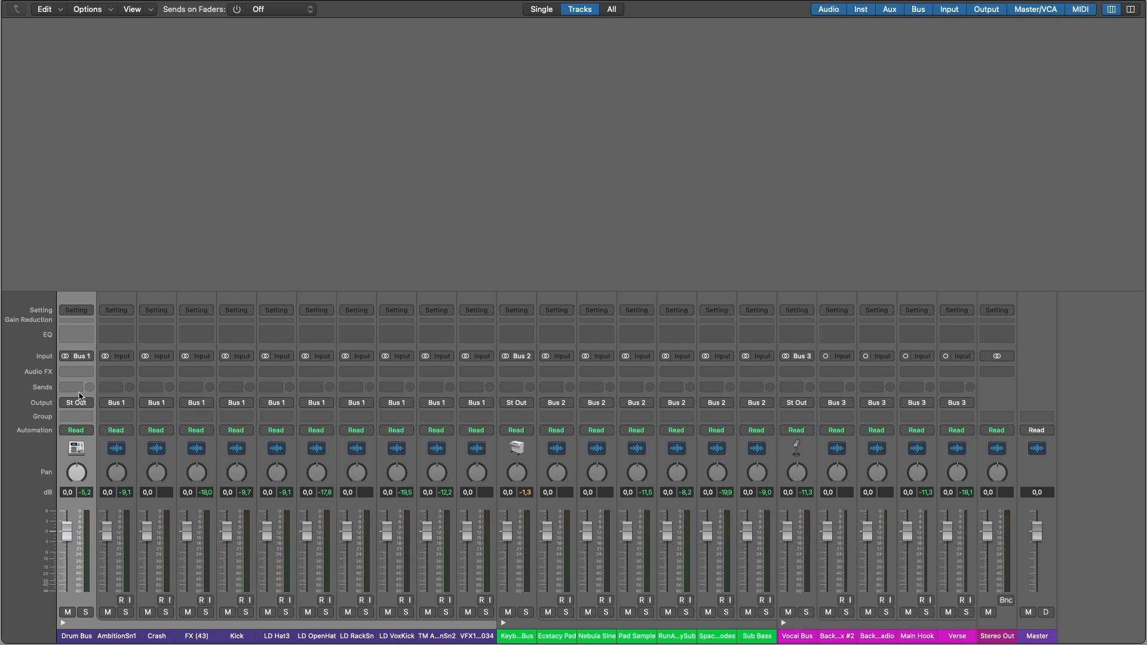
left_click(115, 389)
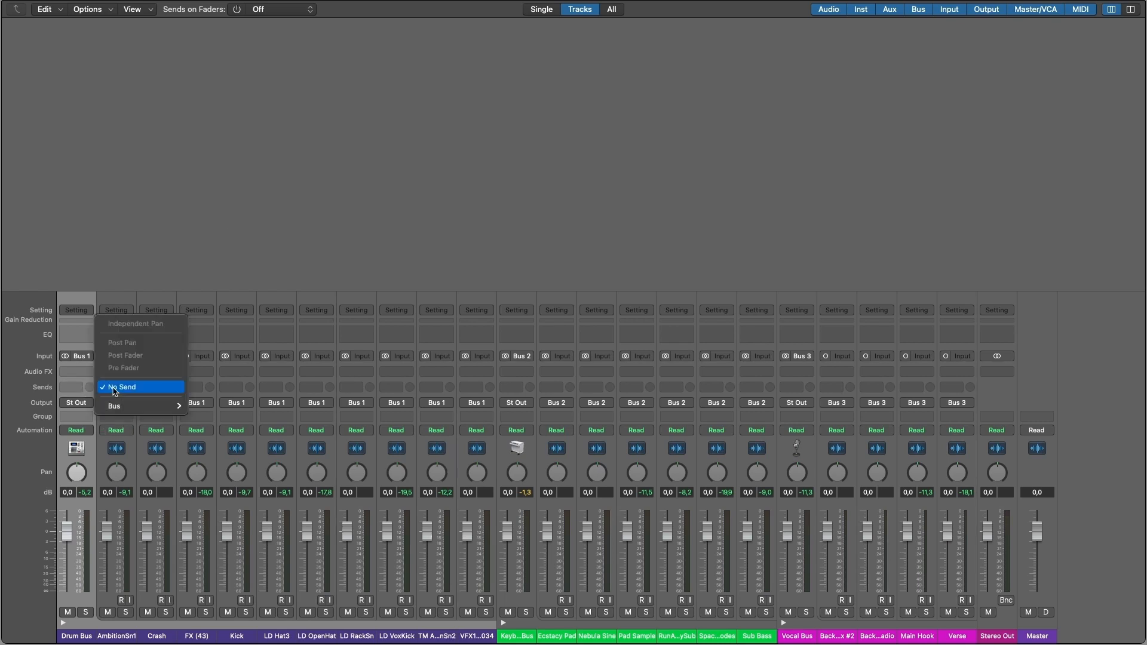
left_click(356, 133)
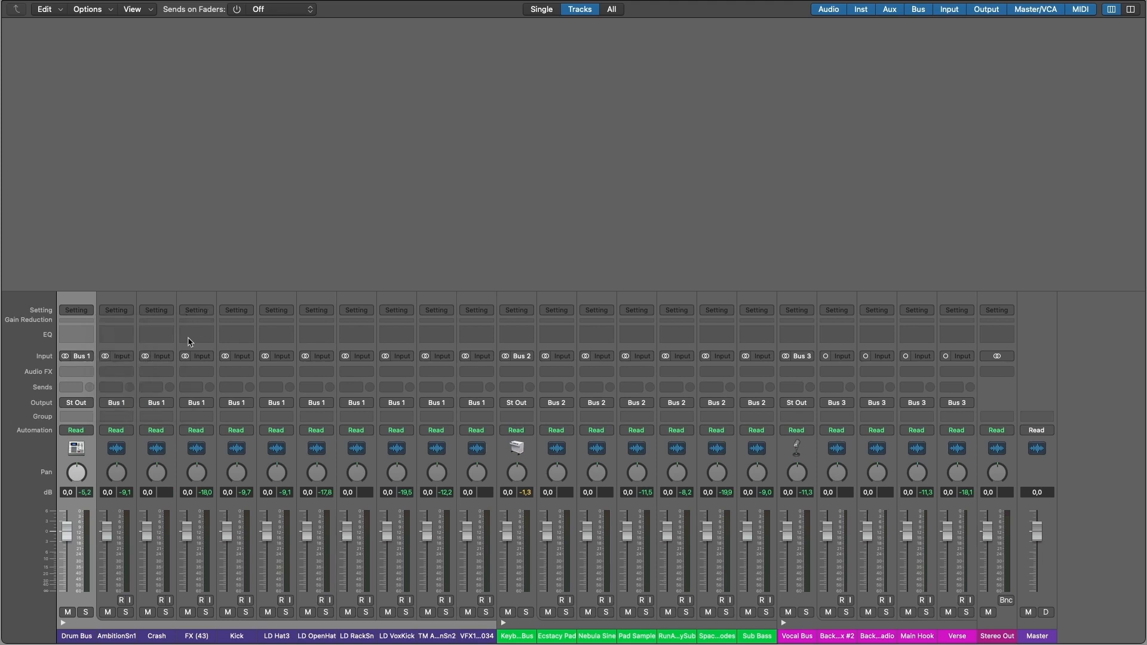
Add a Bus 4 send to the AmbitionSn1 channel and rename the resulting aux channel as Reverb.
left_click(111, 389)
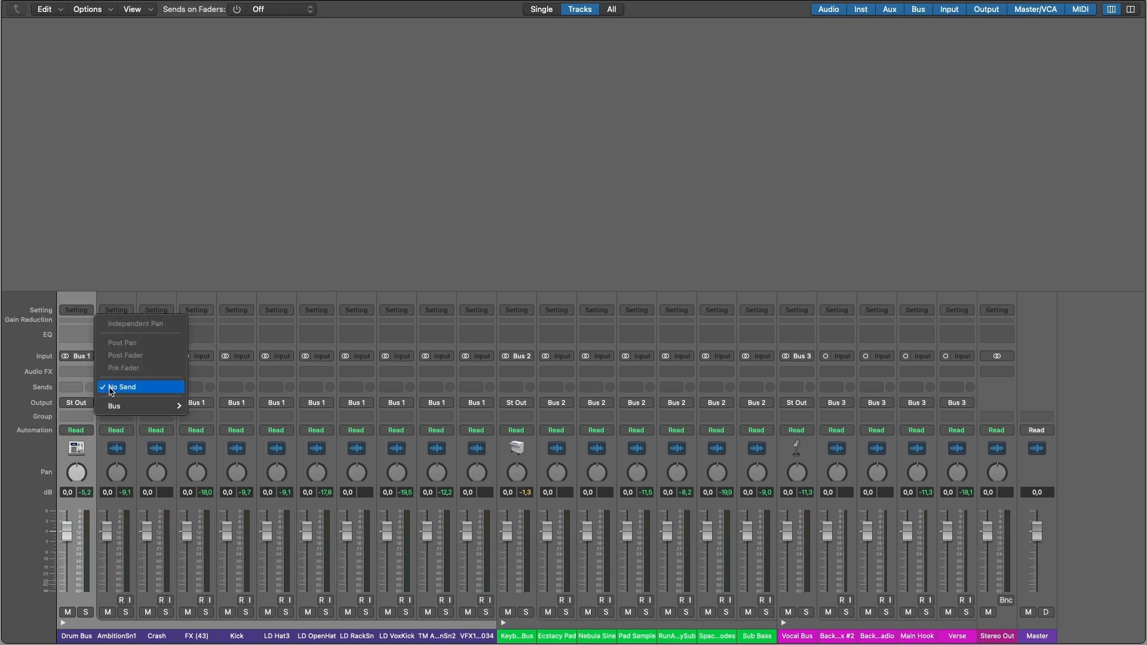
mouse_move(136, 411)
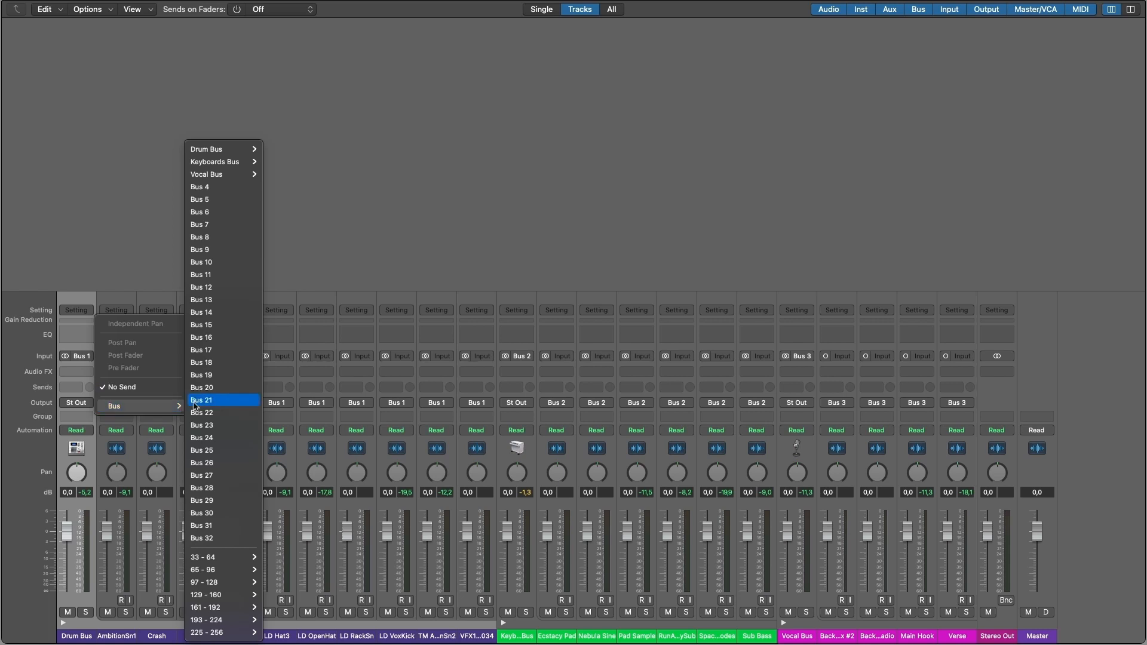
left_click(214, 187)
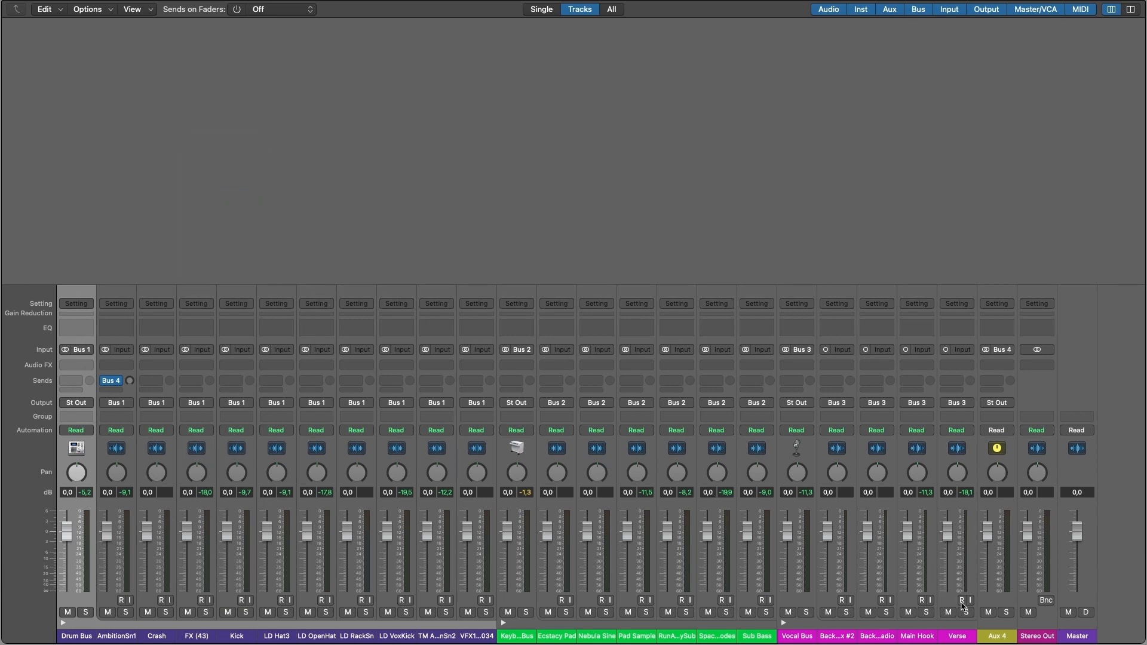
left_click(997, 634)
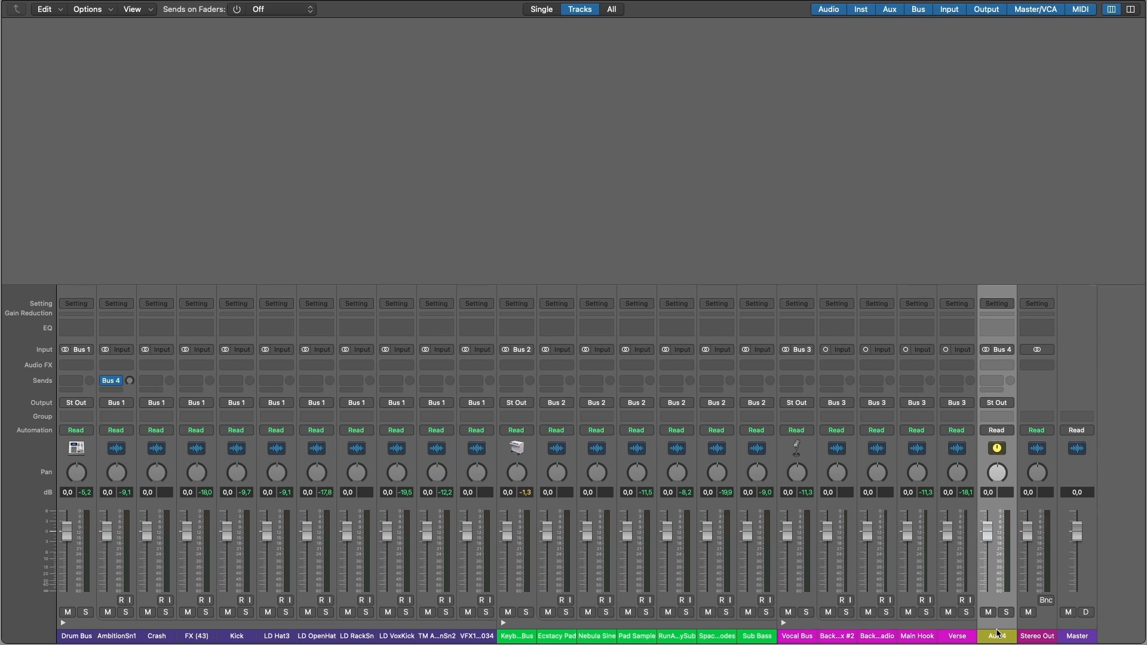
double_click(997, 636)
type("Reverb")
key("Return")
Check the send destinations on the Crash channel and remove the Reverb send from AmbitionSn1.
left_click(157, 383)
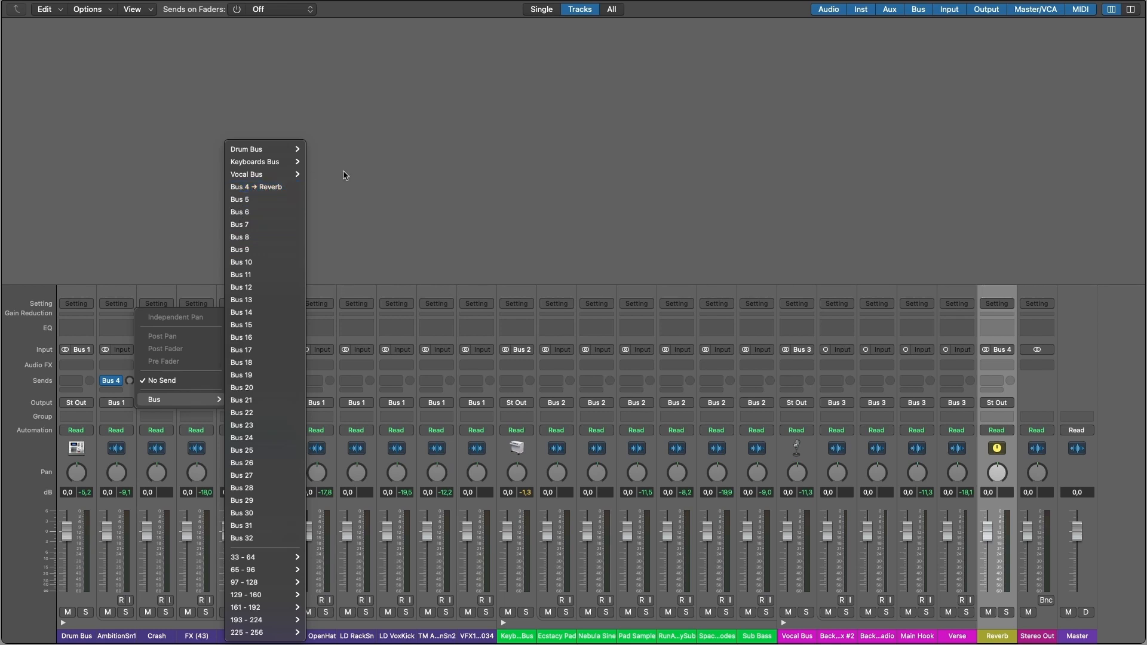
left_click(618, 173)
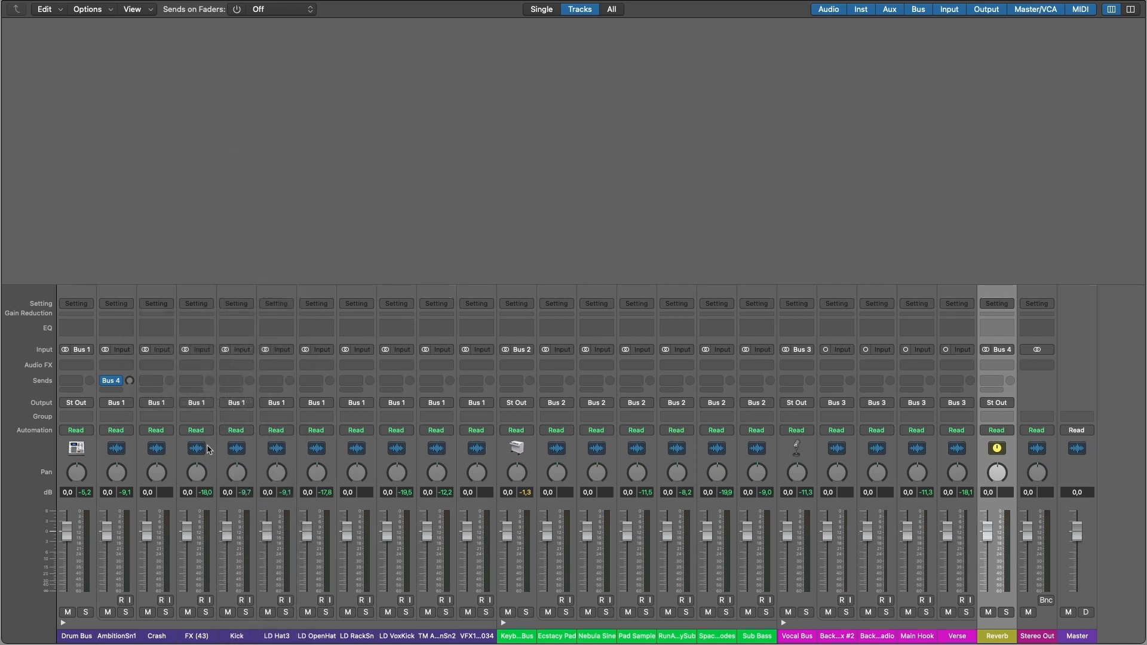
mouse_move(120, 385)
left_click(120, 385)
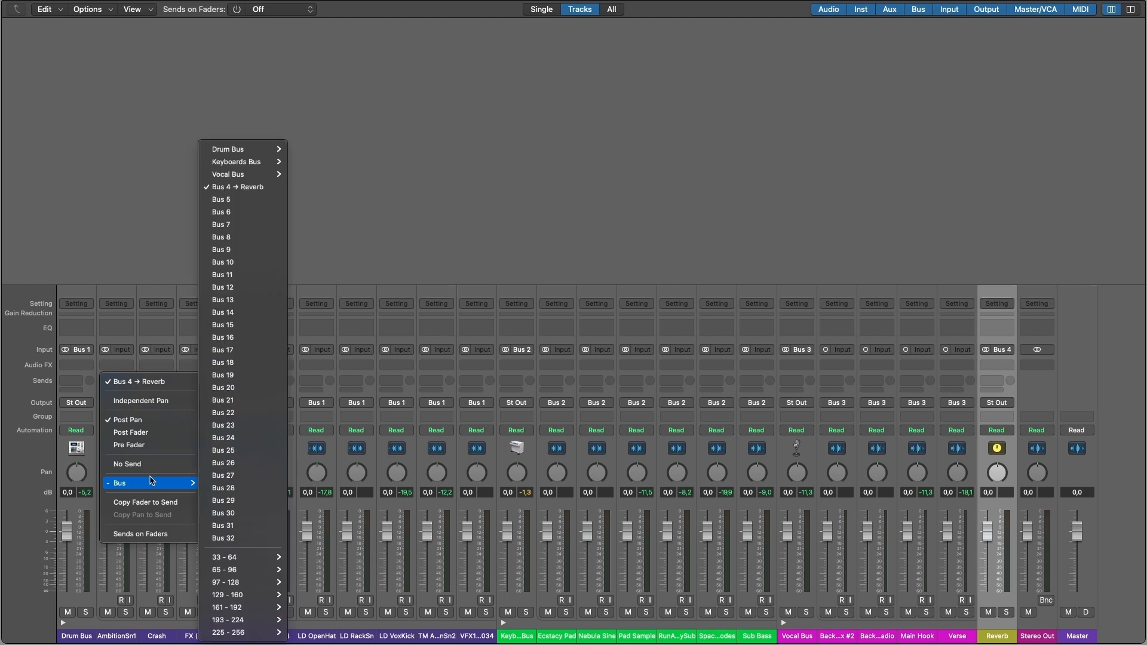
left_click(124, 136)
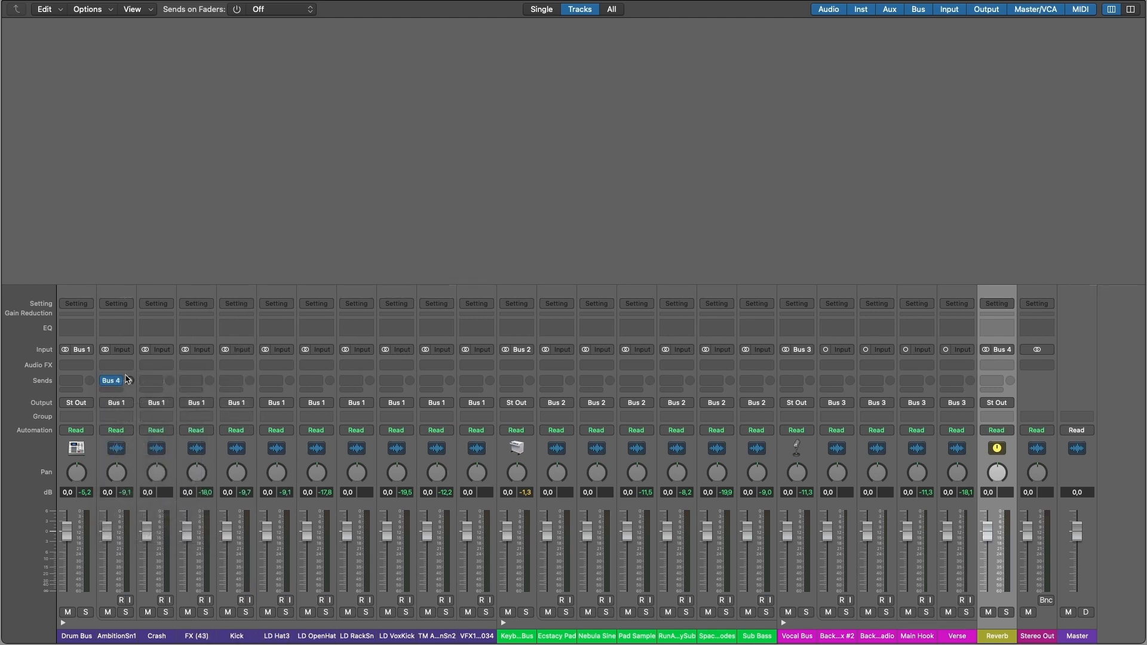
left_click(117, 382)
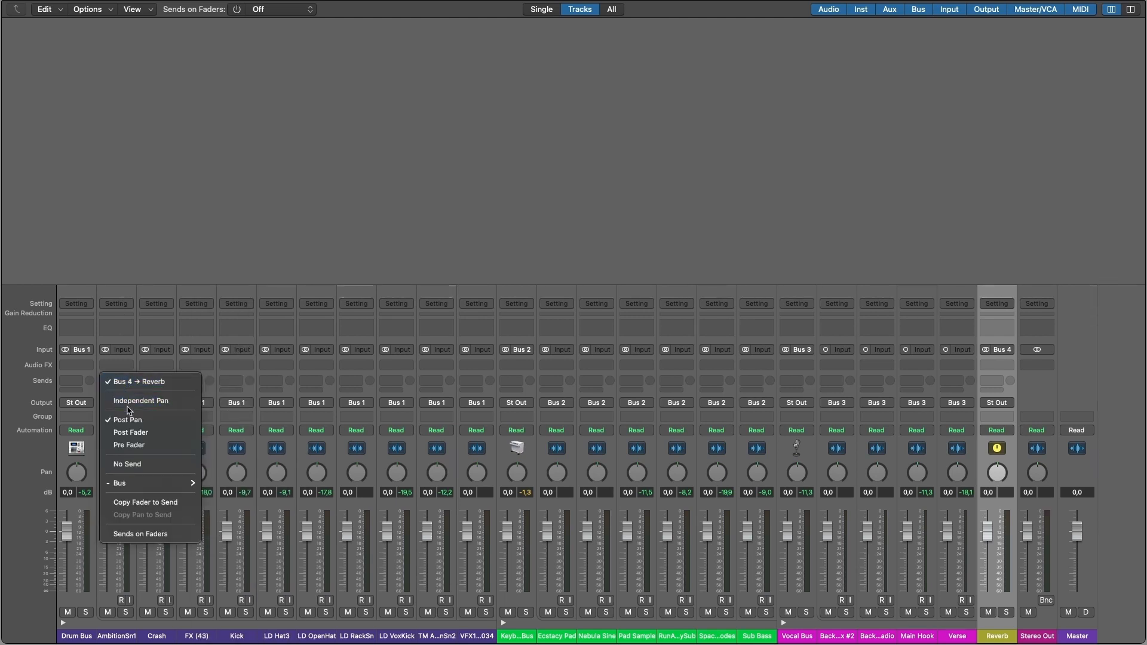
left_click(127, 464)
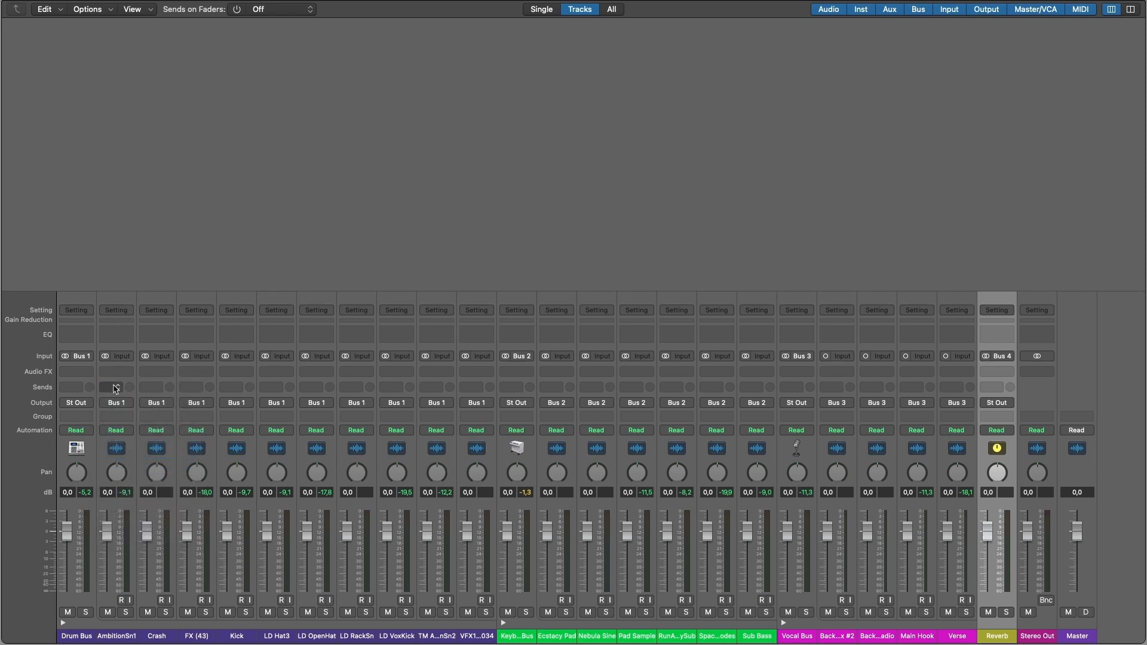
Create an aux channel fed by Bus 5 through a temporary send on AmbitionSn1, removing the send again.
left_click(115, 388)
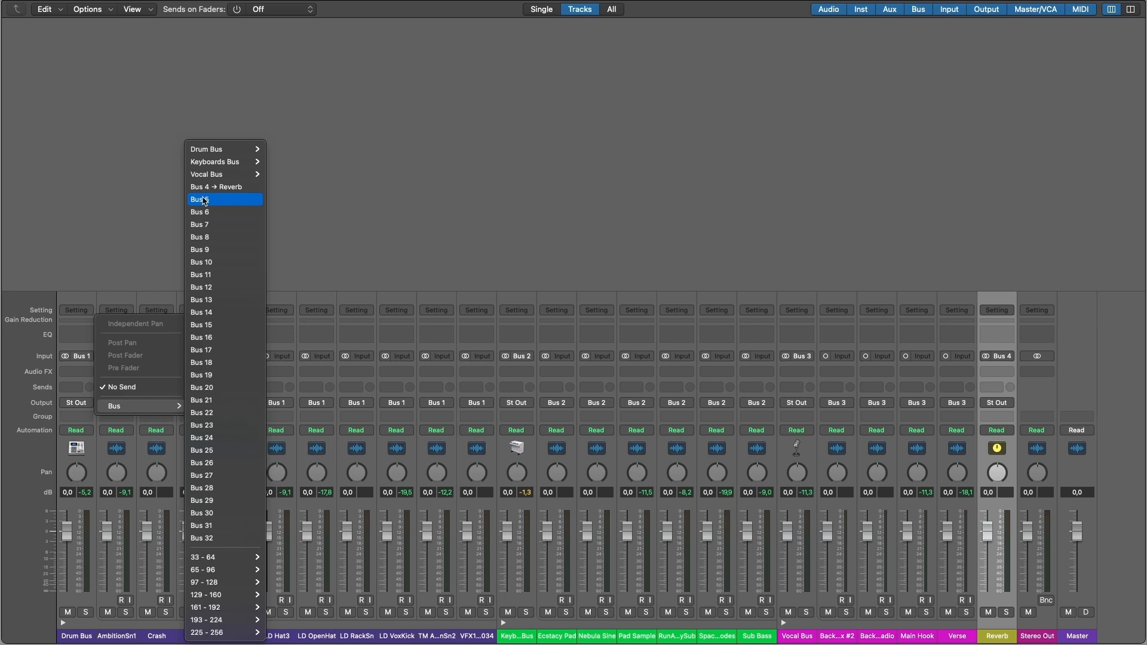
left_click(203, 200)
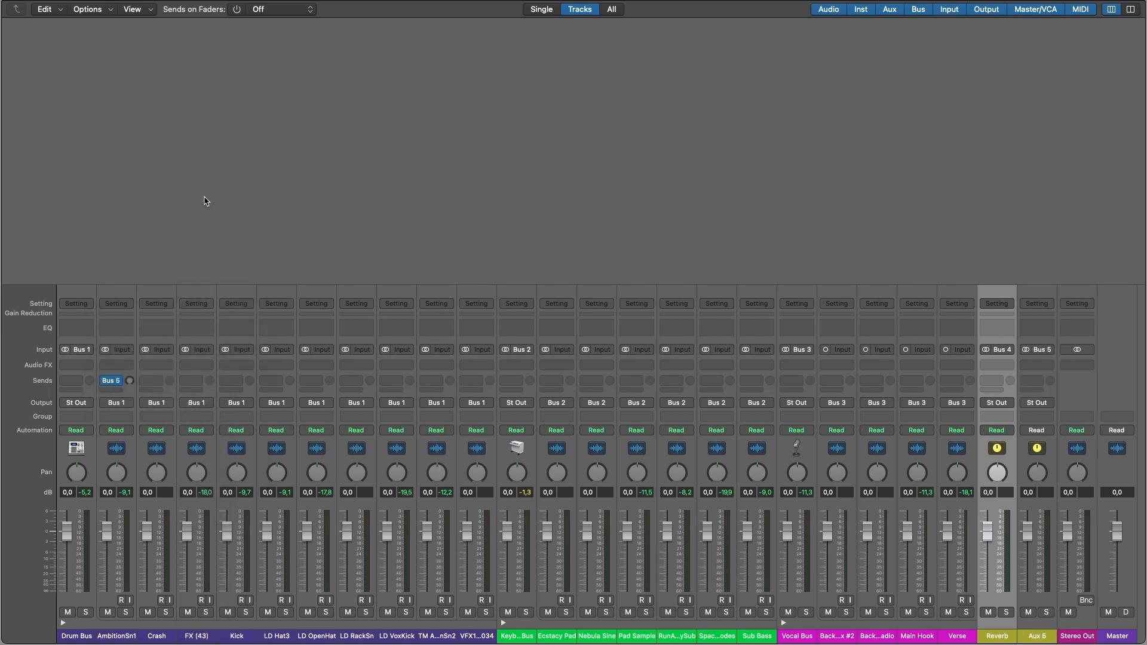
left_click(117, 381)
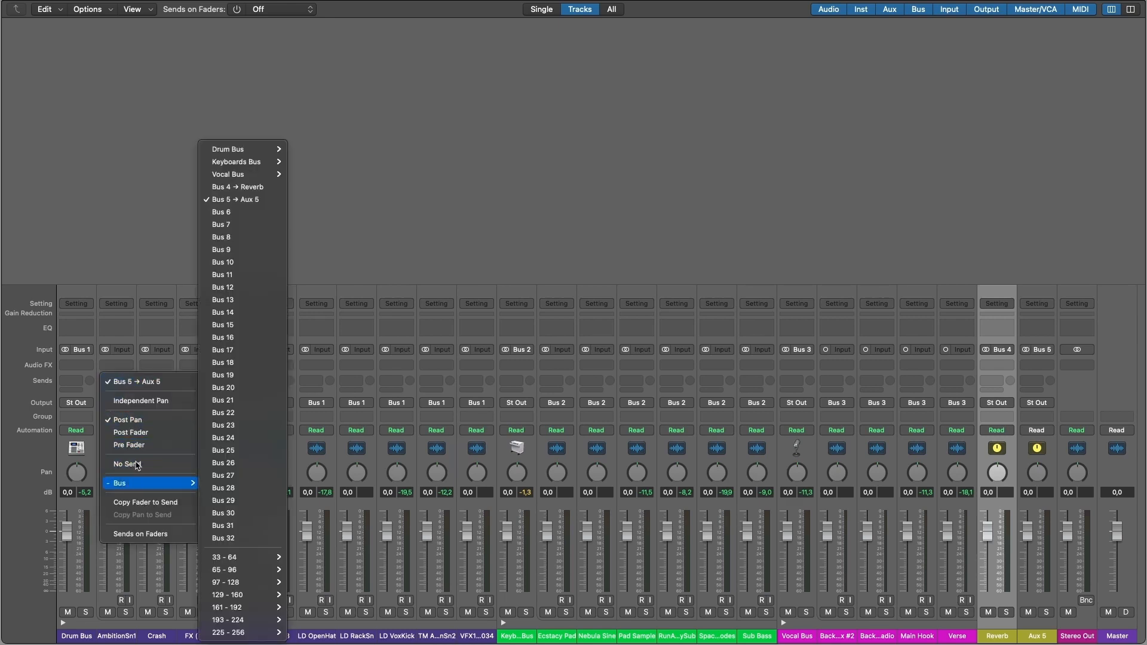
left_click(127, 464)
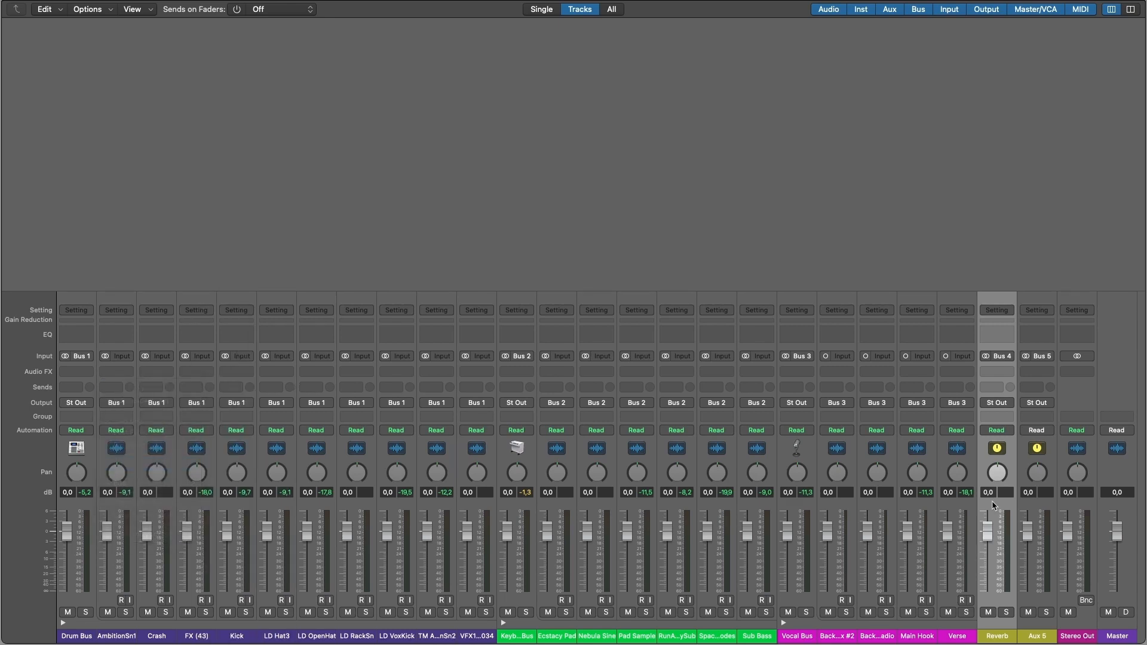
Rename the aux channel fed by Bus 5 as Delay 1/2.
double_click(1036, 636)
type("Delay 1")
type("2")
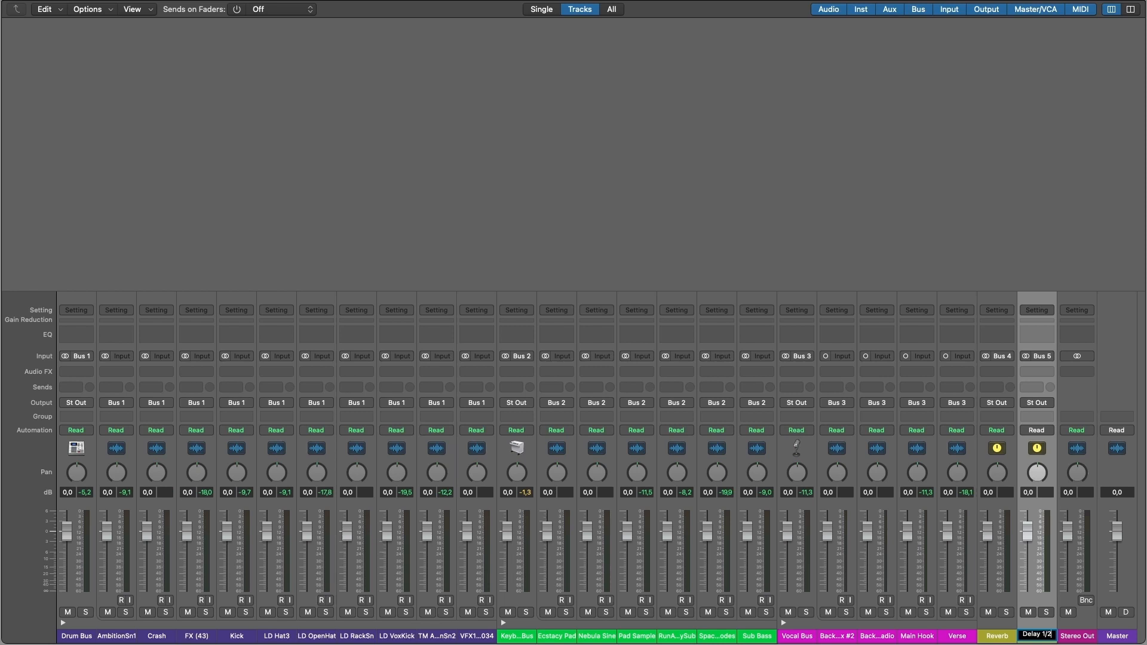
key("Return")
Create a new auxiliary channel strip in the Mixer and name it Delay 1/4.
left_click(88, 9)
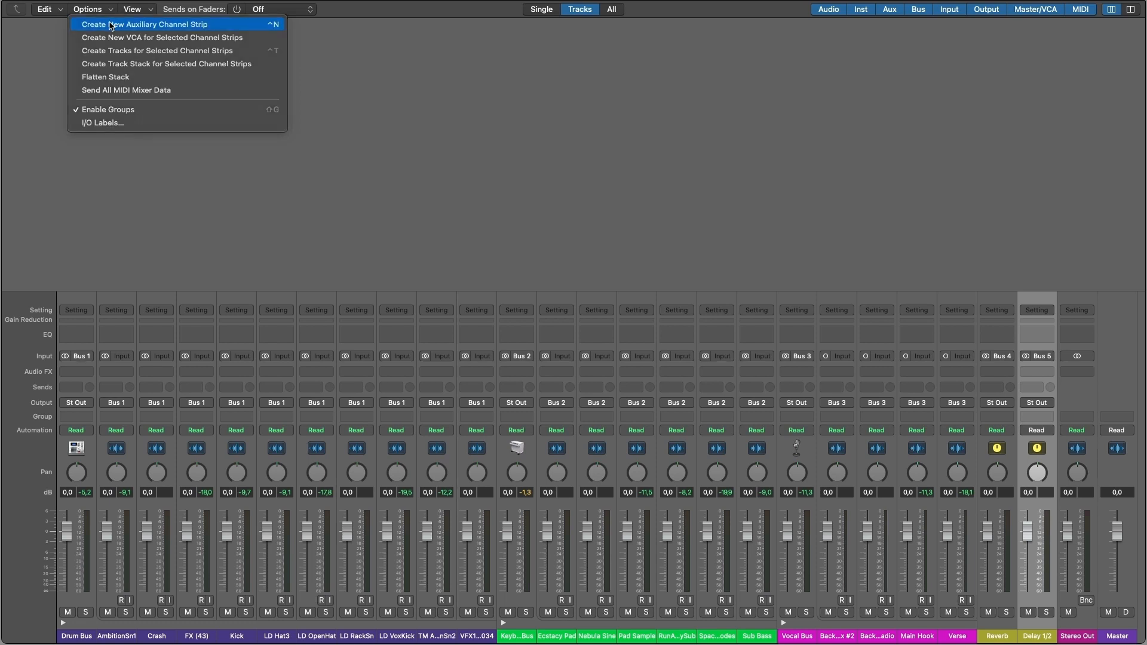
left_click(111, 25)
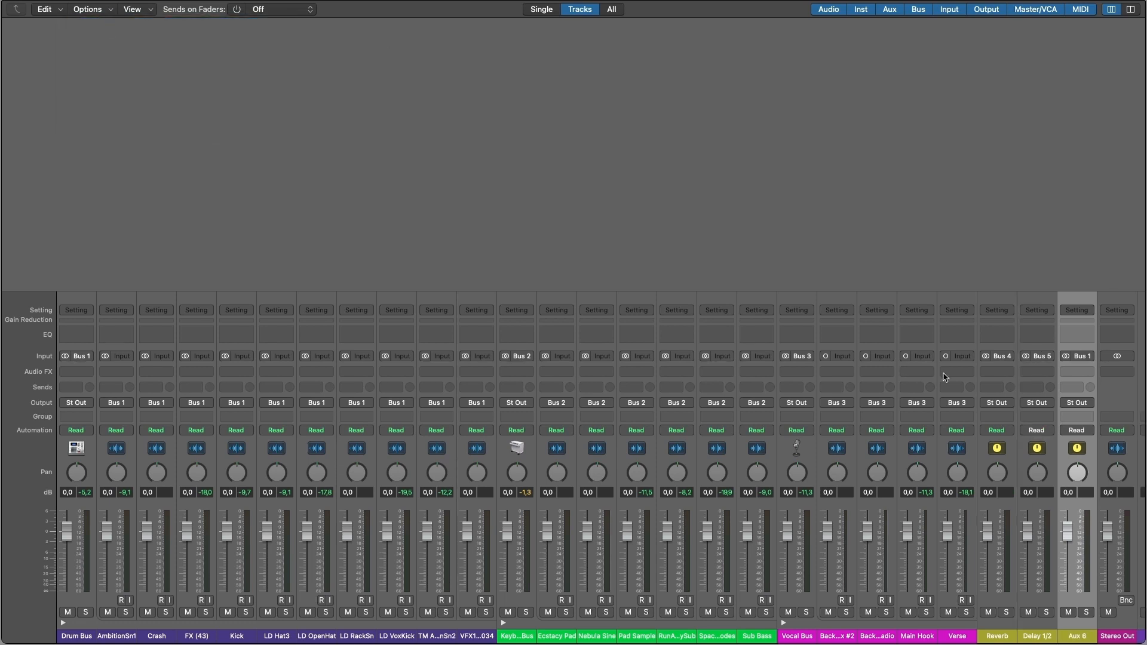
double_click(1075, 637)
type("Delay 1/4")
key("Return")
Set the input of the Delay 1/4 aux channel to Bus 6.
left_click(1081, 357)
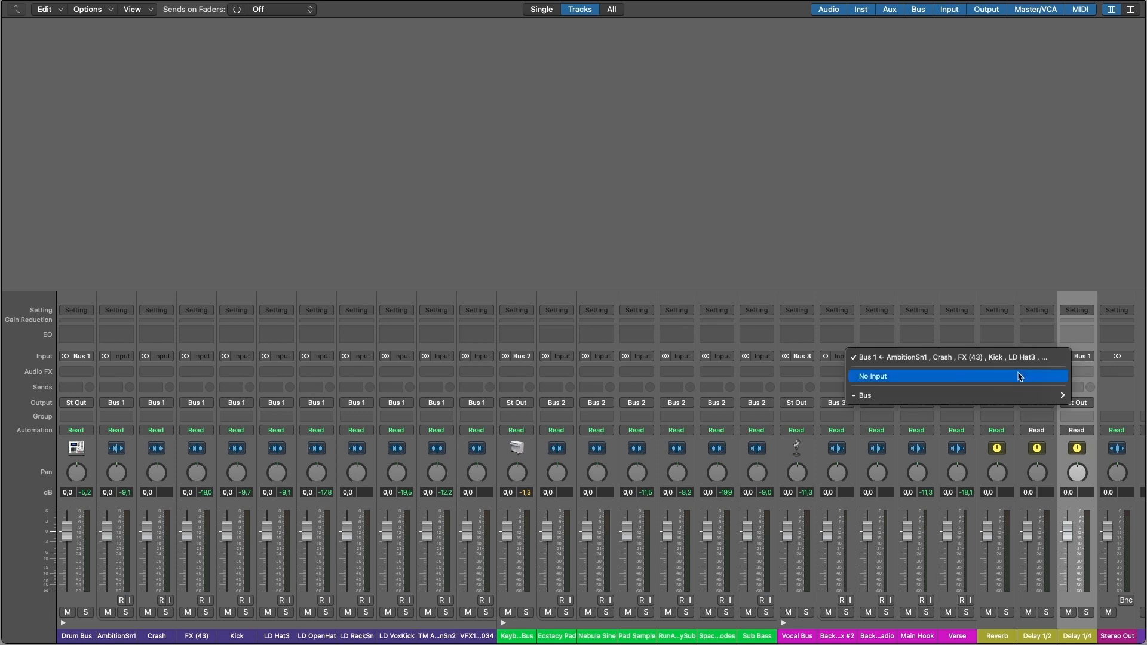
mouse_move(973, 396)
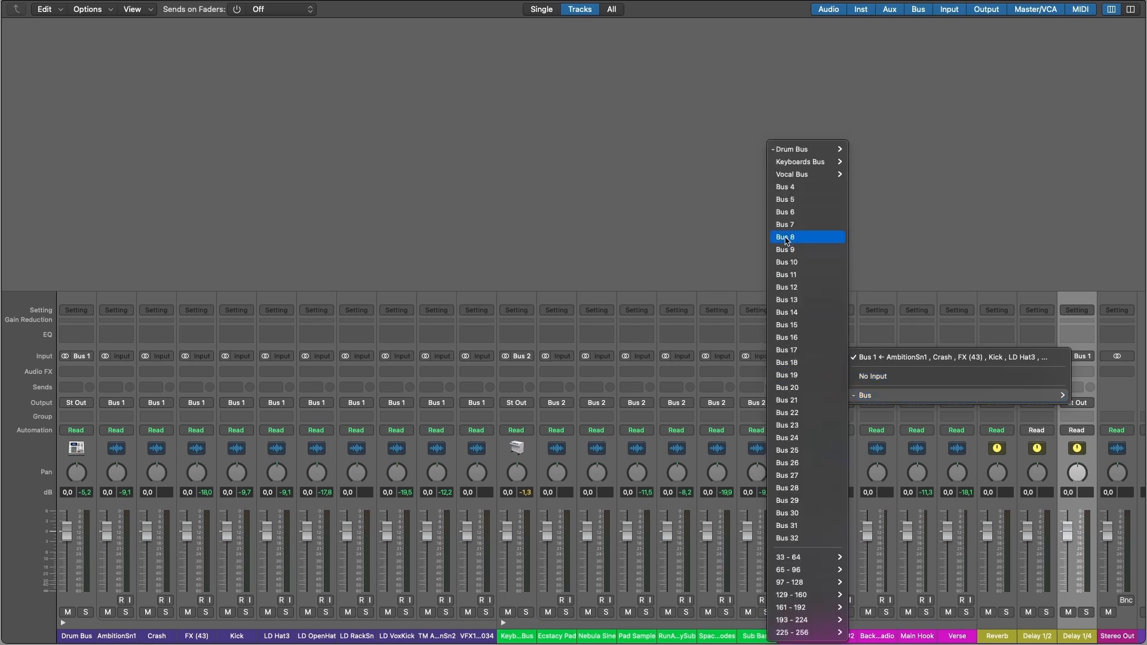
left_click(783, 213)
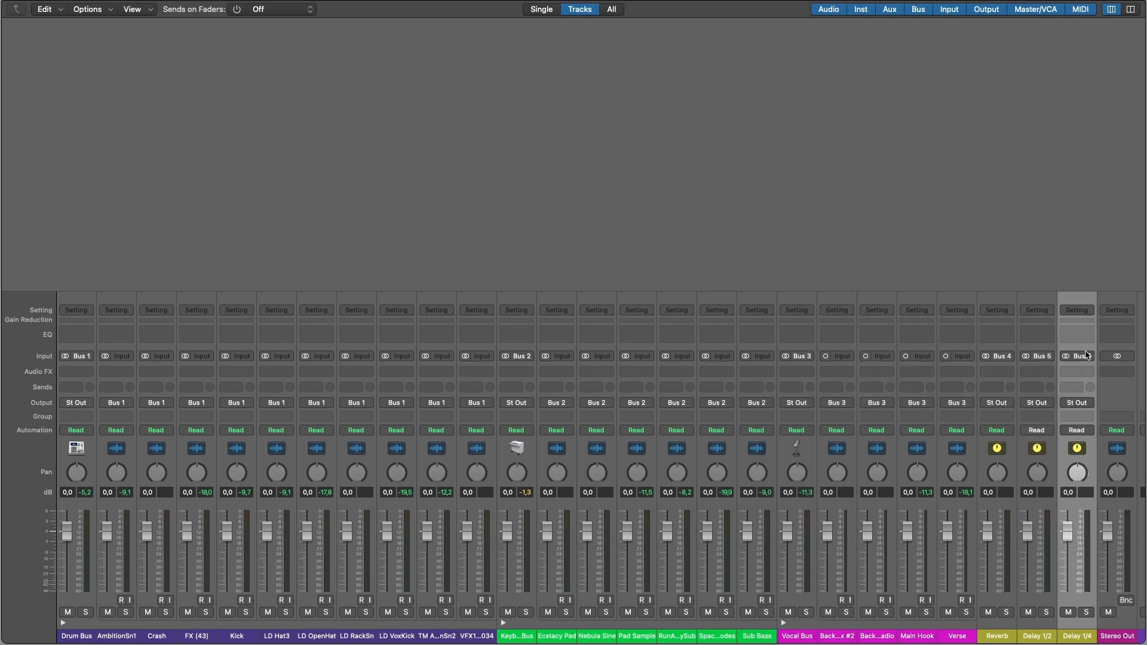
Check the reverb and delay buses among the Crash channel's send destinations and select the Reverb channel.
left_click(171, 389)
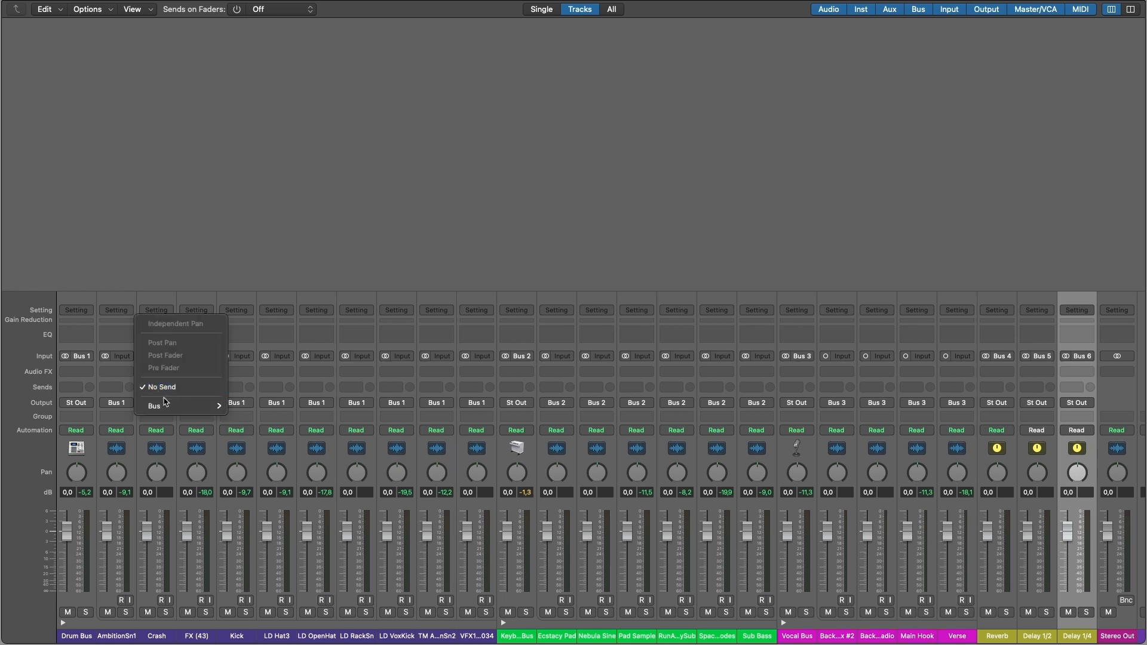
mouse_move(173, 406)
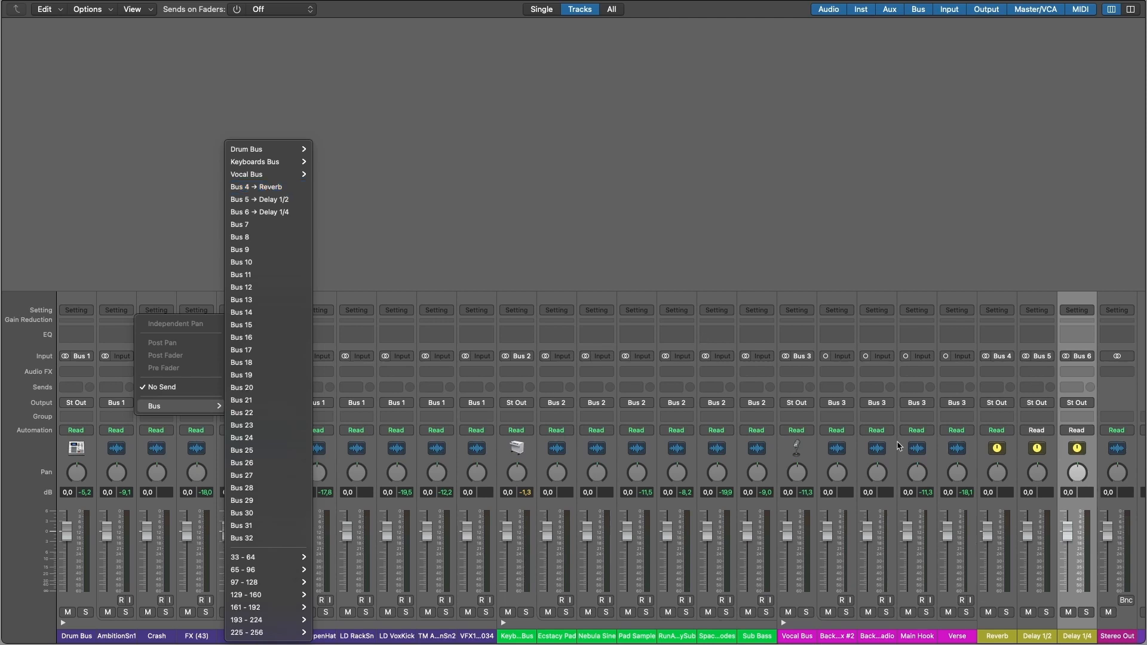
left_click(1003, 634)
left_click(1003, 634)
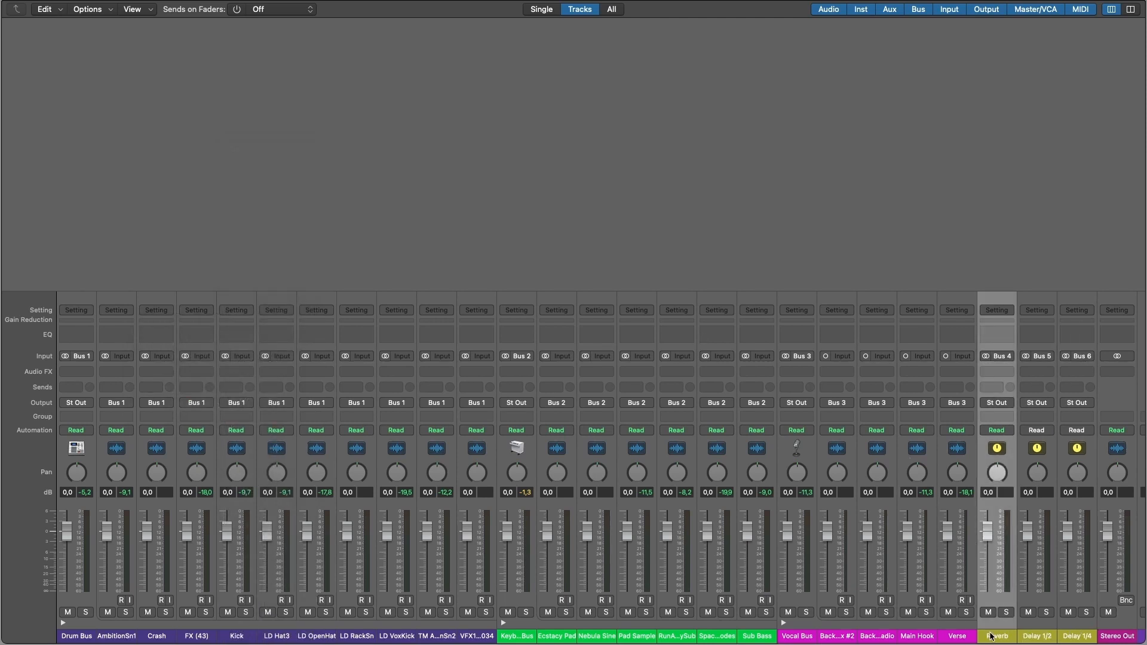
Recolor the Reverb, Delay 1/2 and Delay 1/4 channel strips together with the bright golden-orange swatch.
left_click(1077, 635, "shift")
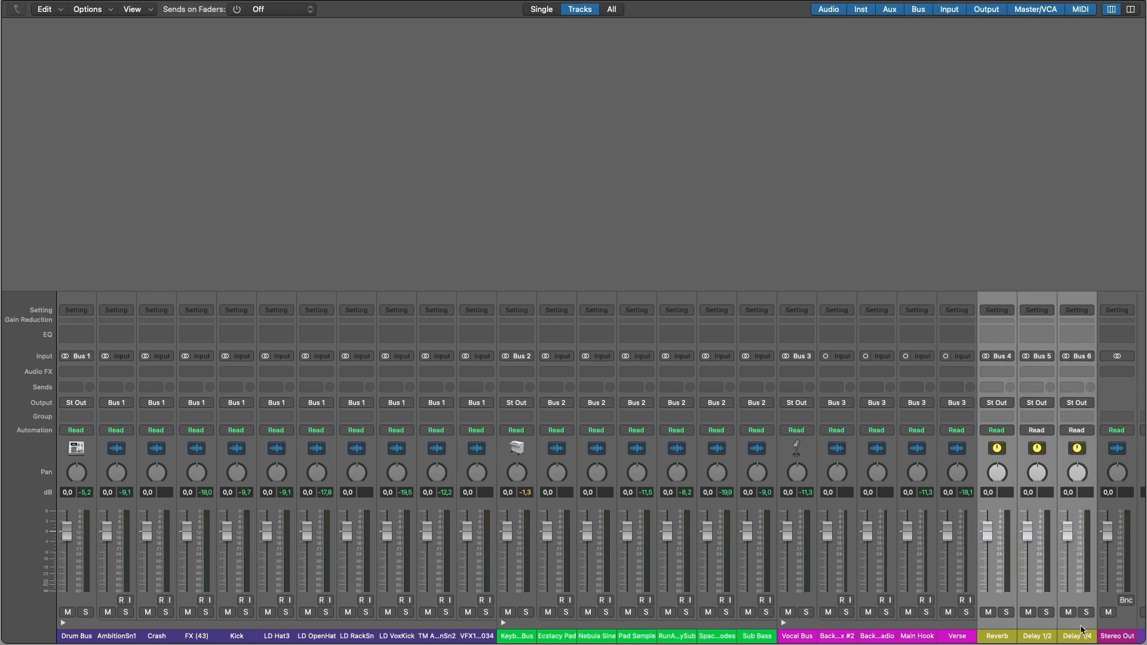
right_click(1081, 629)
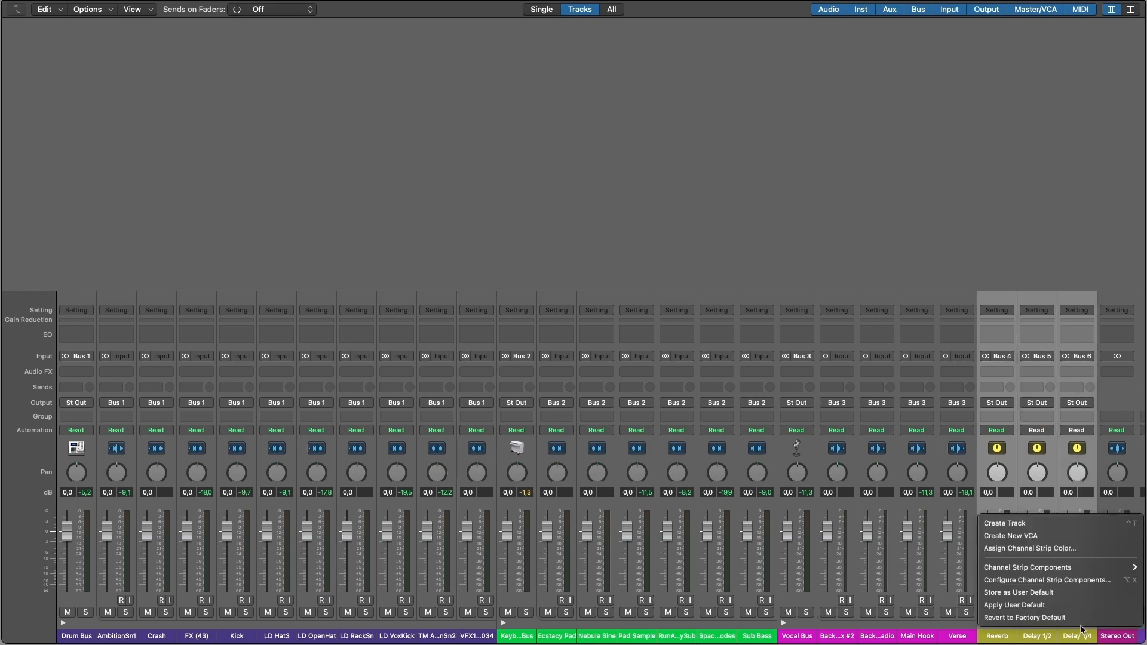
left_click(1016, 549)
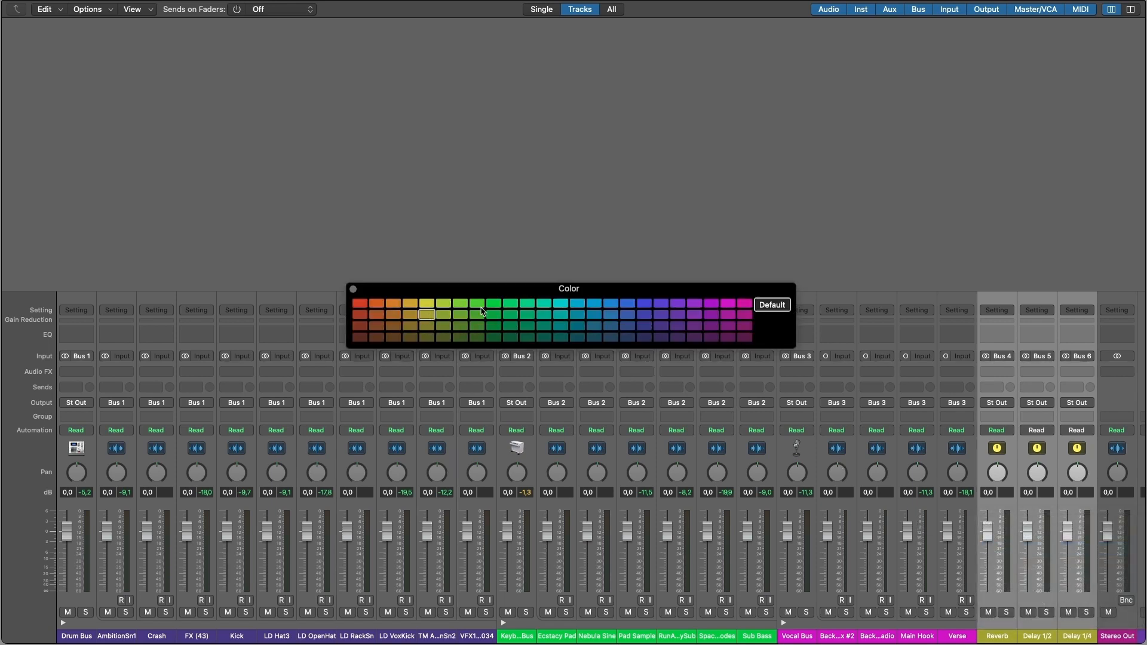
left_click(416, 307)
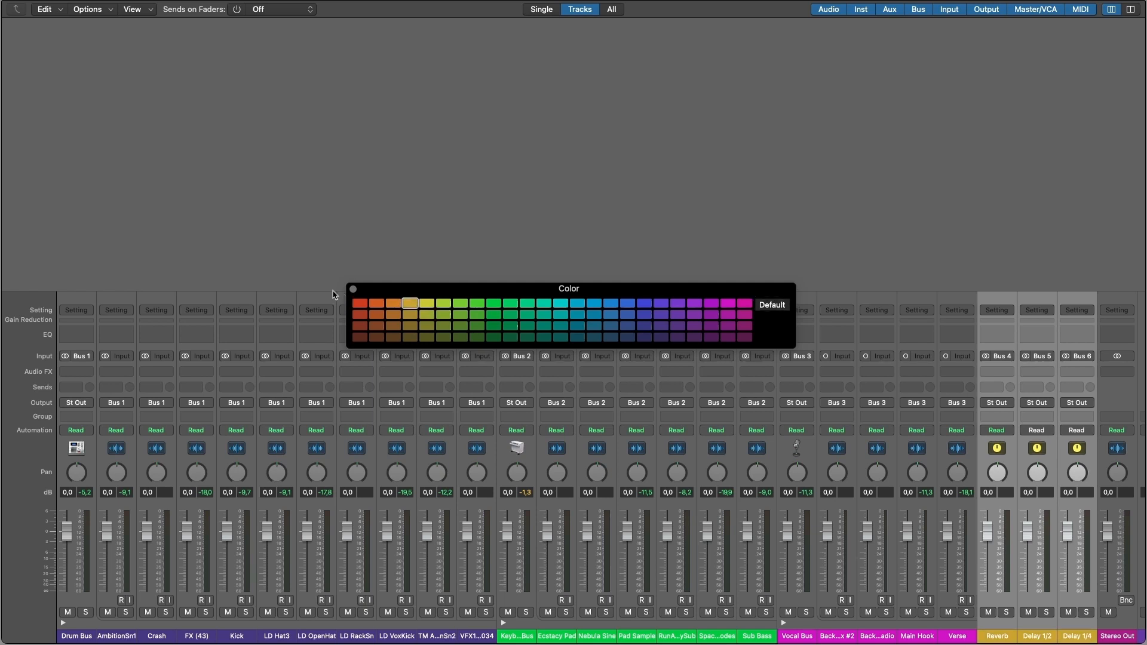
left_click(353, 289)
left_click(527, 280)
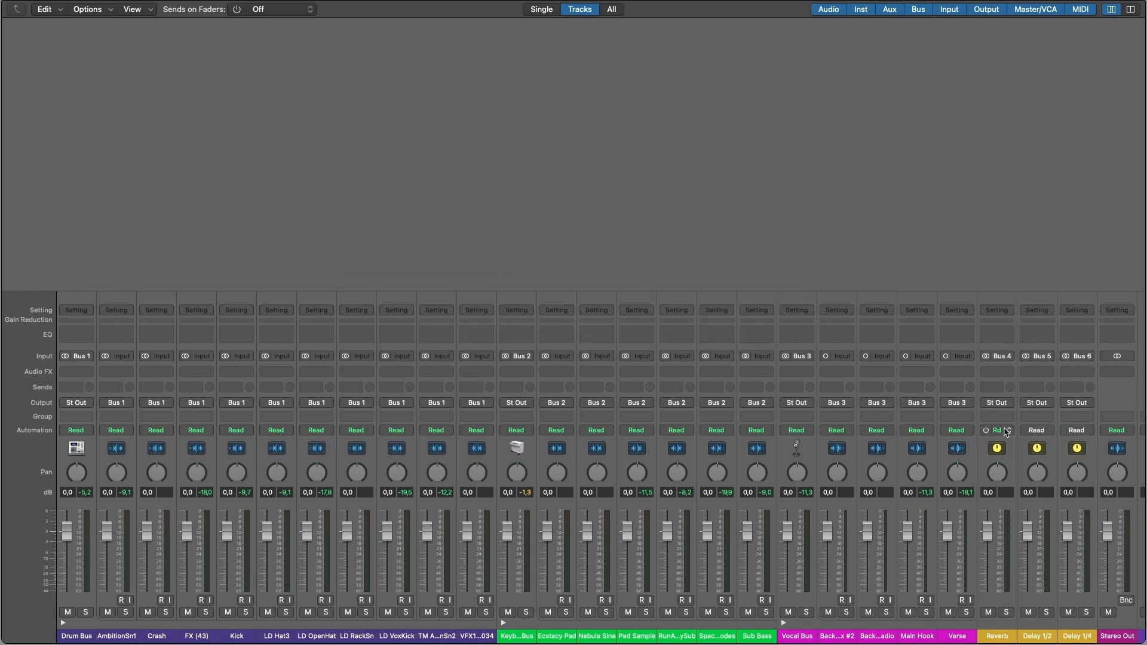
key("space")
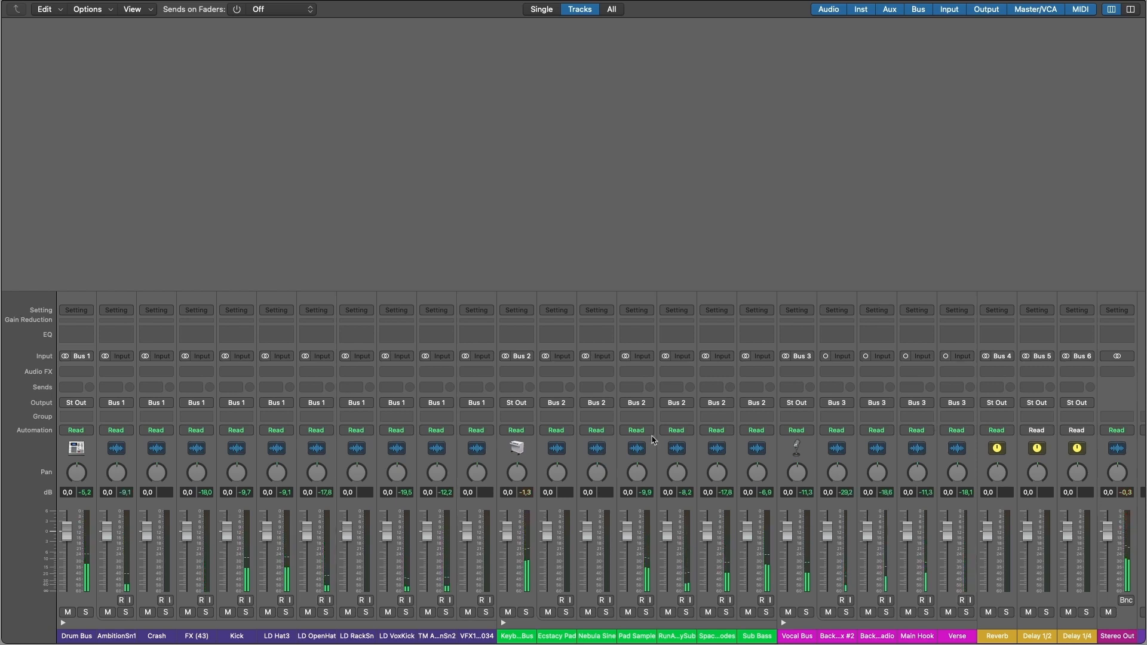
left_click(110, 387)
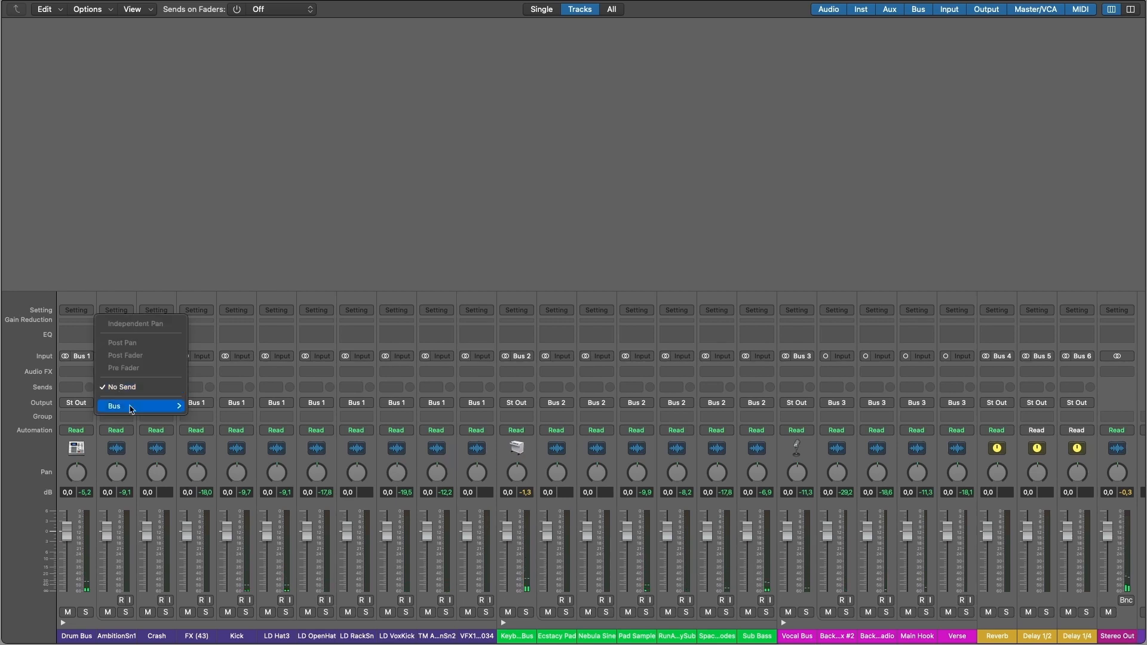
left_click(499, 169)
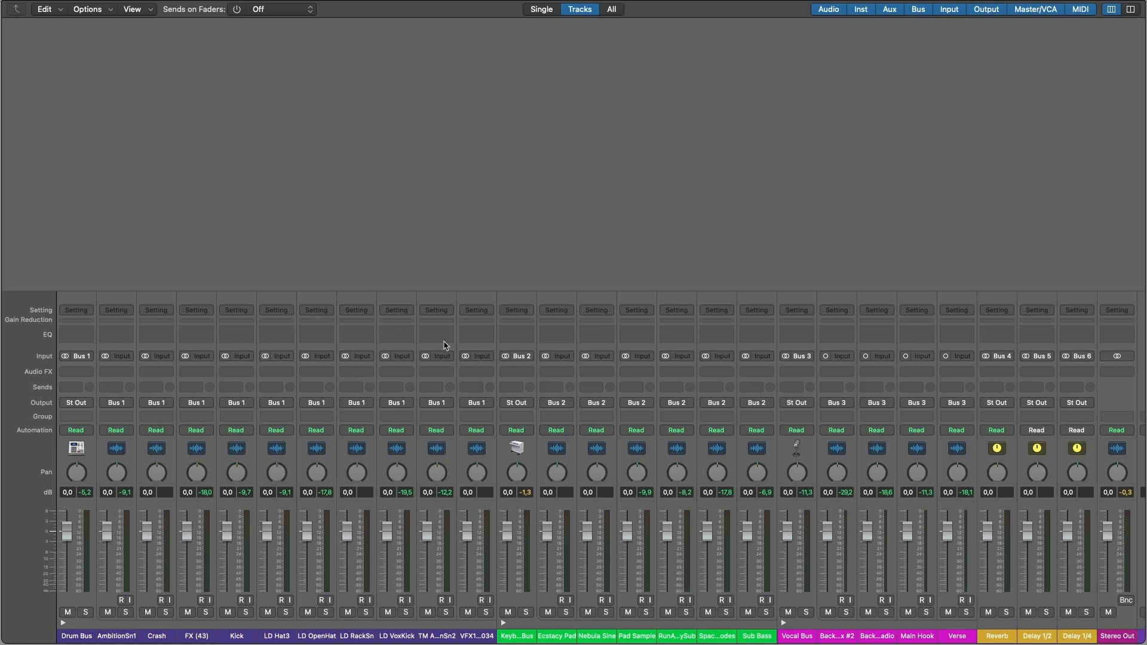
left_click(477, 372)
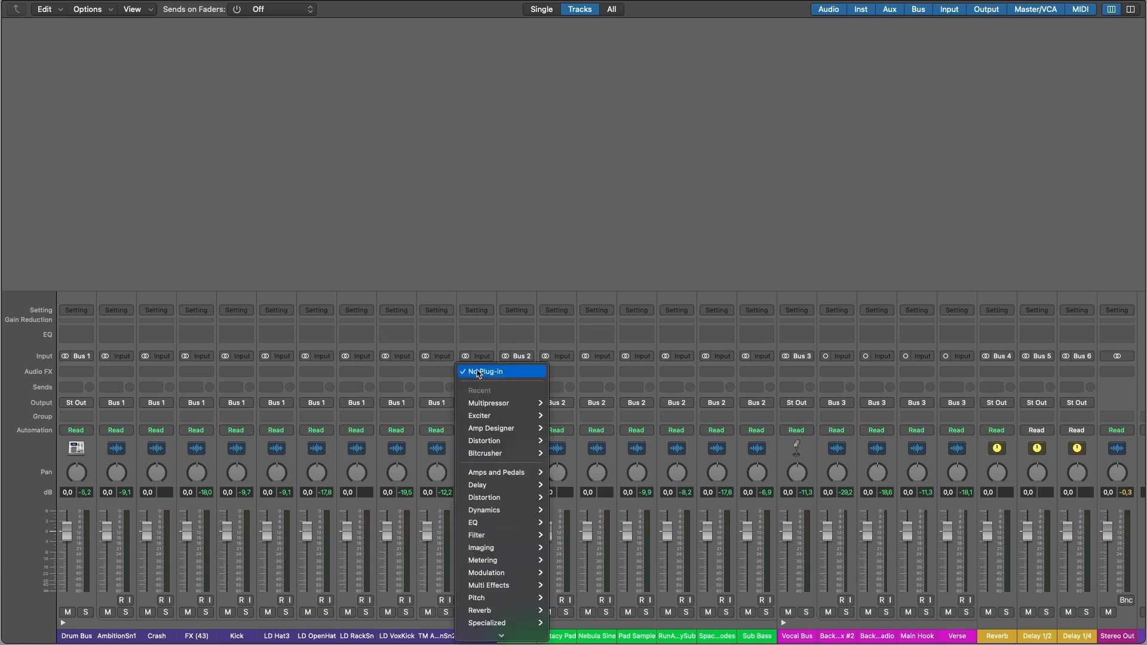
left_click(469, 239)
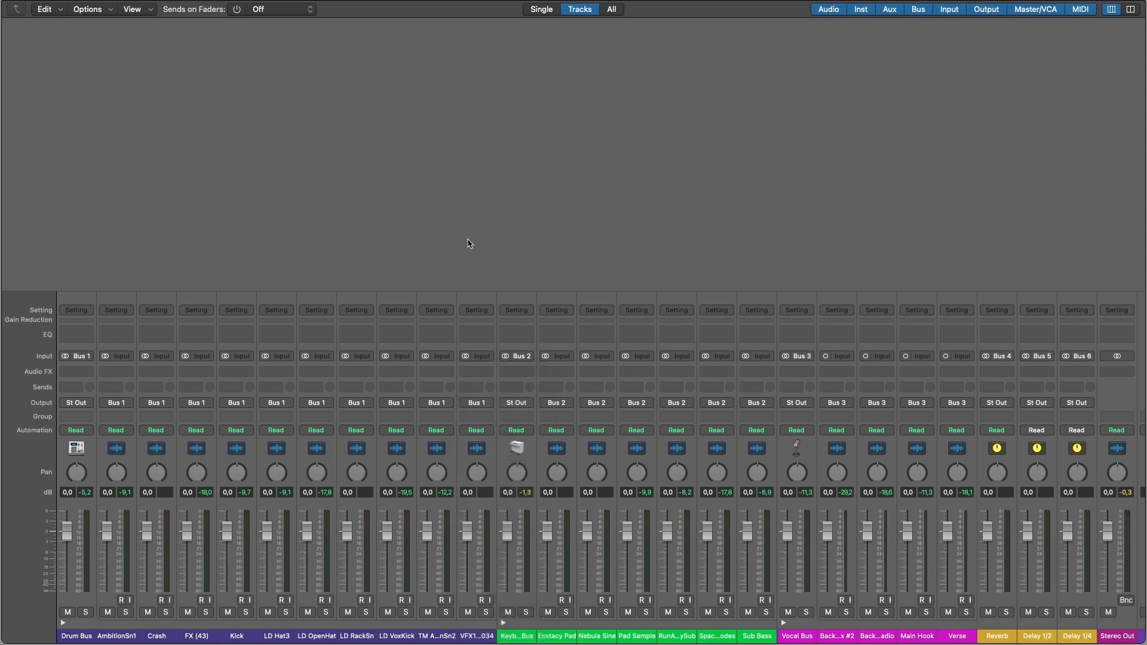
Add a send to Bus 4 (Reverb) on the VFX1 Downlifter 034 channel.
left_click(473, 386)
mouse_move(484, 409)
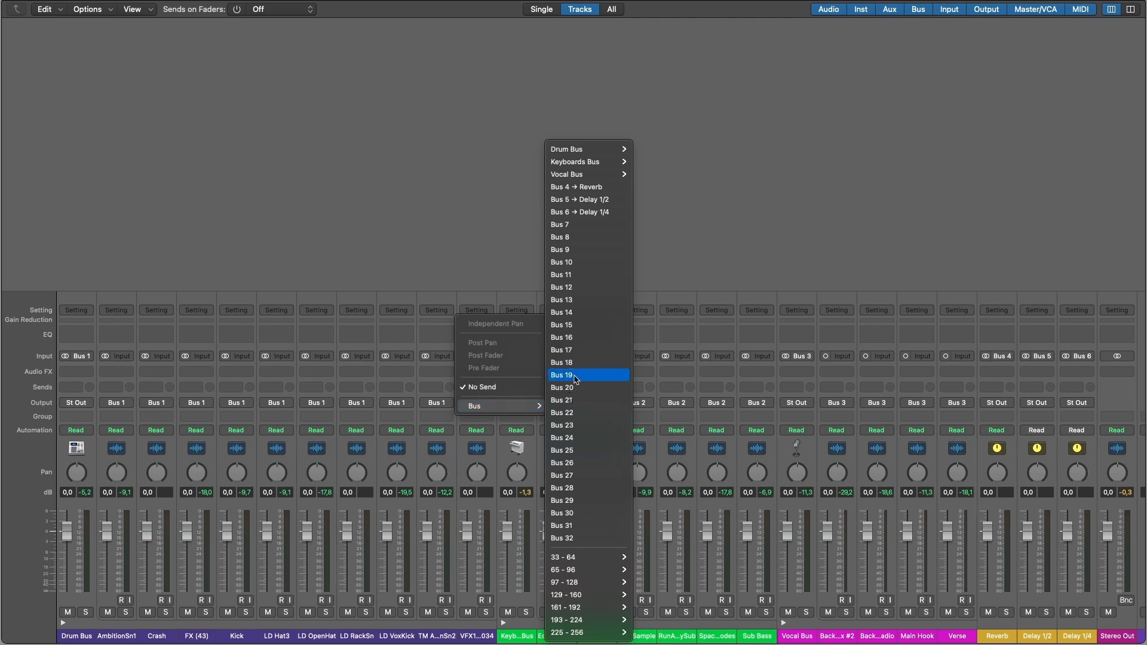
left_click(588, 191)
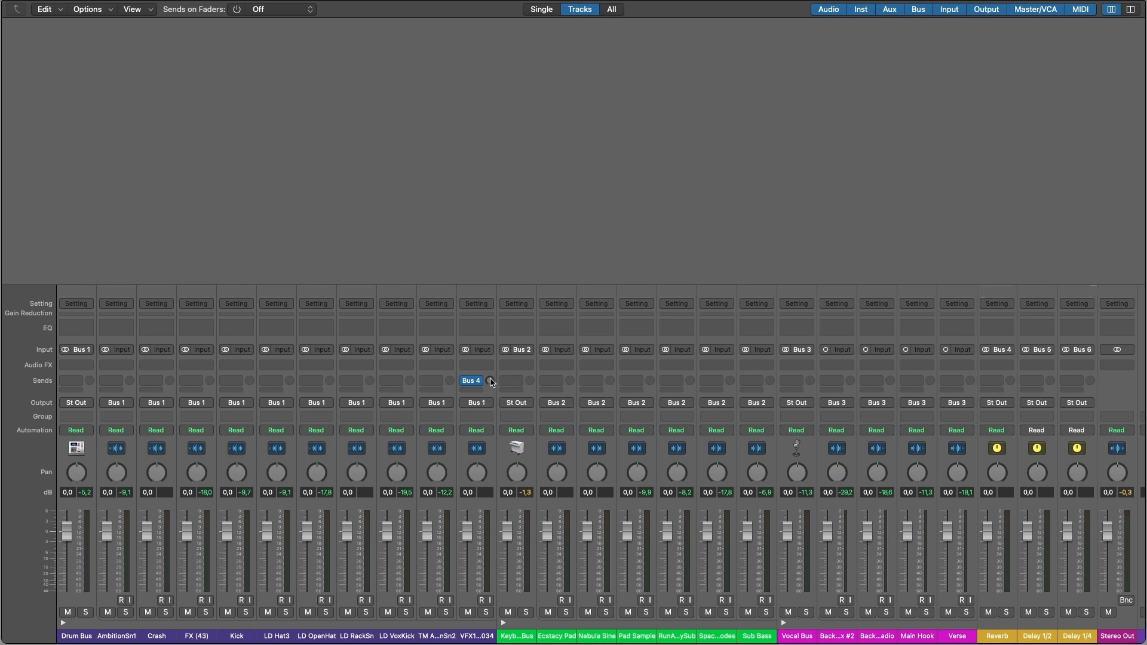
key("super+space")
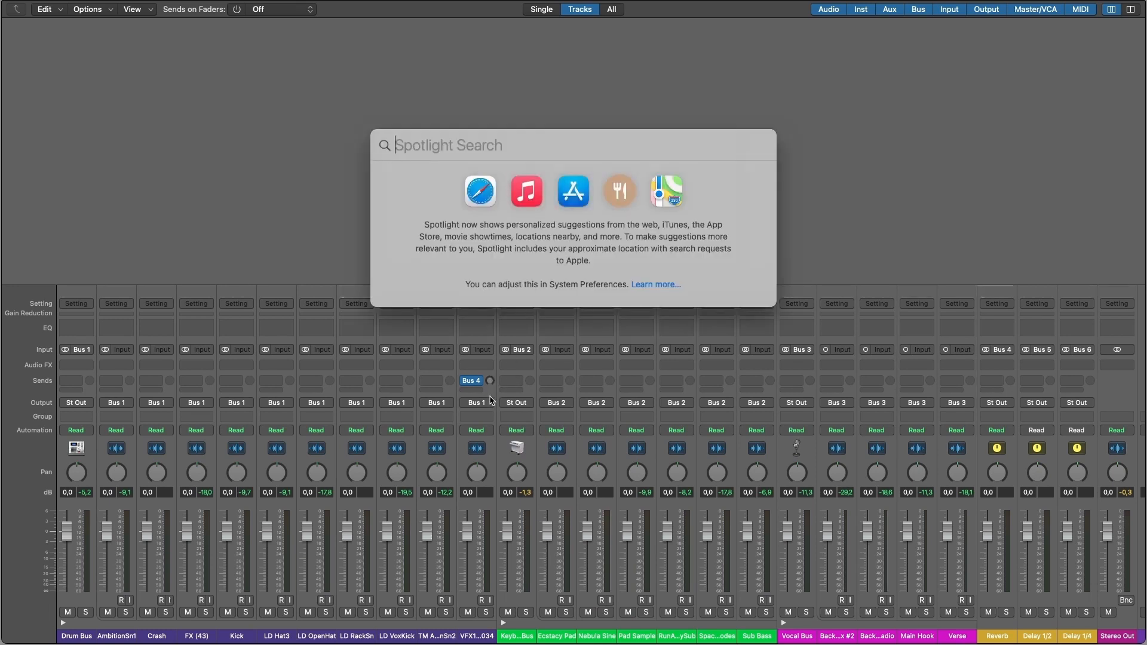
key("Escape")
Raise the VFX1 Downlifter channel's reverb send to about -5.5 dB during playback, and remove the send.
key("space")
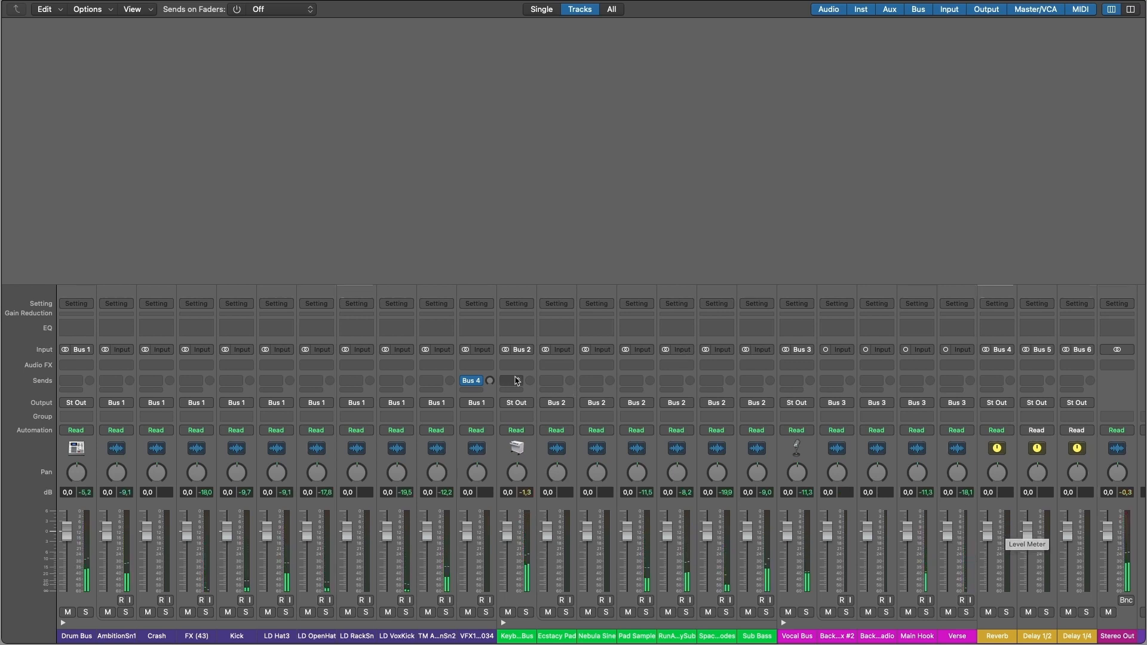
left_click_drag(490, 383, 494, 335)
key("space")
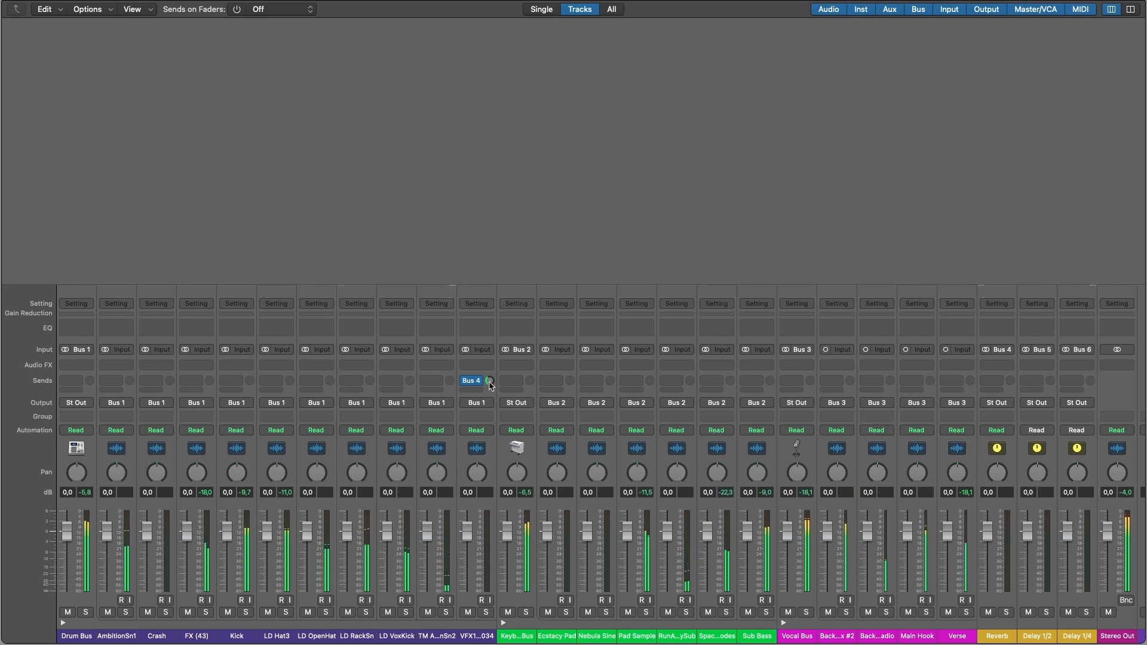
left_click_drag(489, 385, 490, 373)
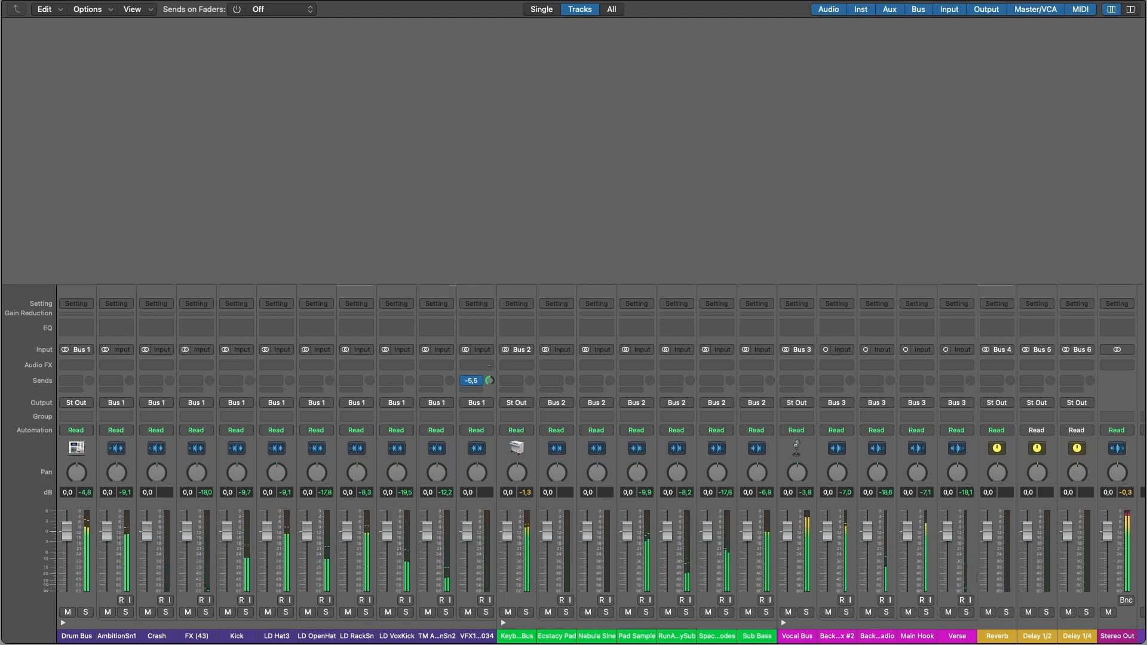
left_click(478, 382)
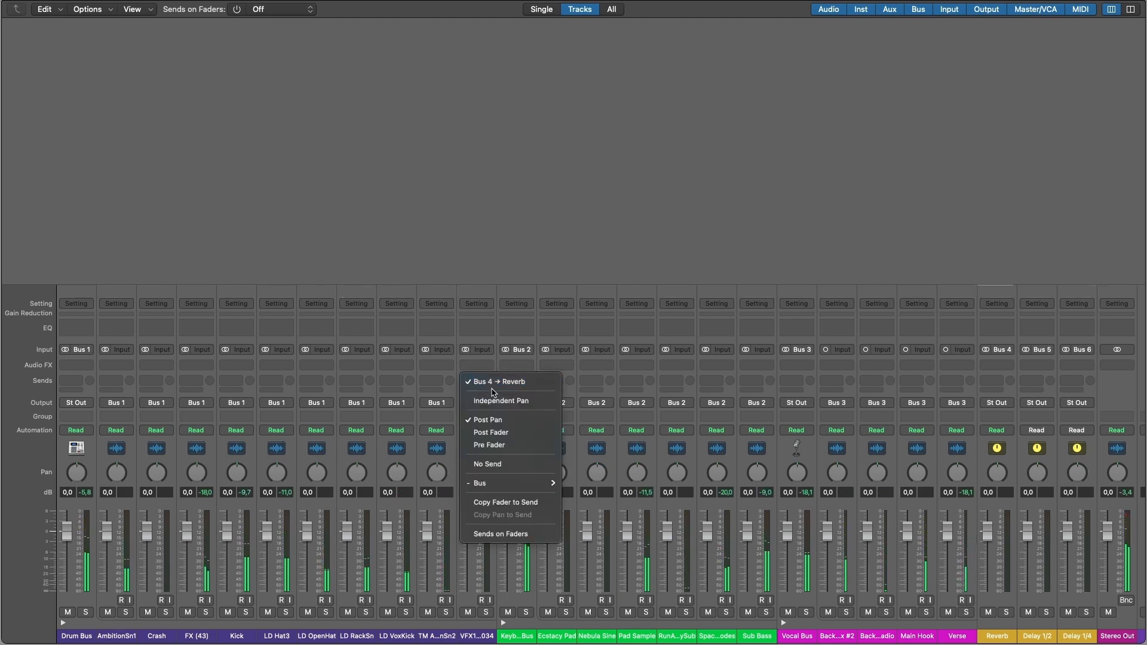
left_click(487, 464)
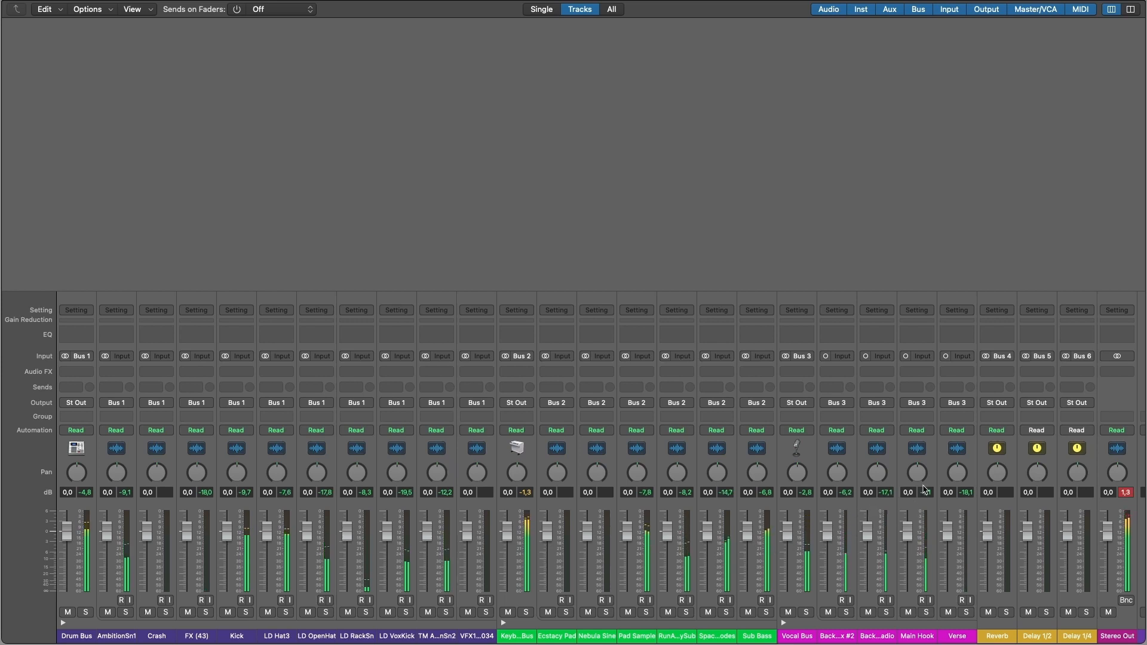
Add a send to Bus 4 (Reverb) on the Main Hook channel.
left_click(916, 387)
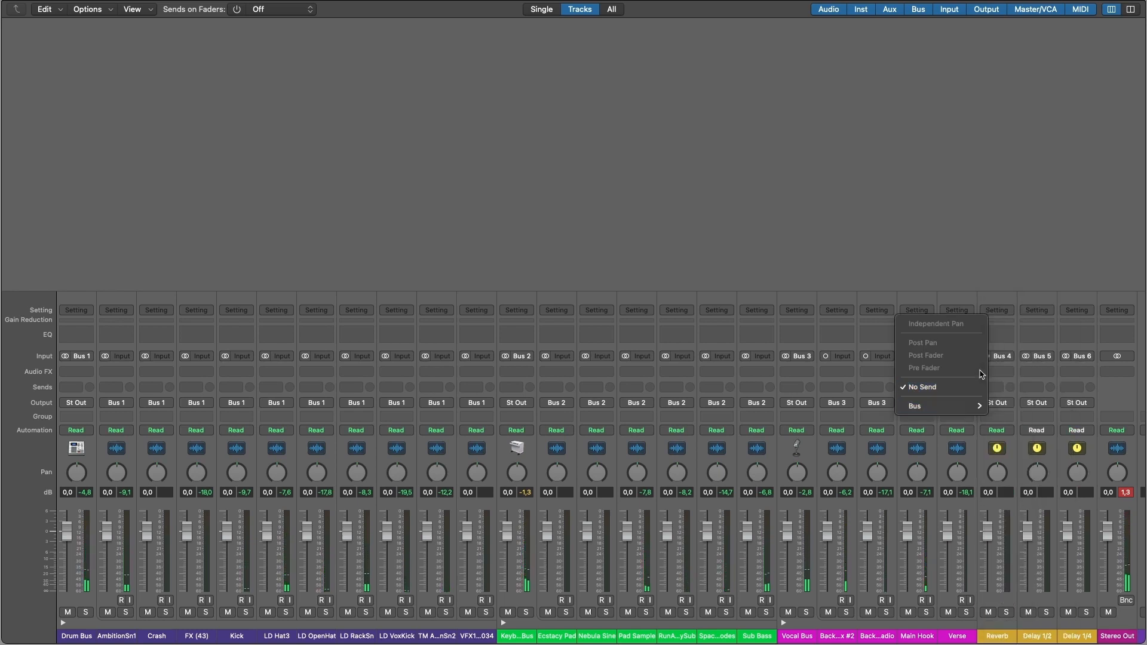
mouse_move(975, 407)
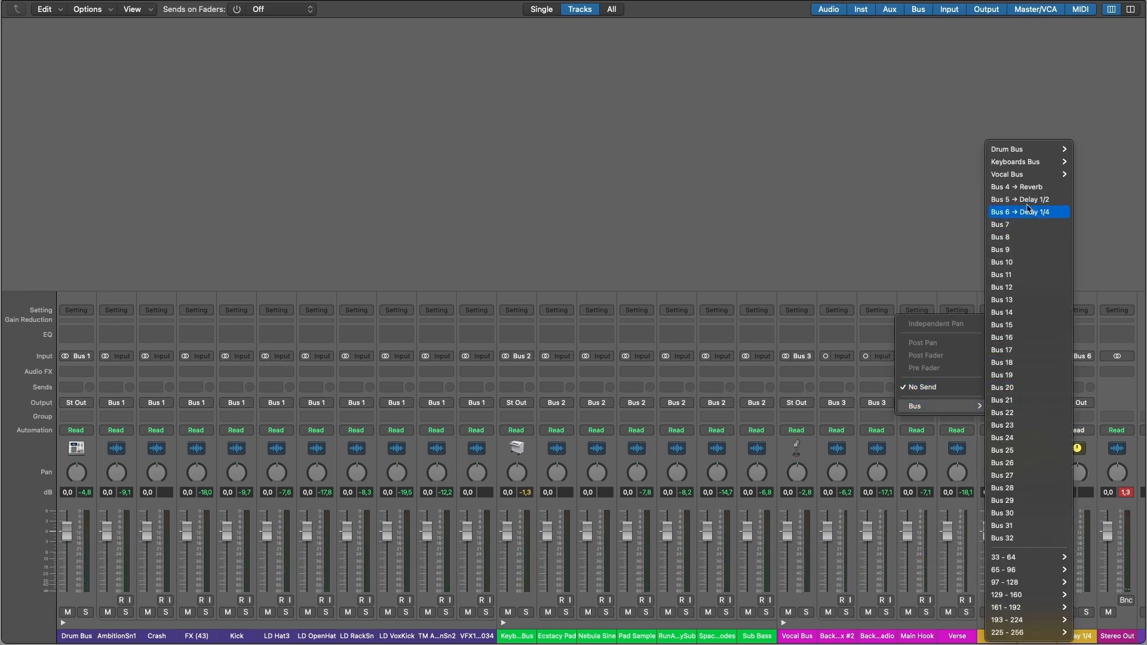
left_click(1018, 187)
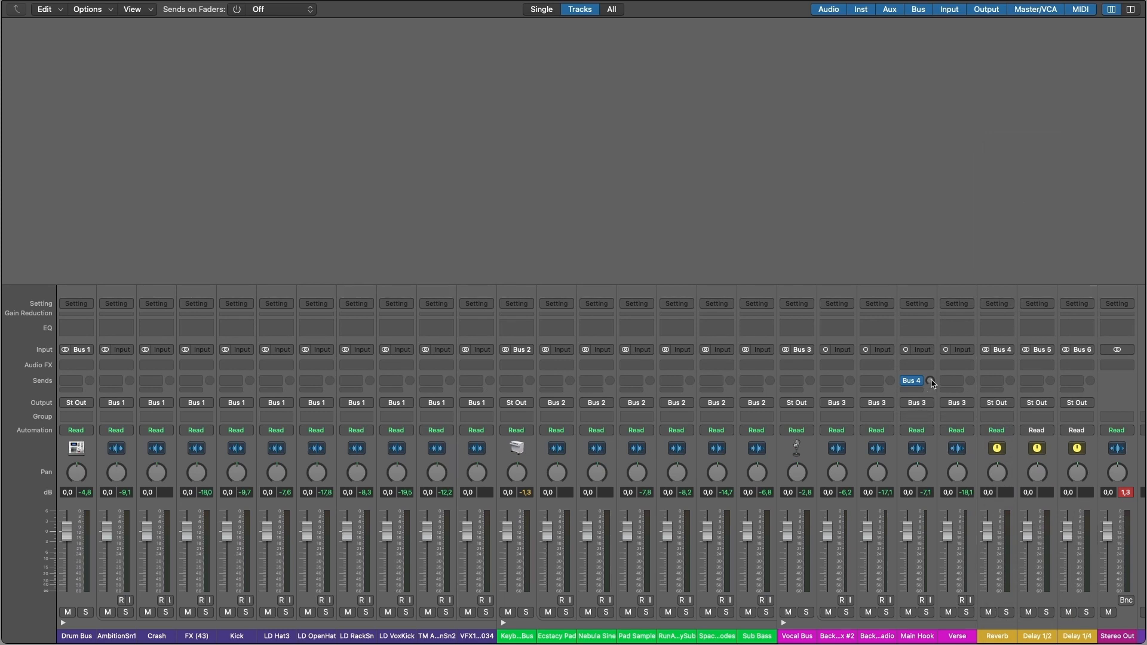
Adjust the Main Hook channel's reverb send level while playing the song, and remove the send.
key("space")
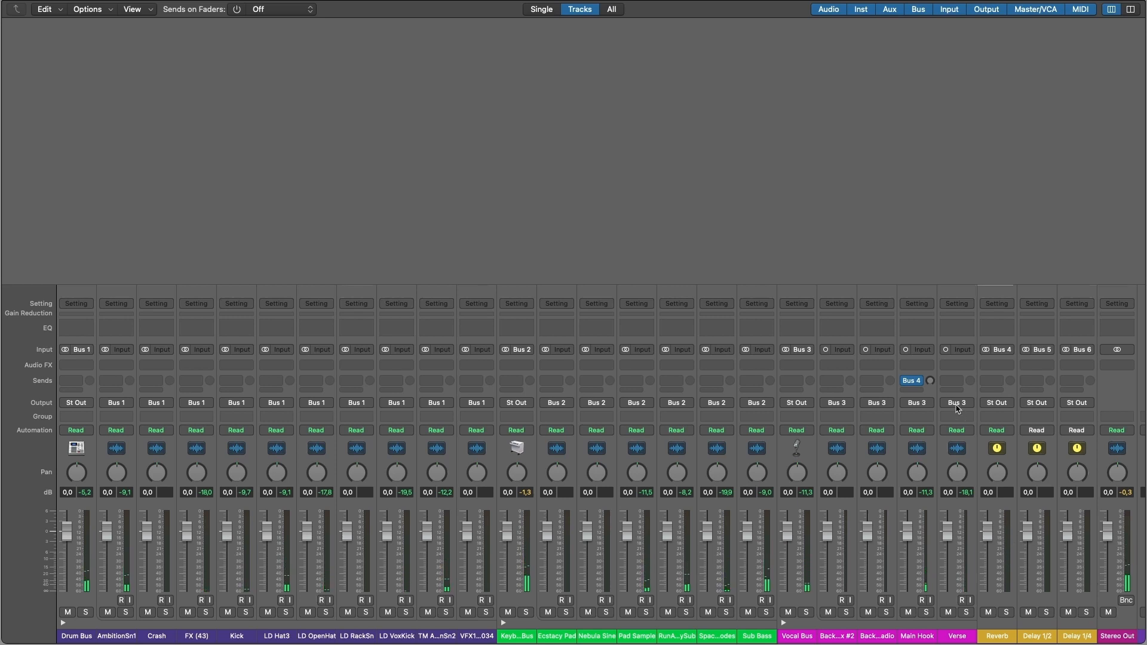
left_click_drag(930, 384, 930, 406)
left_click_drag(922, 347, 922, 345)
key("space")
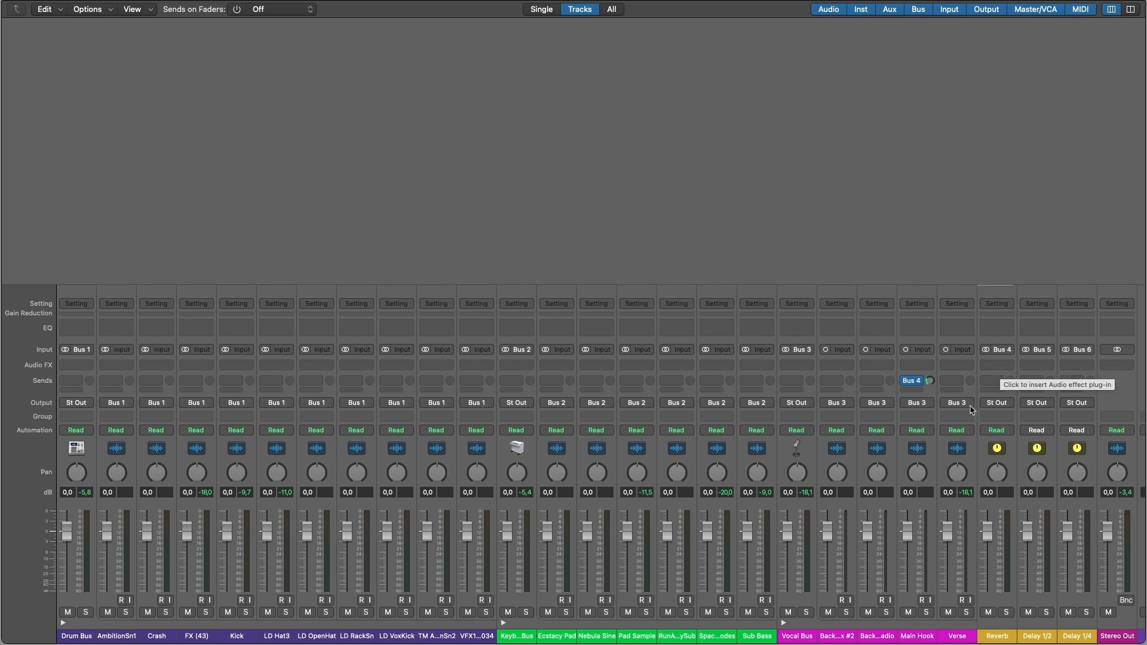
left_click(920, 381)
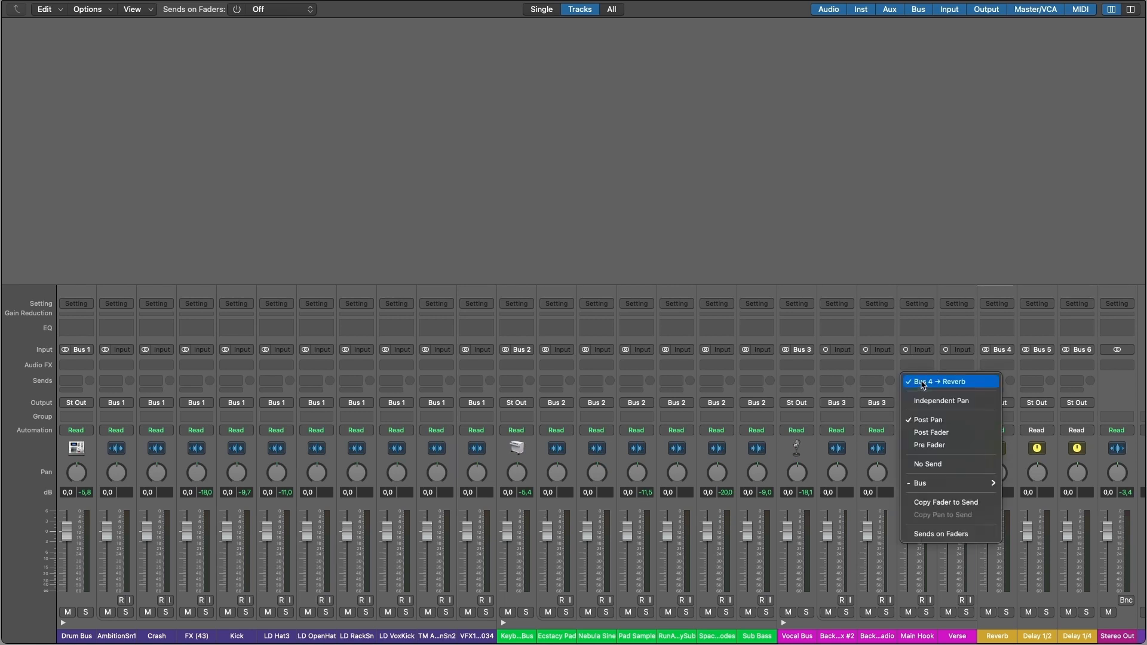
left_click(928, 465)
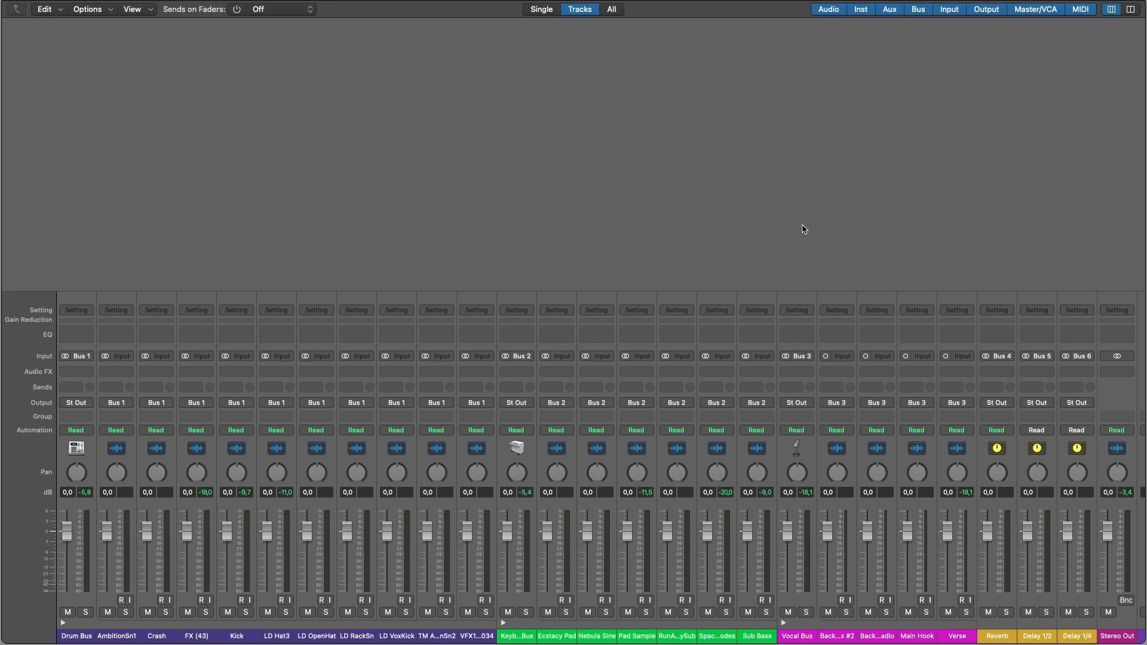
Extend the cycle range in the Tracks window to span the whole song, from bar 1 to bar 81.
left_click(353, 317)
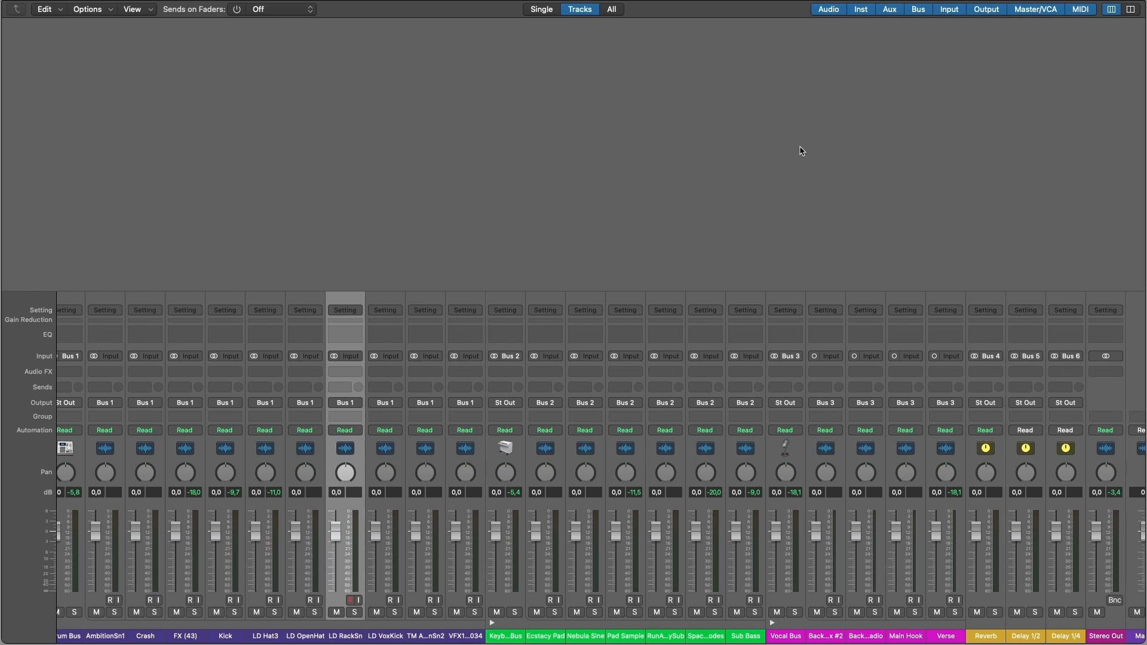
mouse_move(744, 4)
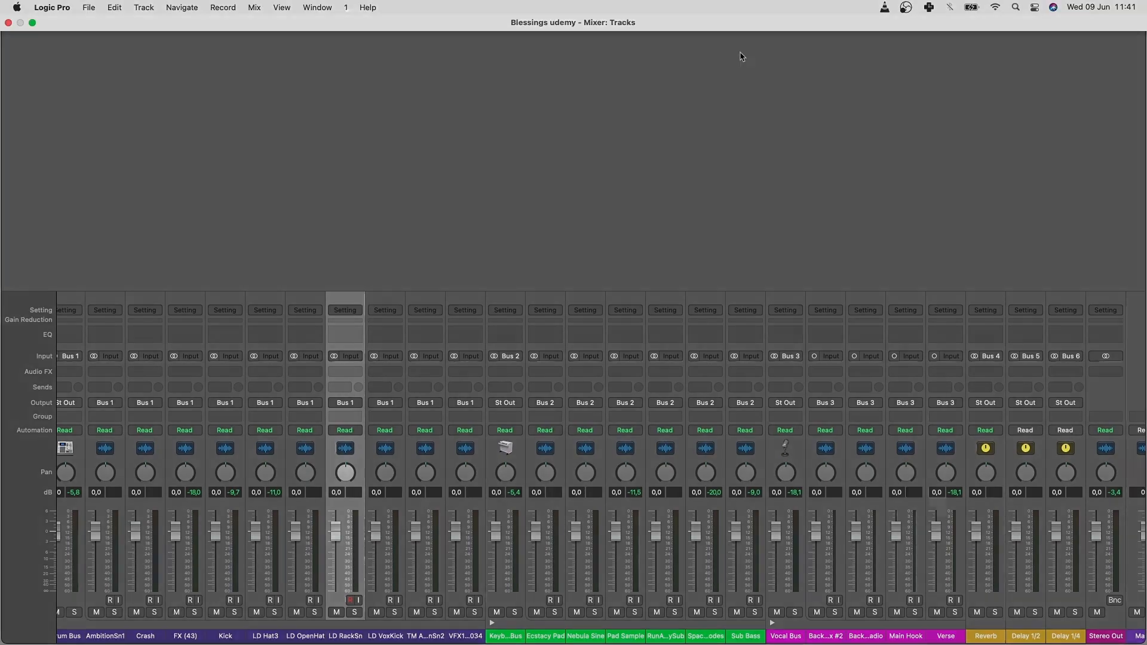
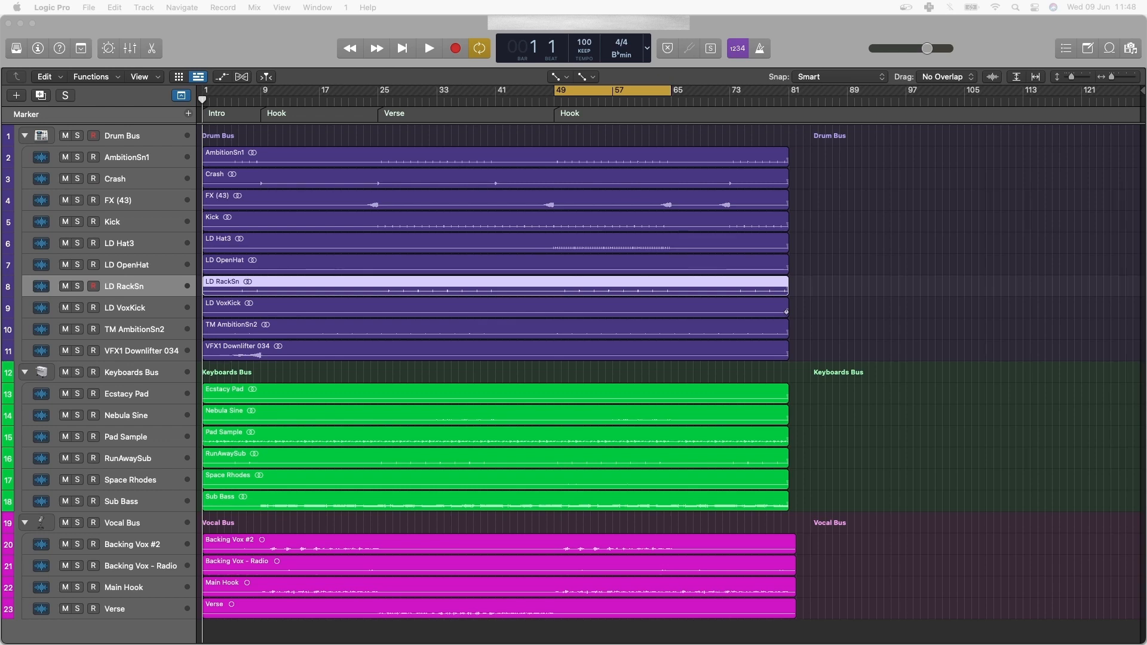
left_click_drag(556, 91, 203, 90)
left_click_drag(671, 90, 788, 91)
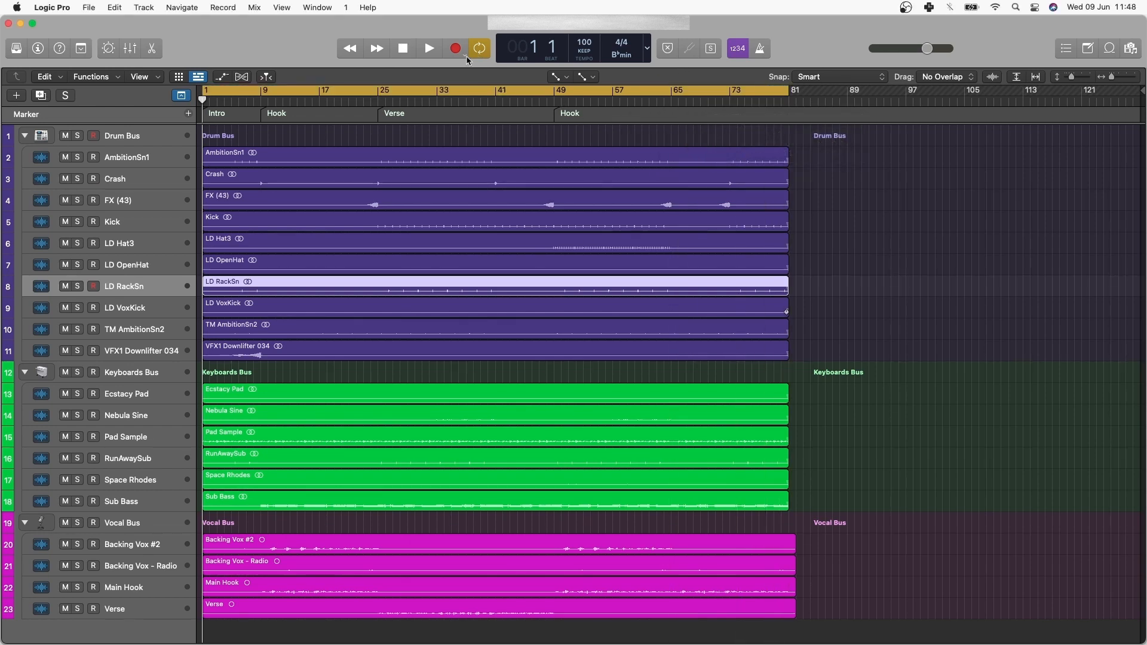
left_click(402, 51)
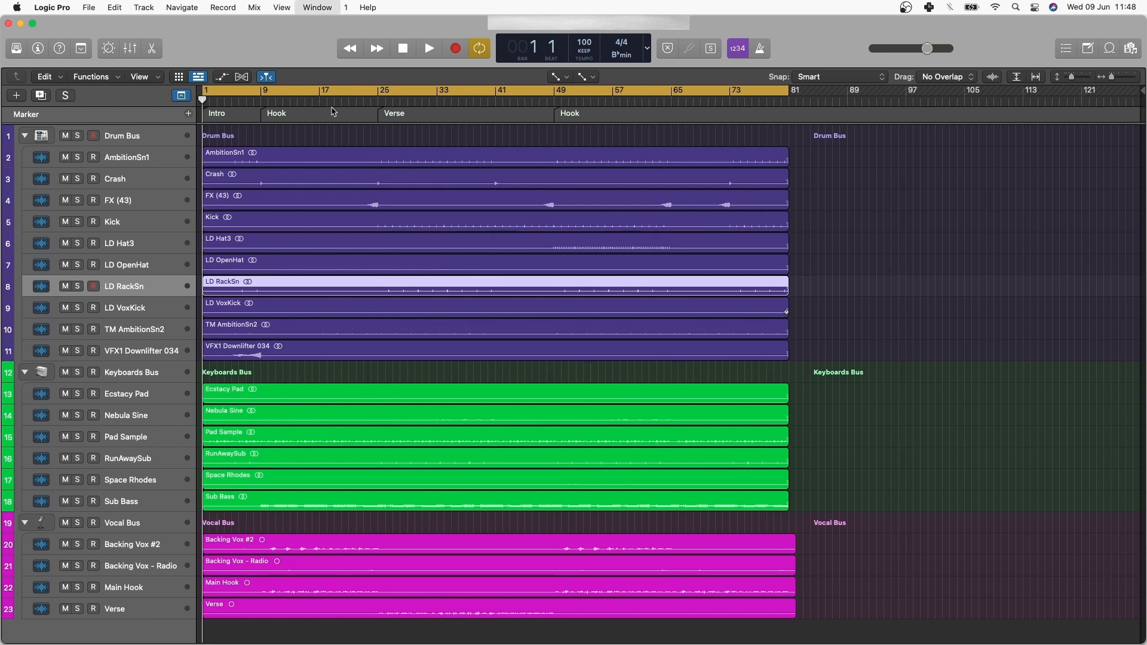
Play the song in the Mixer and lower the Pad Sample fader to -6.2 dB and the VFX1 Downlifter fader to -4.1 dB.
key("cmd+2")
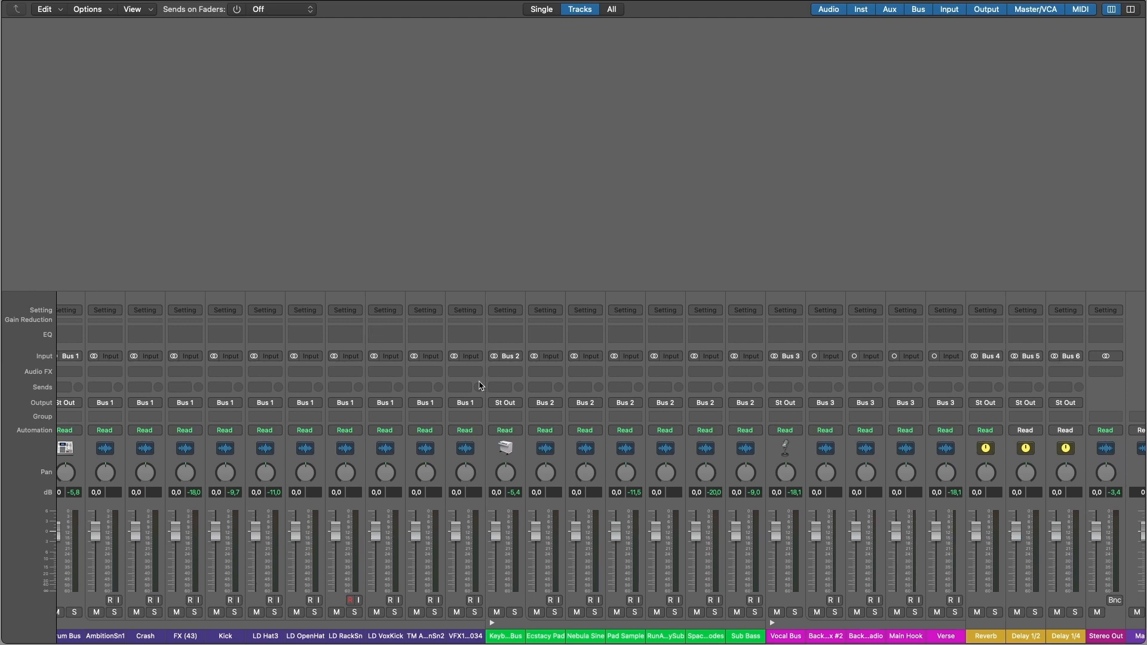
scroll(479, 385, "left", 2)
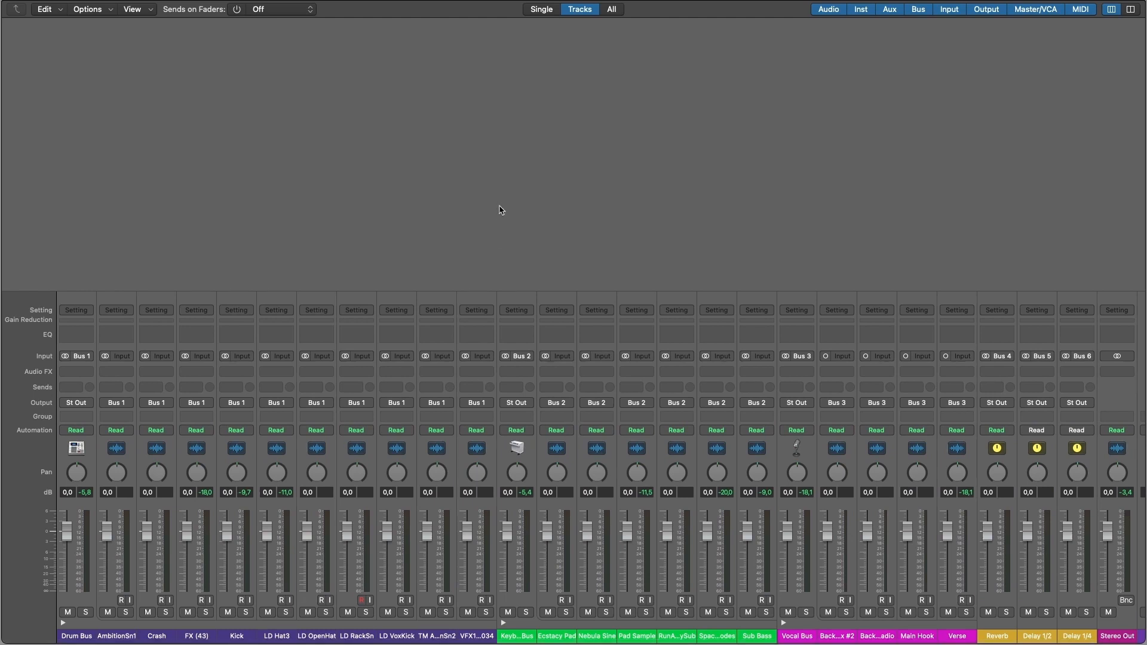
key("space")
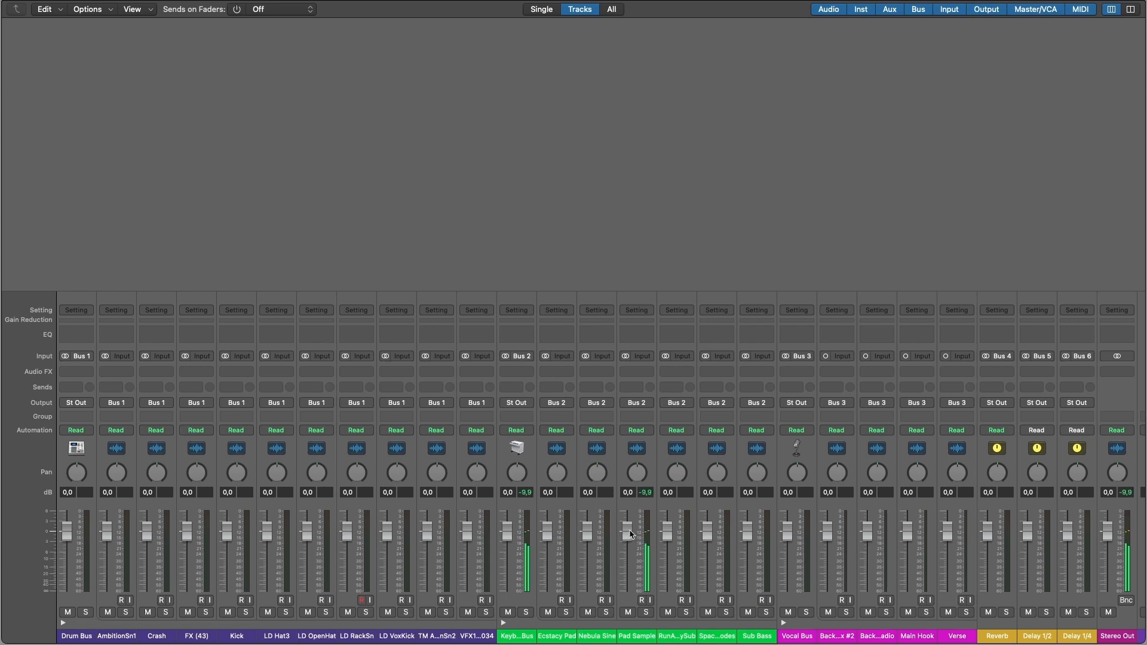
left_click_drag(630, 533, 630, 553)
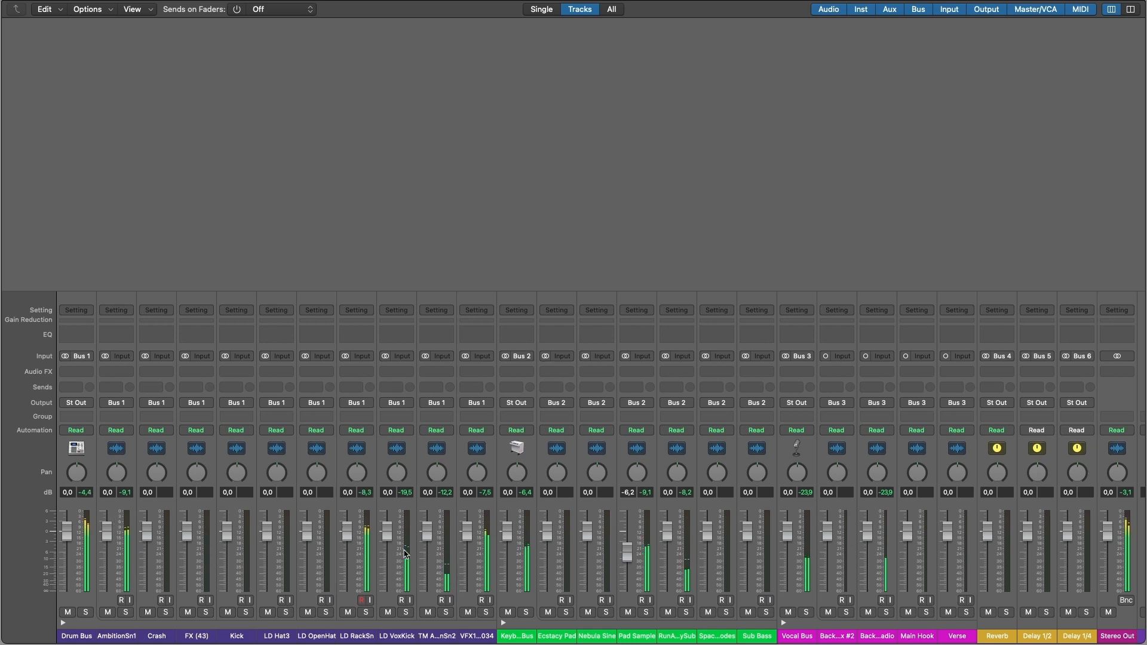
left_click_drag(467, 529, 471, 561)
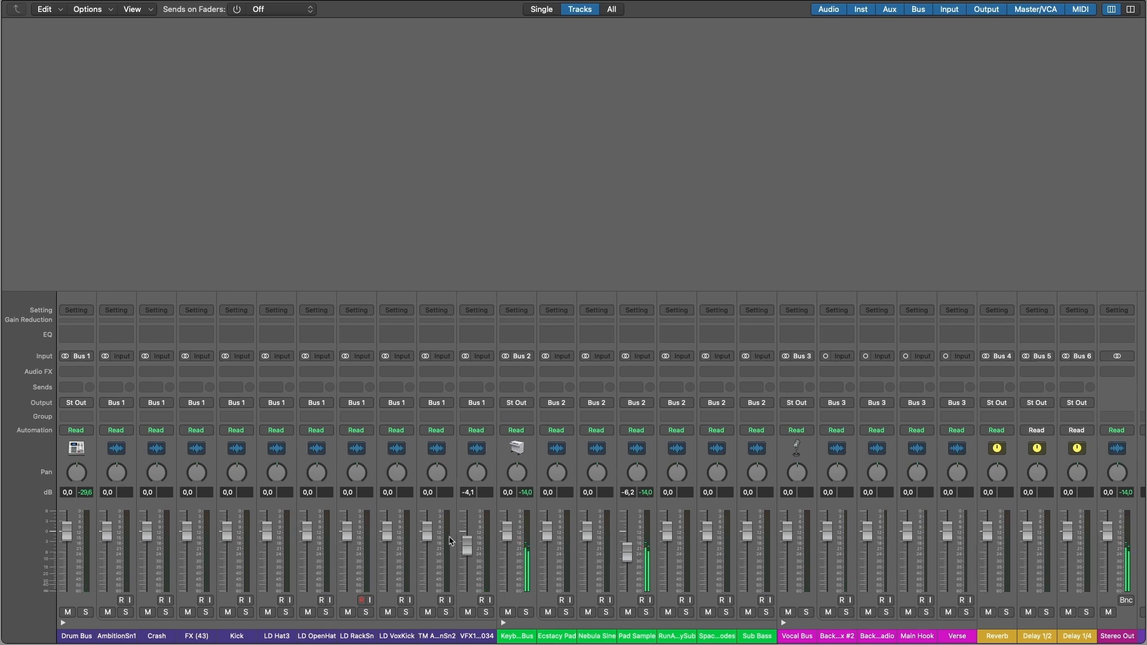
Lower VFX1 Downlifter to -9.0 dB, LD RackSn to -2.8 dB, AmbitionSn1 to -3.7 dB, LD VoxKick to -4.9 dB and Sub Bass to -6.8 dB.
left_click_drag(476, 546, 476, 556)
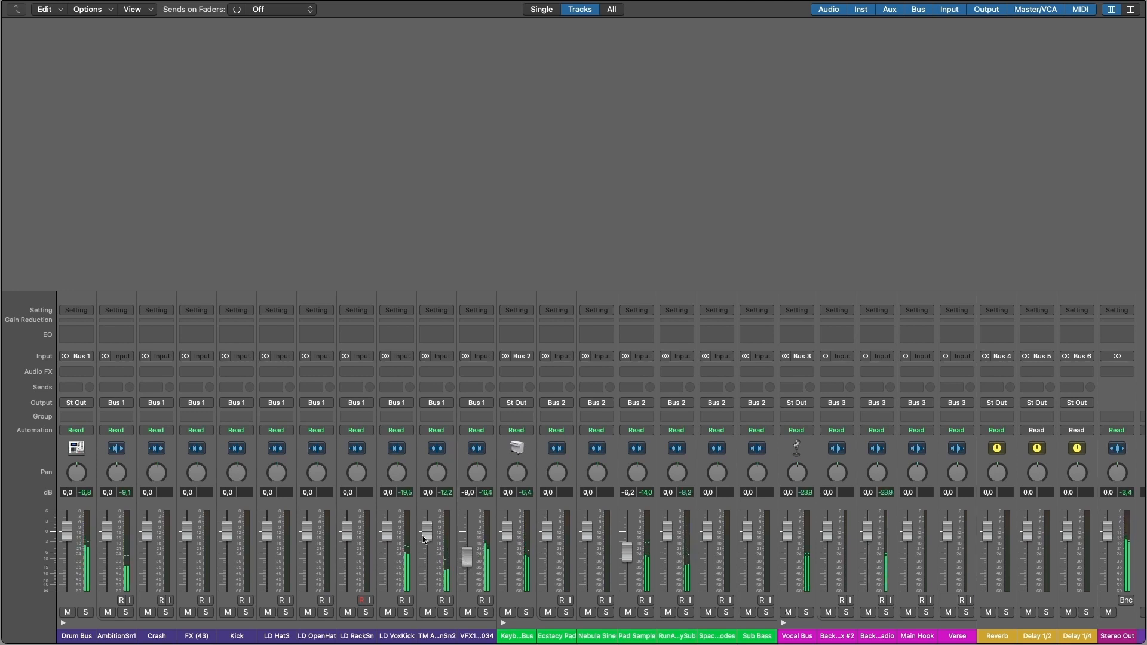
left_click_drag(346, 531, 345, 556)
left_click_drag(106, 534, 107, 544)
left_click_drag(387, 530, 387, 546)
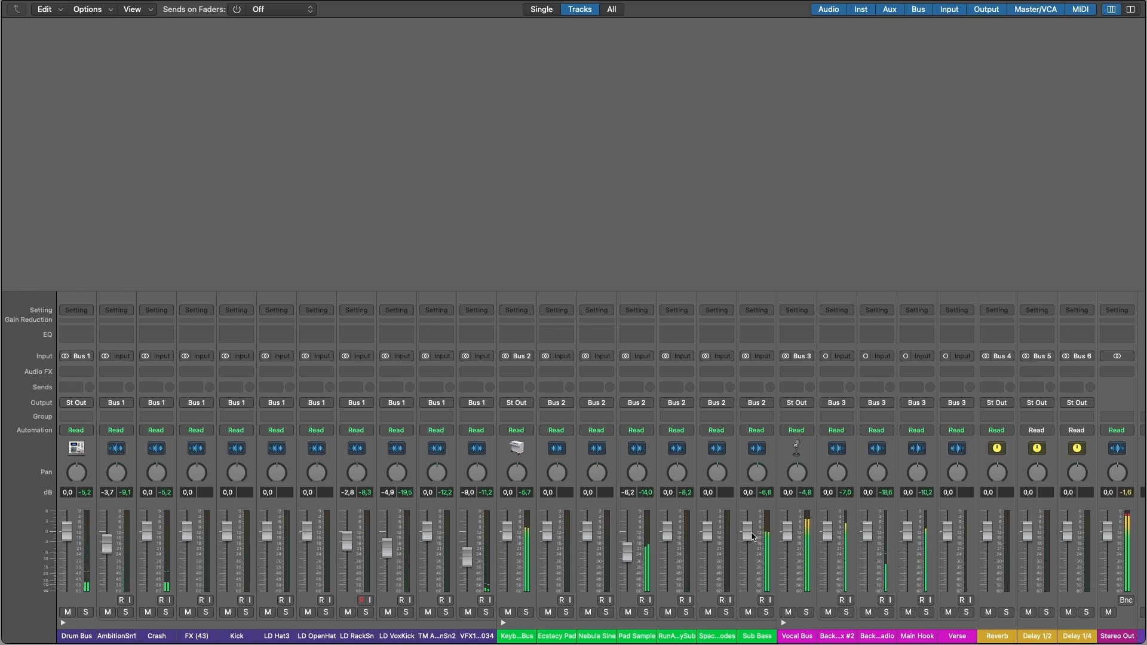
left_click_drag(747, 529, 747, 554)
Set Backing Vox #2 to -3.9 dB and pan +21, Main Hook to -2.7 dB, and Backing Vox - Radio to -3.3 dB and pan -18.
left_click_drag(827, 530, 827, 540)
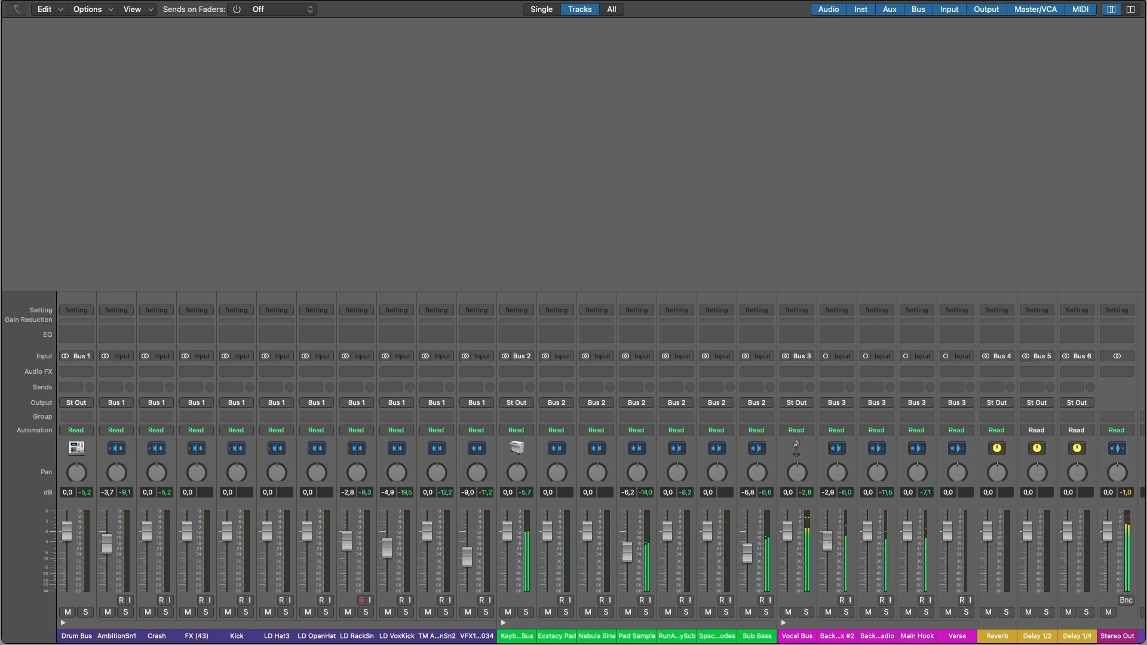
left_click_drag(906, 530, 906, 540)
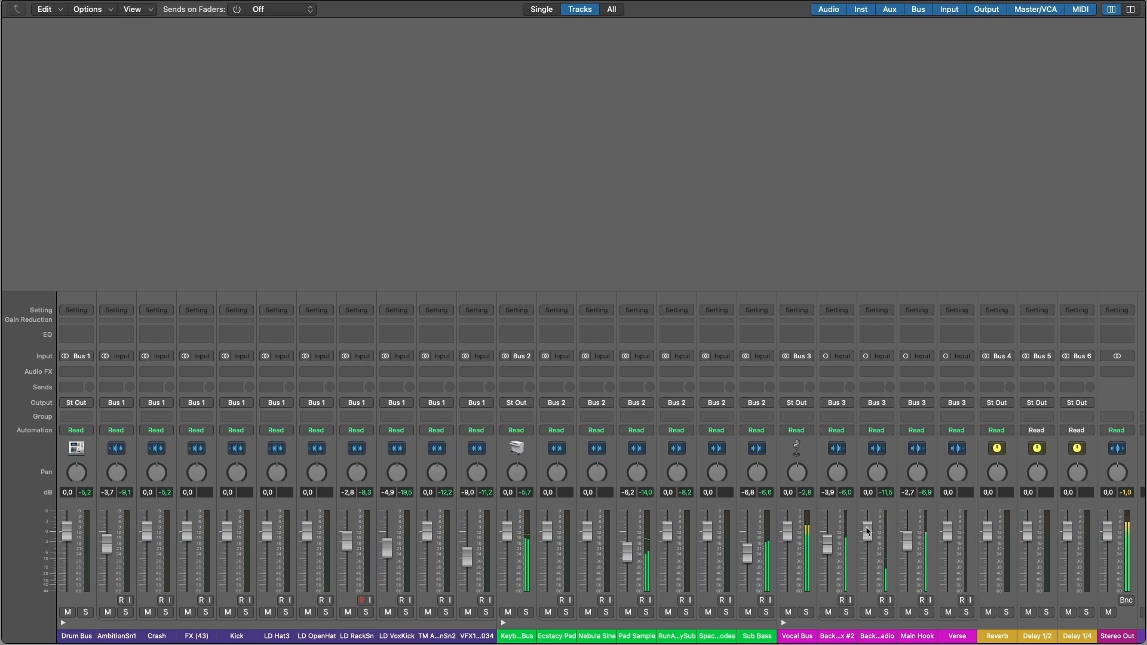
left_click_drag(868, 533, 868, 542)
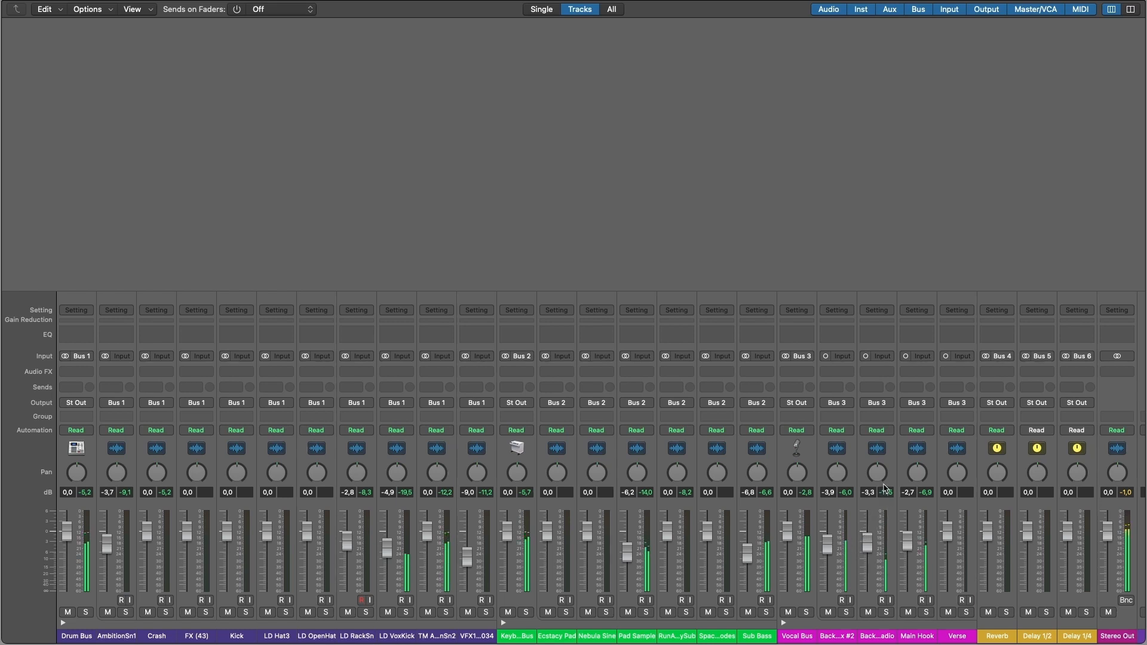
left_click_drag(876, 473, 876, 476)
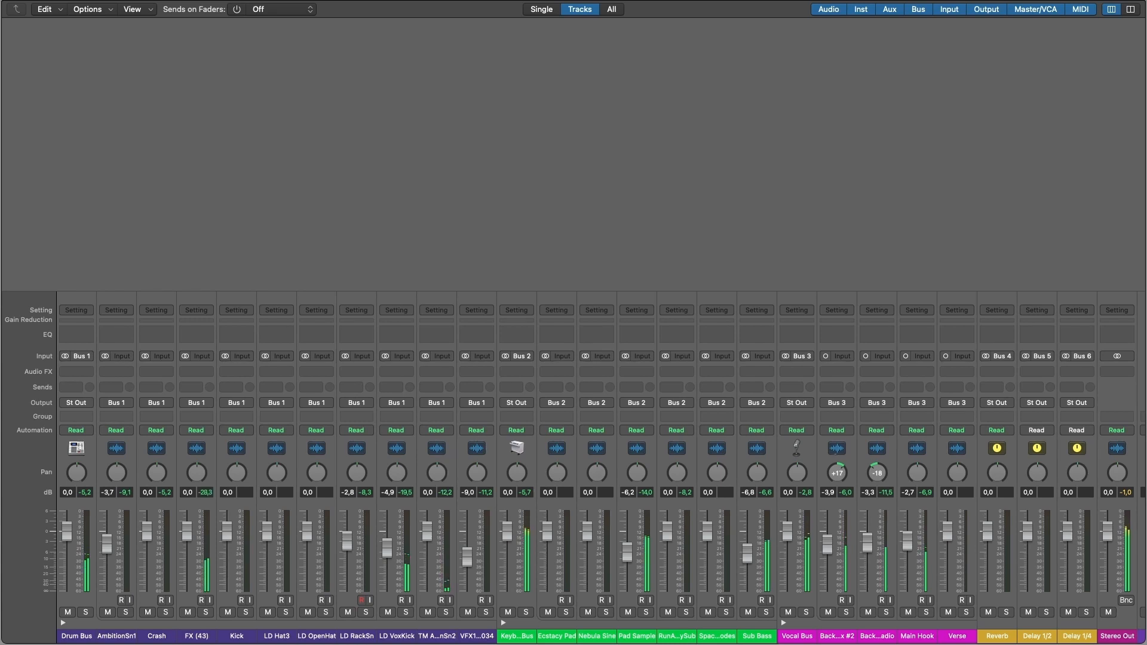
left_click_drag(837, 472, 836, 470)
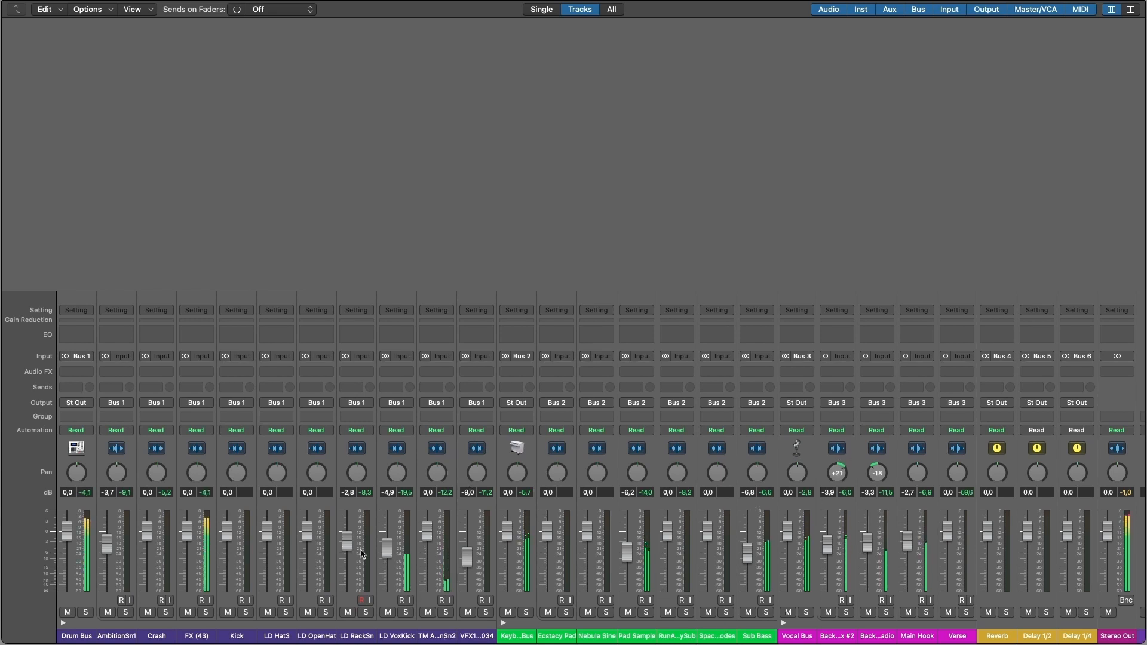
Lower the FX (43) fader to -4.4 dB, Crash to -3.9 dB and Verse to -0.2 dB.
left_click_drag(187, 529, 148, 544)
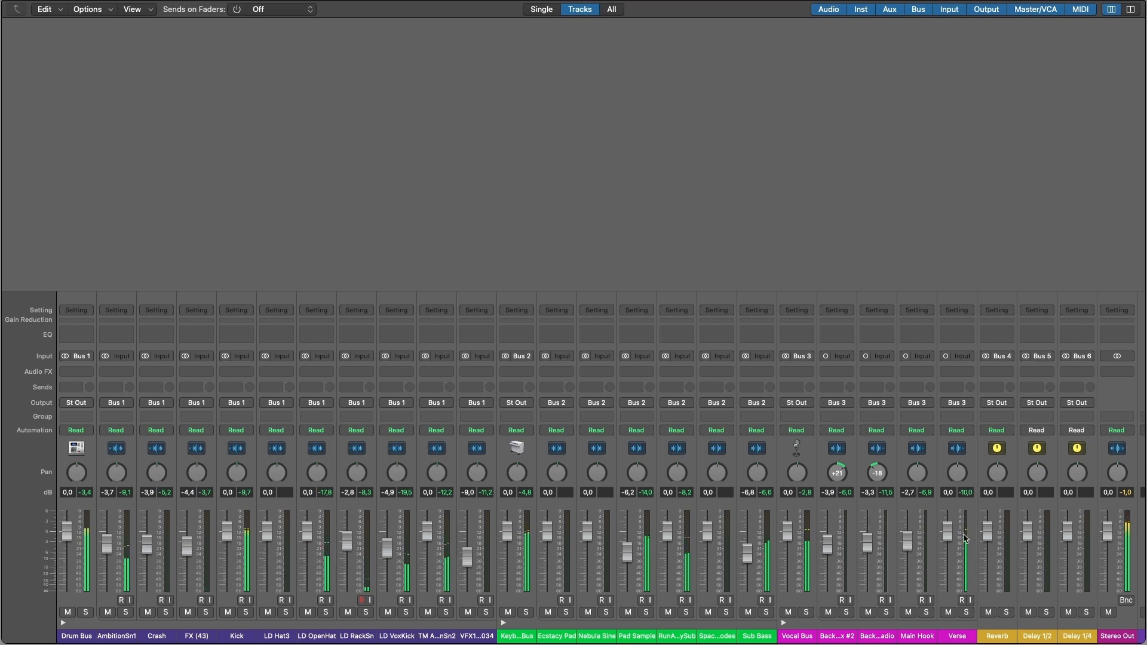
mouse_move(947, 530)
left_mouse_down()
mouse_move(947, 540)
mouse_move(949, 531)
left_mouse_up()
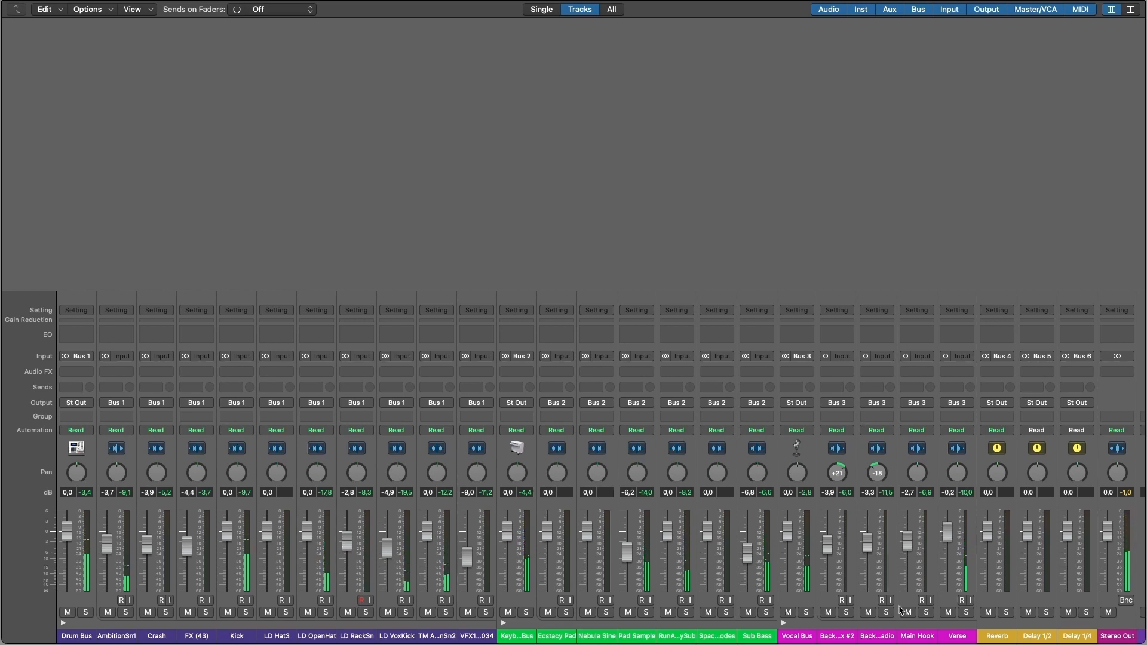
In the Tracks window, move Main Hook to first place in the Vocal Bus stack and Kick to first place in the Drum Bus stack.
key("super+2")
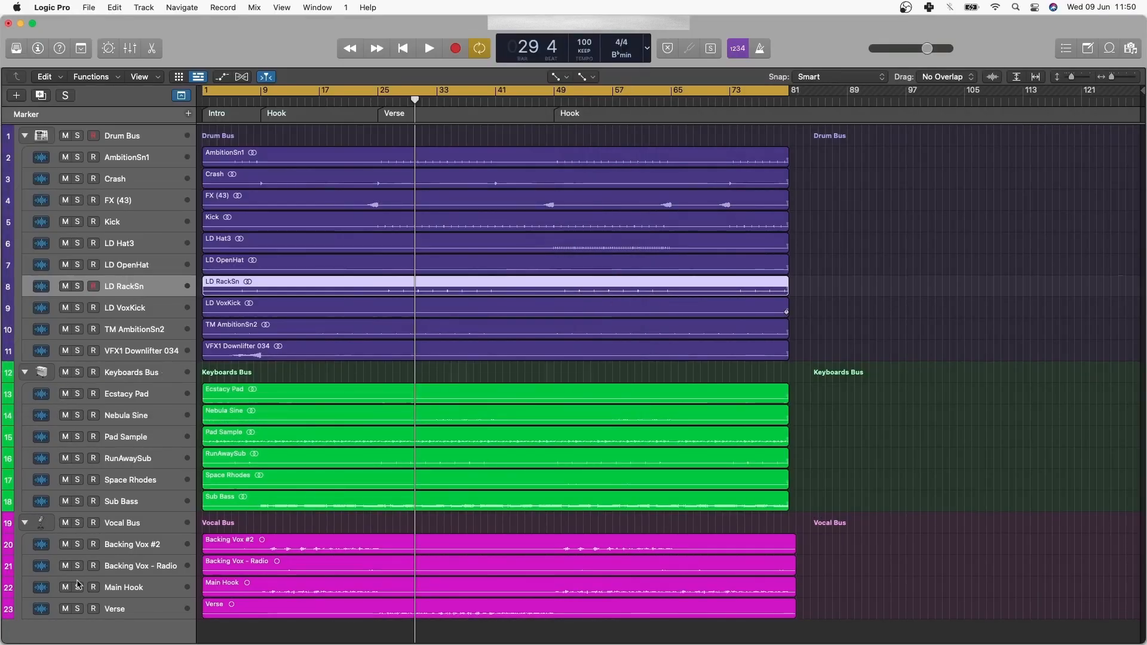
left_click(120, 588)
left_click_drag(110, 588, 142, 542)
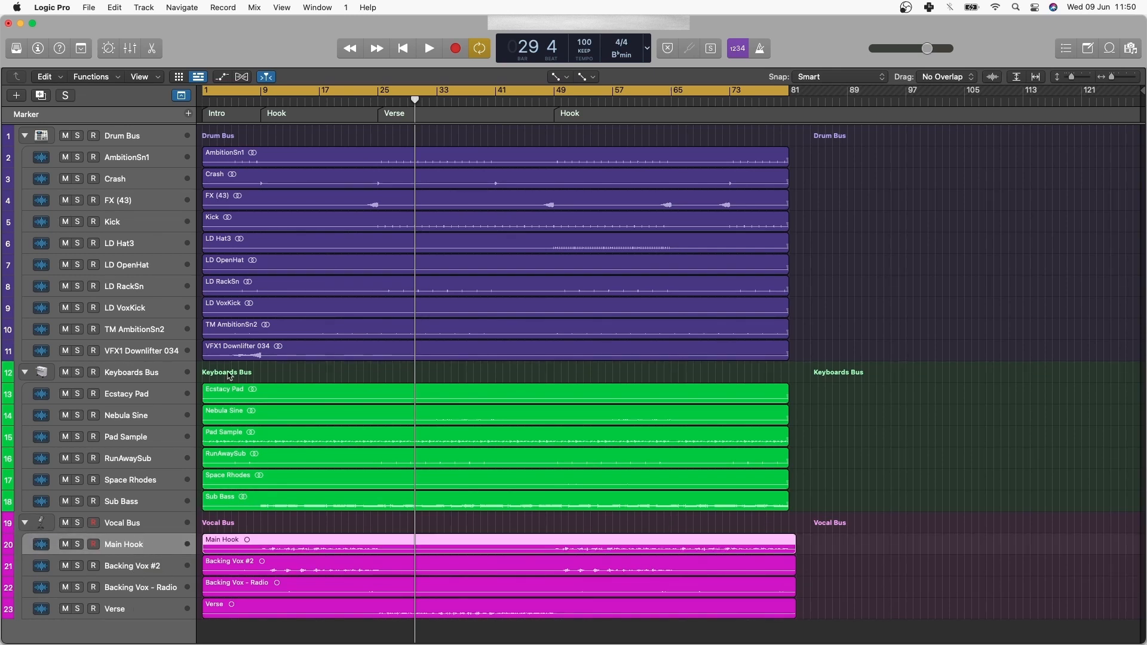
left_click(130, 222)
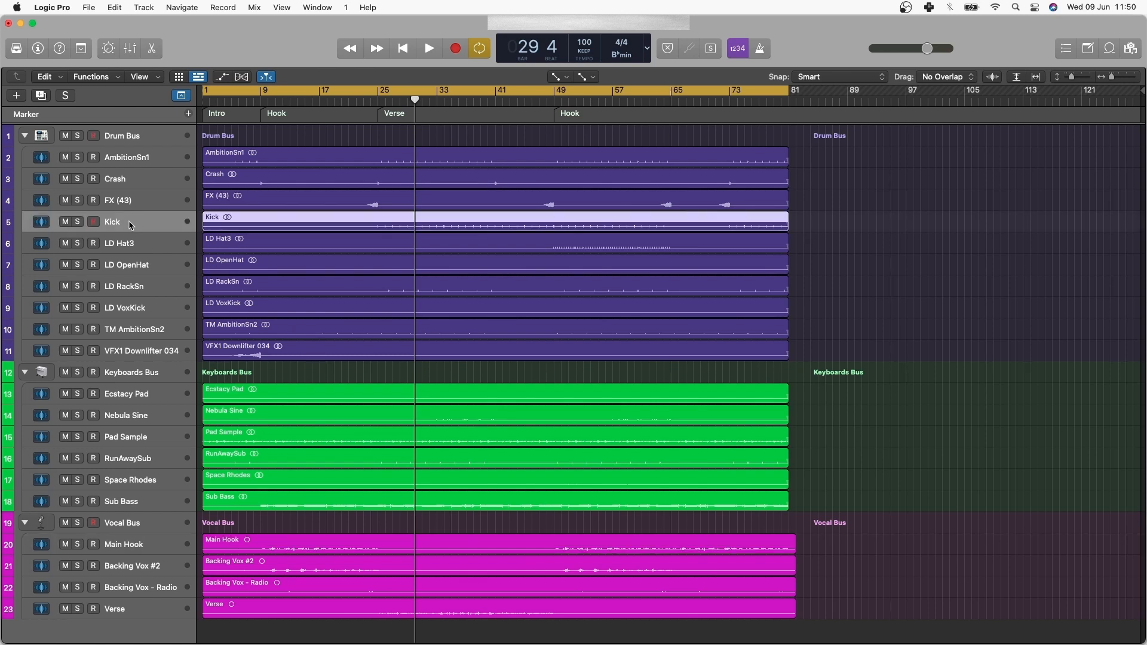
left_click_drag(125, 222, 144, 160)
left_click(135, 179)
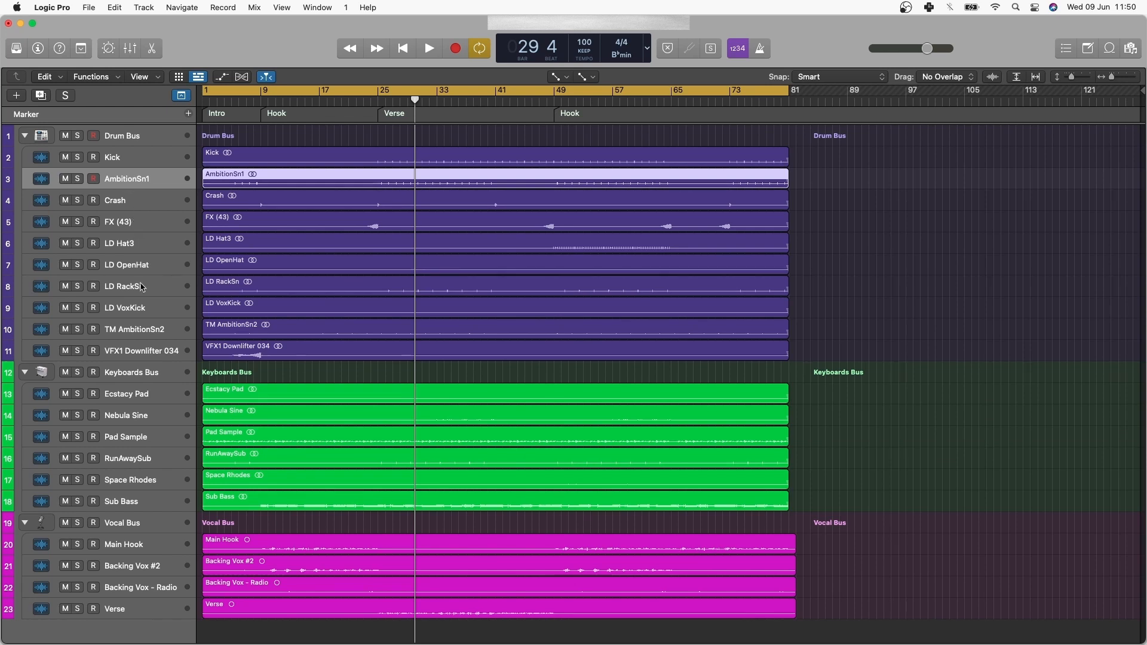
Assign the Sub Bass track a purple track color close to that of the drum tracks.
left_click(134, 505)
right_click(134, 506)
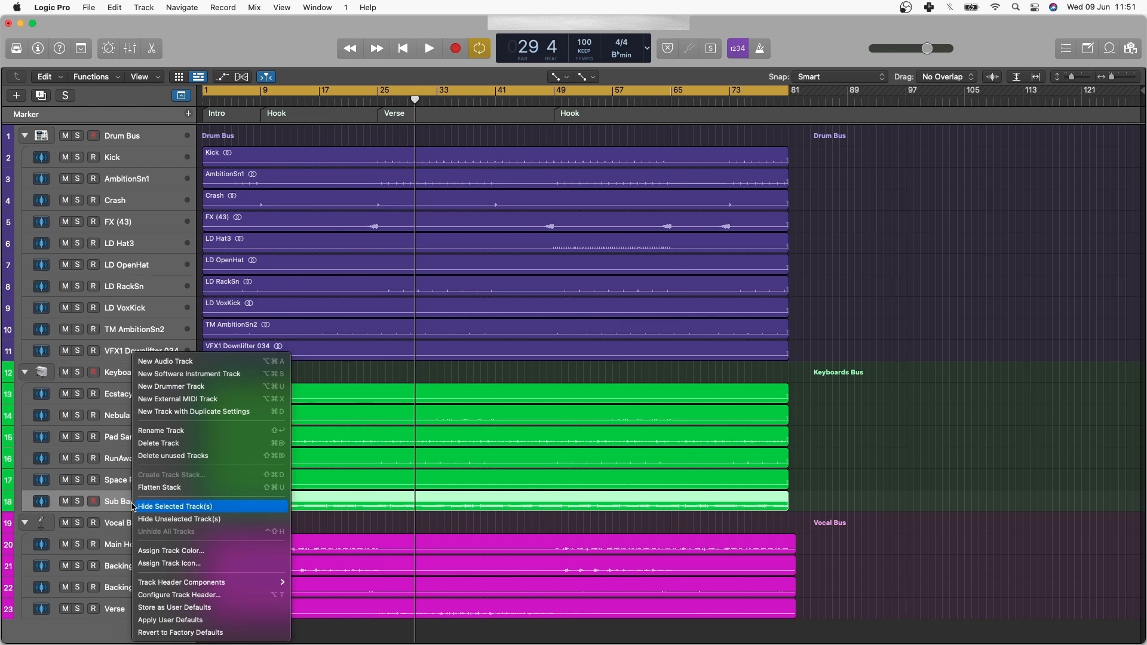
left_click(200, 550)
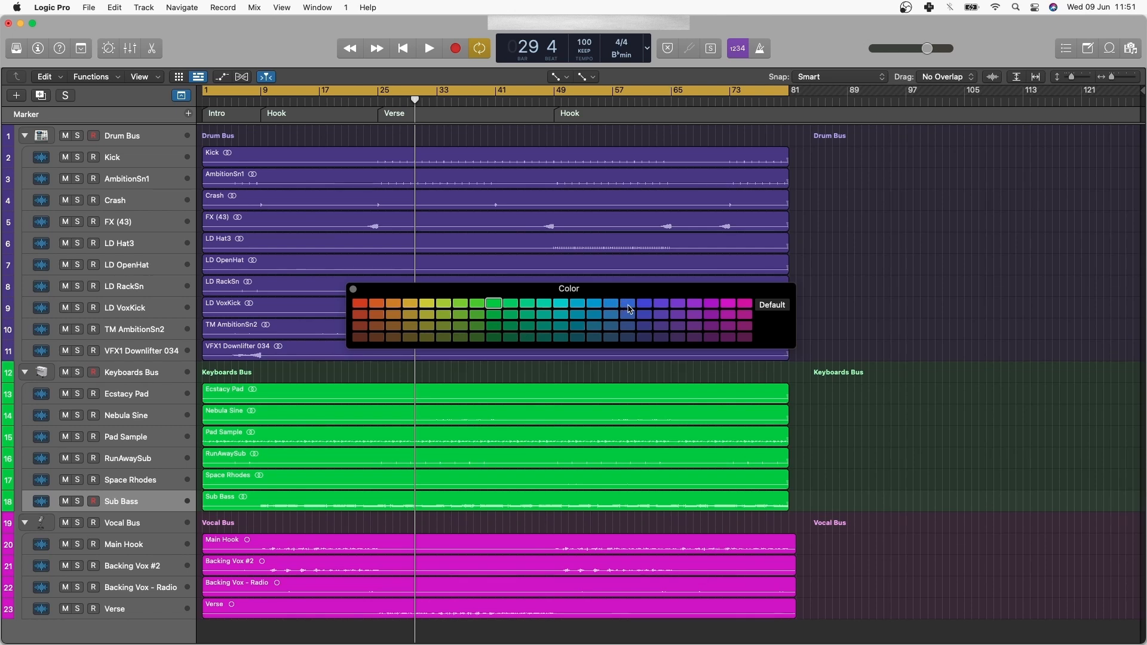
left_click(645, 306)
left_click(677, 304)
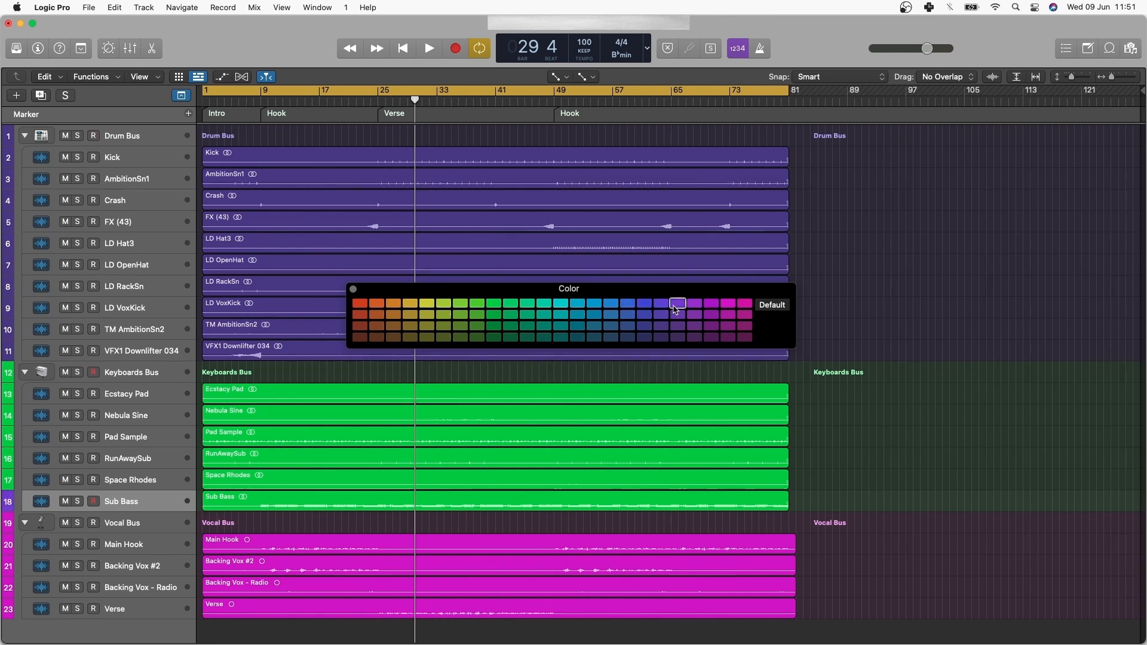
left_click(675, 315)
left_click(661, 314)
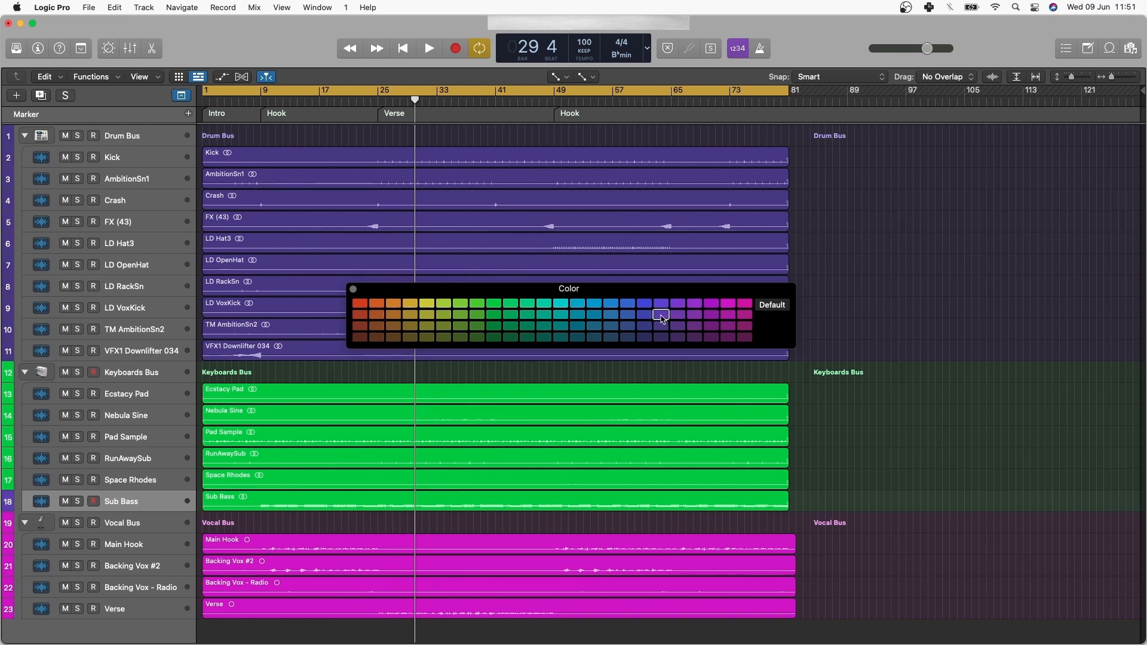
key("alt+c")
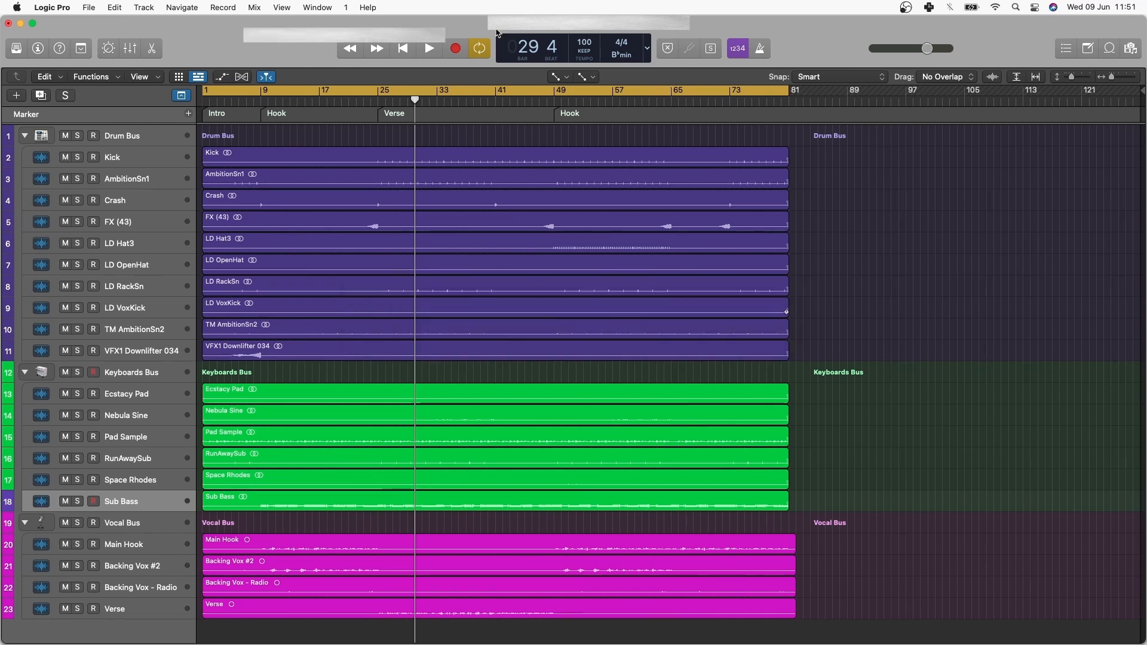
Show the Mixer in full screen and play the song.
key("x")
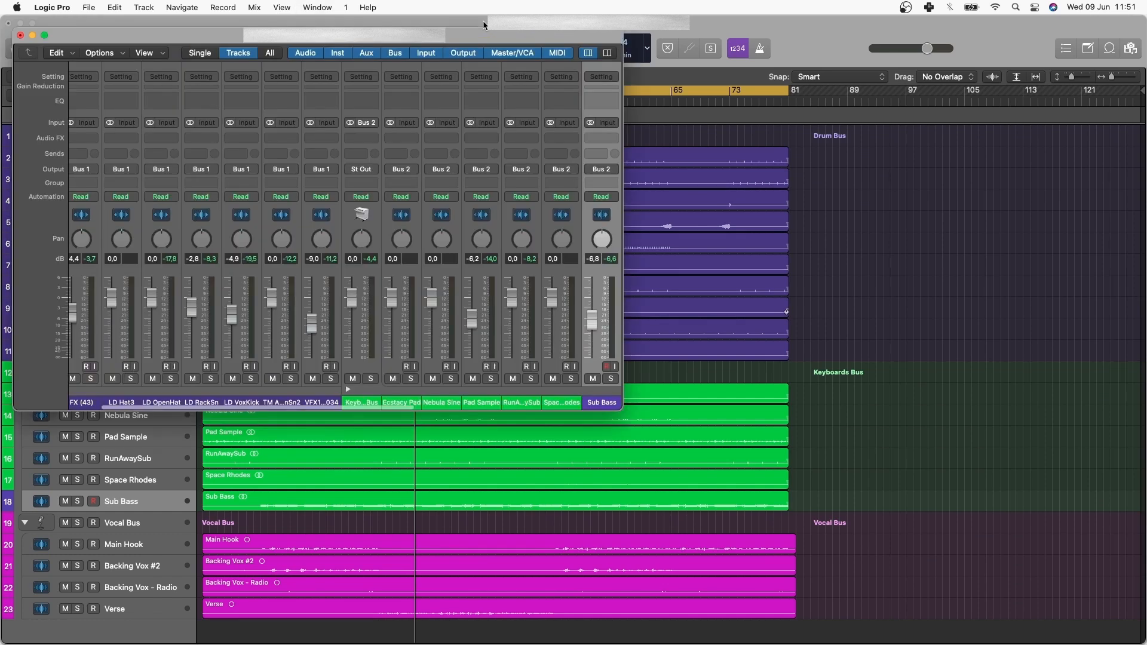
left_click(45, 35)
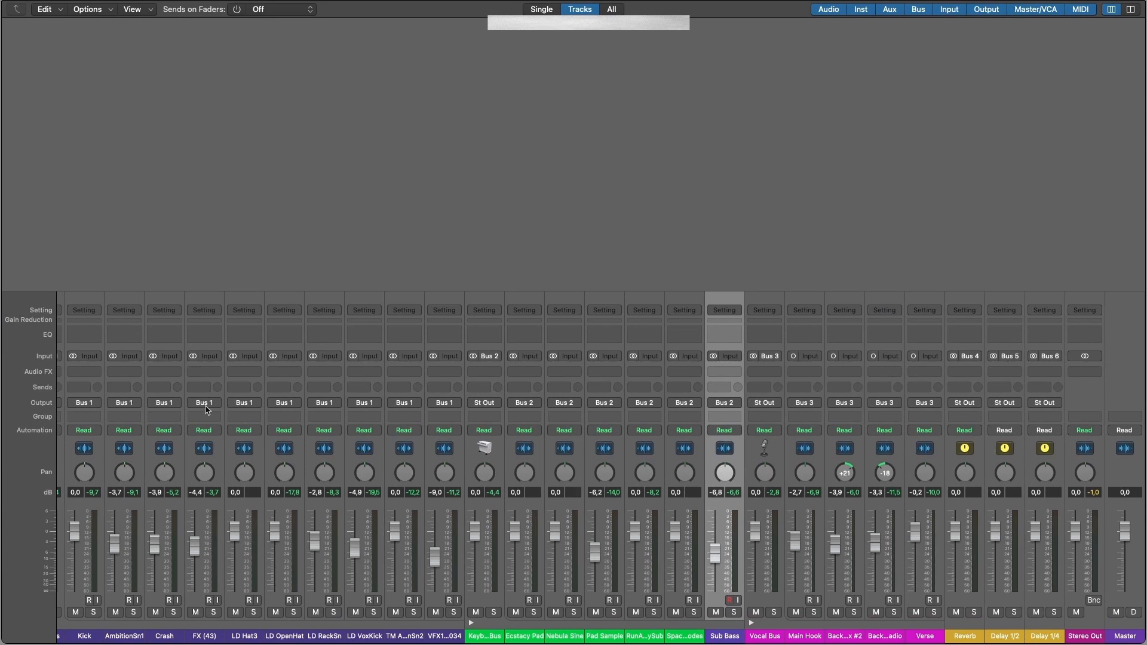
key("space")
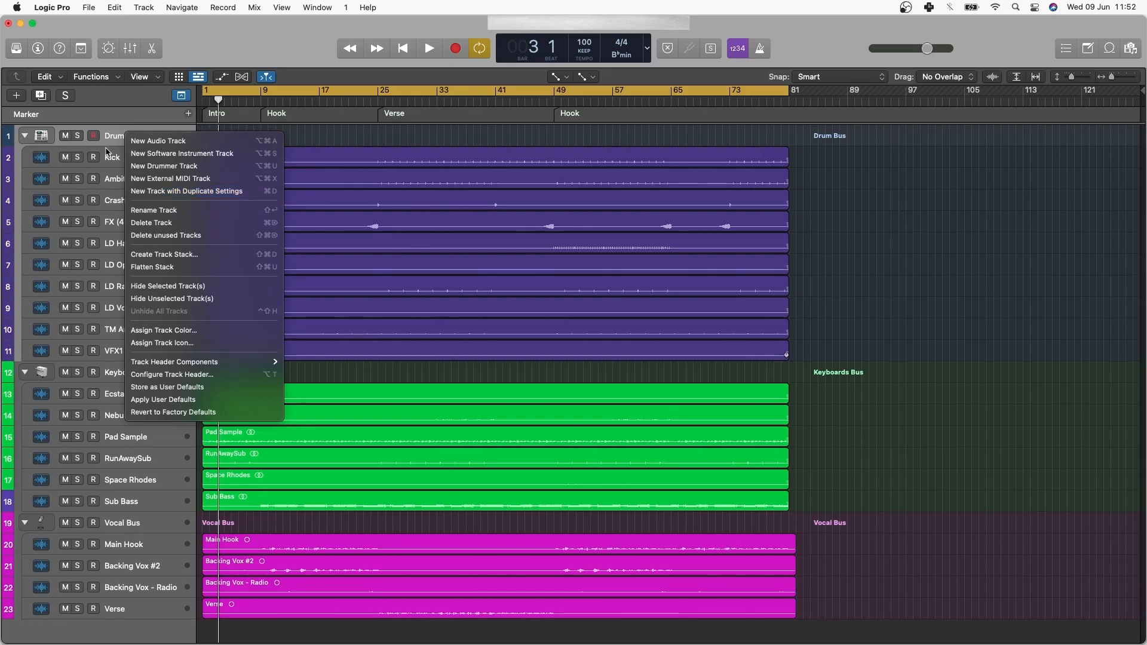
Assign the Drum Bus stack a bright red track color, trying purple shades before settling on it.
left_click(112, 141)
left_click(661, 326)
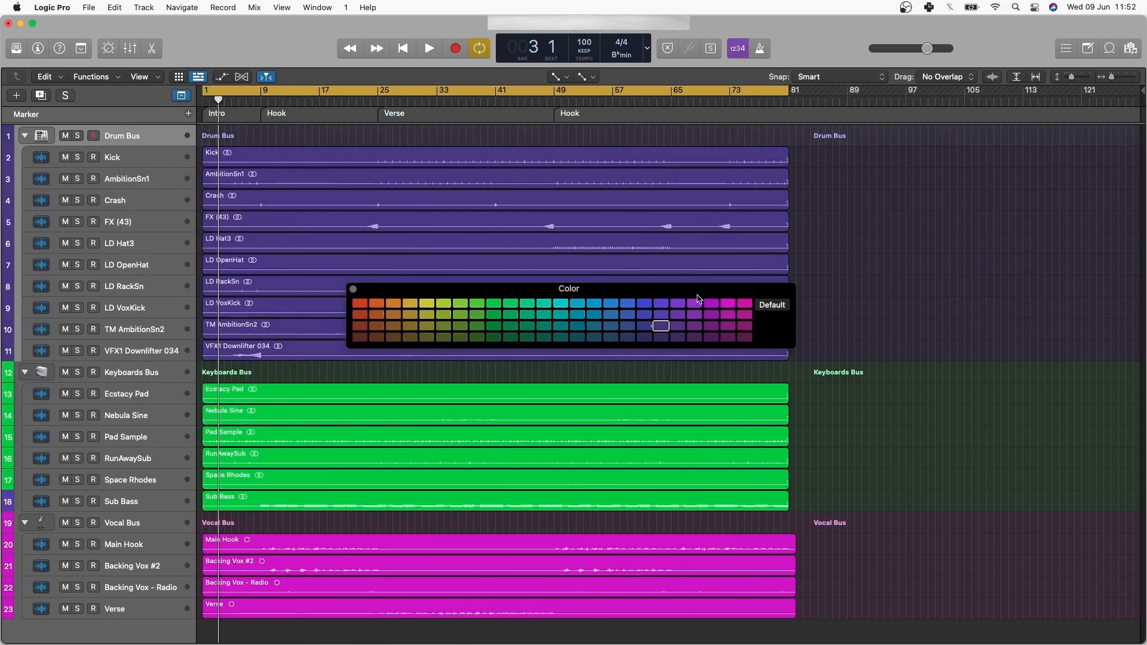
left_click(692, 325)
left_click(711, 314)
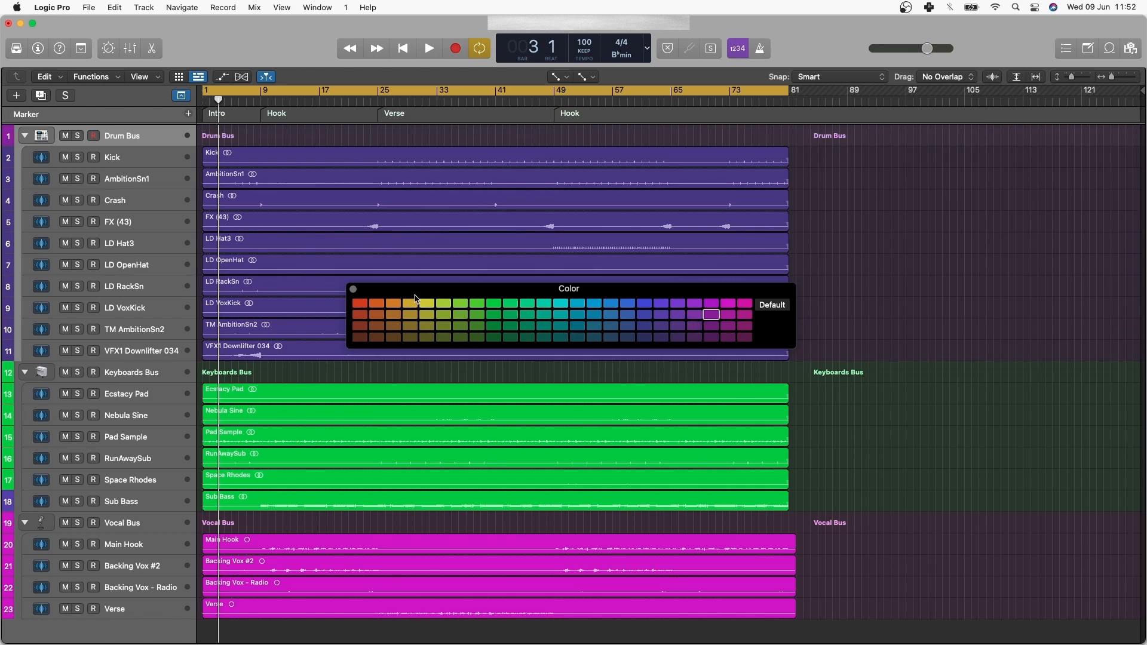
left_click(360, 303)
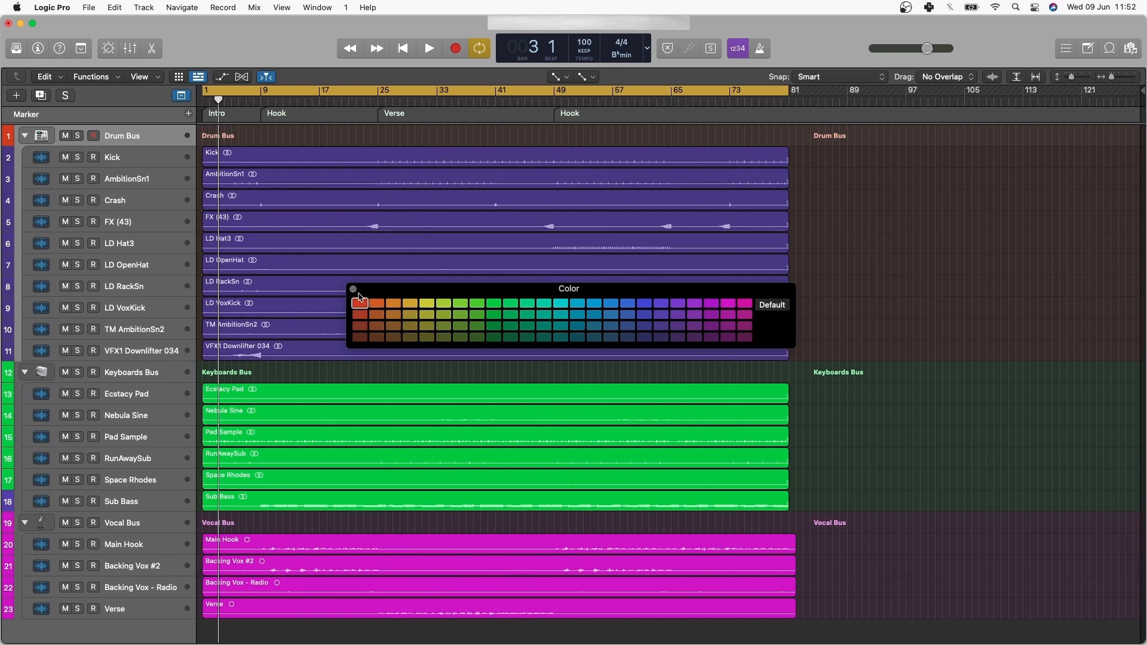
left_click(353, 290)
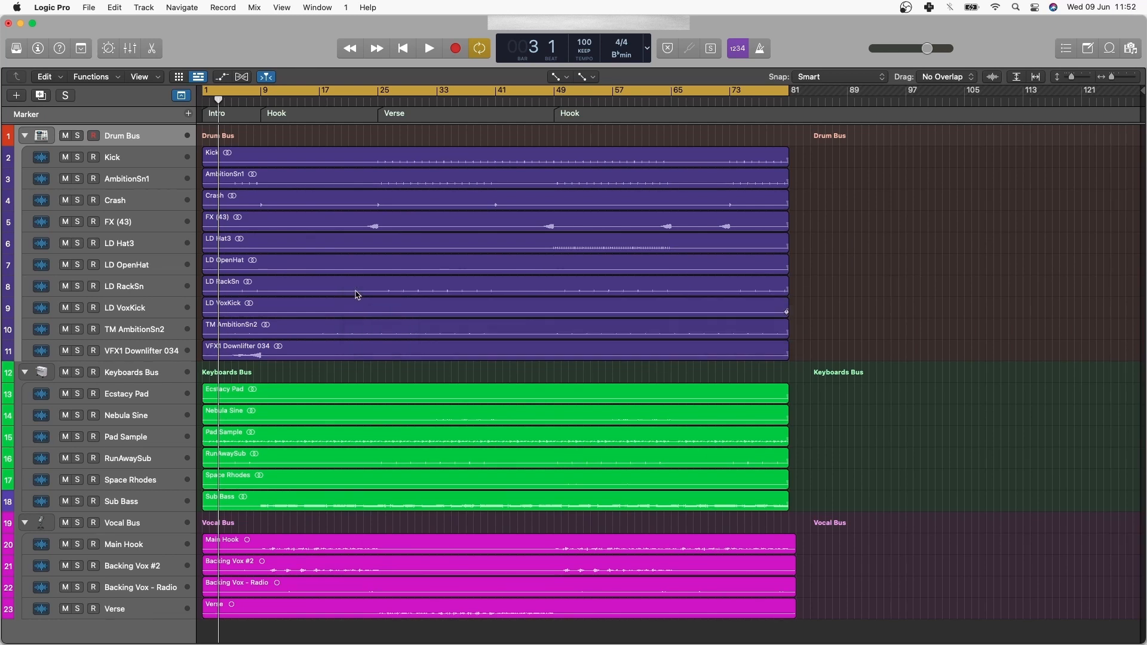
Assign the Keyboards Bus and Vocal Bus stacks the same bright red color as the Drum Bus.
right_click(148, 378)
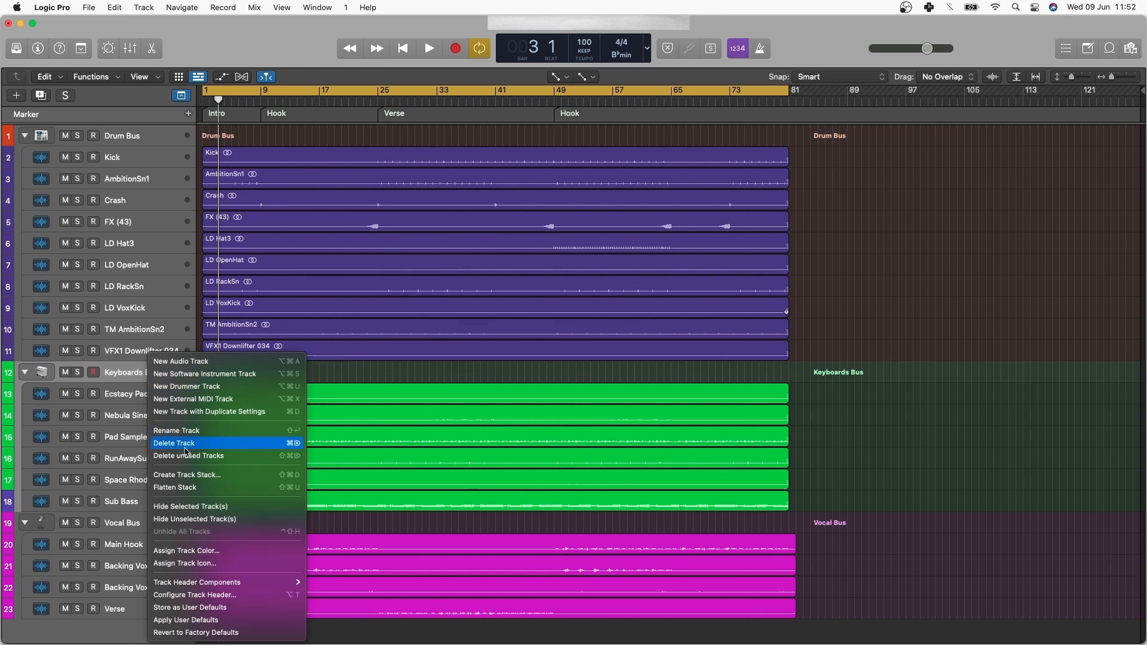
left_click(190, 550)
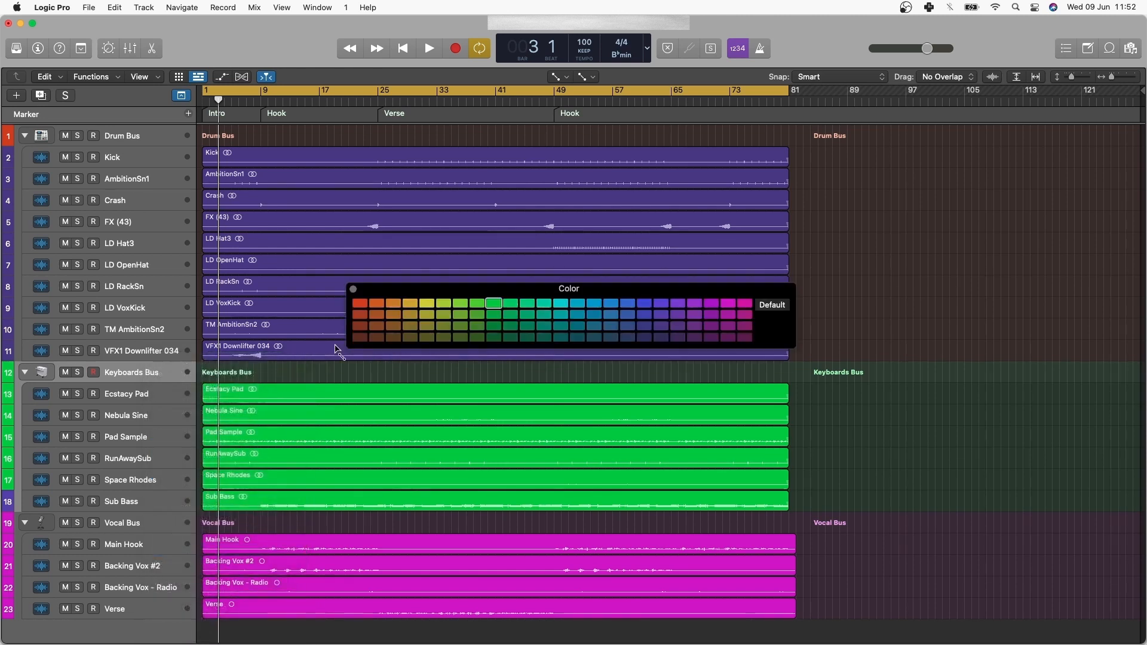
left_click(353, 289)
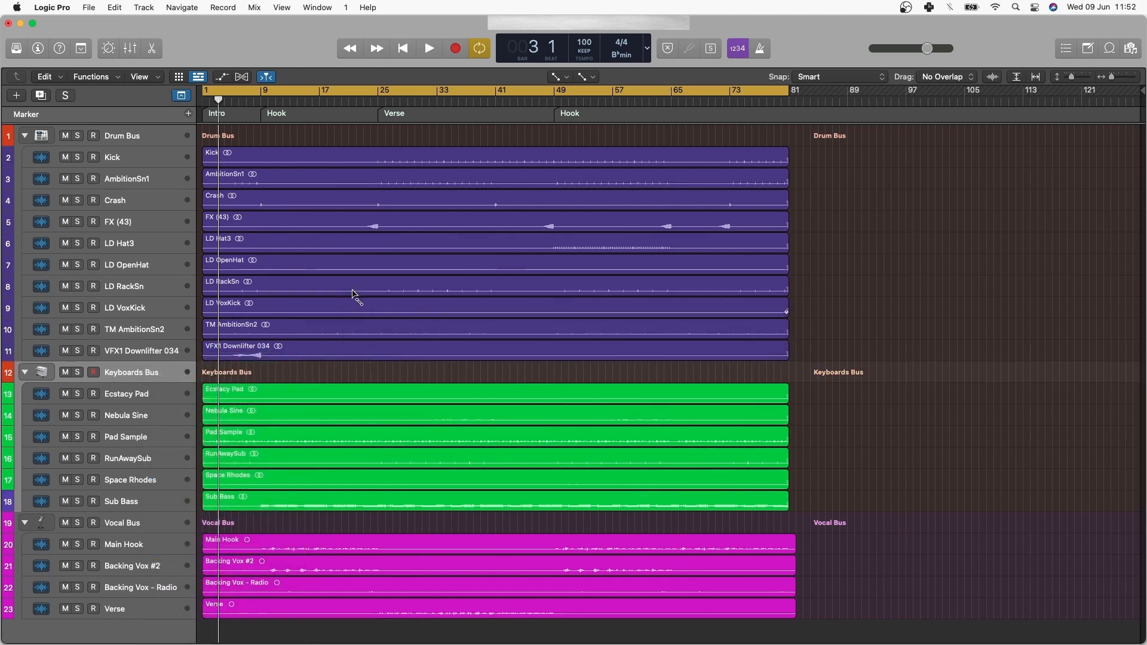
left_click(132, 509)
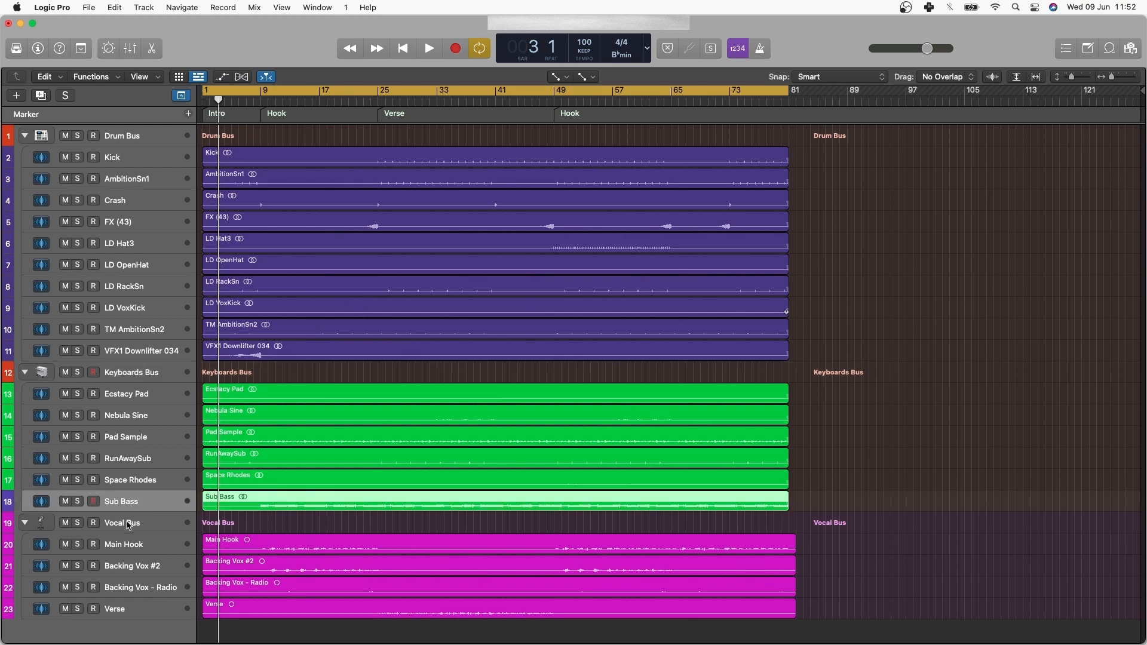
right_click(128, 525)
left_click(166, 550)
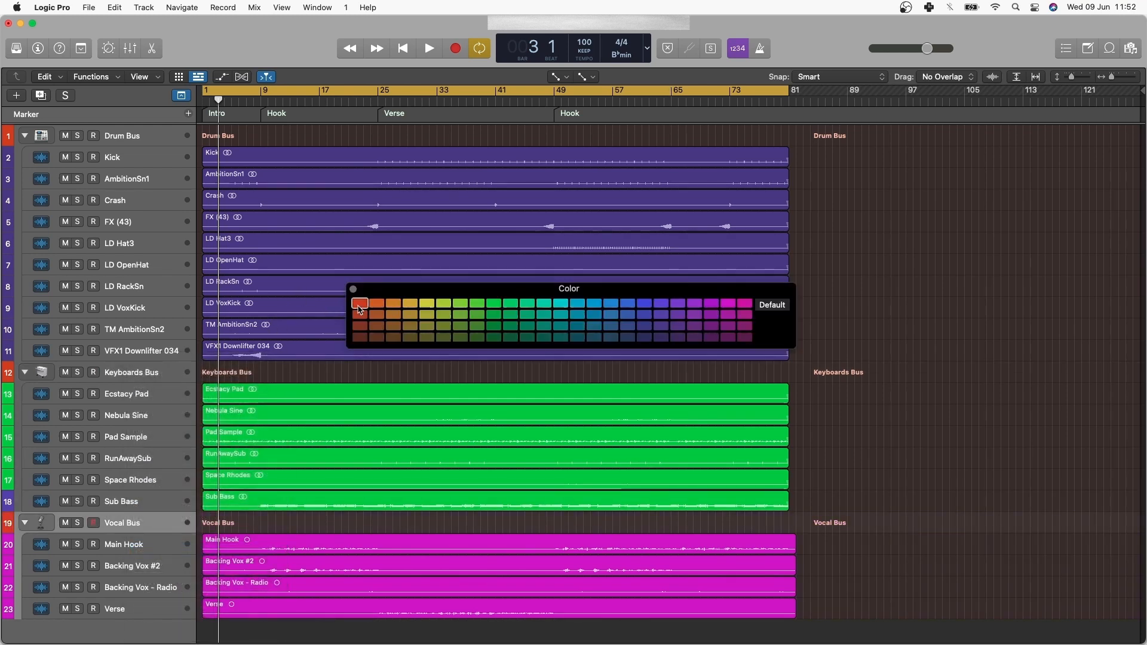
left_click(353, 289)
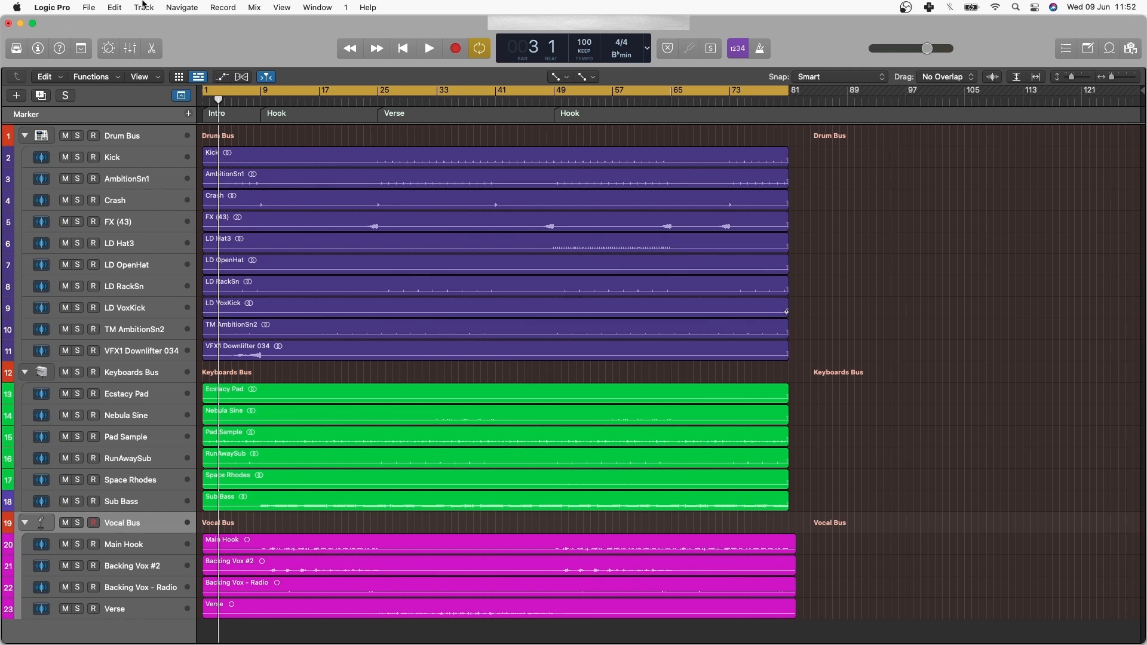
Show the Mixer in full screen, play the song and lower the Pad Sample fader to -8.0 dB.
key("super+2")
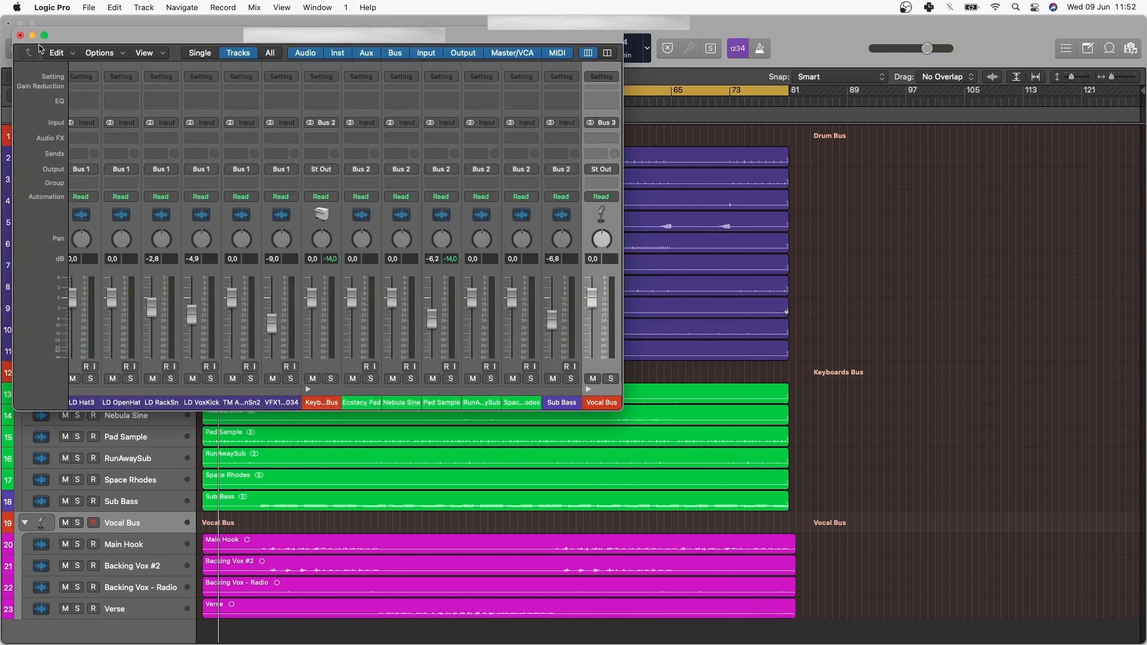
left_click(44, 37)
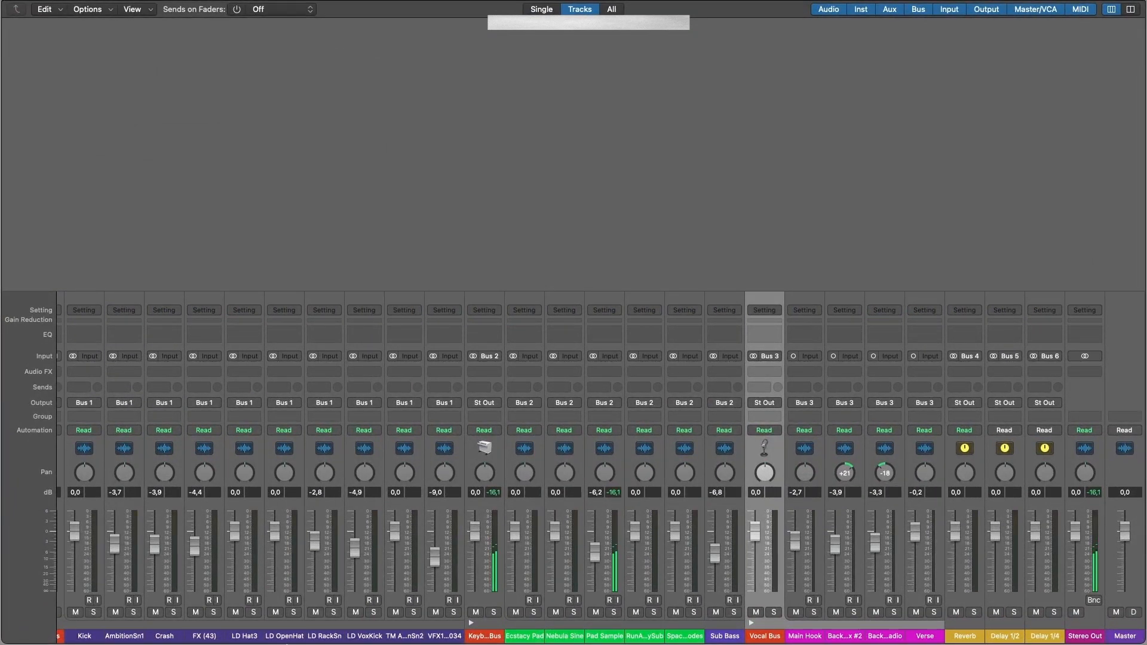
scroll(412, 482, "left", 3)
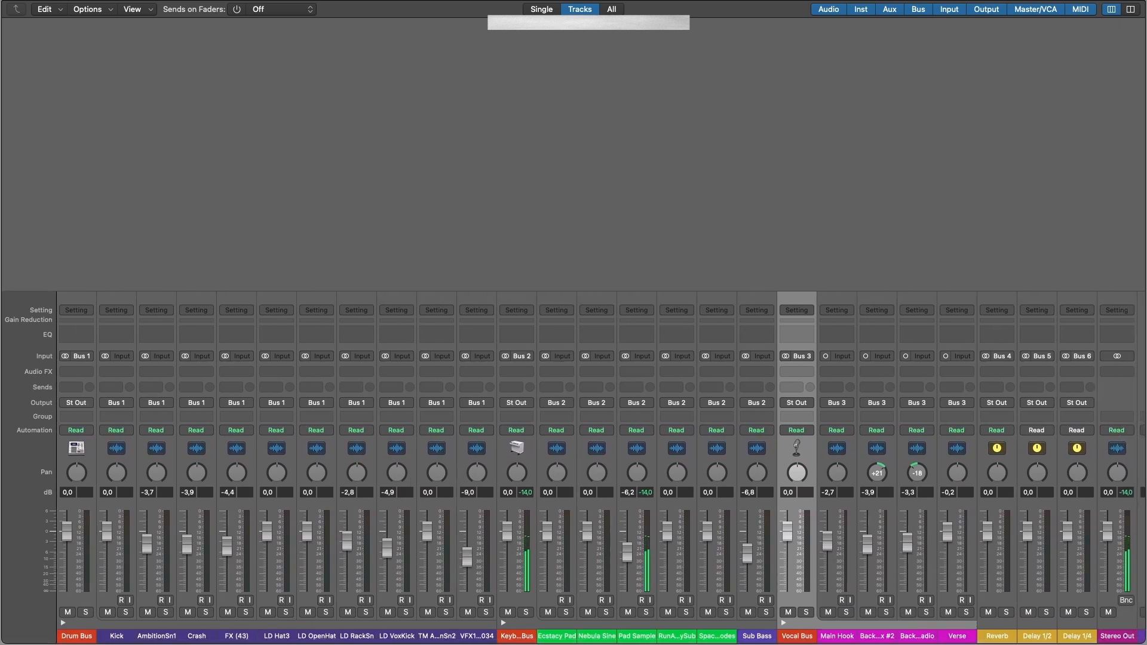
left_click_drag(628, 557, 629, 564)
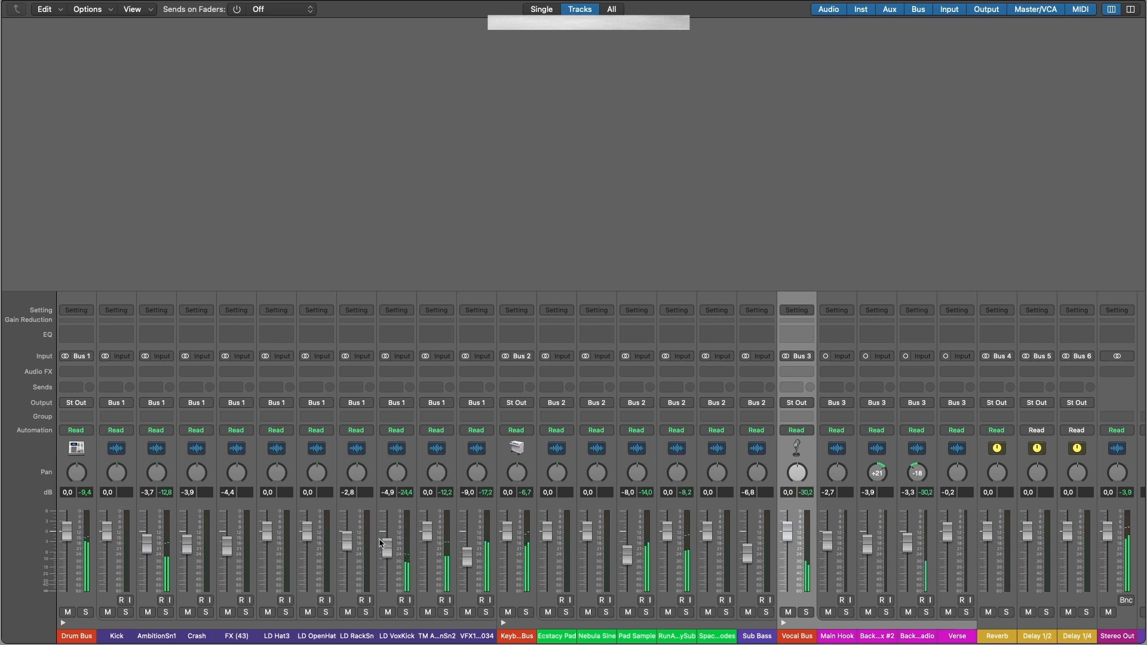
Raise the LD VoxKick fader to -2.6 dB and select the LD RackSn channel.
left_click_drag(387, 547, 387, 539)
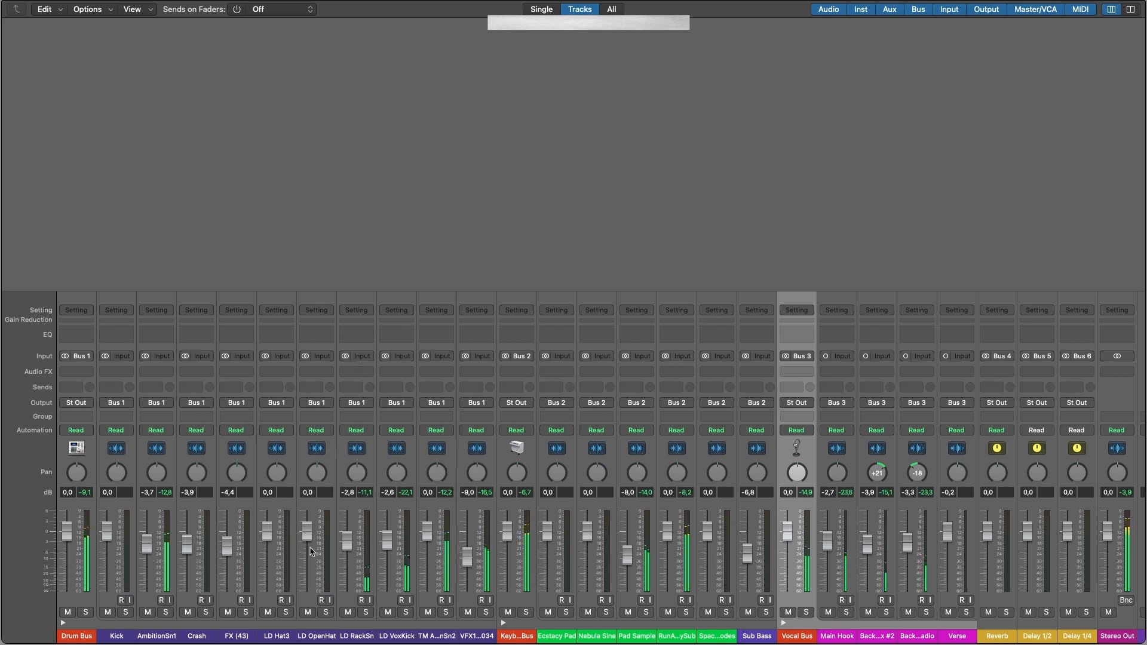
scroll(173, 559, "left", 1)
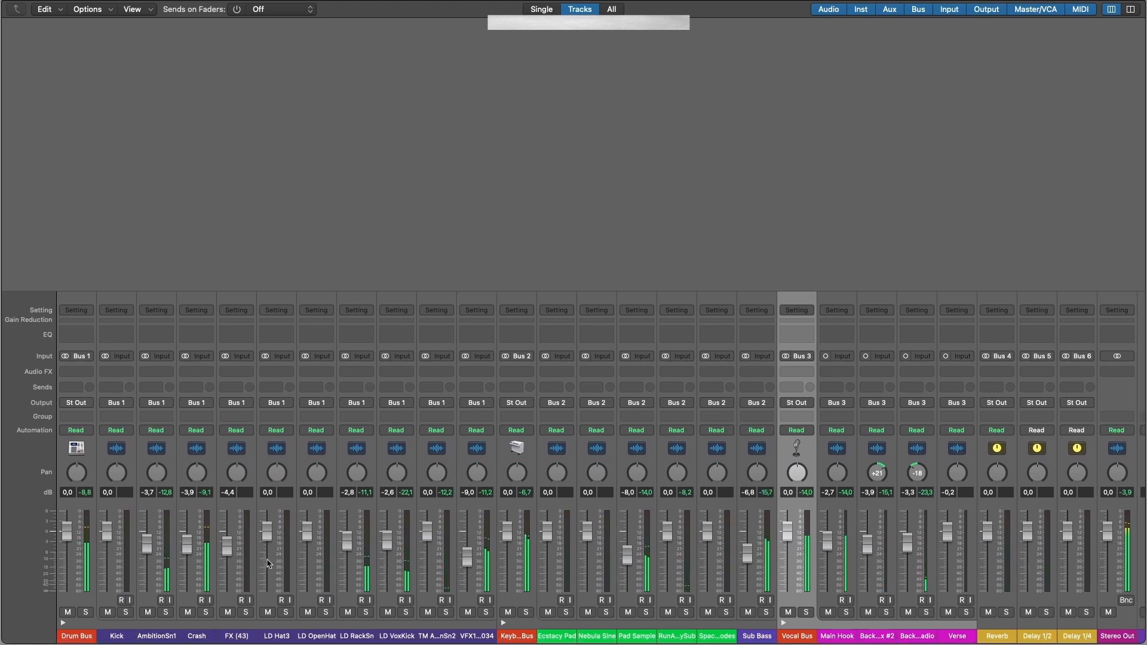
left_click(359, 636)
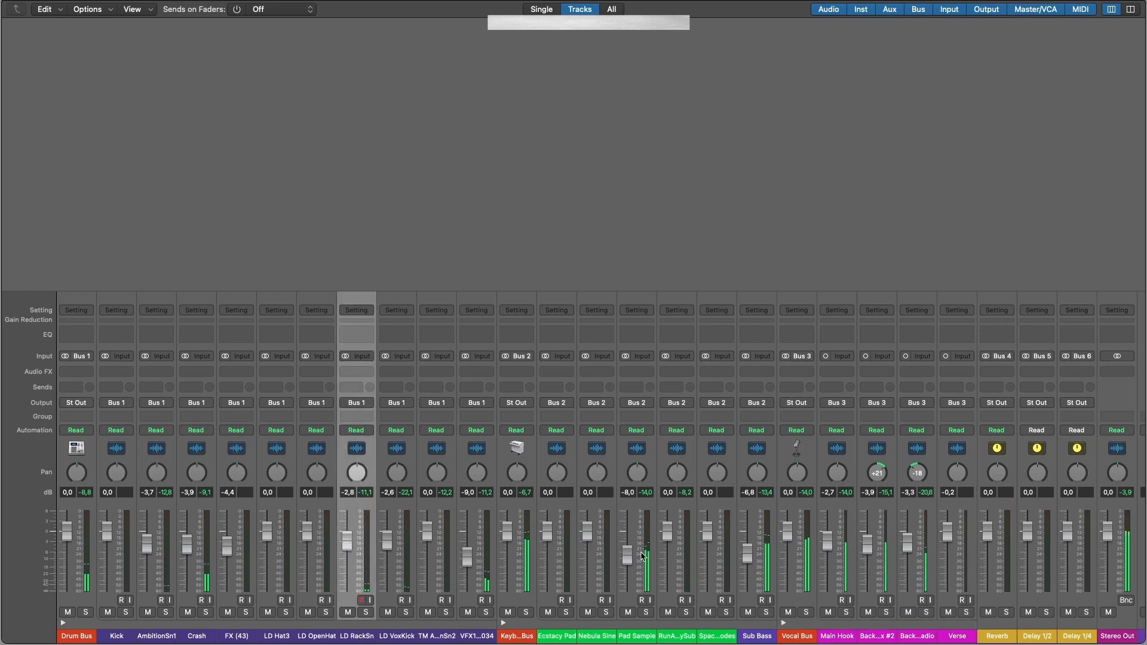
Leave the full-screen Mixer, close it, and select the VFX1 Downlifter 034 region with the playhead at bar 6.
key("ctrl+super+f")
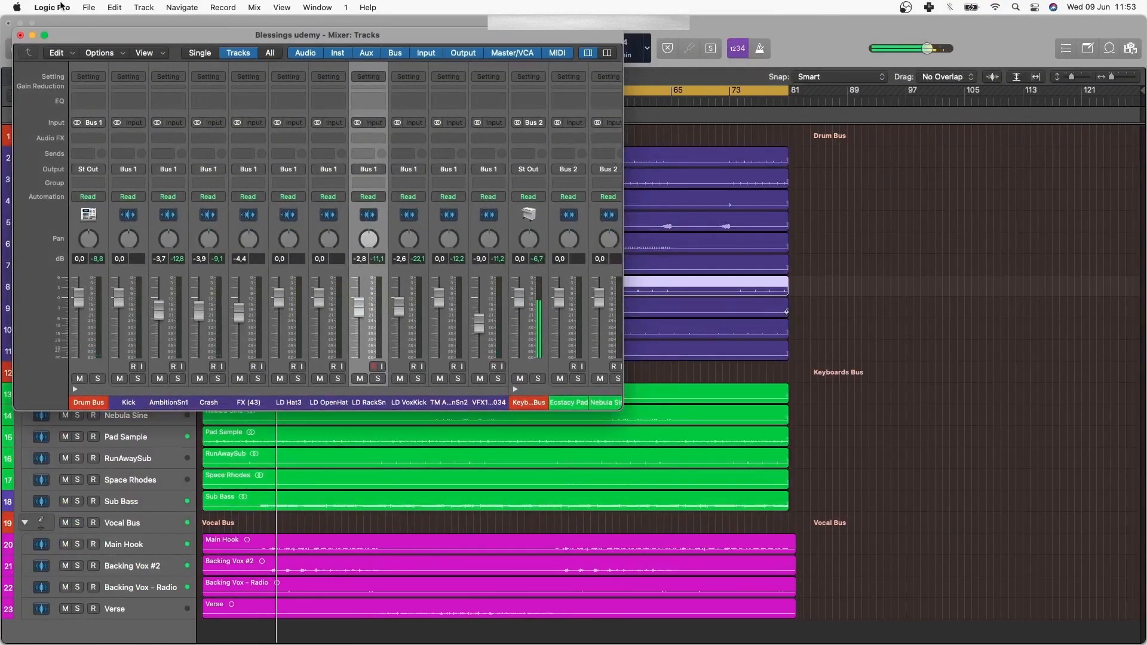
key("x")
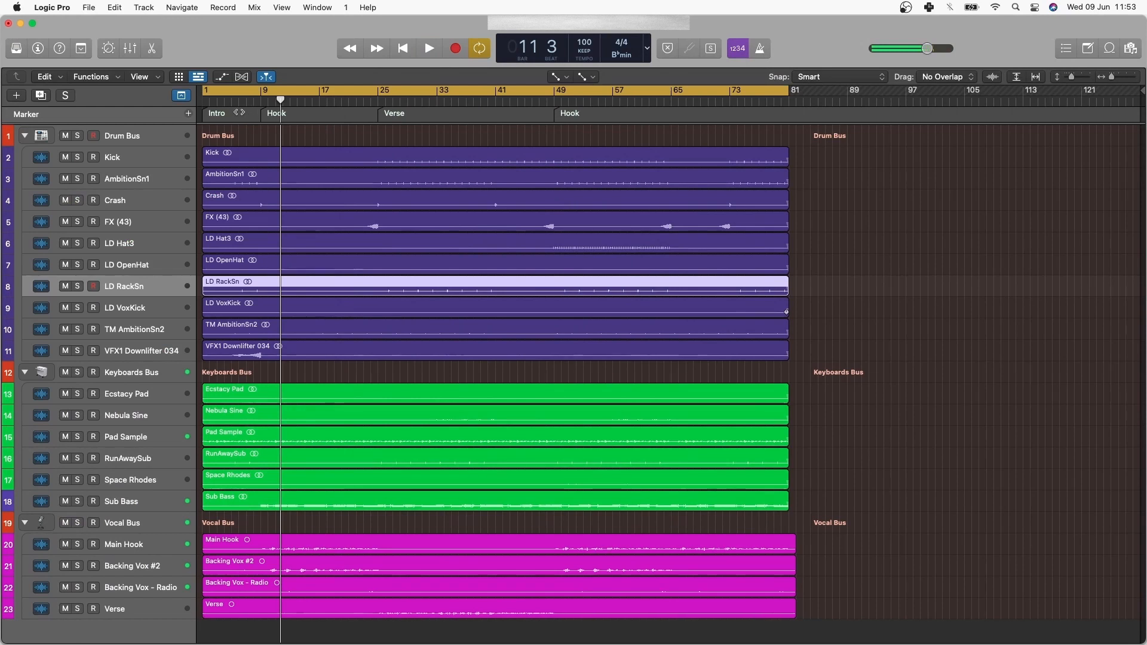
left_click(228, 353)
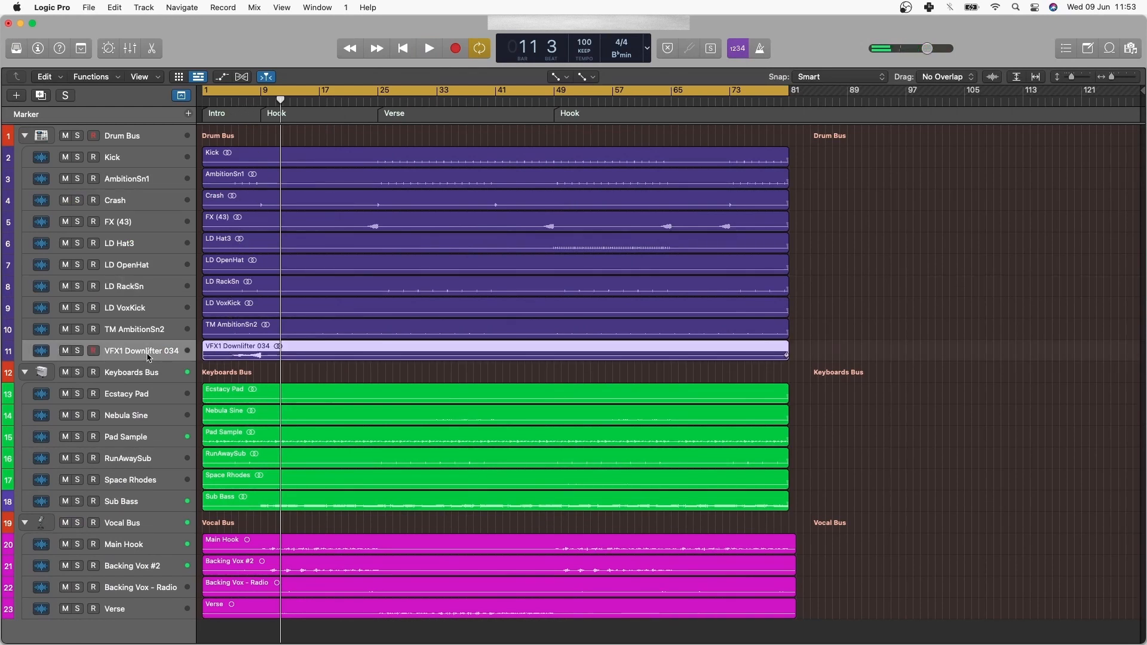
left_click(237, 99)
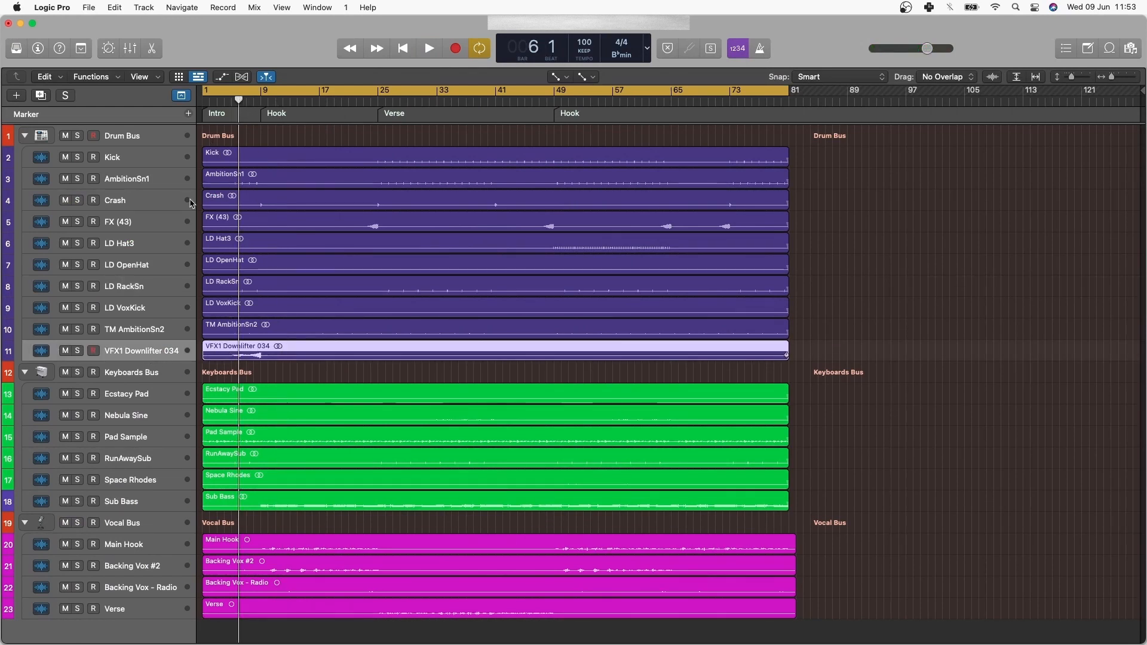
Play the song from the start with the Mixer floating over the tracks, setting VFX1 Downlifter 034 to -13.4 dB and LD RackSn to -1.4 dB.
key("Return")
key("space")
key("x")
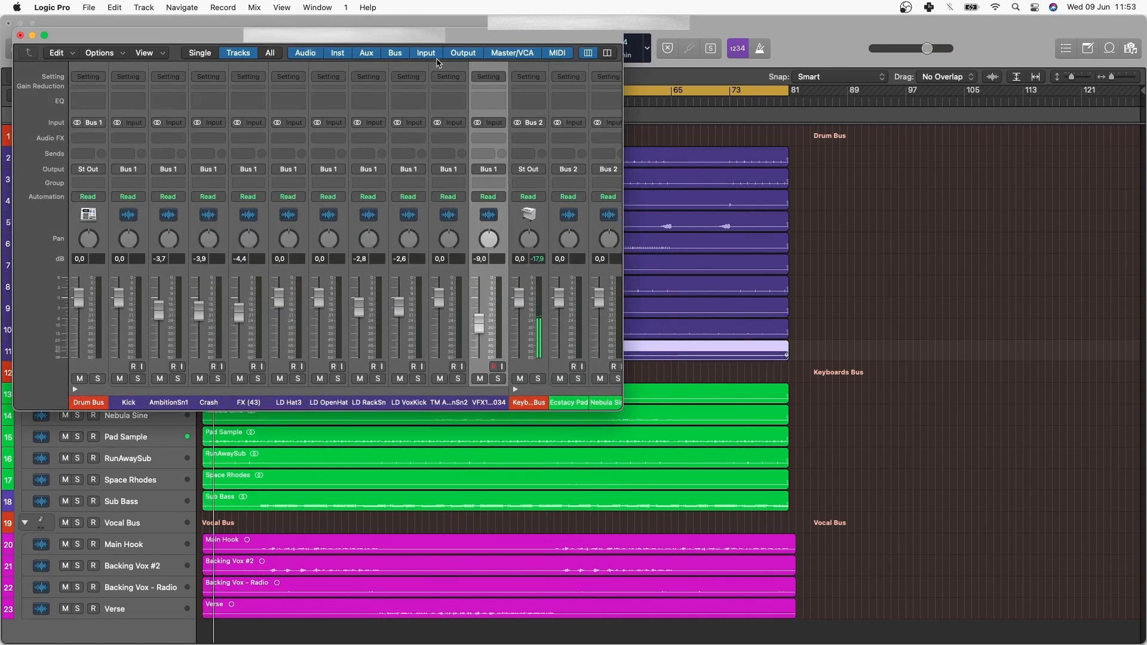
left_click_drag(447, 37, 834, 133)
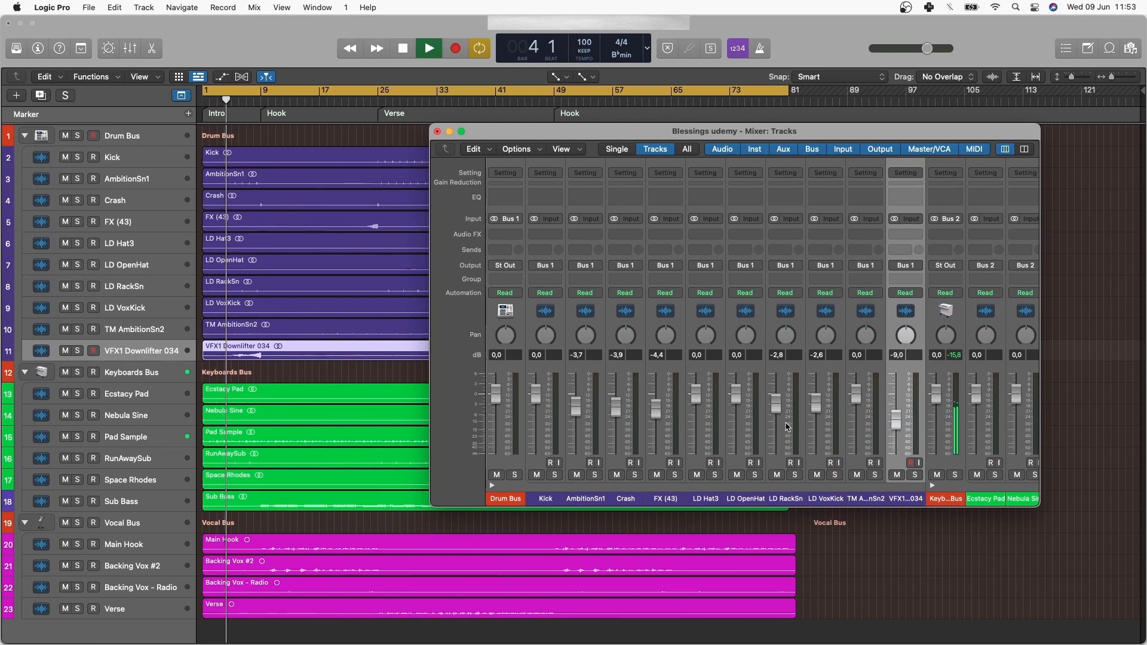
left_click_drag(896, 421, 898, 438)
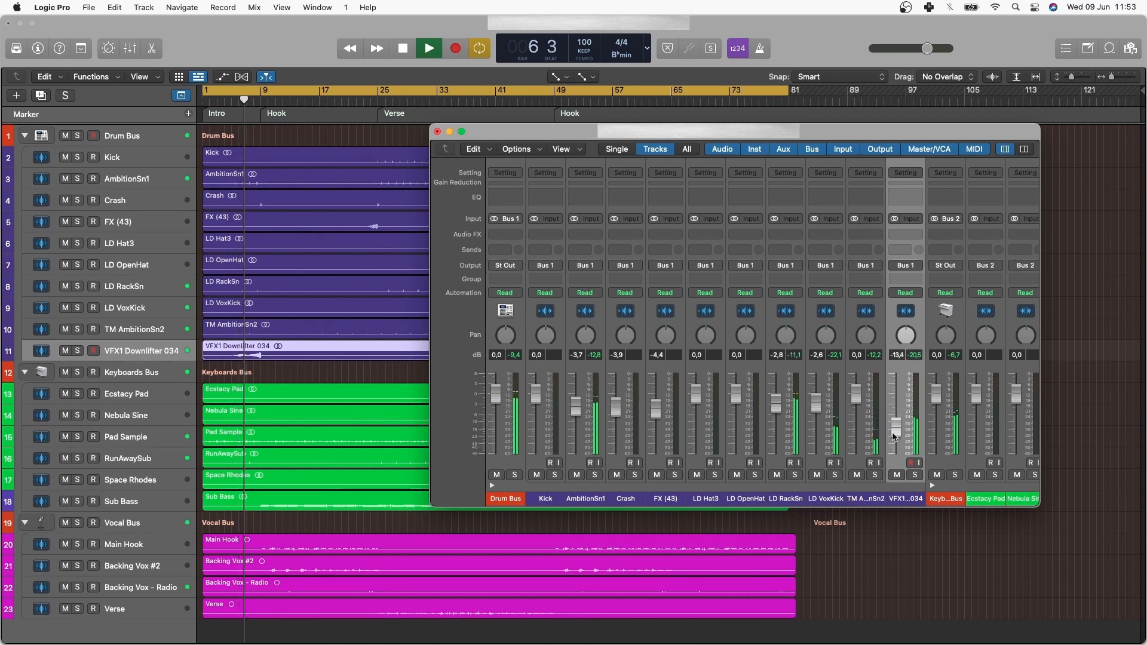
left_click_drag(772, 410, 777, 402)
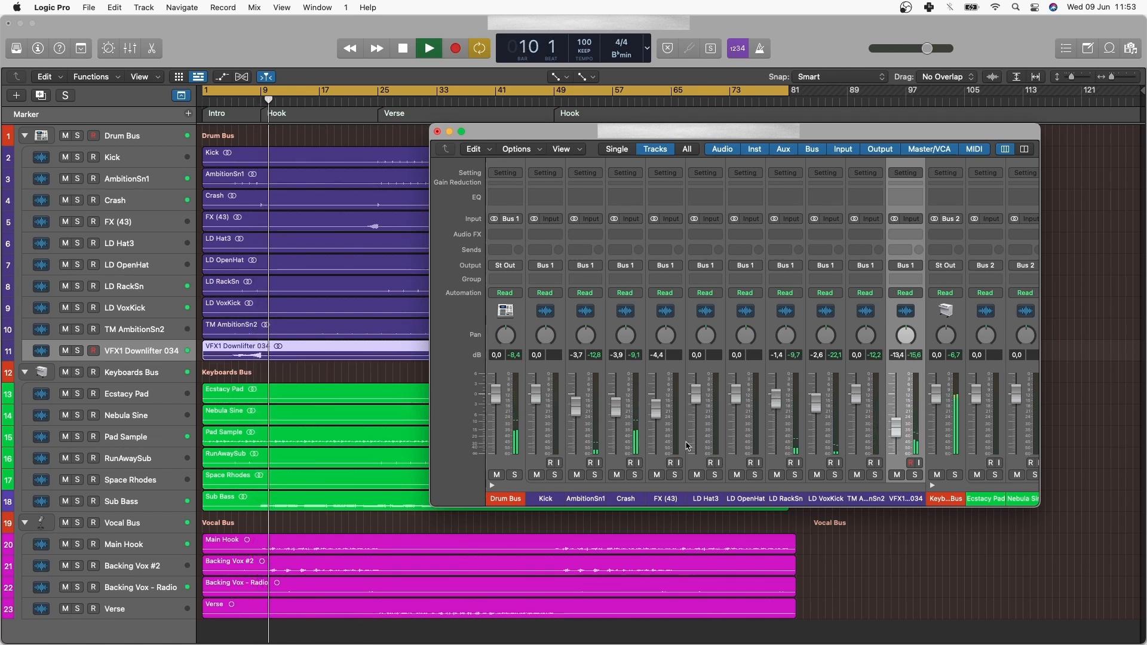
Show the Mixer in full screen and lower Backing Vox #2 to -5.6 dB and Backing Vox - Radio to -5.5 dB.
scroll(572, 422, "right", 1)
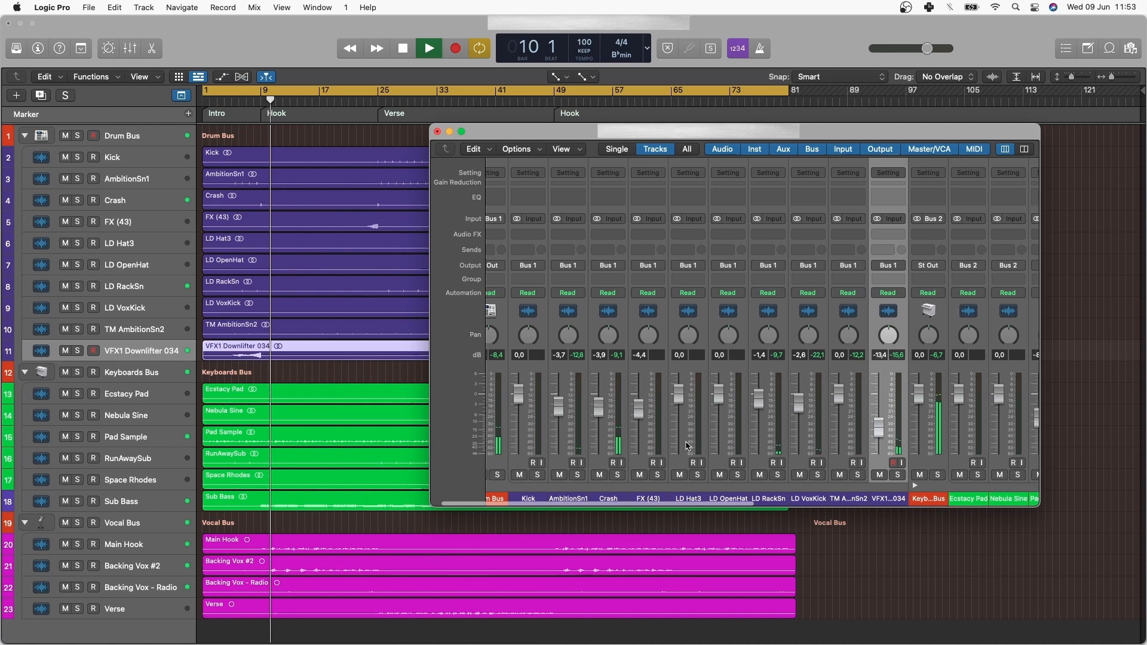
left_click(461, 132)
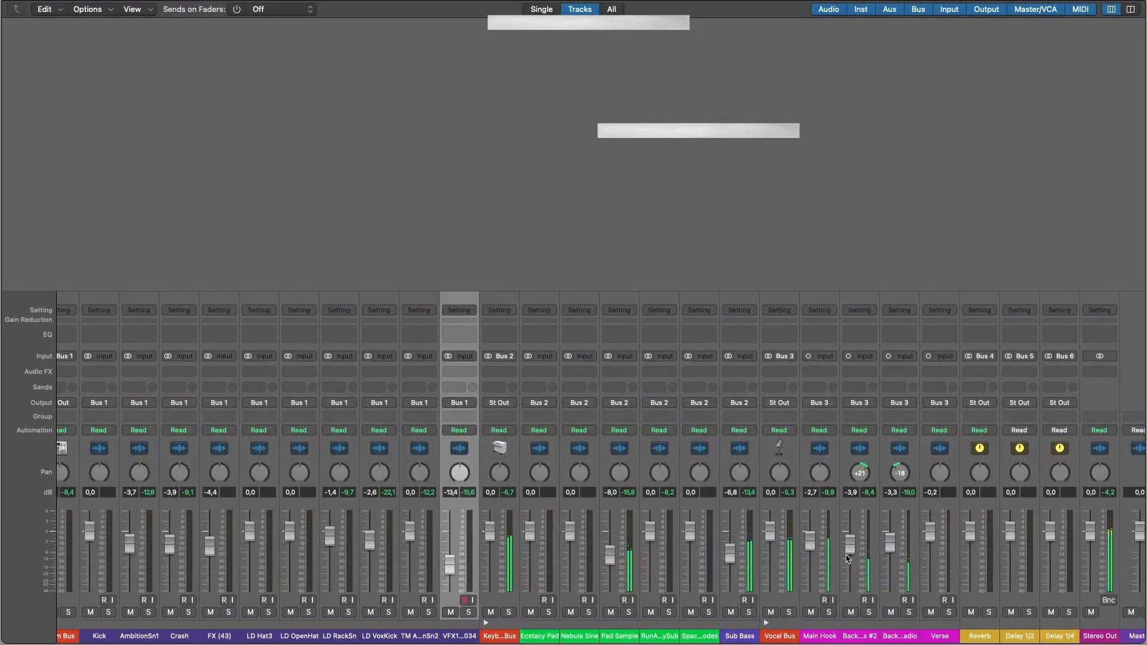
left_click_drag(850, 548, 851, 551)
left_click_drag(889, 542, 889, 548)
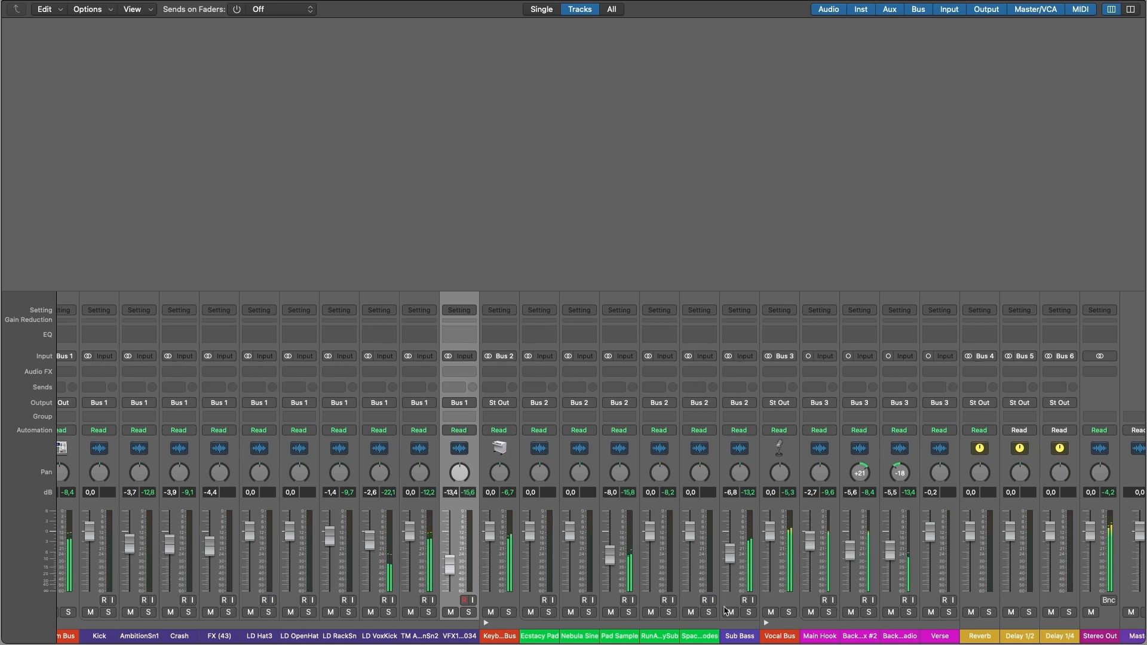
Raise the Sub Bass fader to -5.6 dB and lower the FX (43) fader to -7.6 dB.
left_click(734, 637)
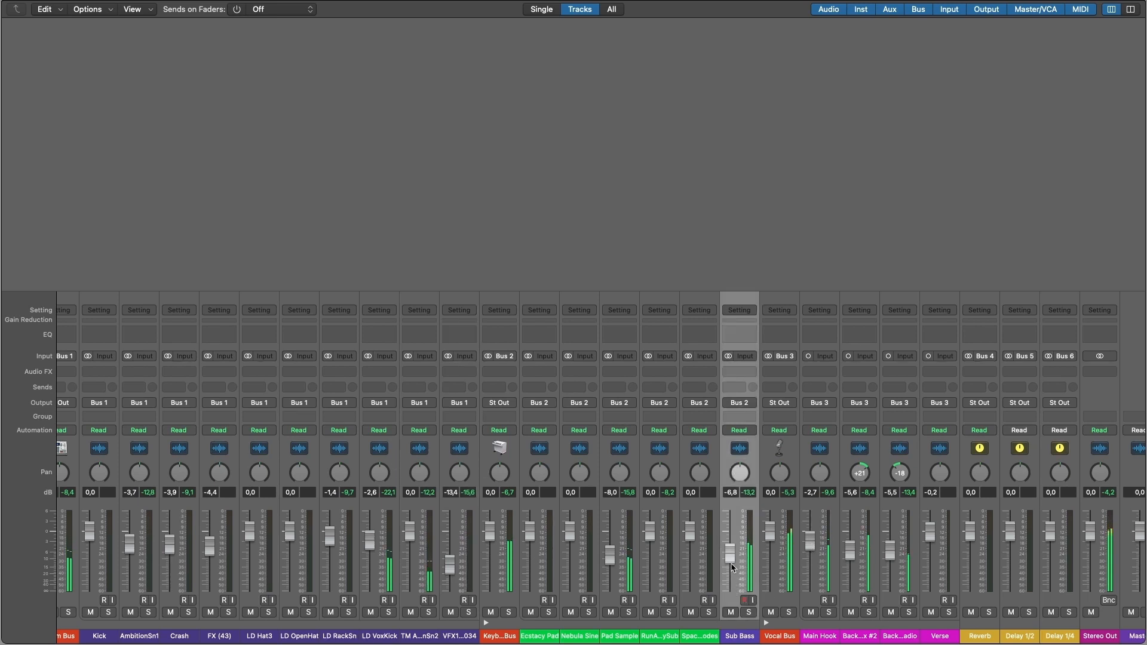
left_click_drag(730, 553, 730, 549)
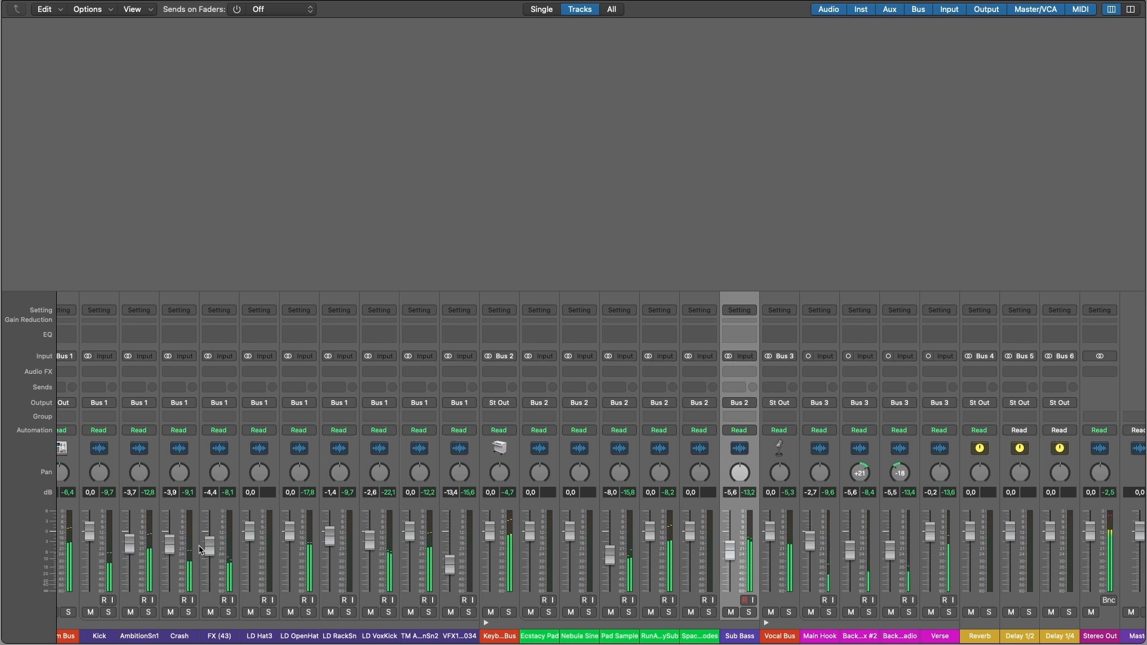
left_click_drag(210, 544, 211, 563)
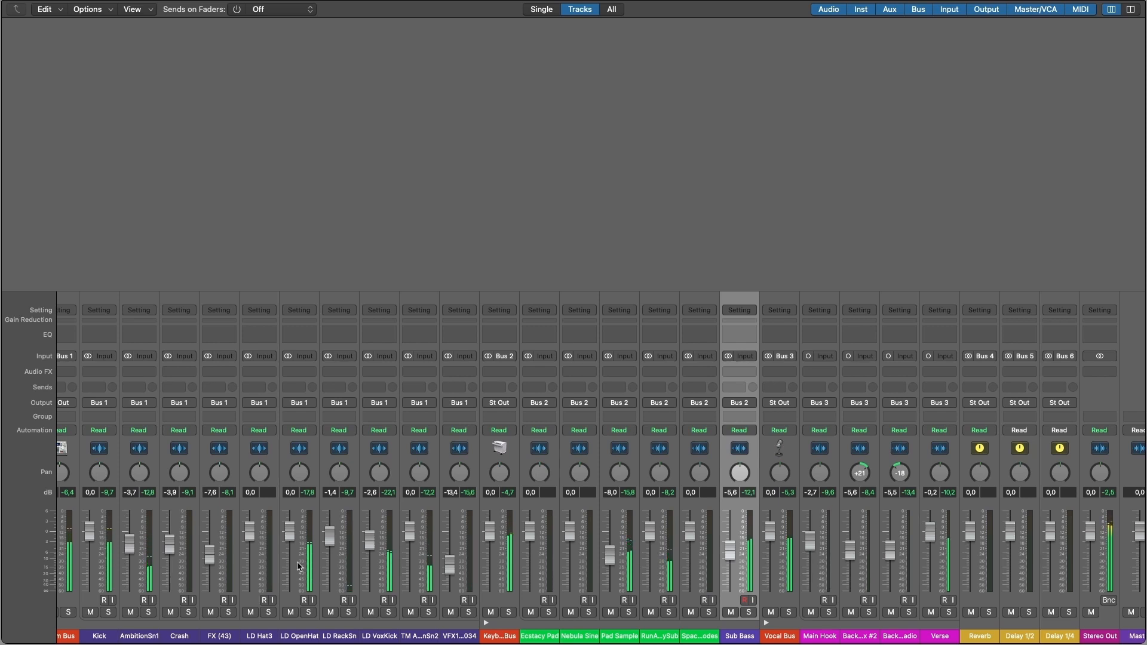
Lower the LD OpenHat fader to -5.2 dB and pan the channel to +20.
left_click_drag(290, 528, 293, 562)
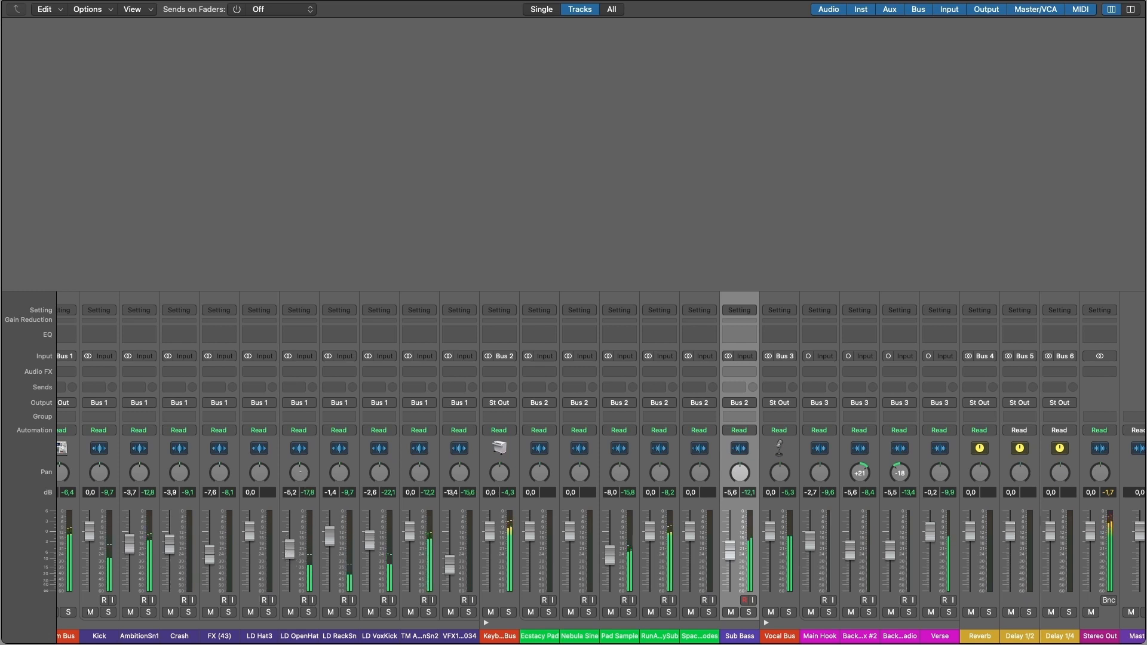
left_click_drag(299, 472, 299, 471)
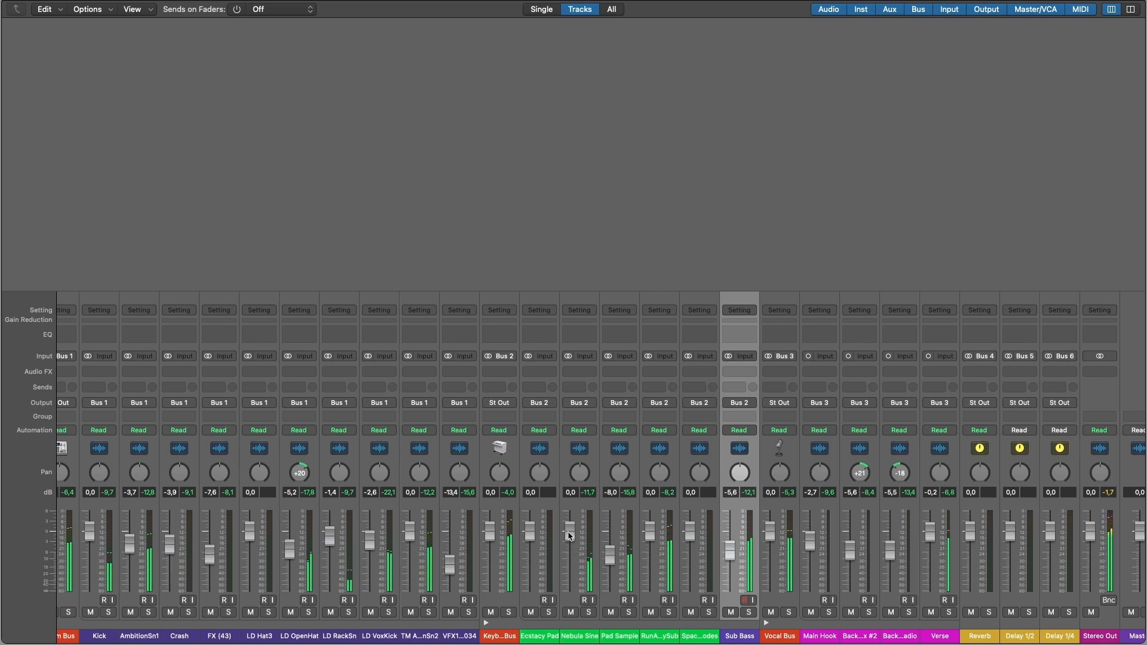
Lower the Nebula Sine fader to -7.4 dB, soloing the channel briefly to check it.
left_click(589, 612)
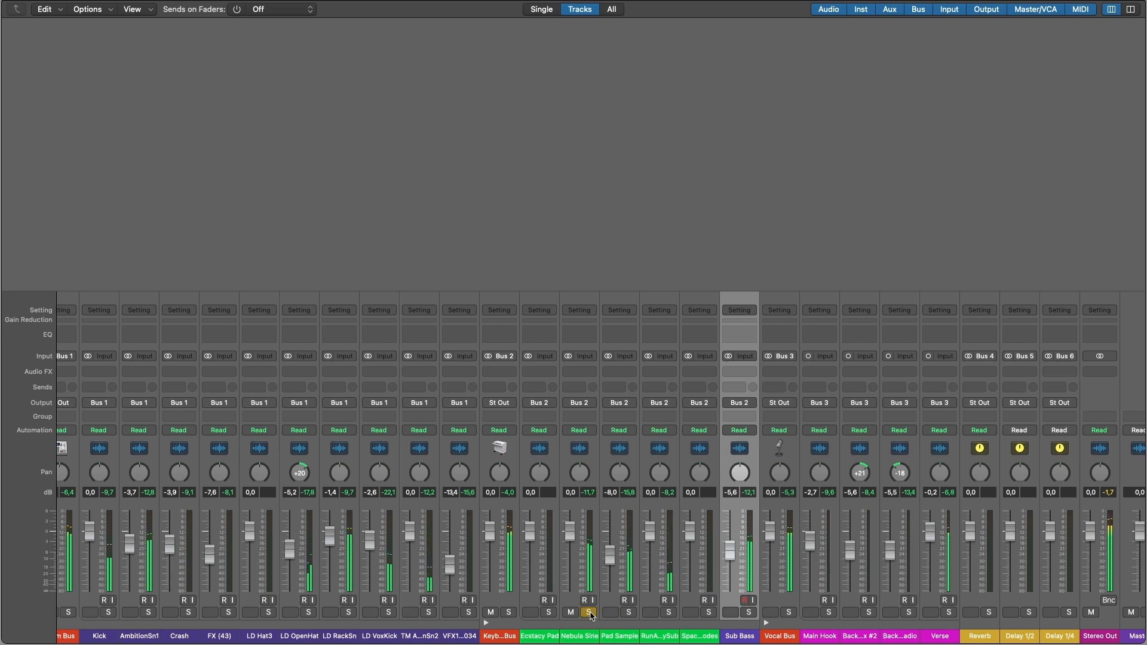
left_click_drag(570, 537, 578, 567)
left_click(588, 612)
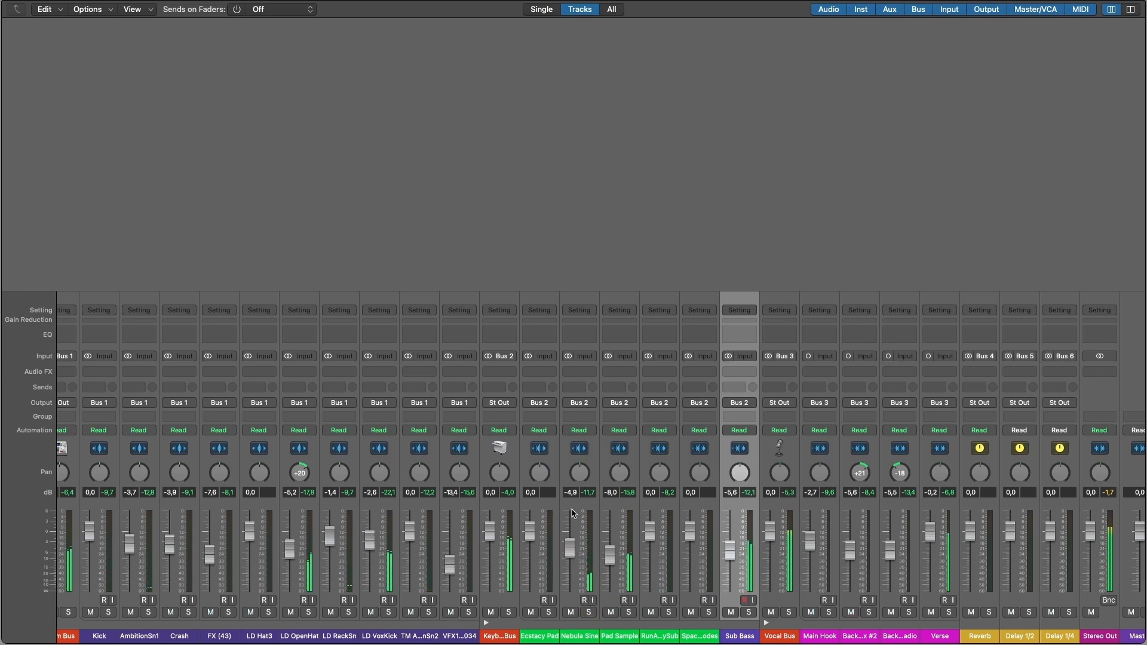
left_click_drag(571, 555, 571, 566)
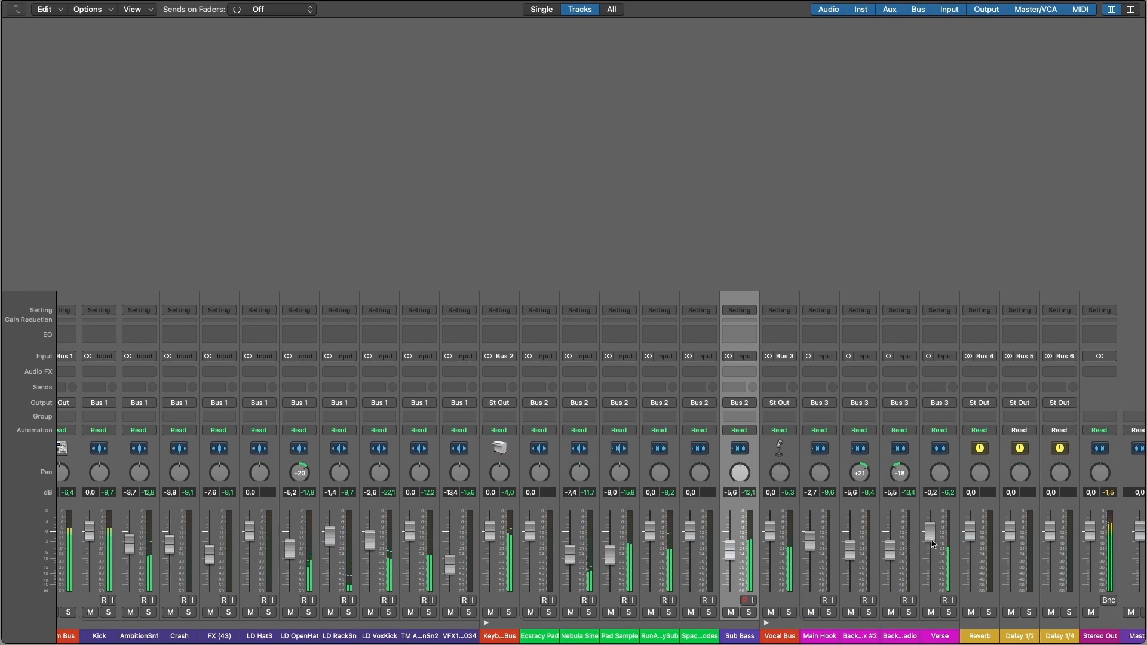
Lower the Verse fader to -1.3 dB and the FX (43) fader to -12.0 dB.
left_click_drag(930, 532, 934, 548)
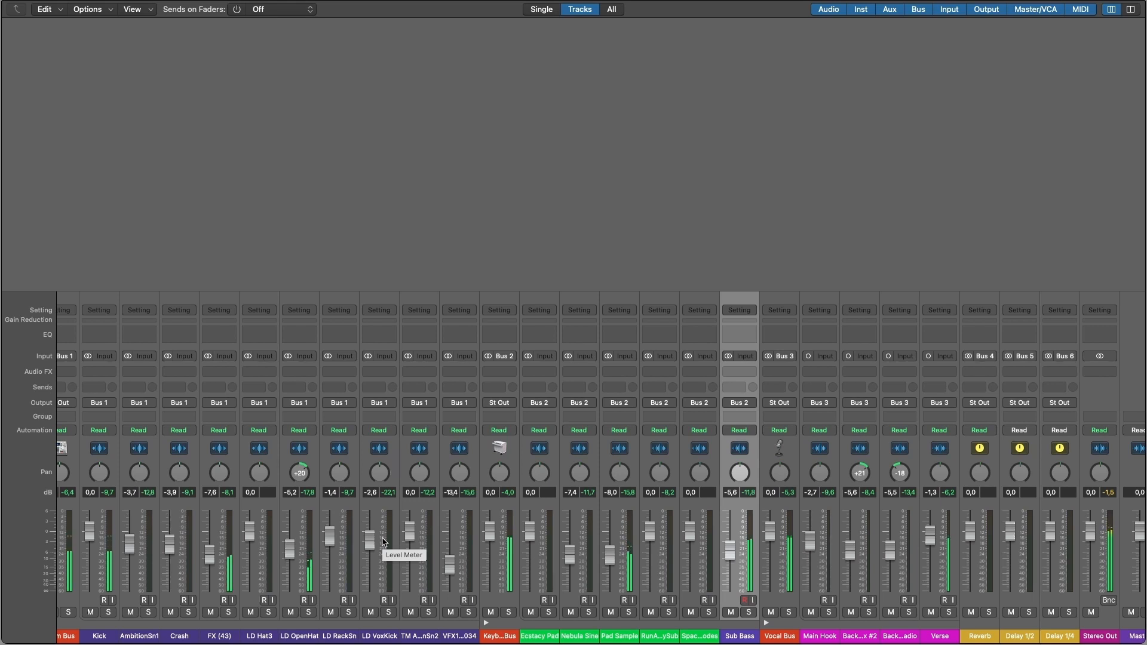
left_click_drag(209, 554, 209, 562)
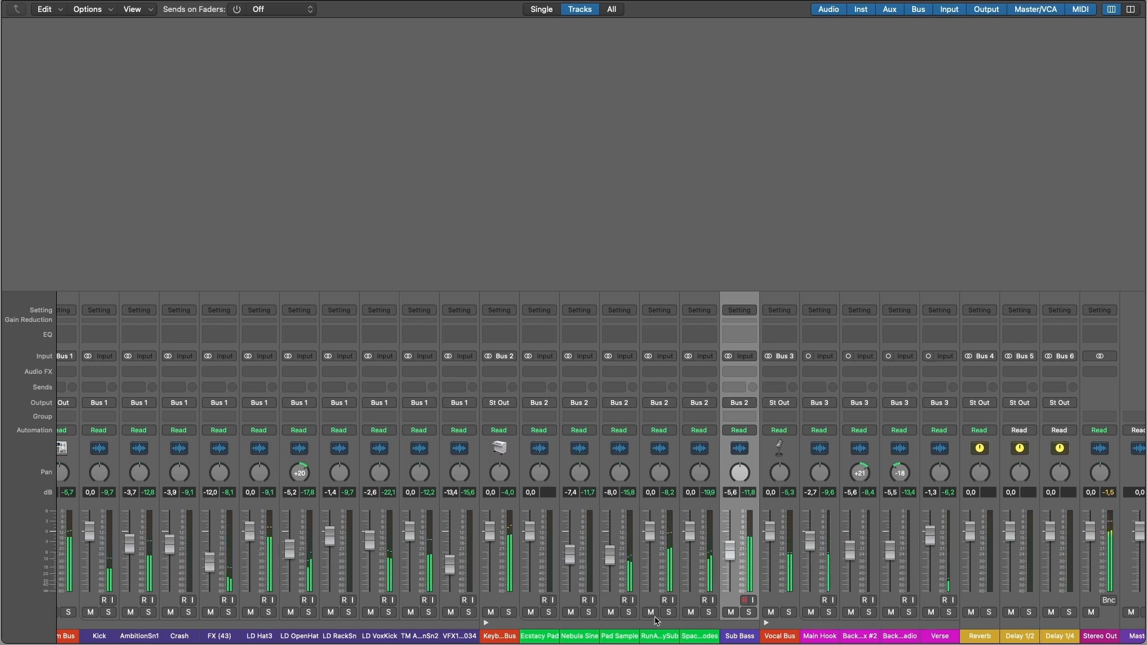
Balance the Space Rhodes channel at -3.1 dB and pan it to -12, soloing it to check the sound.
left_click(708, 612)
left_click_drag(689, 534, 689, 545)
left_click(708, 612)
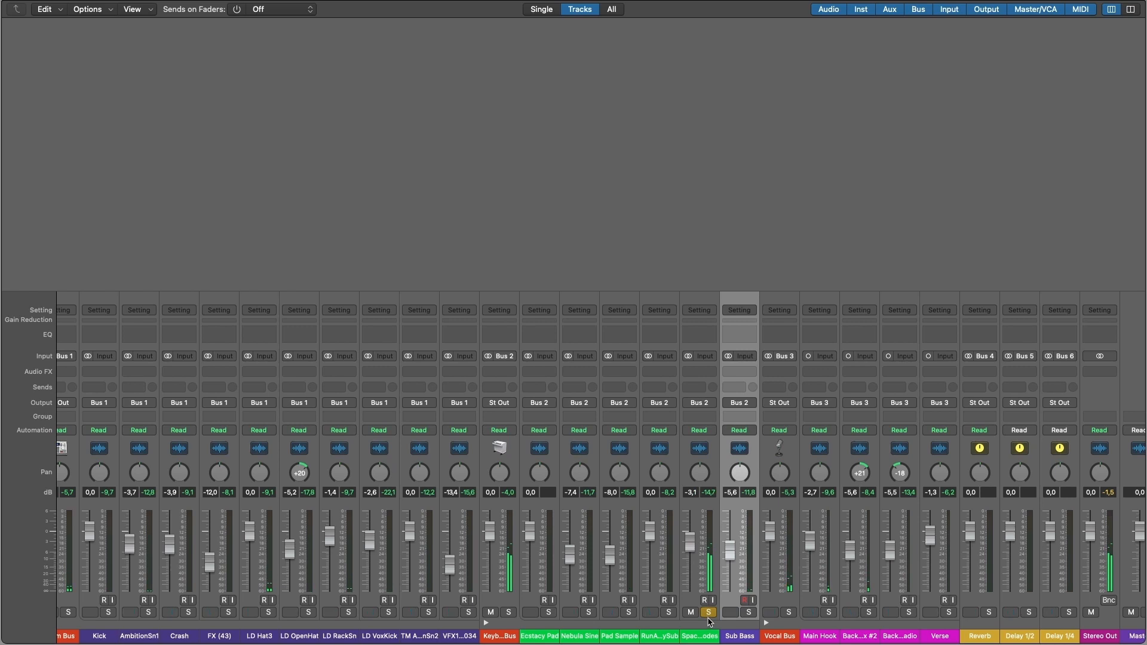
left_click_drag(691, 545, 694, 538)
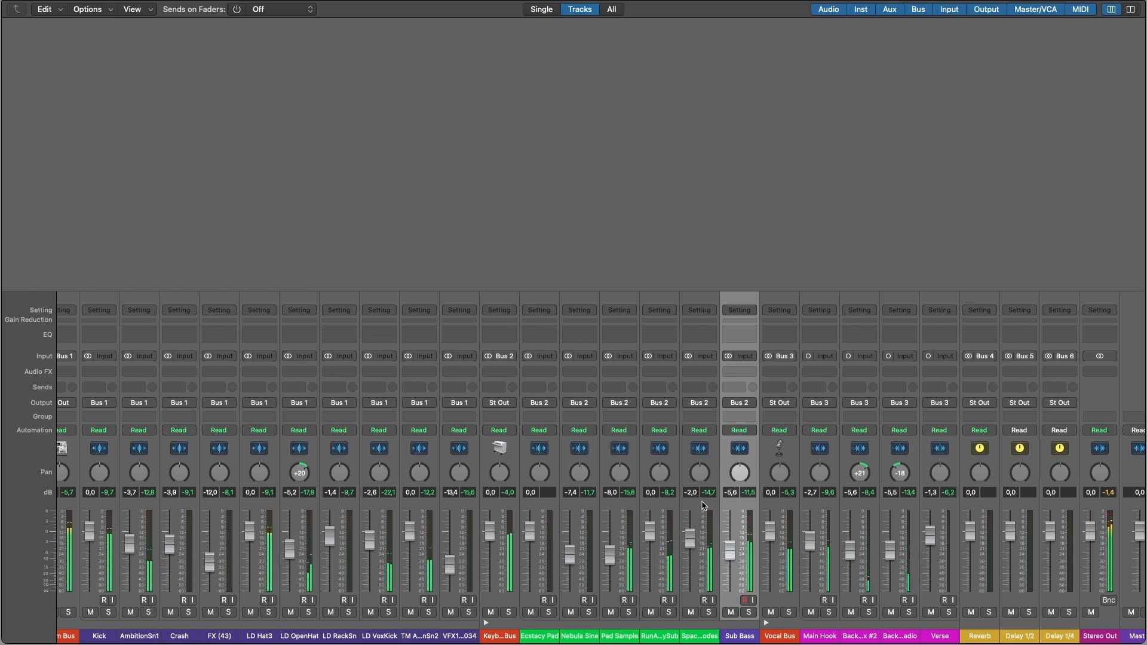
left_click(707, 612)
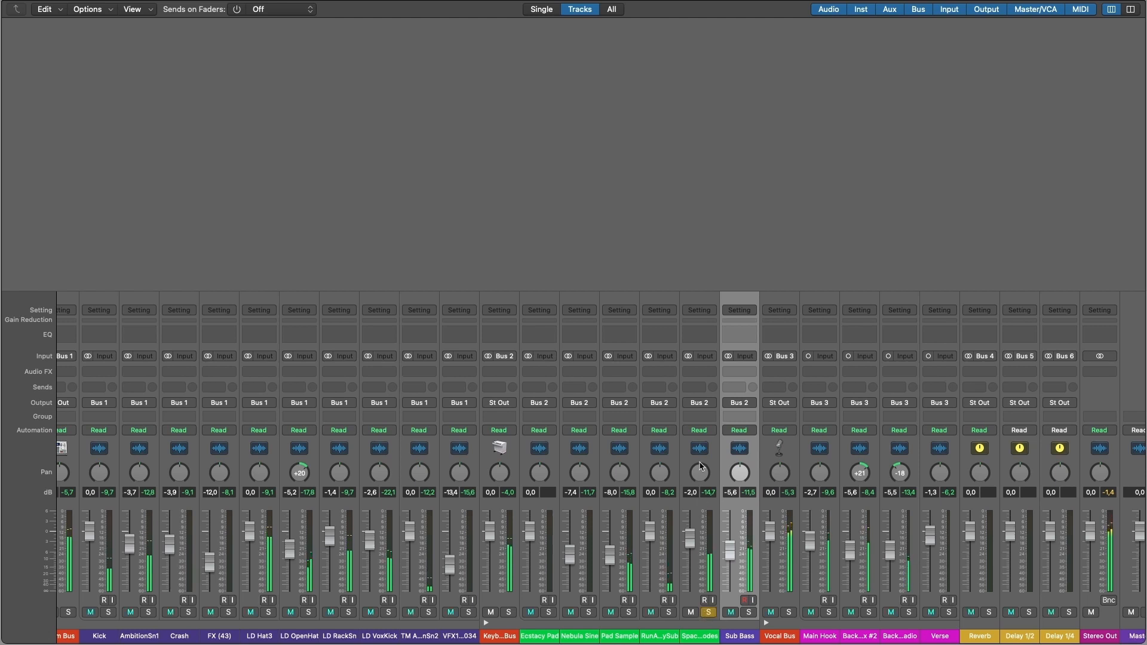
left_click_drag(699, 479, 699, 481)
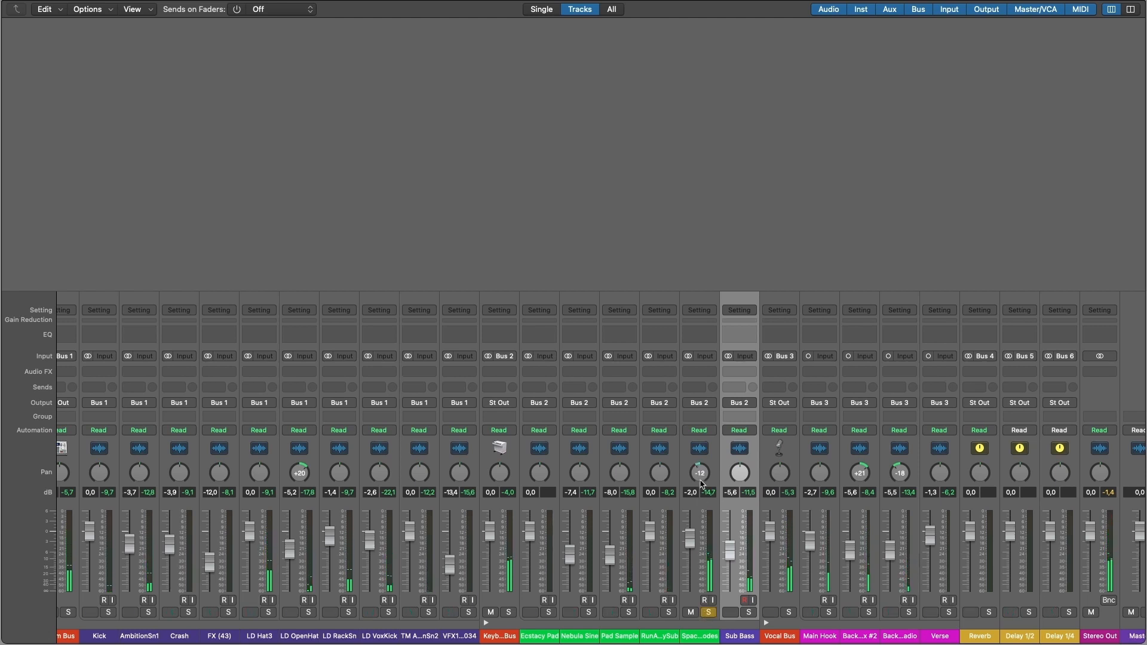
left_click(708, 611)
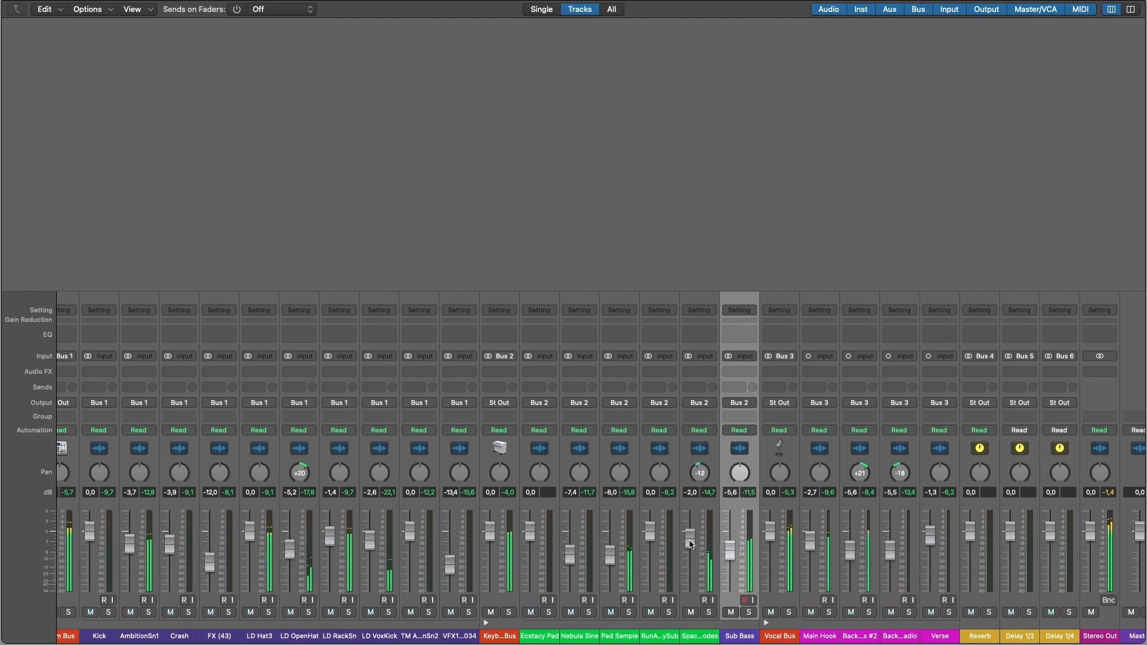
left_click_drag(690, 535, 691, 551)
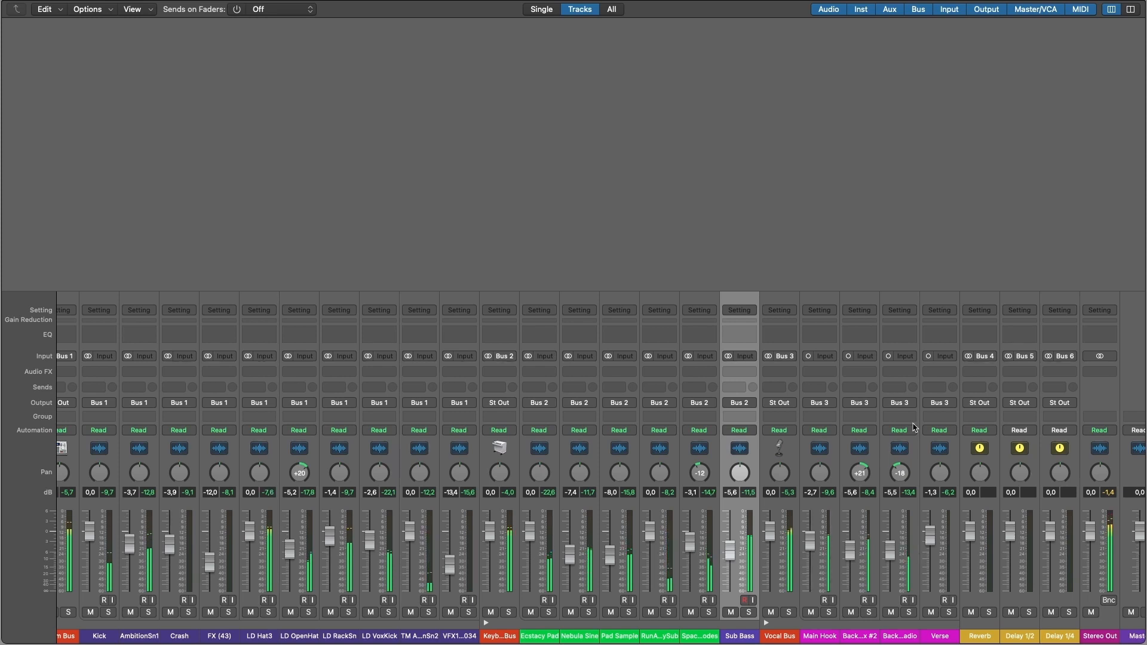
left_click(1035, 268)
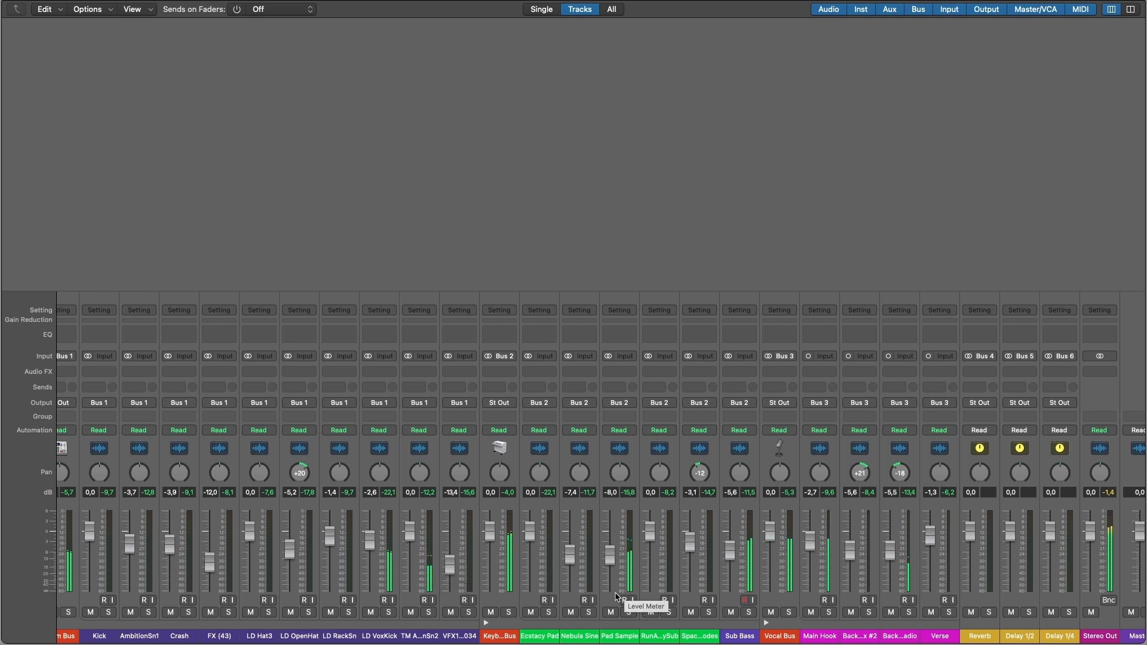
scroll(679, 478, "left", 1)
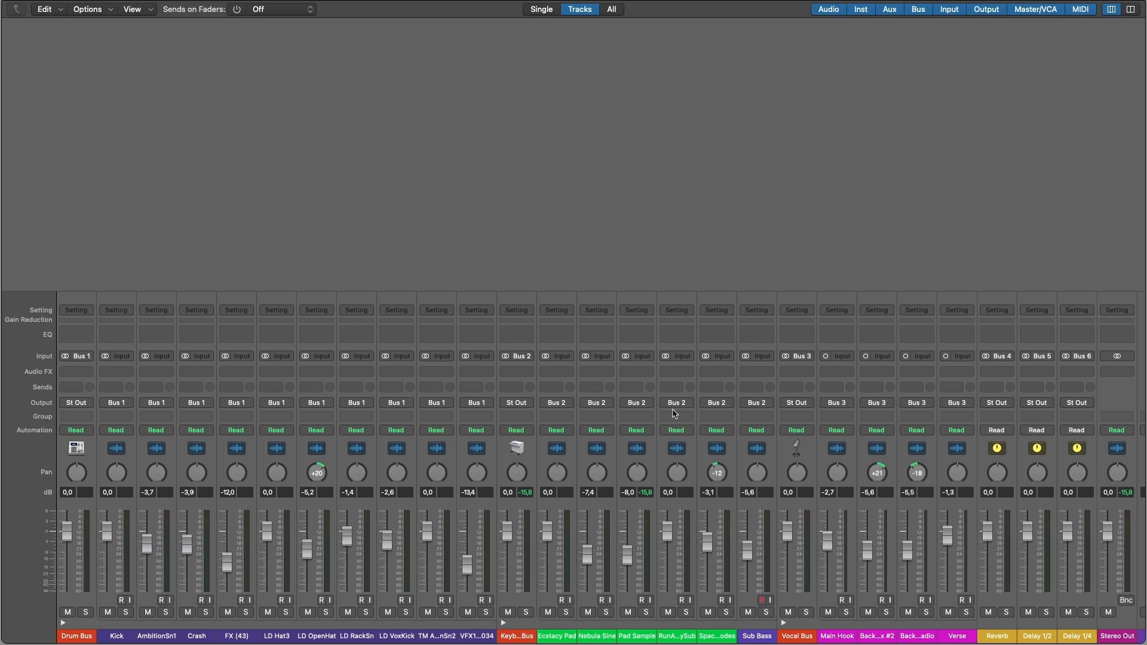
scroll(622, 294, "left", 2)
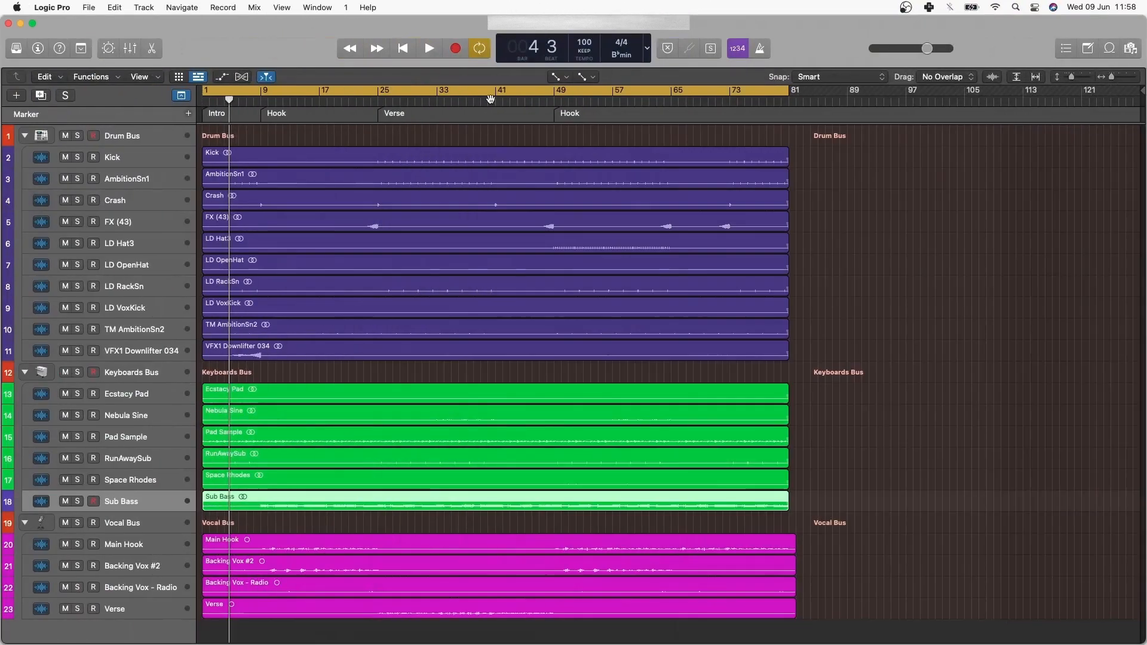
Try to start playback from the second Hook at bar 49.
left_click(523, 101)
left_click(576, 102)
left_click(556, 103)
key("space")
key("space")
key("space")
key("space")
key("space")
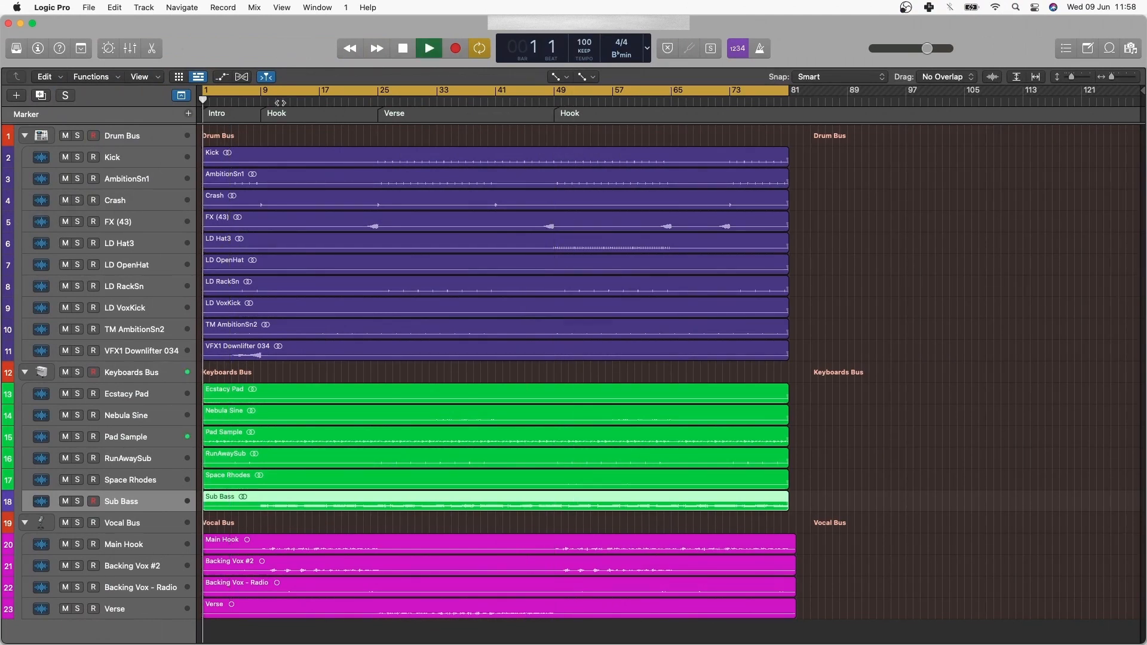
Set the cycle range to bars 49 to 65 in the second Hook and play it briefly.
key("space")
left_click_drag(197, 91, 557, 103)
key("space")
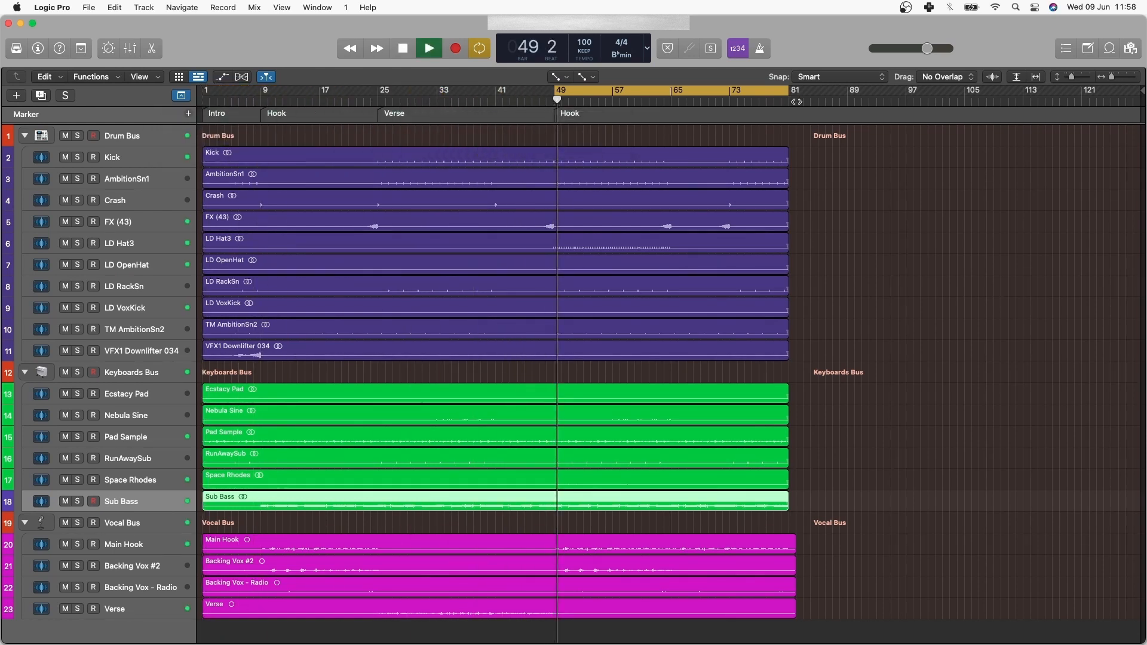
left_click_drag(789, 91, 680, 110)
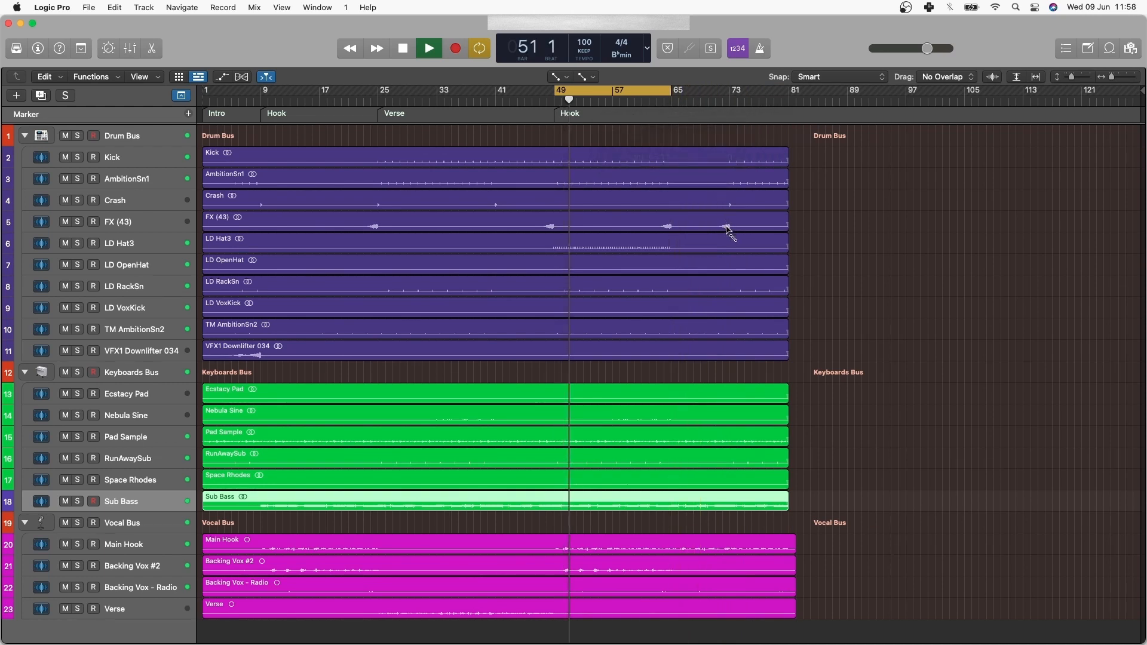
key("space")
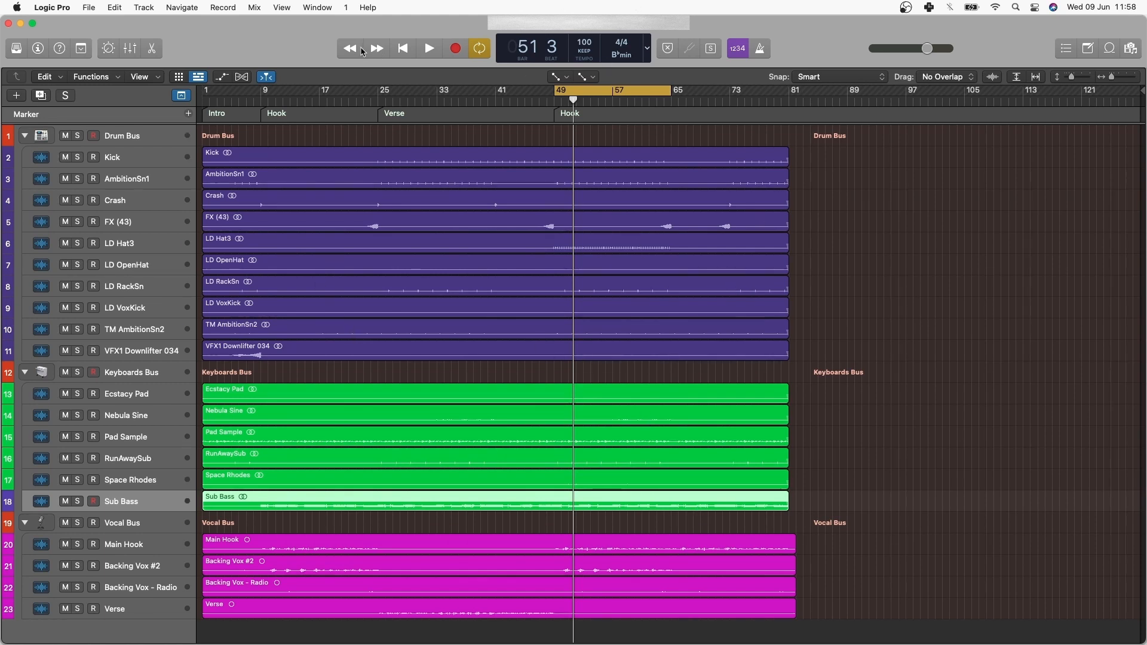
Open the Mixer in full screen and start playback of the cycled Hook.
key("super+2")
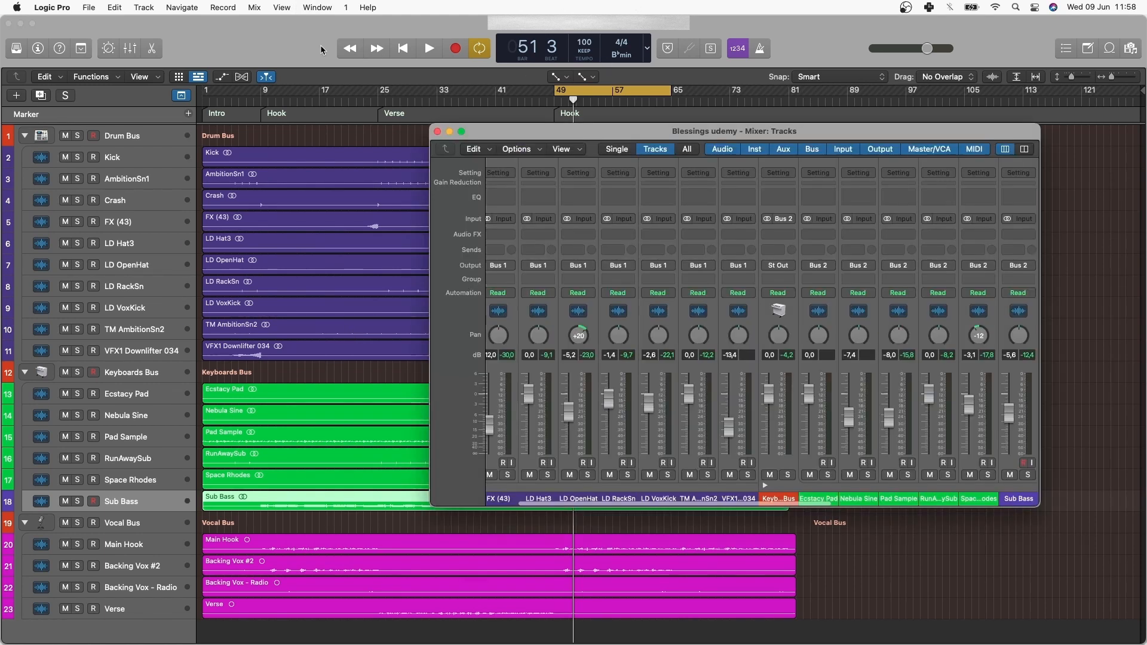
left_click(459, 131)
key("space")
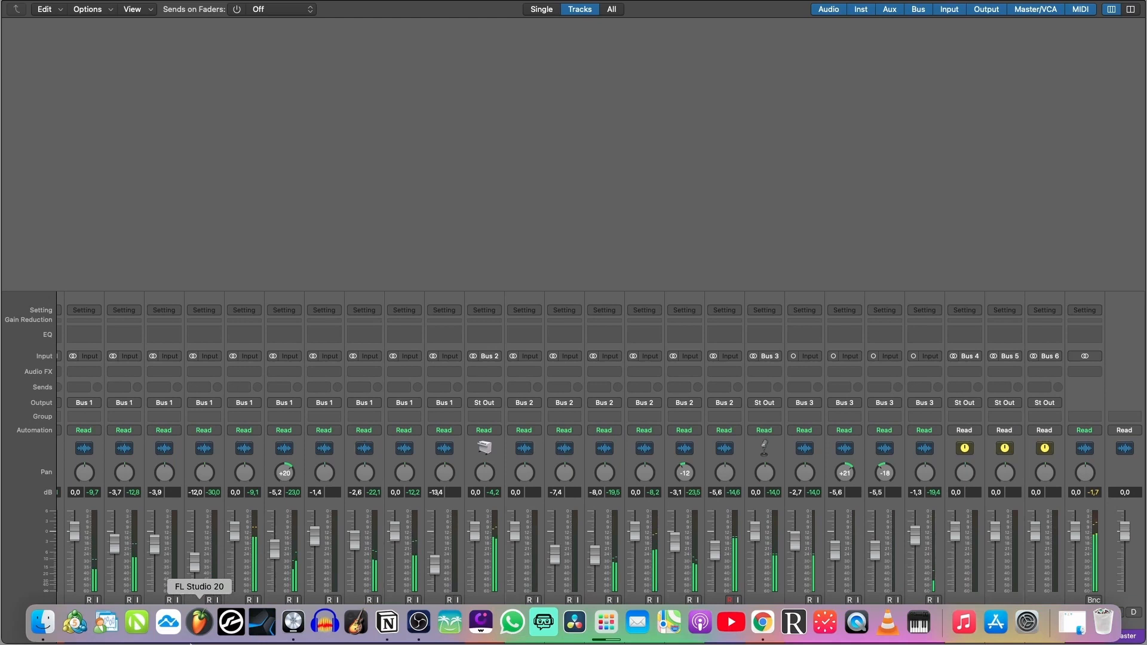
Solo the Kick, comparing it with the Sub Bass by soloing that channel temporarily.
left_click(93, 612)
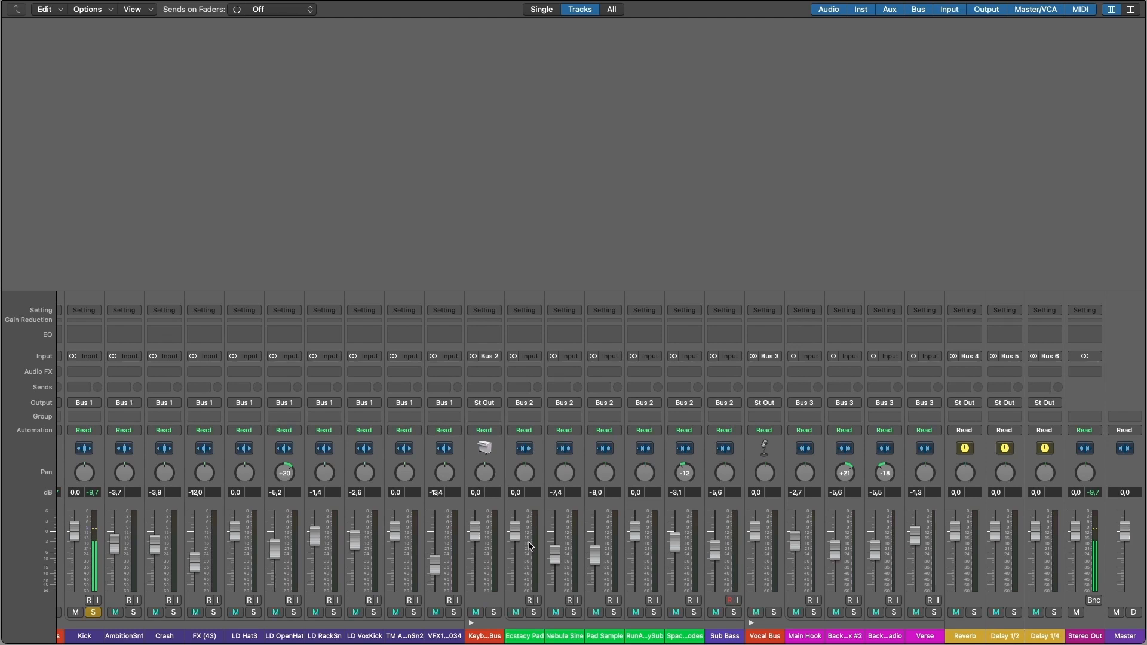
left_click(734, 612)
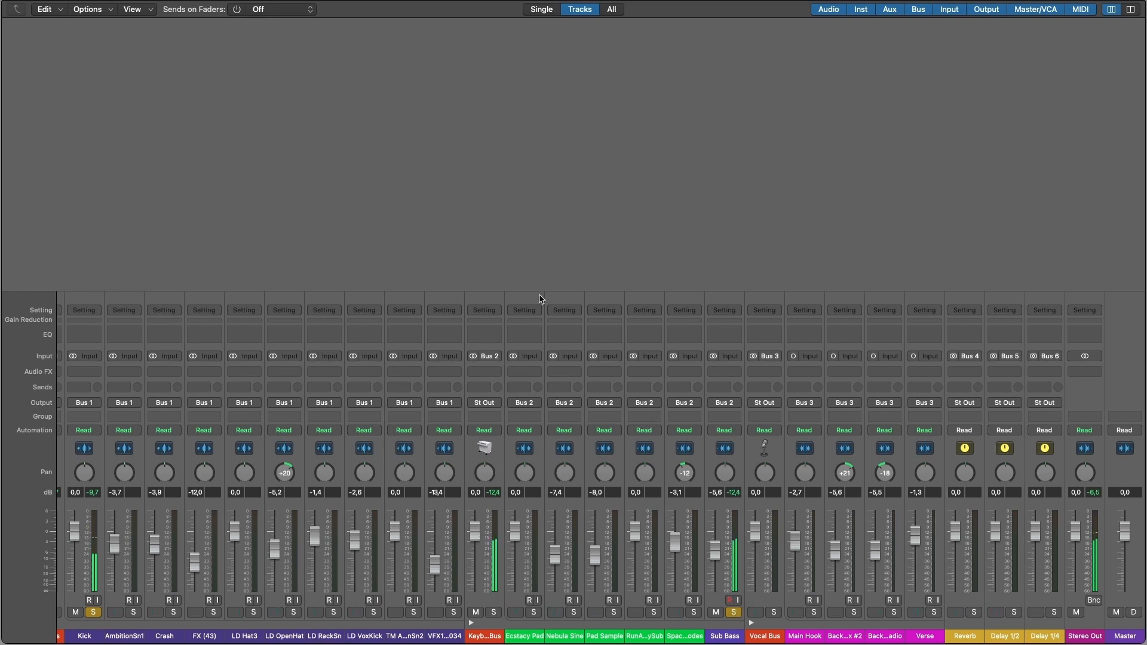
scroll(544, 226, "left", 1)
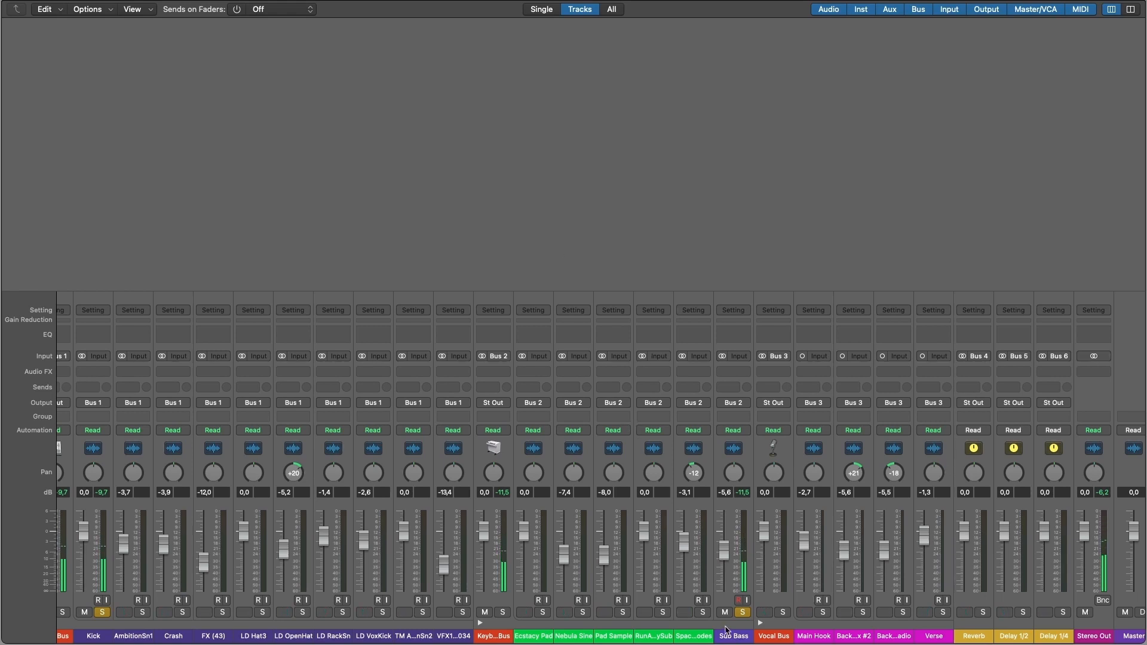
left_click(744, 615)
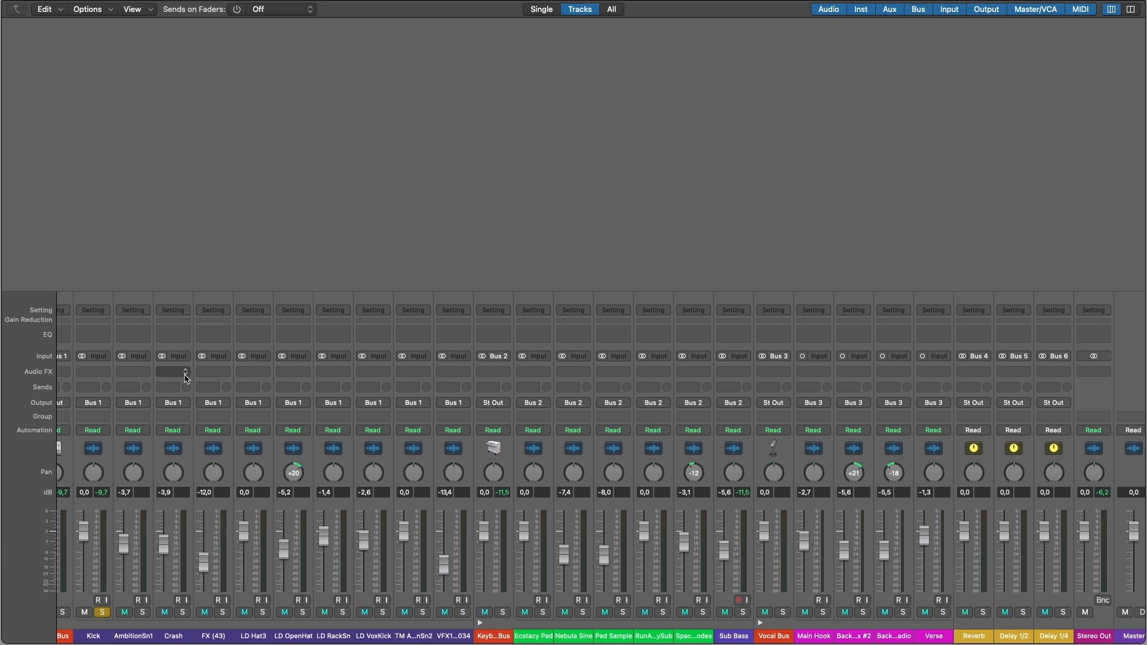
Insert a stereo Channel EQ on the Kick, move its window clear of the faders and start playback.
left_click(94, 372)
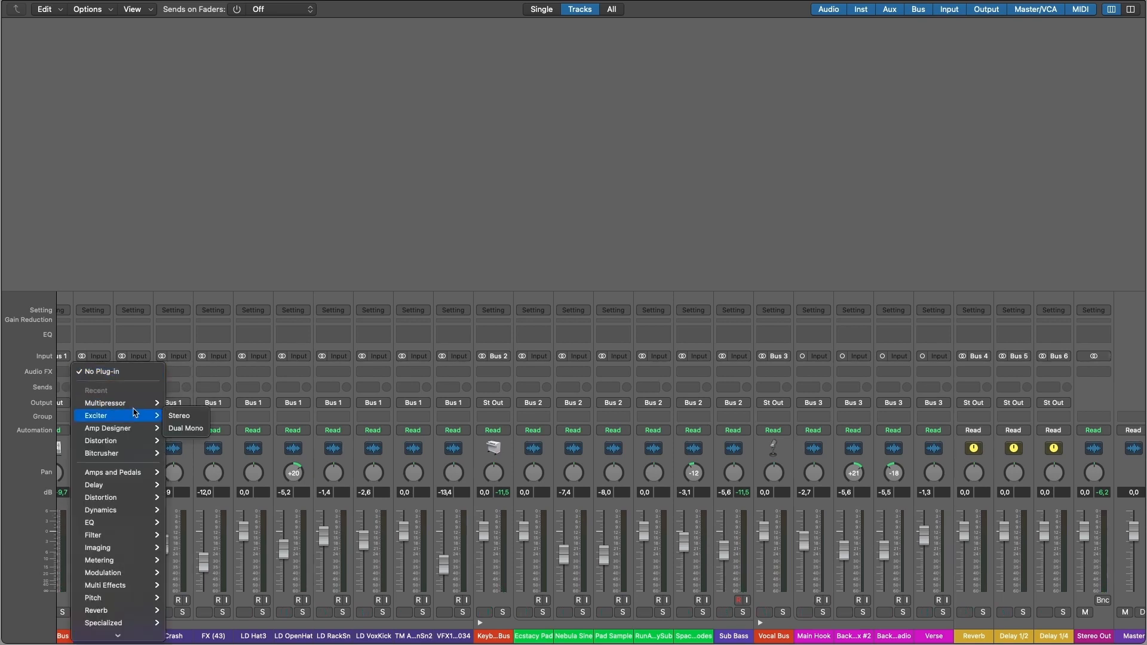
mouse_move(137, 523)
mouse_move(188, 522)
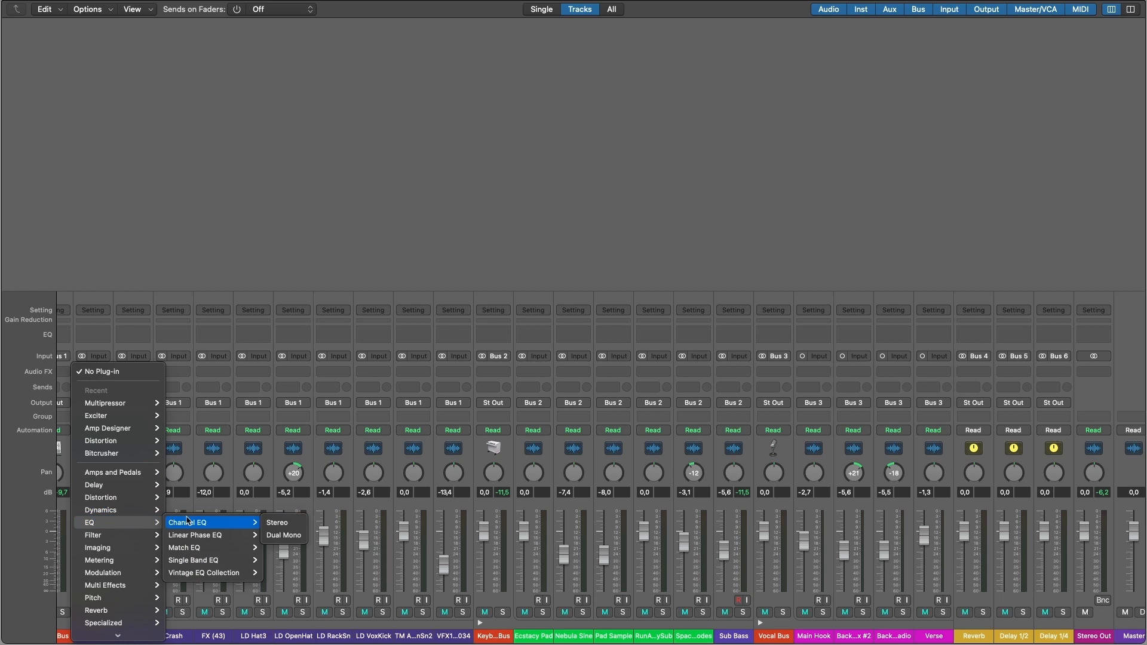
left_click(286, 523)
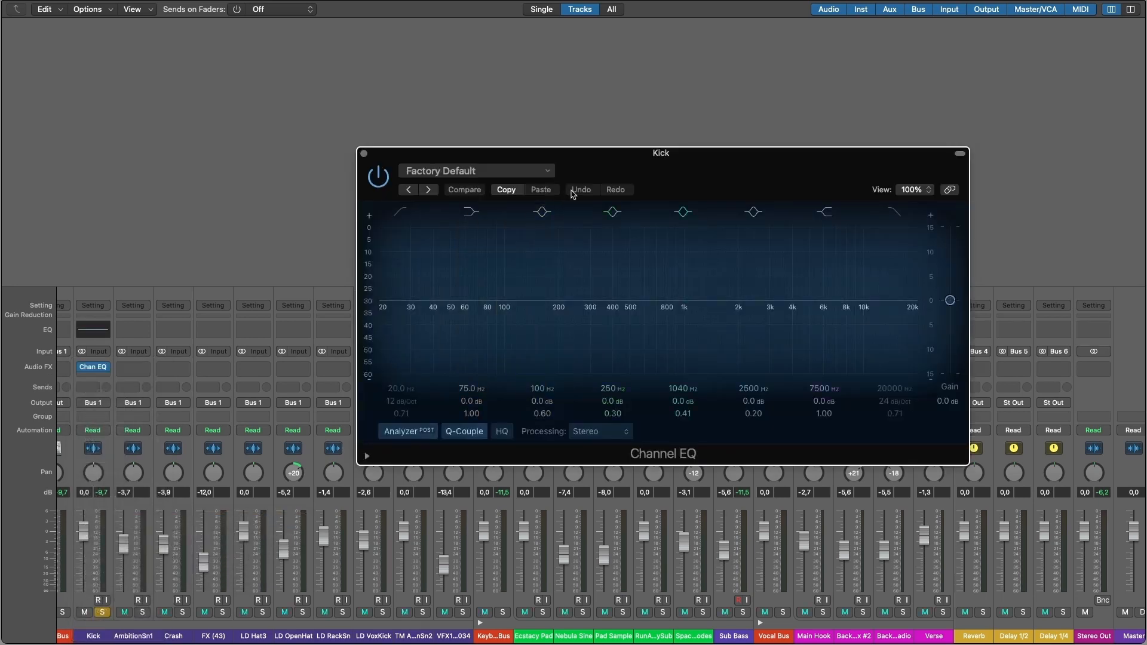
left_click_drag(655, 159, 691, 153)
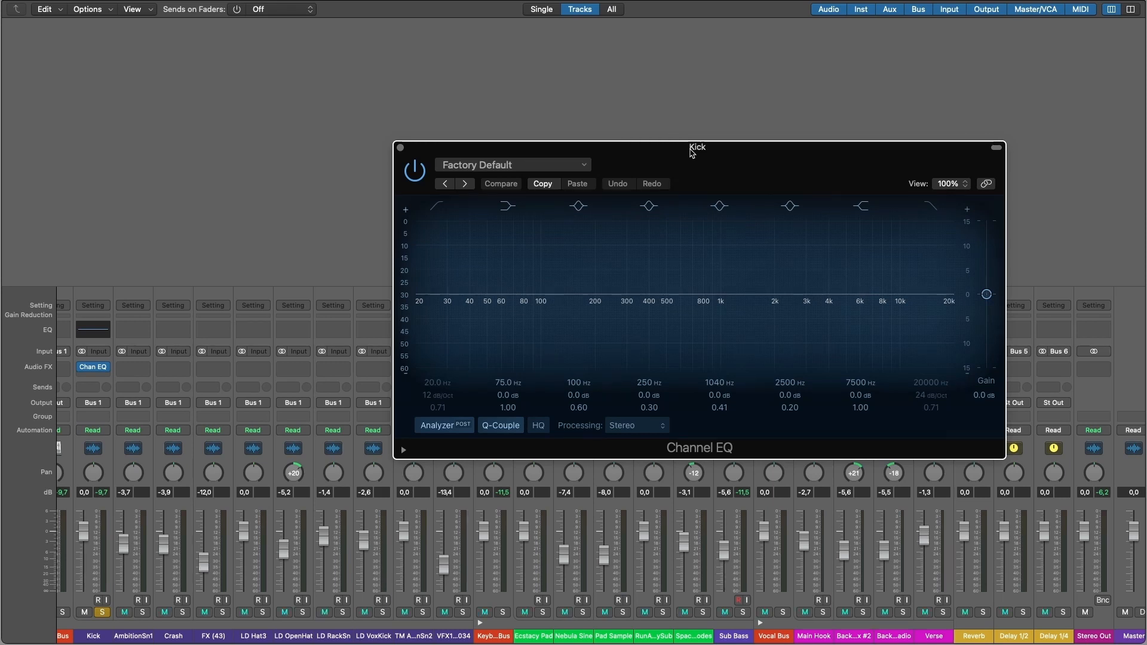
left_click_drag(691, 153, 695, 119)
key("space")
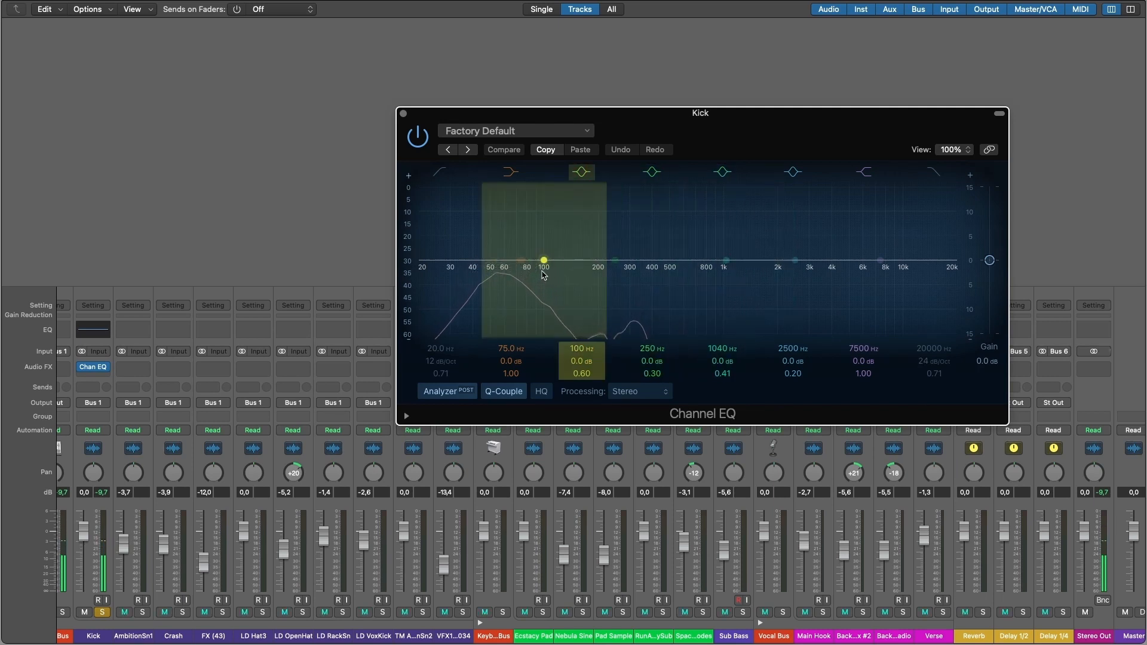
Reset the low-shelf band after a trial boost and shape the yellow bell band to 89.5 Hz, +2.3 dB and Q 3.40.
left_click_drag(519, 260, 524, 256)
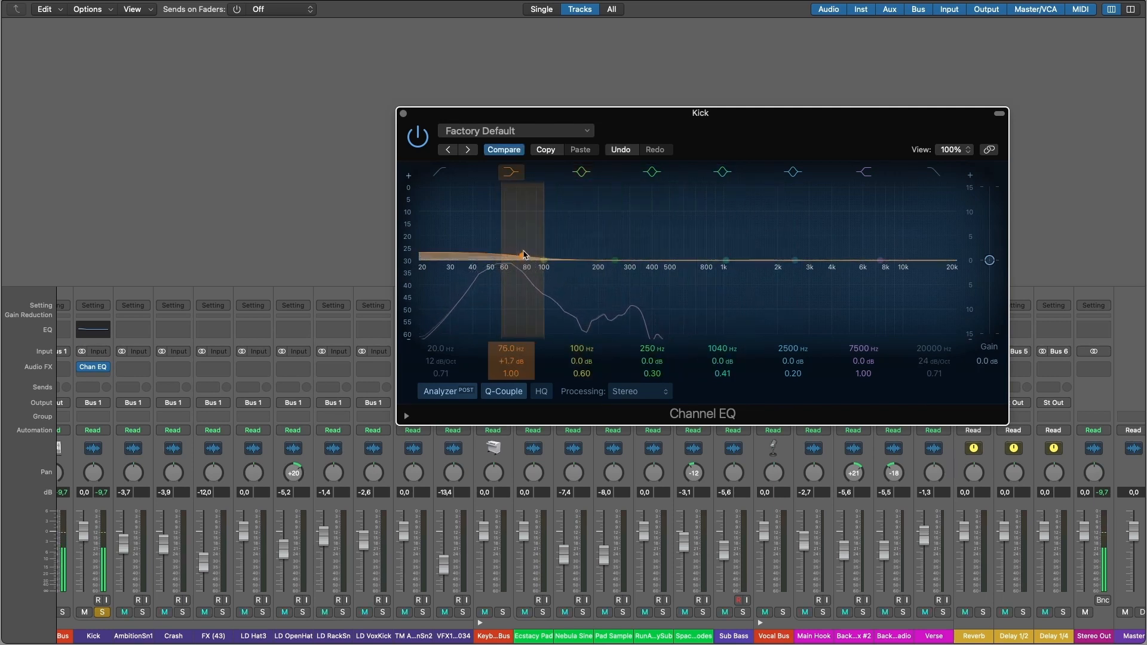
left_click(522, 257, "alt")
left_click_drag(543, 259, 539, 251)
scroll(537, 249, "down", 2)
scroll(537, 249, "up", 5)
scroll(538, 251, "up", 6)
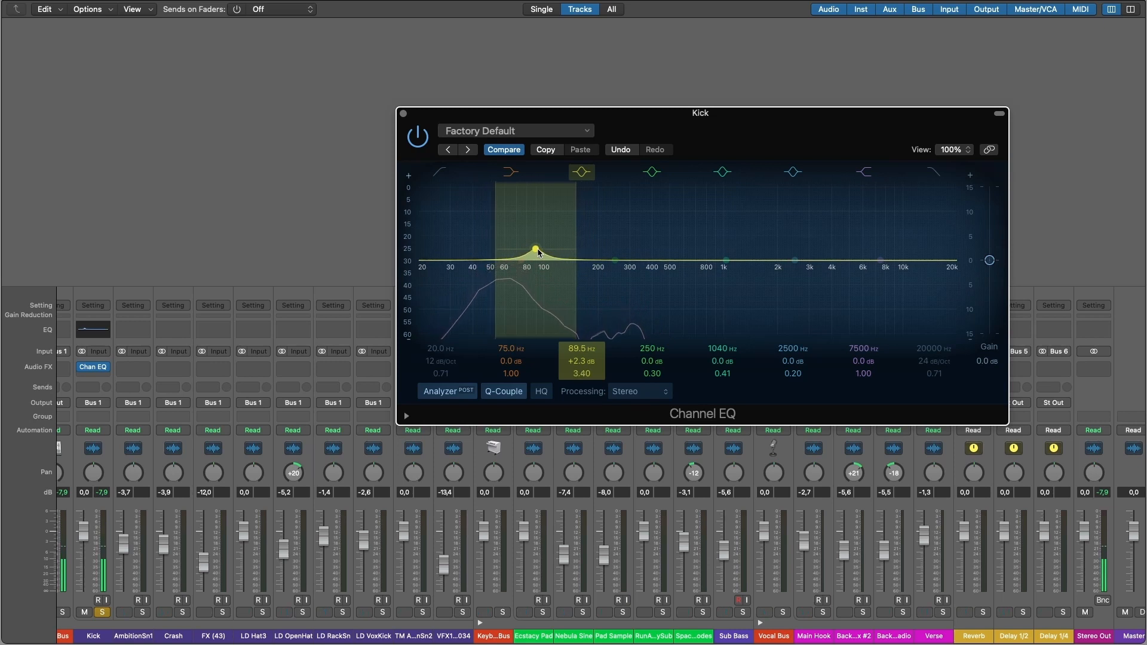
Sweep the bell band through the kick's lows with exaggerated gain, settling on 54 Hz at +3.1 dB.
left_click_drag(537, 251, 517, 174)
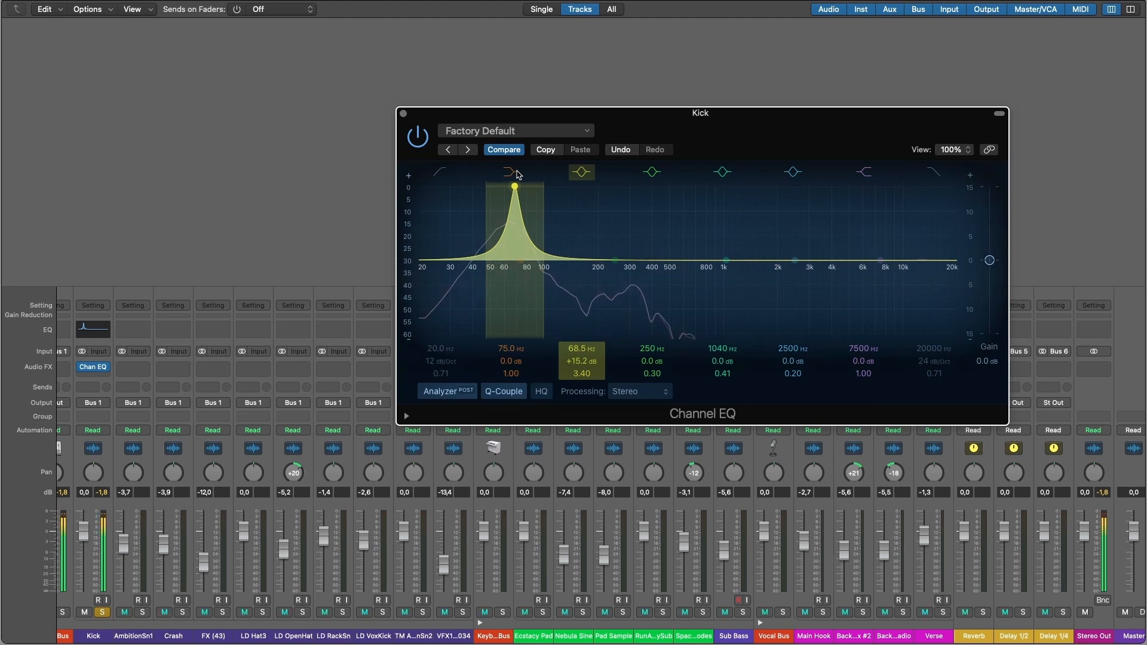
left_click_drag(517, 174, 501, 178)
left_click_drag(500, 174, 497, 178)
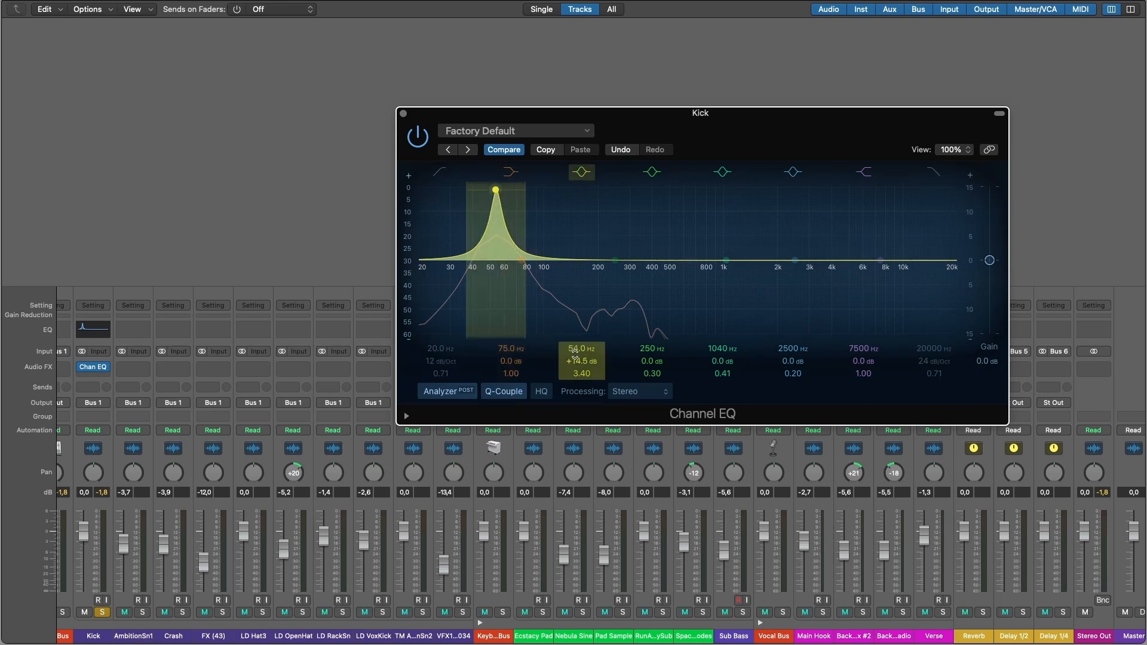
left_click_drag(581, 361, 581, 419)
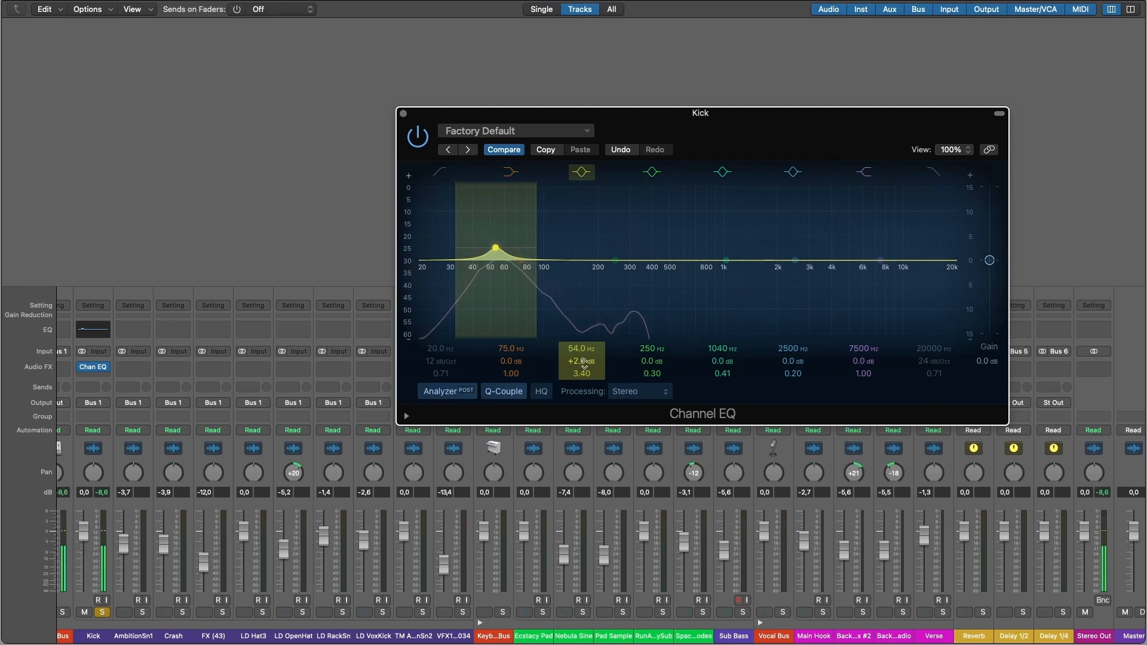
left_click_drag(583, 360, 583, 357)
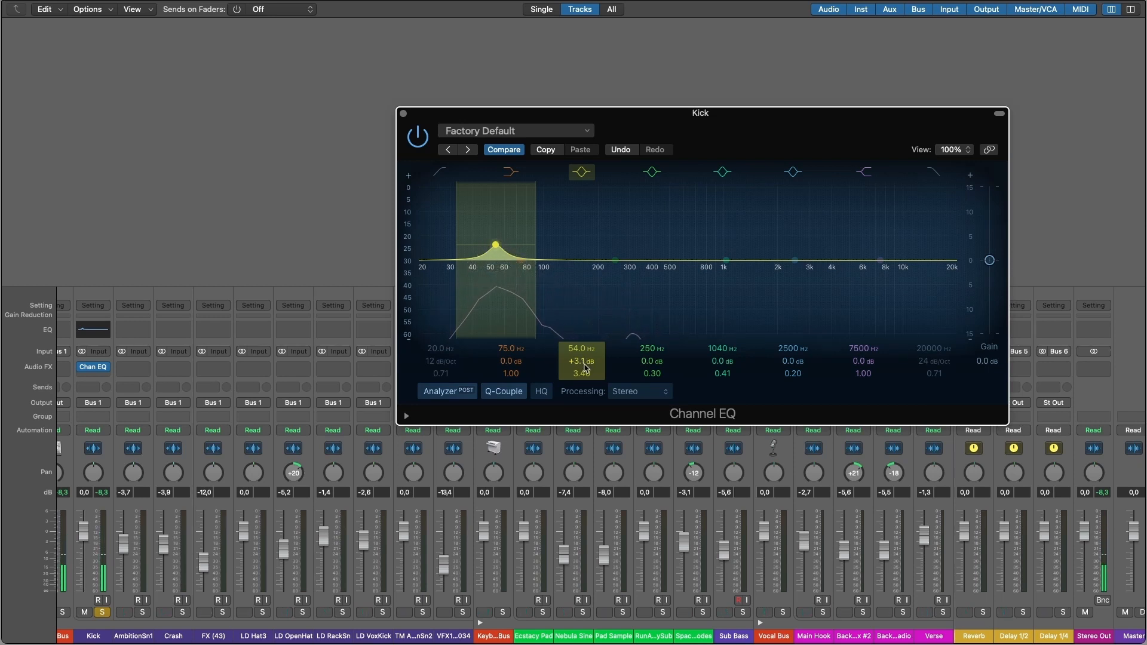
Compare the kick with the Channel EQ bypassed and active, leaving it enabled, and close the plug-in window.
left_click(417, 136)
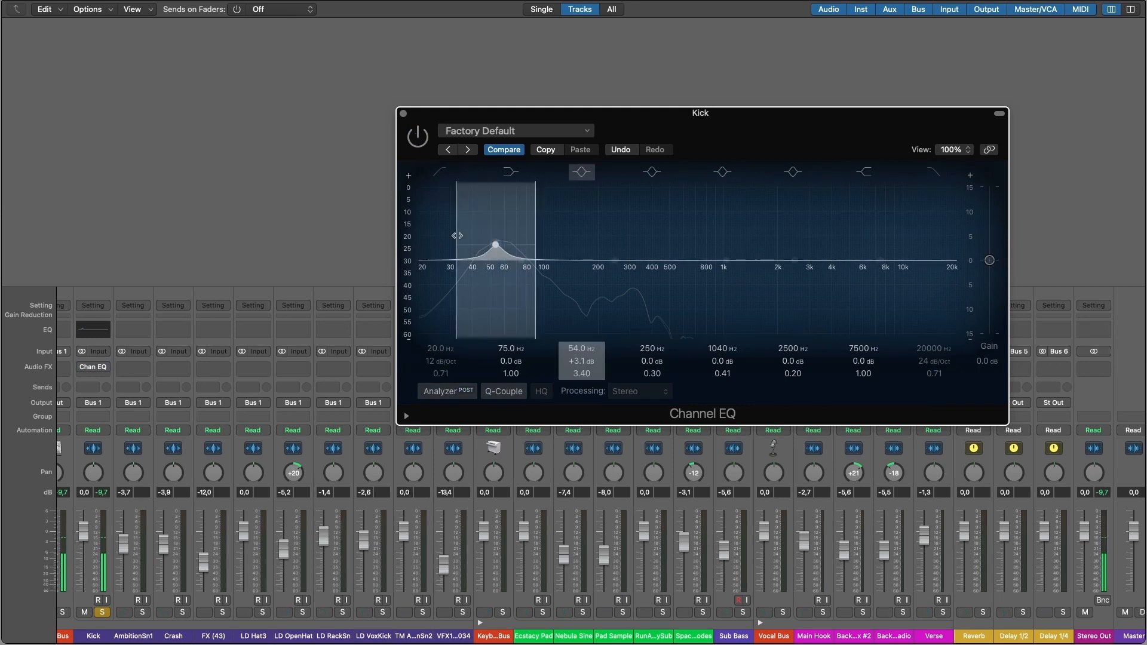
left_click(423, 139)
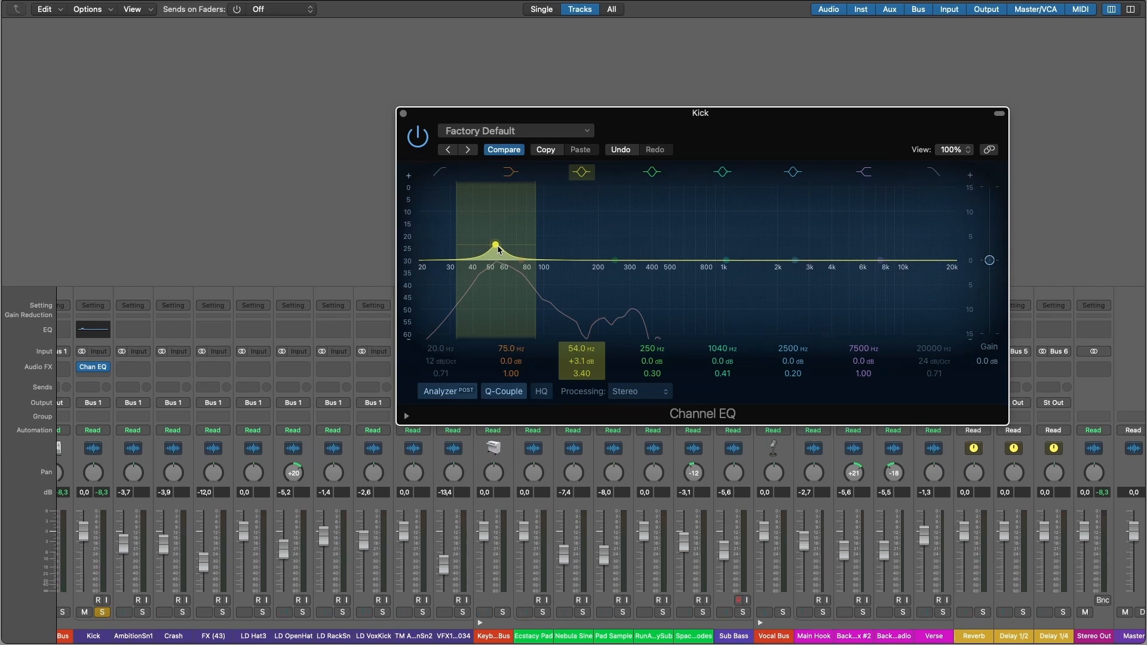
left_click(403, 114)
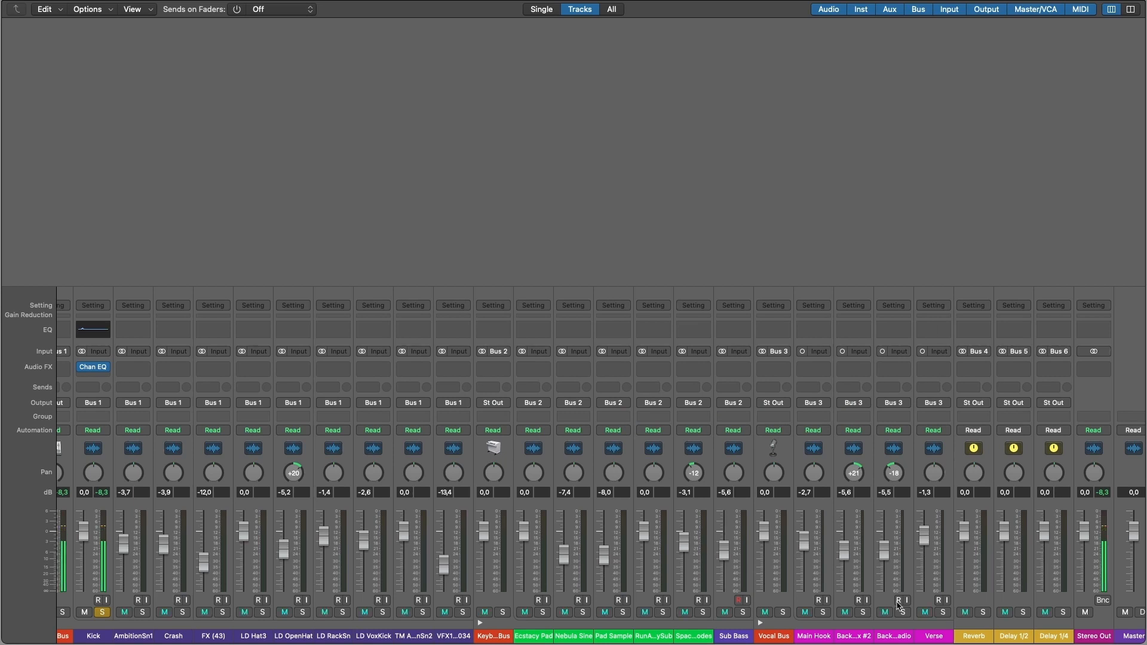
Solo the Sub Bass alongside the kick, insert a Channel EQ on it and reposition the plug-in window.
left_click(743, 613)
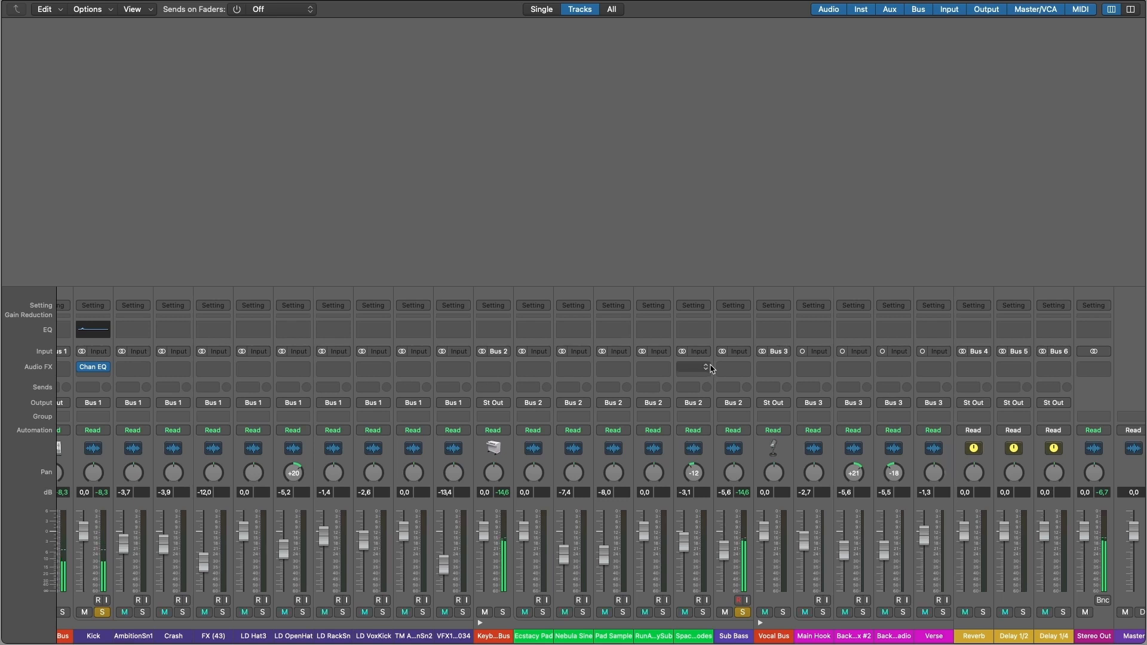
left_click(693, 368)
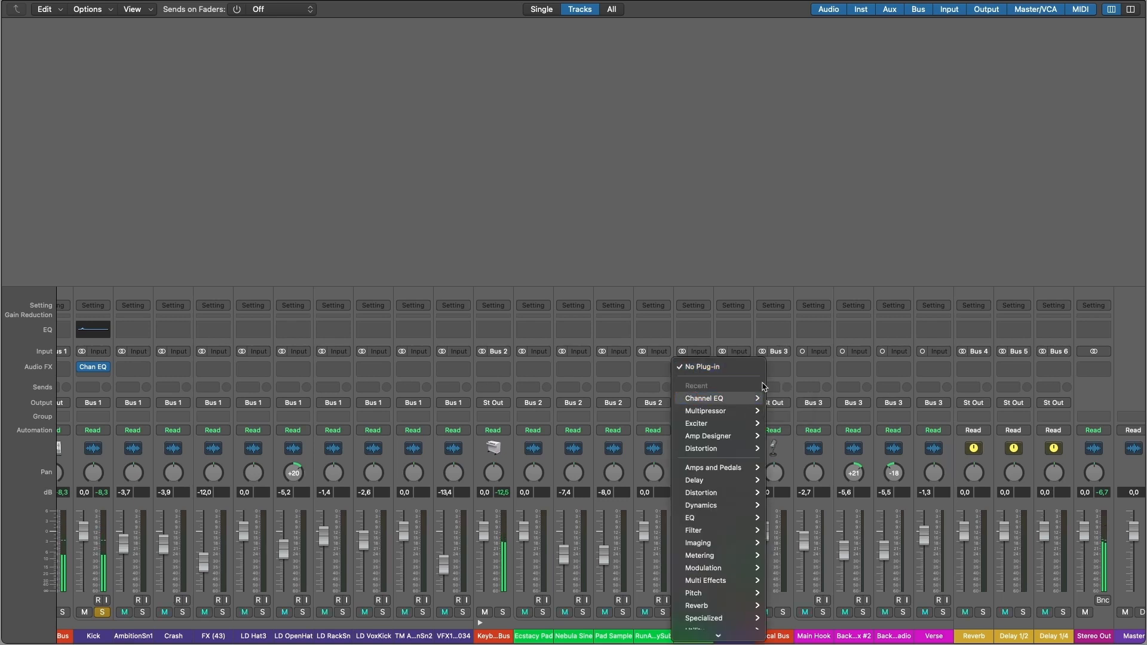
left_click(755, 234)
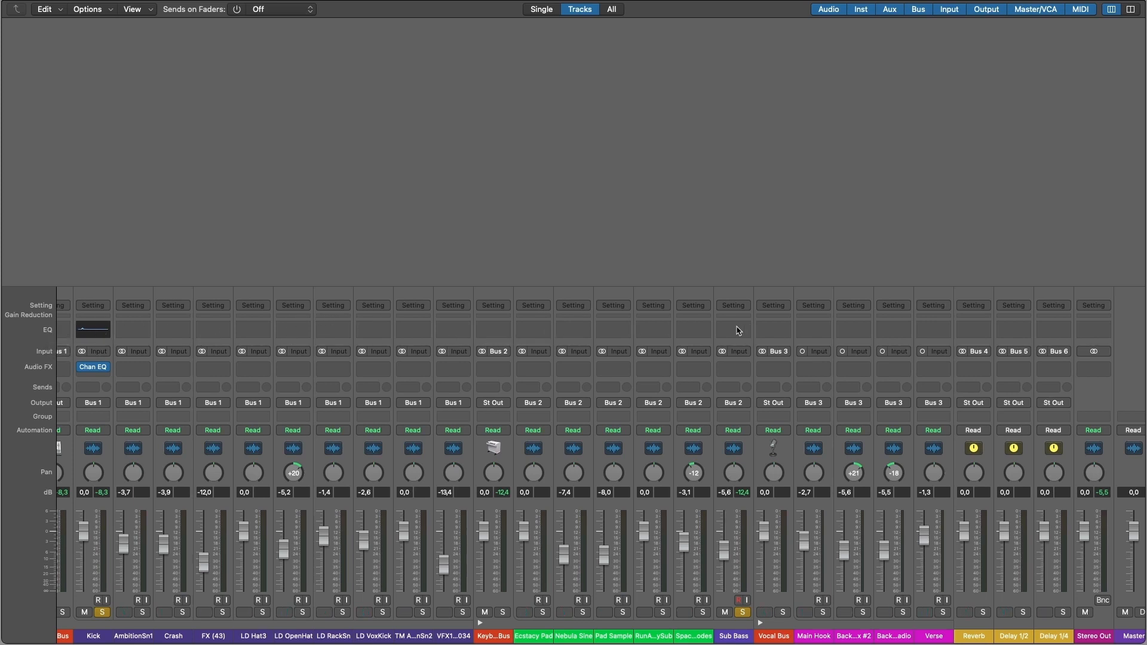
left_click(737, 329)
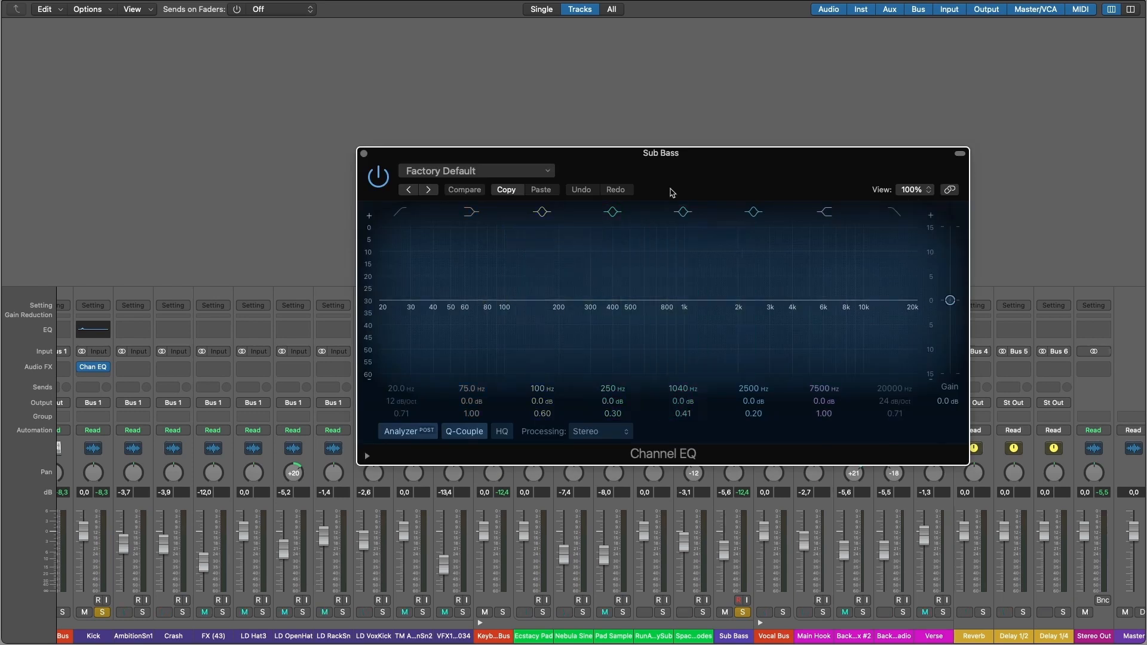
left_click_drag(692, 156, 703, 143)
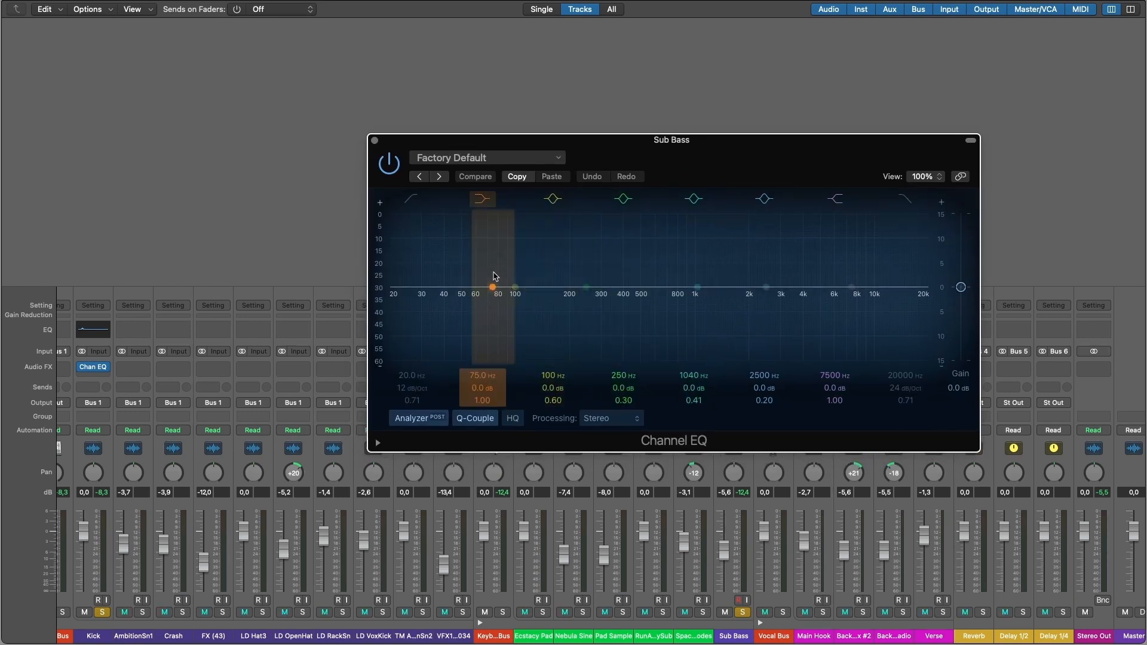
Shape the Sub Bass EQ's yellow bell band into a narrow cut at 54 Hz, -3.0 dB and Q 8.20.
left_click_drag(514, 288, 471, 303)
left_click_drag(546, 394, 546, 403)
scroll(455, 321, "down", 5)
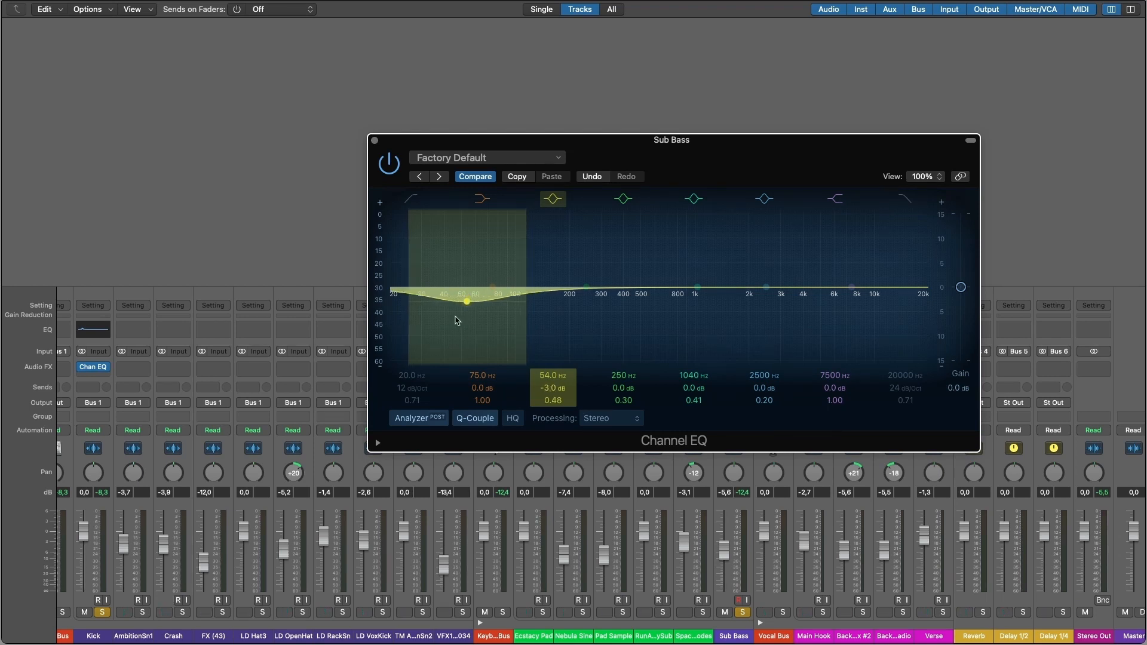
scroll(455, 320, "up", 3)
scroll(455, 321, "up", 4)
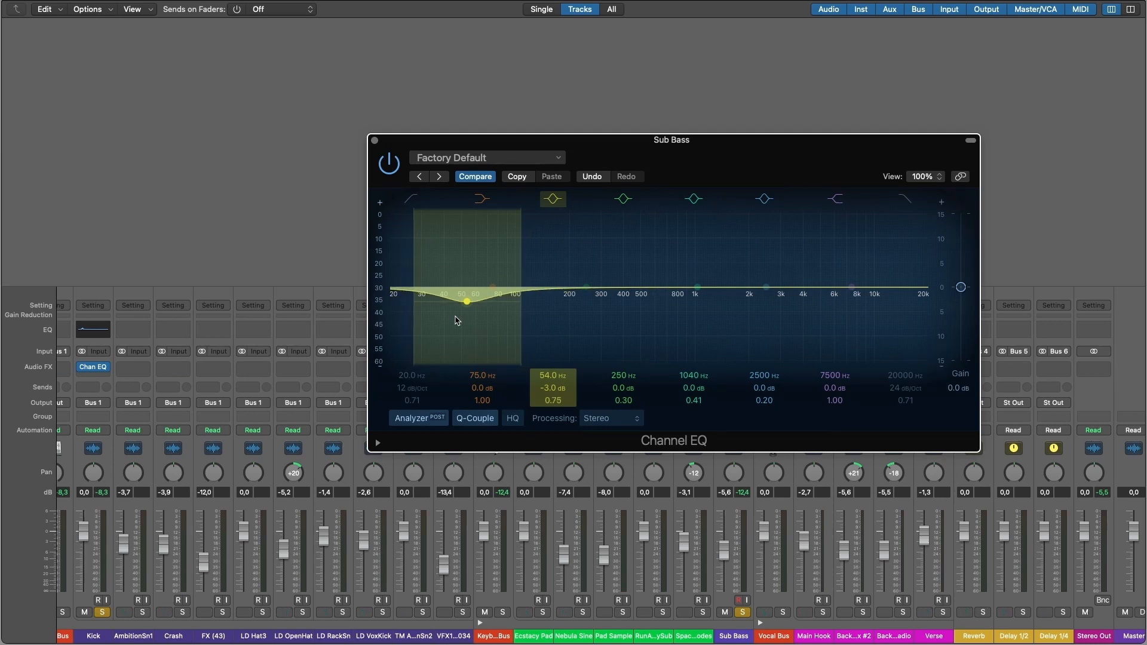
scroll(455, 320, "down", 3)
scroll(455, 321, "up", 6)
scroll(455, 321, "down", 4)
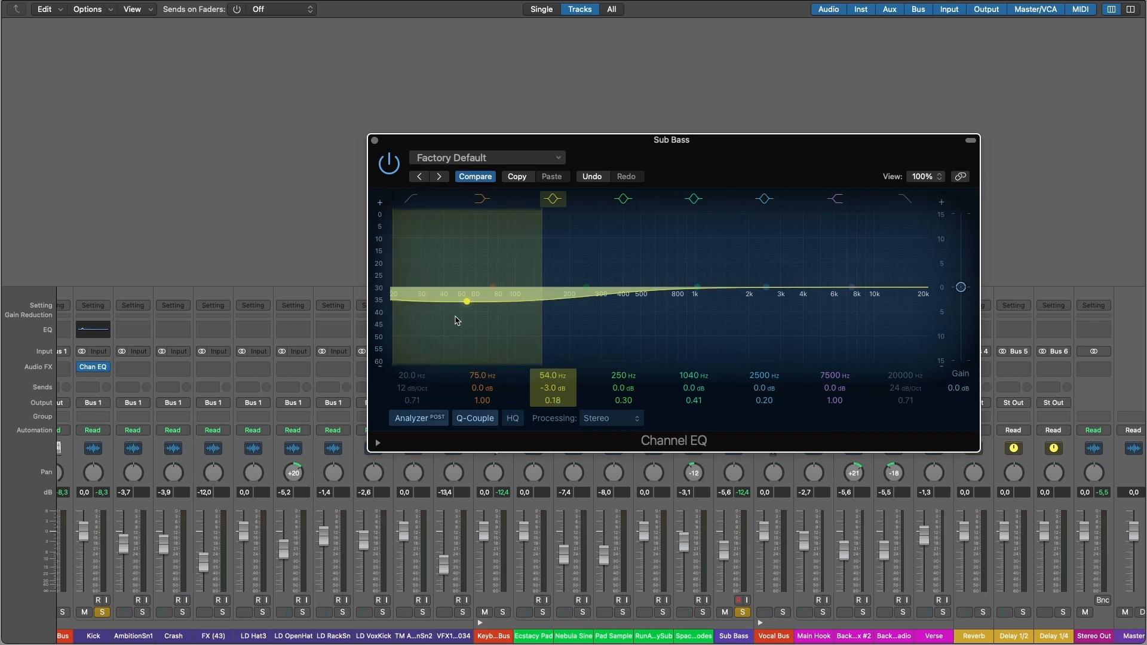
scroll(456, 320, "up", 8)
scroll(455, 321, "down", 2)
scroll(455, 321, "up", 3)
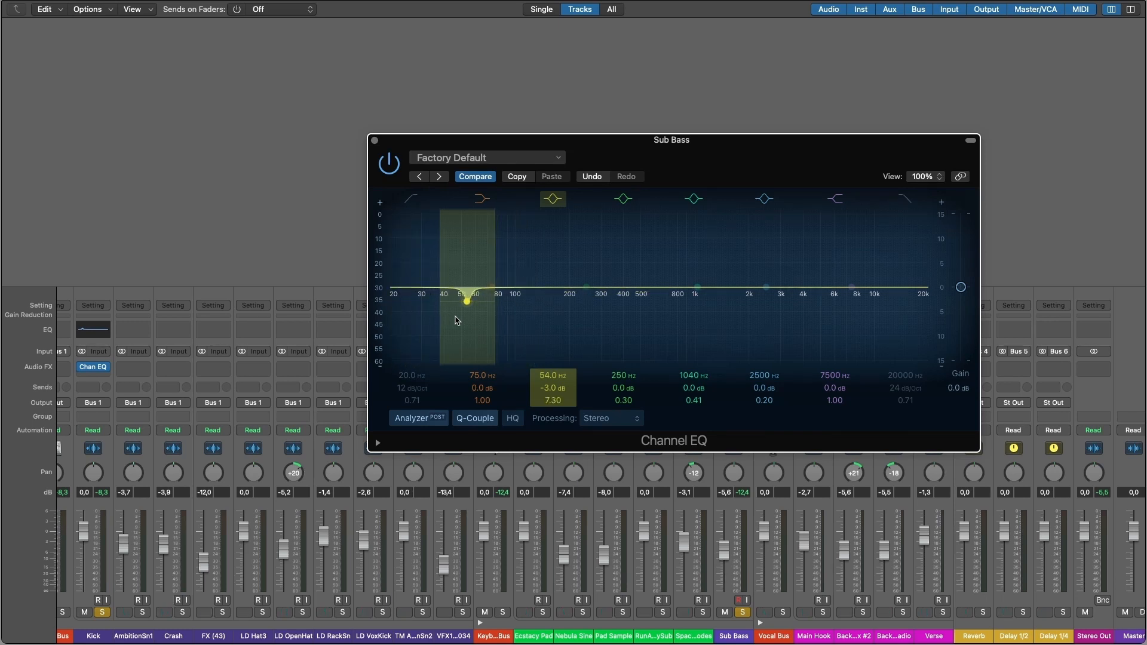
scroll(455, 321, "up", 2)
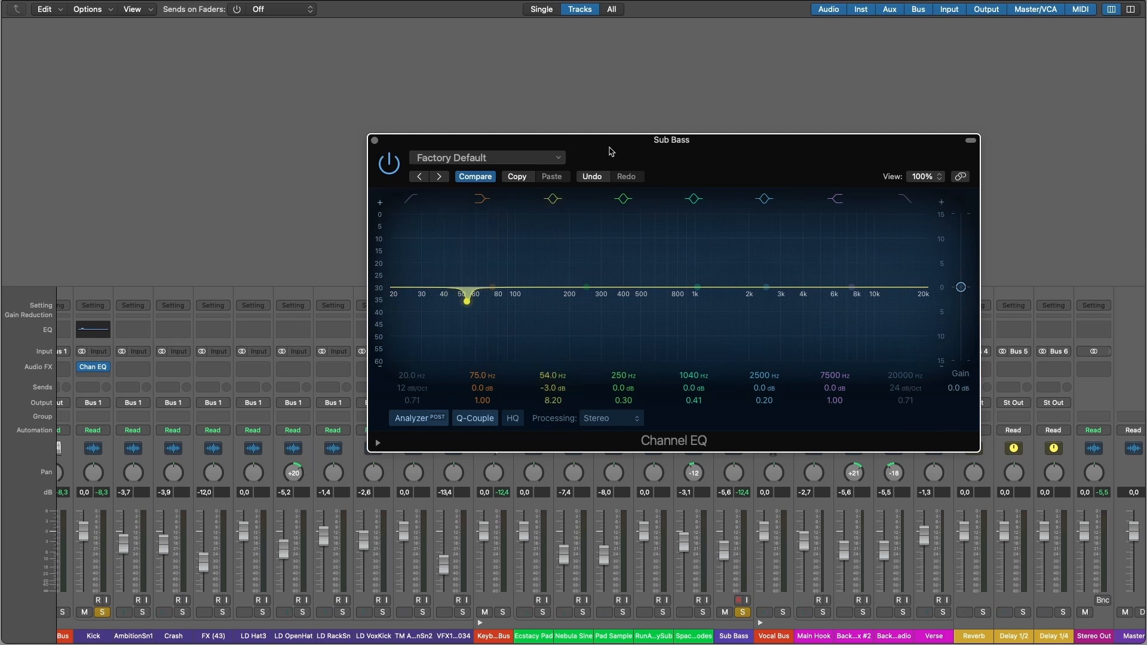
Play the kick and sub bass together, save the project and move the EQ window further clear of the faders.
key("space")
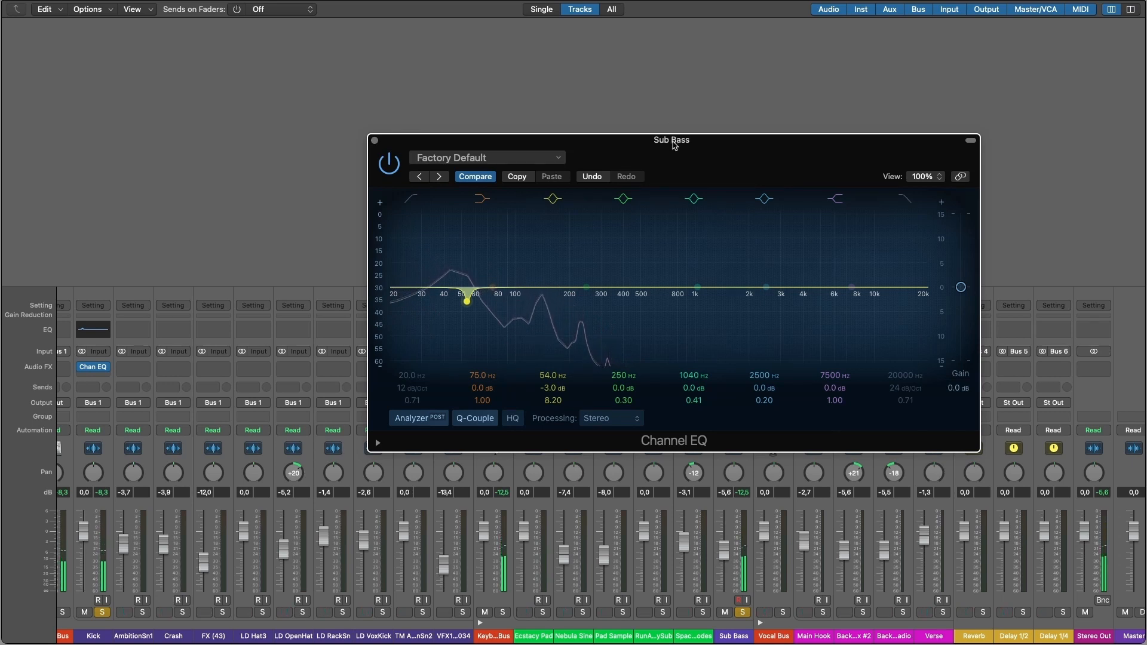
key("super+s")
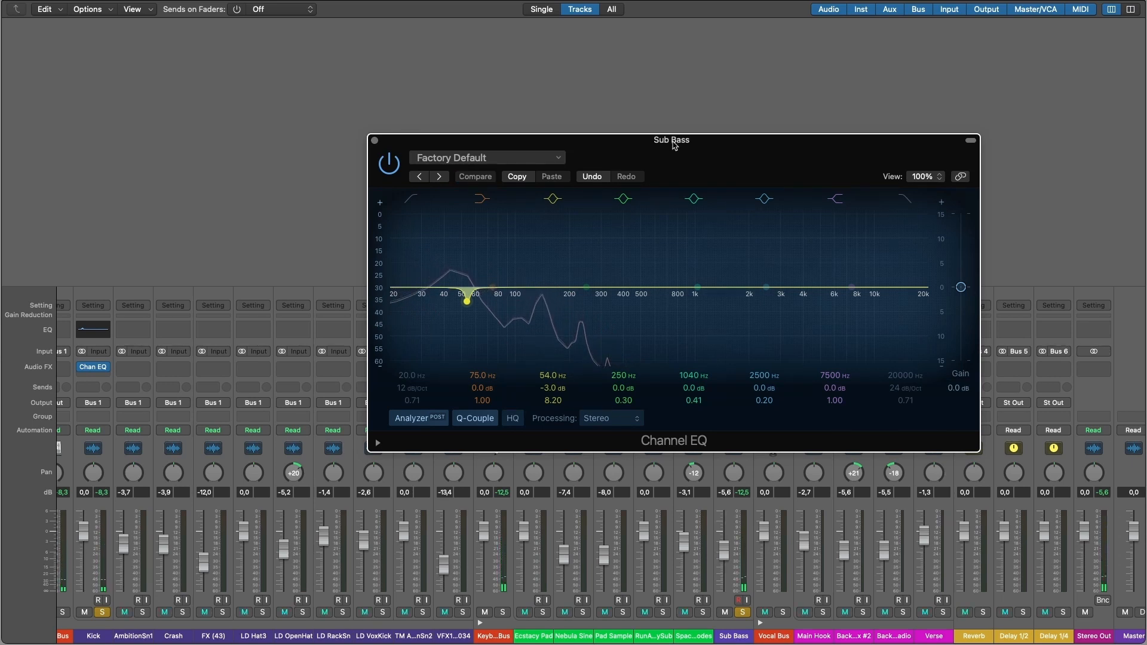
left_click_drag(673, 145, 702, 116)
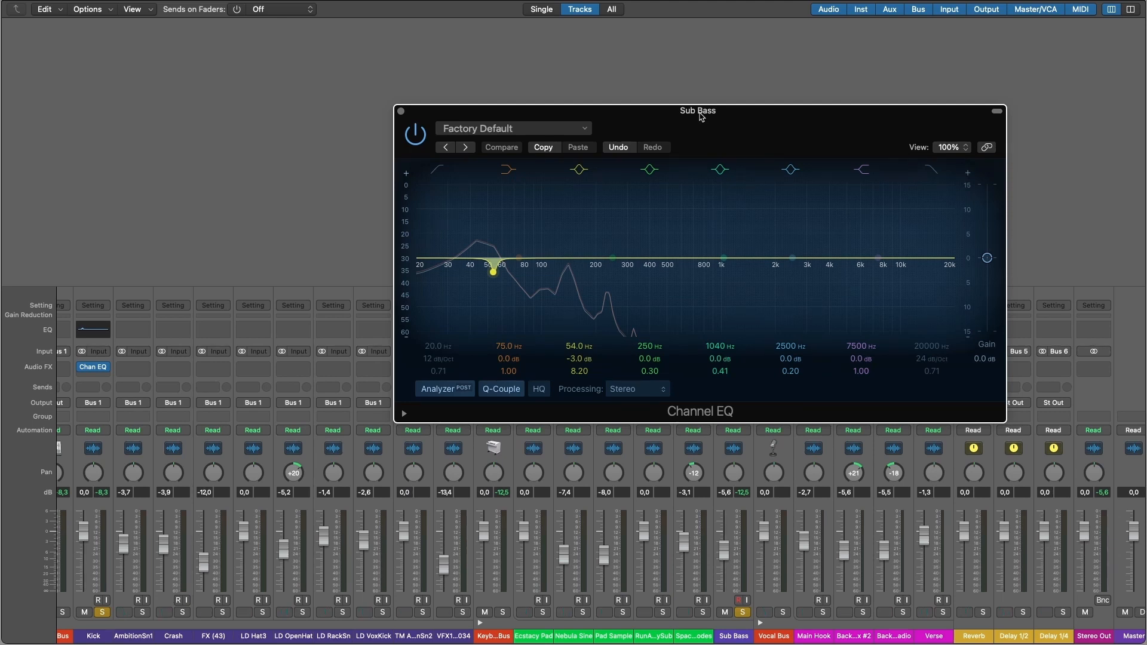
left_click_drag(705, 116, 710, 99)
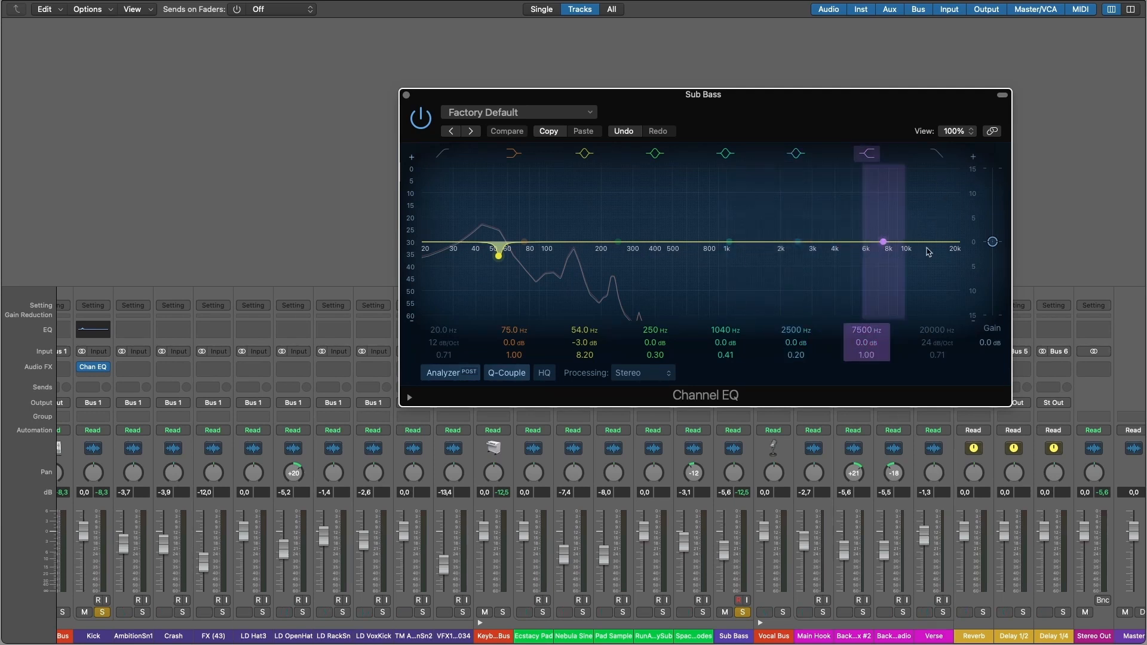
Try a 17 dB cut and a 15.6 dB boost on the high-shelf band, and reset the band.
left_click_drag(884, 242, 894, 352)
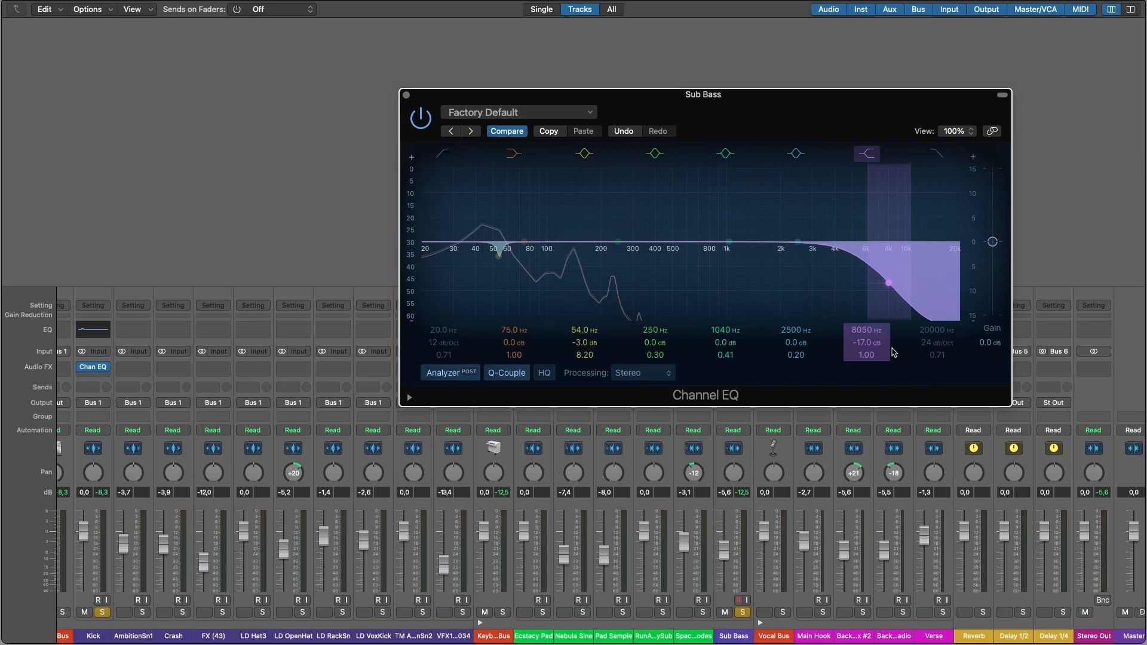
left_click_drag(893, 353, 889, 153)
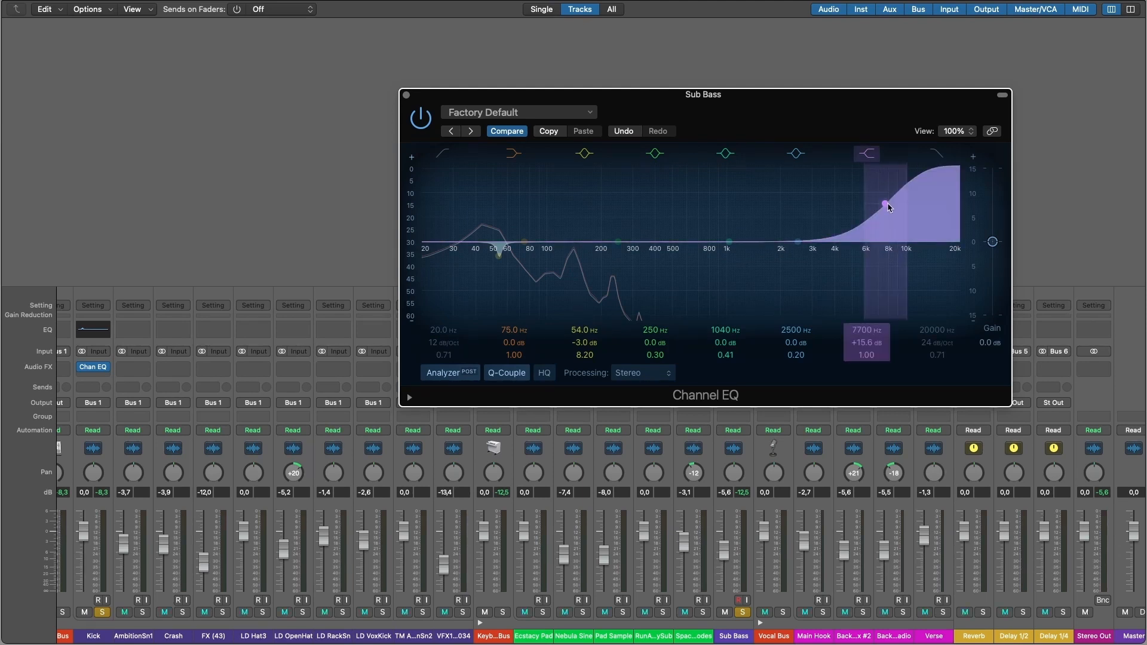
left_click(887, 205, "alt")
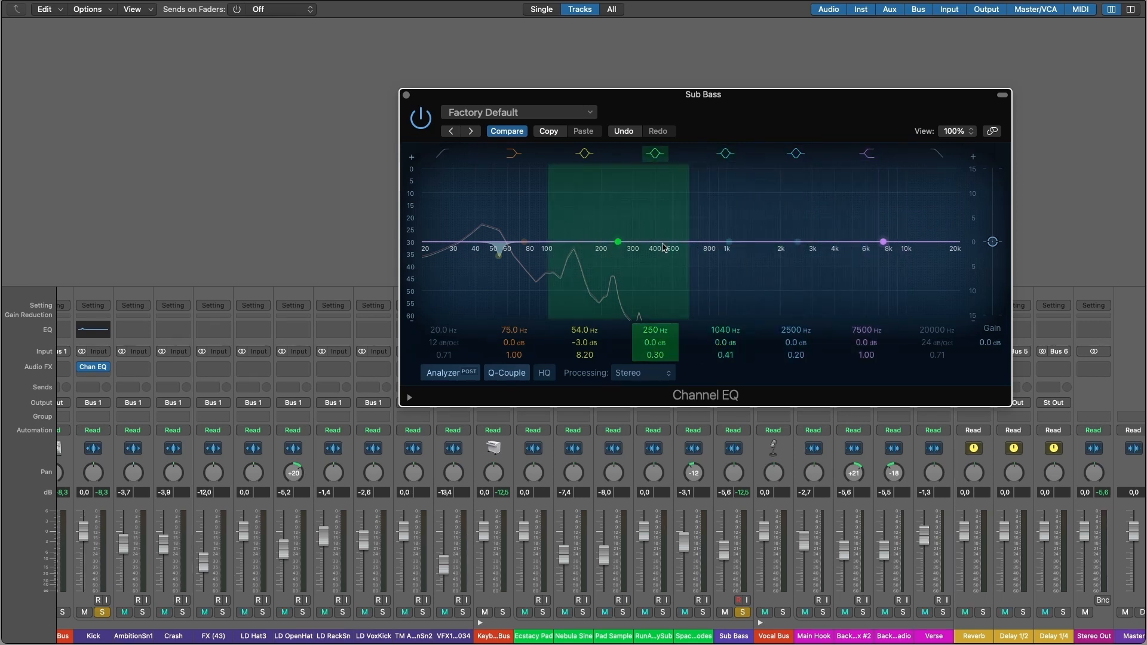
Cut the teal bell band by 8.2 dB at 1390 Hz and vary its Q between narrow and wide, ending at 0.35.
left_click_drag(730, 247, 755, 299)
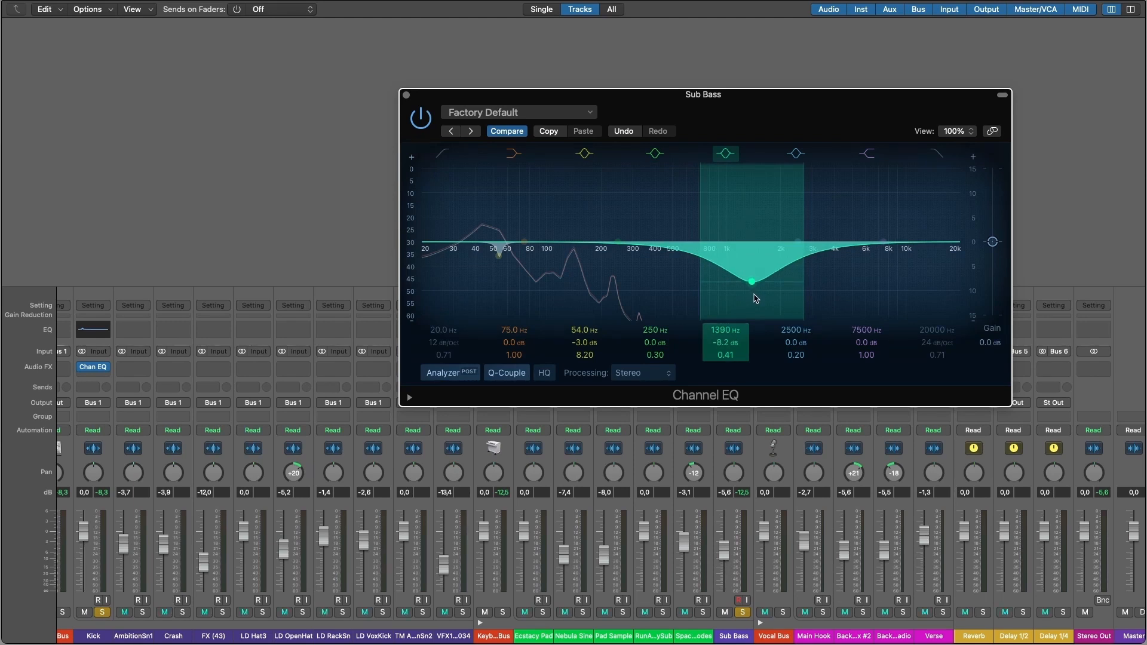
scroll(756, 299, "down", 3)
scroll(755, 299, "up", 10)
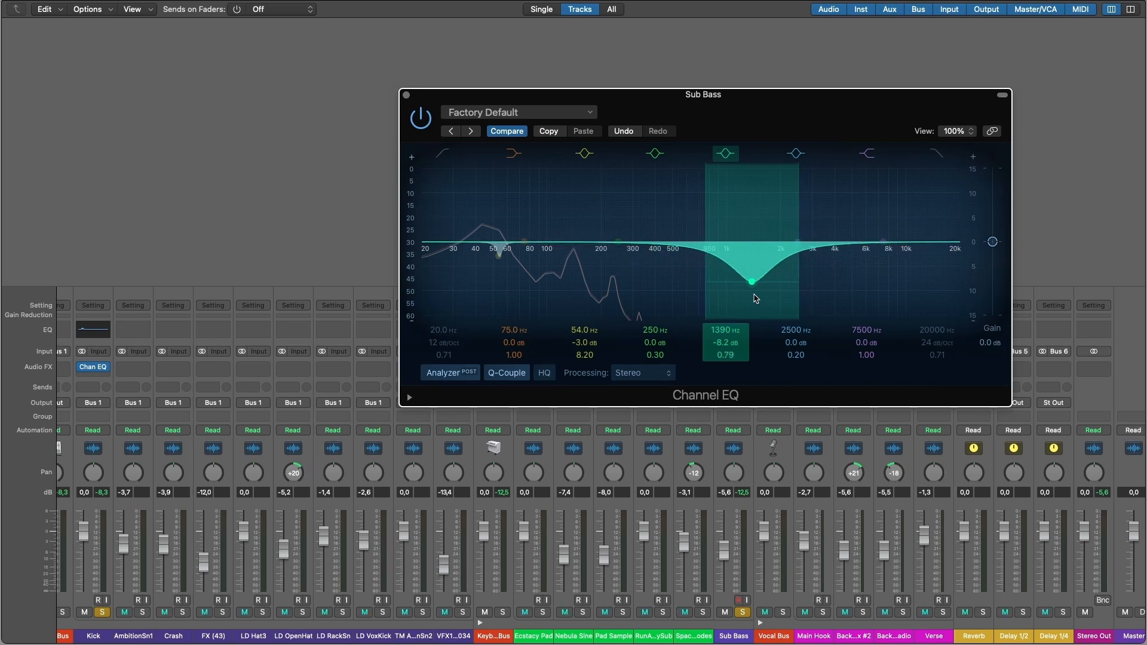
scroll(755, 298, "up", 5)
scroll(755, 298, "down", 5)
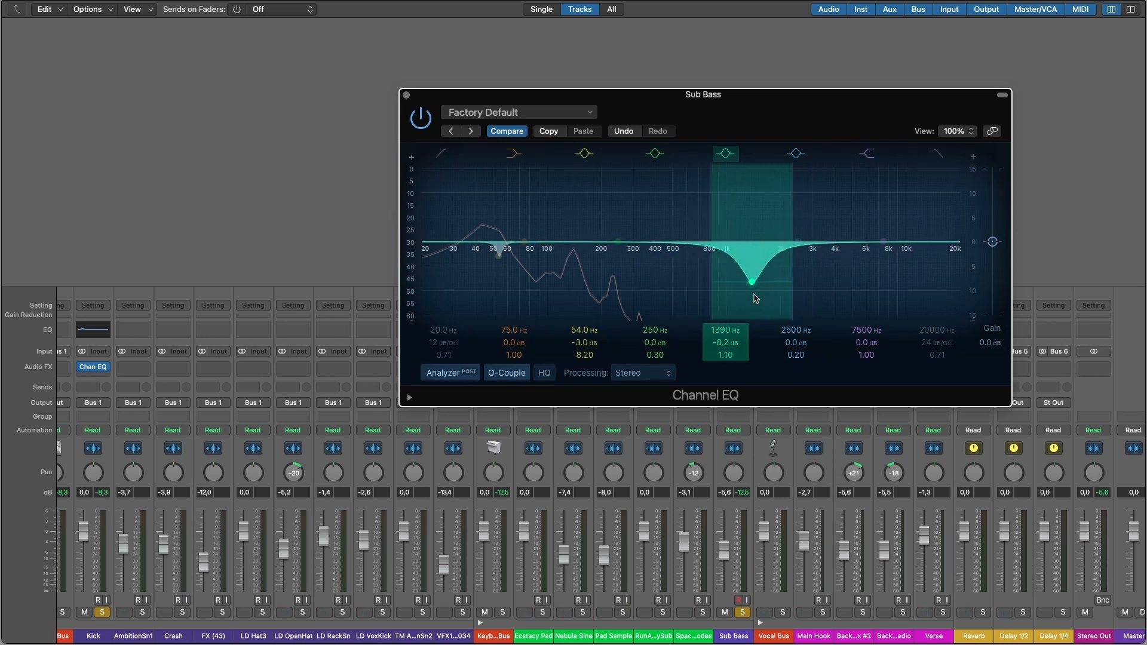
scroll(756, 298, "up", 6)
scroll(756, 298, "down", 5)
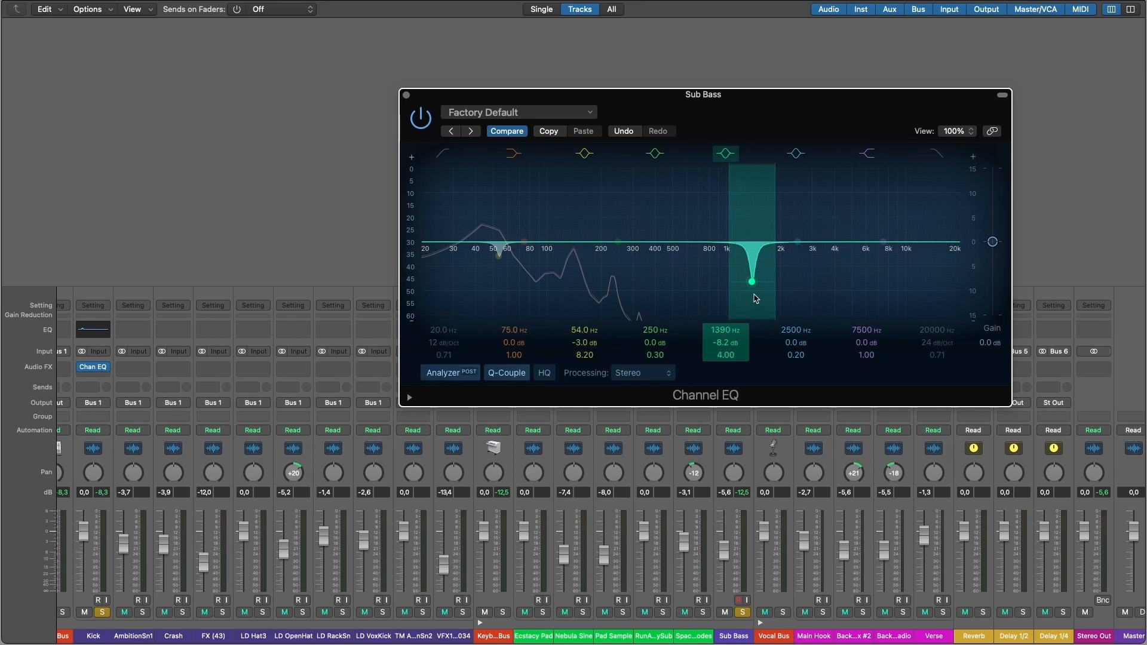
scroll(756, 298, "up", 5)
scroll(756, 298, "down", 5)
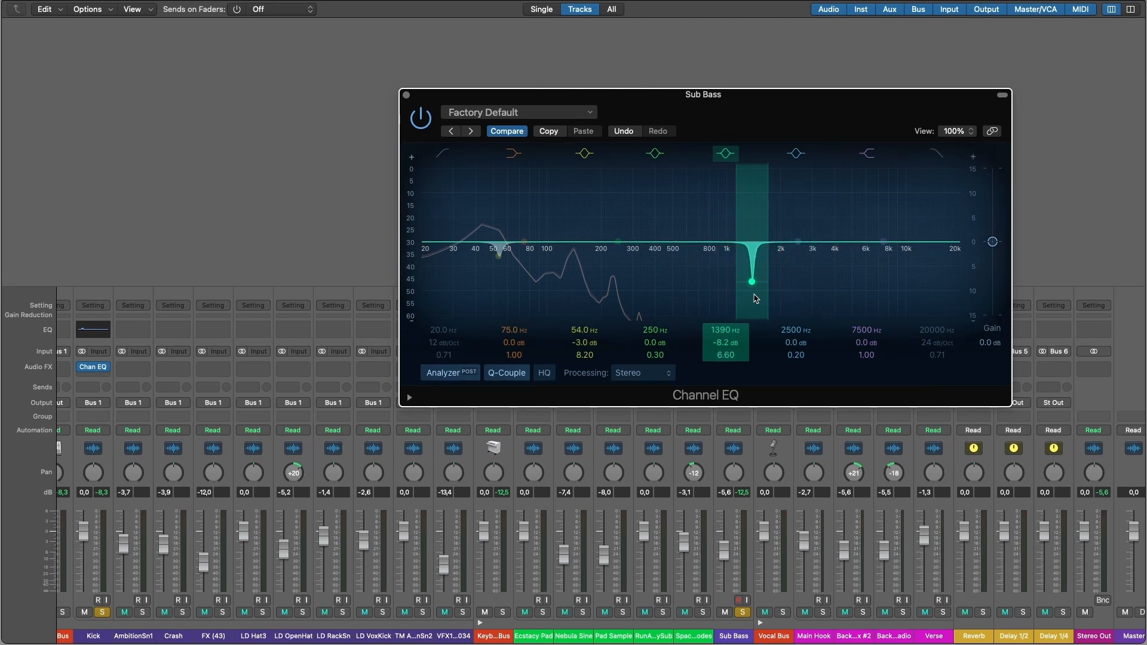
scroll(755, 298, "up", 4)
scroll(755, 298, "down", 5)
scroll(756, 298, "up", 2)
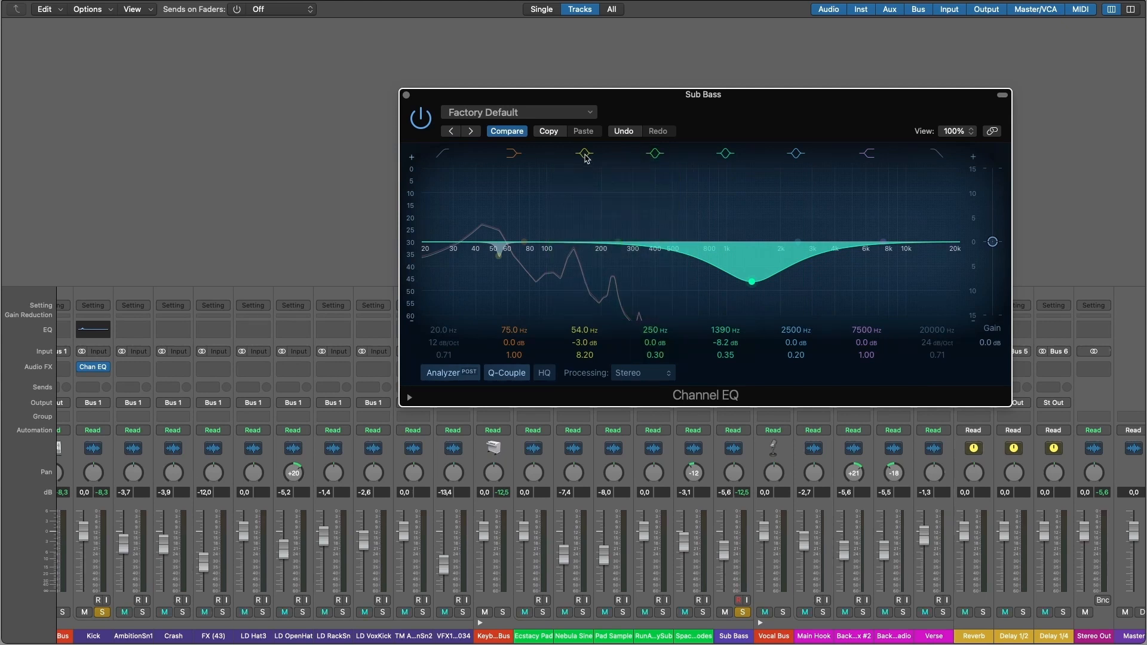
Toggle the green and teal bell bands to compare them on and off, removing the 1390 Hz cut.
left_click(655, 154)
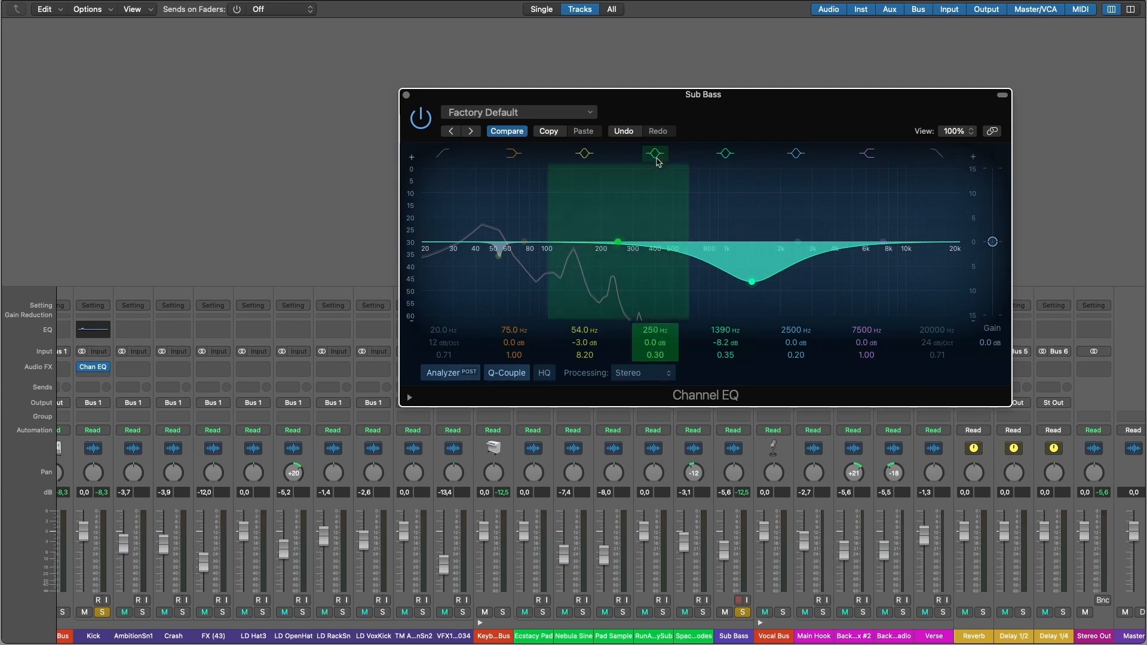
left_click(656, 156)
left_click(729, 158)
left_click(729, 158)
left_click(729, 158)
left_click(729, 158)
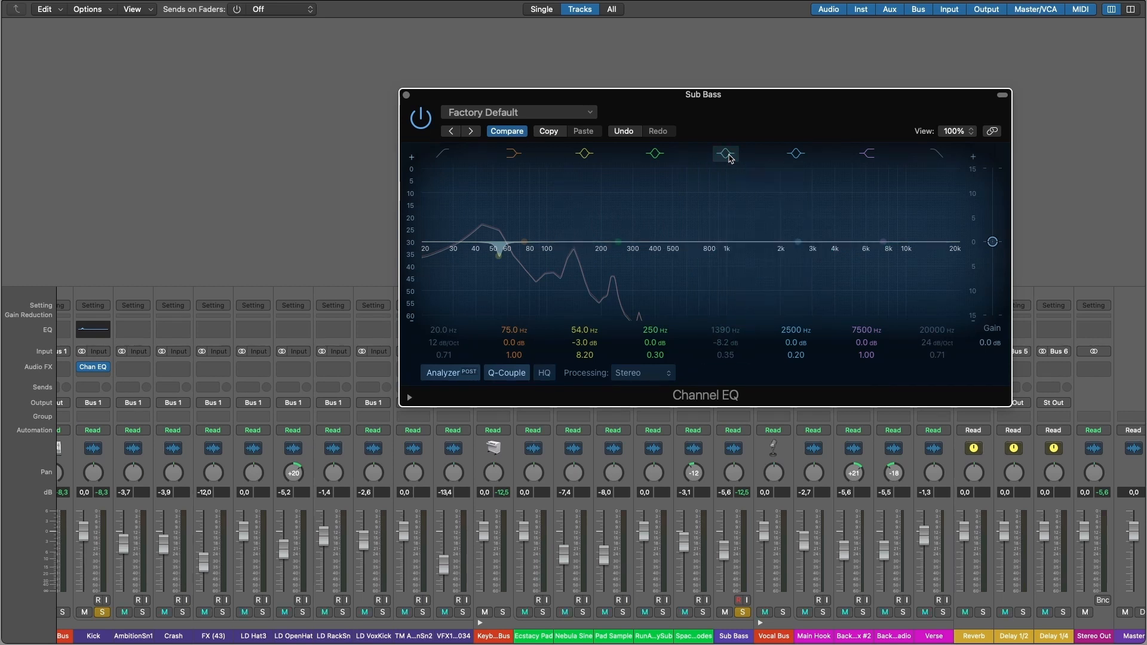
left_click(729, 158)
Try a slight high-shelf boost and settle the band at 12100 Hz and +0.3 dB.
left_click_drag(886, 249, 872, 231)
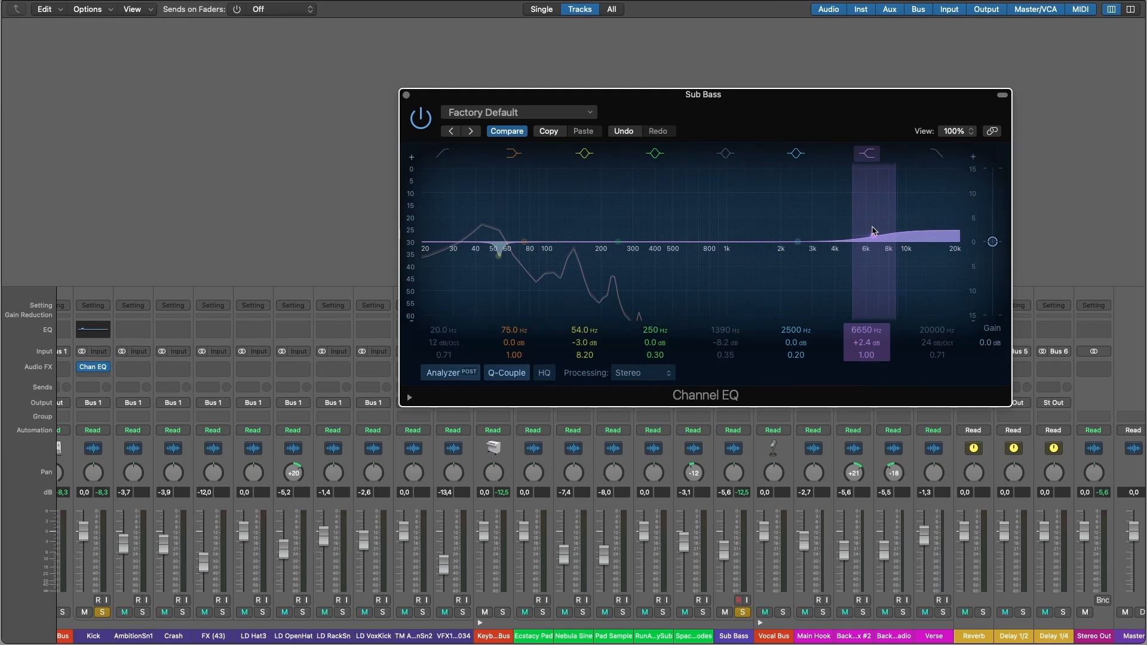
left_click_drag(872, 236, 919, 239)
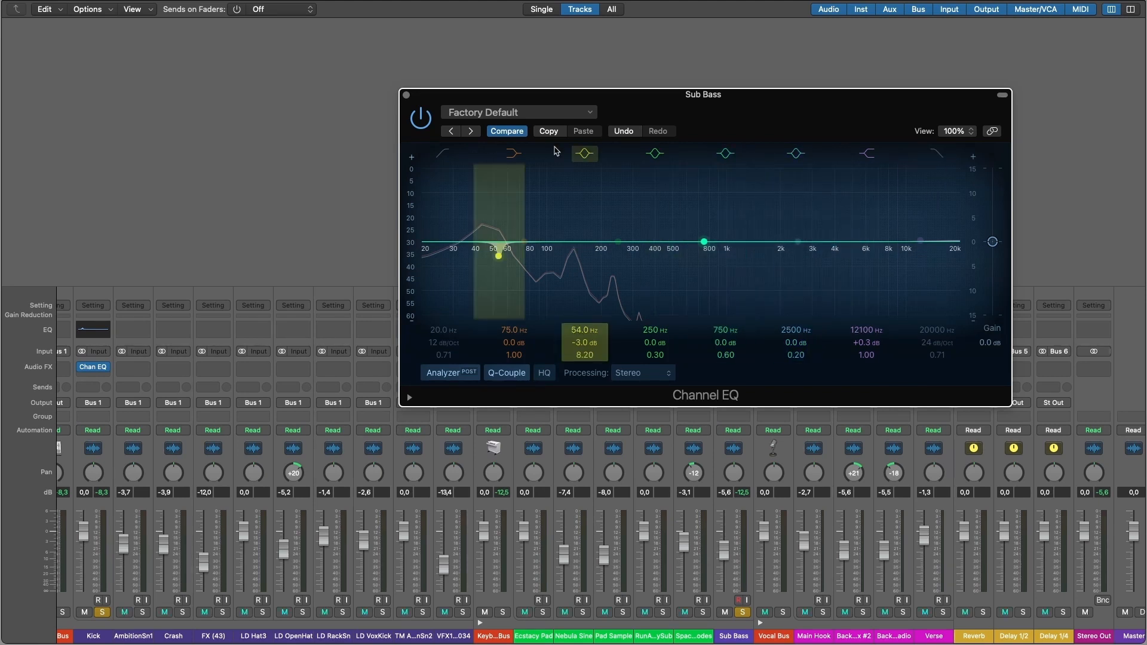
Audition the low-cut filter by toggling it, sweeping it up into the low mids and returning it to 20 Hz.
left_click(441, 154)
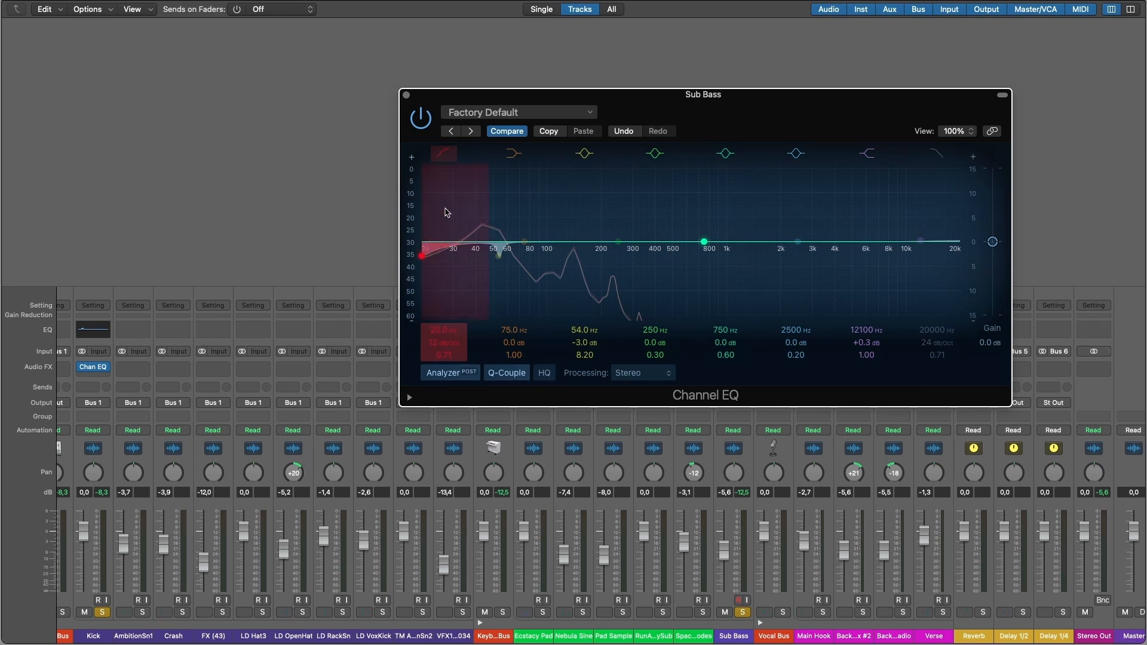
left_click(448, 155)
left_click(448, 155)
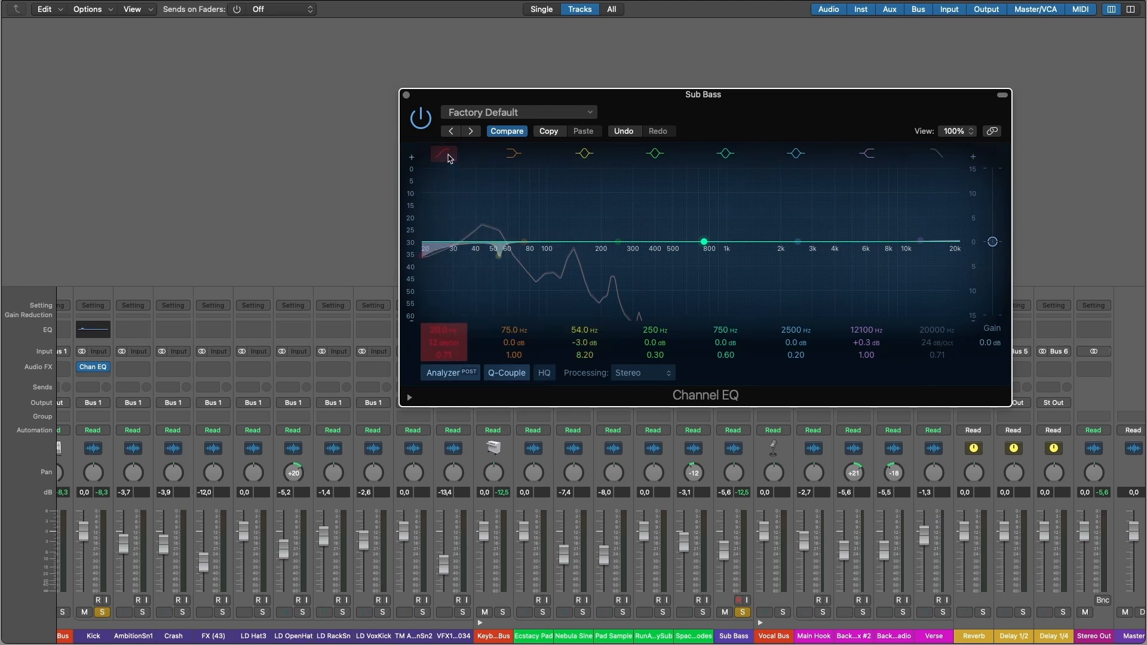
left_click(421, 257)
left_click_drag(420, 257, 622, 254)
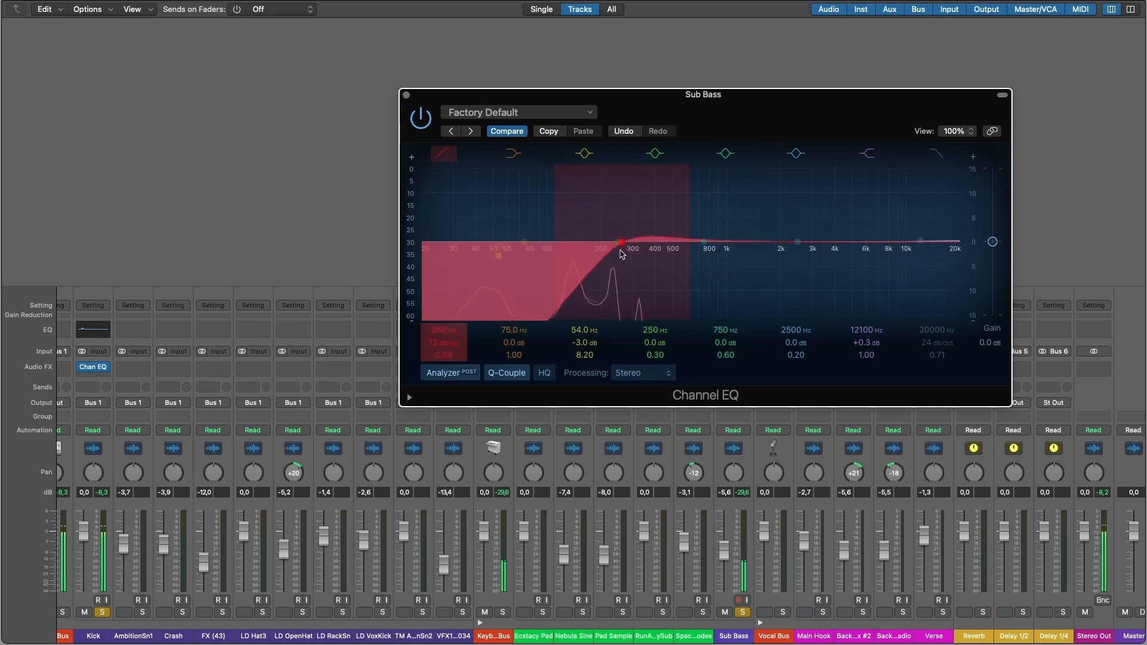
left_click_drag(621, 248, 393, 271)
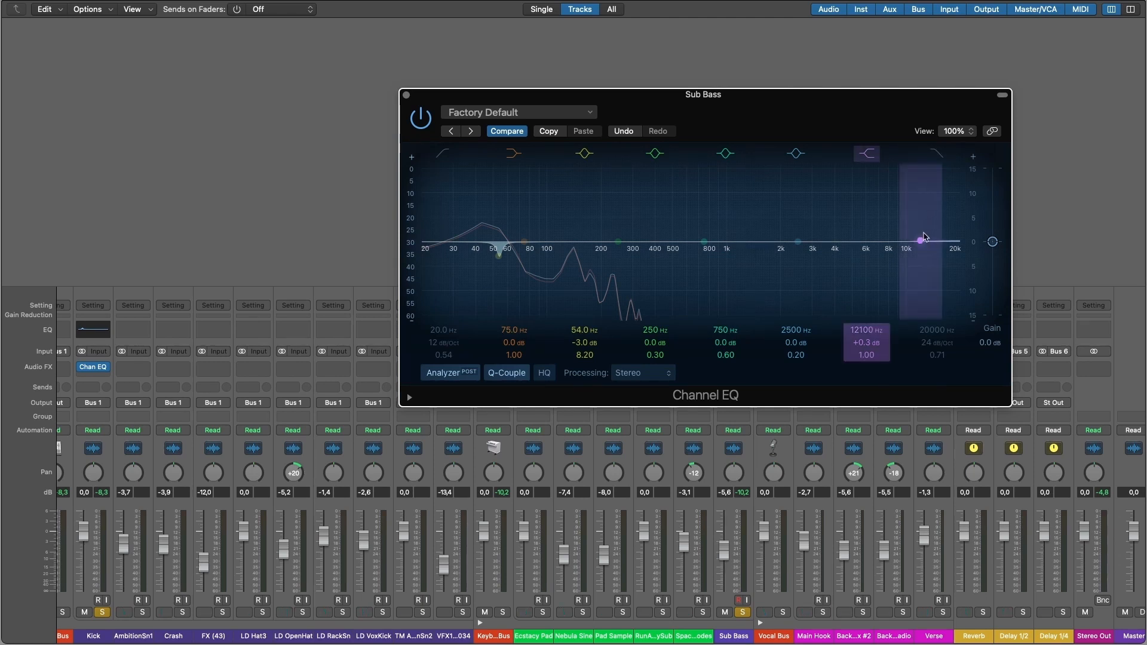
Audition the high-cut filter by sweeping its cutoff, and switch the filter off.
left_click(937, 156)
left_click_drag(959, 256, 942, 159)
left_click(937, 156)
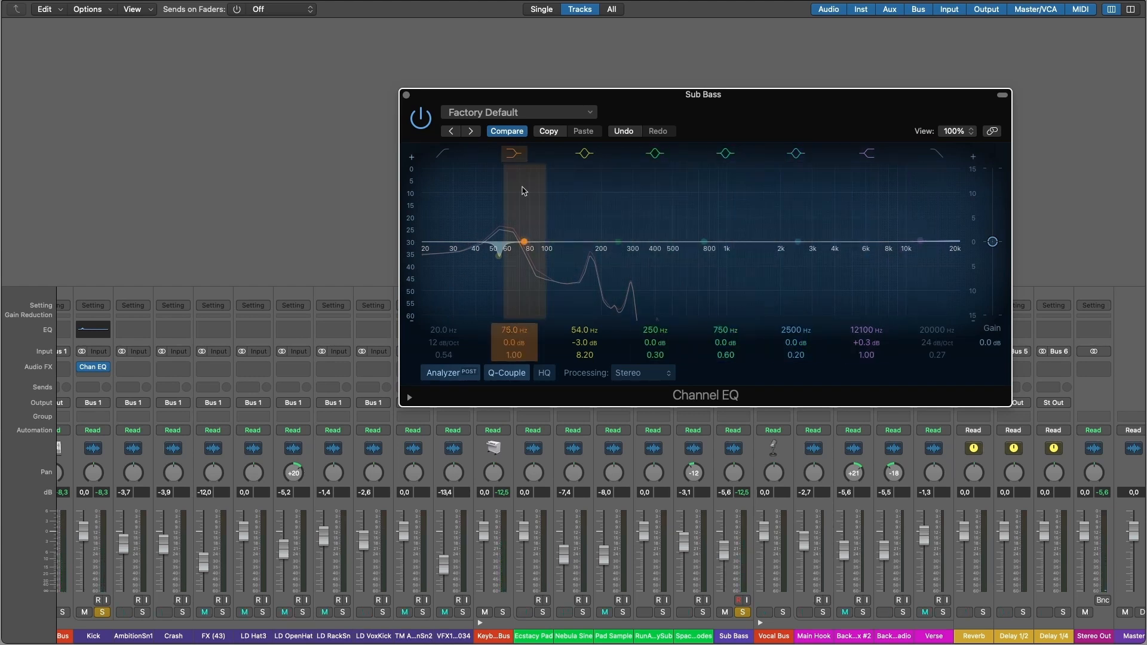
Sweep the low-cut filter up to about 1 kHz and back to 20 Hz during playback, and disable it.
left_click(445, 155)
left_click_drag(425, 264, 728, 255)
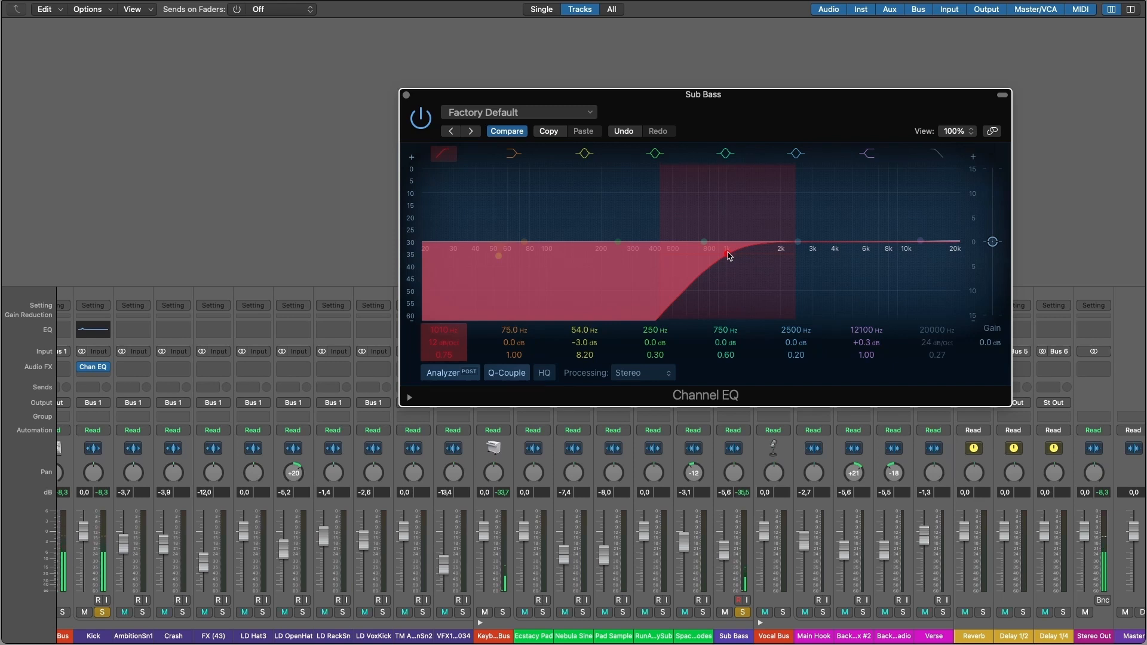
left_click_drag(727, 255, 389, 255)
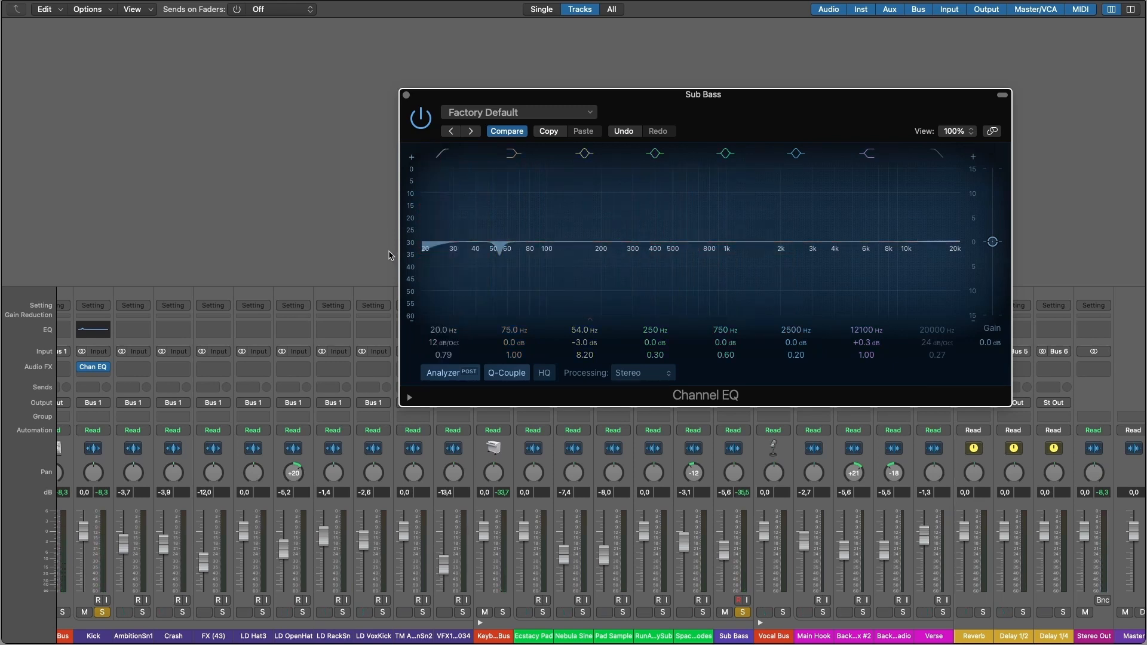
left_click(445, 160)
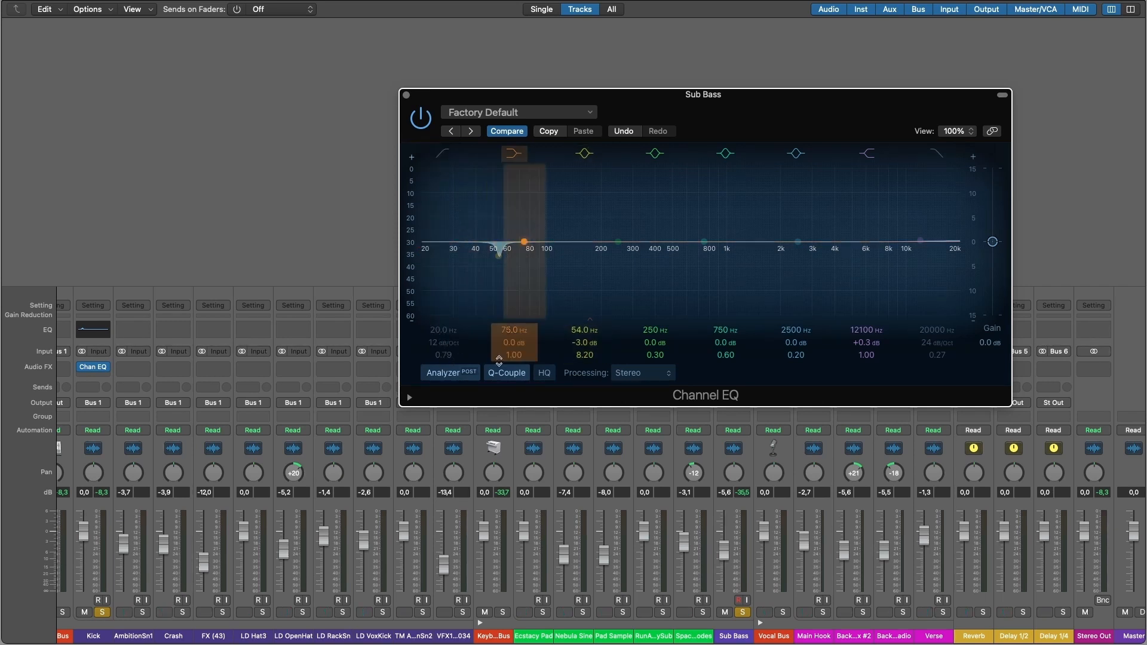
Toggle the Sub Bass EQ's spectrum analyzer off and on, and browse the factory EQ preset categories without loading one.
left_click(452, 373)
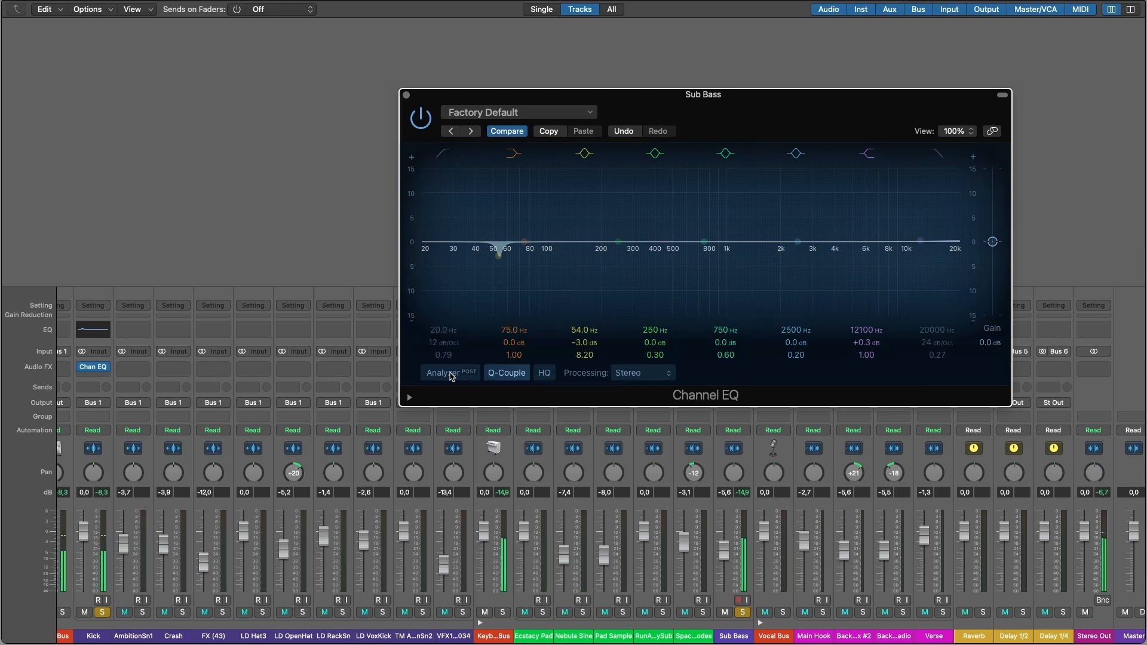
left_click(452, 374)
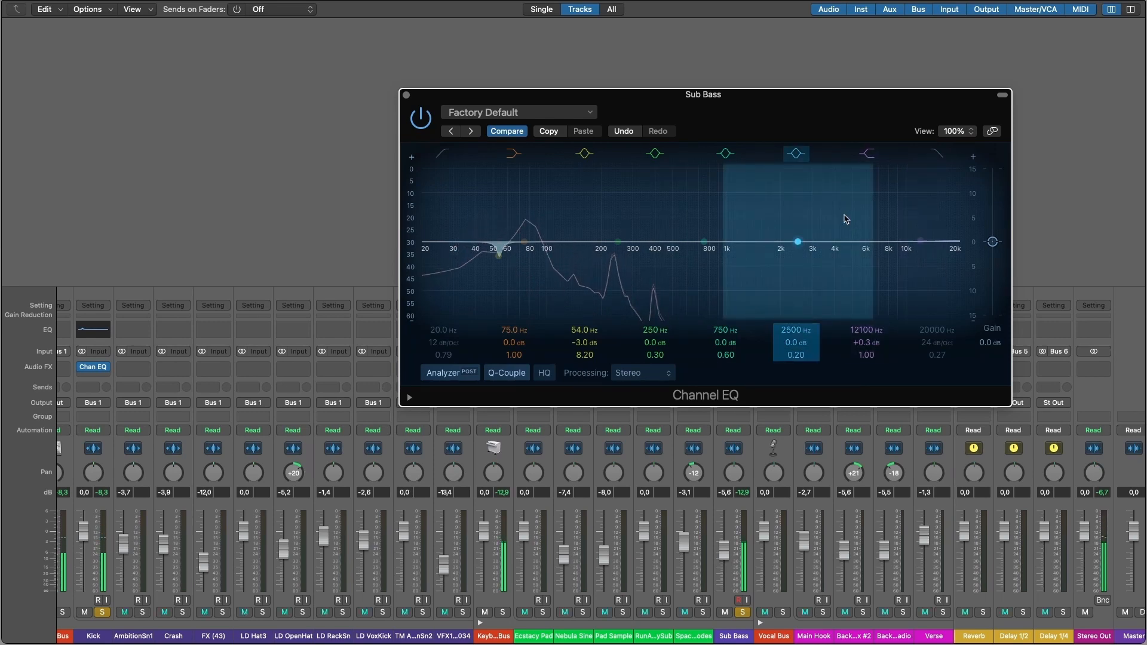
left_click(587, 114)
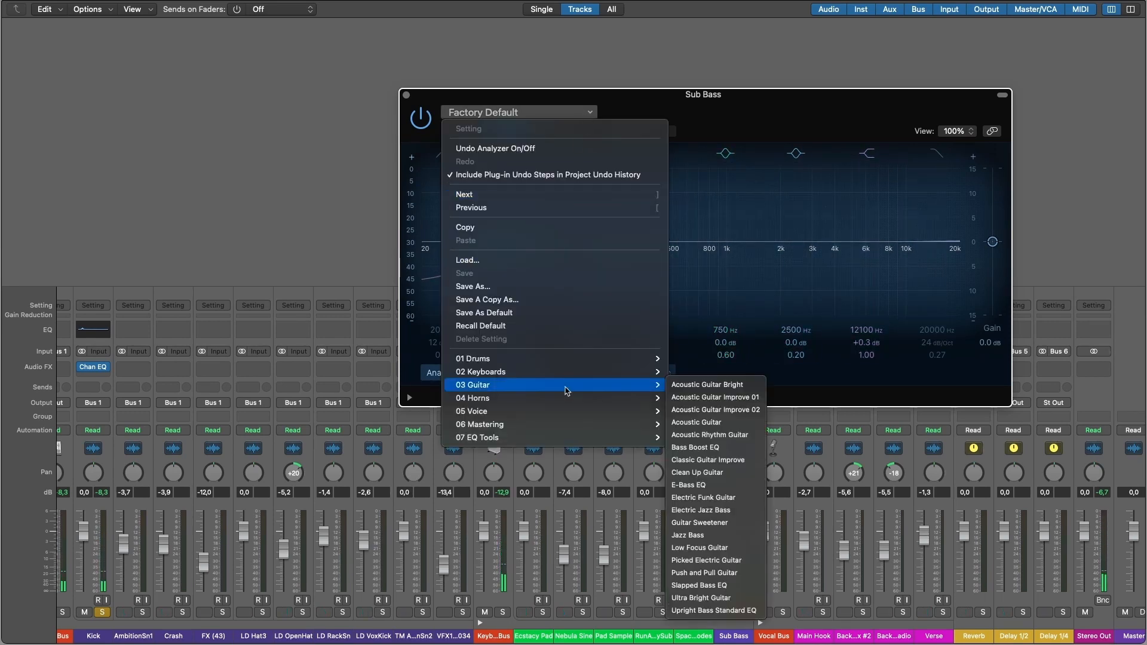
mouse_move(572, 389)
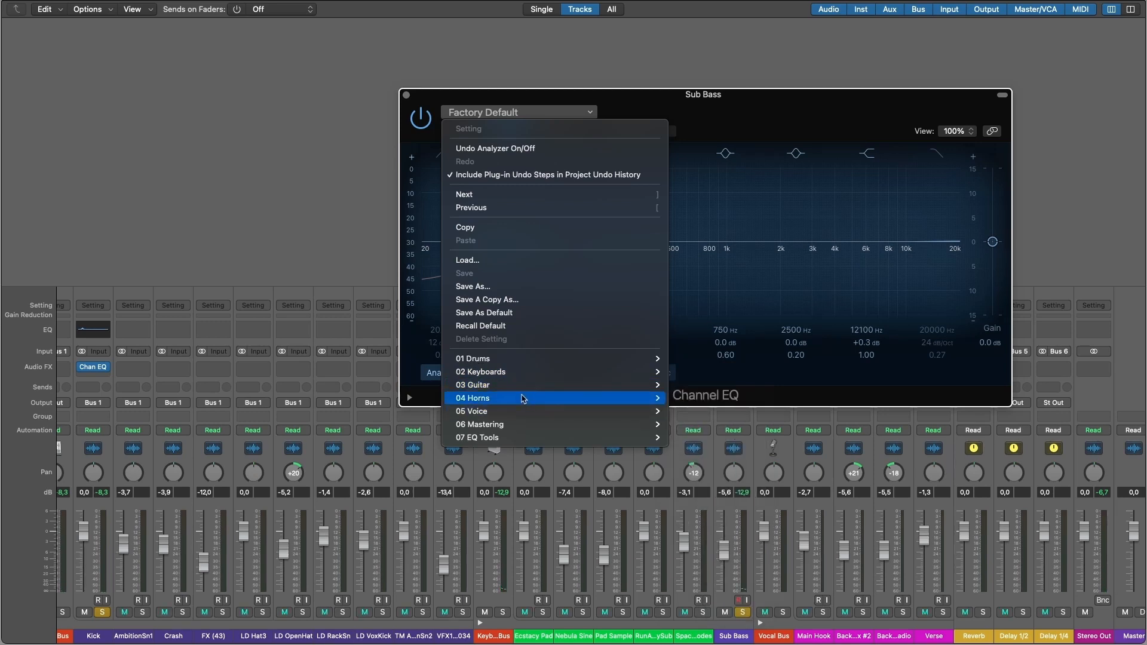
left_click(815, 105)
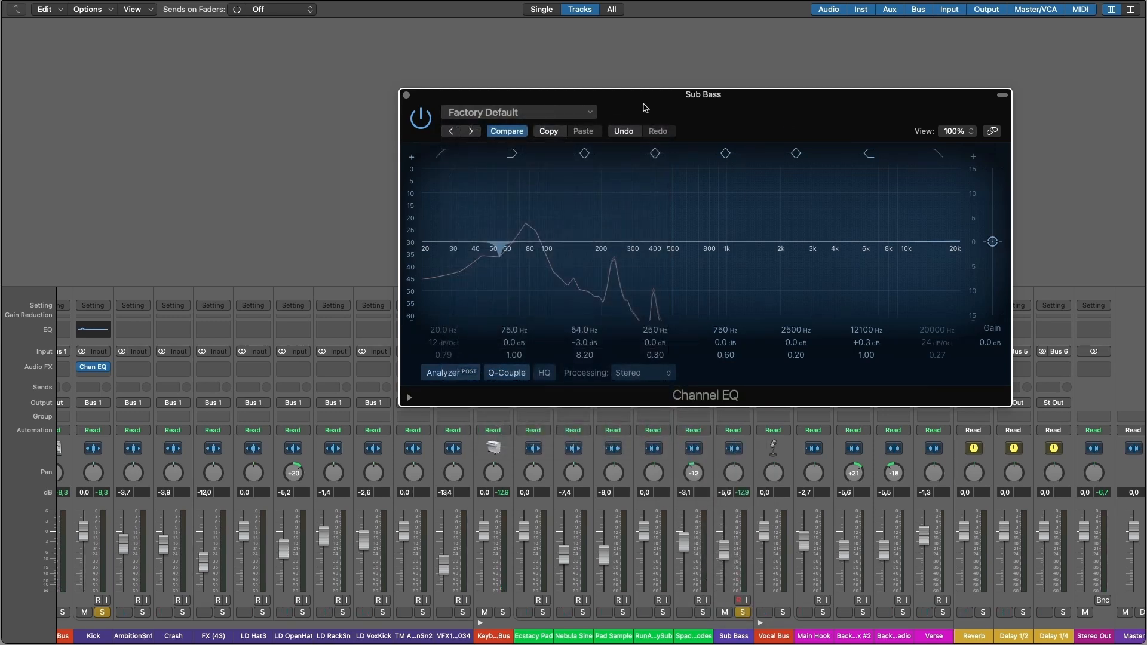
Compare the Channel EQ curves of the Kick and Sub Bass channels, closing each EQ window after viewing it.
left_click_drag(645, 108, 661, 76)
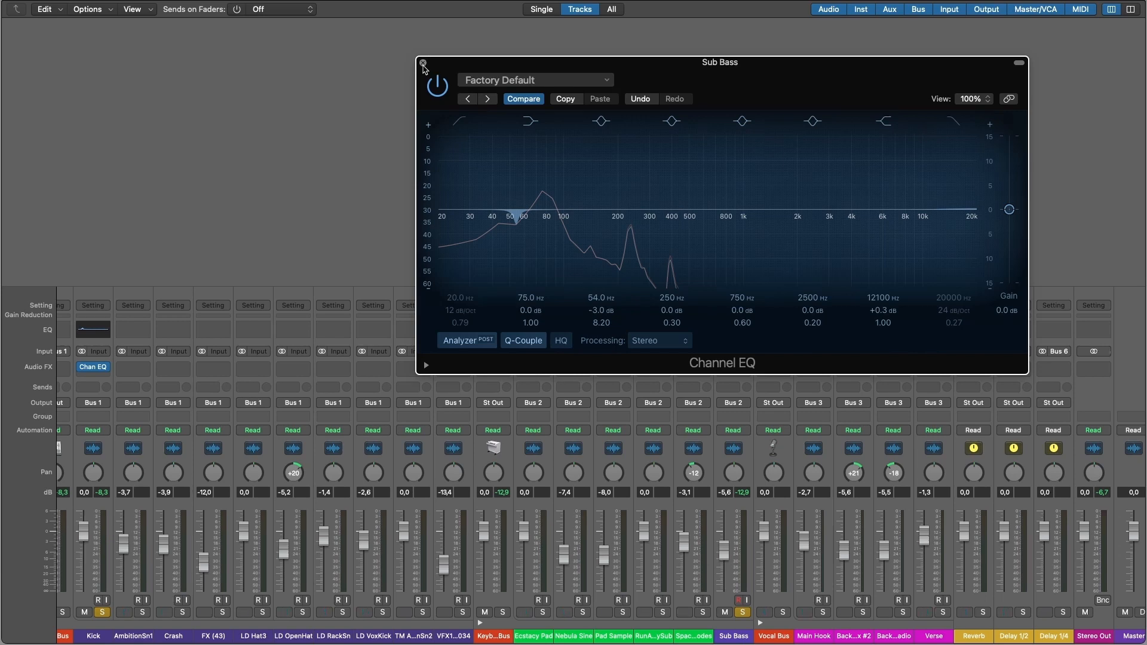
left_click(422, 62)
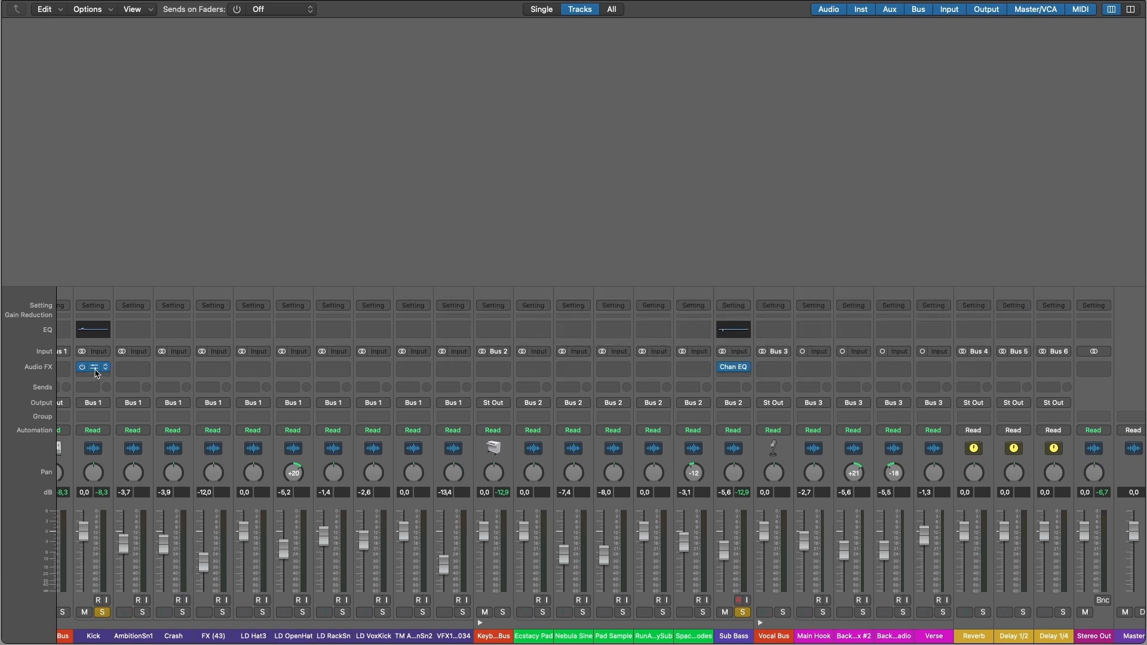
left_click(93, 367)
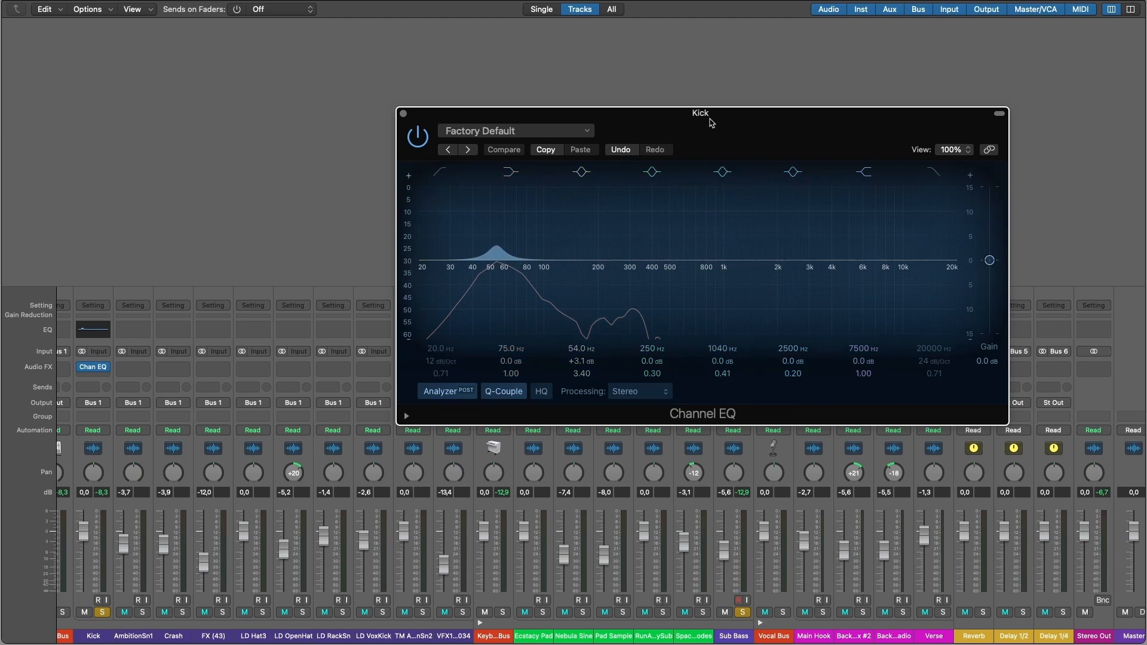
left_click_drag(704, 116, 673, 74)
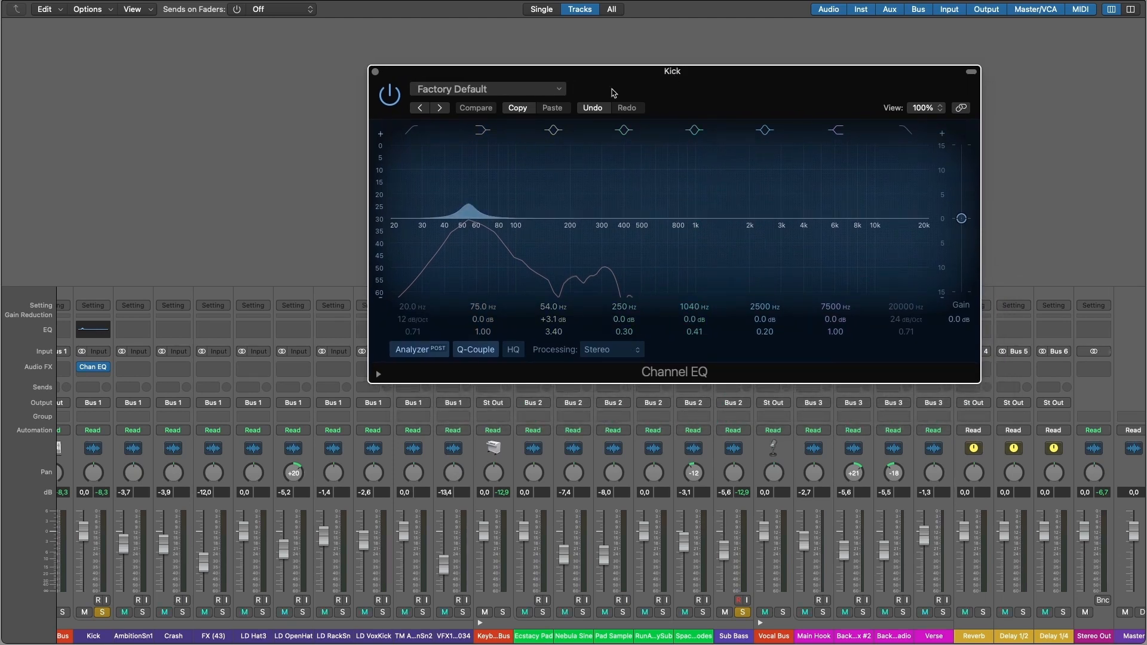
left_click(375, 72)
left_click(734, 366)
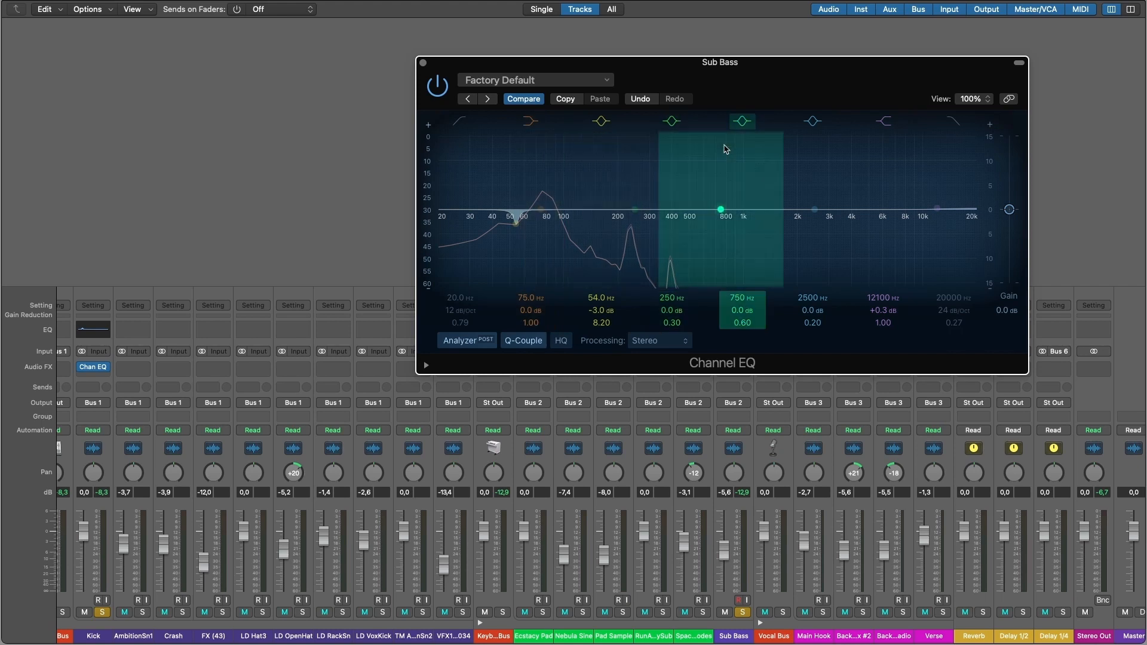
left_click_drag(729, 64, 662, 62)
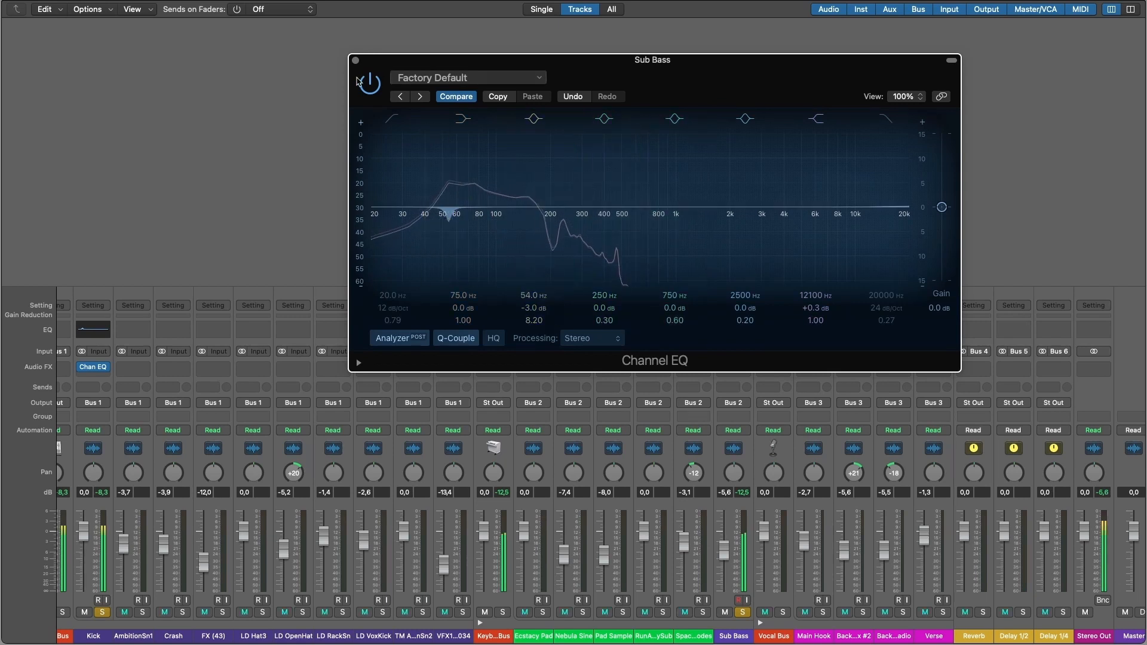
left_click(356, 60)
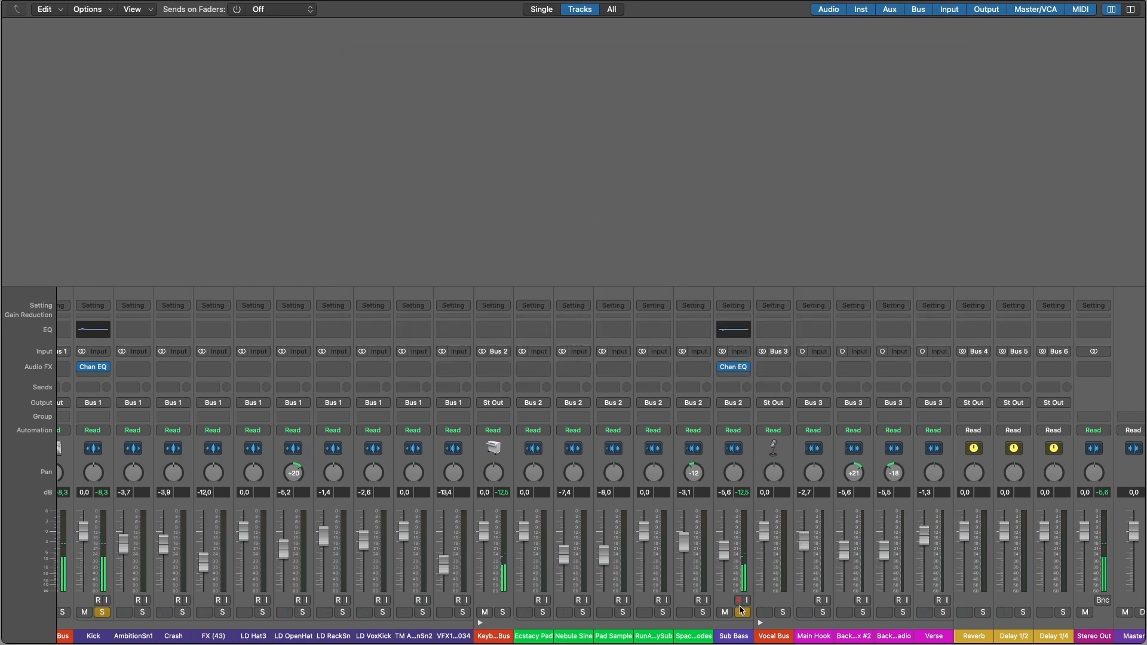
Take the Sub Bass out of solo and insert a stereo Distortion plug-in after the Channel EQ on the Kick.
left_click(744, 613)
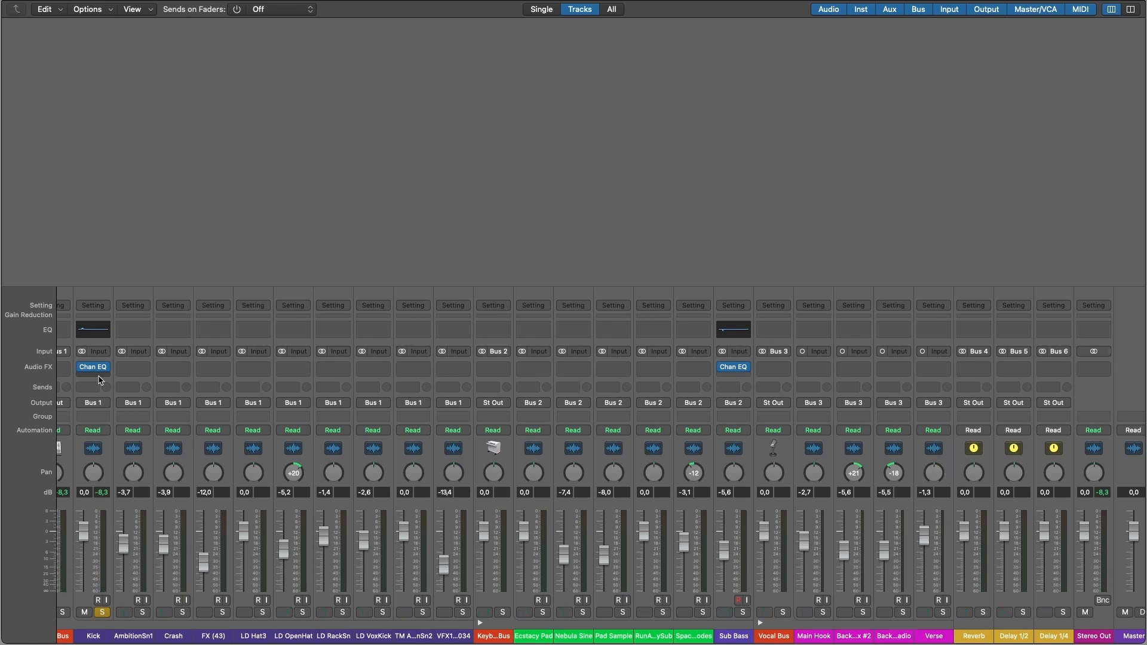
left_click(100, 380)
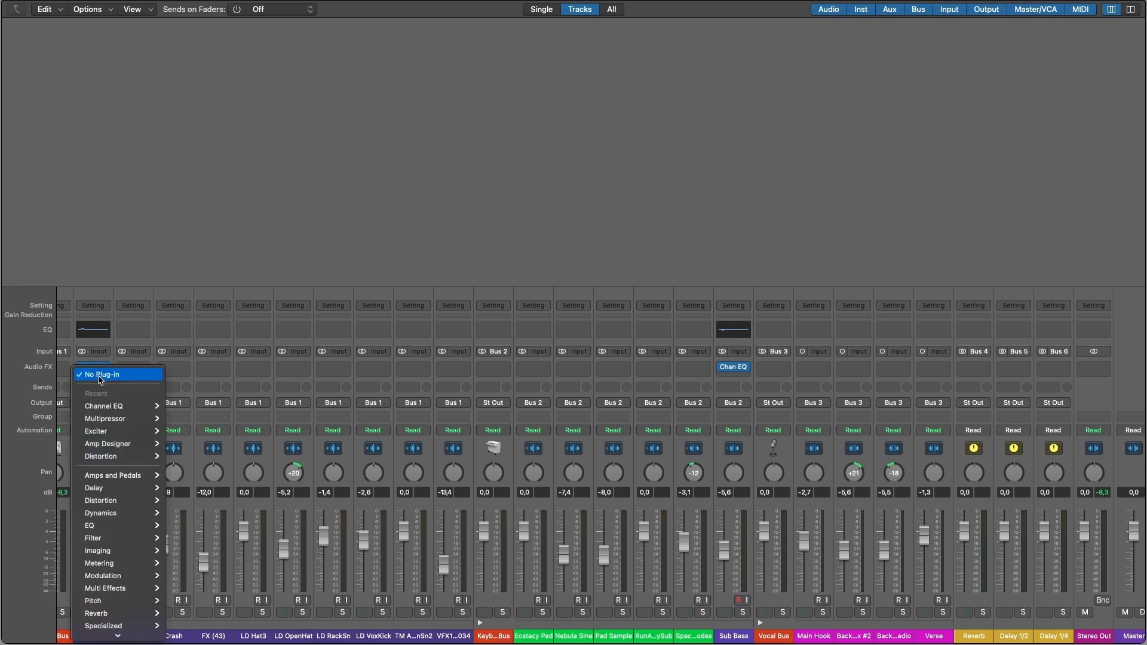
mouse_move(132, 499)
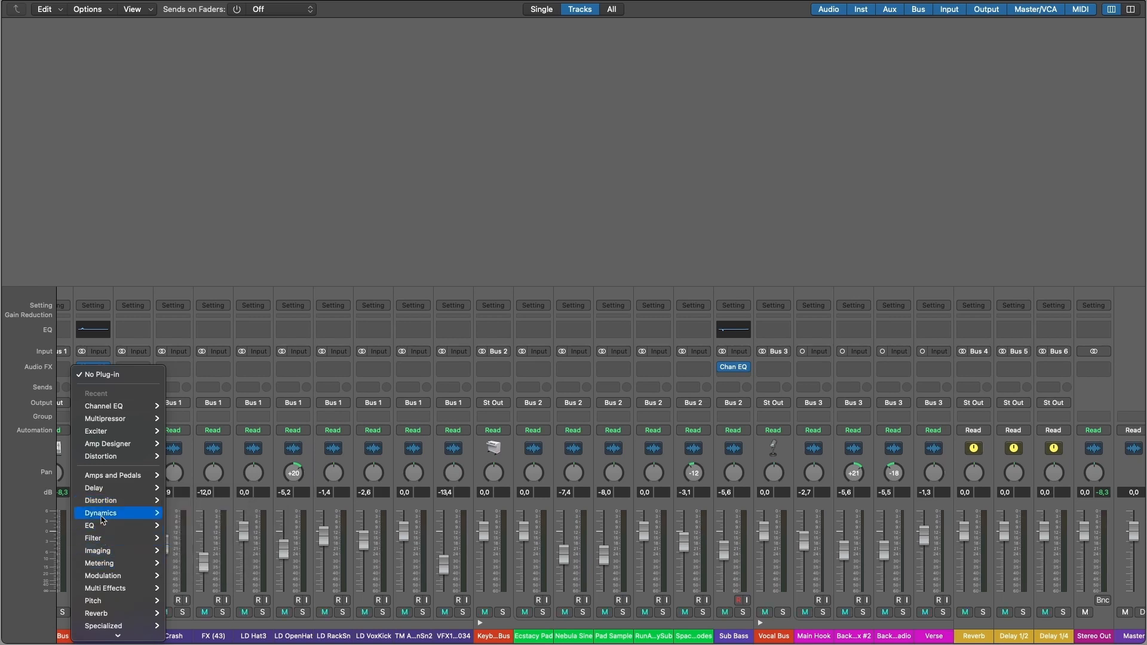
mouse_move(205, 526)
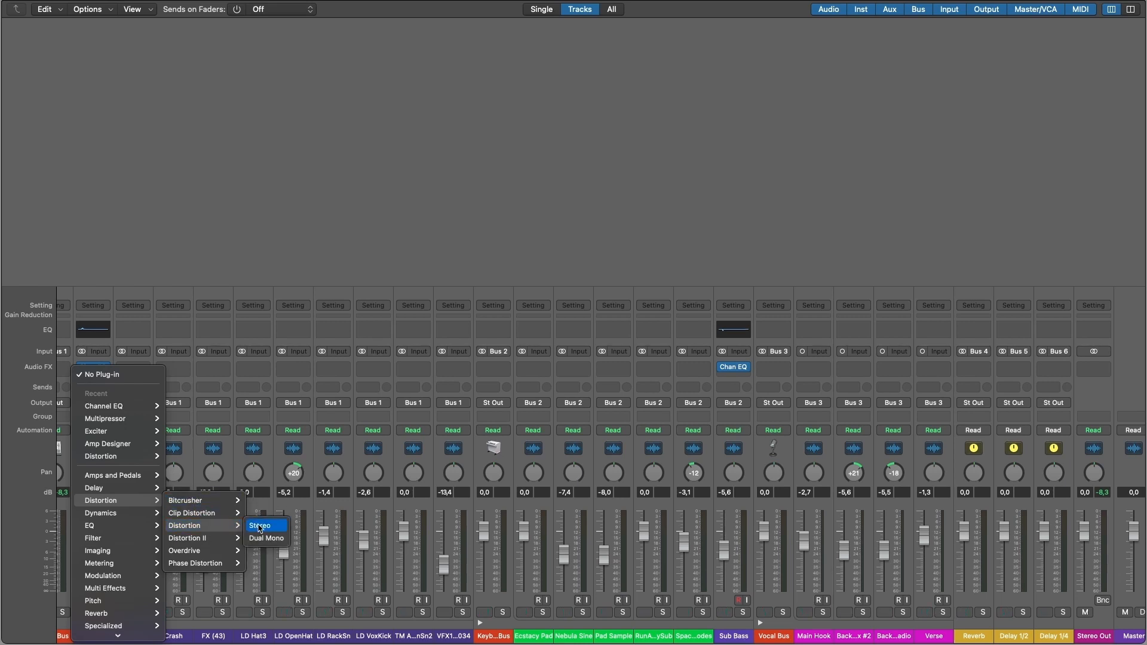
left_click(260, 526)
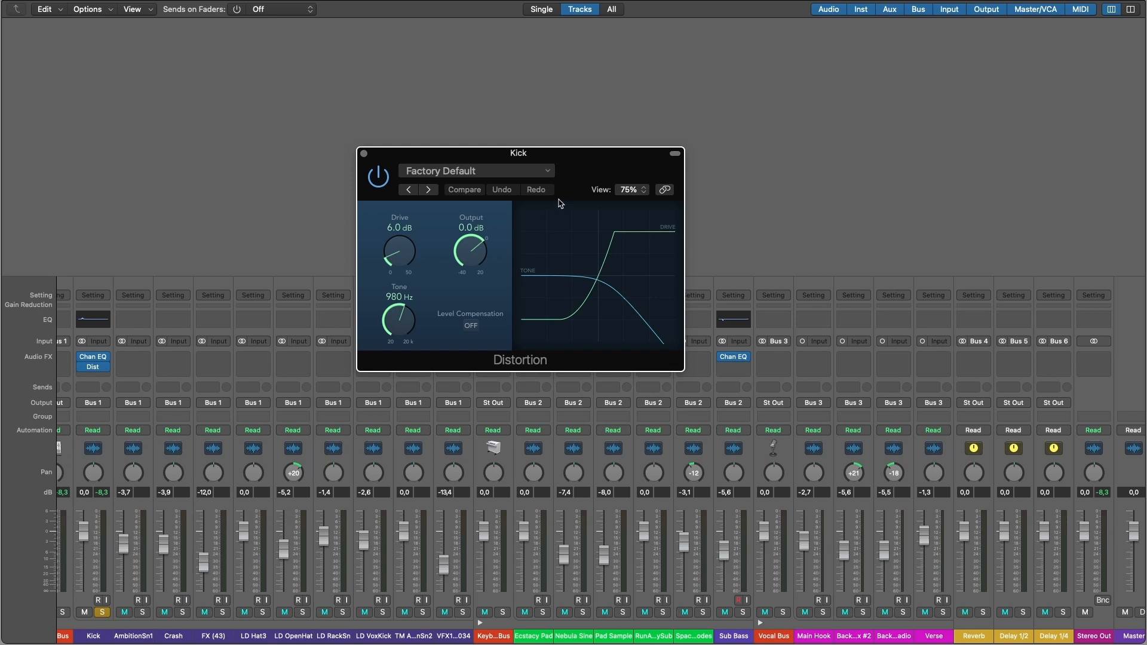
Set the Kick Distortion's drive to 0.0 dB and audition the kick with it.
left_click_drag(562, 155, 650, 157)
key("space")
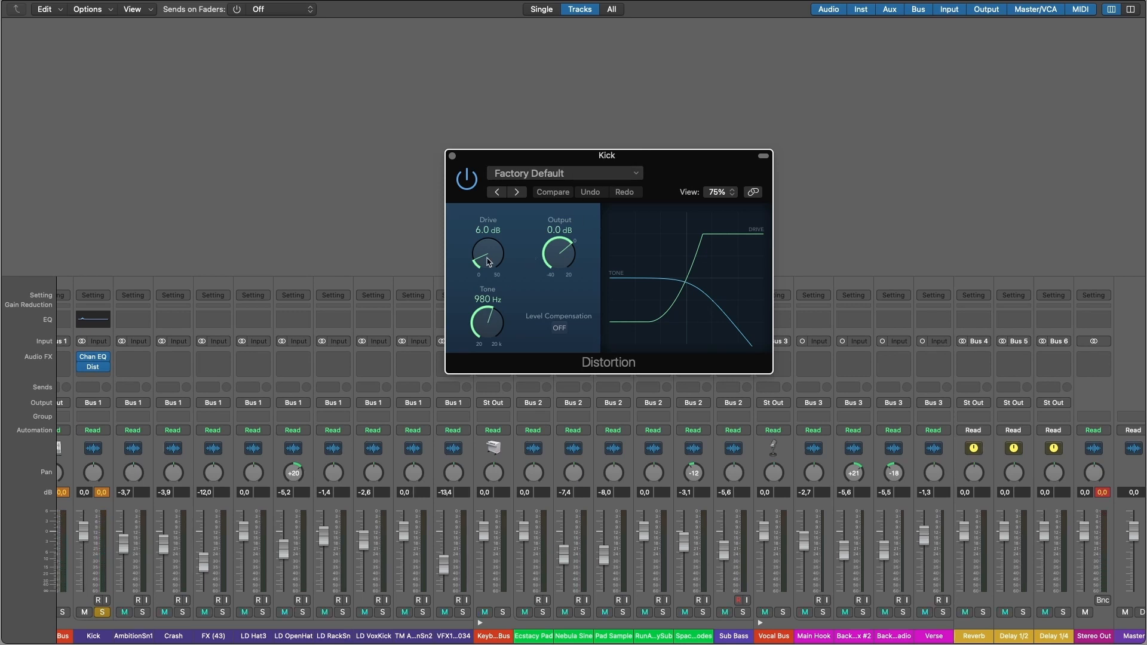
left_click_drag(488, 261, 484, 330)
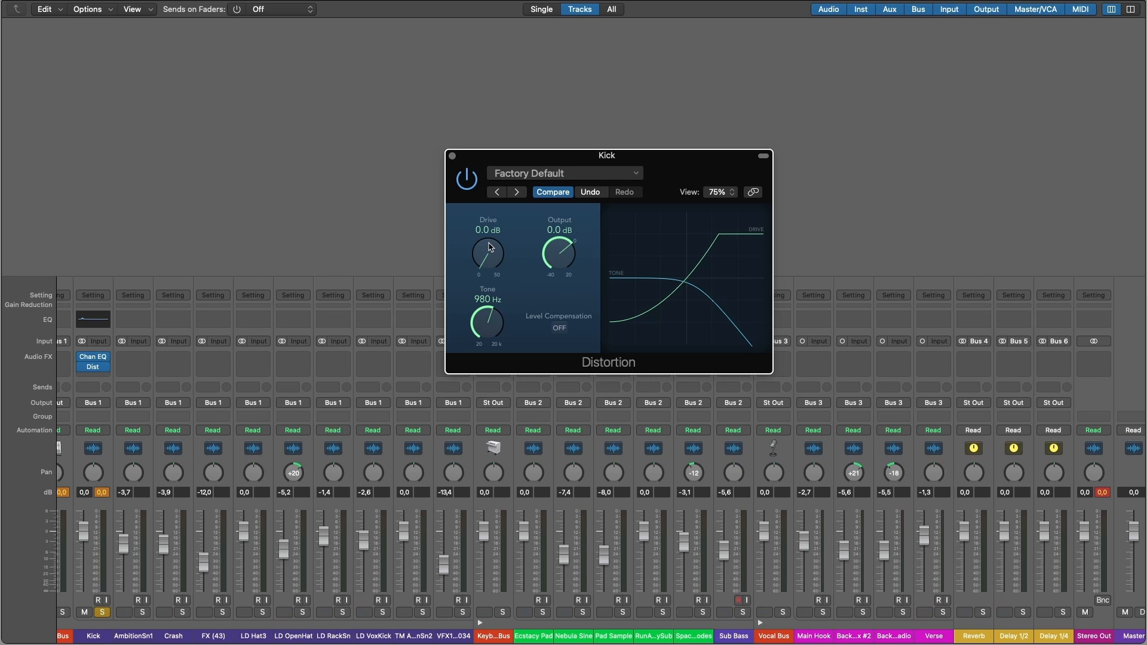
key("space")
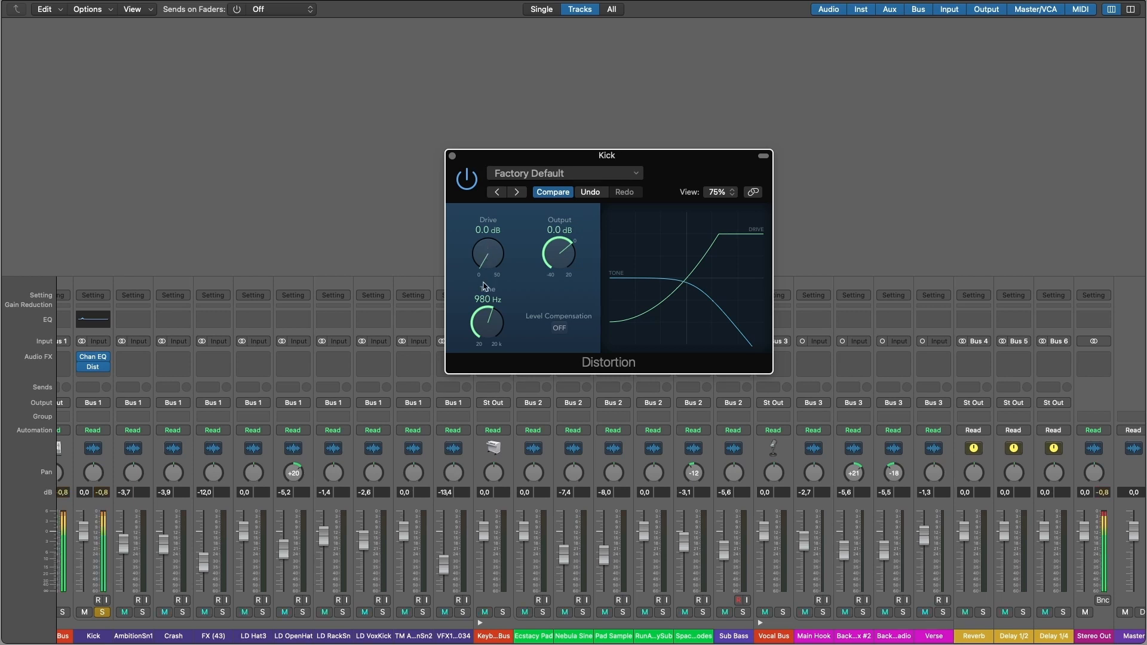
left_click_drag(485, 260, 496, 289)
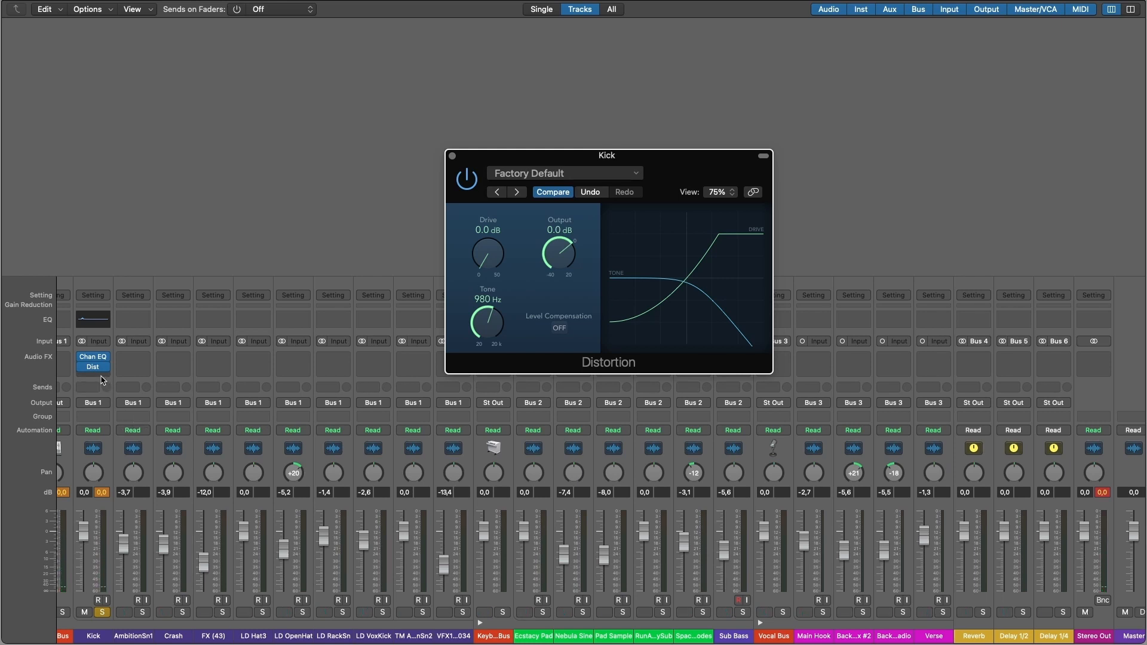
Add a Gain utility plug-in to the Kick and move it ahead of the Channel EQ in the effects chain.
left_click(104, 380)
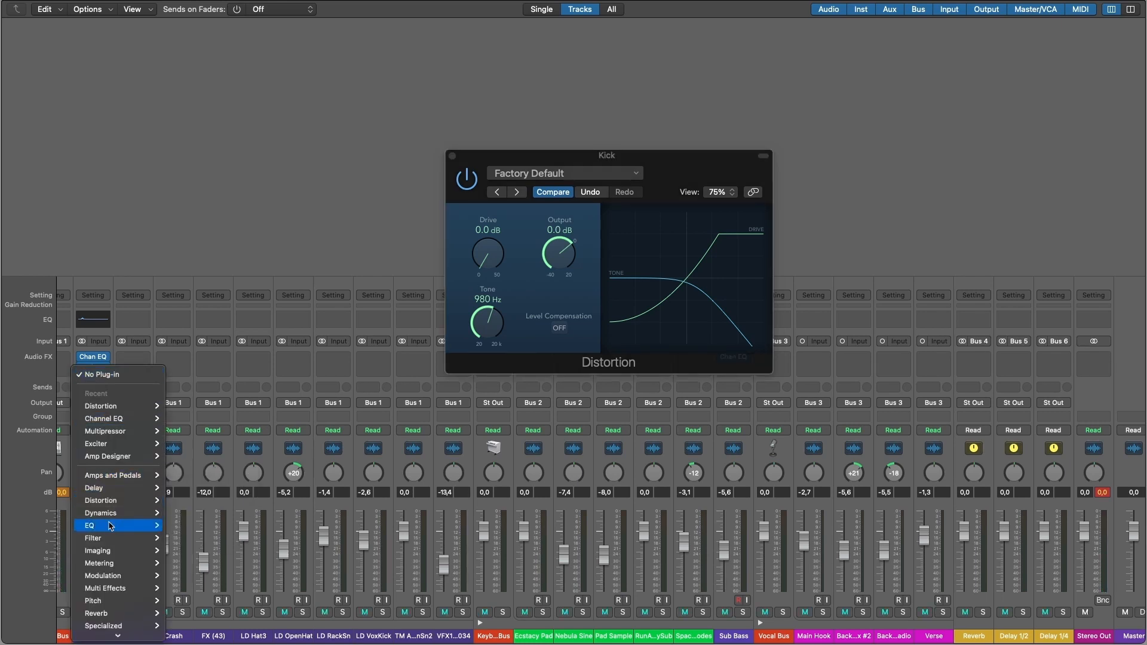
mouse_move(123, 627)
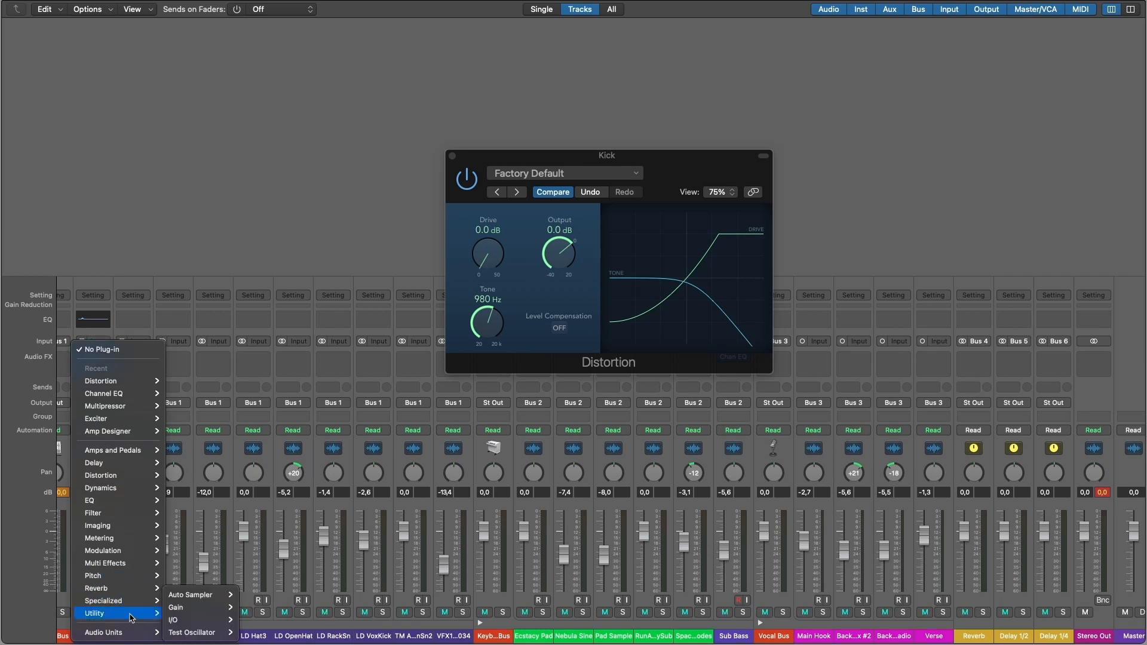
mouse_move(203, 607)
left_click(251, 608)
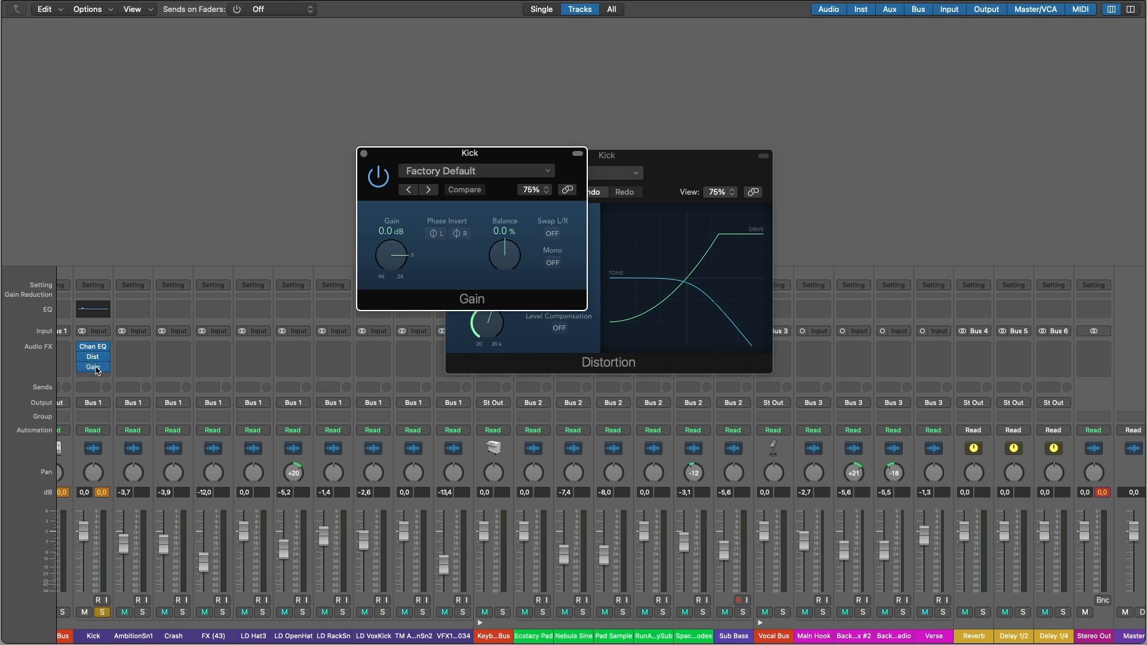
left_click_drag(96, 370, 97, 349)
left_click_drag(97, 350, 99, 345)
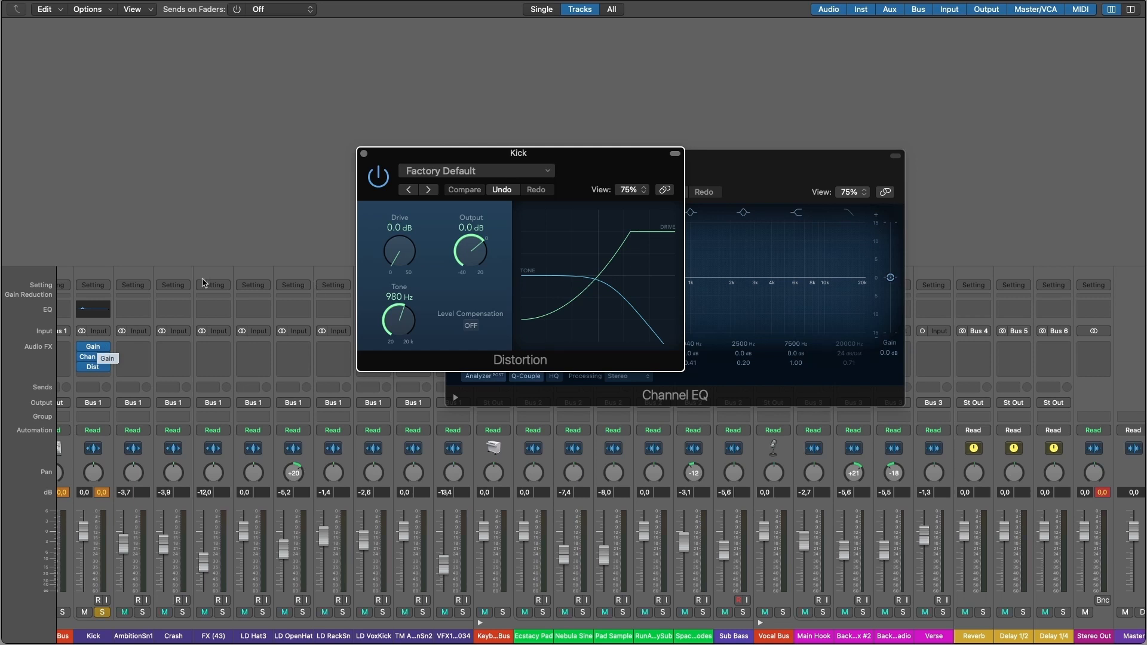
Bypass the Kick's Distortion, and set its Gain plug-in to -4.0 dB during playback.
left_click(373, 179)
left_click(364, 154)
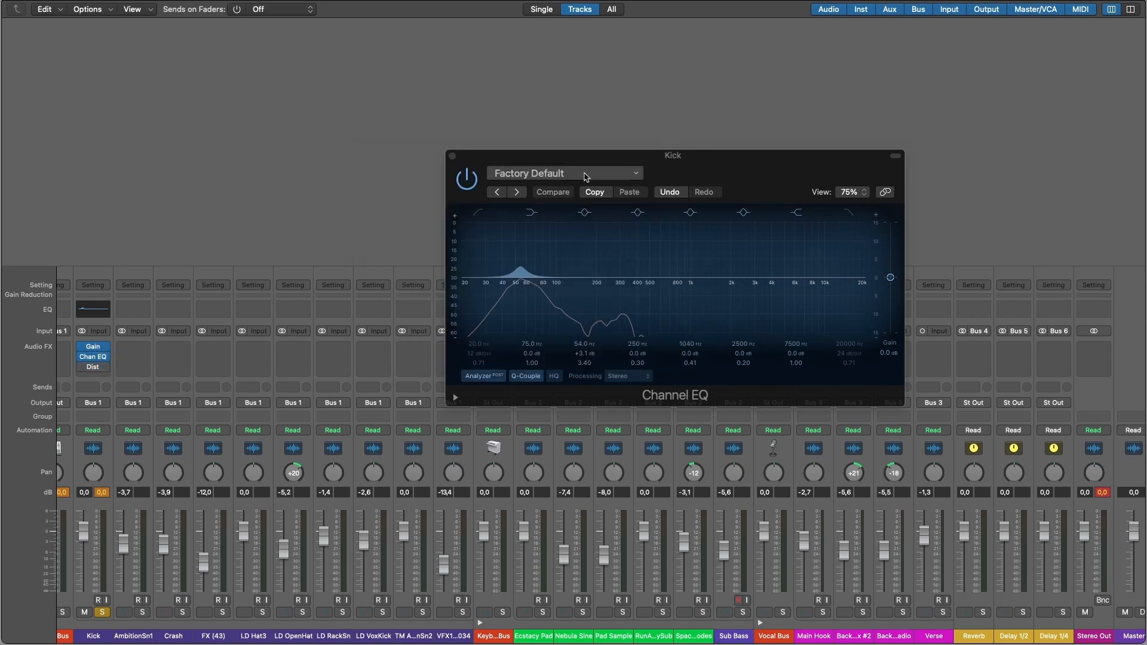
left_click(94, 348)
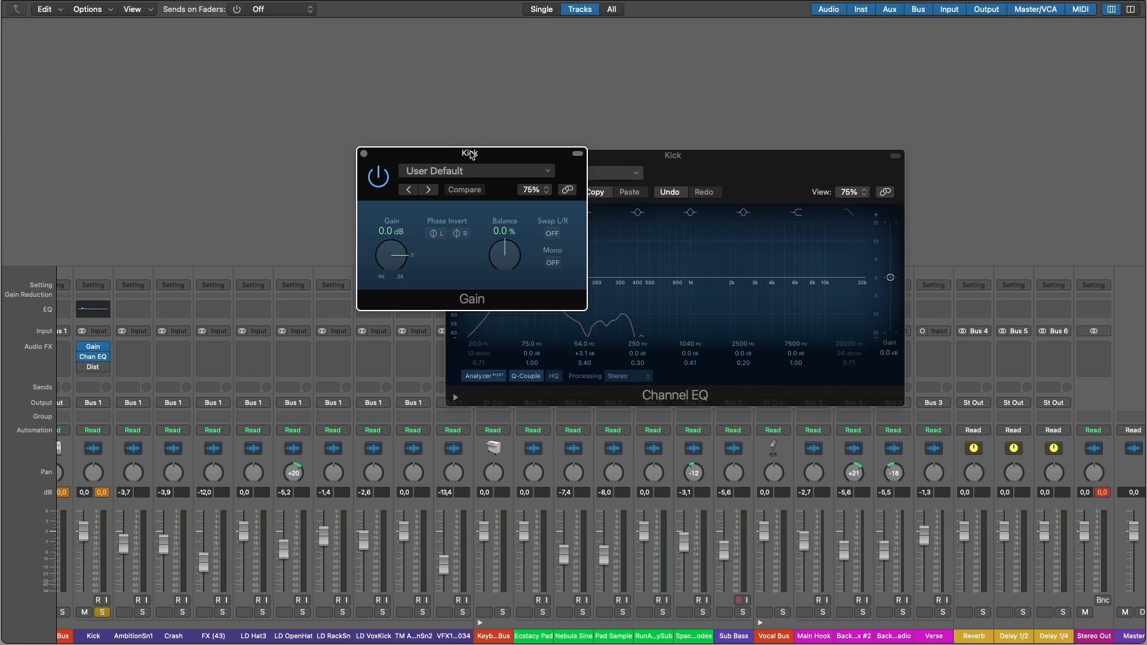
left_click_drag(394, 264, 392, 269)
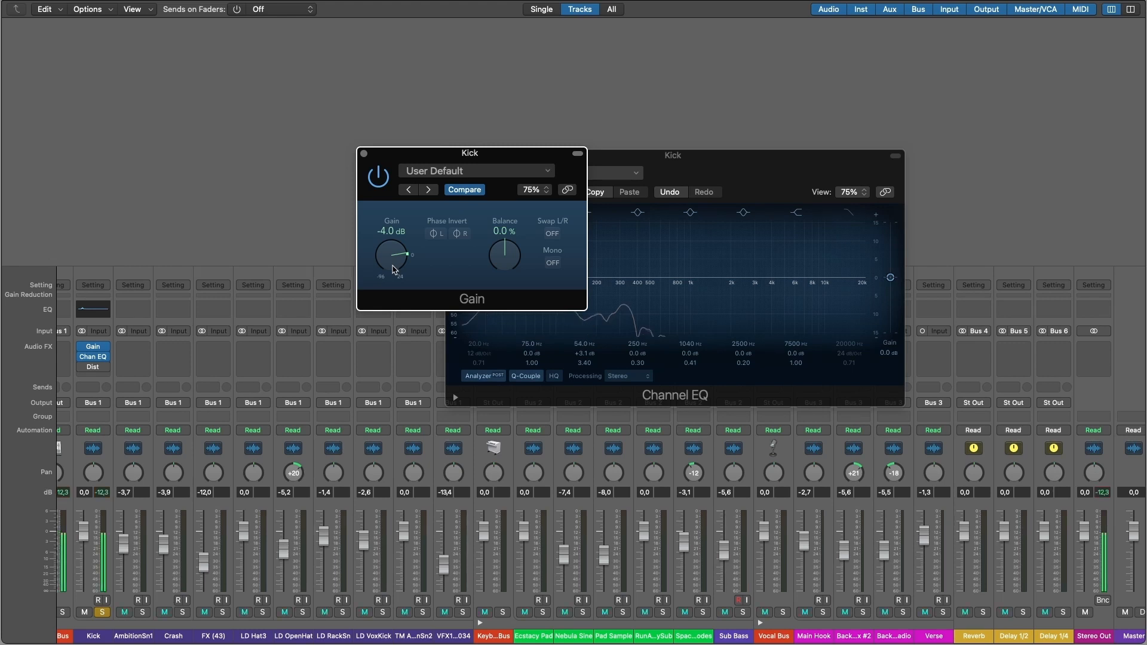
left_click_drag(471, 155, 331, 121)
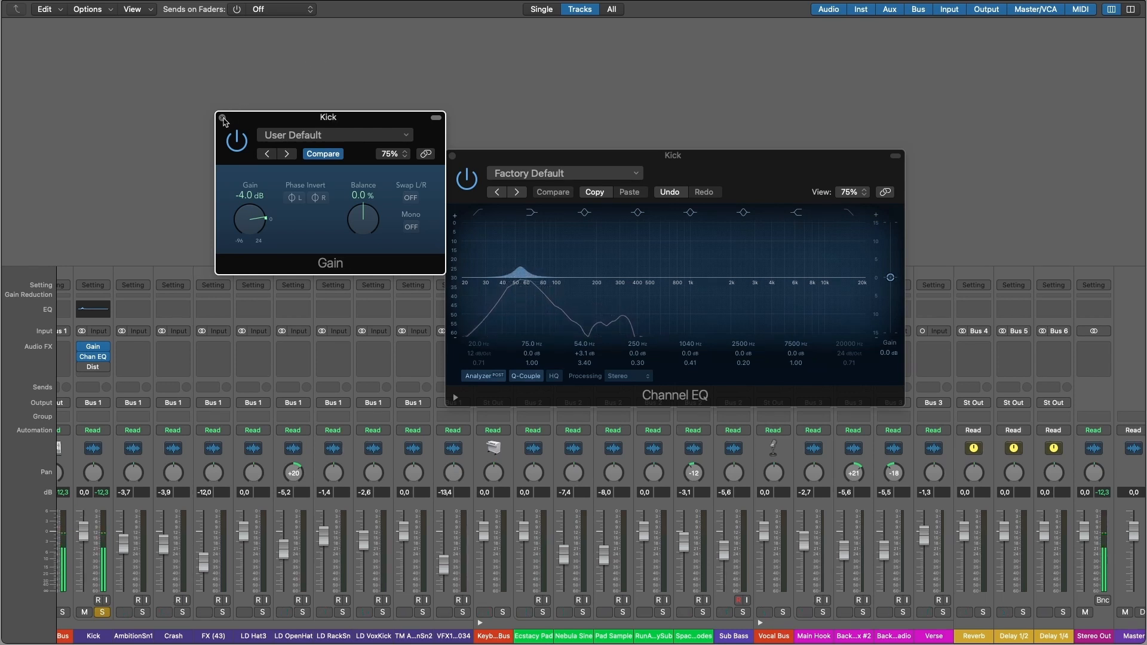
left_click(223, 118)
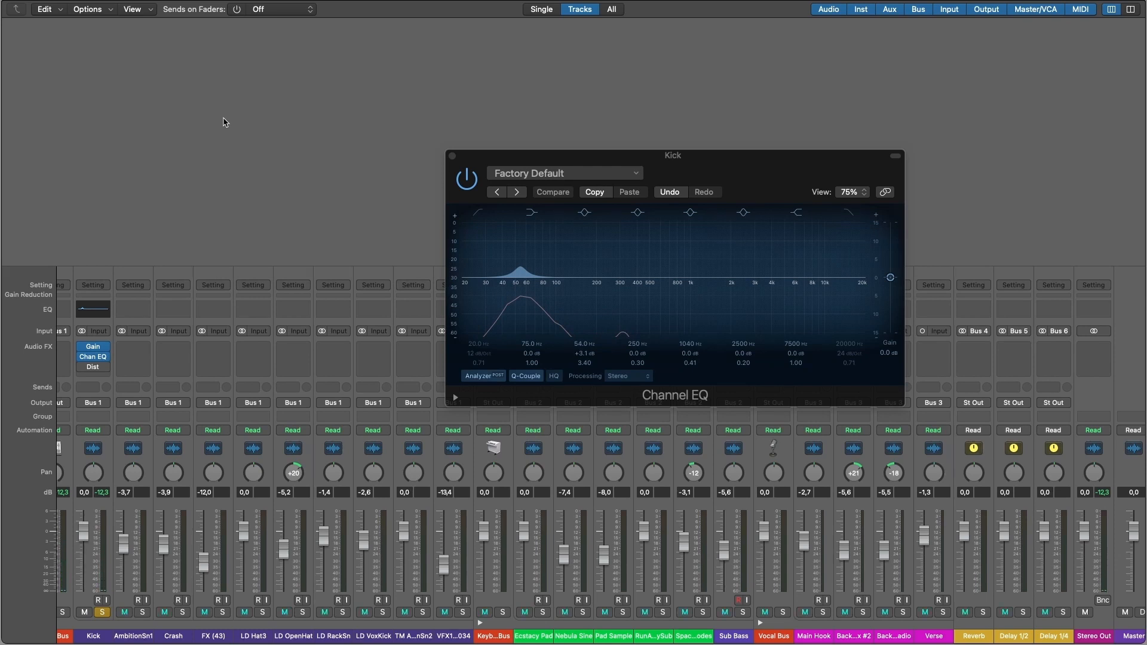
Lower the Kick's Gain plug-in to -5.2 dB and close its window.
left_click(94, 346)
left_click_drag(259, 226, 261, 231)
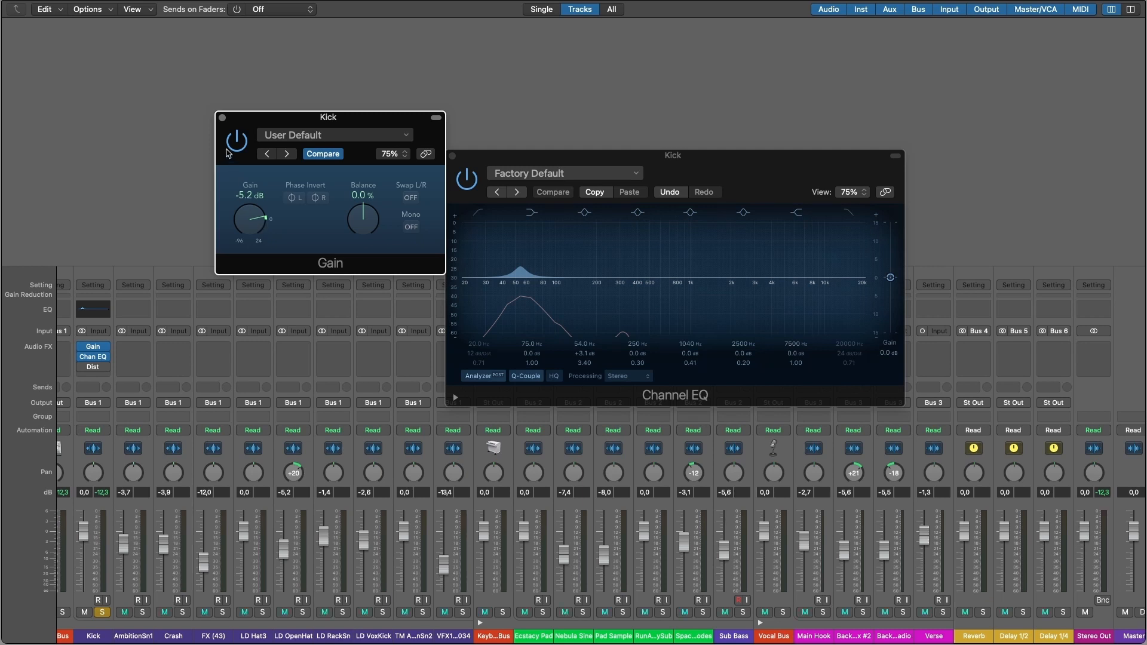
left_click(222, 118)
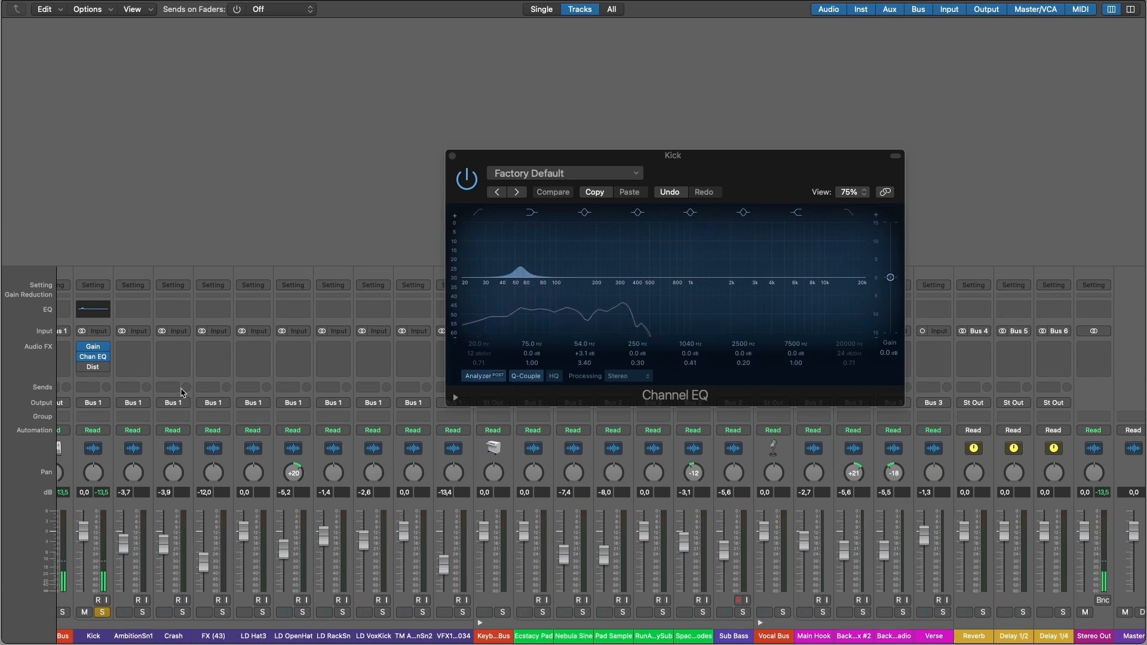
Re-enable the Kick's Distortion, open its settings and close the Kick's Channel EQ window.
mouse_move(87, 371)
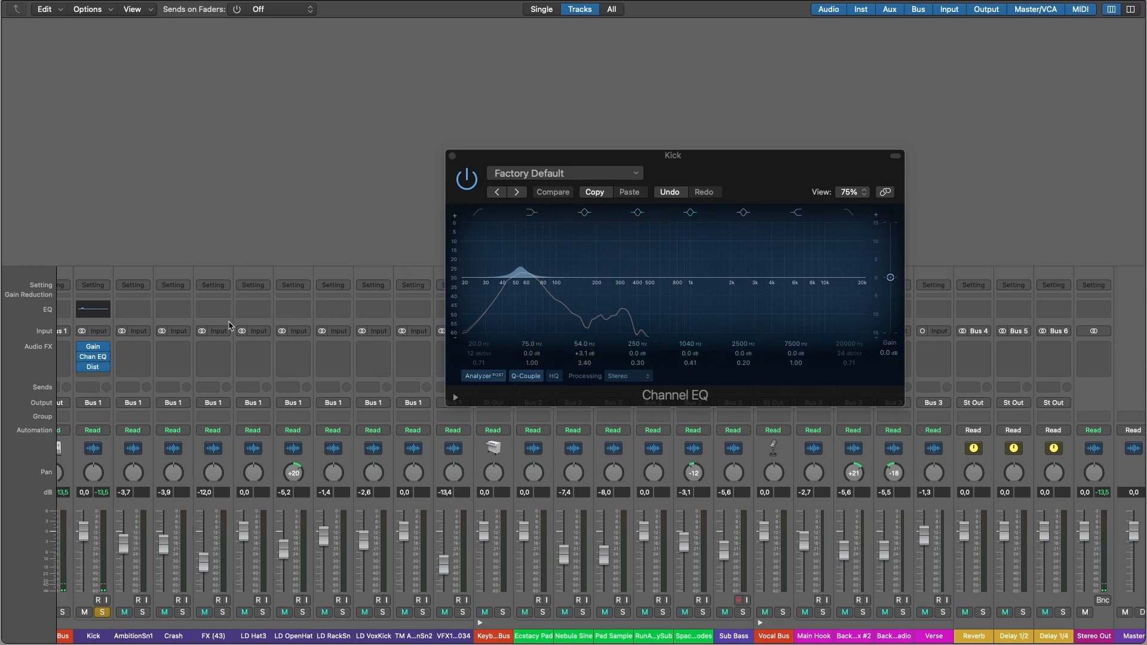
left_click(91, 368)
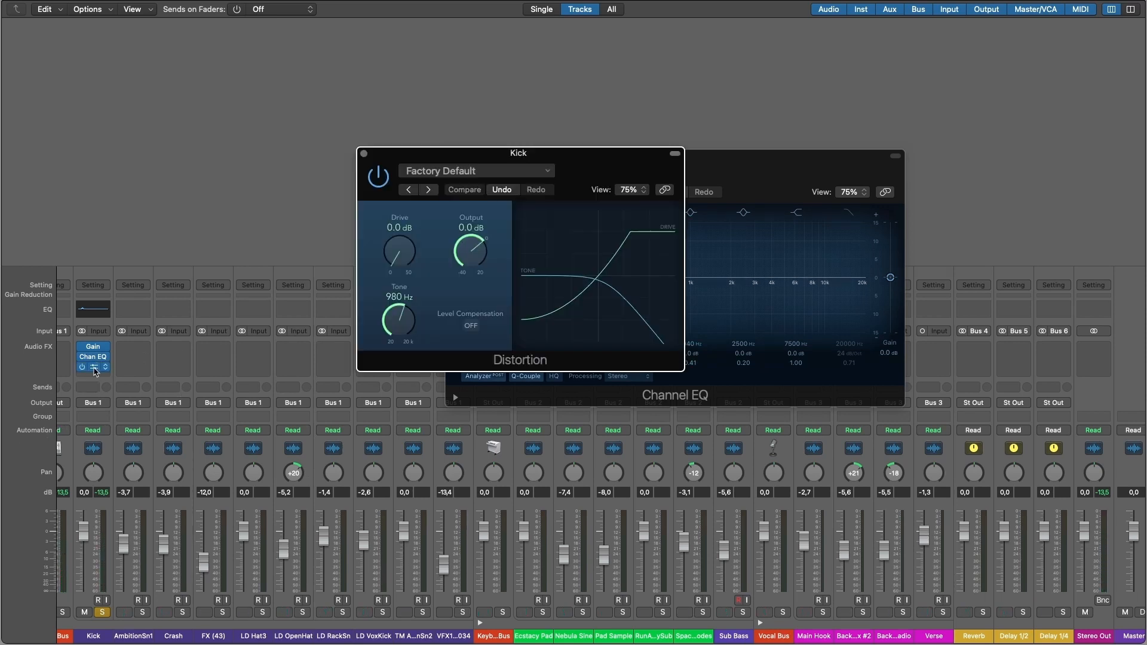
left_click(789, 162)
left_click(452, 156)
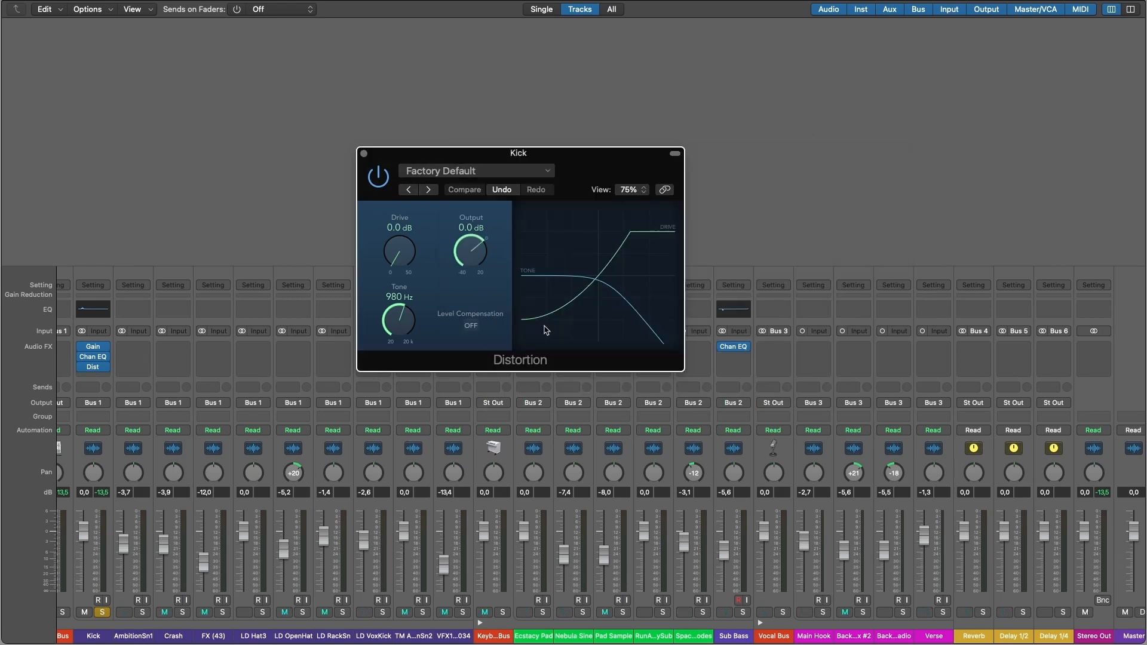
Raise the Tone of the Kick's Distortion to 20000 Hz and reposition its window.
left_click_drag(586, 164, 756, 143)
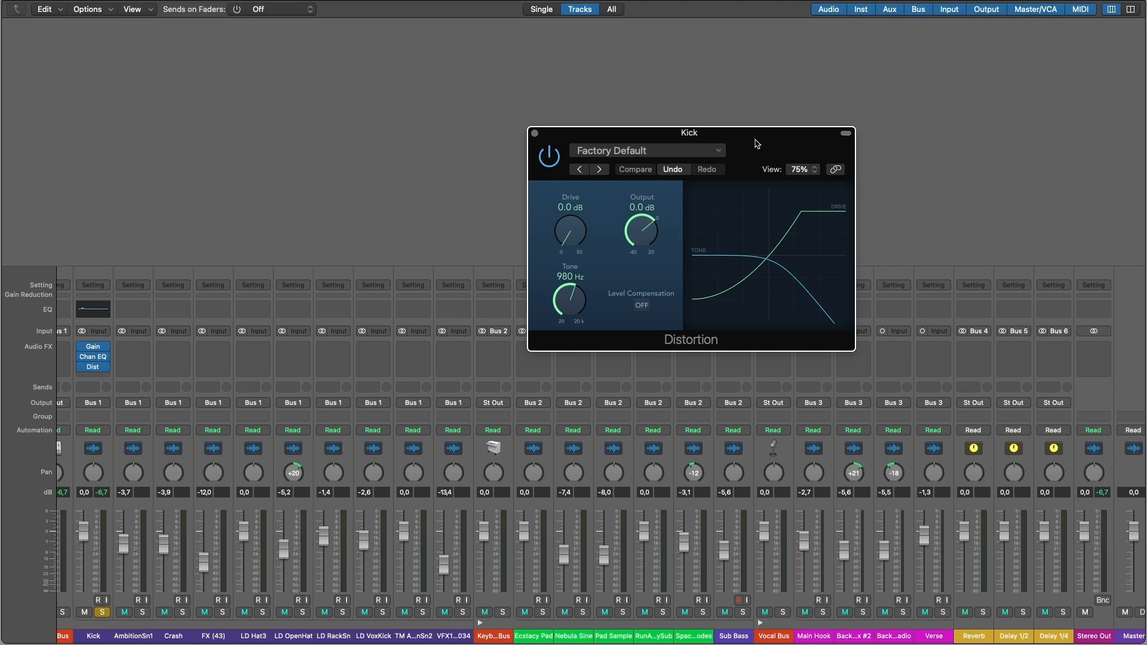
left_click_drag(757, 143, 688, 154)
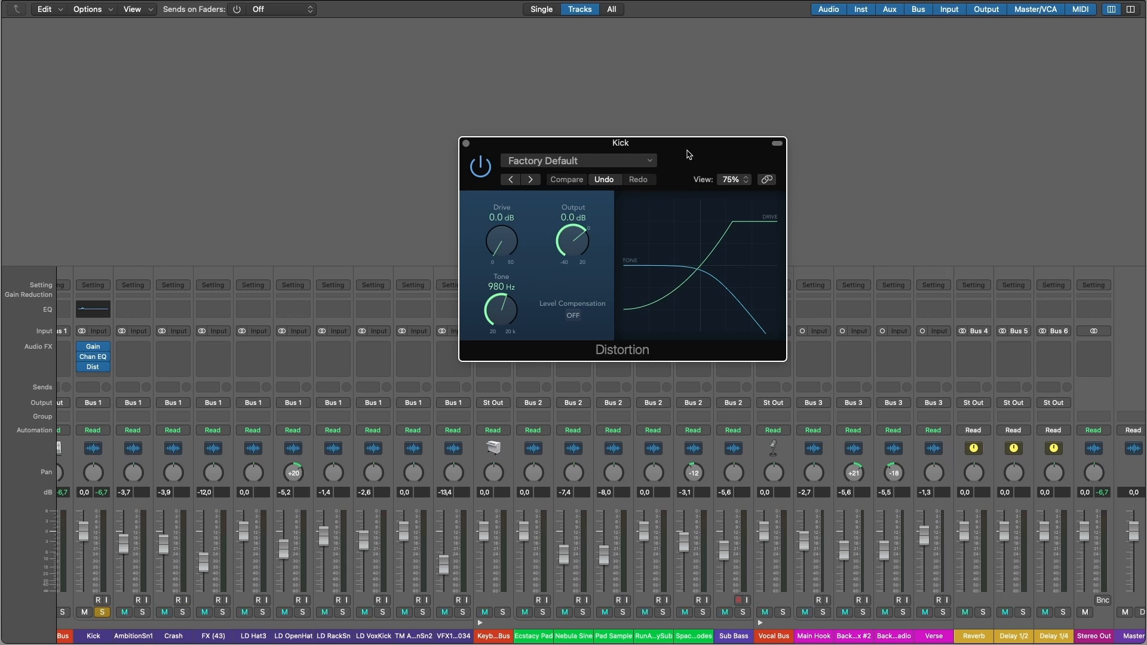
left_click_drag(507, 309, 510, 196)
left_click_drag(609, 144, 669, 129)
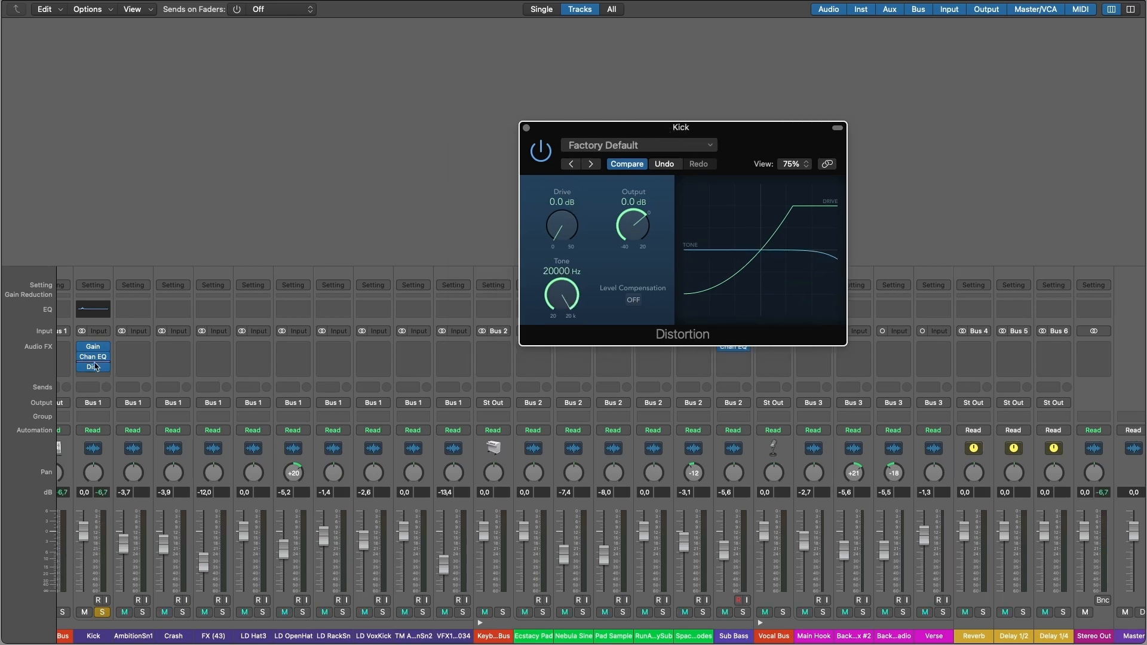
Try a strong resonant boost on the high-cut band of the Kick's Channel EQ, switch the band off and close the EQ.
left_click(93, 357)
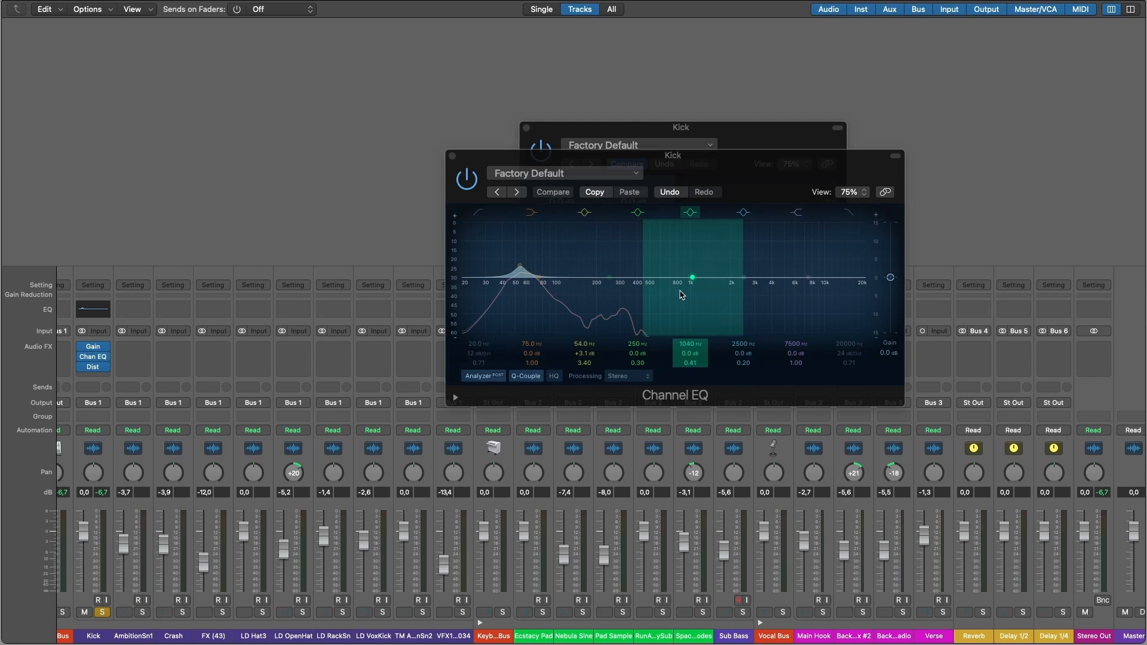
left_click_drag(705, 166, 696, 174)
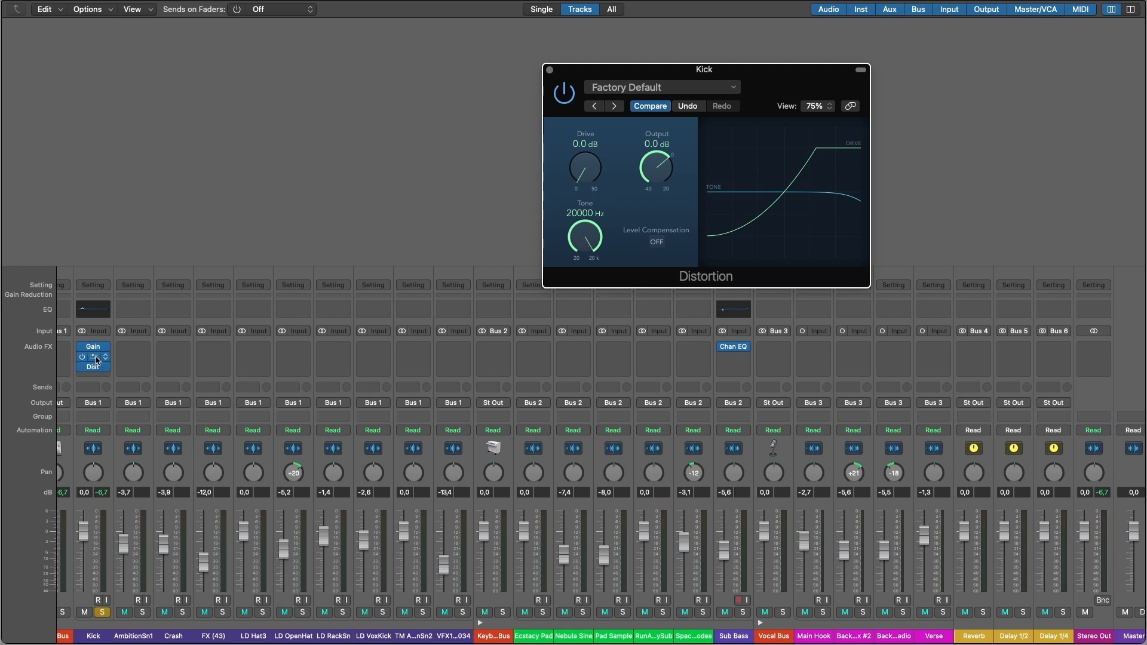
left_click(92, 356)
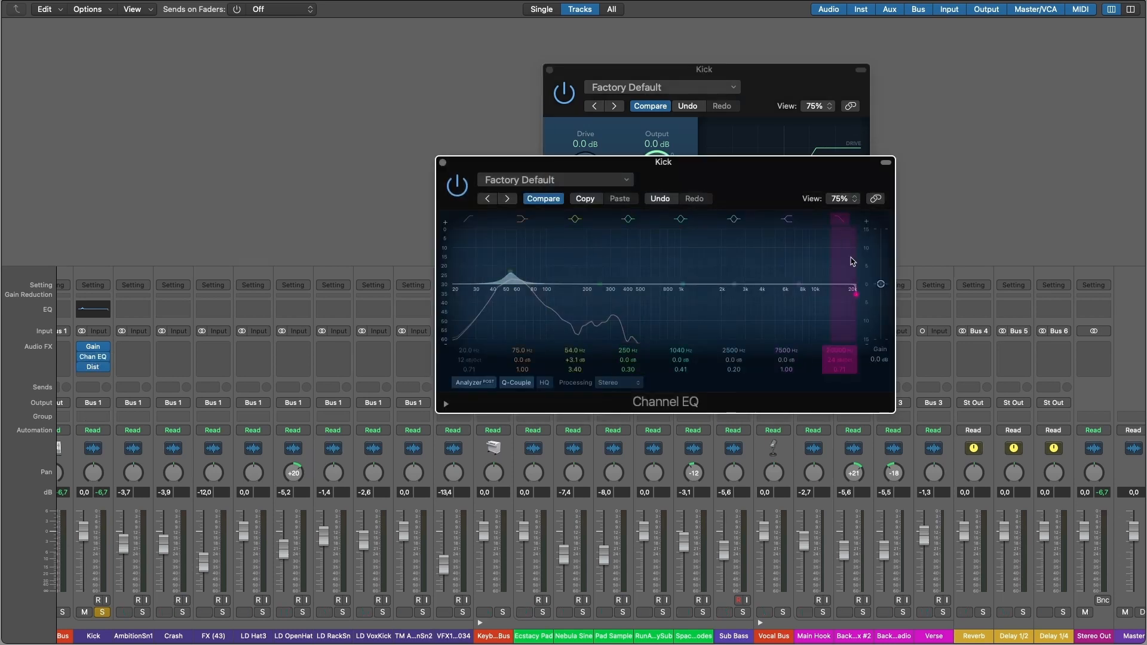
left_click_drag(854, 293, 872, 220)
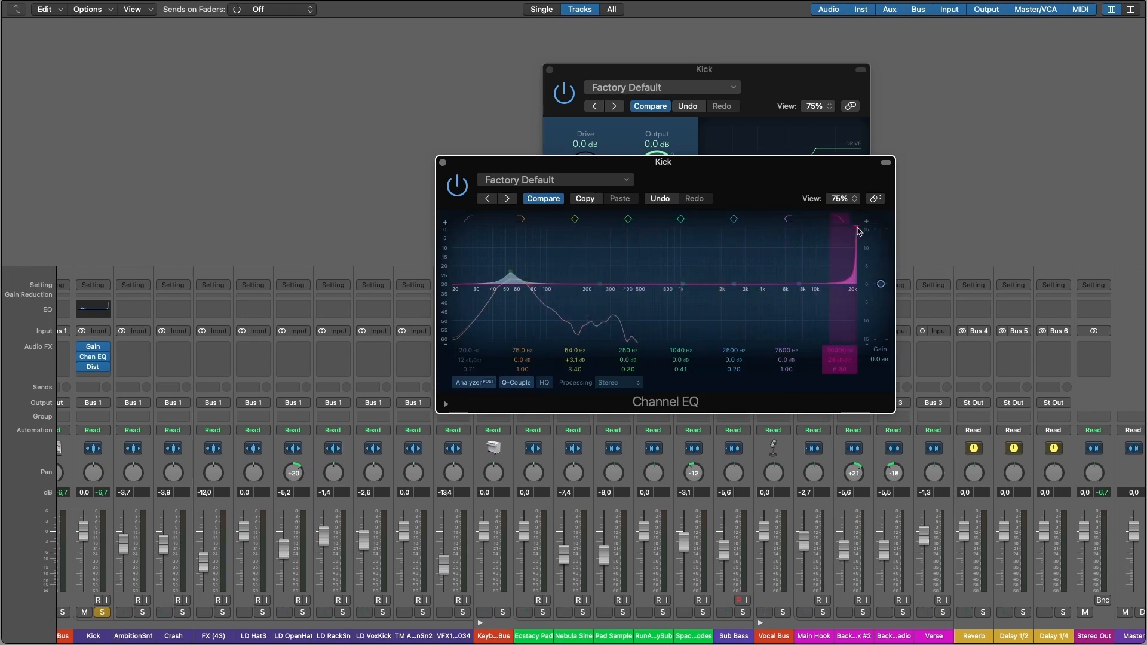
left_click(838, 220, "alt")
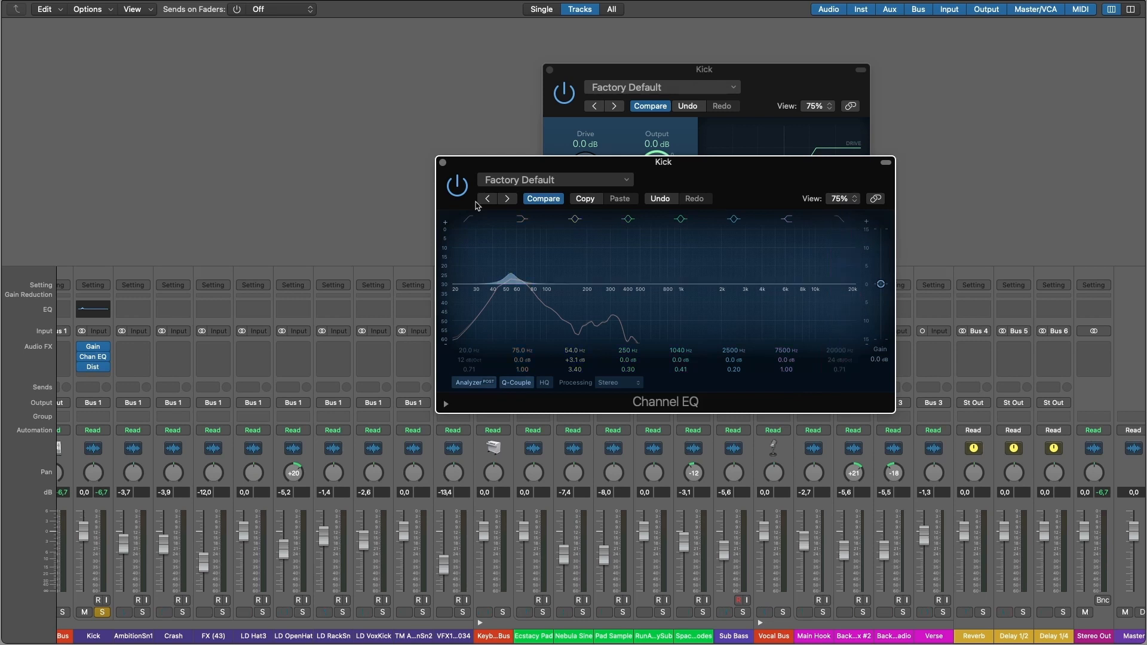
left_click(441, 162)
Set the Kick's Distortion to a Tone of 1500 Hz and a Drive of 2.0 dB during playback, and leave it enabled.
left_click(695, 73)
left_click_drag(695, 73, 677, 124)
key("space")
left_click_drag(568, 294, 594, 327)
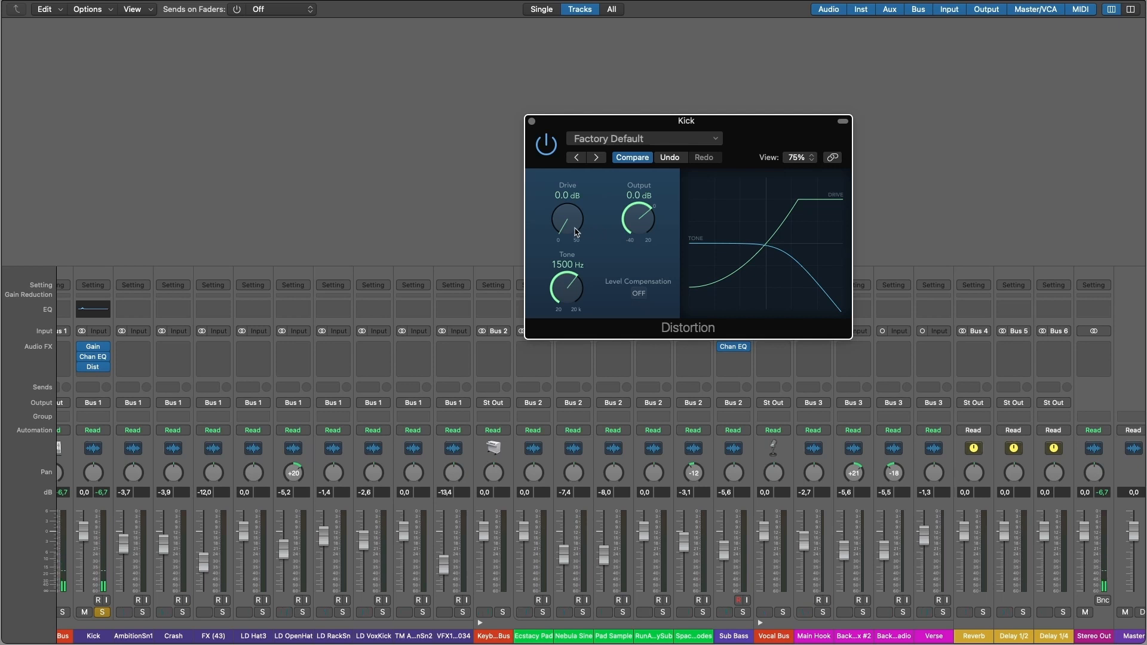
left_click_drag(570, 231, 570, 221)
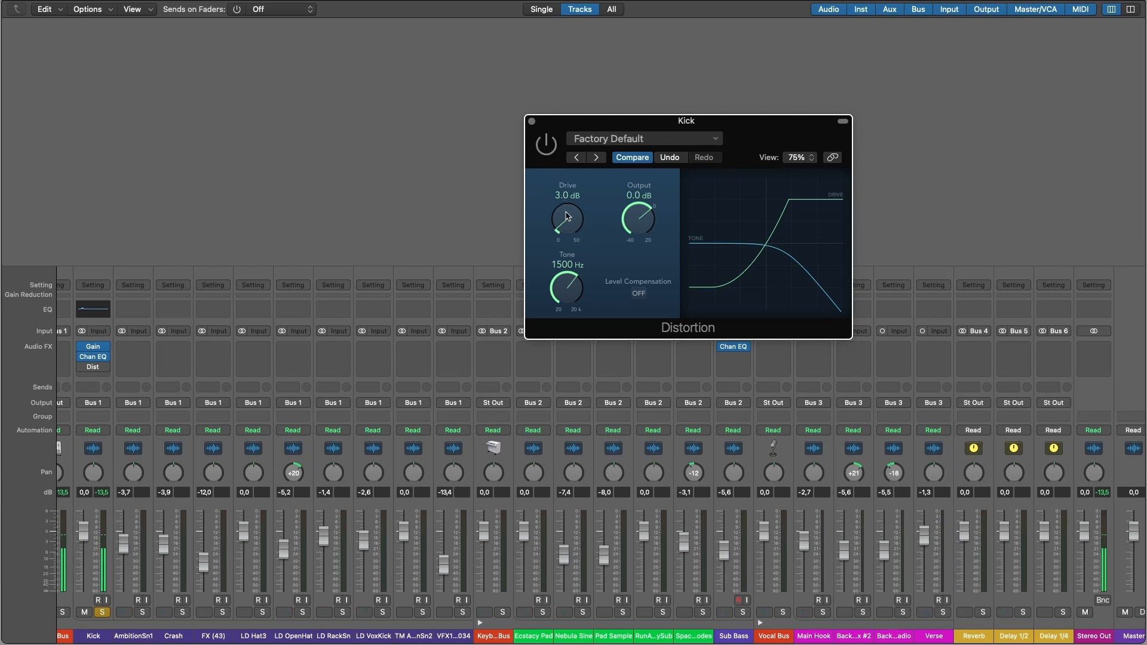
left_click_drag(568, 219, 568, 225)
left_click(545, 144)
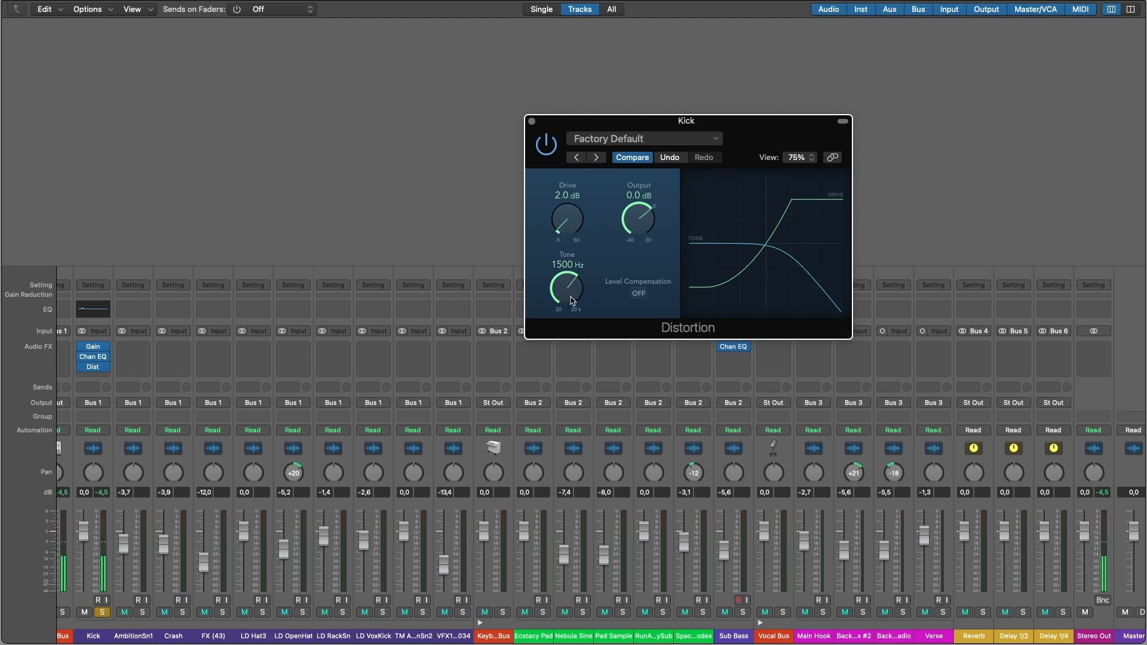
Set the Tone of the Kick's Distortion to 15000 Hz and compare the sound with the effect bypassed.
left_click_drag(570, 296, 569, 228)
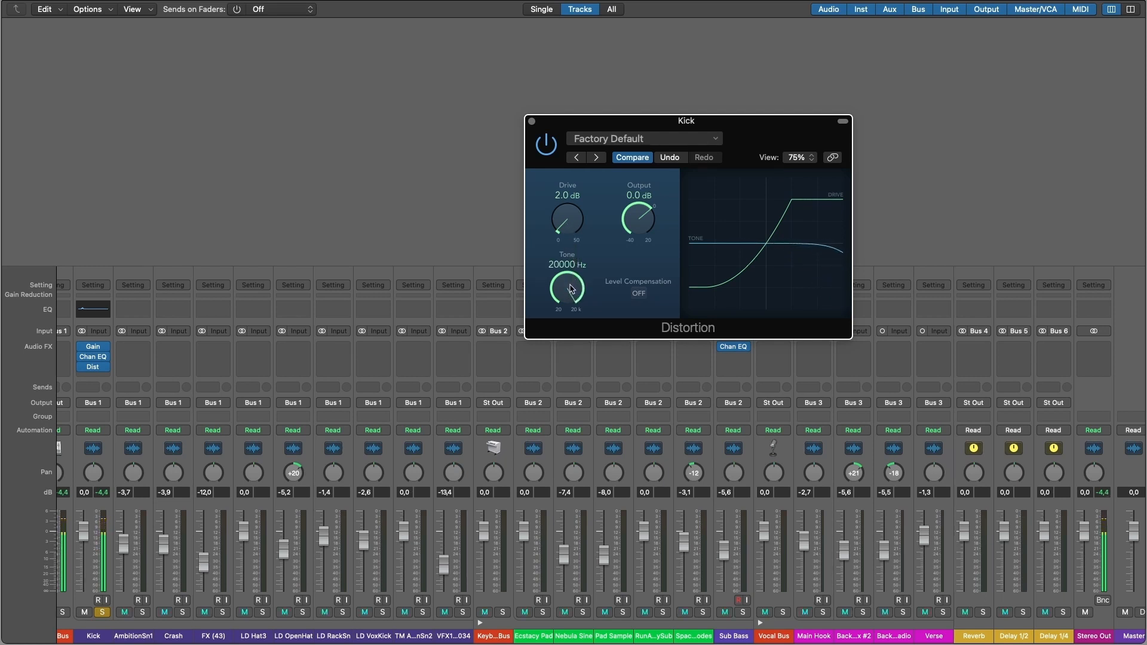
left_click_drag(571, 289, 570, 296)
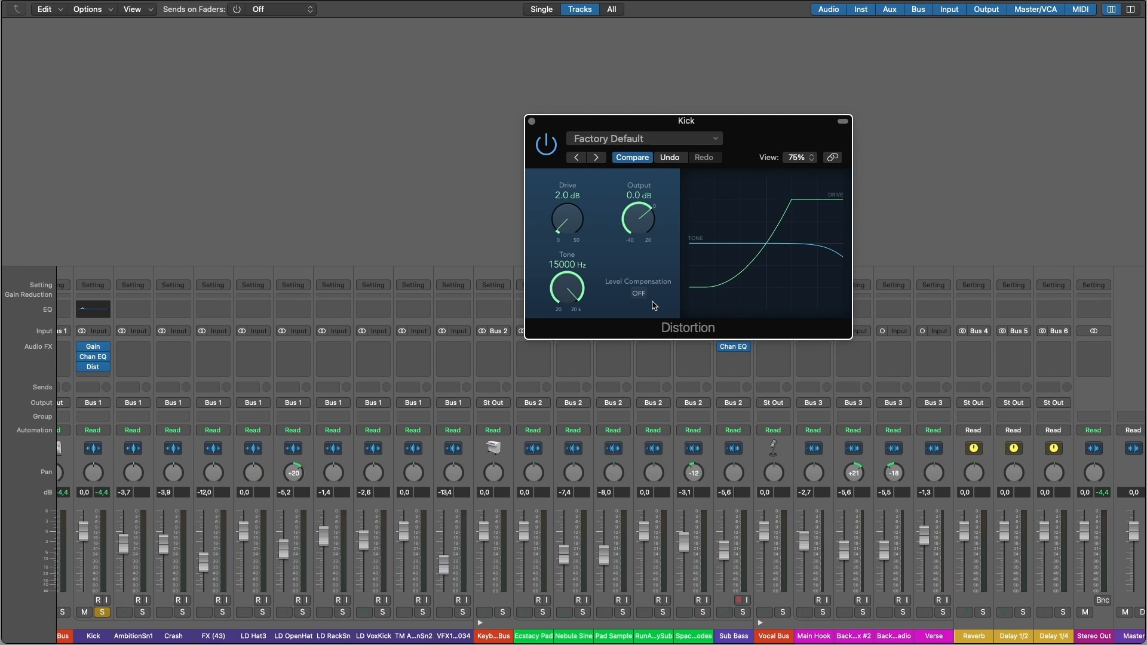
left_click(550, 146)
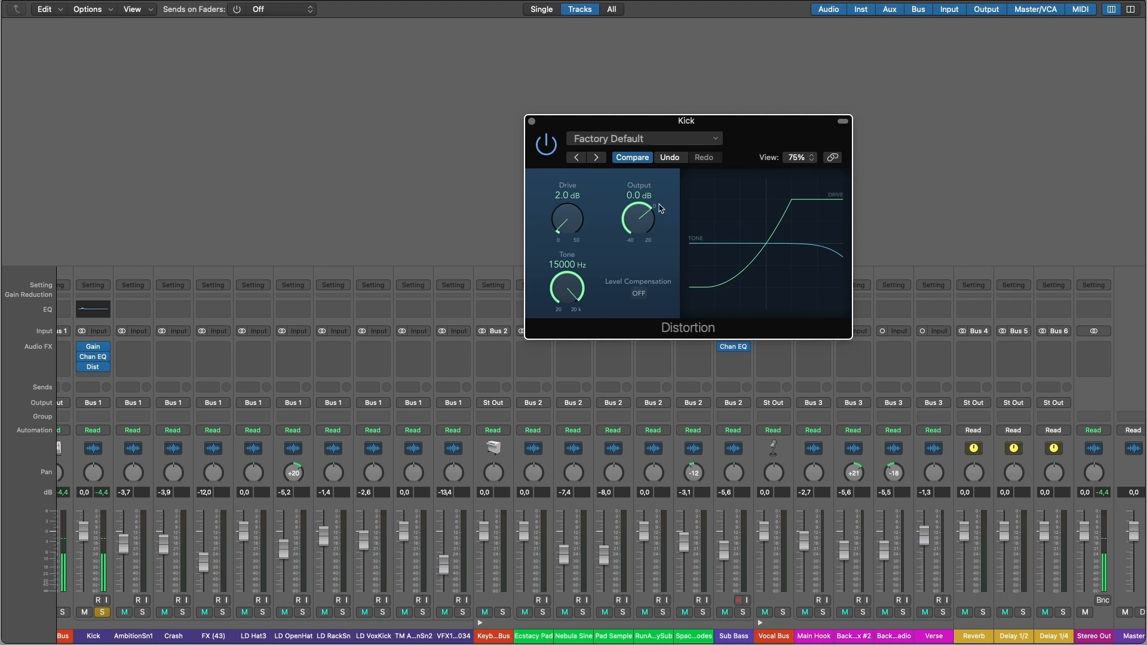
Lower the Output of the Kick's Distortion slightly, close it, and compare the Kick with its Channel EQ and Distortion bypassed and active.
left_click_drag(642, 226, 638, 230)
left_click(532, 123)
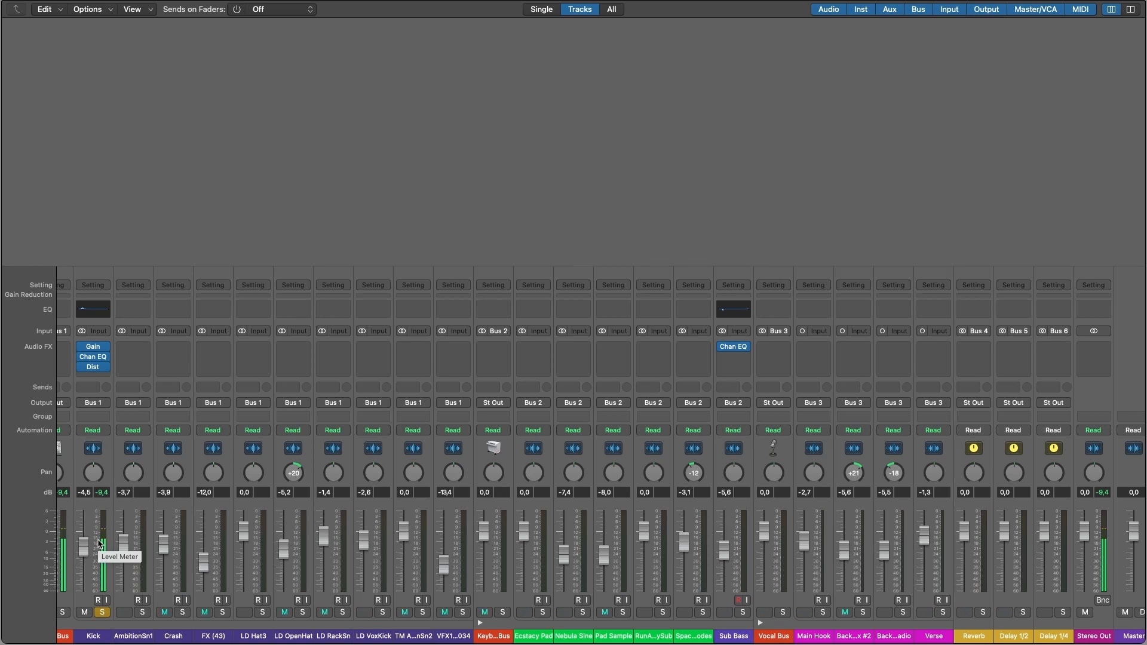
mouse_move(83, 368)
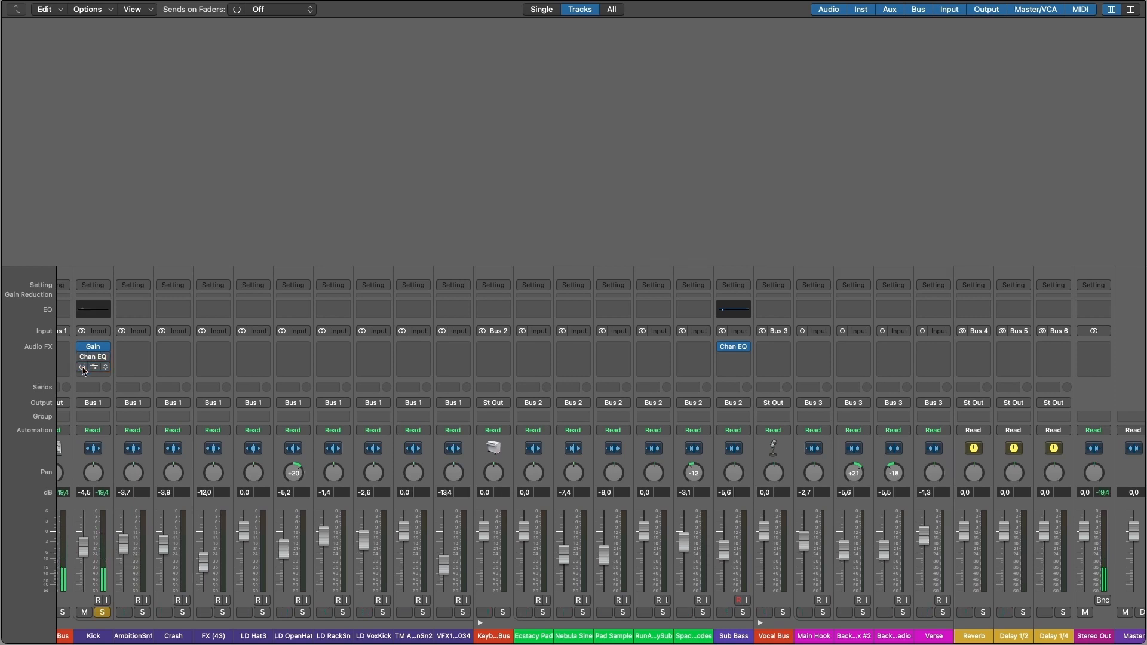
left_click(82, 357)
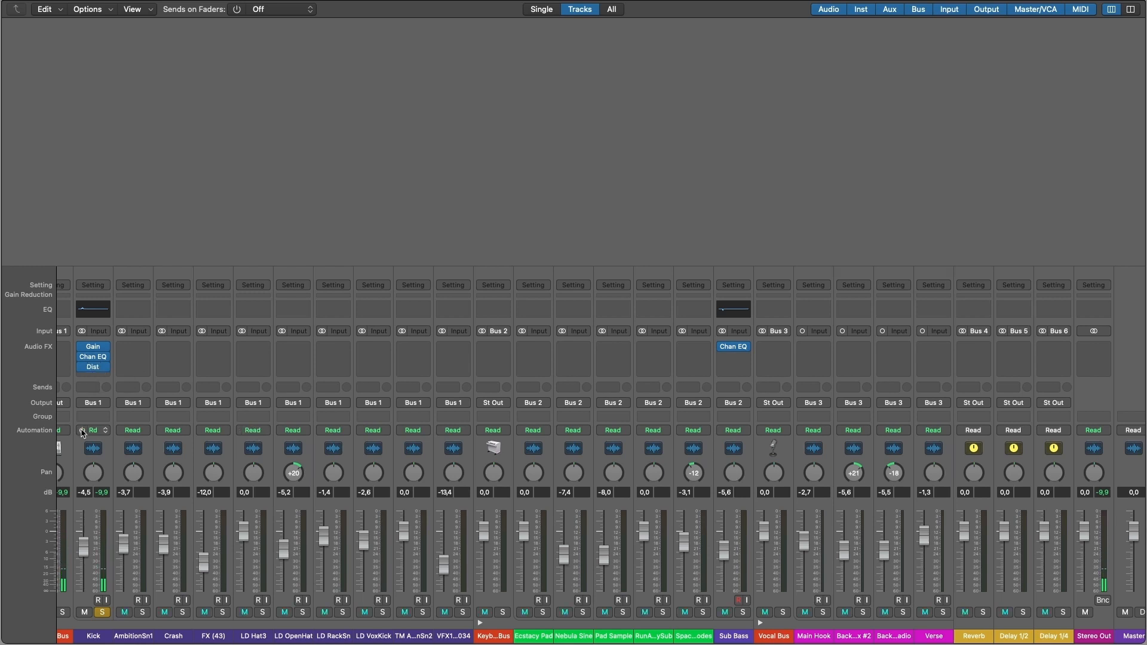
Switch the solo from the Kick to the Sub Bass and insert a stereo Overdrive after the Sub Bass Channel EQ.
left_click(103, 612)
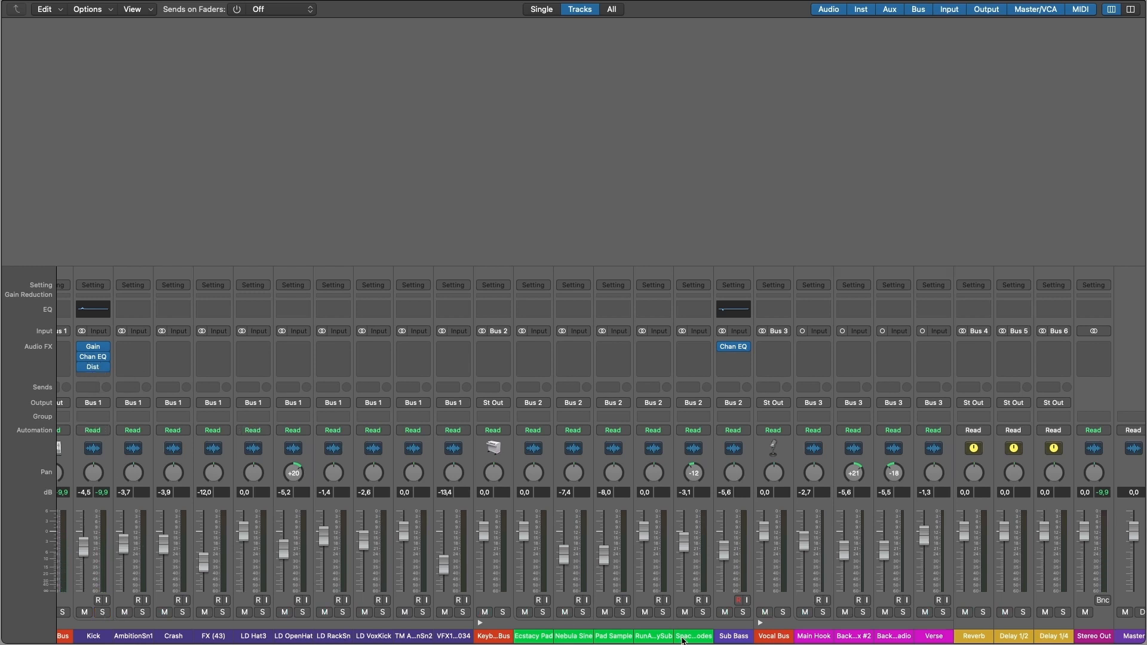
left_click(741, 612)
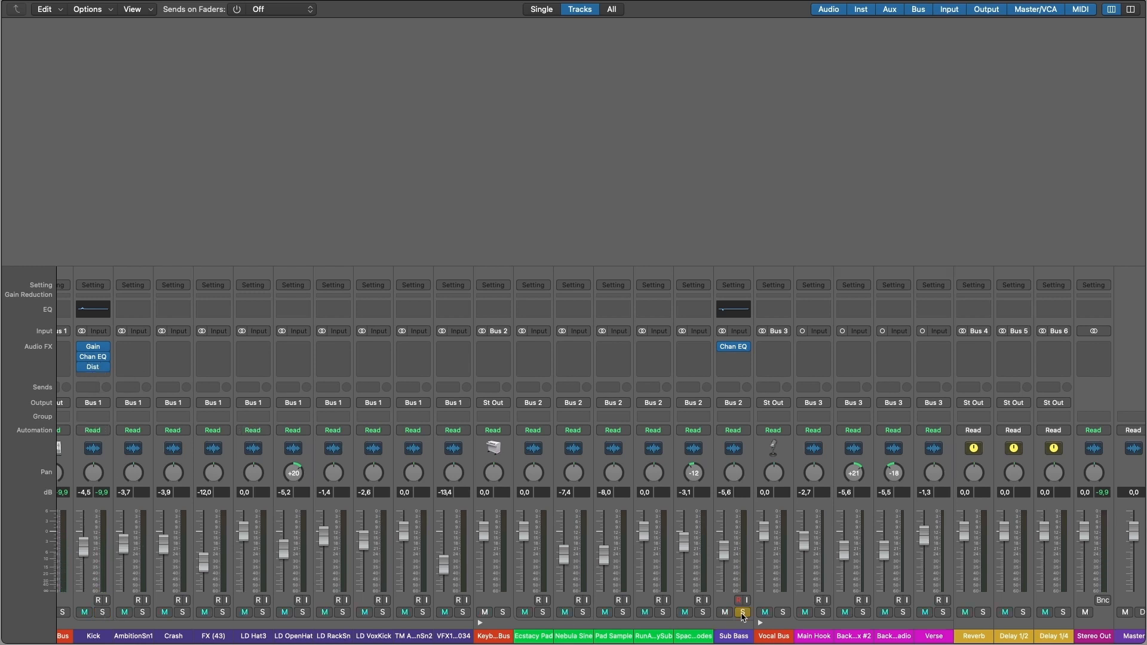
left_click(735, 362)
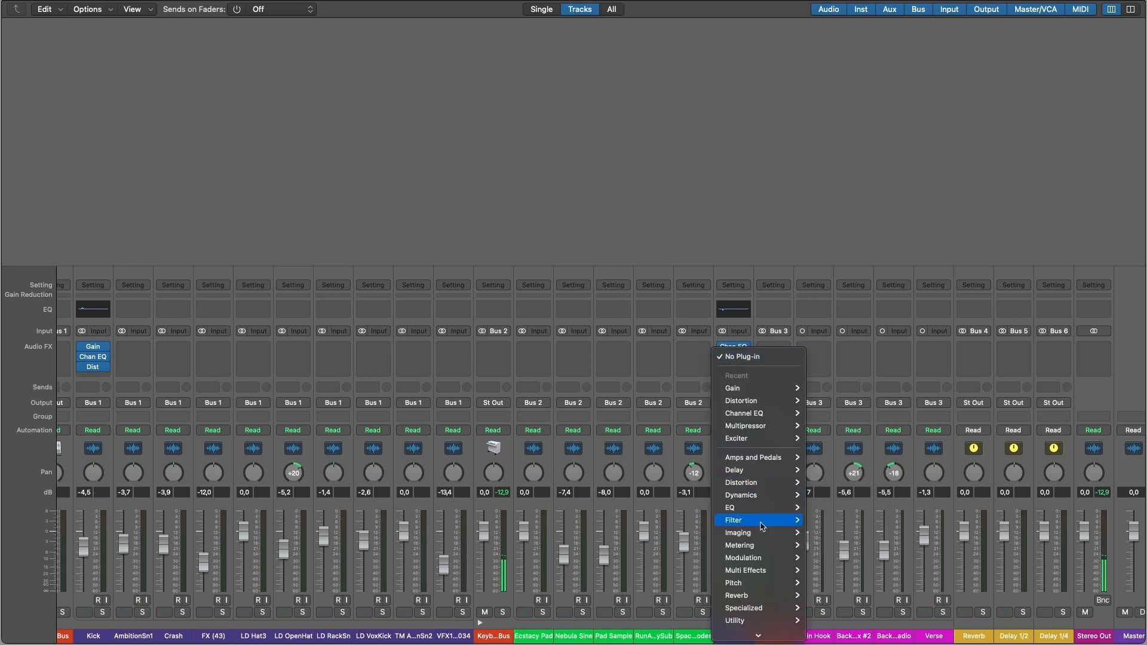
mouse_move(767, 534)
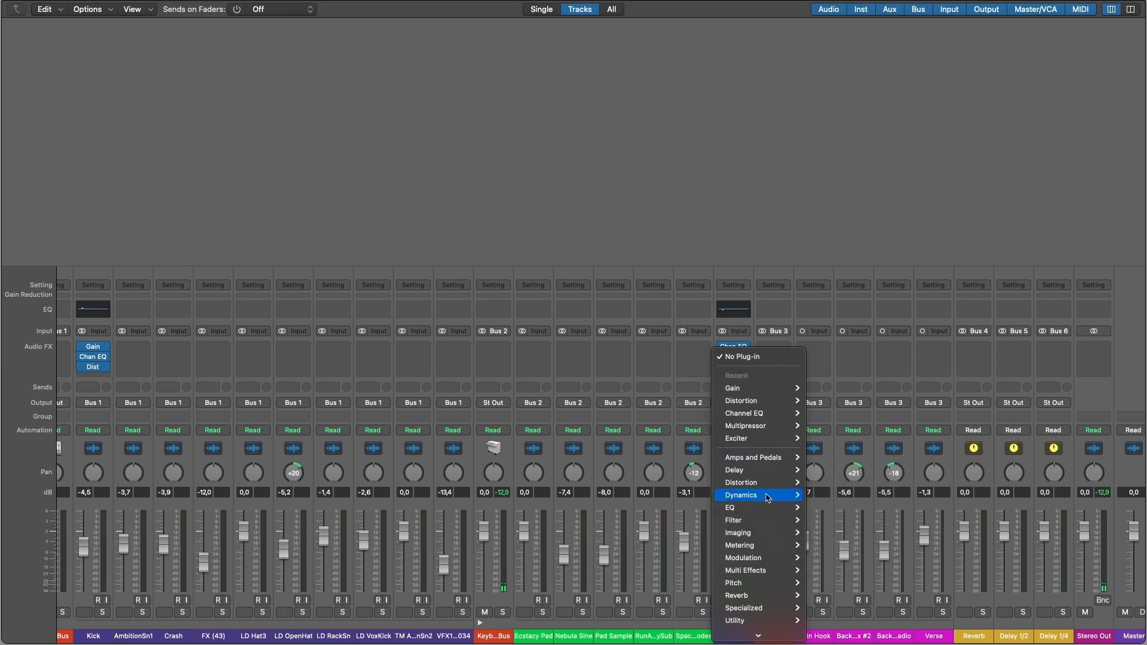
mouse_move(774, 487)
mouse_move(827, 531)
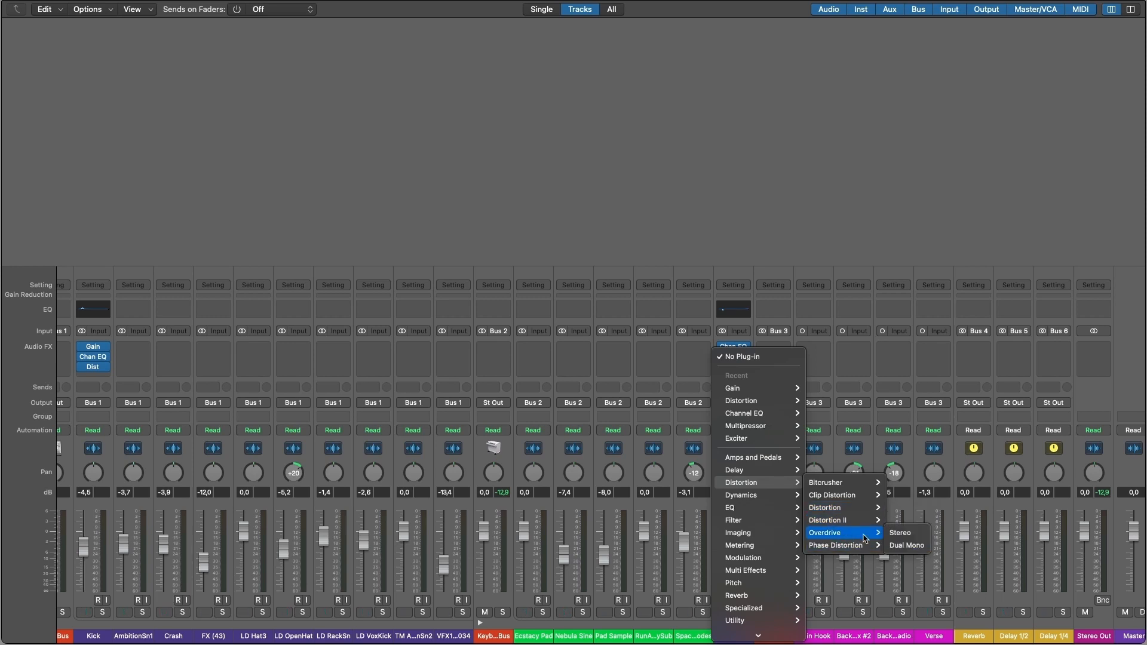
left_click(895, 536)
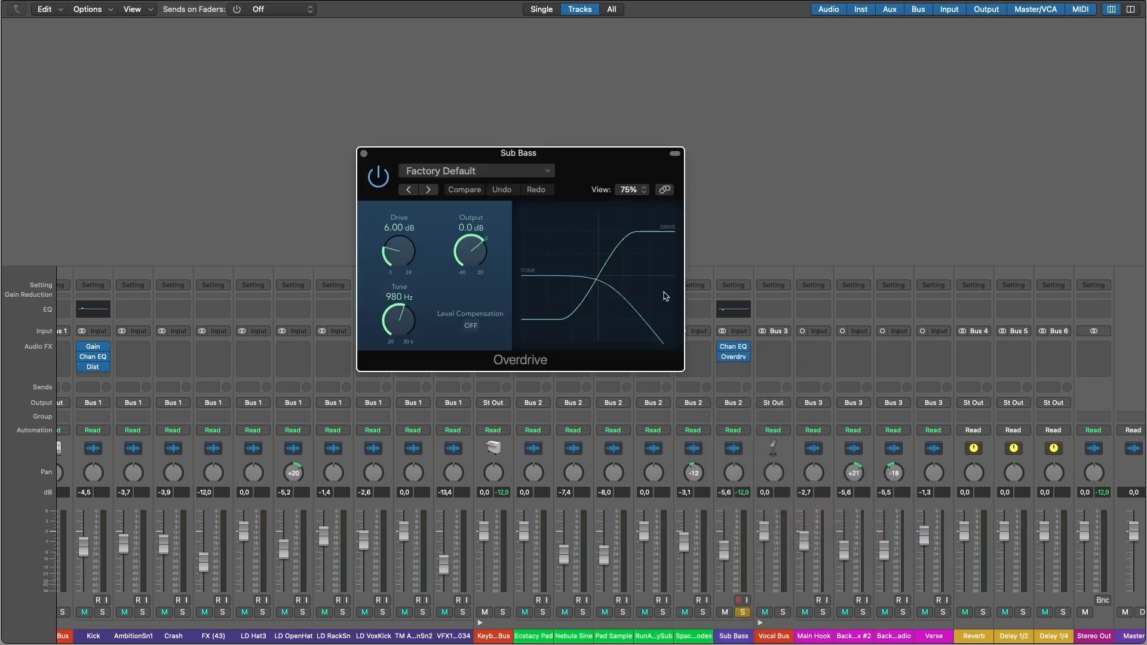
Set the Sub Bass Overdrive to 2.00 dB Drive and 580 Hz Tone, lower its Output slightly and close its window.
left_click_drag(567, 156, 681, 141)
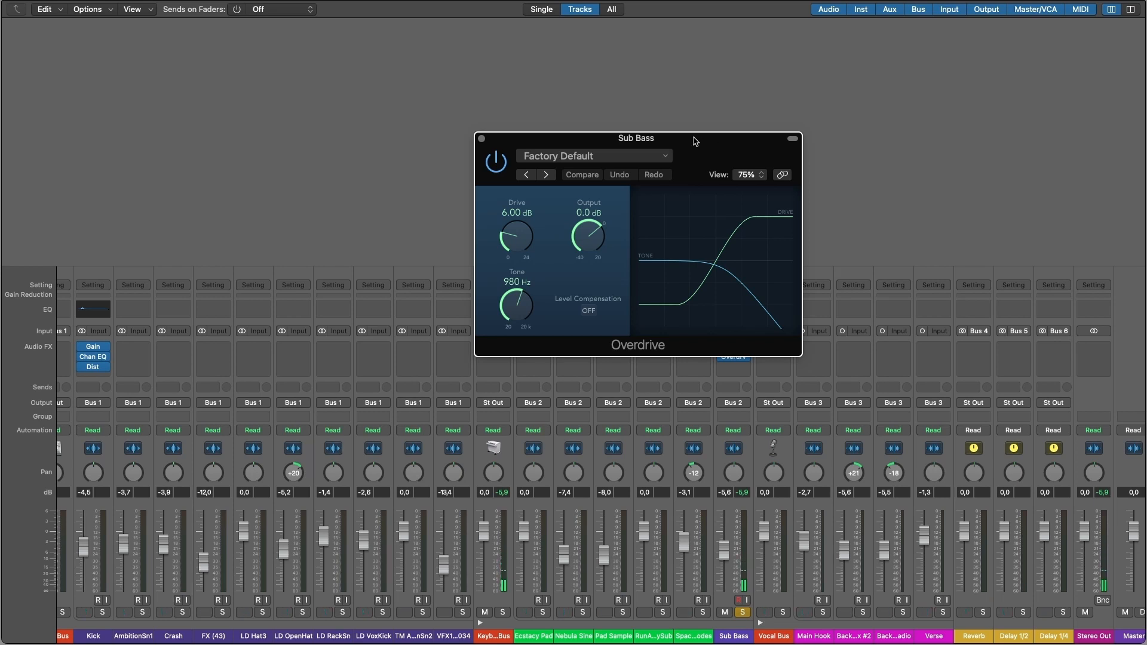
left_click_drag(677, 141, 737, 145)
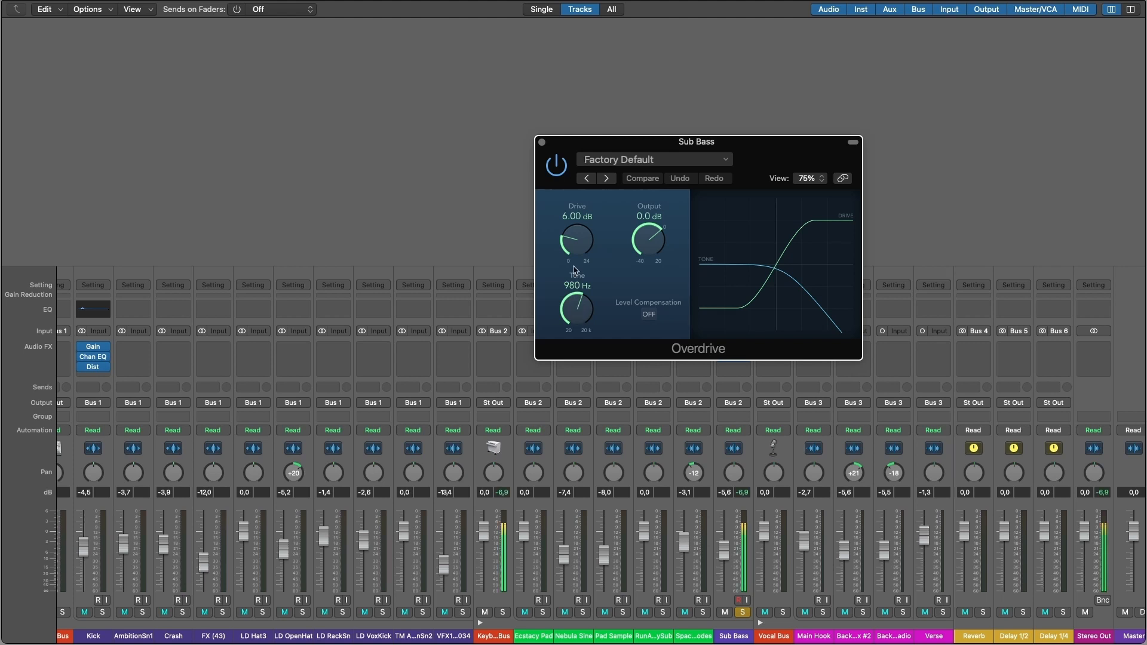
left_click_drag(572, 251, 580, 302)
left_click_drag(572, 249, 578, 232)
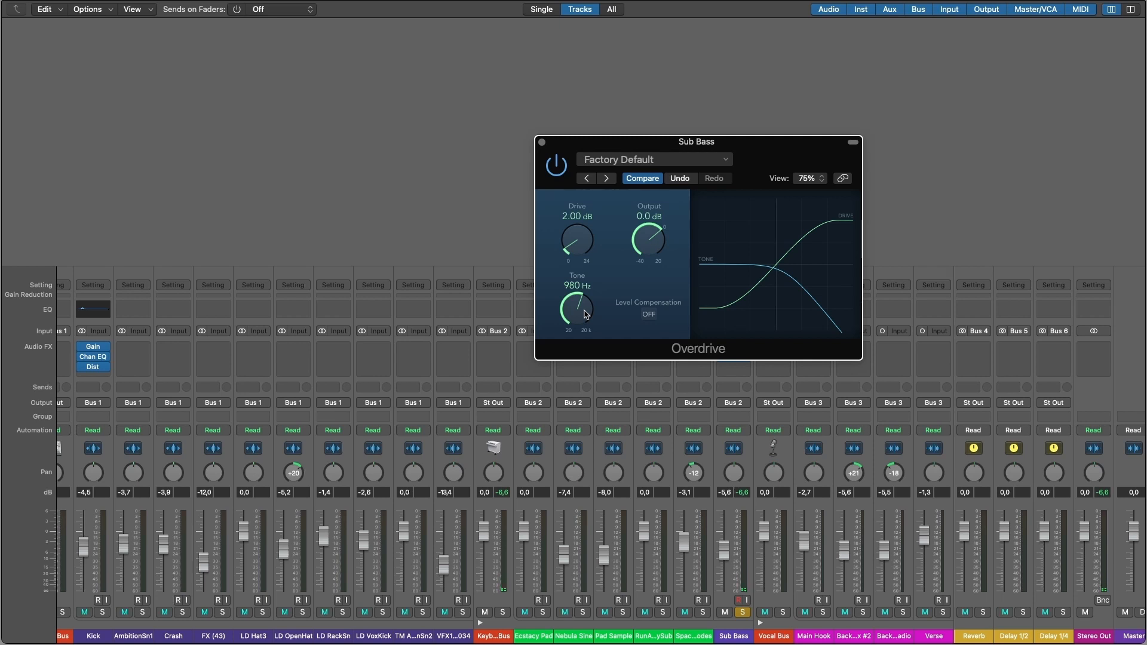
left_click_drag(585, 314, 585, 328)
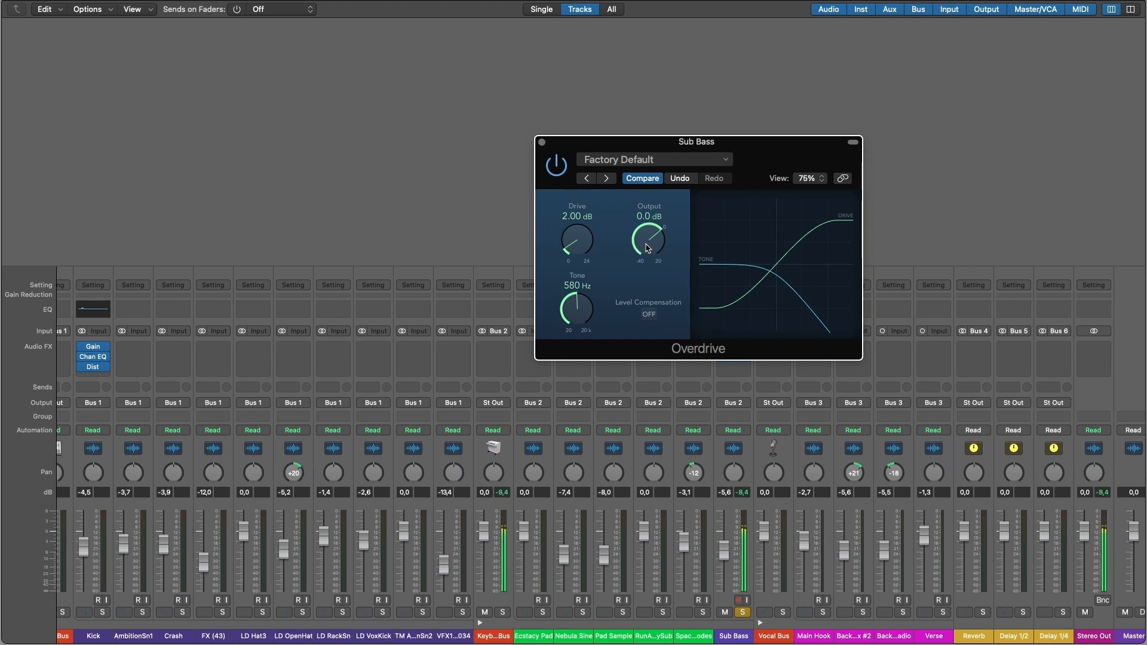
left_click_drag(645, 244, 646, 250)
left_click(542, 144)
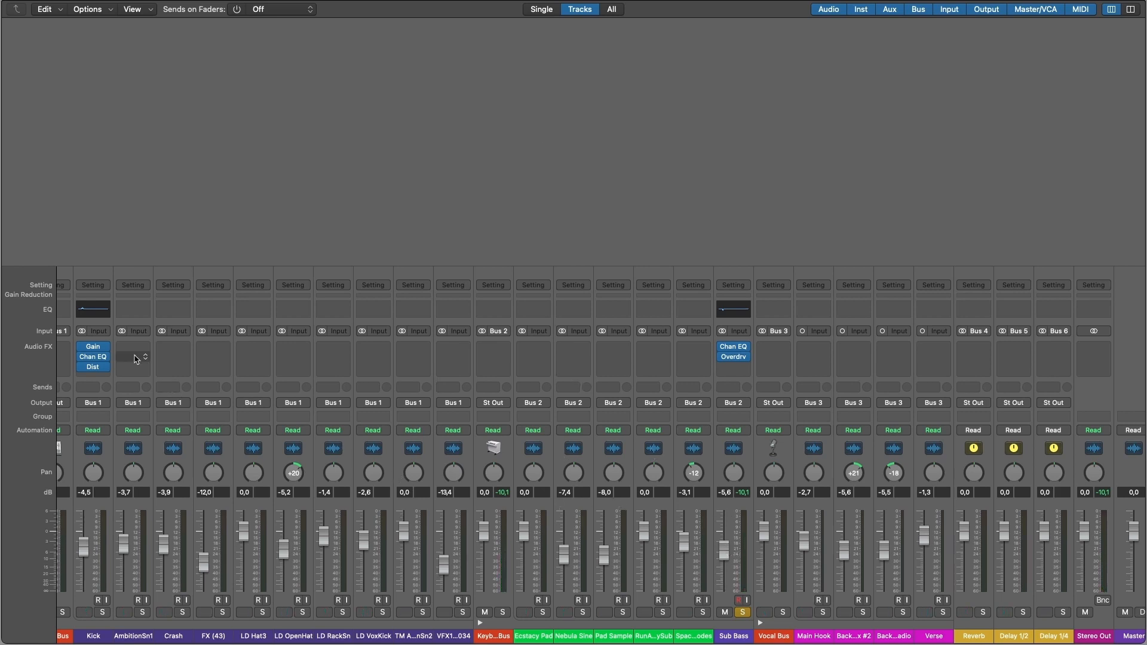
Copy the Gain plug-in from the Kick to the Sub Bass and place it ahead of the Channel EQ.
mouse_move(94, 348)
left_click_drag(94, 349, 740, 373)
mouse_move(737, 371)
left_click_drag(737, 370, 737, 347)
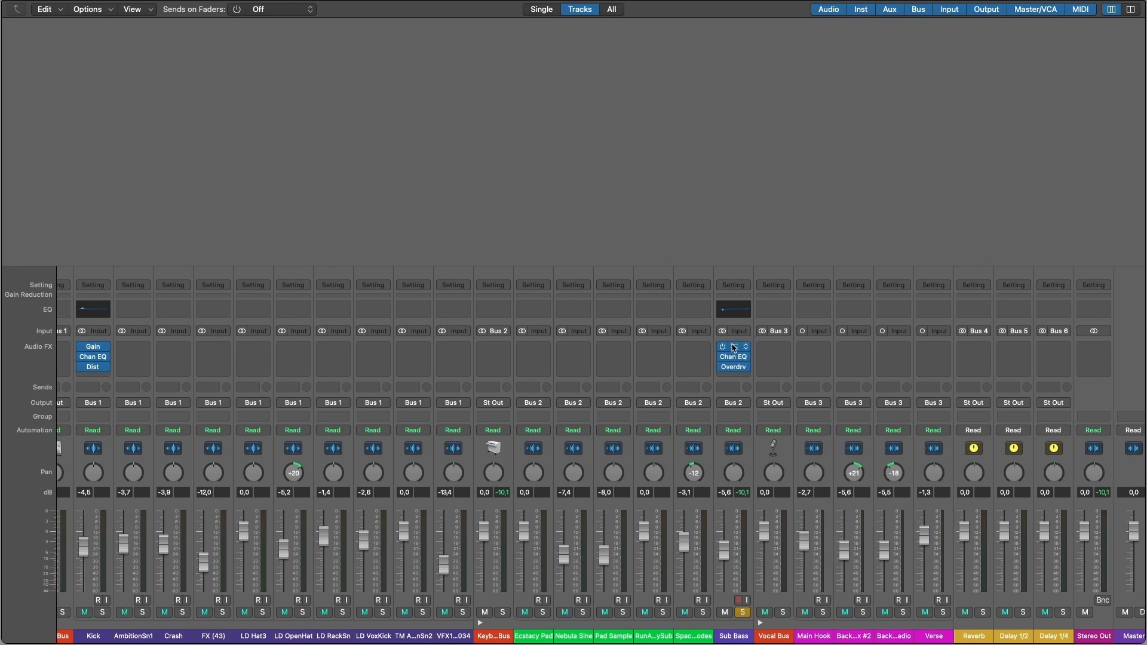
Set the Sub Bass Gain plug-in to -4.1 dB and raise the Sub Bass fader to -1.7 dB.
left_click(736, 347)
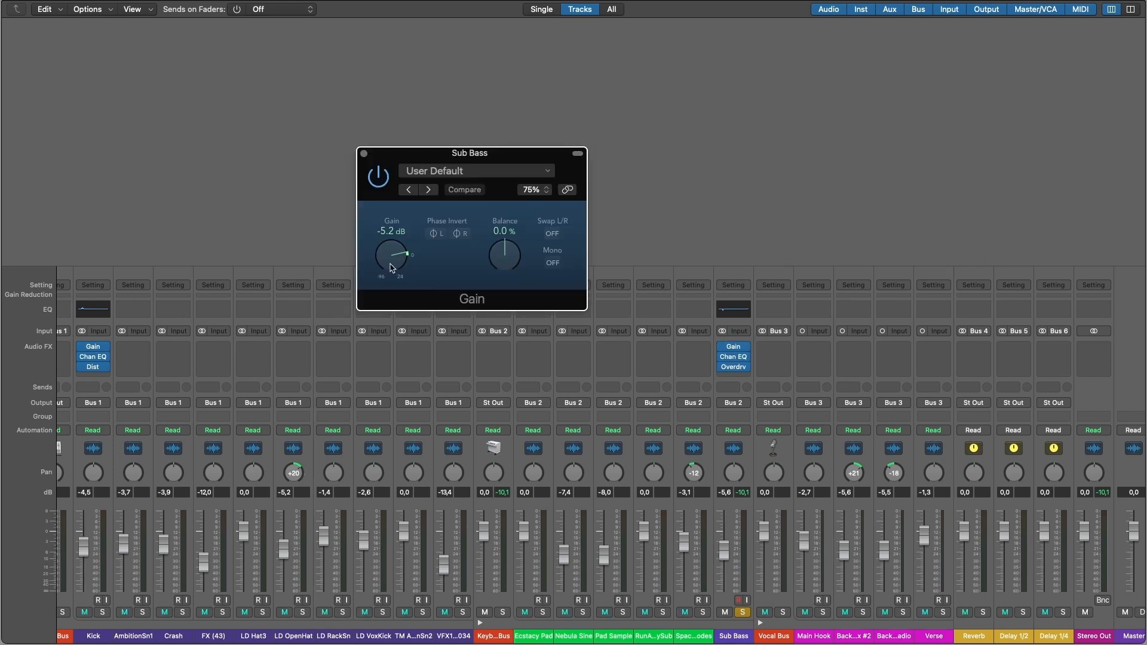
left_click_drag(391, 267, 391, 266)
mouse_move(724, 546)
left_mouse_down()
mouse_move(729, 529)
mouse_move(727, 541)
left_mouse_up()
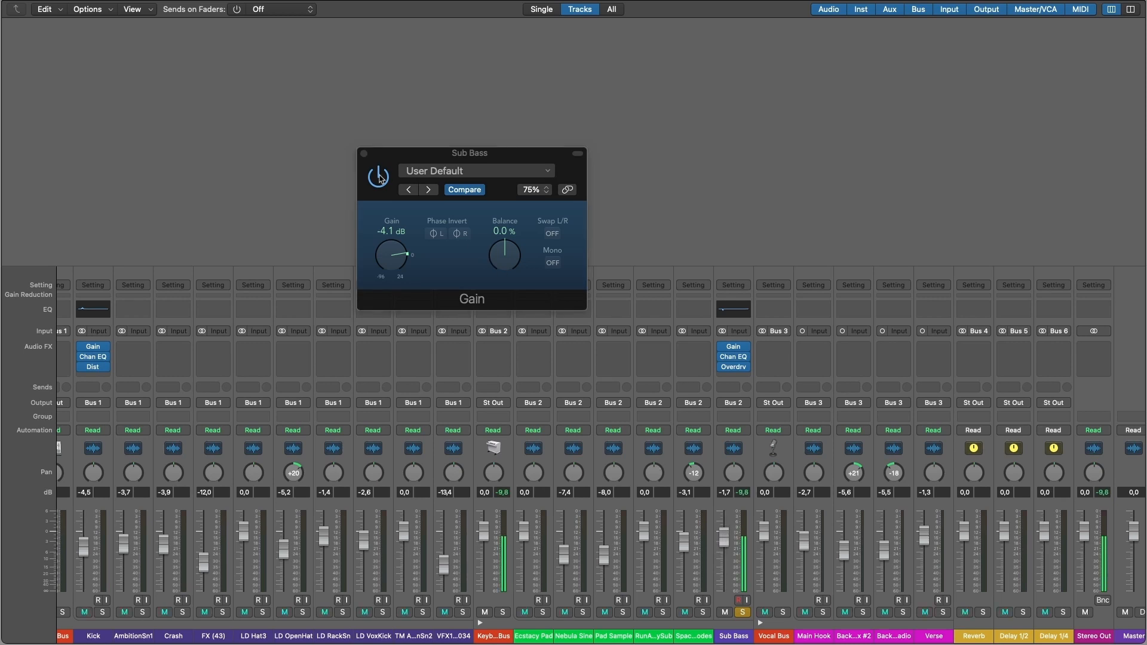
left_click(364, 153)
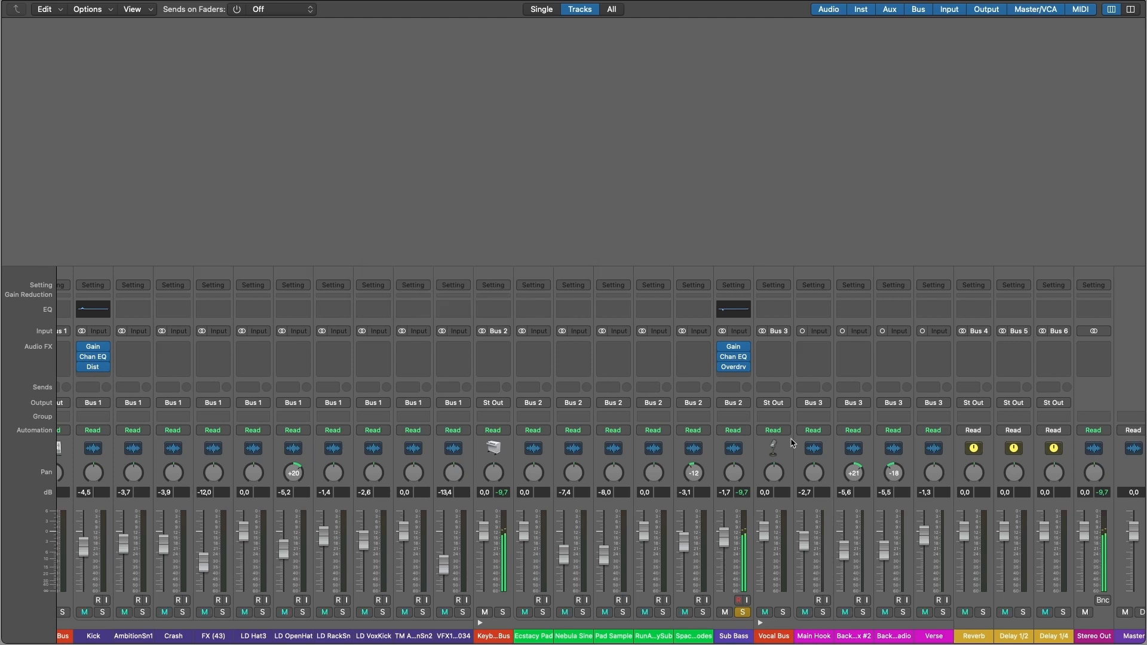
Lower the Sub Bass Gain plug-in to -6.1 dB, close it and open the Sub Bass Channel EQ.
left_click(735, 346)
mouse_move(392, 270)
left_mouse_down()
mouse_move(397, 286)
mouse_move(400, 272)
left_mouse_up()
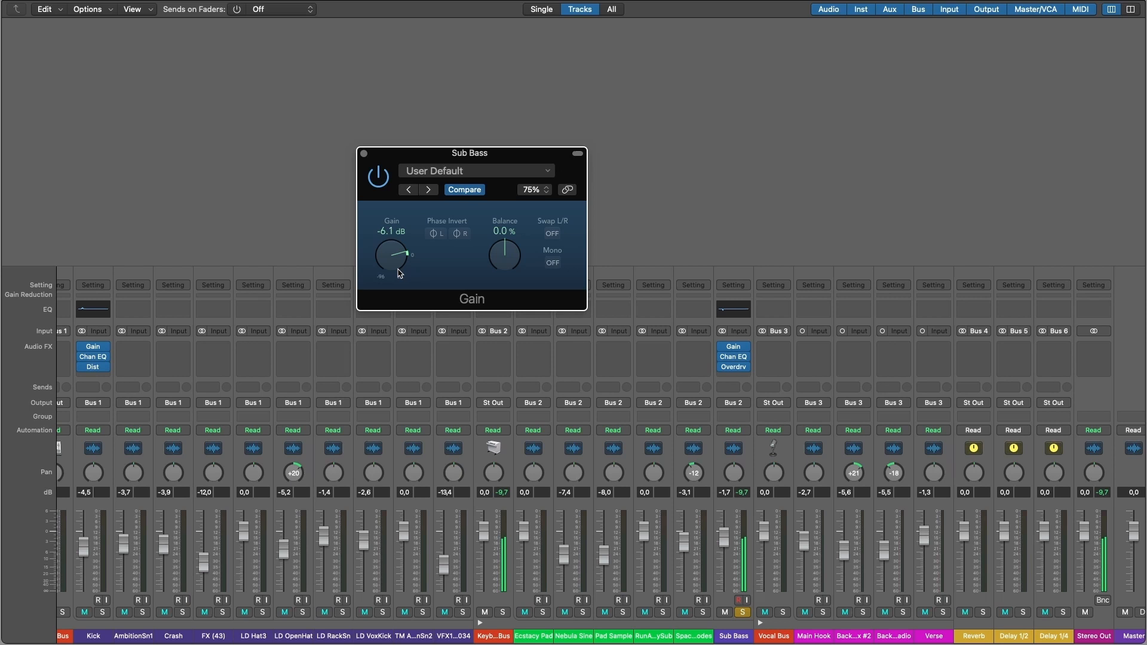
left_click(365, 153)
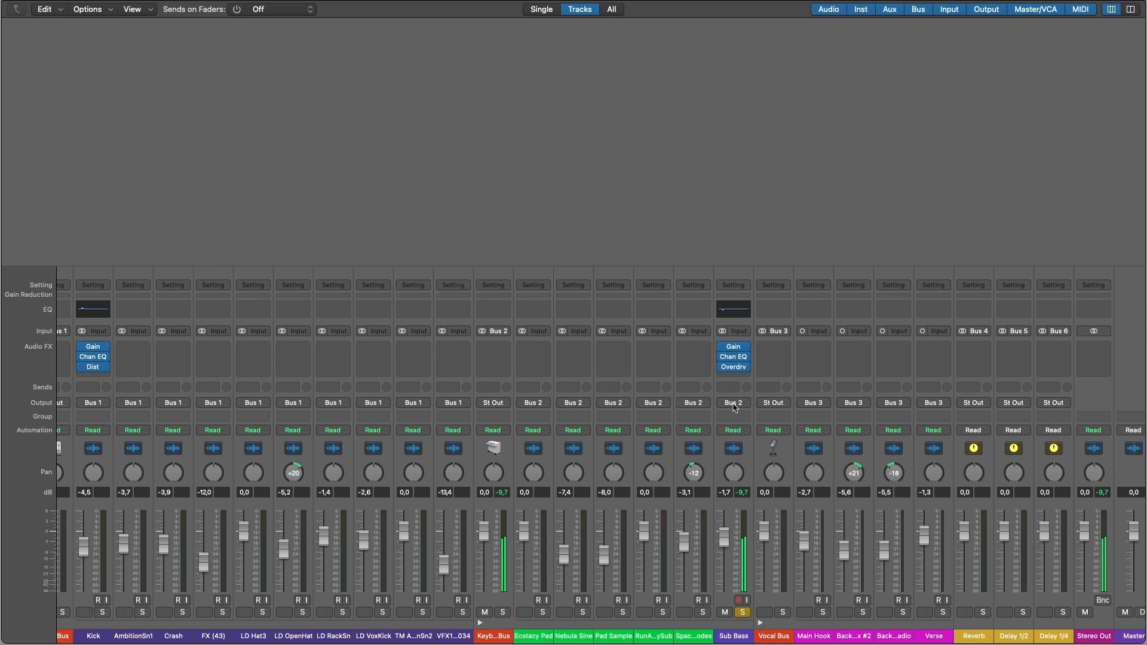
left_click(734, 357)
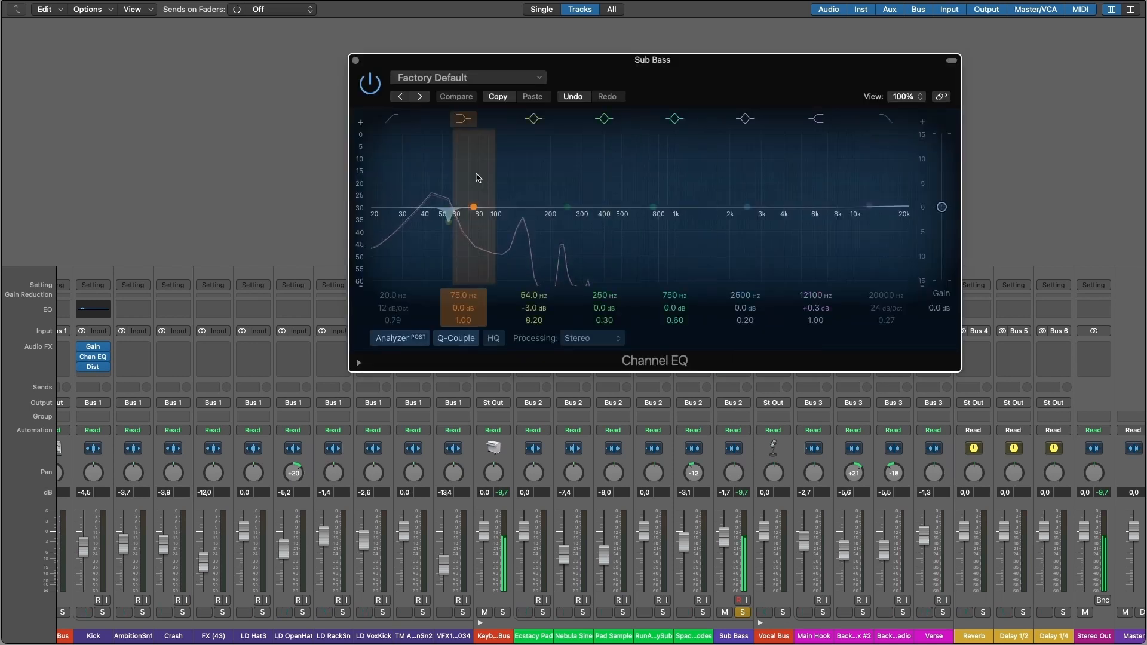
Close the Sub Bass Channel EQ, lower the Sub Bass fader to -4.2 dB and solo the Kick alongside it.
left_click(358, 64)
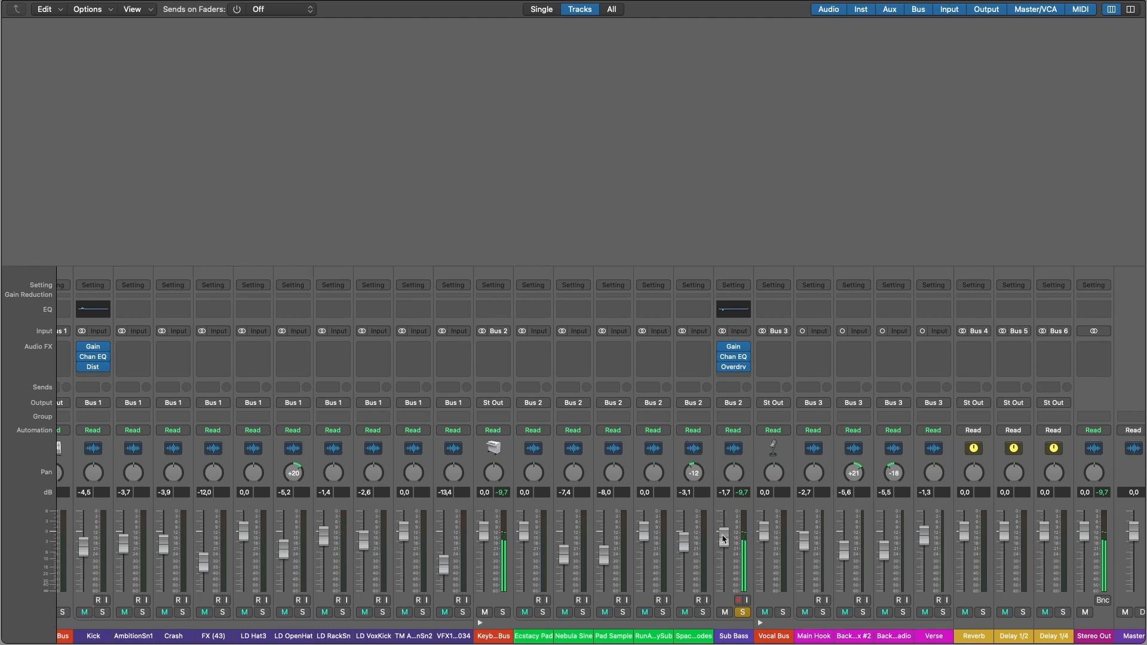
left_click_drag(724, 539, 723, 545)
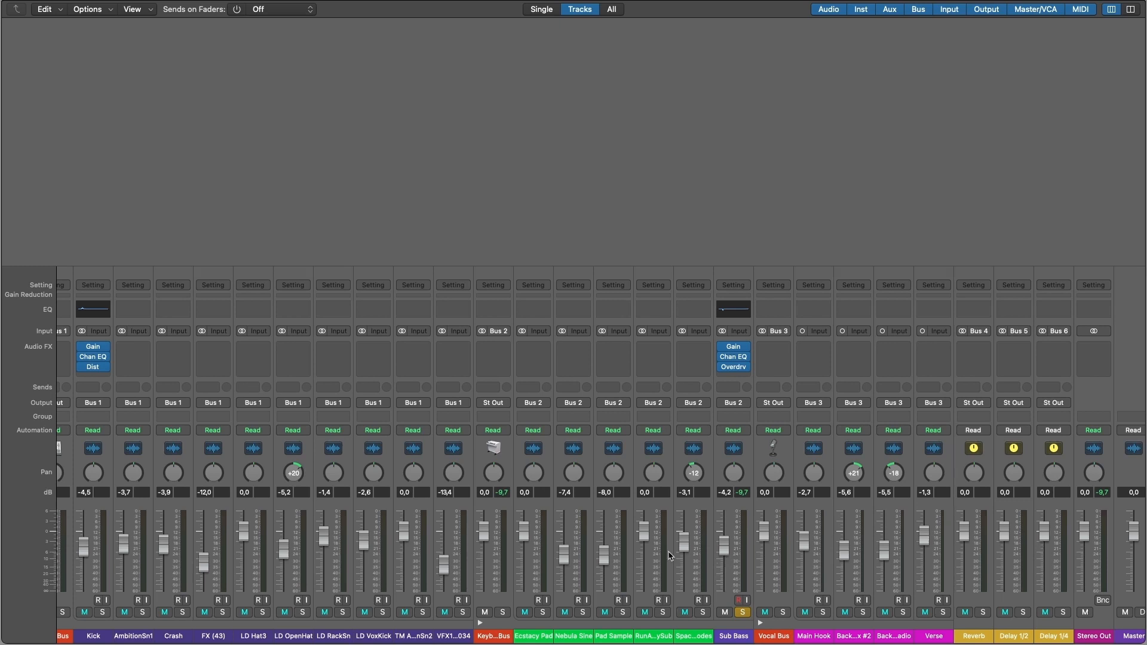
left_click(103, 612)
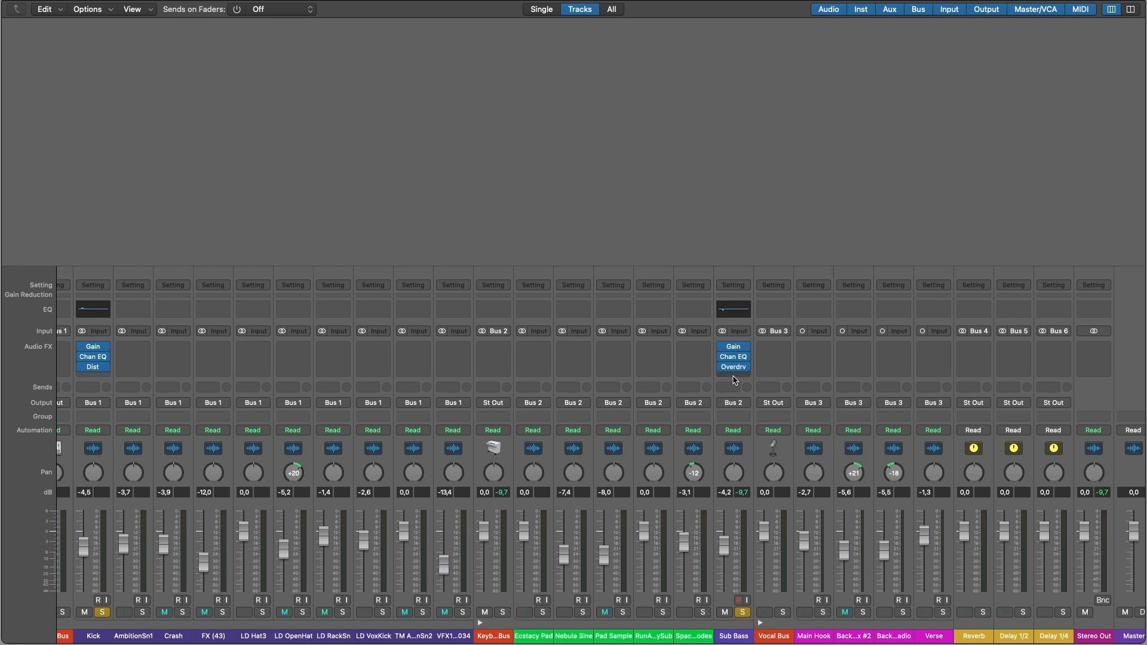
Insert a Compressor after the Overdrive on the Sub Bass and move its window clear of the faders.
left_click(735, 380)
mouse_move(740, 513)
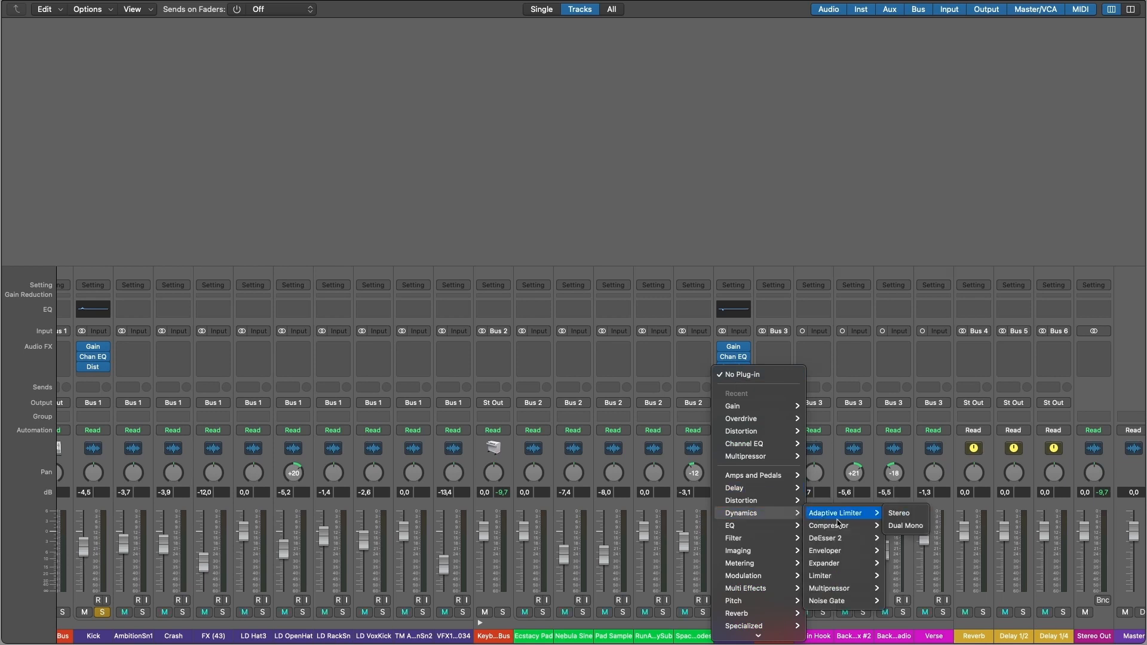
mouse_move(839, 525)
left_click(912, 526)
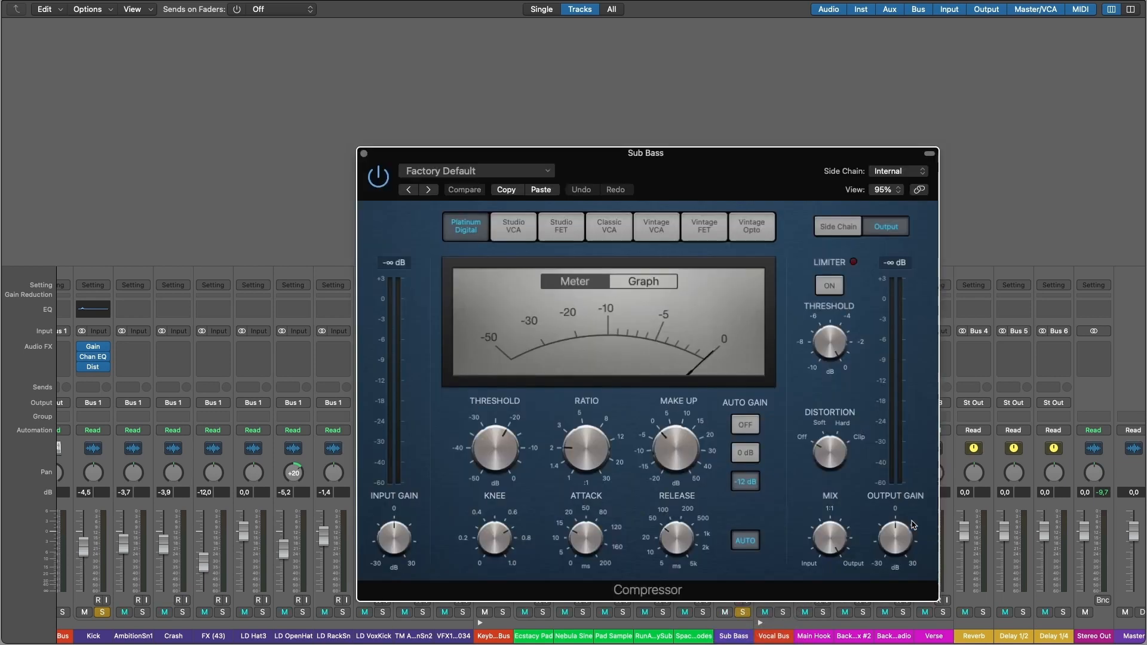
left_click_drag(679, 163, 687, 110)
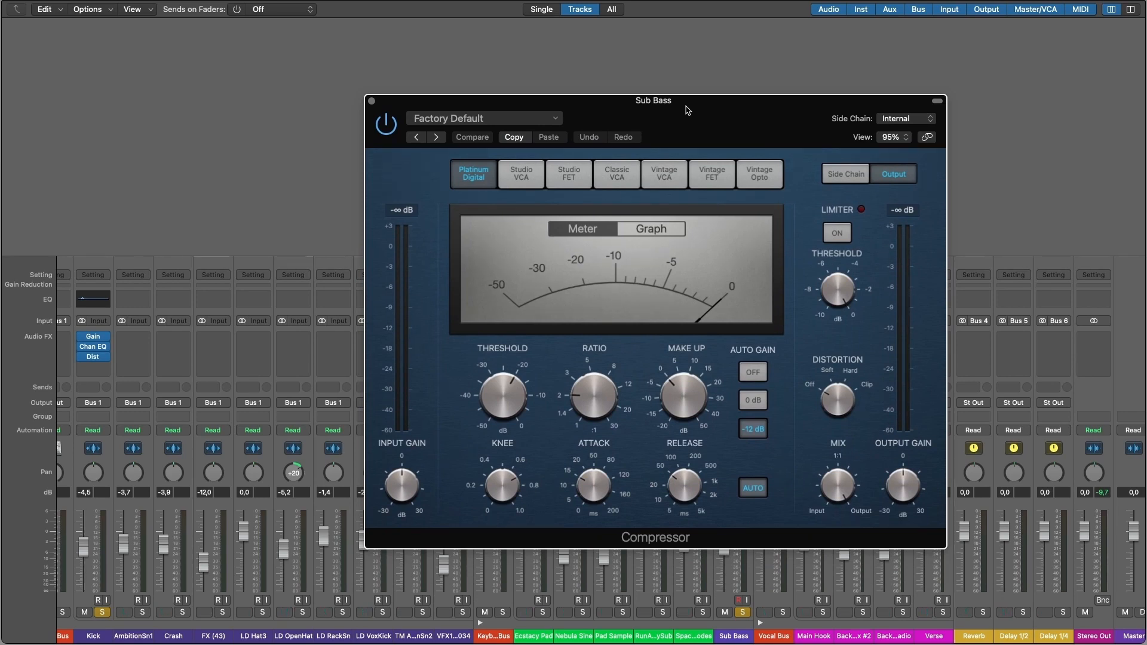
Browse the Compressor's VCA, FET and Opto circuit types and return to Platinum Digital.
left_click(521, 175)
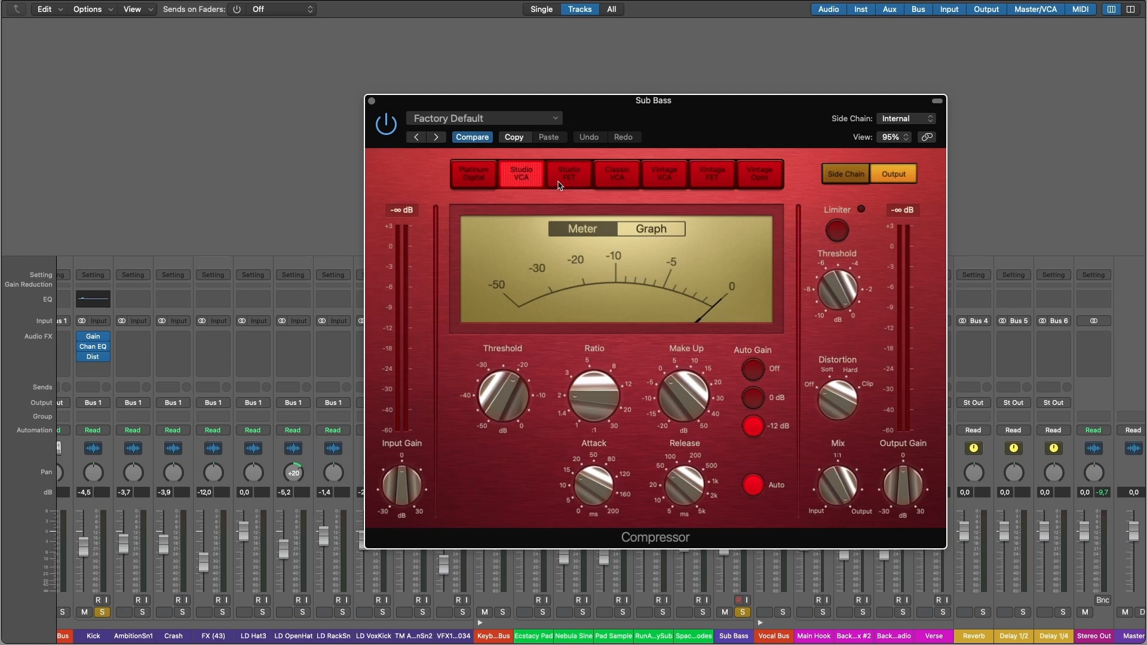
left_click(563, 179)
left_click(619, 178)
left_click(675, 178)
left_click(717, 177)
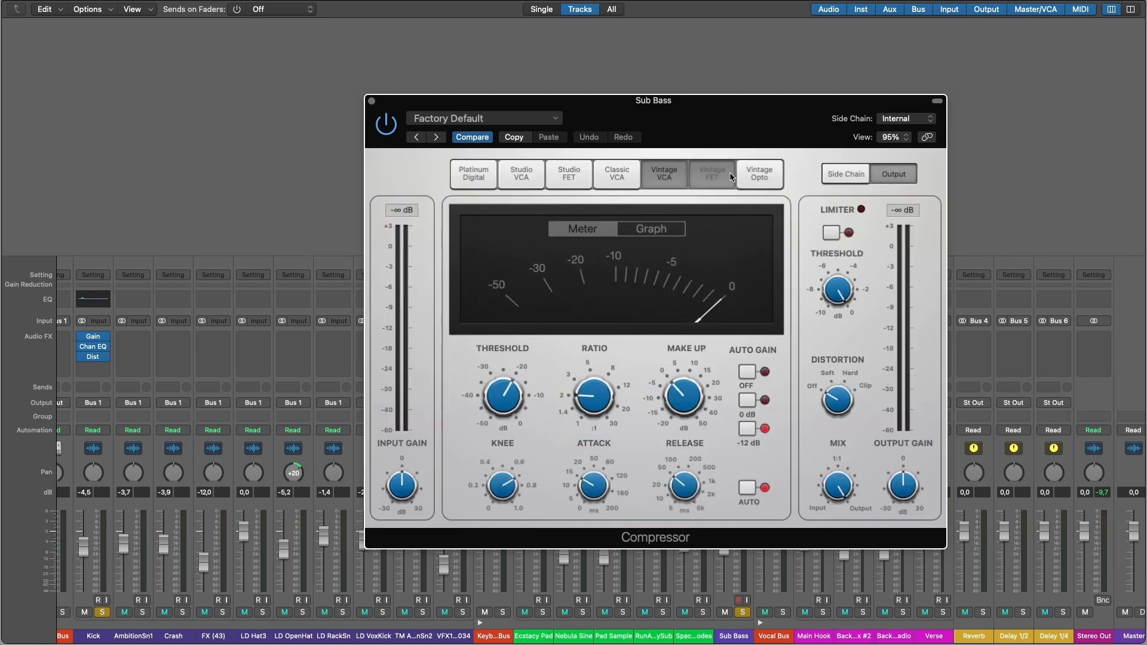
left_click(763, 176)
left_click(661, 184)
left_click(612, 185)
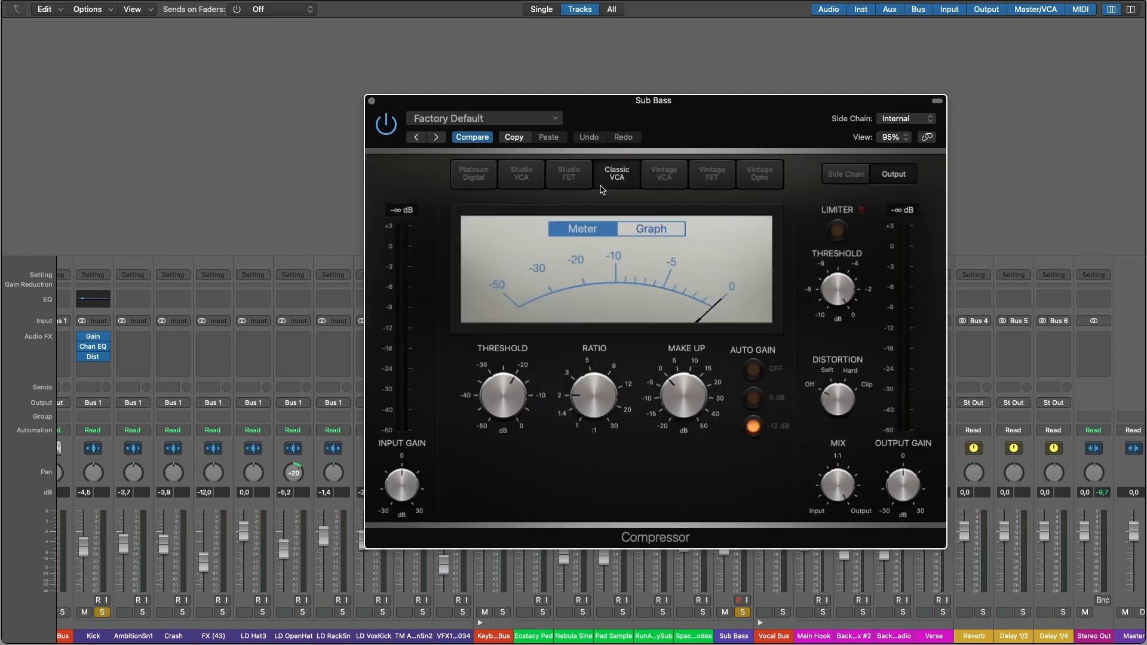
left_click(571, 186)
left_click(519, 186)
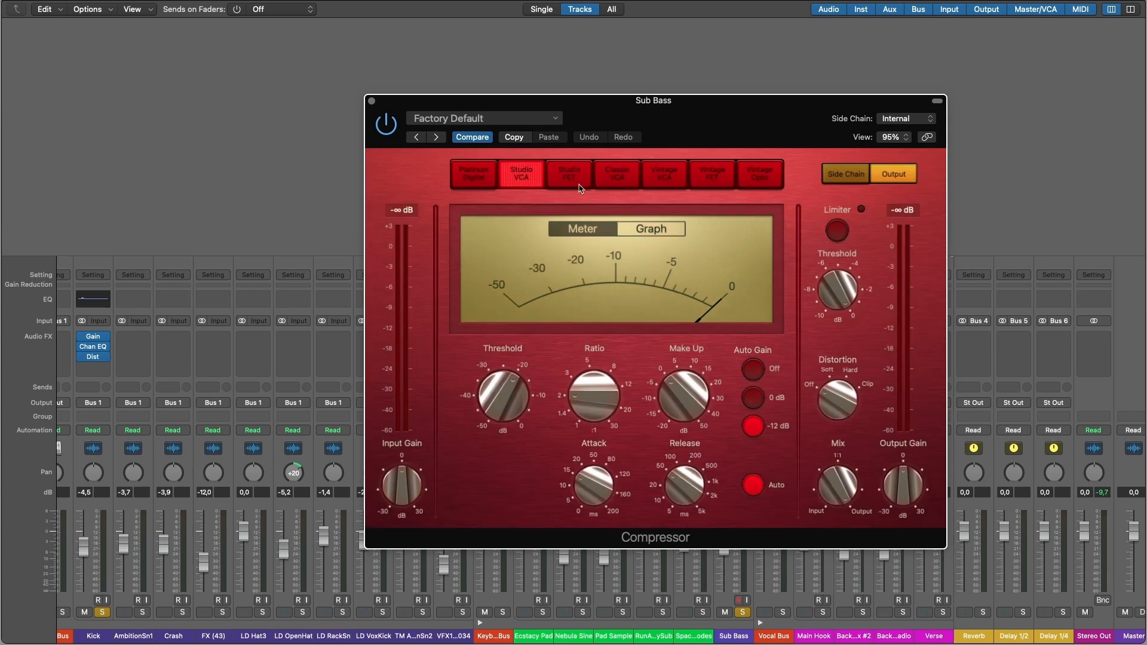
left_click(621, 179)
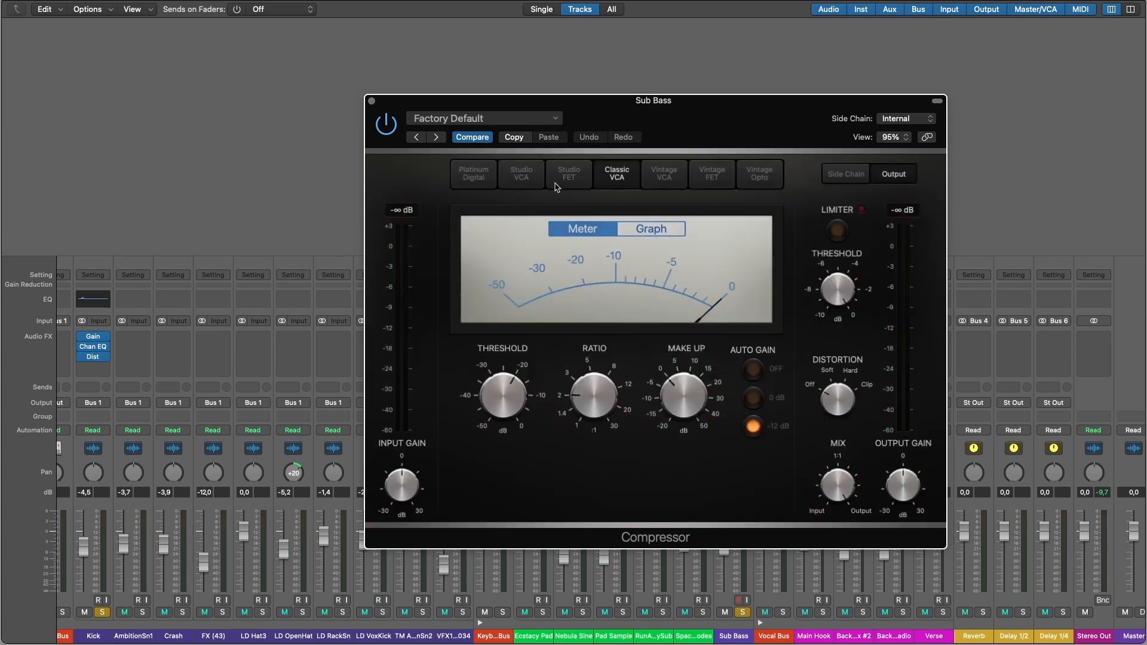
left_click(471, 175)
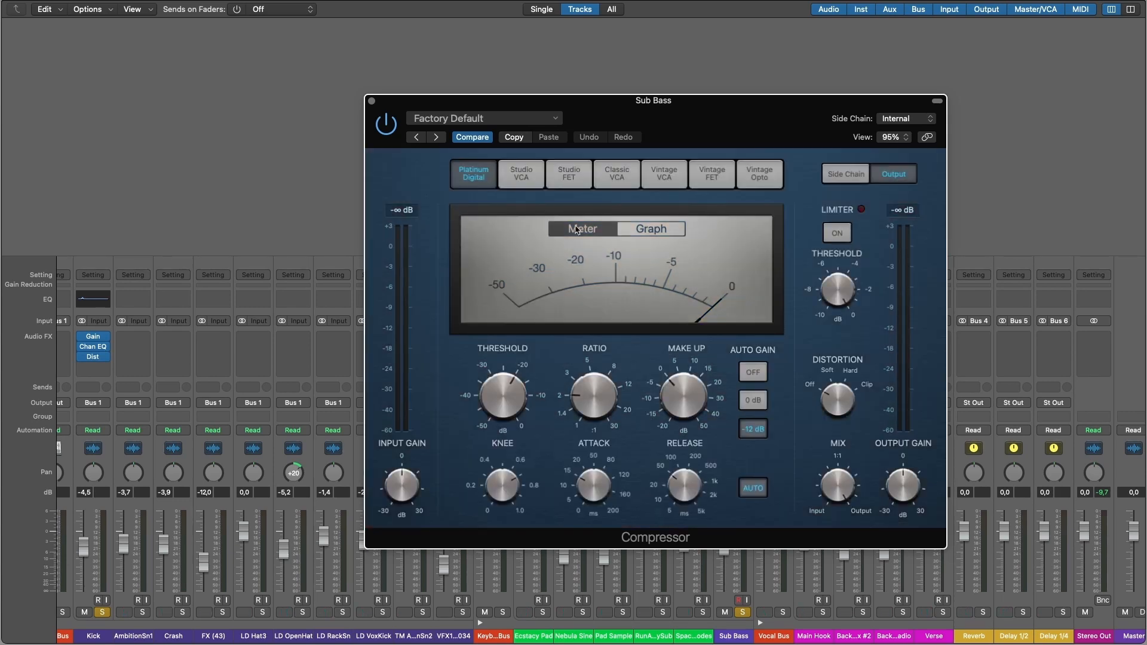
Show the Compressor's side chain settings and turn off Auto Gain and automatic Release.
left_click(855, 175)
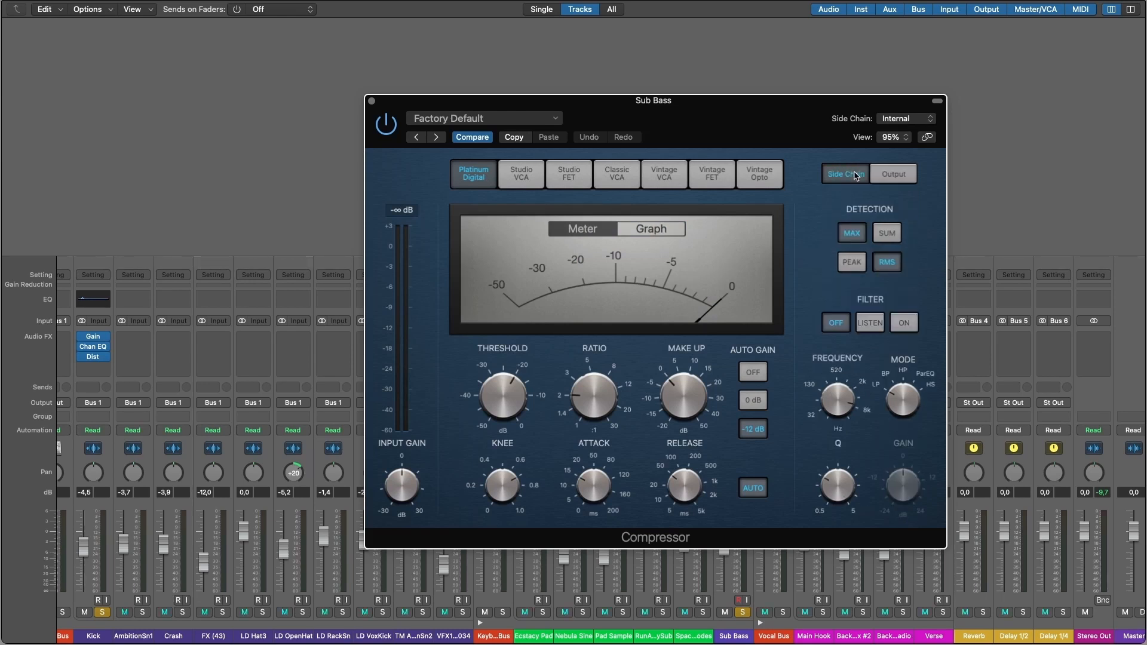
left_click(879, 179)
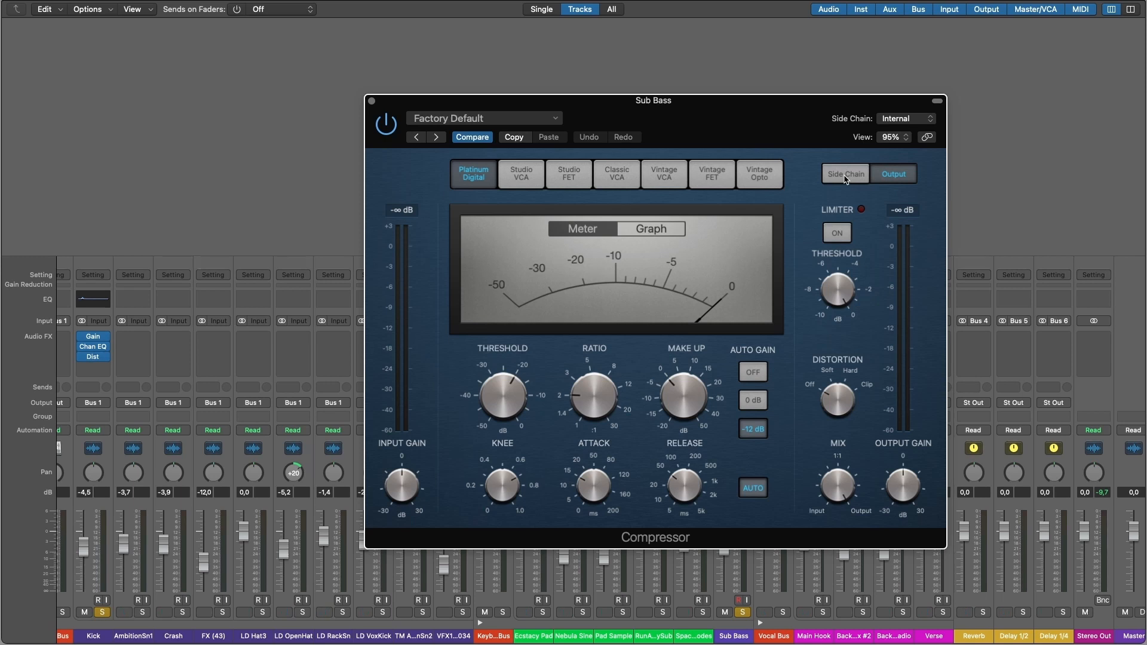
left_click(845, 175)
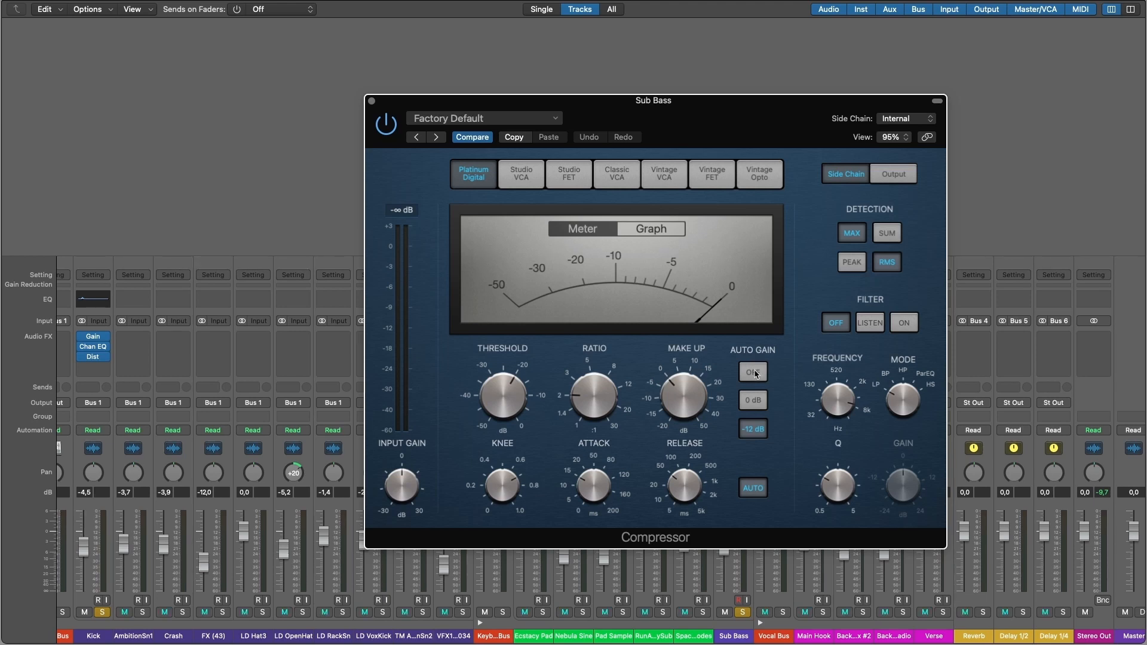
left_click(753, 372)
left_click(758, 490)
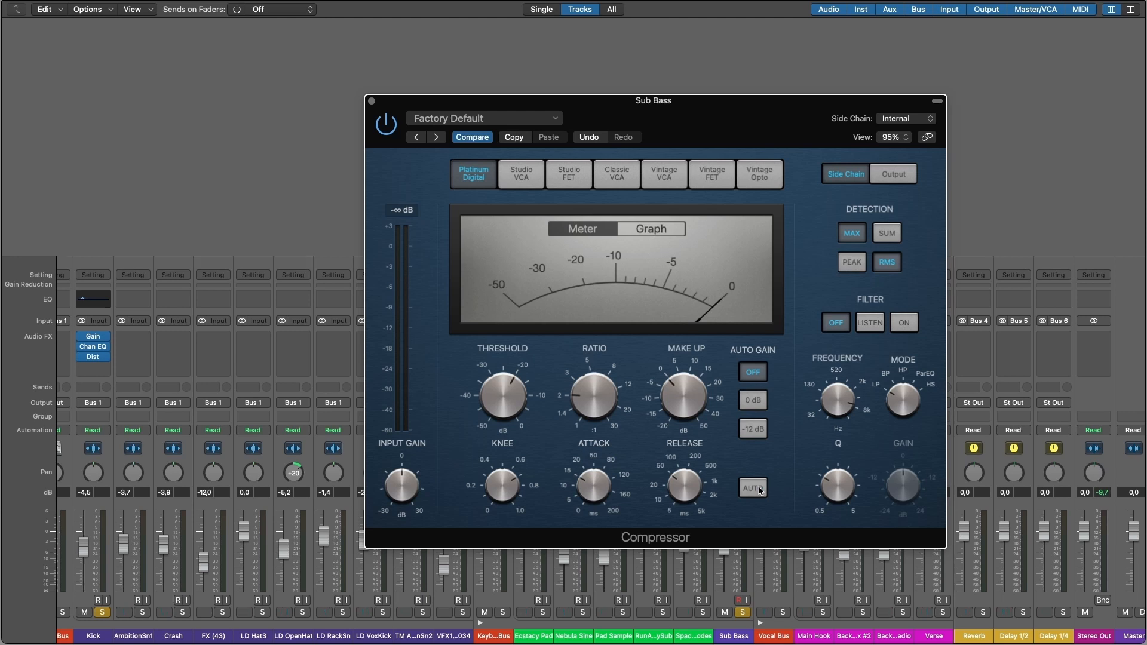
left_click_drag(767, 97, 733, 57)
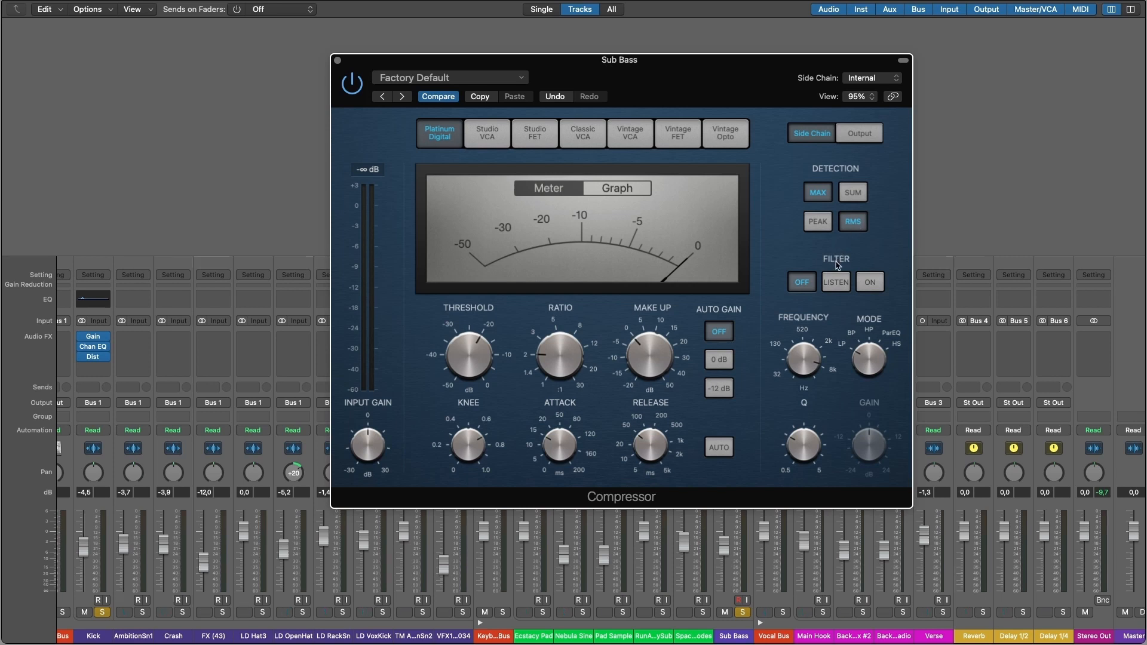
Try different Ratio and Make Up amounts on the Sub Bass Compressor and reset Make Up to its default.
mouse_move(667, 335)
mouse_move(654, 444)
mouse_move(767, 382)
mouse_move(473, 354)
left_click_drag(562, 369, 554, 430)
mouse_move(562, 358)
left_mouse_down()
mouse_move(567, 303)
mouse_move(562, 370)
left_mouse_up()
left_click_drag(561, 370, 577, 339)
left_click_drag(653, 361, 658, 344)
left_click_drag(657, 345, 655, 356)
double_click(655, 347)
left_click(656, 359, "alt")
Try slower and faster Attack times on the Sub Bass Compressor and set its Release to 5.0 ms.
mouse_move(466, 447)
left_click_drag(559, 442, 552, 521)
left_click_drag(553, 521, 567, 404)
left_click_drag(555, 439, 557, 357)
mouse_move(562, 445)
left_click_drag(563, 445, 564, 516)
left_click_drag(559, 448, 563, 434)
mouse_move(650, 454)
left_click_drag(649, 452, 654, 441)
left_click_drag(654, 442, 664, 532)
mouse_move(664, 377)
Set the Sub Bass Compressor's side chain source to the Kick track (Audio 5).
left_click(862, 81)
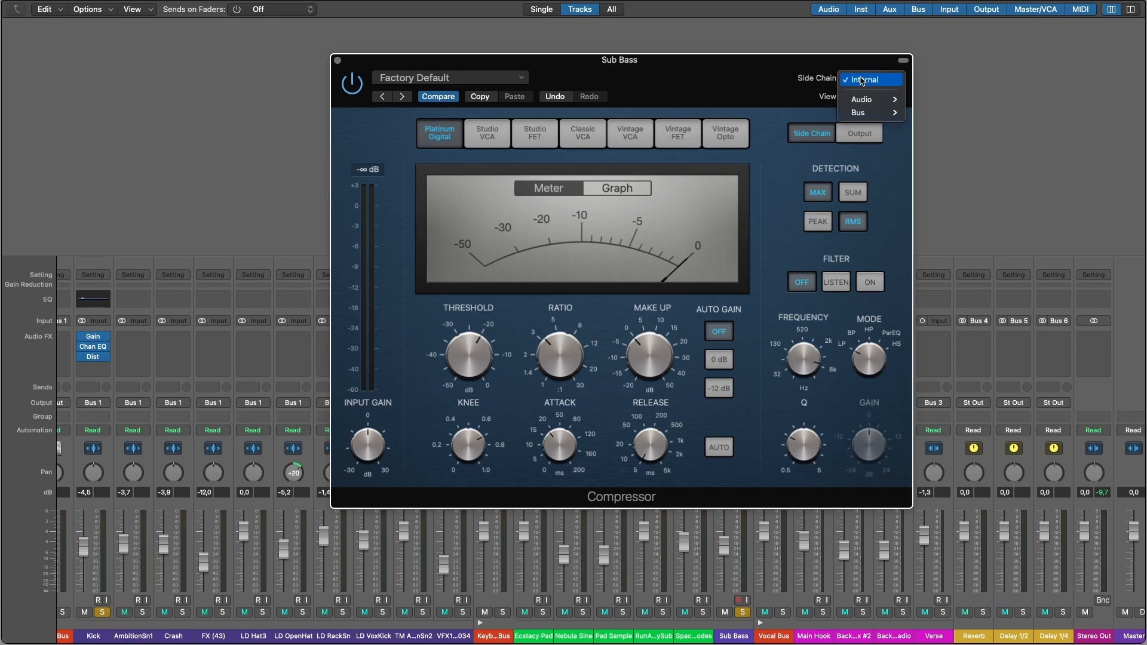
mouse_move(865, 101)
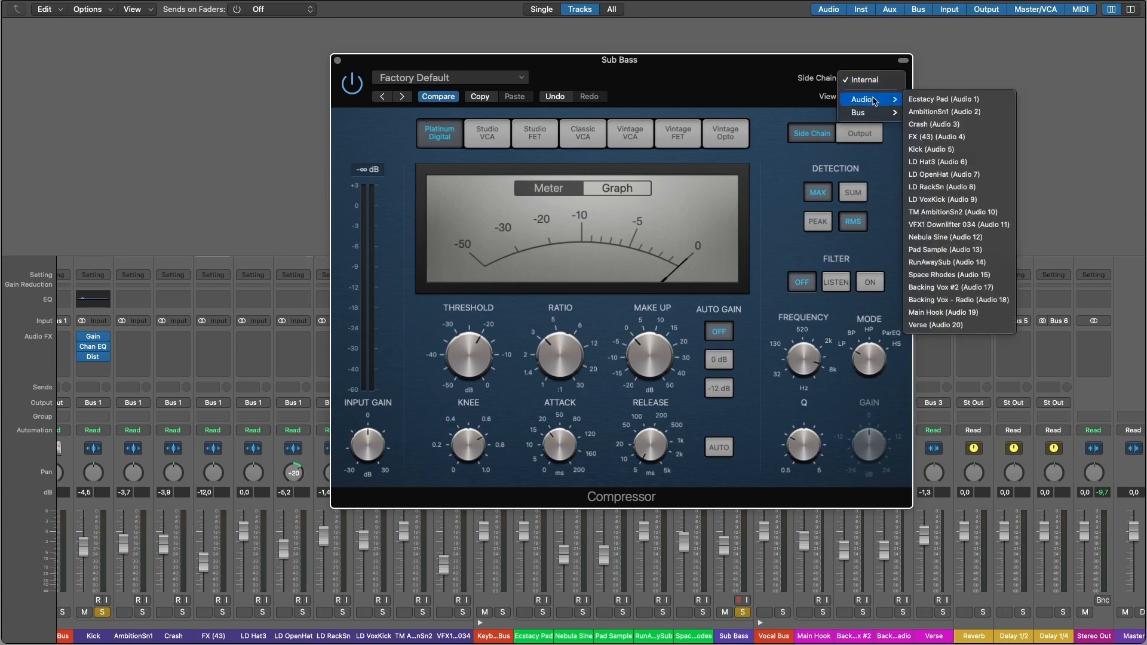
left_click(941, 154)
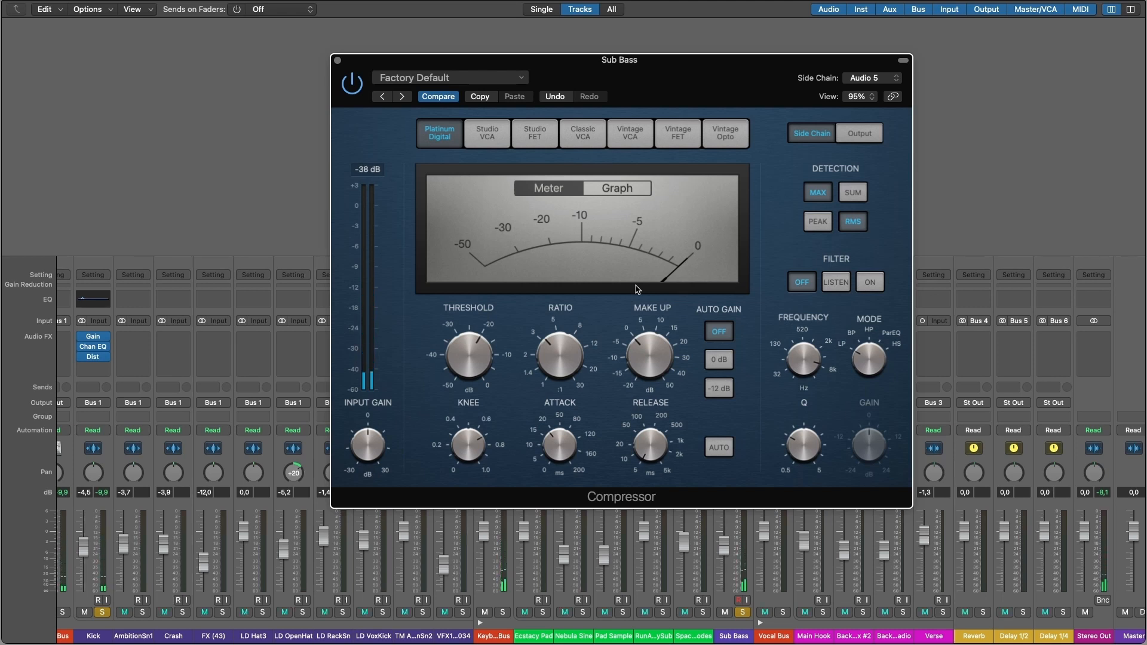
Switch the Compressor's display from Meter to Graph and move its window clear of the Kick channel.
mouse_move(481, 352)
left_click(616, 190)
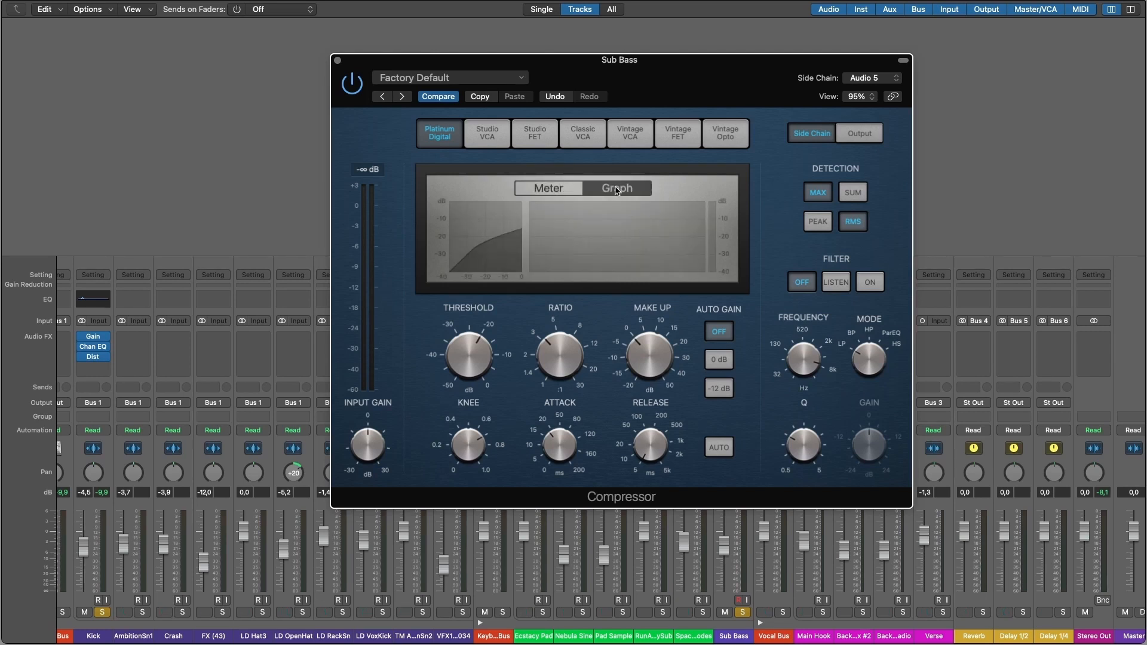
left_click(550, 190)
left_click(605, 190)
left_click_drag(635, 65, 717, 50)
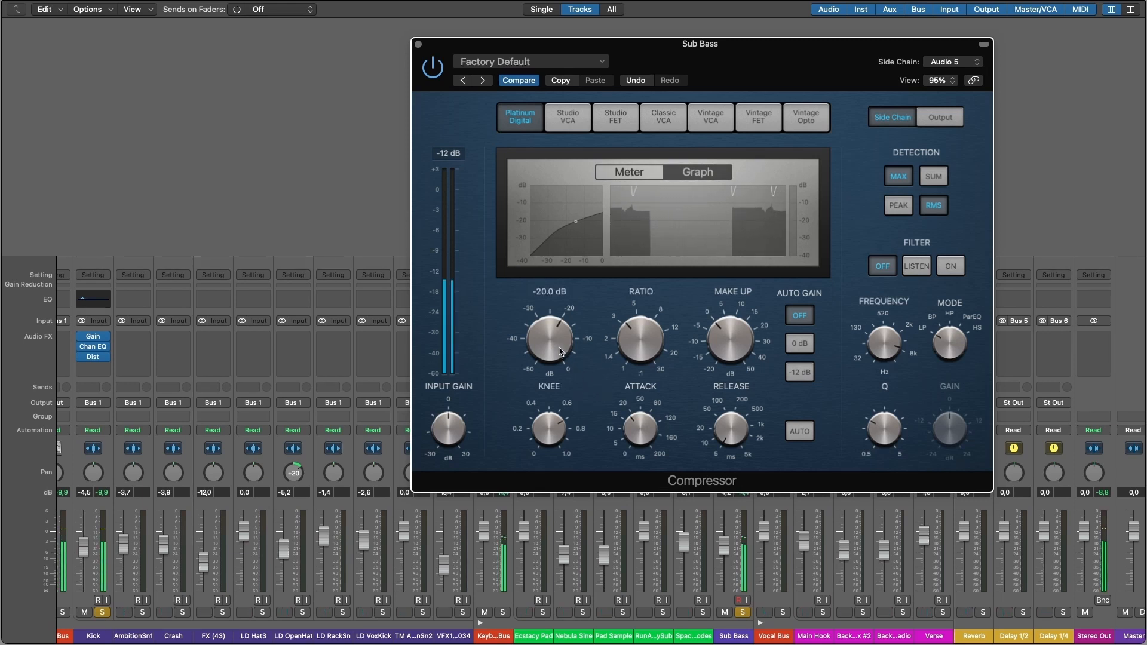
Set the Compressor's Ratio to 9.0:1 and lower its Threshold to -38.5 dB.
mouse_move(640, 348)
left_mouse_down()
mouse_move(640, 335)
mouse_move(637, 345)
left_mouse_up()
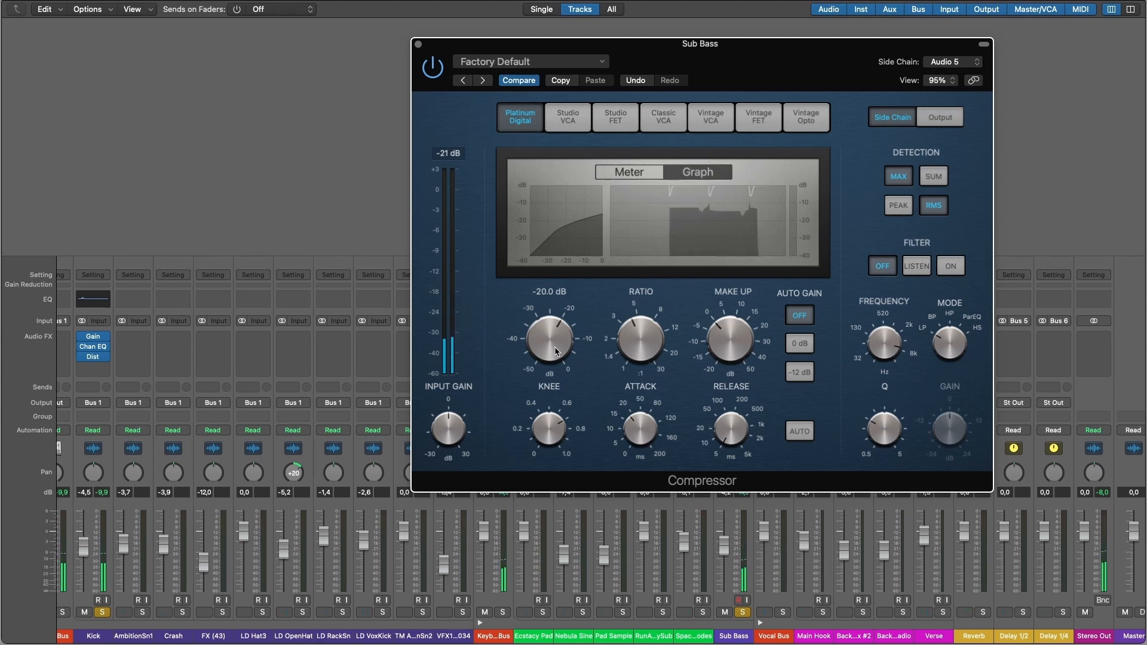
left_click_drag(642, 346, 643, 316)
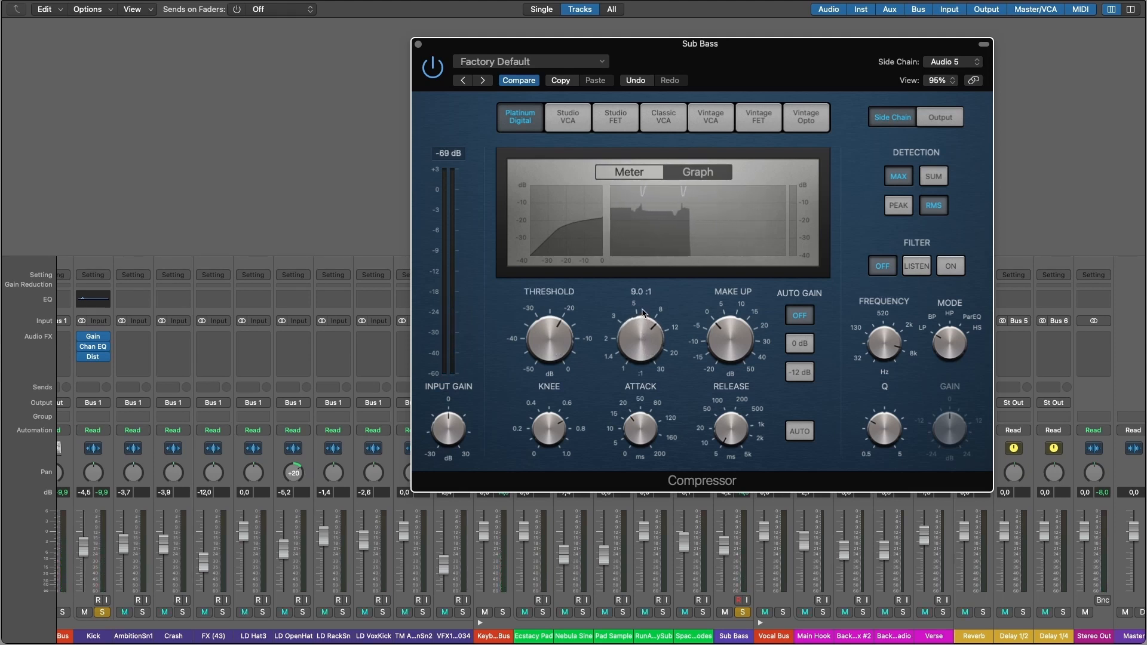
left_click_drag(553, 333, 556, 390)
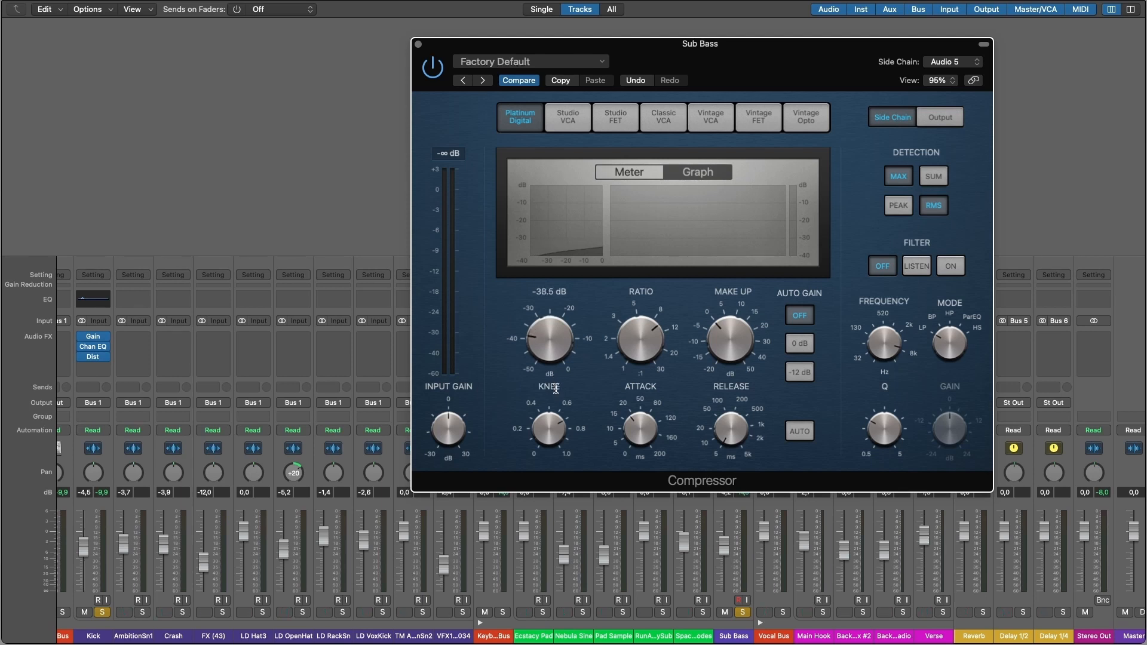
Audition Compressor Attack times of 0 ms and 11 ms during playback and settle on 17.5 ms.
key("space")
left_click_drag(644, 425, 642, 428)
key("space")
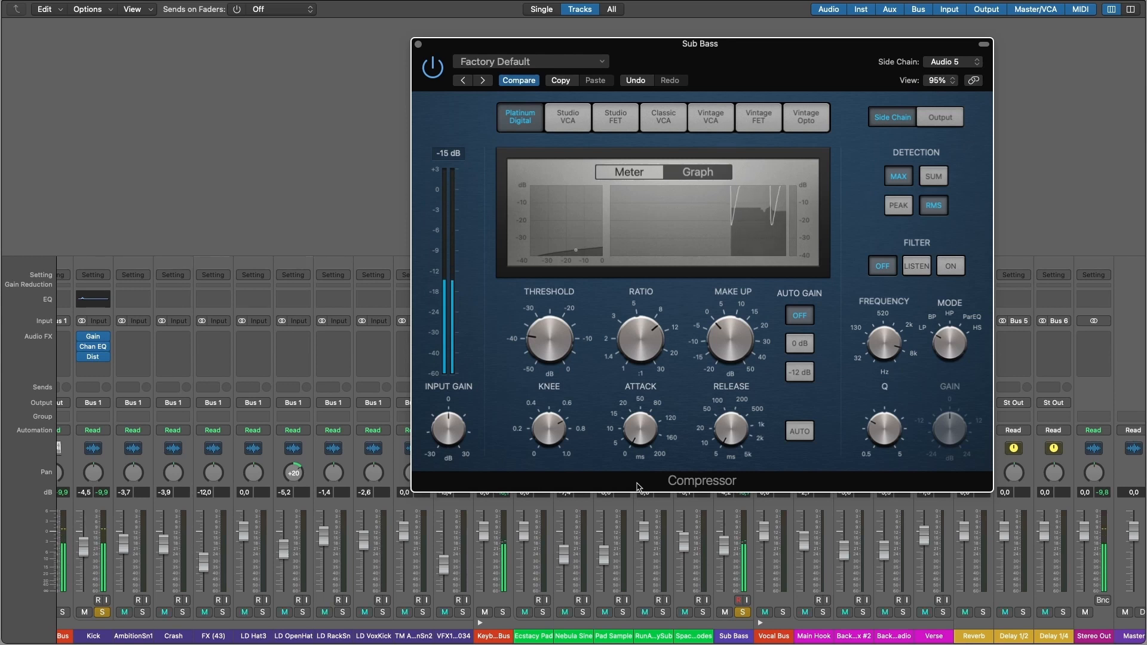
mouse_move(638, 429)
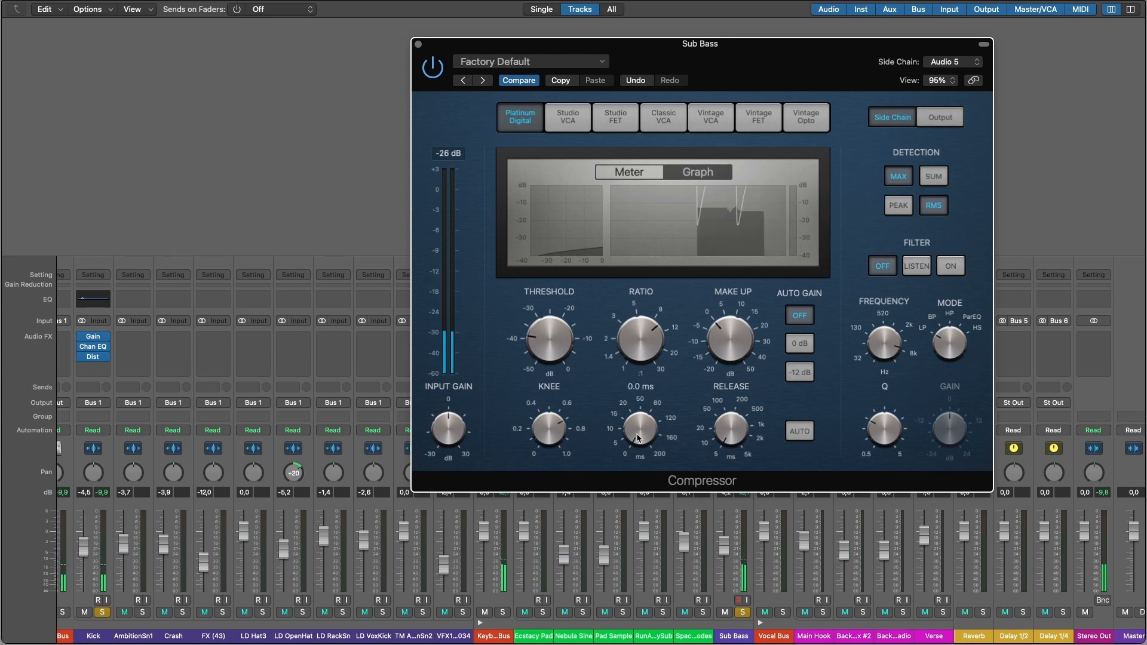
left_click_drag(638, 429, 645, 412)
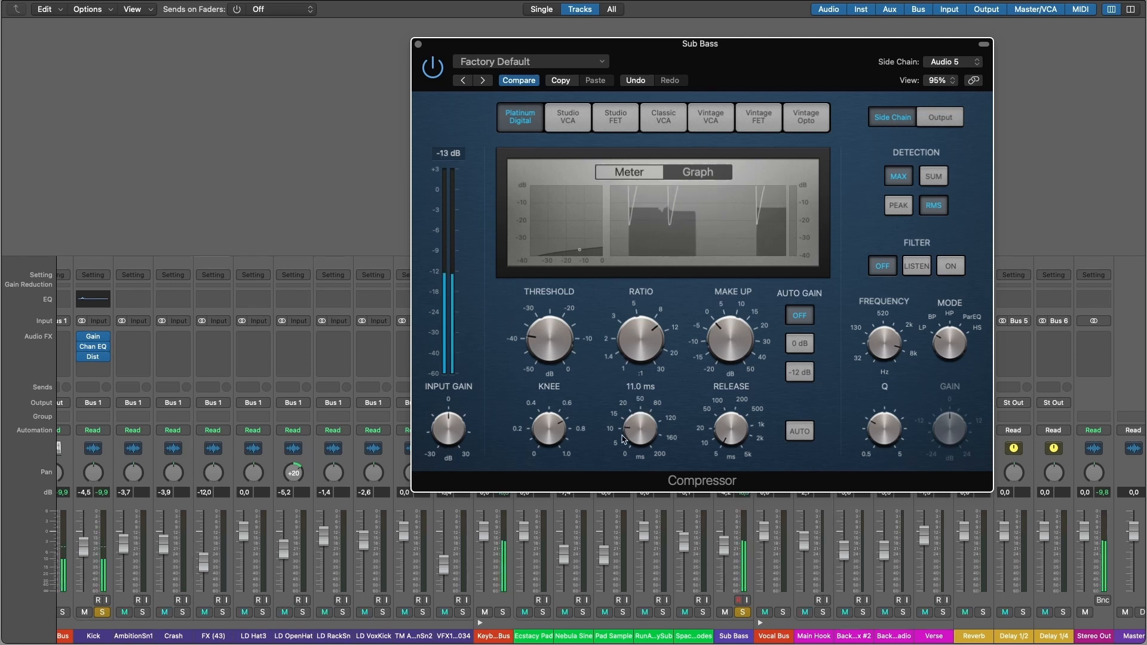
left_click_drag(639, 438, 645, 424)
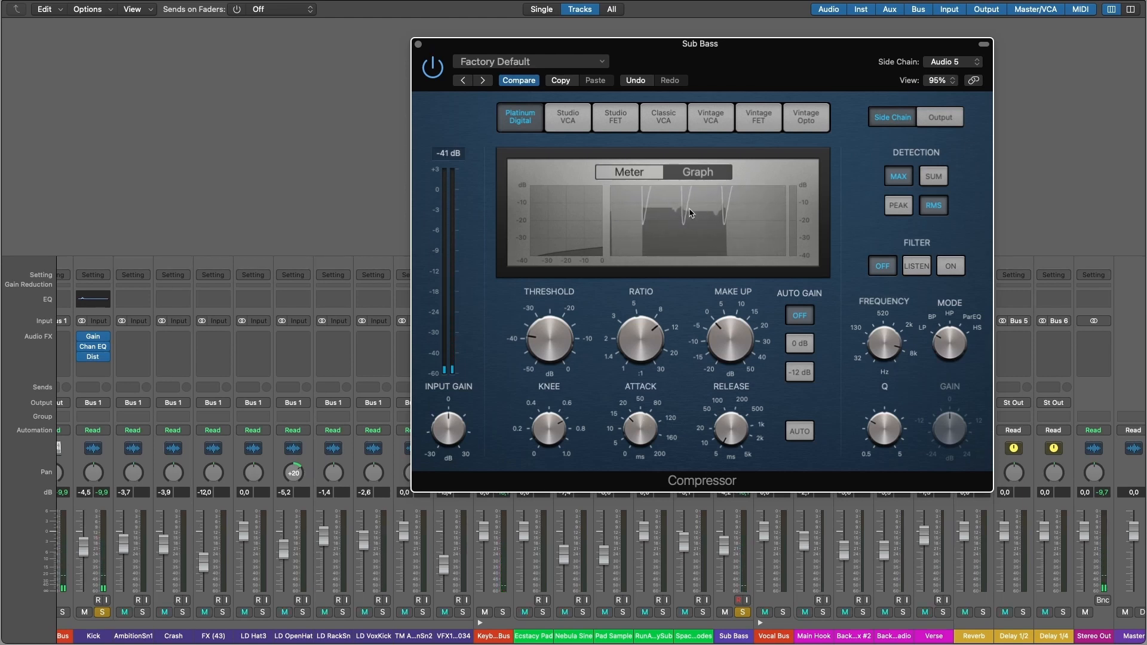
Raise the Compressor's Knee to 1.0 and set its Threshold to -30.0 dB.
mouse_move(549, 434)
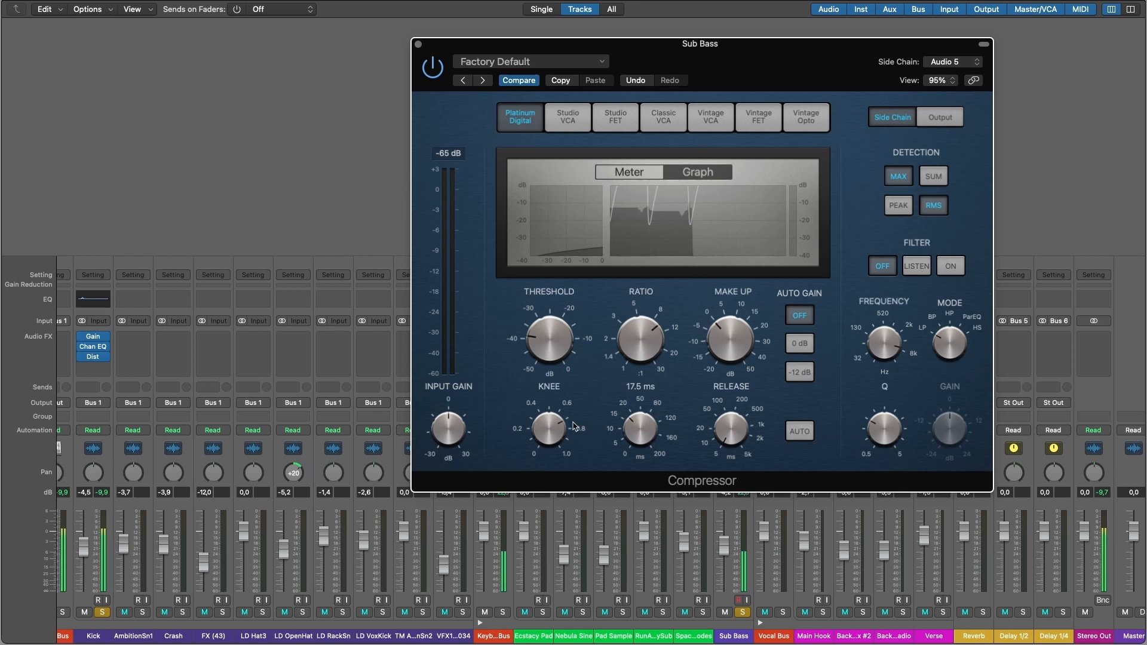
mouse_move(547, 431)
left_mouse_down()
mouse_move(554, 443)
mouse_move(550, 416)
mouse_move(550, 481)
mouse_move(548, 419)
left_mouse_up()
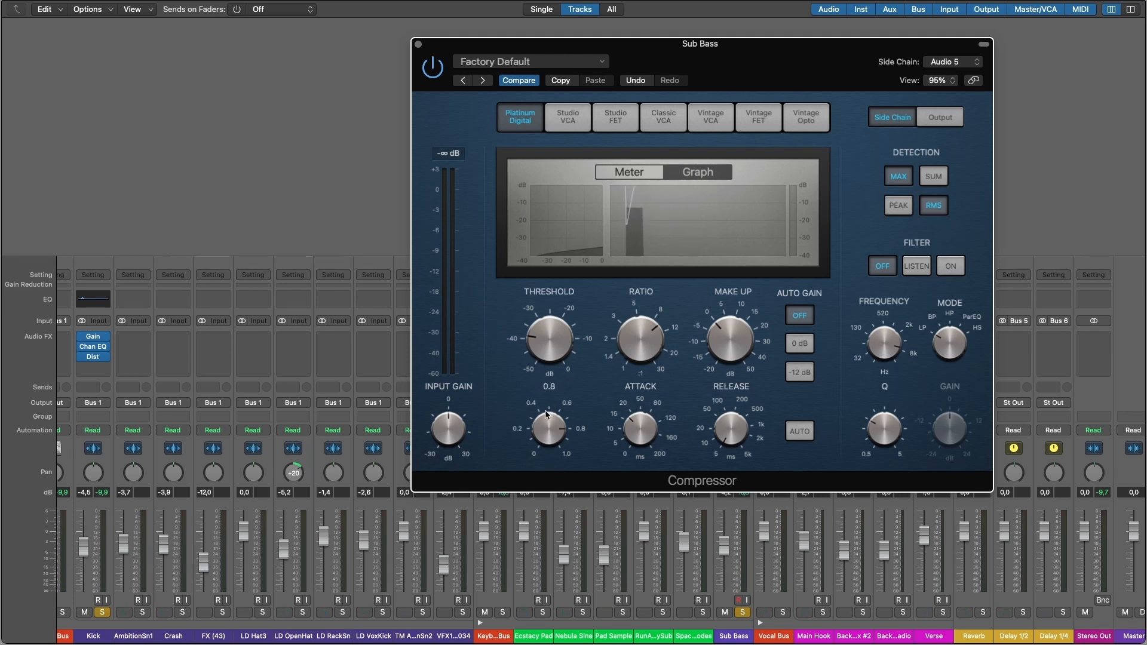
left_click_drag(548, 346, 551, 307)
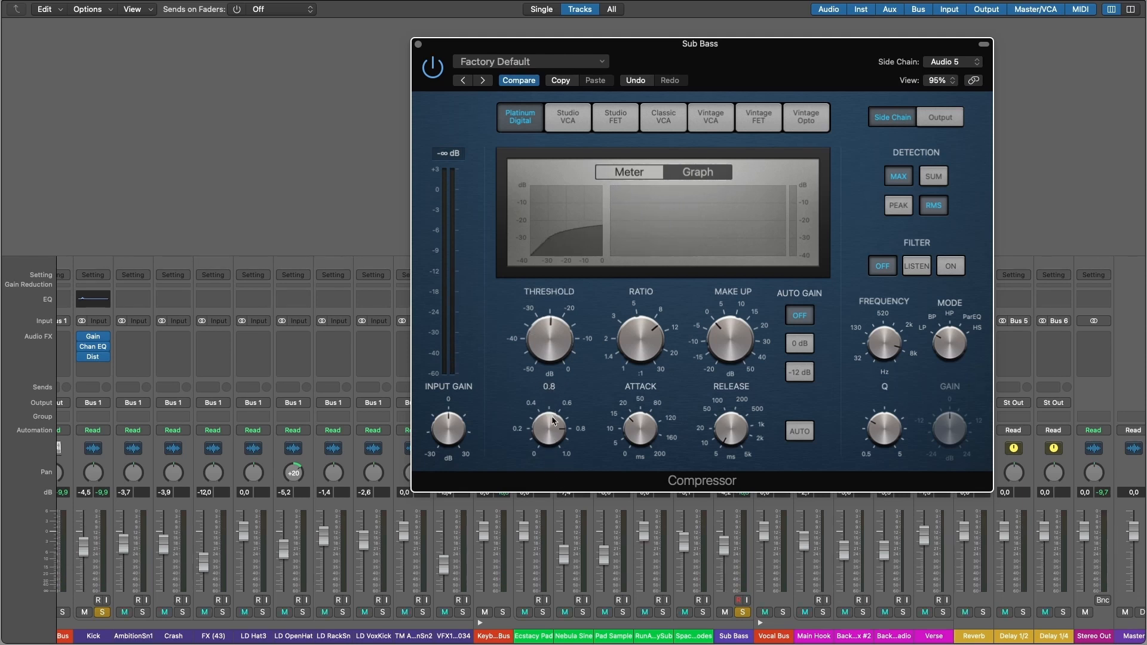
mouse_move(558, 453)
left_mouse_down()
mouse_move(572, 495)
mouse_move(561, 436)
left_mouse_up()
left_click_drag(546, 342, 546, 353)
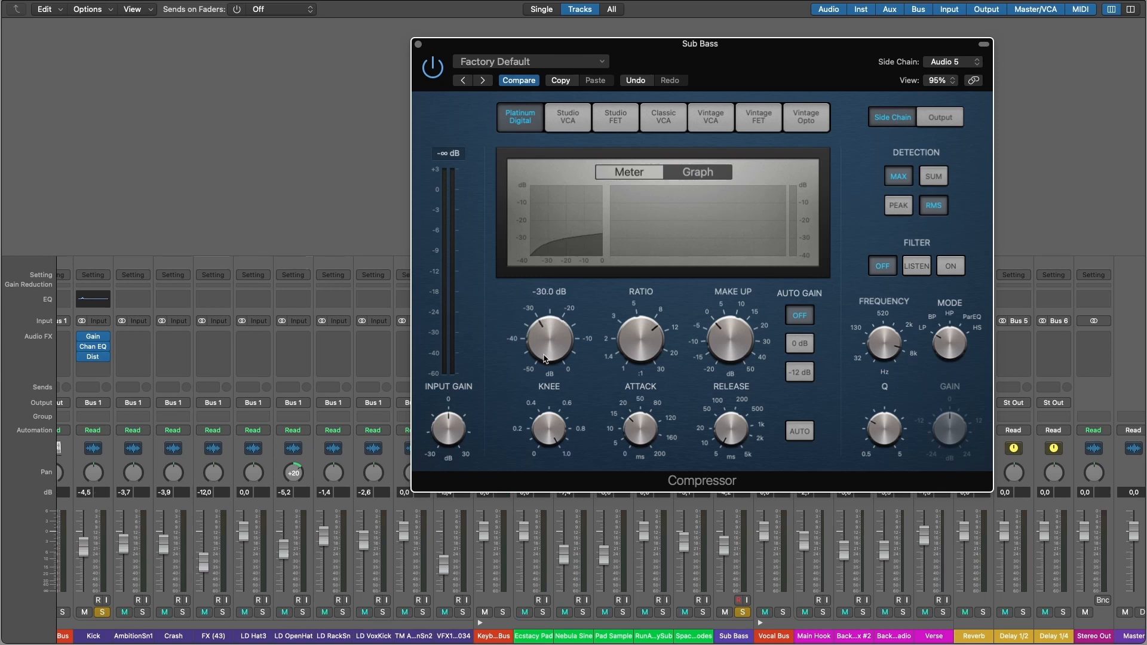
Play the kick and sub bass together and lower the Compressor's Threshold to about -40 dB.
key("space")
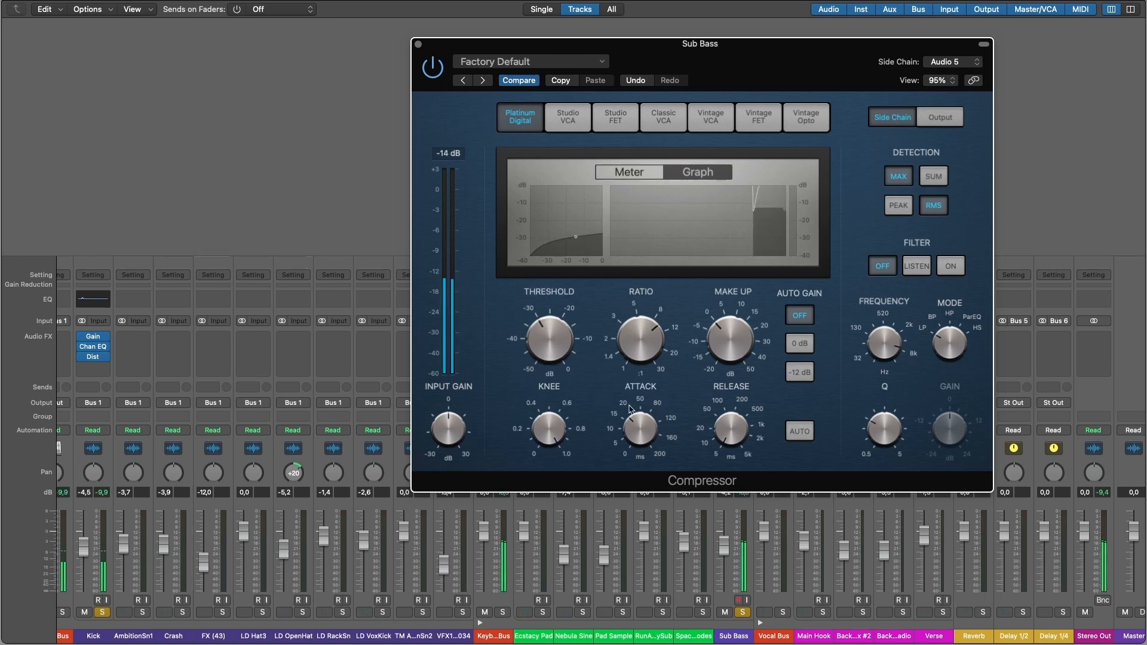
left_click_drag(560, 338, 560, 367)
key("space")
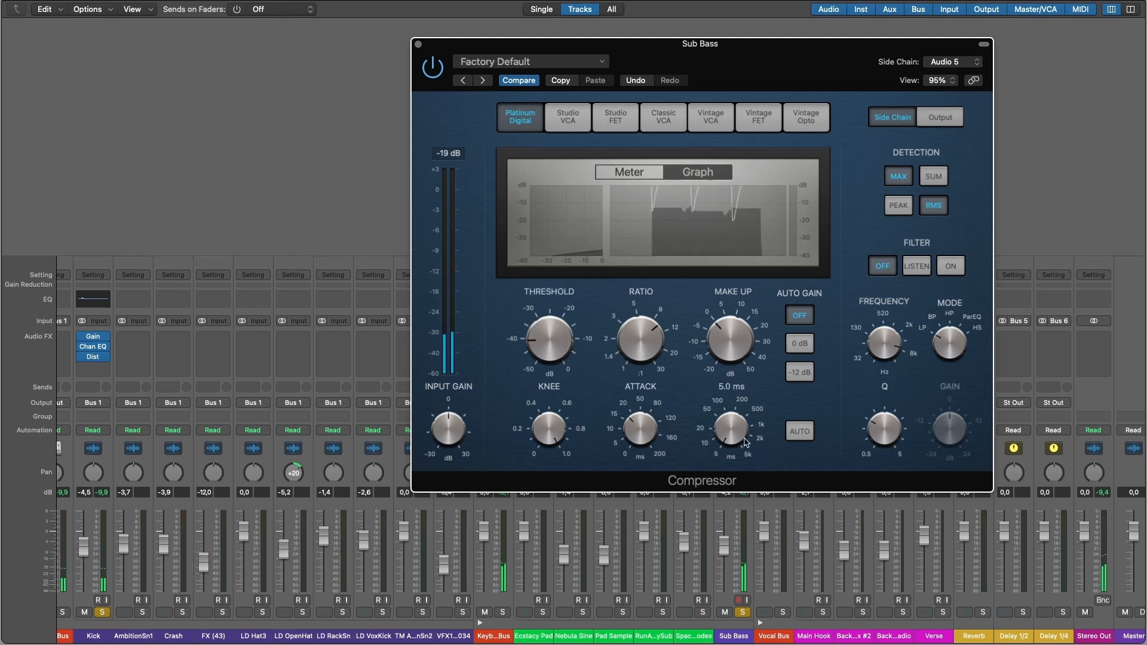
Audition the Compressor's Release time at its 5.0 ms and 5000 ms extremes during playback.
mouse_move(734, 419)
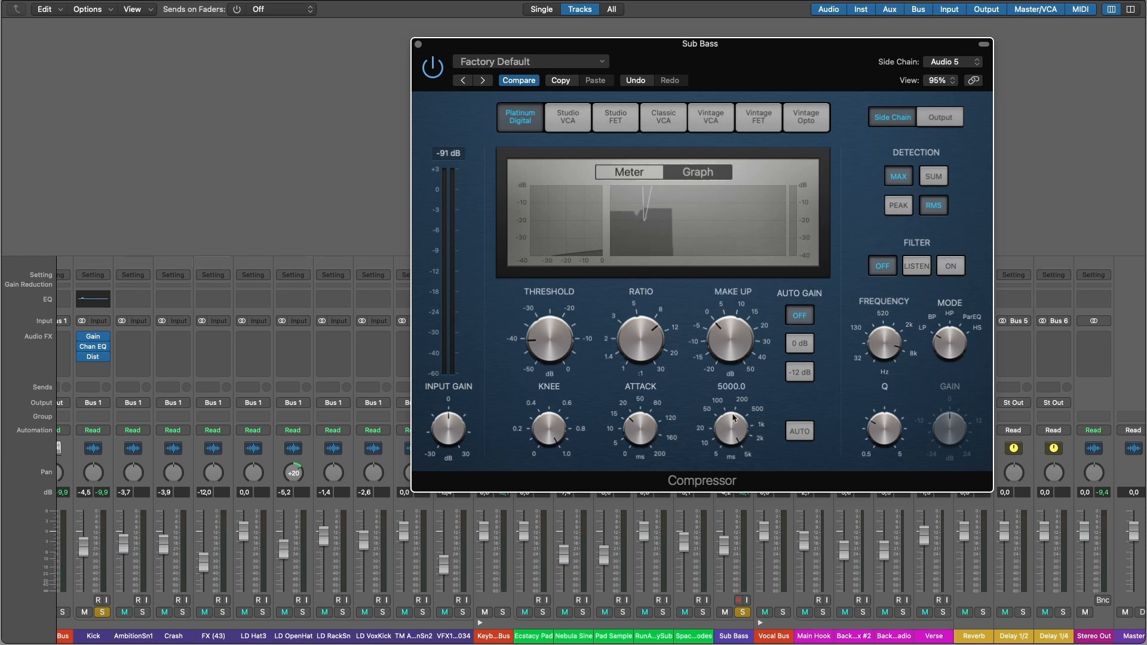
mouse_move(734, 354)
key("space")
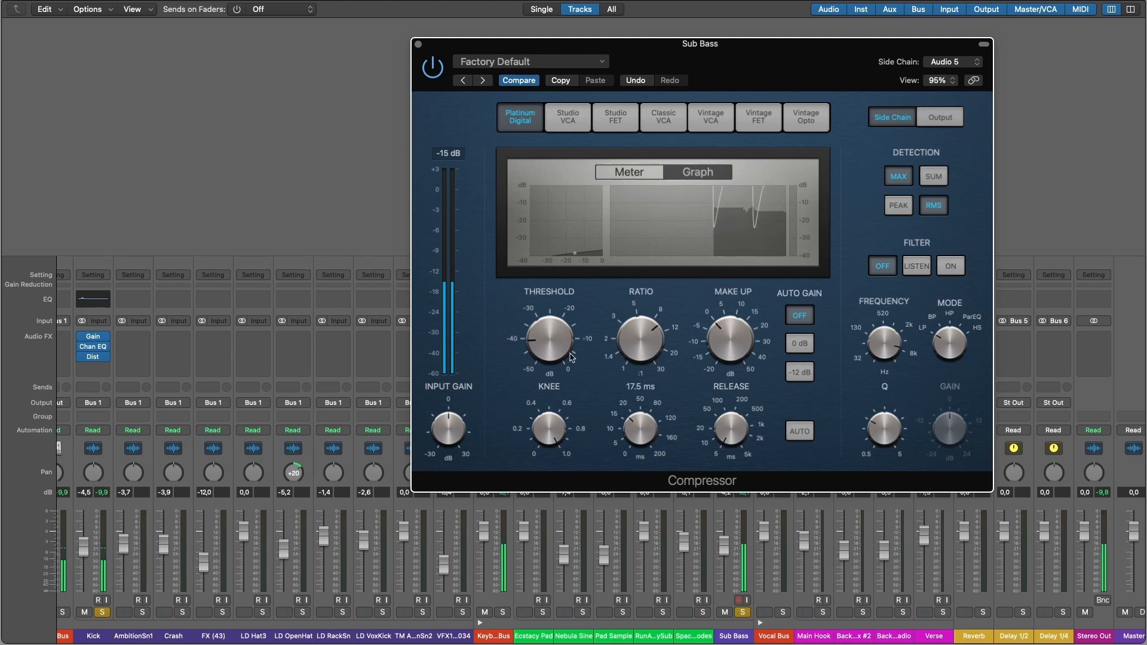
Switch the Compressor display to Meter, raise its Threshold to about -25 dB, and close the plug-in.
left_click(634, 172)
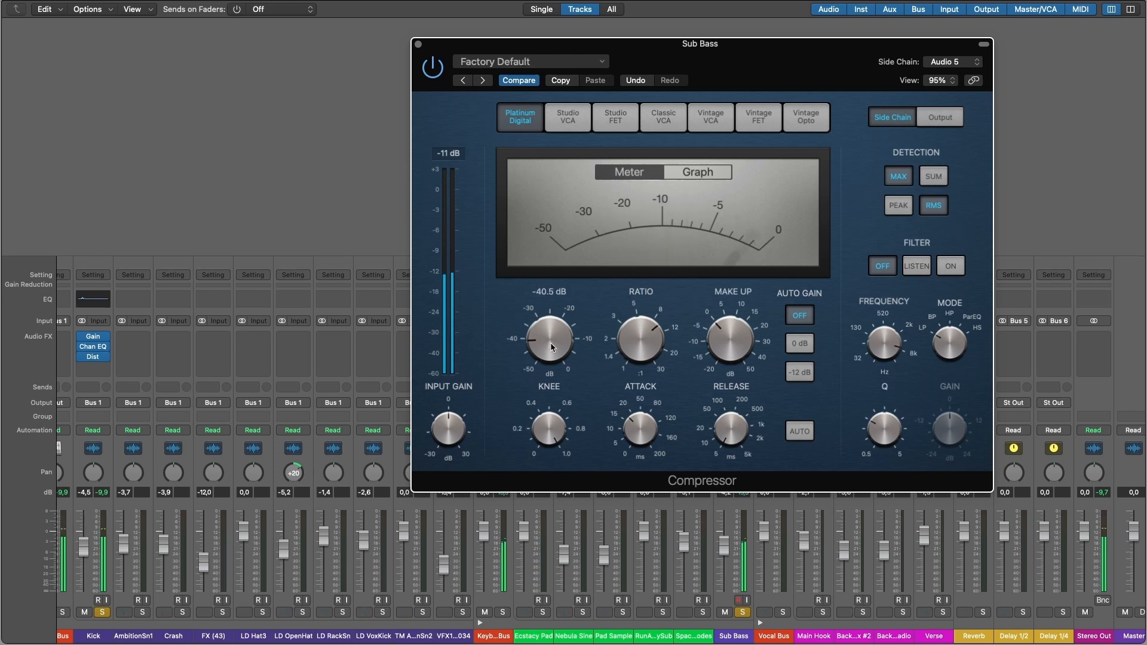
left_click_drag(551, 335, 564, 313)
left_click_drag(546, 342, 553, 332)
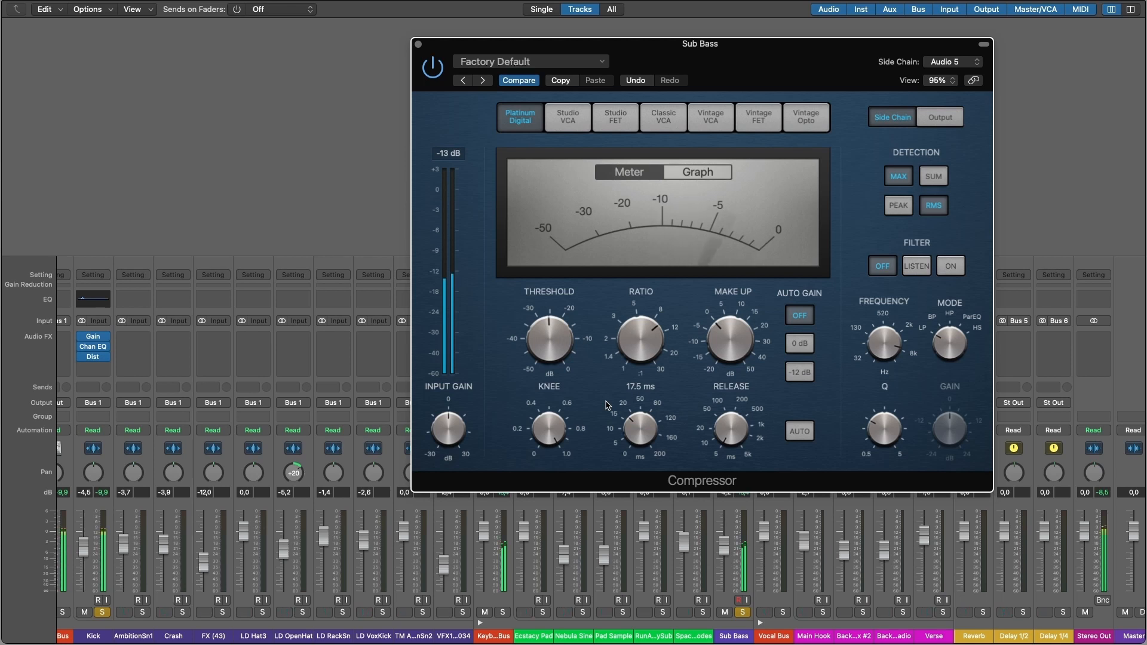
mouse_move(675, 364)
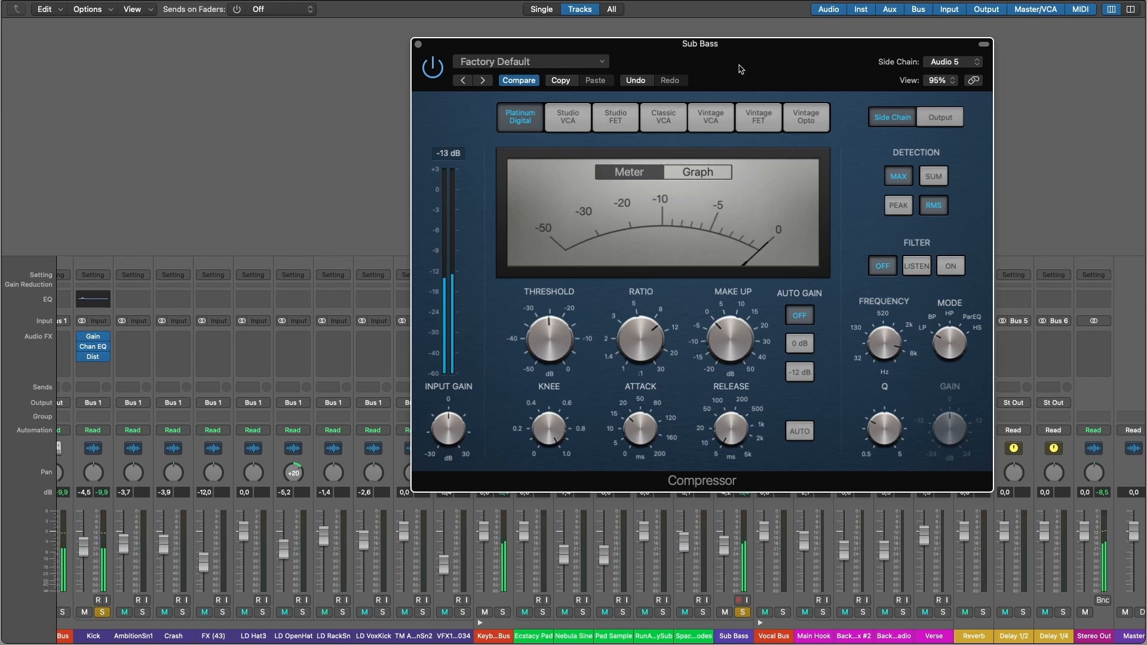
left_click_drag(747, 53, 673, 75)
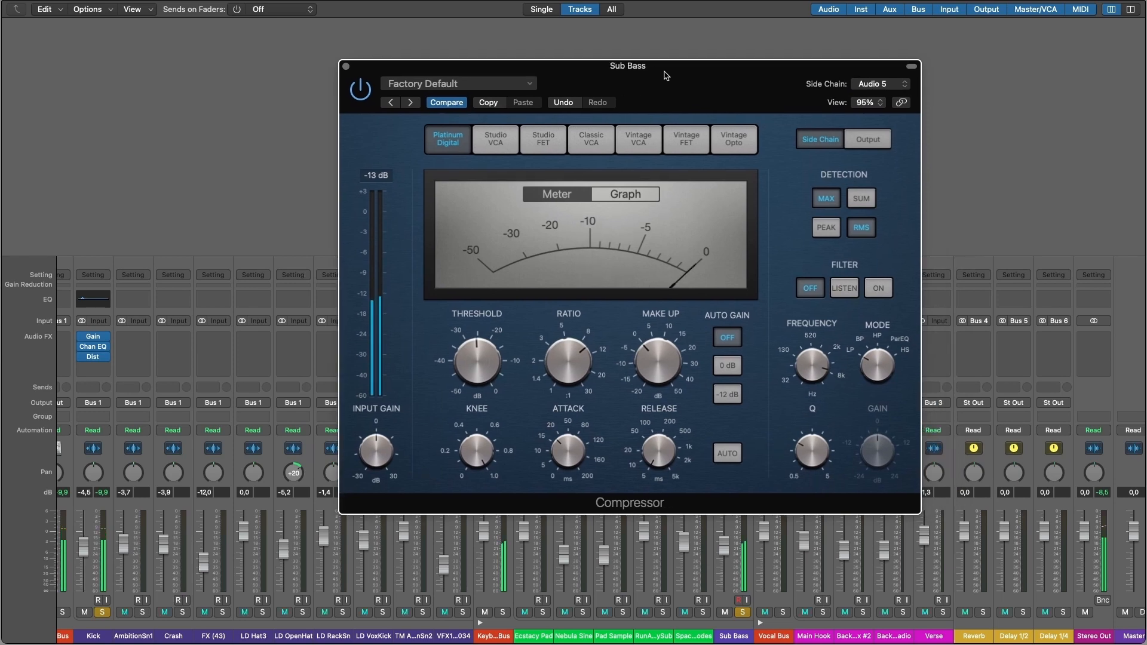
left_click(346, 66)
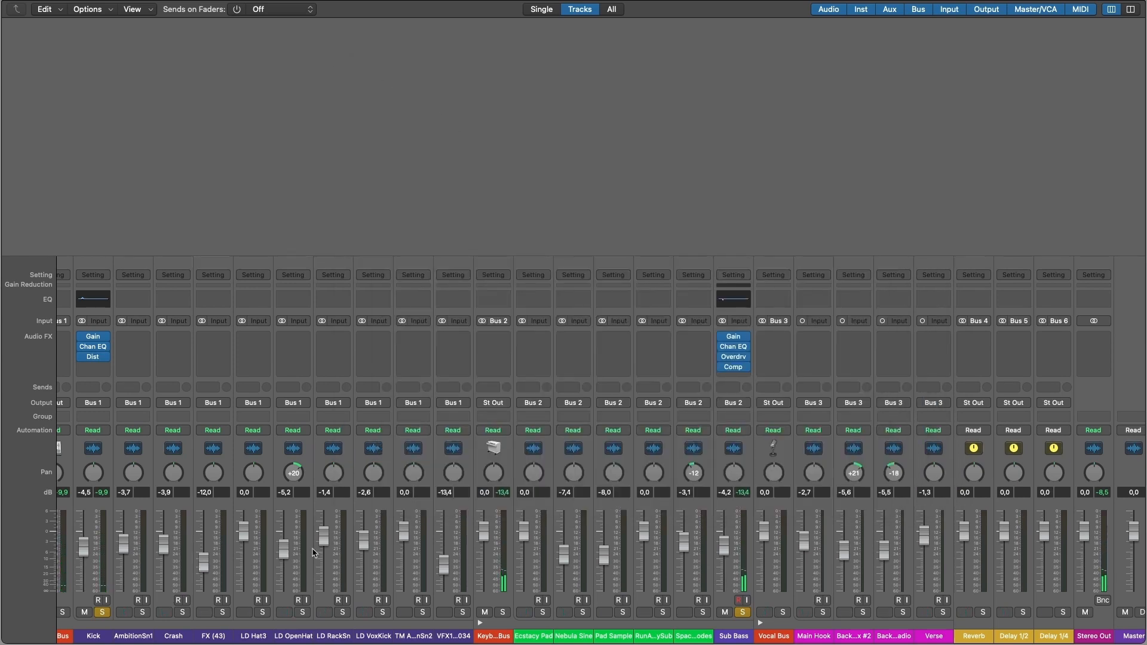
Bypass every plug-in on the Kick and Sub Bass channels.
left_click(81, 358)
left_click(82, 347)
left_click(81, 337)
left_click(722, 336)
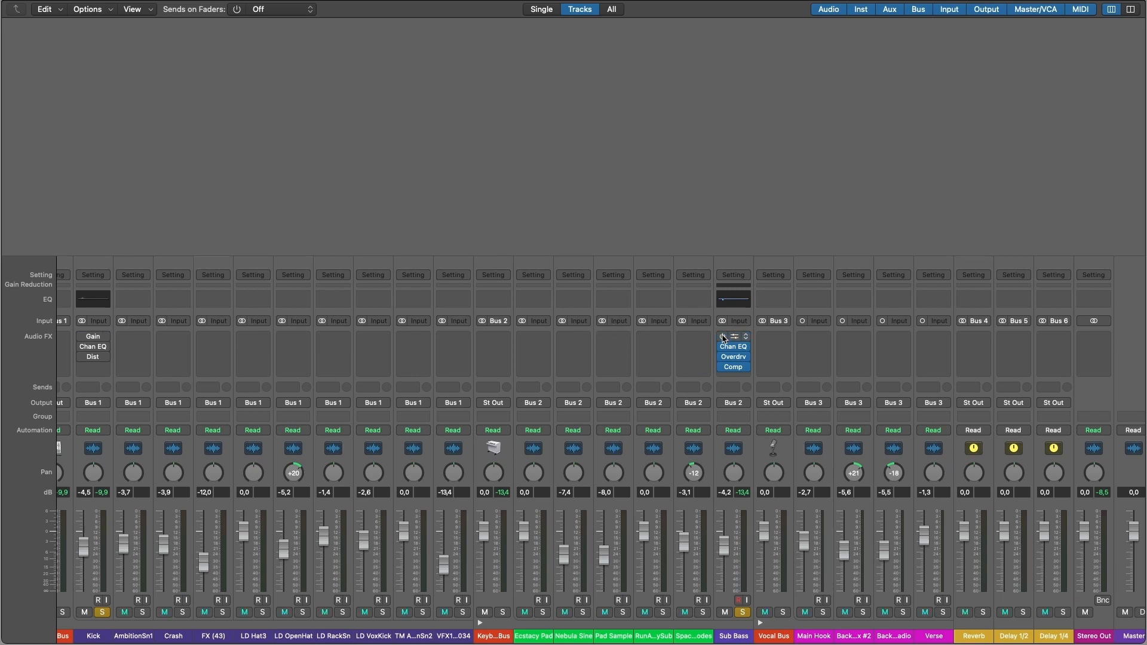
left_click(722, 346)
left_click(722, 357)
left_click(722, 367)
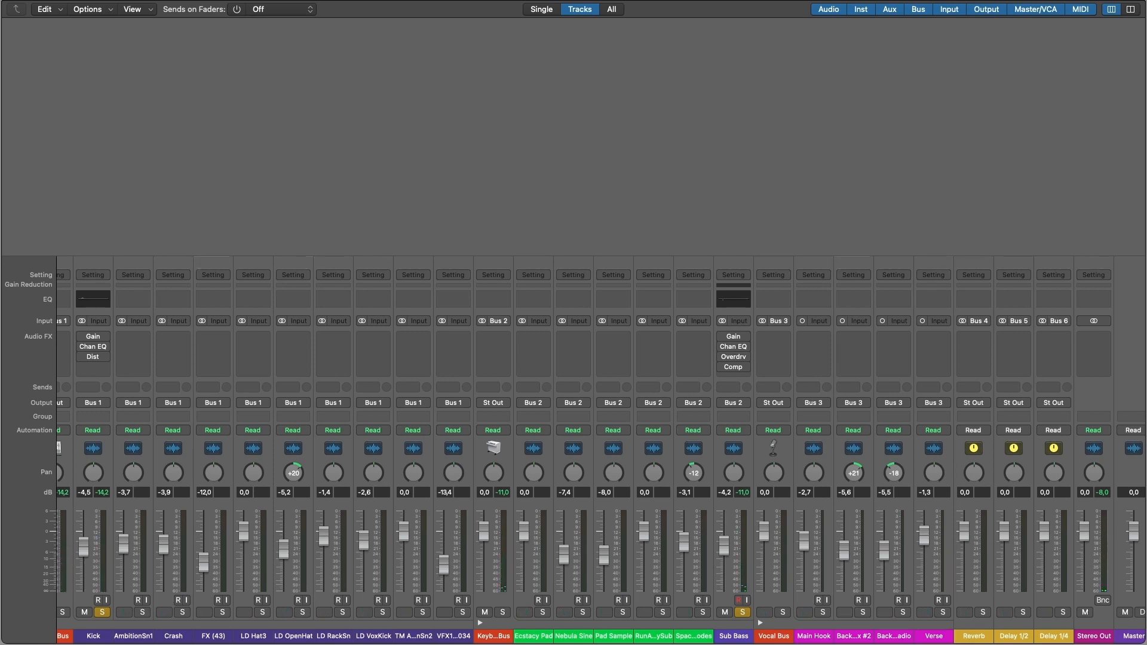
Re-enable all Kick and Sub Bass plug-ins and play both tracks together to compare the processed sound.
left_click(83, 337)
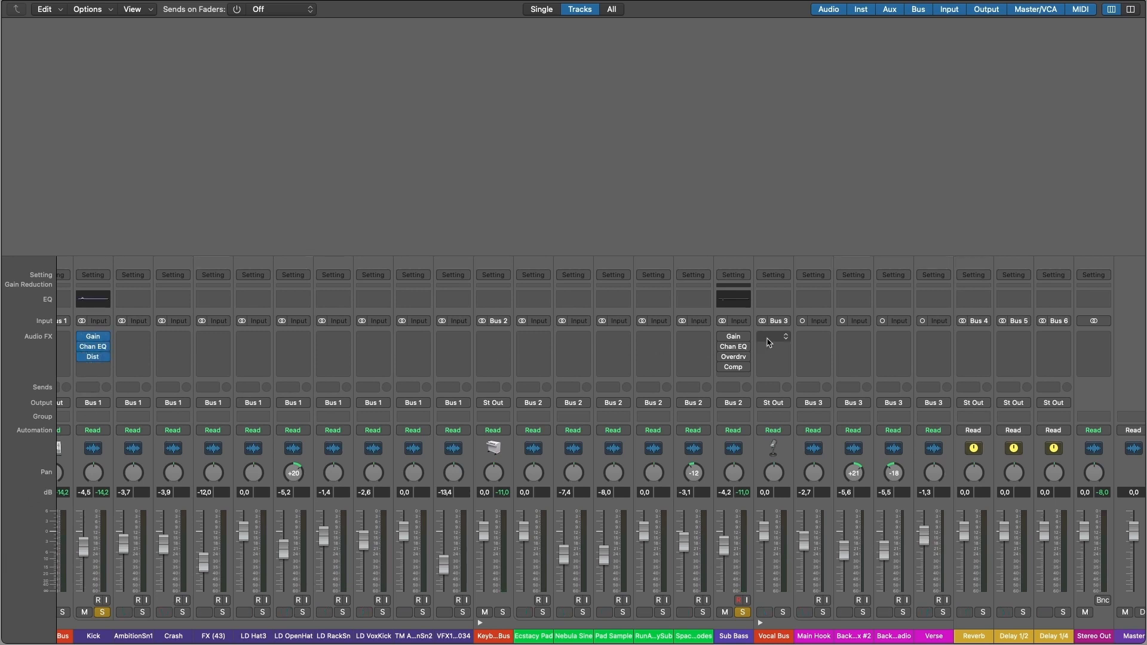
left_click(723, 338)
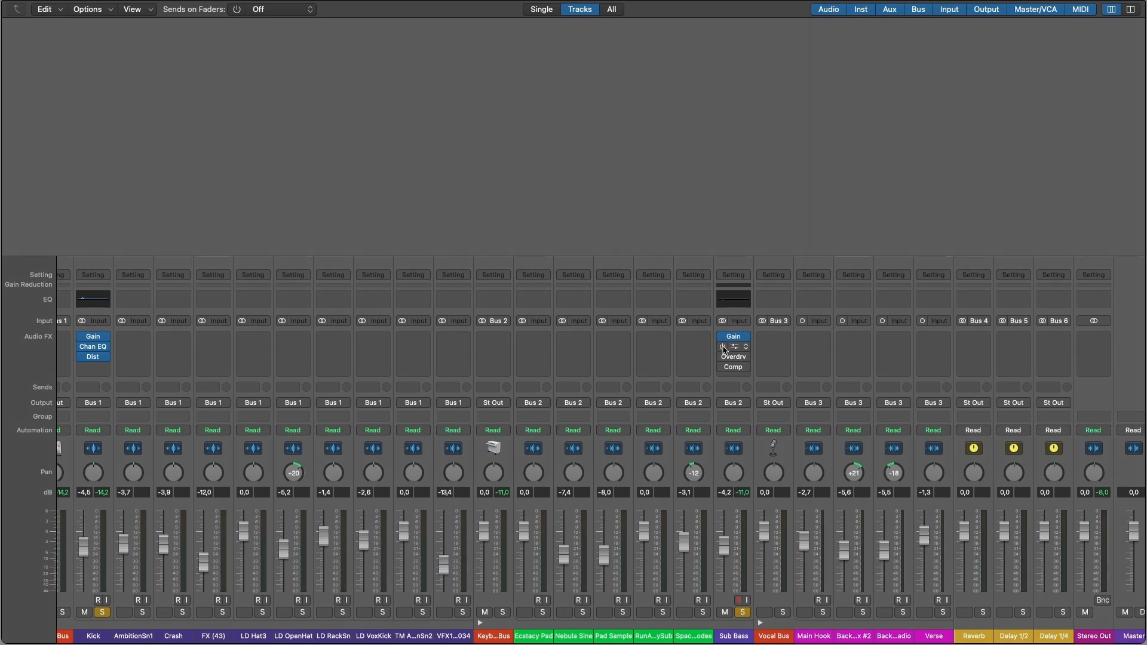
left_click(723, 357)
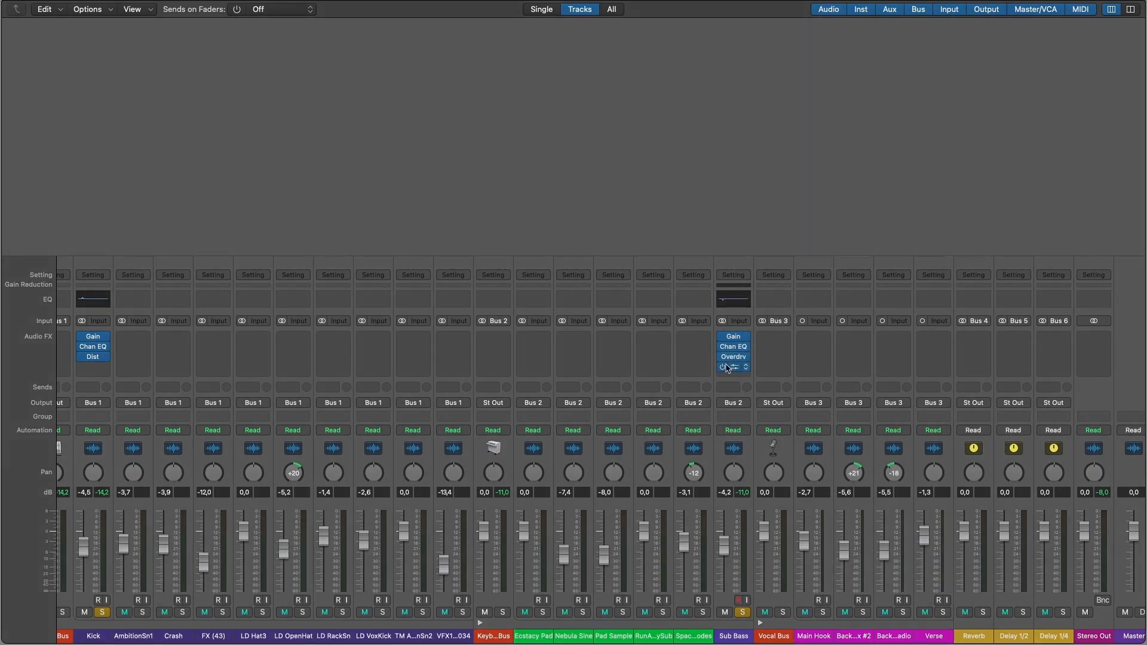
key("space")
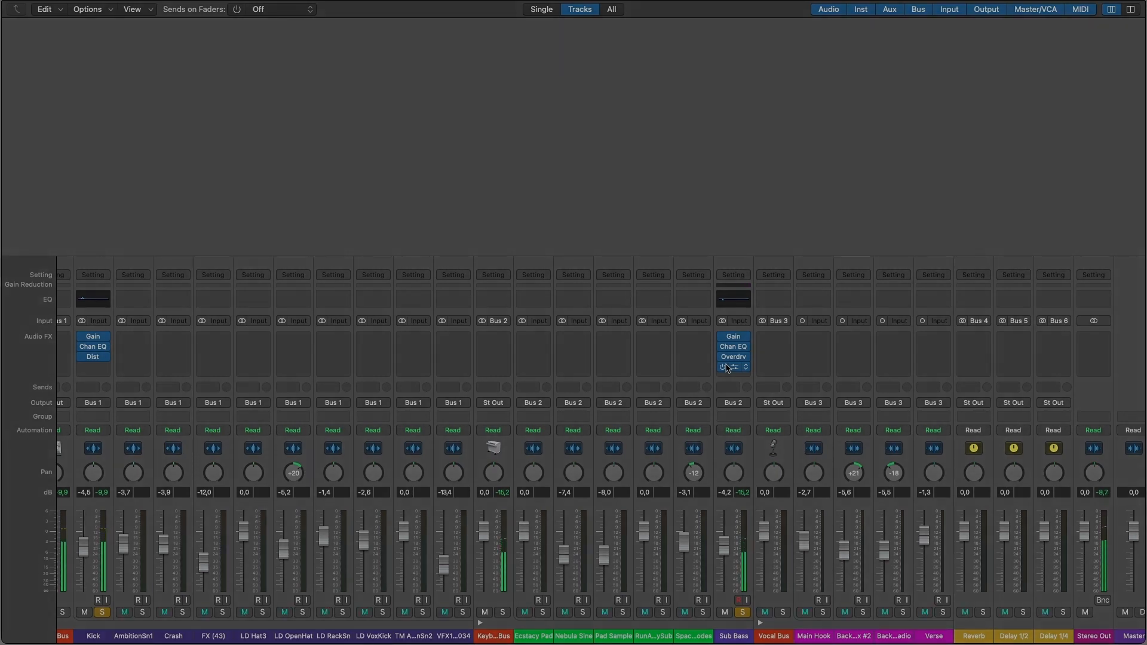
key("space")
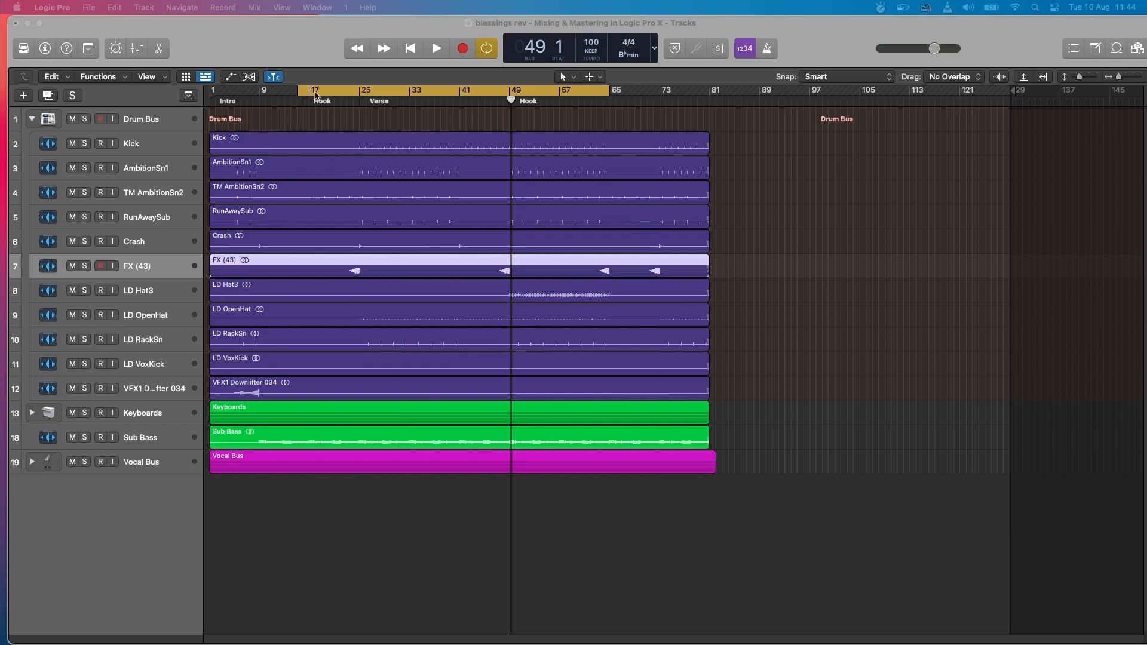
Shorten the cycle range to start at bar 49 and play it in the Mixer, soloing AmbitionSn1.
left_click_drag(299, 94, 523, 91)
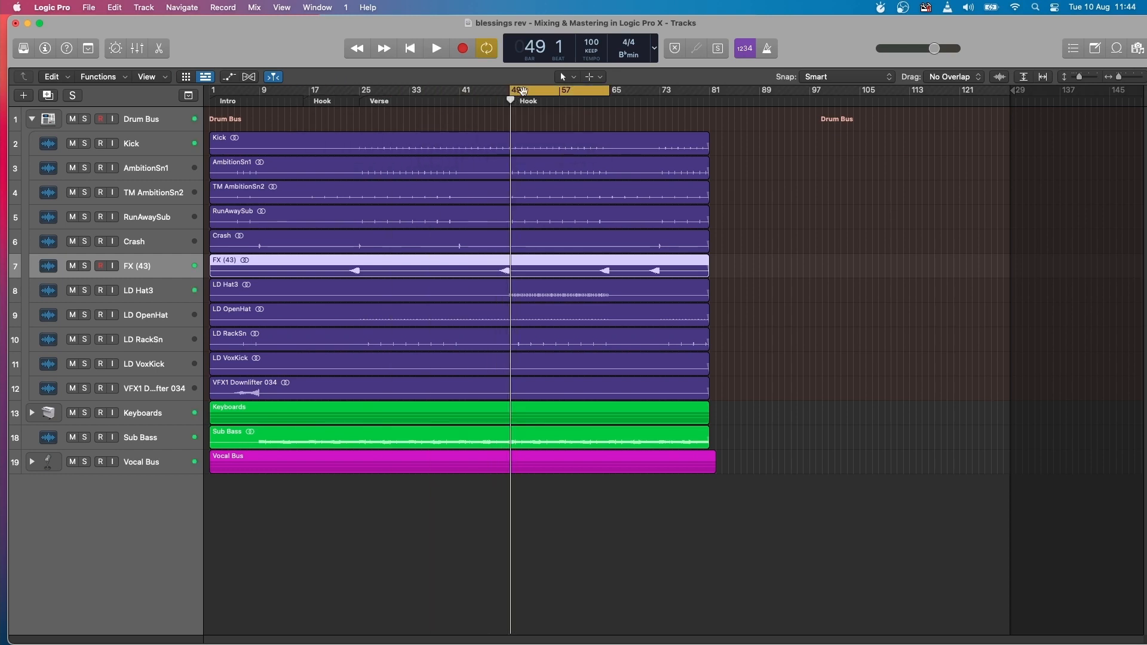
key("super+2")
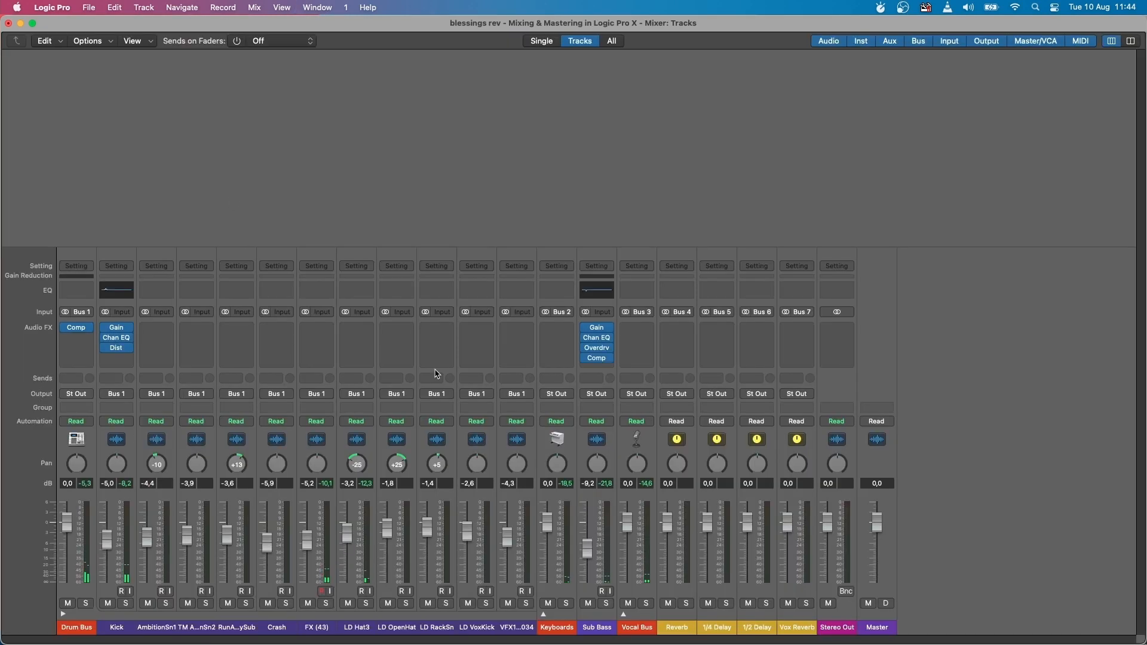
key("space")
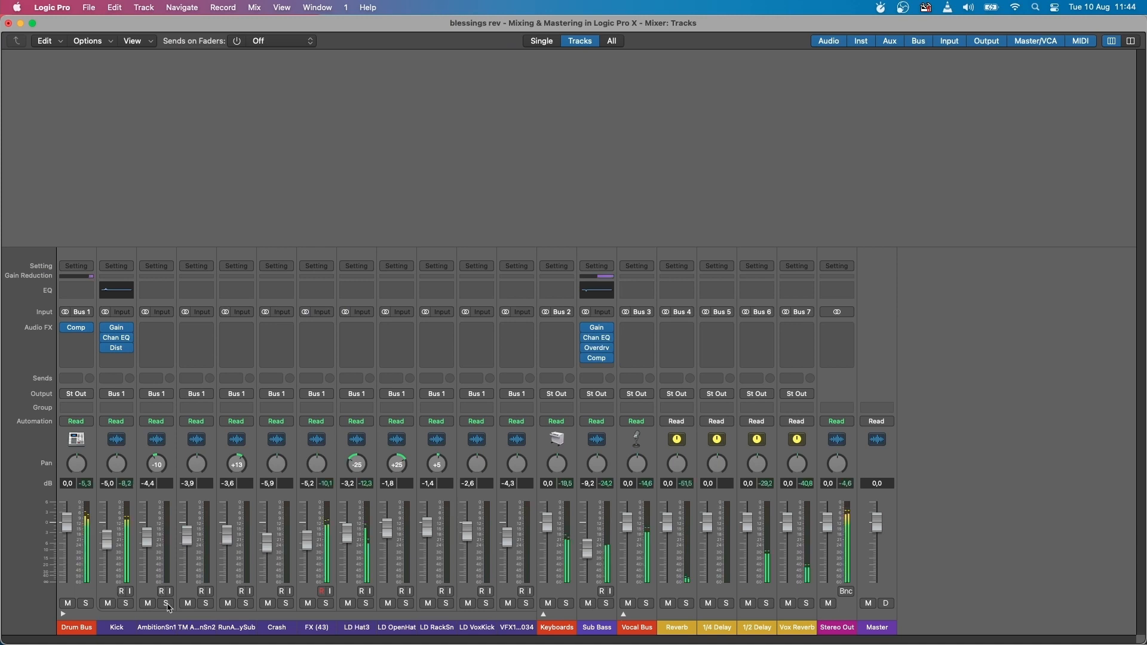
key("space")
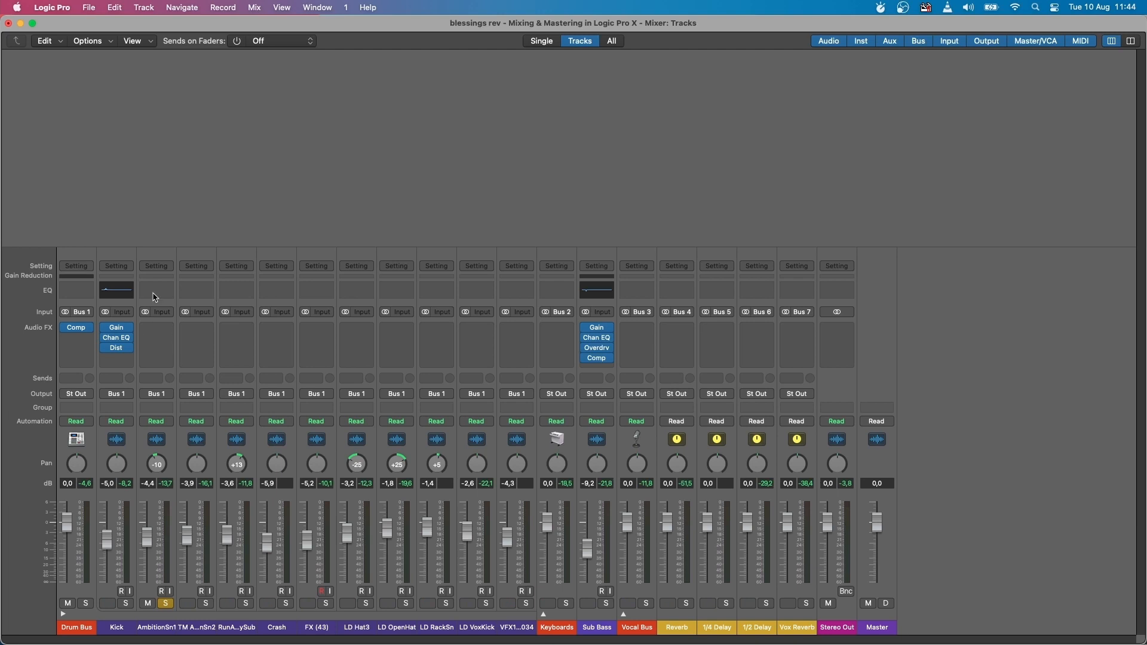
left_click(156, 329)
mouse_move(166, 362)
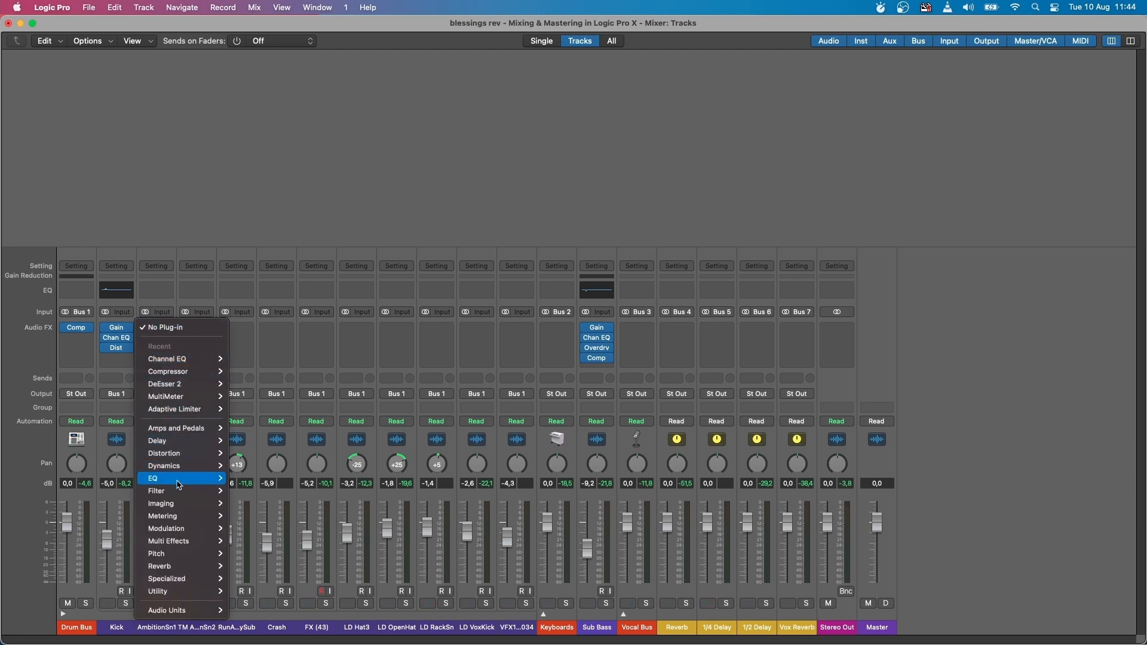
mouse_move(177, 483)
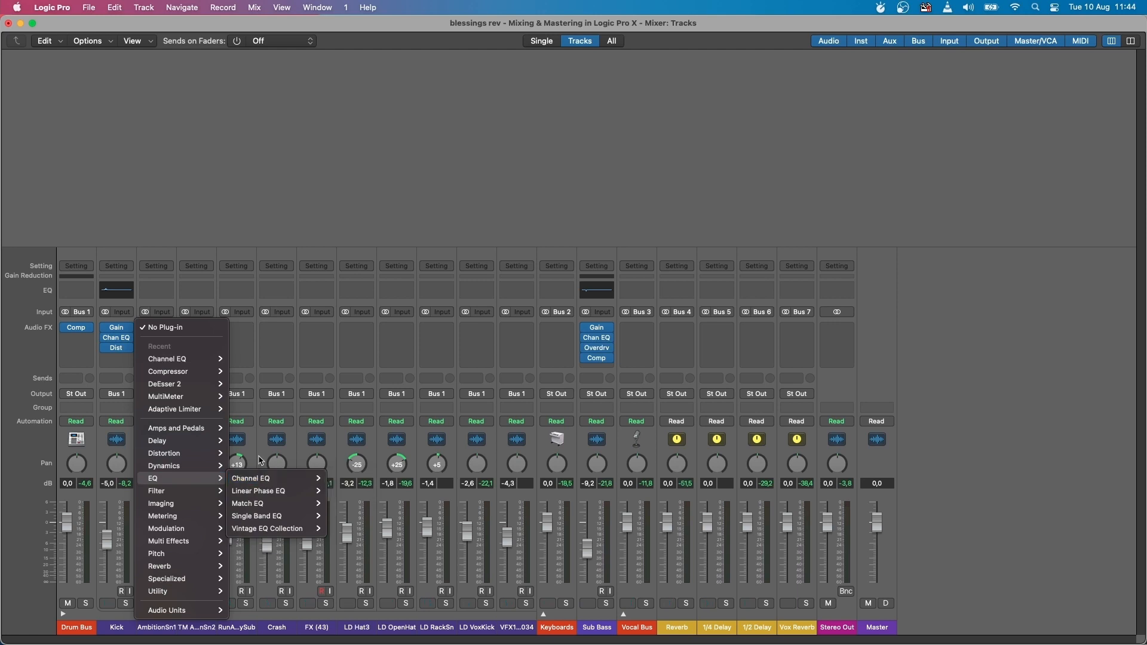
left_click(273, 181)
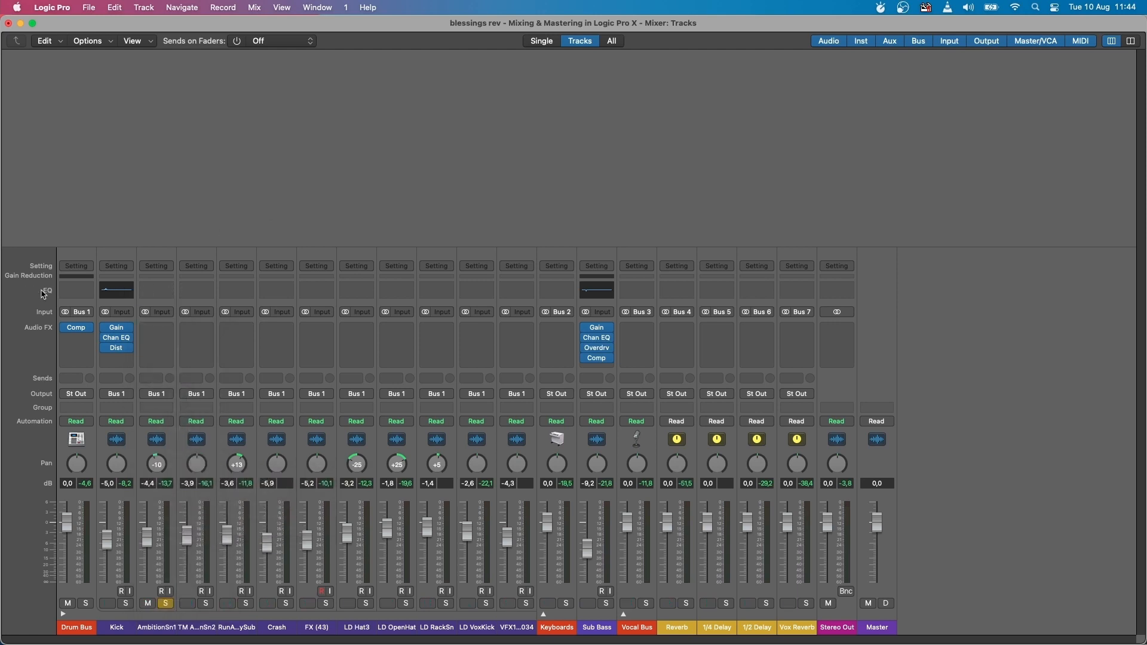
Add a Channel EQ to the AmbitionSn1 channel and move its window clear of the channel strips.
left_click(157, 291)
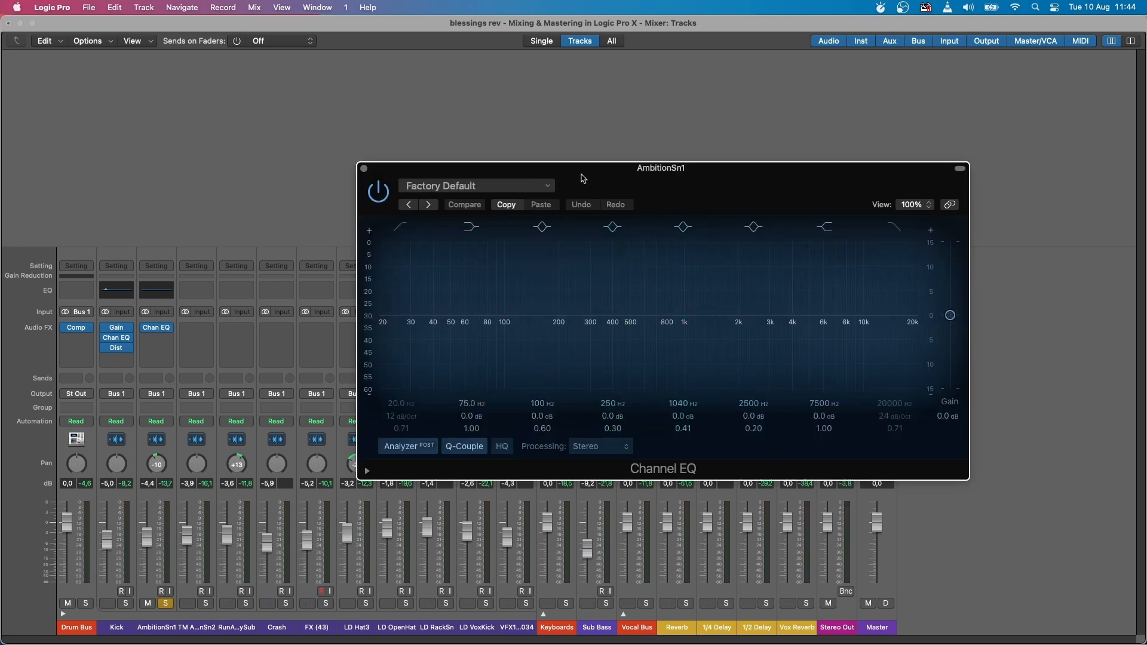
left_click_drag(582, 178, 580, 142)
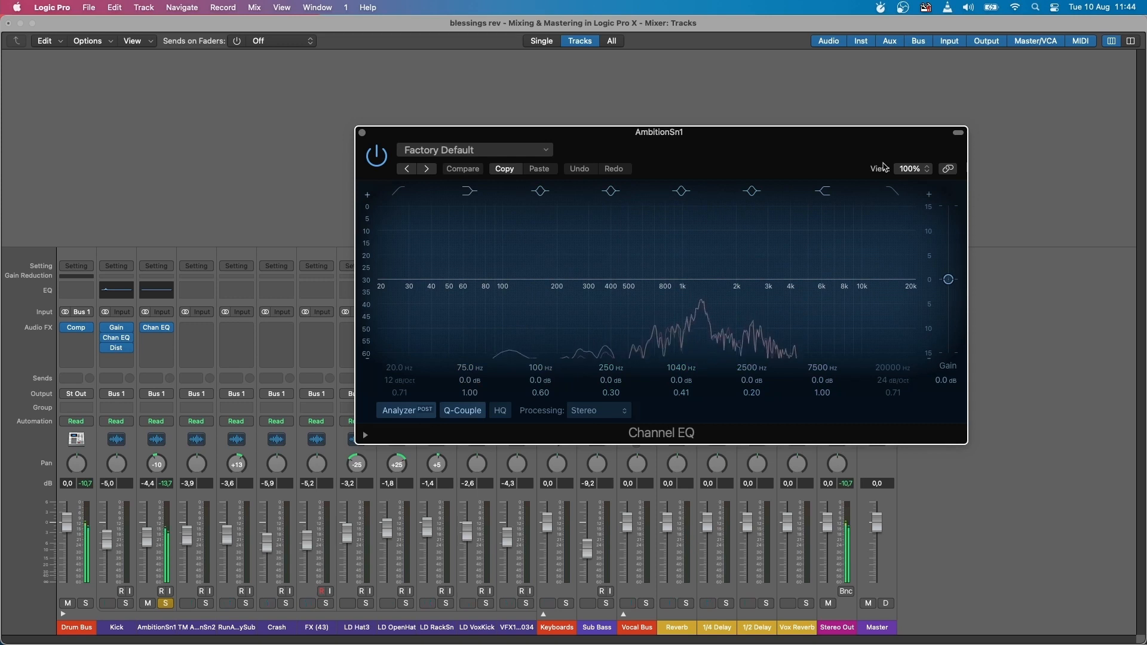
left_click(909, 169)
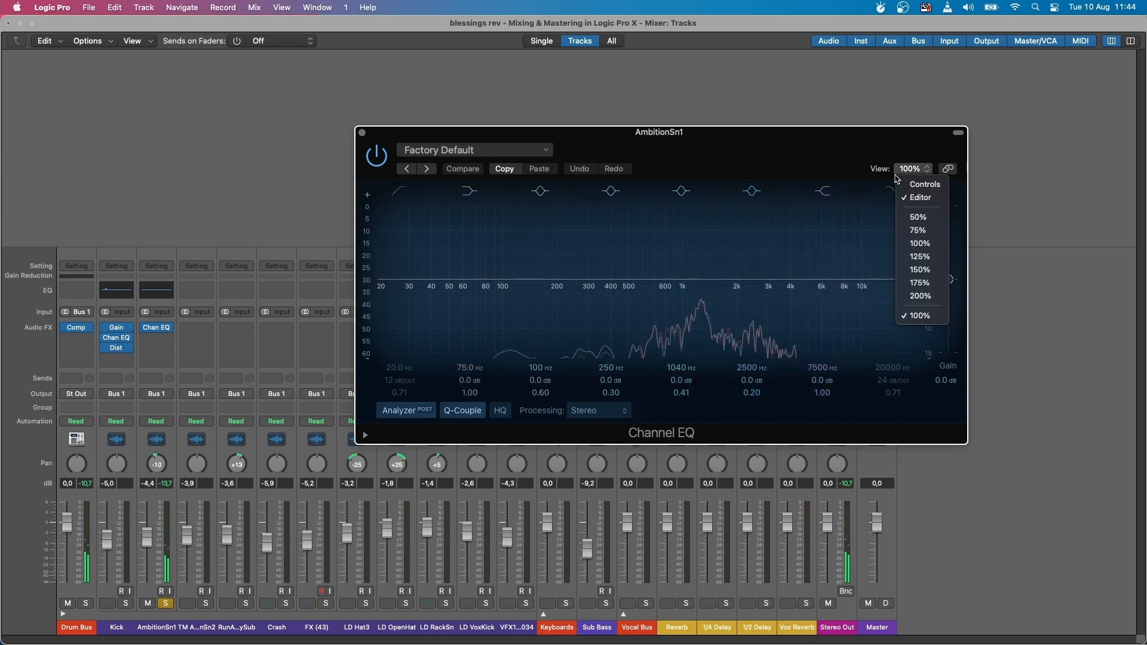
left_click(872, 142)
Enable the Channel EQ's high-cut band, sweep it down to 150 Hz, and return it to 20000 Hz with a Q of 0.25.
left_click(892, 191)
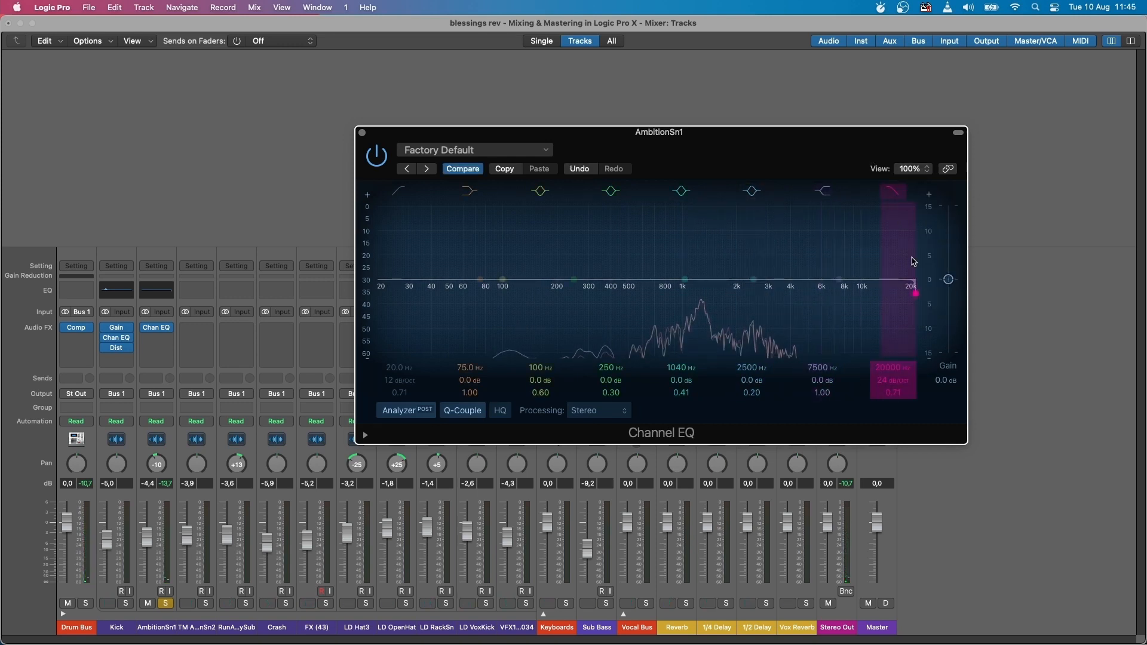
left_click_drag(915, 295, 534, 296)
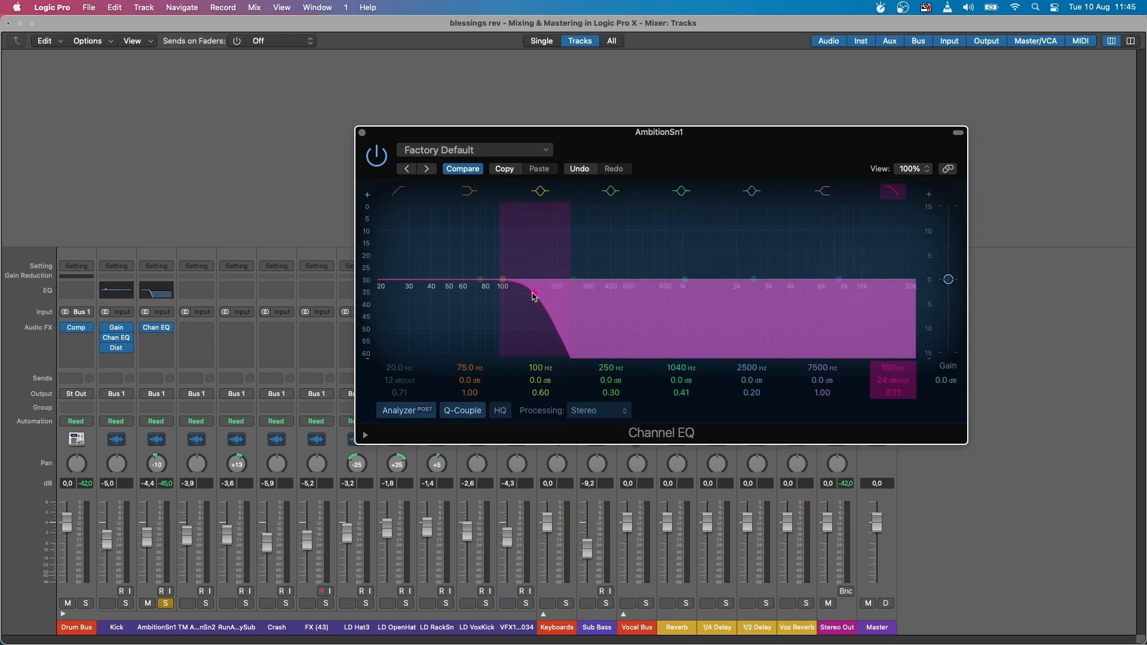
right_click(534, 296)
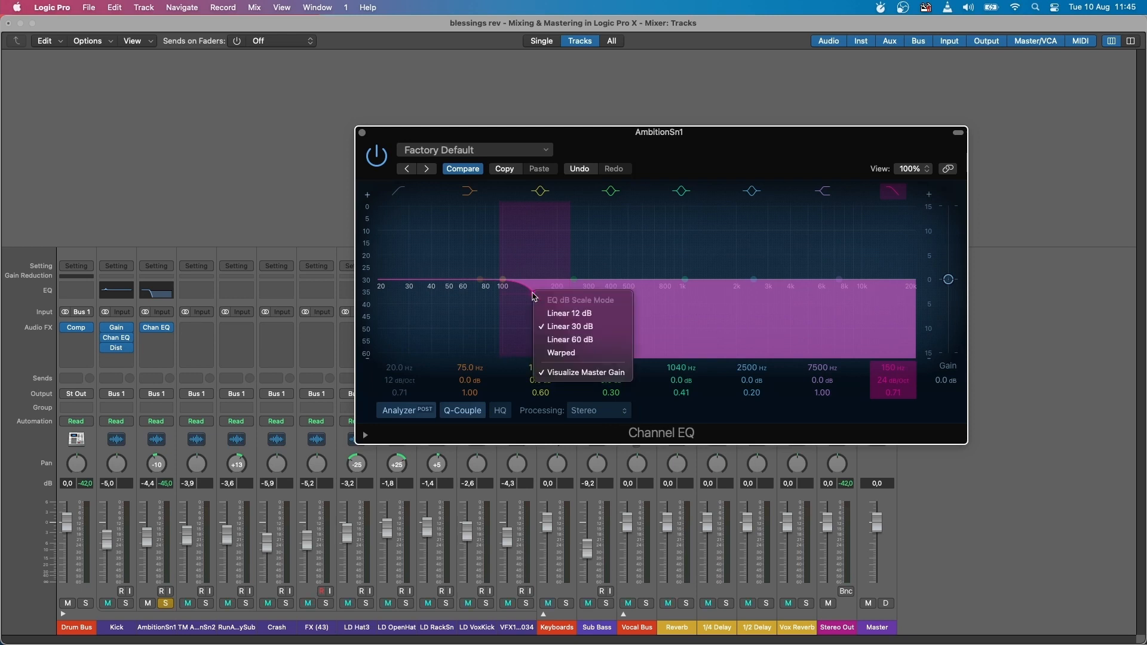
left_click(508, 279)
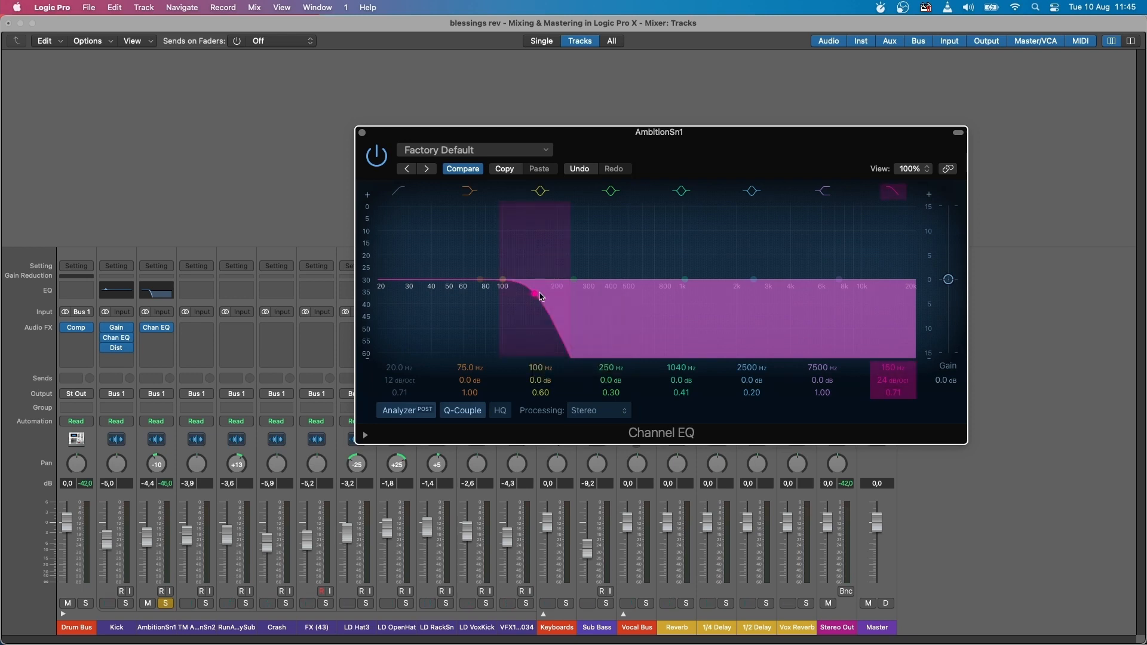
left_click_drag(535, 295, 946, 321)
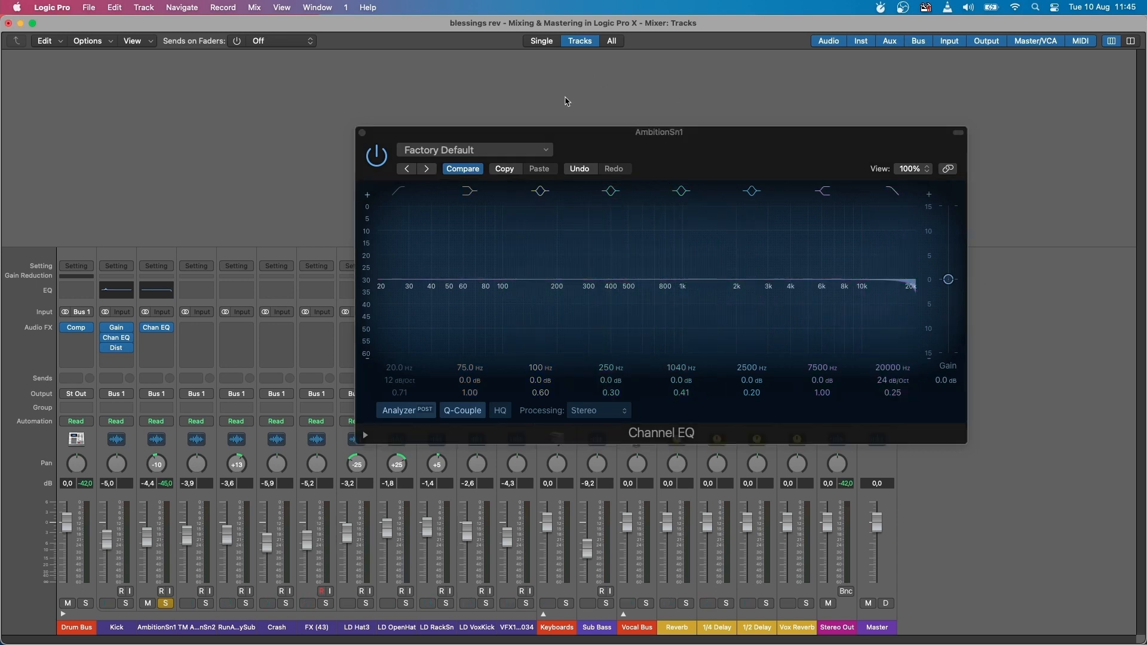
Enable the low-cut band and raise its cutoff to about 183 Hz with a Q of 0.79 while auditioning AmbitionSn1.
left_click(397, 193)
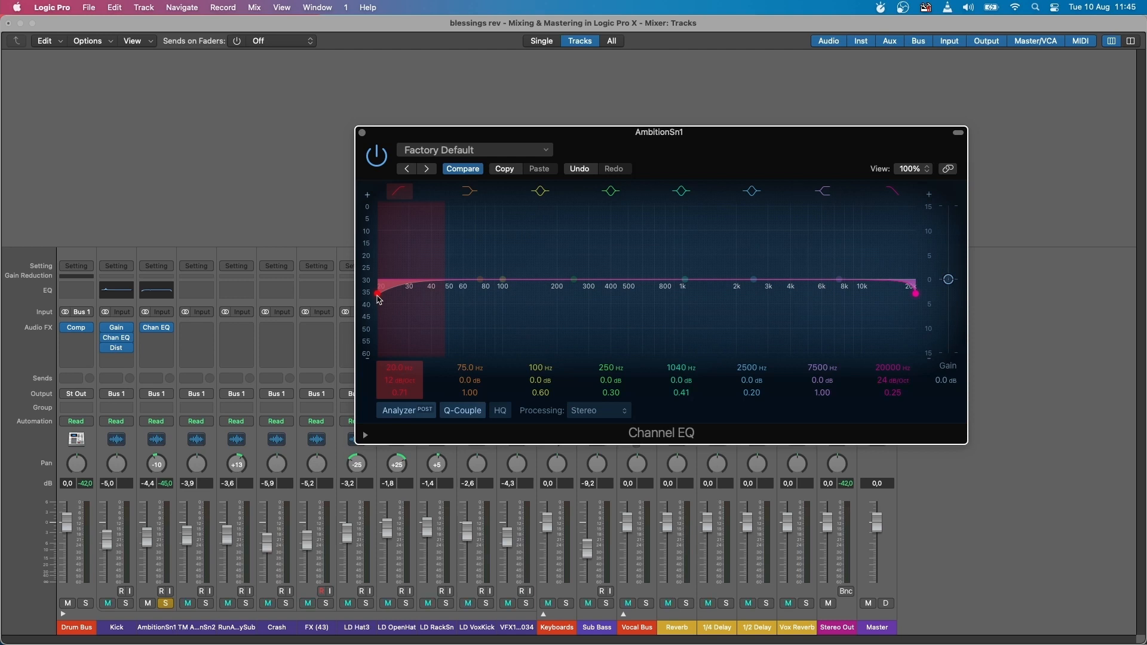
left_click_drag(378, 295, 530, 297)
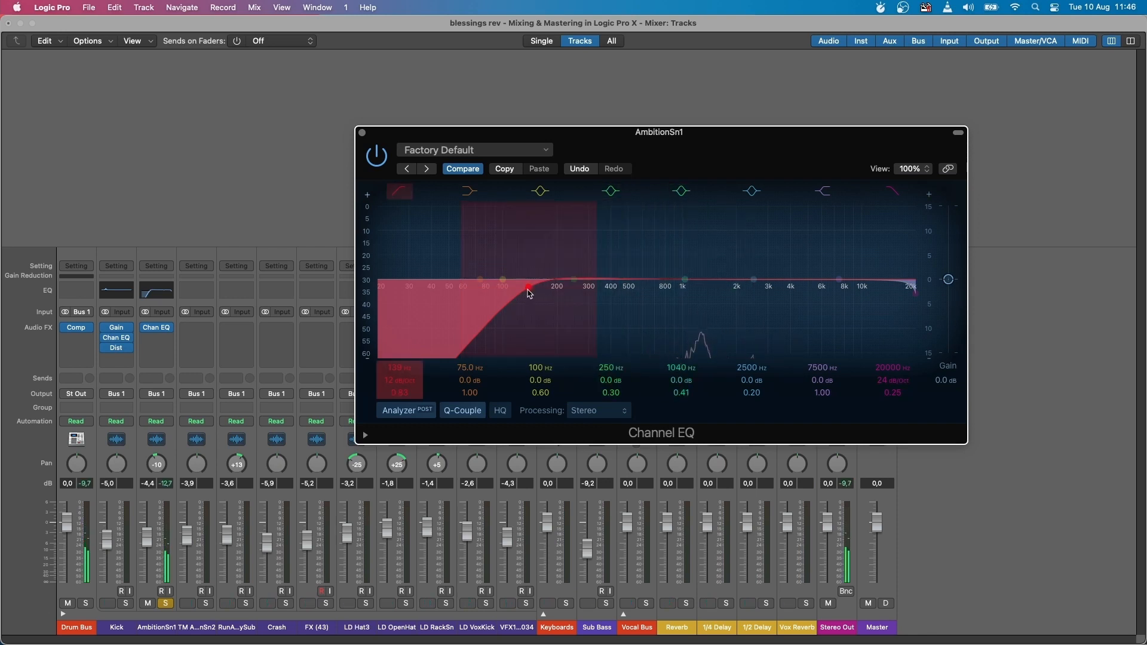
left_click_drag(529, 291, 551, 293)
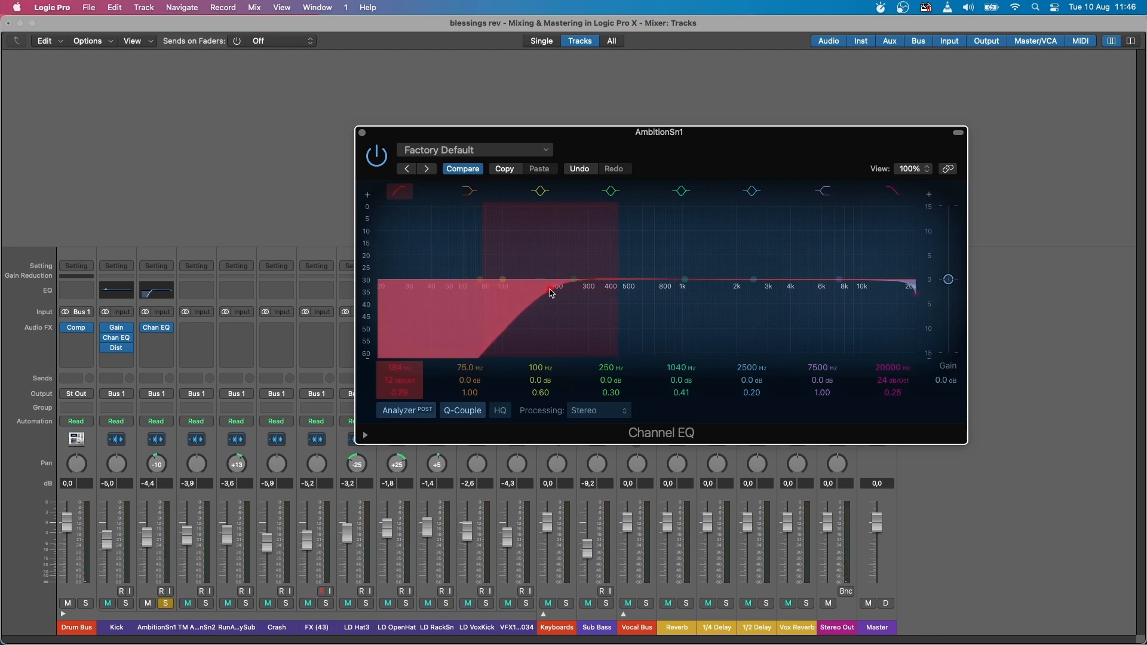
key("space")
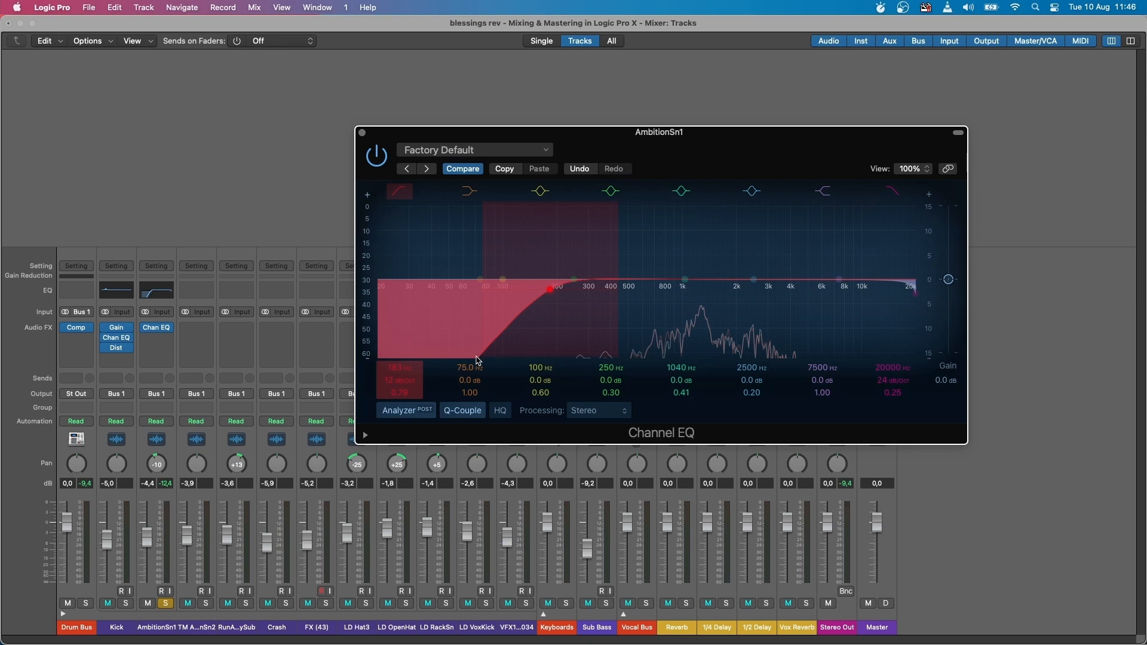
Sweep AmbitionSn1's 1040 Hz peak band to 740 Hz with a +10 dB boost and narrow its Q to 8.20.
left_click_drag(686, 280, 691, 268)
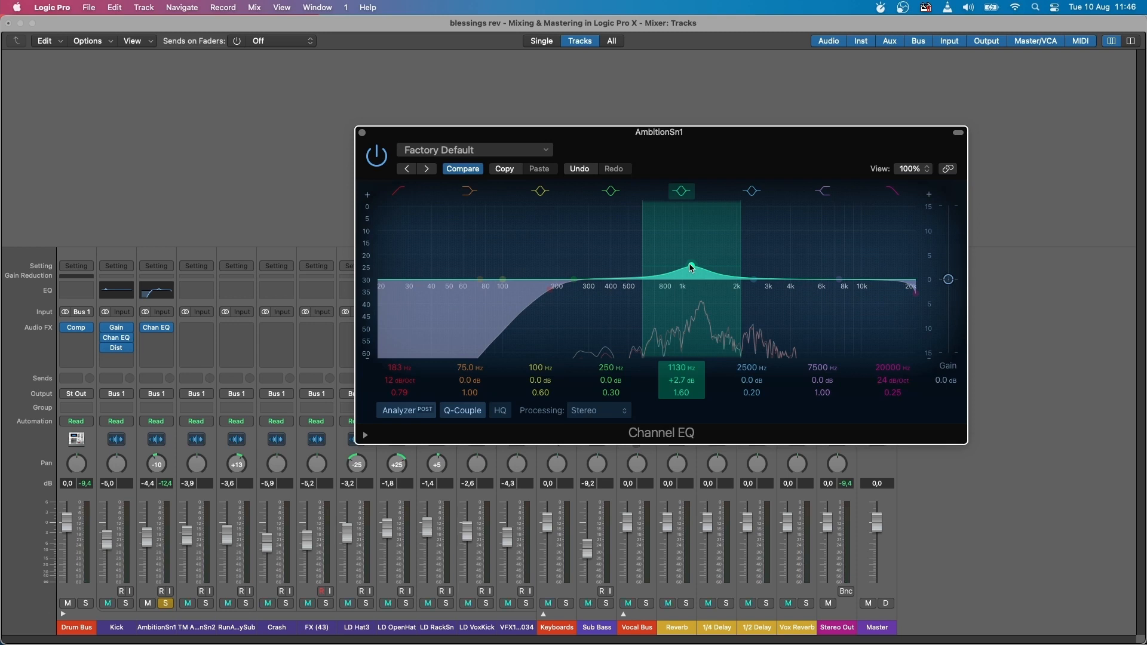
left_click_drag(691, 268, 664, 224)
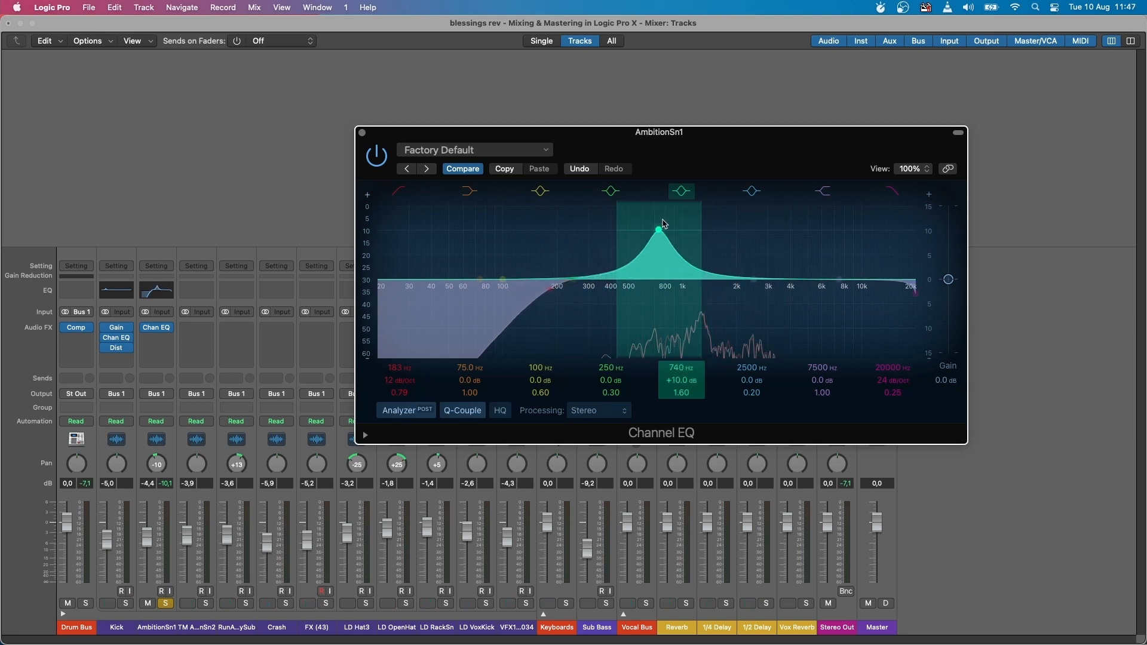
scroll(665, 224, "up", 5)
scroll(665, 223, "down", 4)
scroll(665, 223, "up", 4)
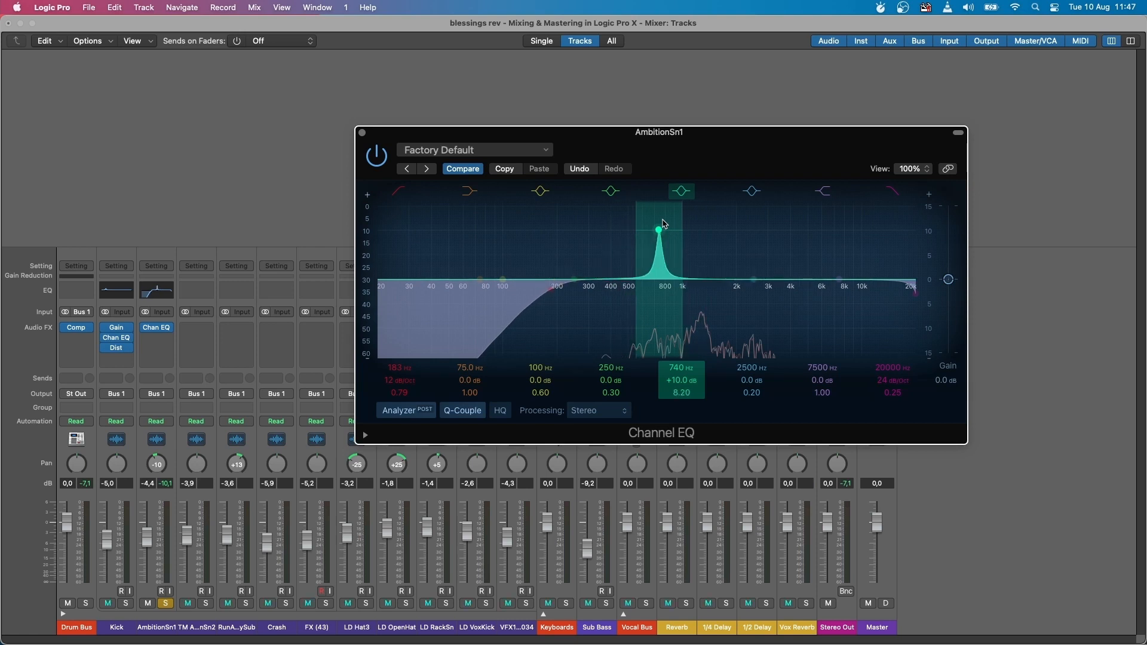
Set that peak band to 620 Hz, +2.1 dB, with a Q of 4.00 while auditioning AmbitionSn1.
left_click_drag(659, 234, 640, 251)
key("space")
scroll(642, 254, "down", 4)
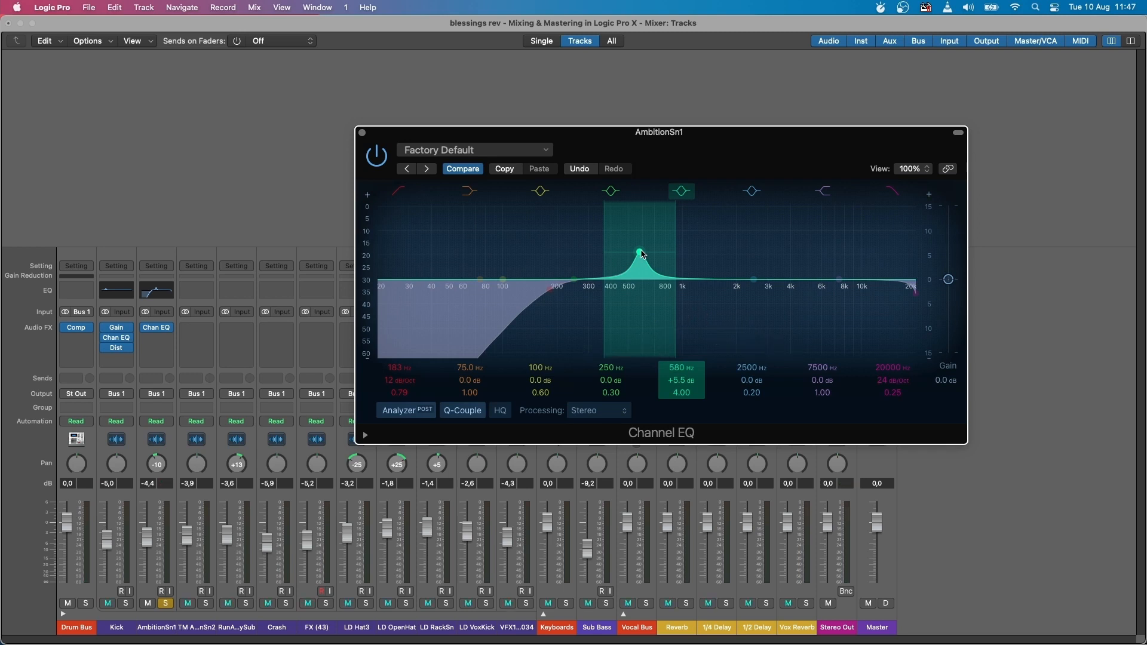
left_click_drag(642, 253, 649, 253)
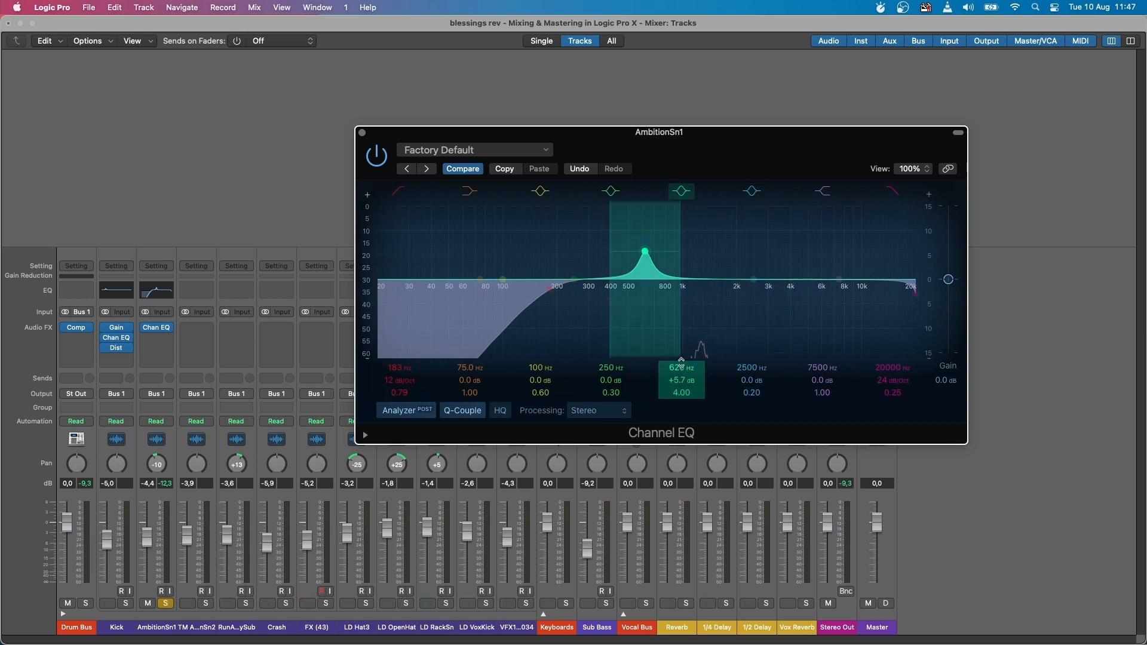
mouse_move(677, 379)
left_mouse_down()
mouse_move(677, 391)
mouse_move(681, 383)
left_mouse_up()
key("space")
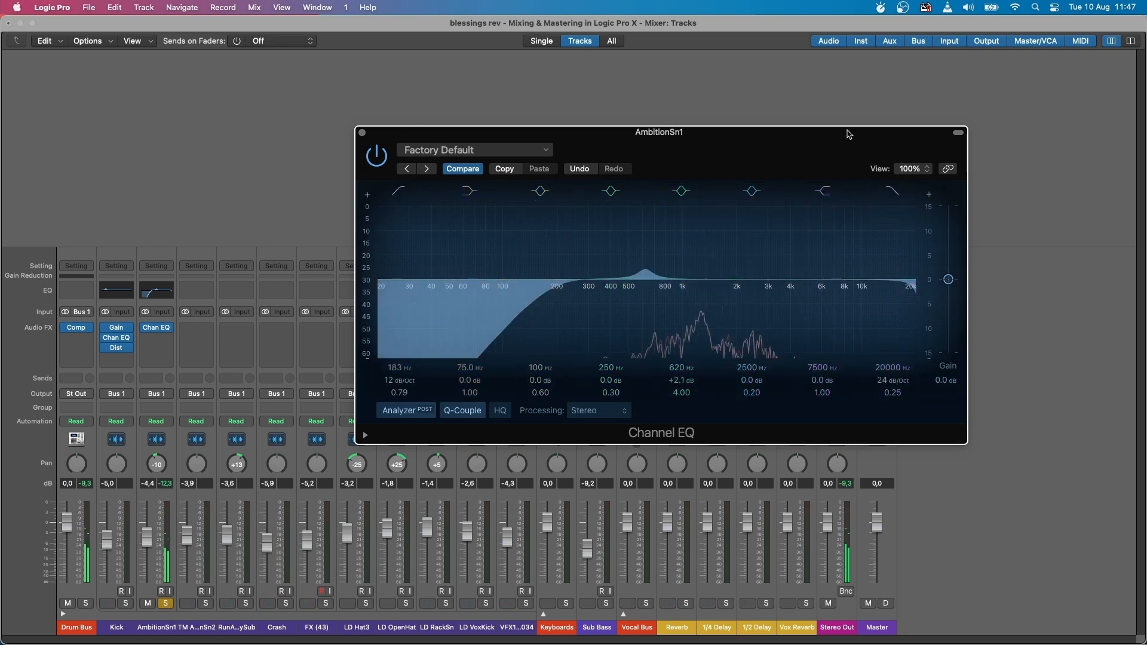
Lower AmbitionSn1's high-cut frequency to about 11900 Hz with a Q of 0.71, audition it, and close the Channel EQ.
left_click_drag(849, 133, 824, 122)
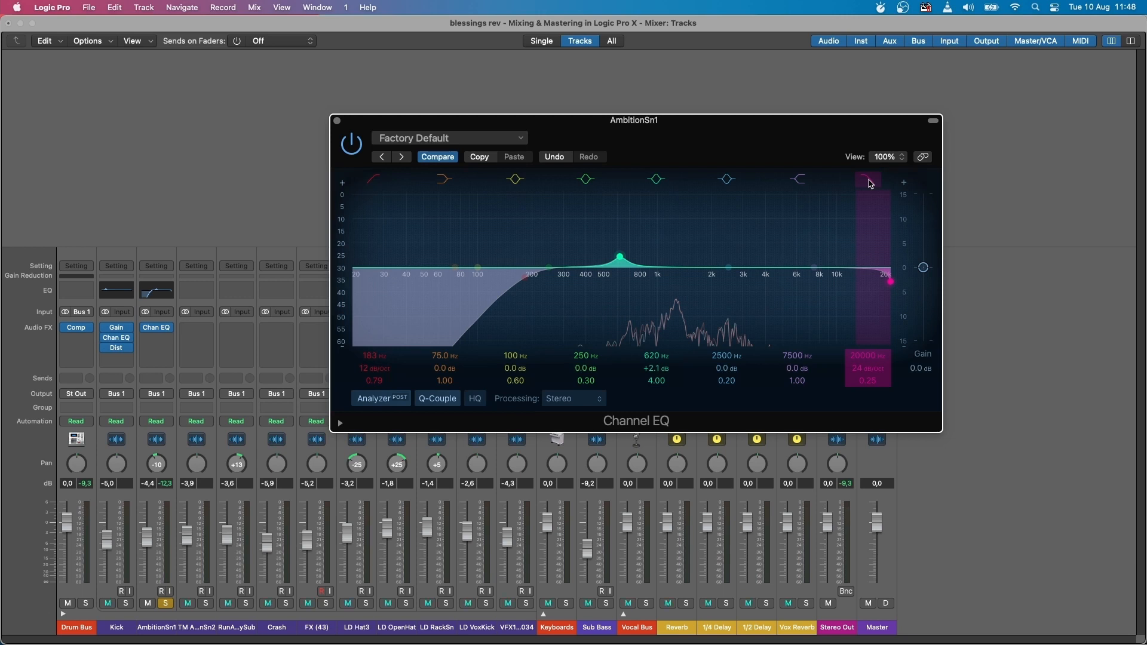
left_click_drag(871, 184, 779, 283)
key("space")
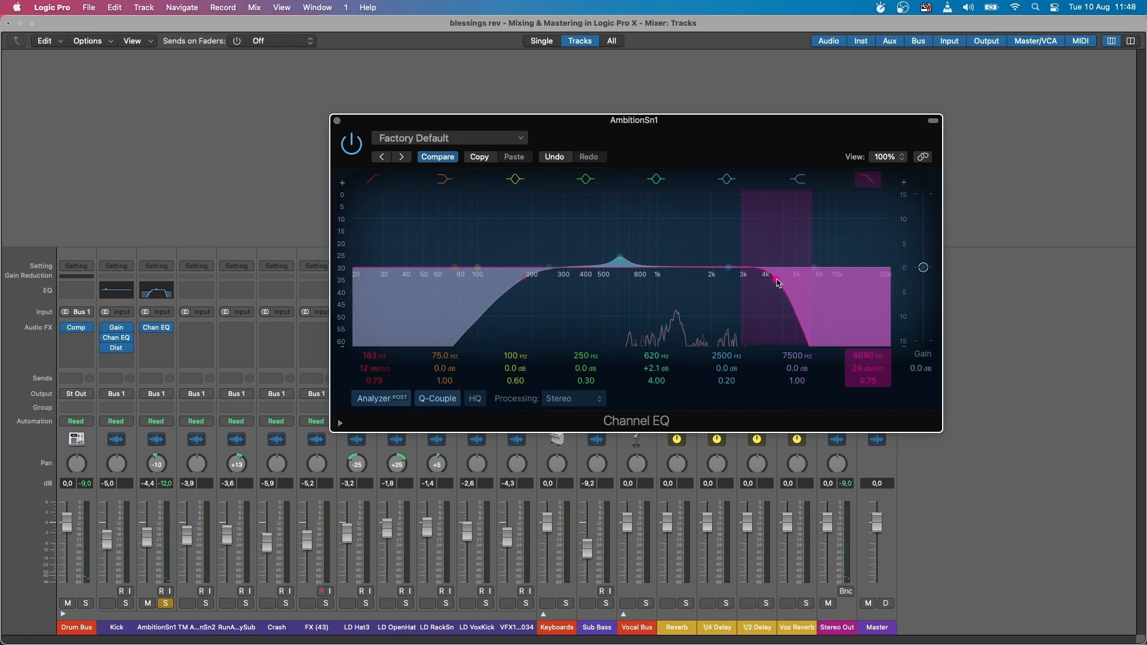
left_click_drag(779, 283, 852, 284)
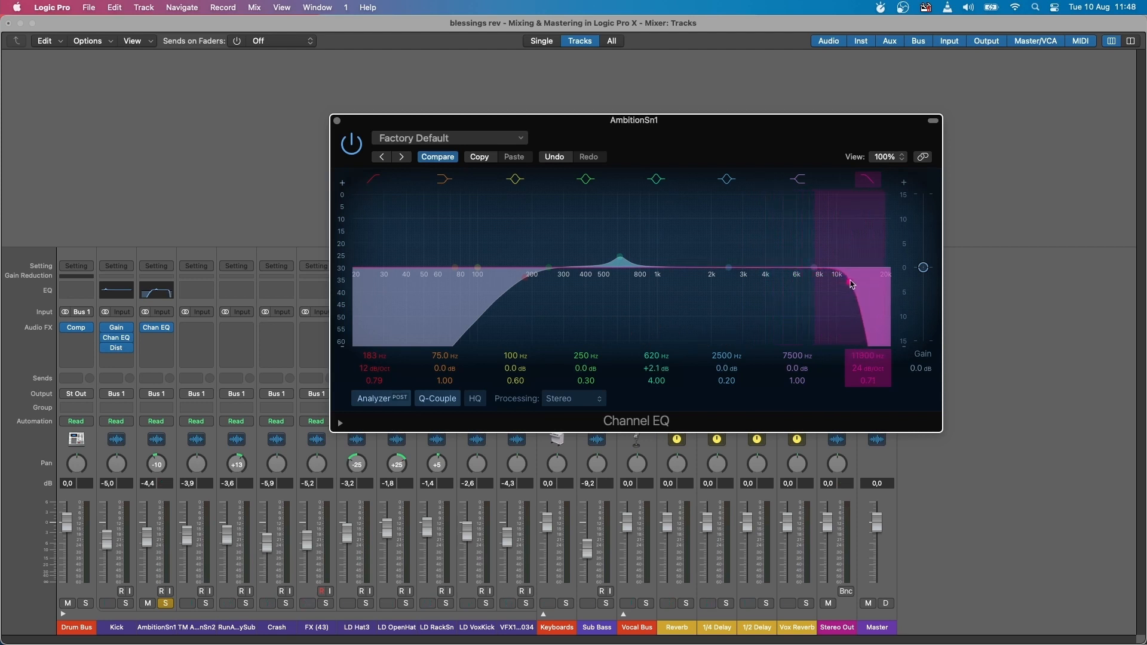
key("space")
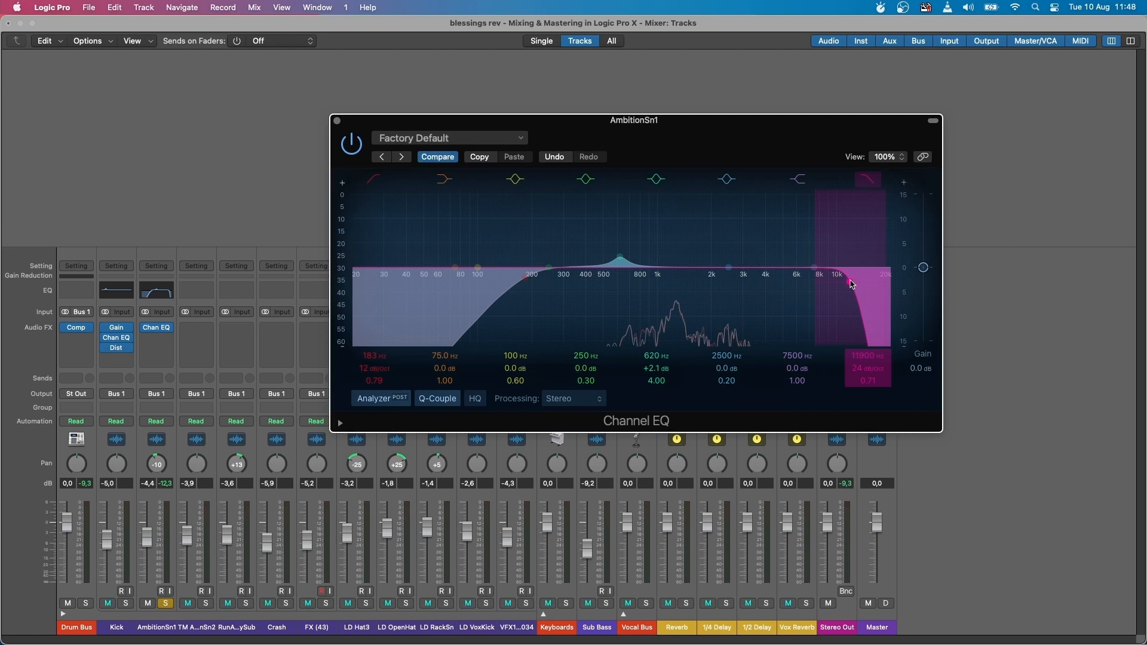
left_click(337, 120)
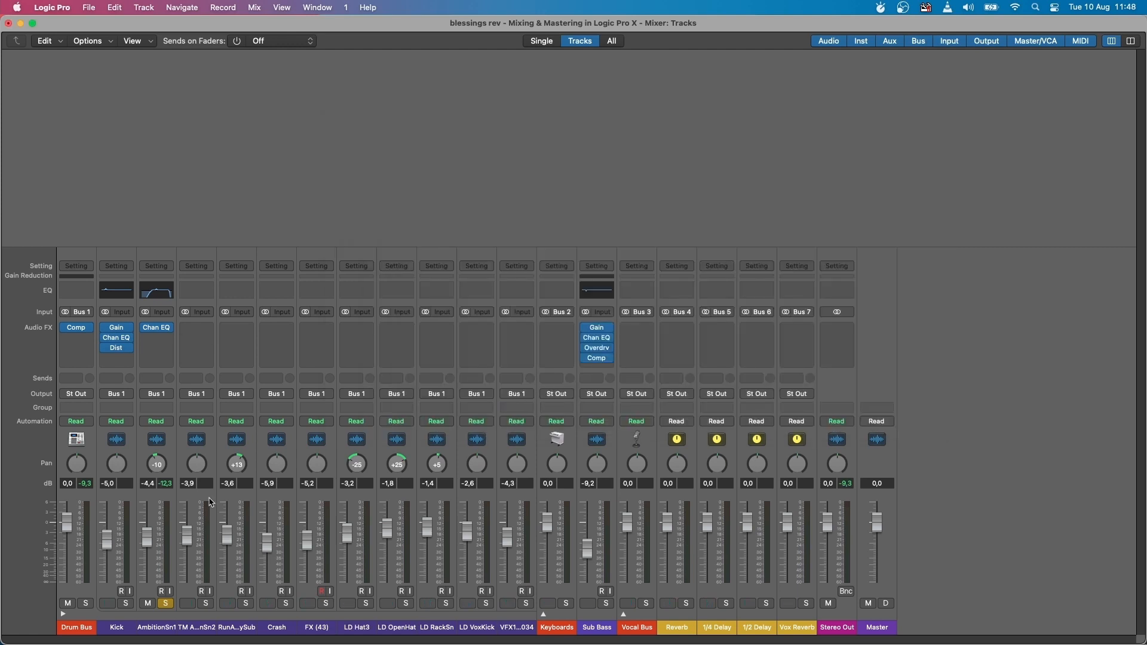
Solo TM AmbitionSn2 in place of AmbitionSn1 and add a stereo Channel EQ to its channel.
left_click(215, 607)
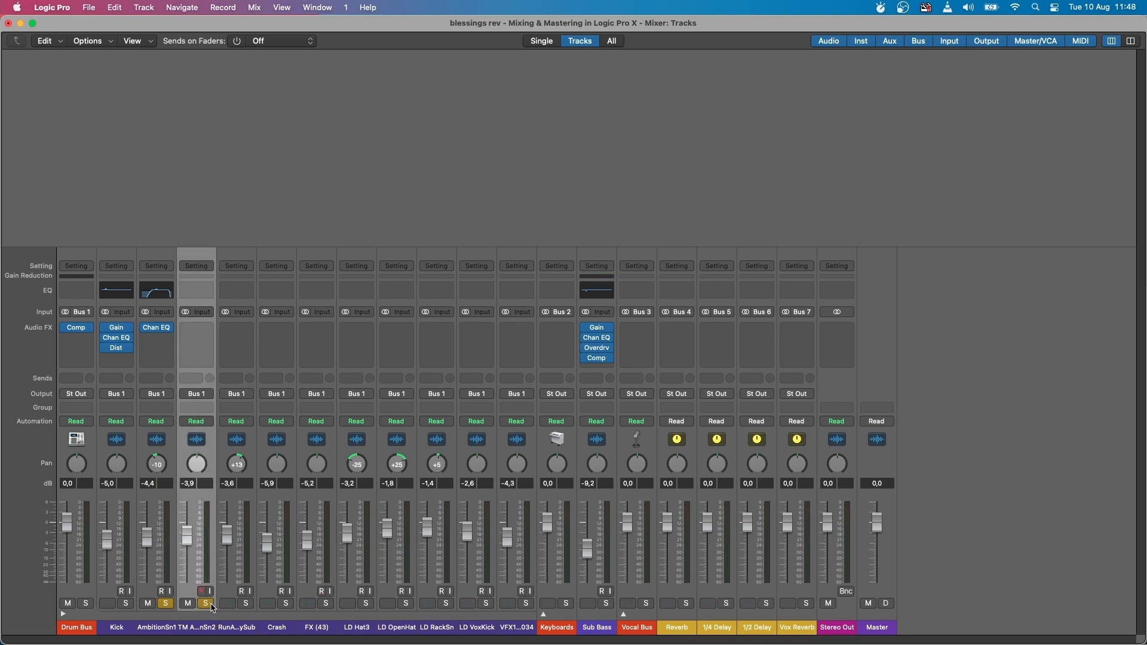
left_click(210, 333)
mouse_move(215, 360)
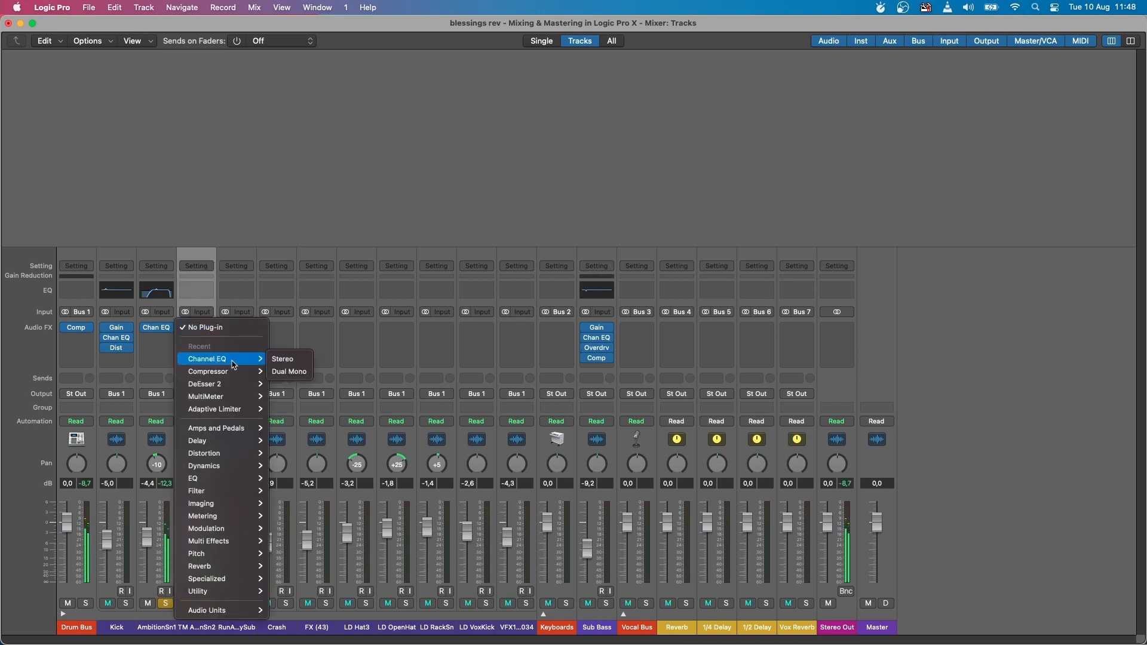
left_click(276, 361)
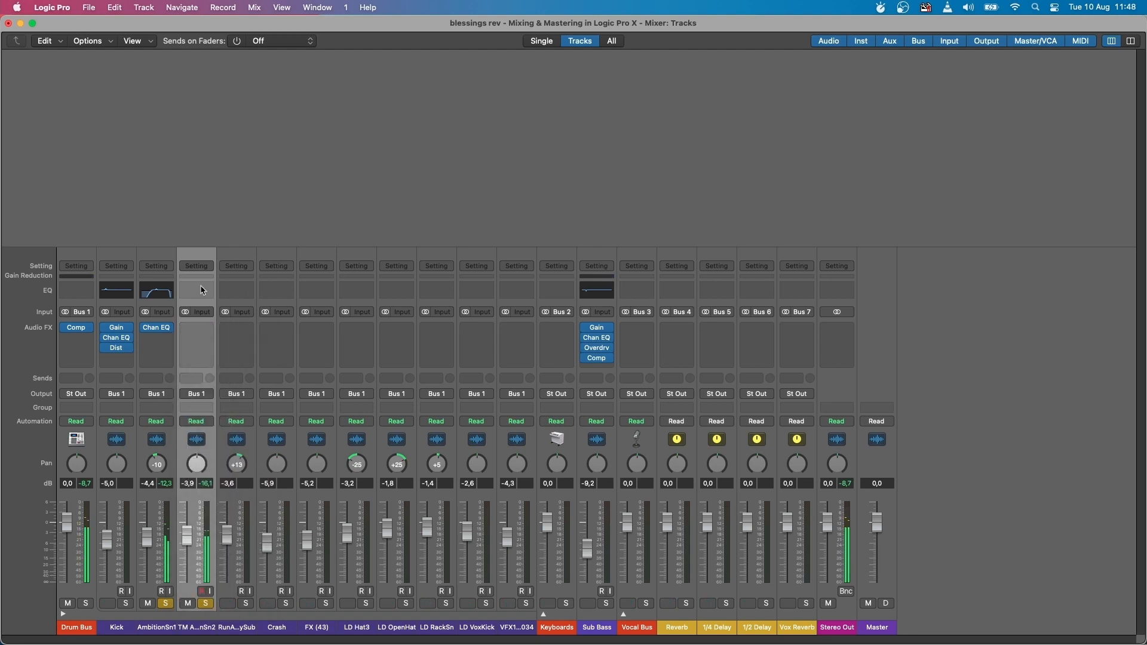
left_click(165, 604)
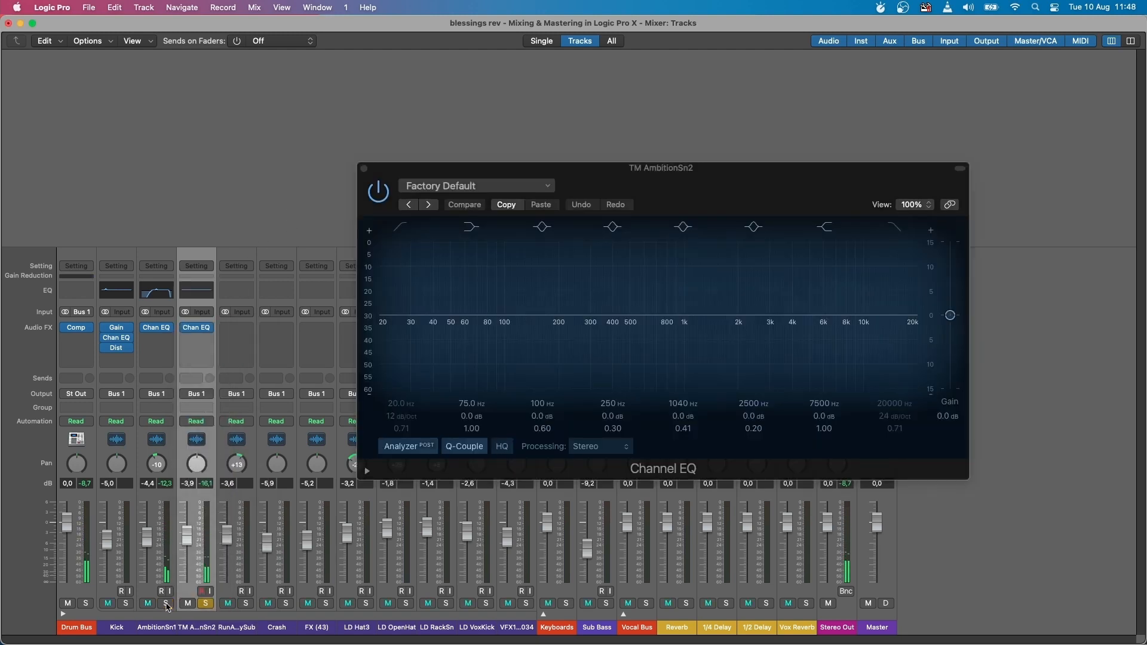
Enable the low-cut band on TM AmbitionSn2's Channel EQ and raise its cutoff to 282 Hz with a Q of 0.88 during playback.
left_click(402, 228)
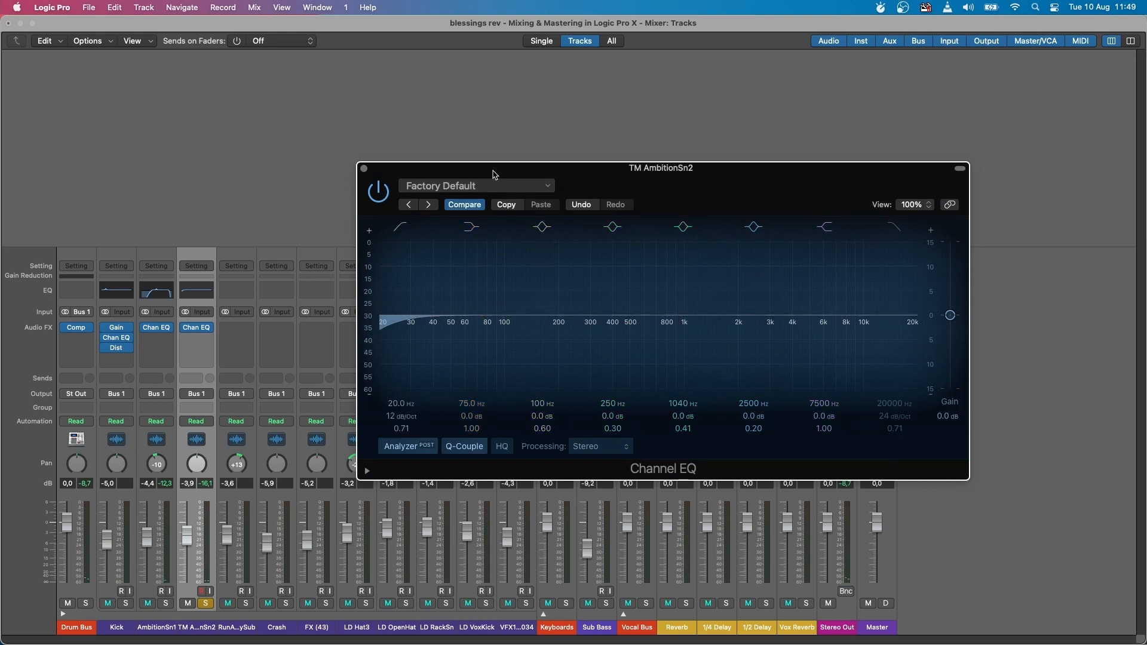
left_click_drag(494, 173, 497, 111)
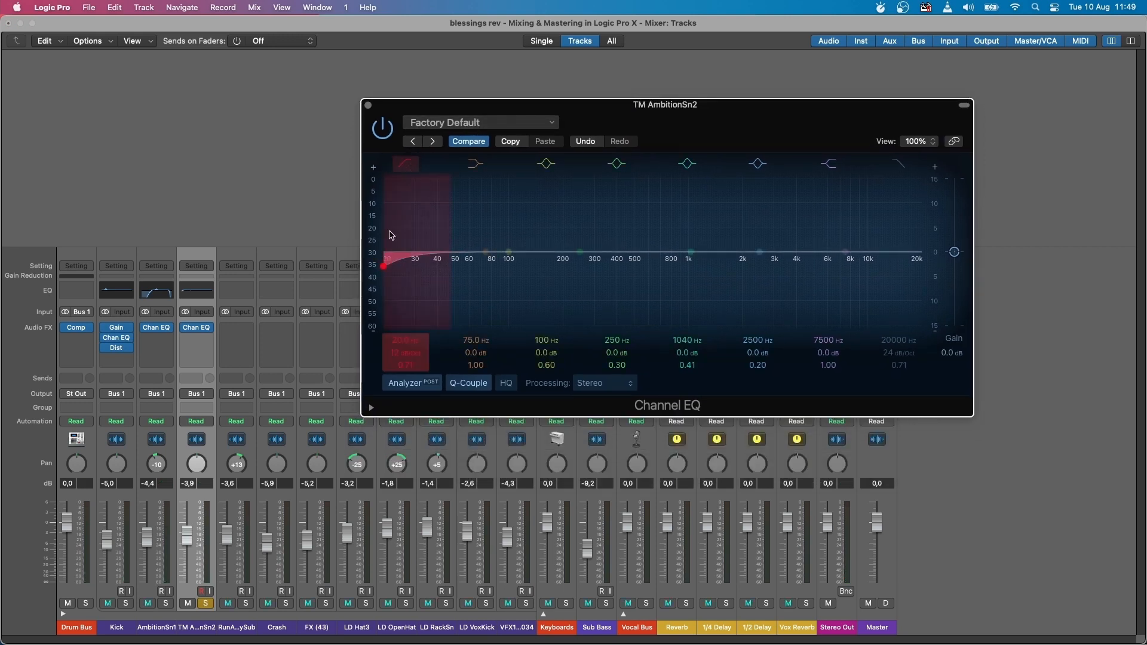
key("space")
left_click_drag(388, 272, 574, 264)
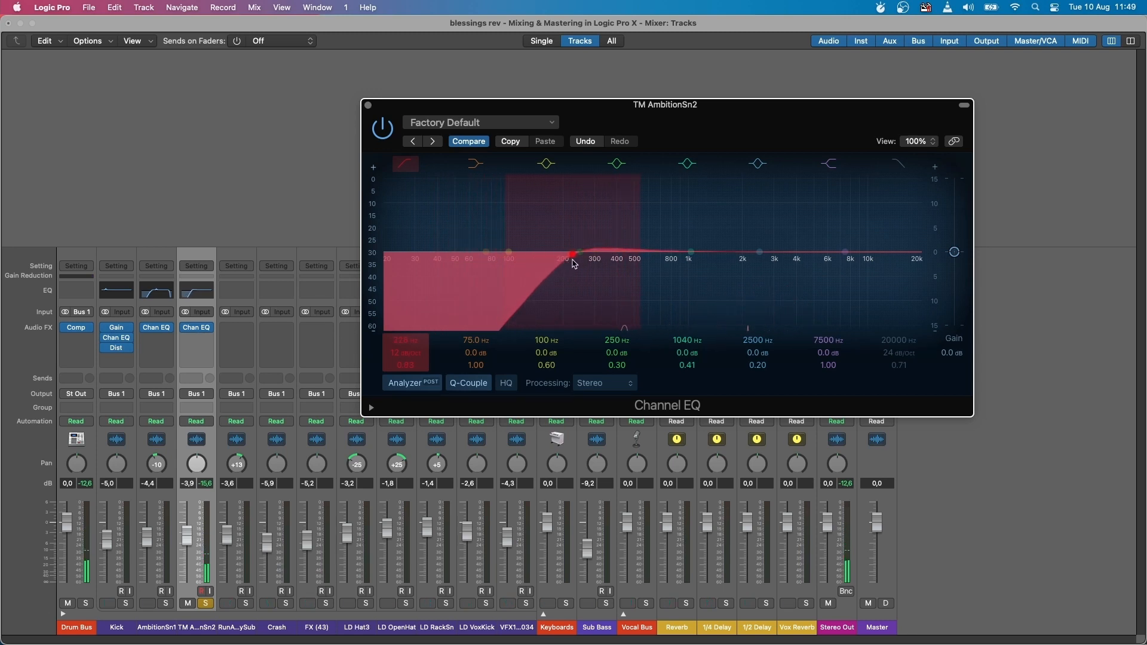
left_click_drag(572, 264, 590, 266)
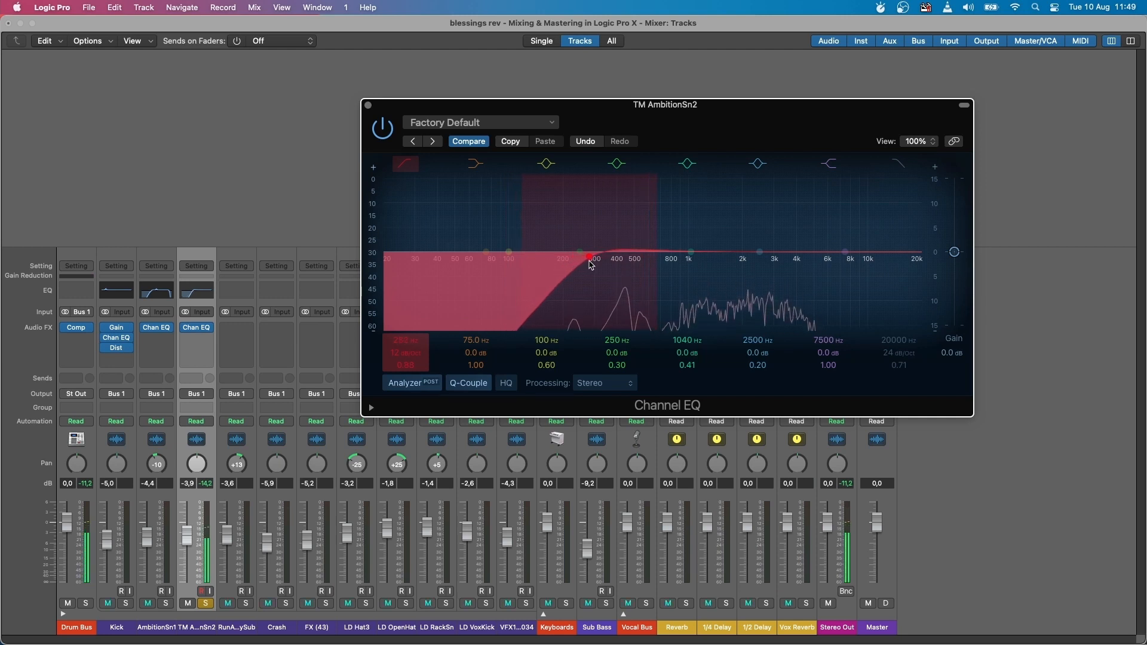
Sweep TM AmbitionSn2's 1040 Hz peak band between 3280 and 880 Hz, then settle it at 915 Hz, +0.2 dB, with a Q of 2.50.
left_click_drag(690, 253, 772, 236)
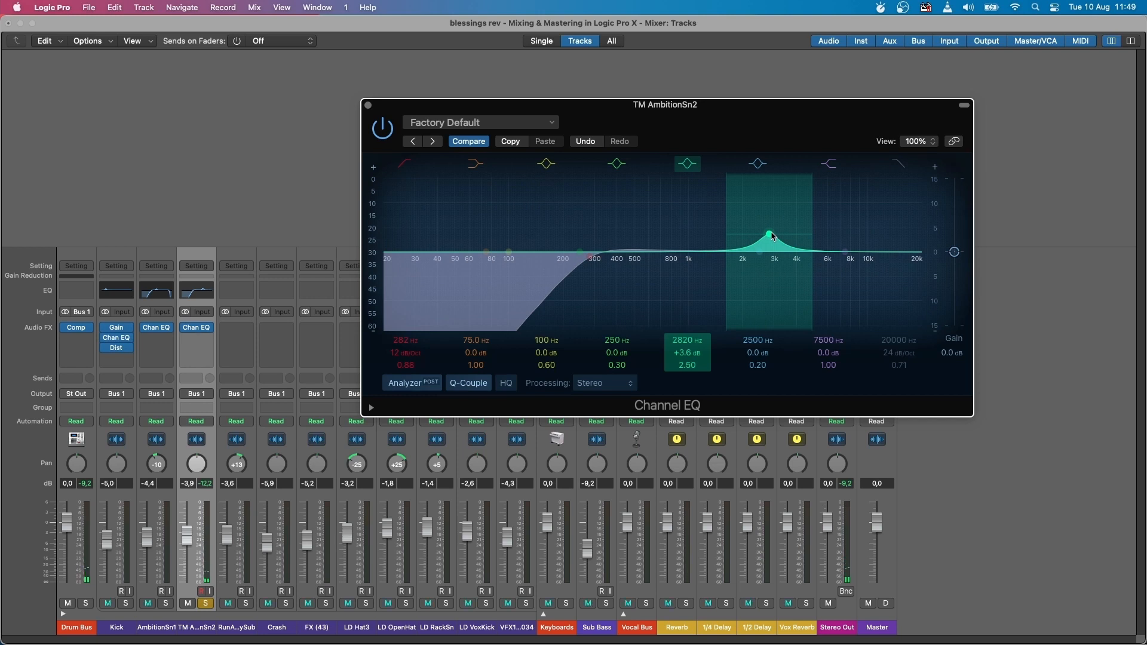
left_click_drag(771, 236, 784, 245)
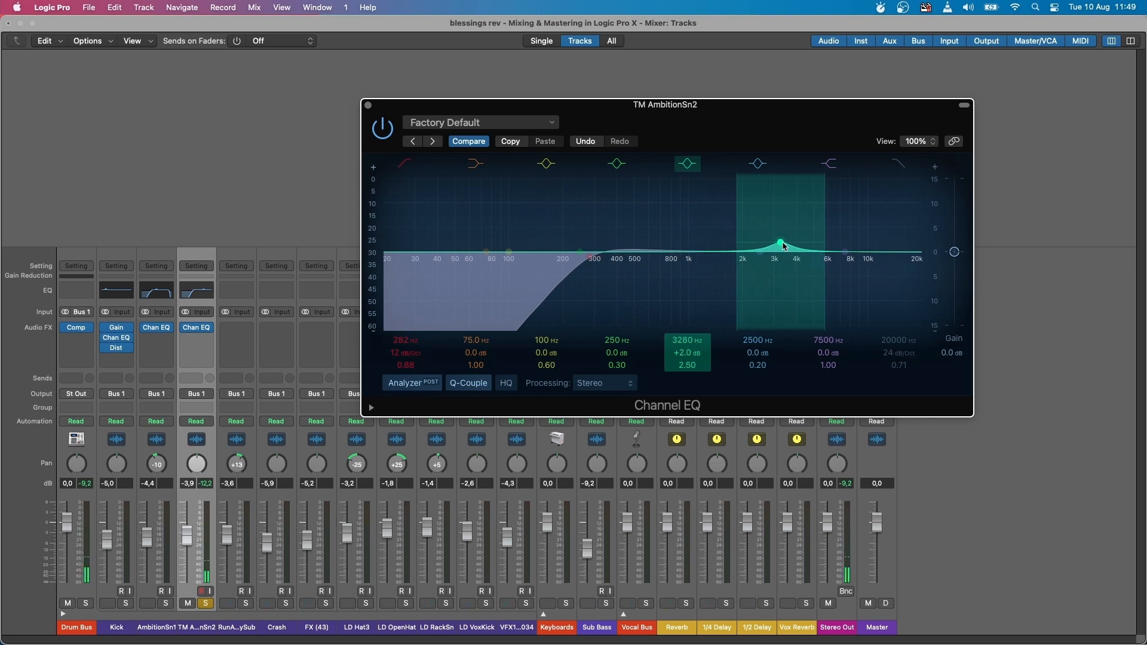
left_click_drag(784, 245, 693, 242)
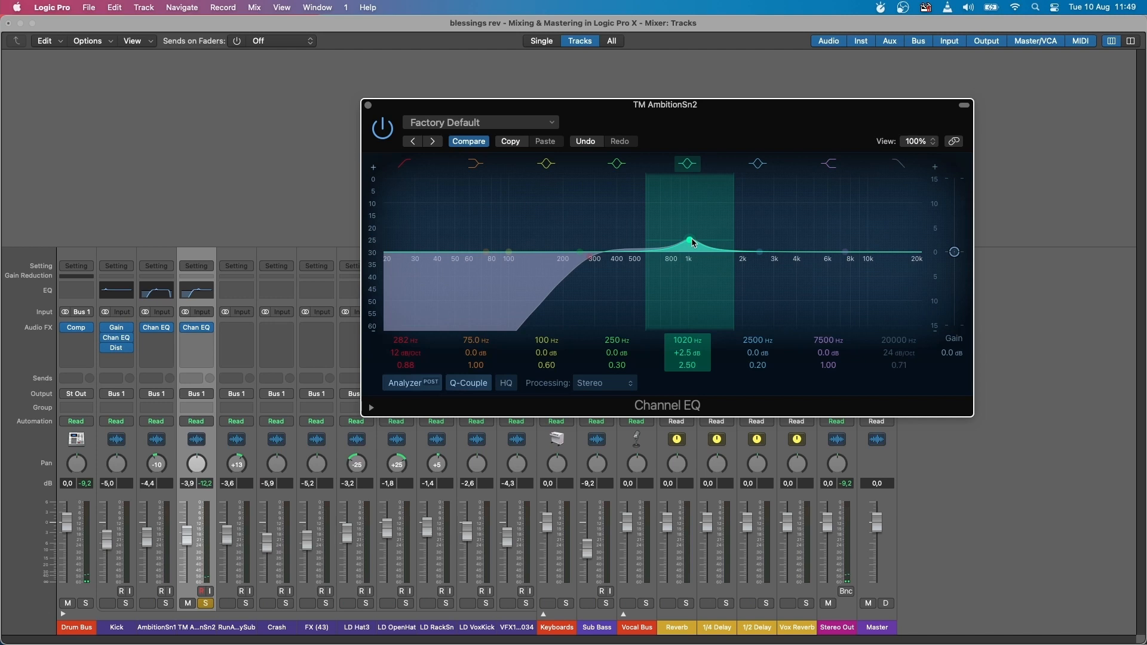
left_click_drag(692, 242, 682, 243)
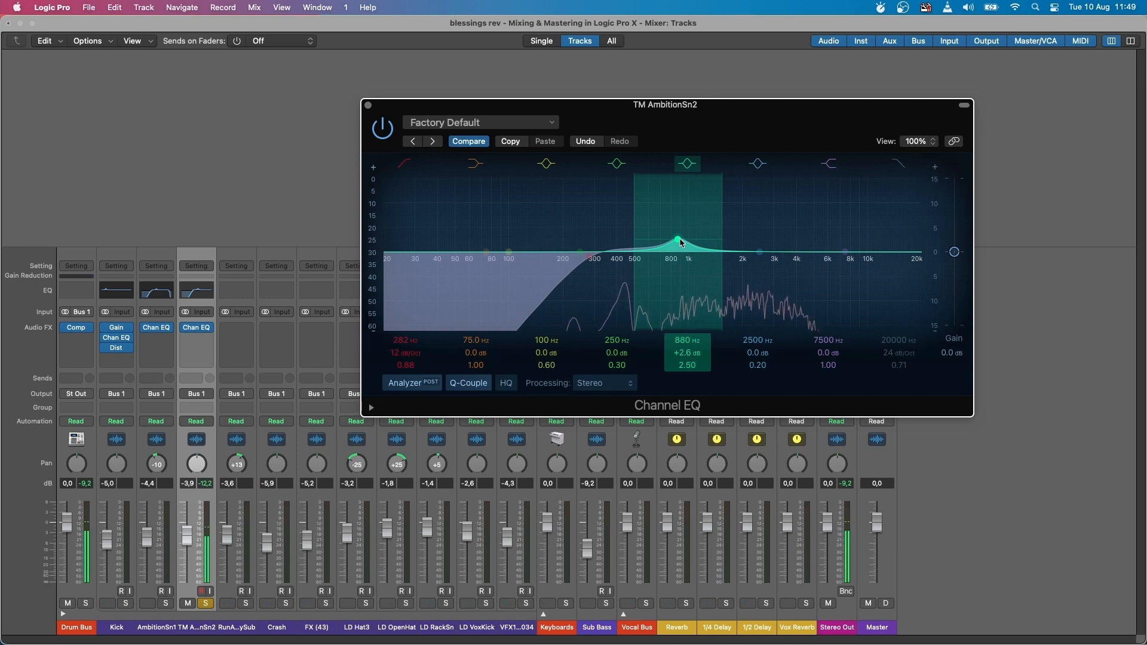
left_click_drag(681, 241, 685, 256)
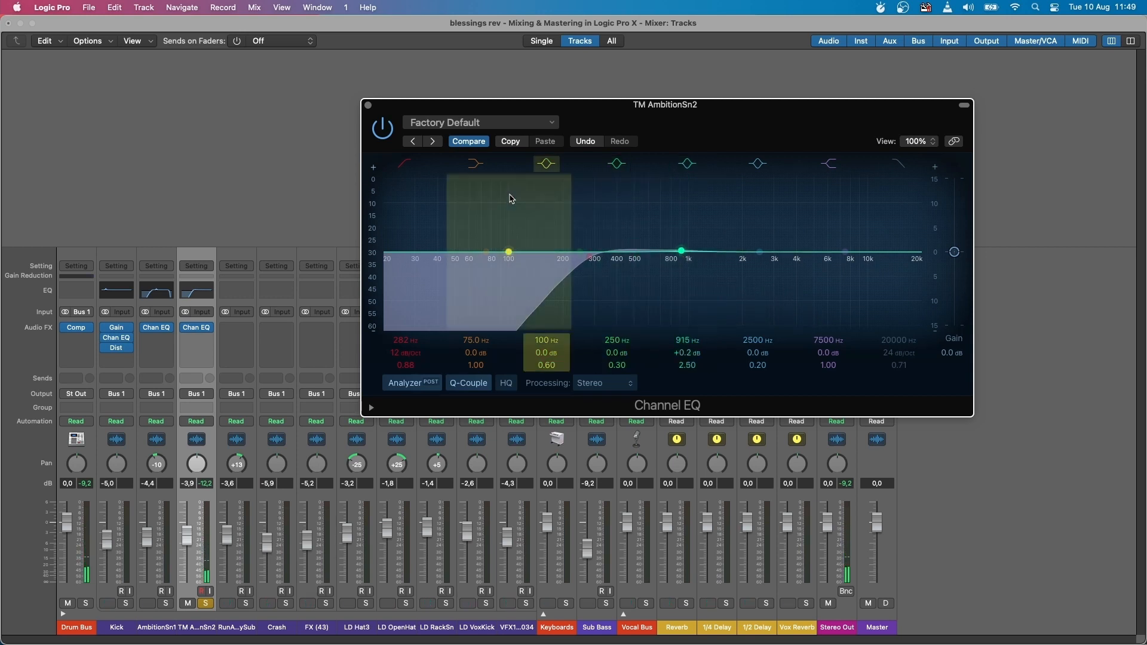
Move the Channel EQ window off the channel strips, close it, and lower TM AmbitionSn2's fader to -5.3 dB.
left_click_drag(504, 112, 473, 112)
key("space")
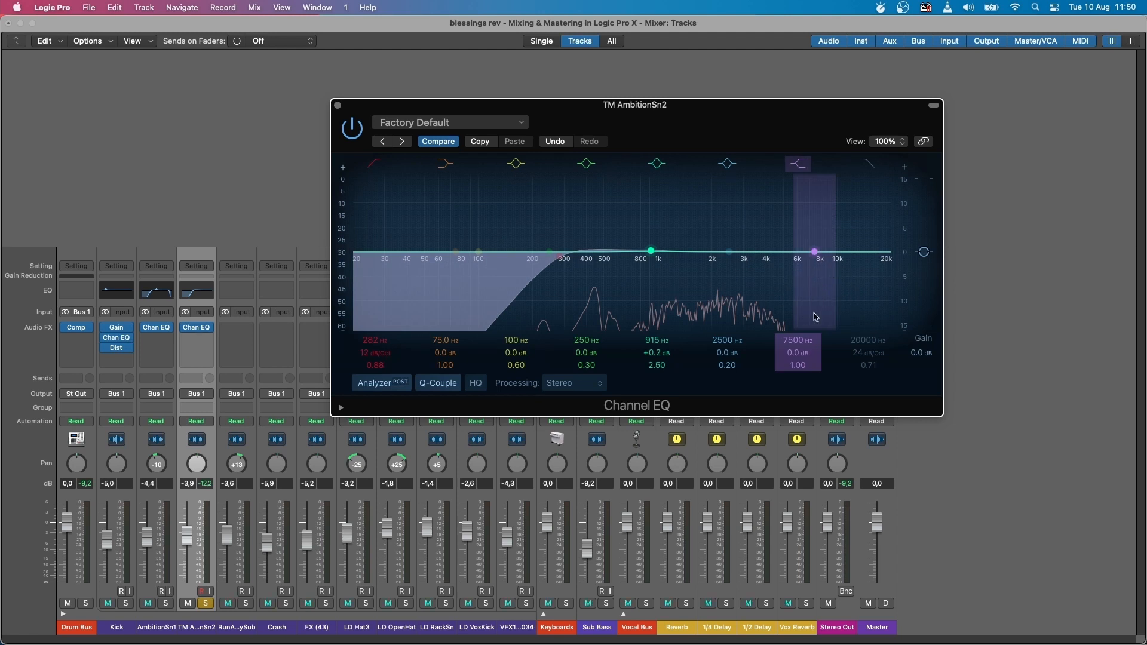
left_click_drag(435, 113, 382, 111)
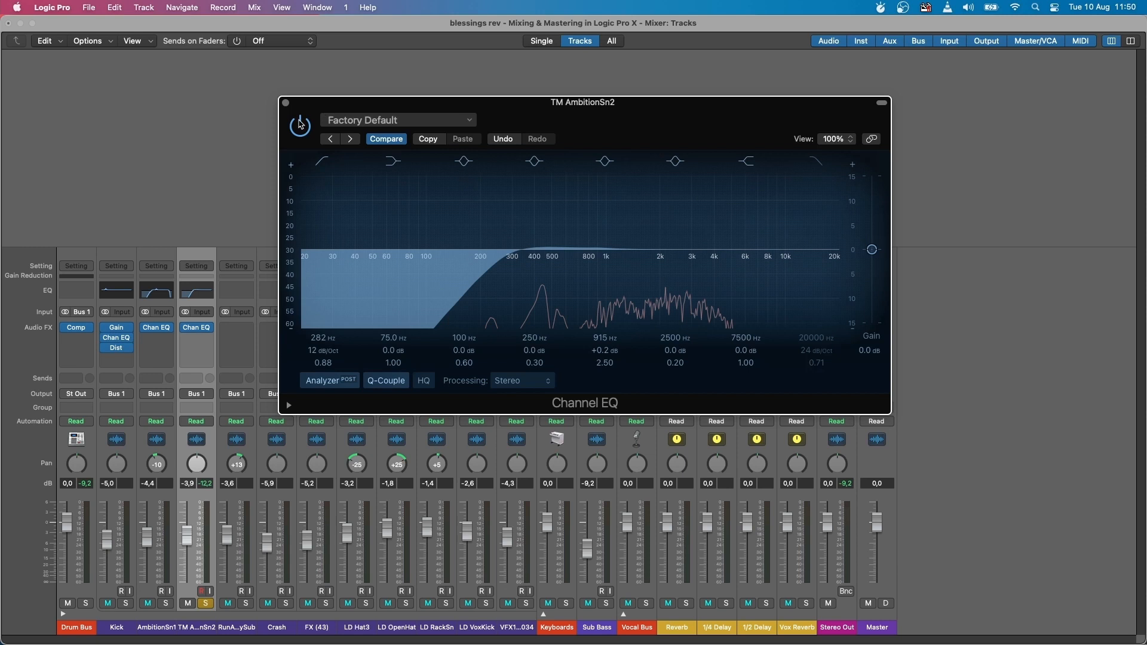
left_click(286, 103)
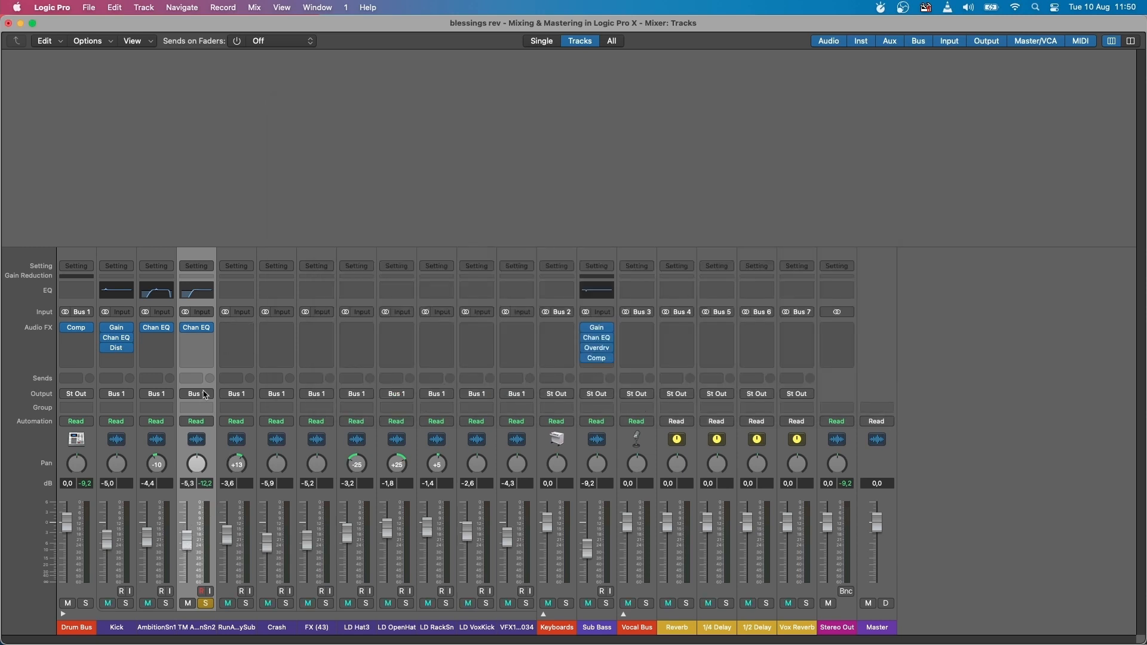
Add a Distortion plug-in below the Channel EQ on TM AmbitionSn2 and move its window aside.
left_click(196, 338)
mouse_move(212, 466)
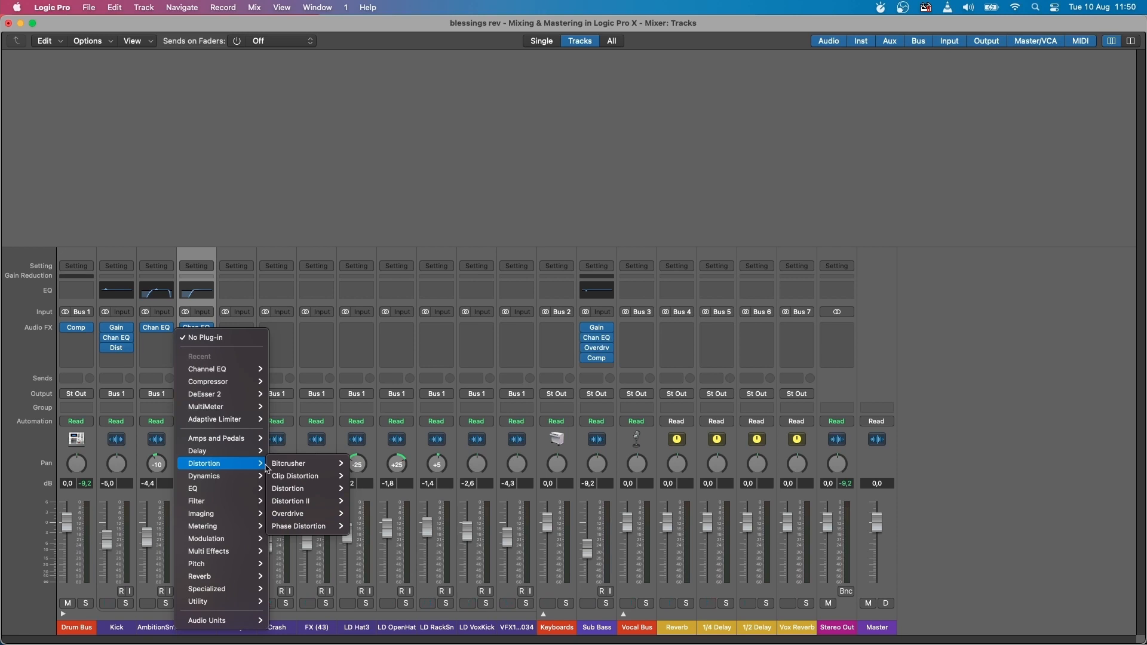
mouse_move(299, 494)
left_click(364, 488)
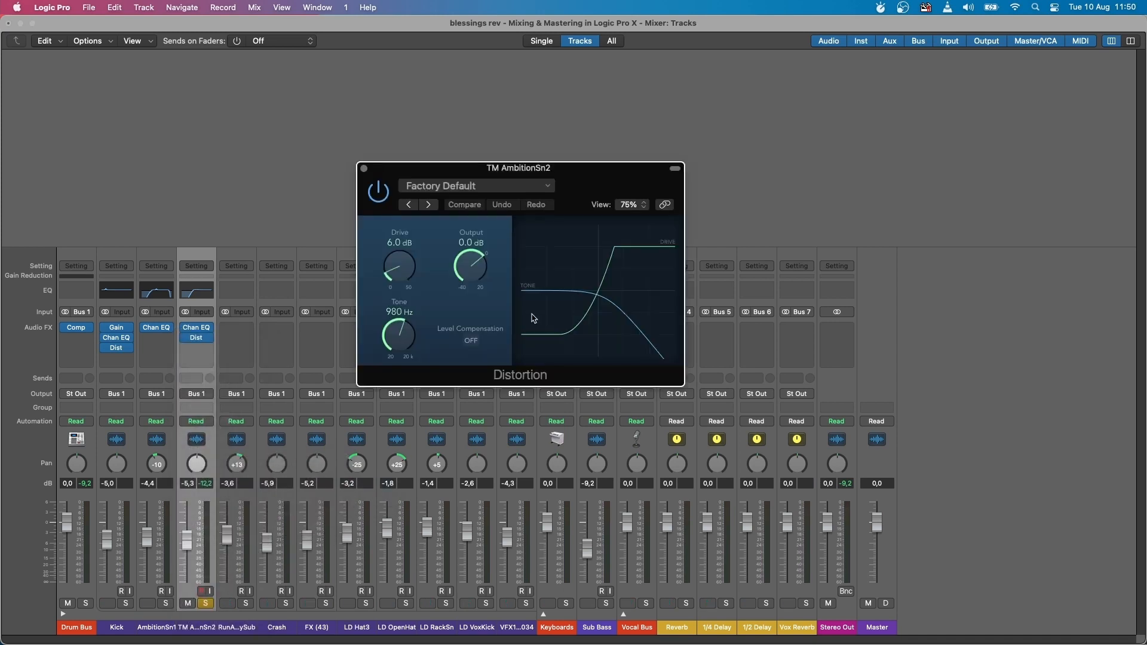
left_click_drag(549, 174, 638, 168)
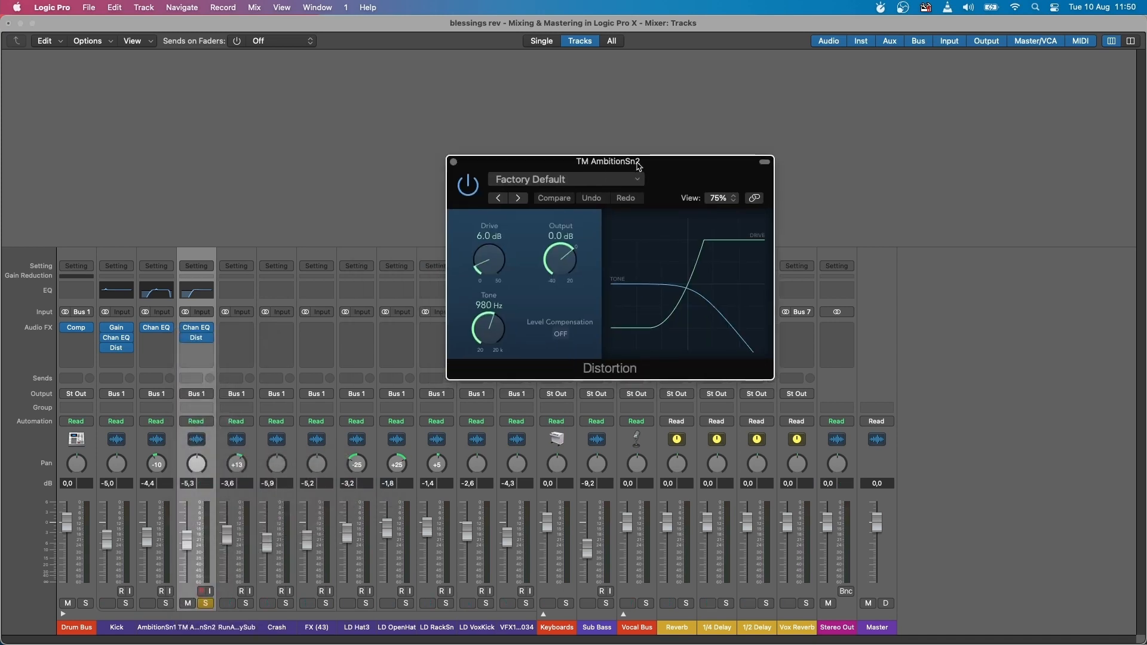
Set TM AmbitionSn2's Distortion tone to 20000 Hz and its drive to 1.0 dB while auditioning the track.
key("space")
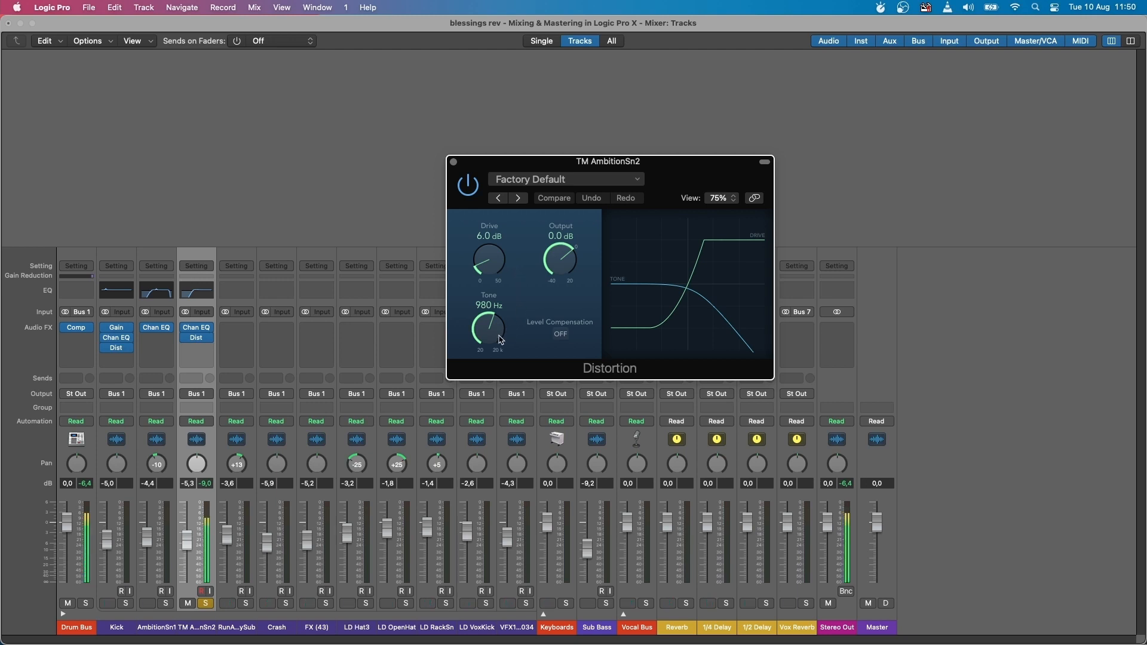
left_click_drag(500, 339, 500, 234)
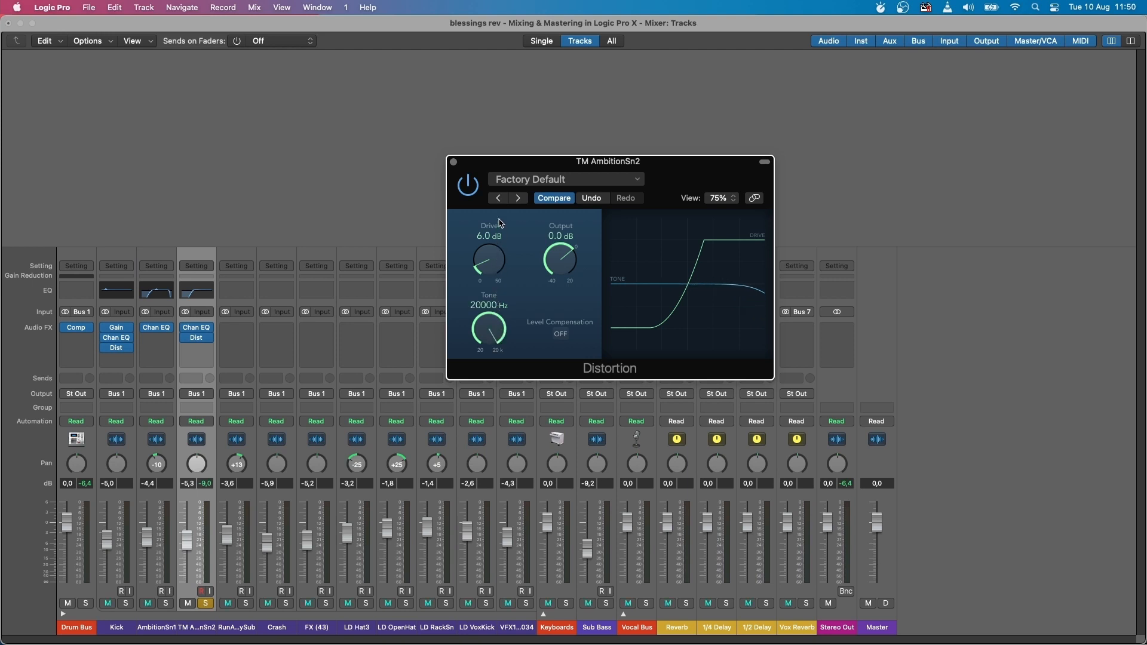
left_click_drag(618, 162, 759, 122)
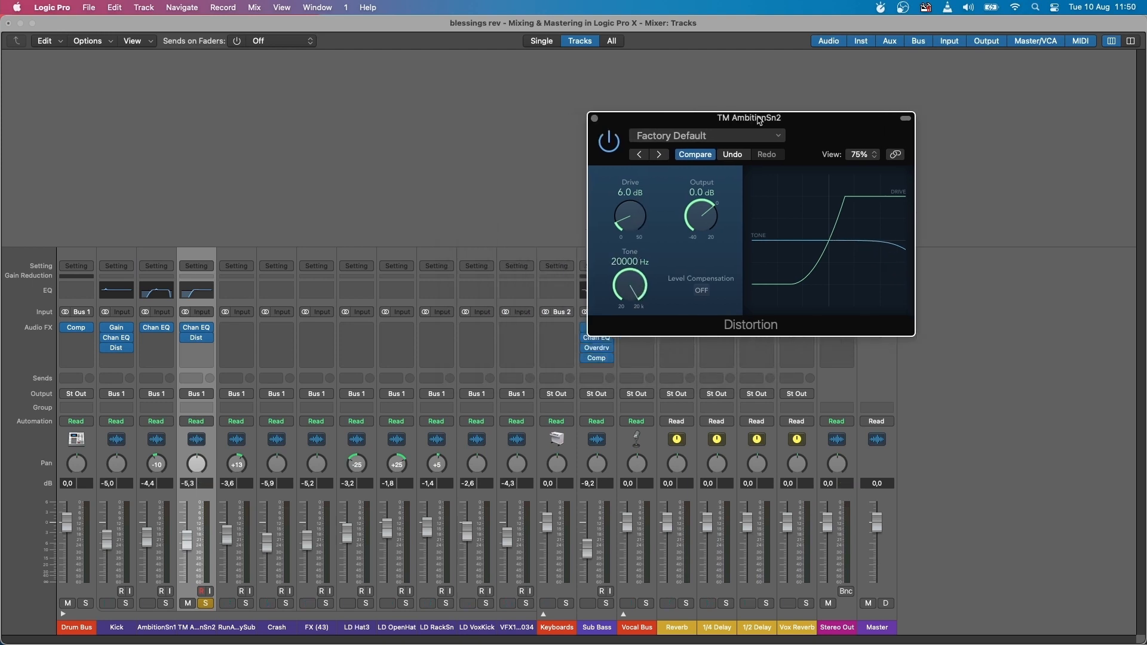
key("space")
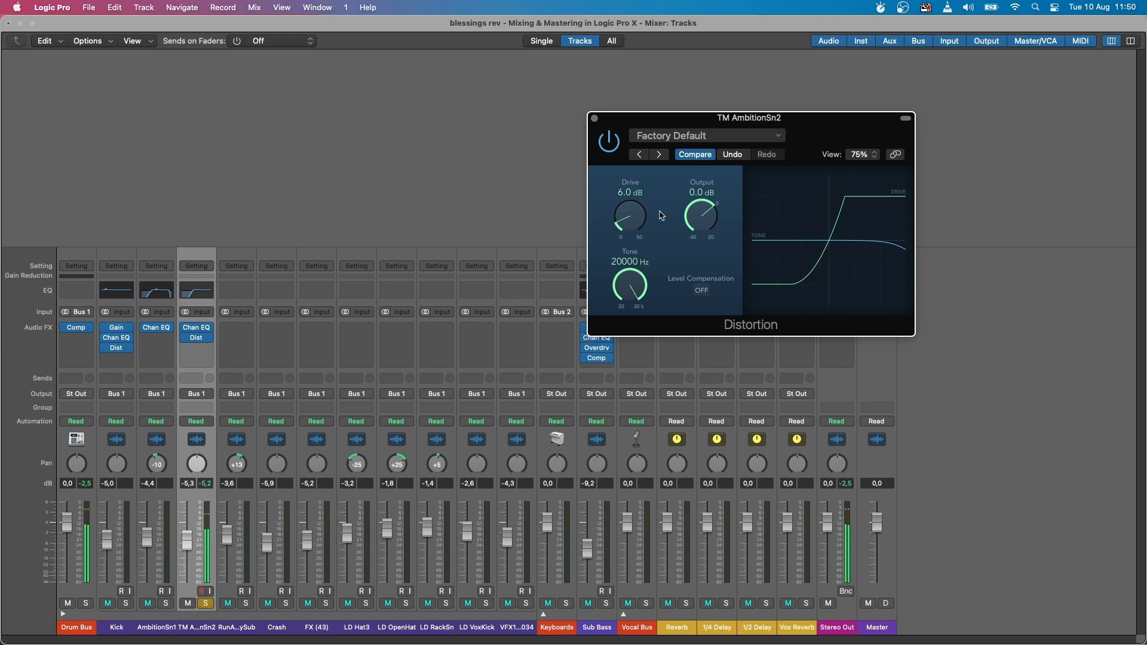
left_click_drag(621, 219, 624, 237)
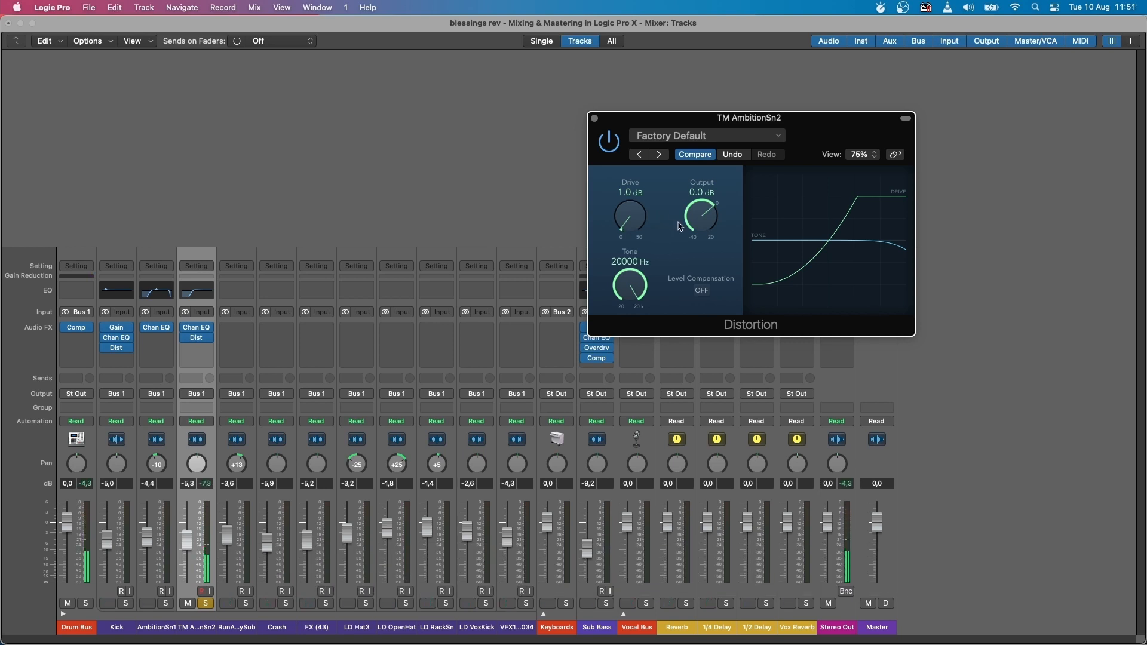
Sweep TM AmbitionSn2's Distortion tone between 2900 and 20000 Hz, settle it at 7000 Hz, and close the plug-in window.
left_click_drag(637, 276, 636, 325)
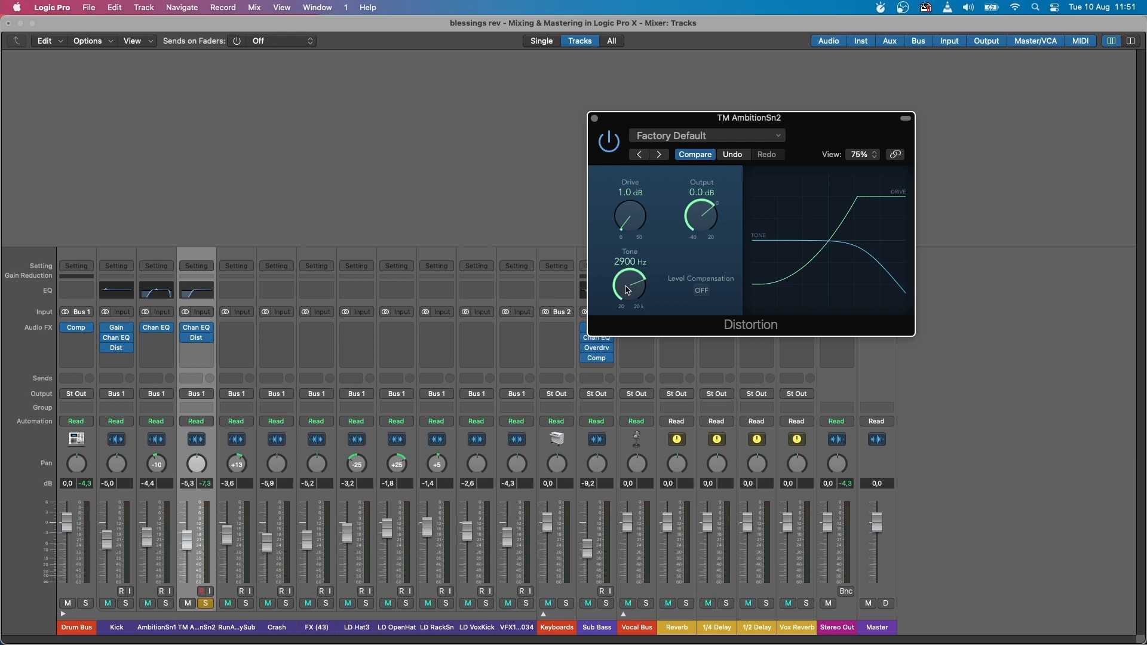
left_click_drag(627, 290, 626, 266)
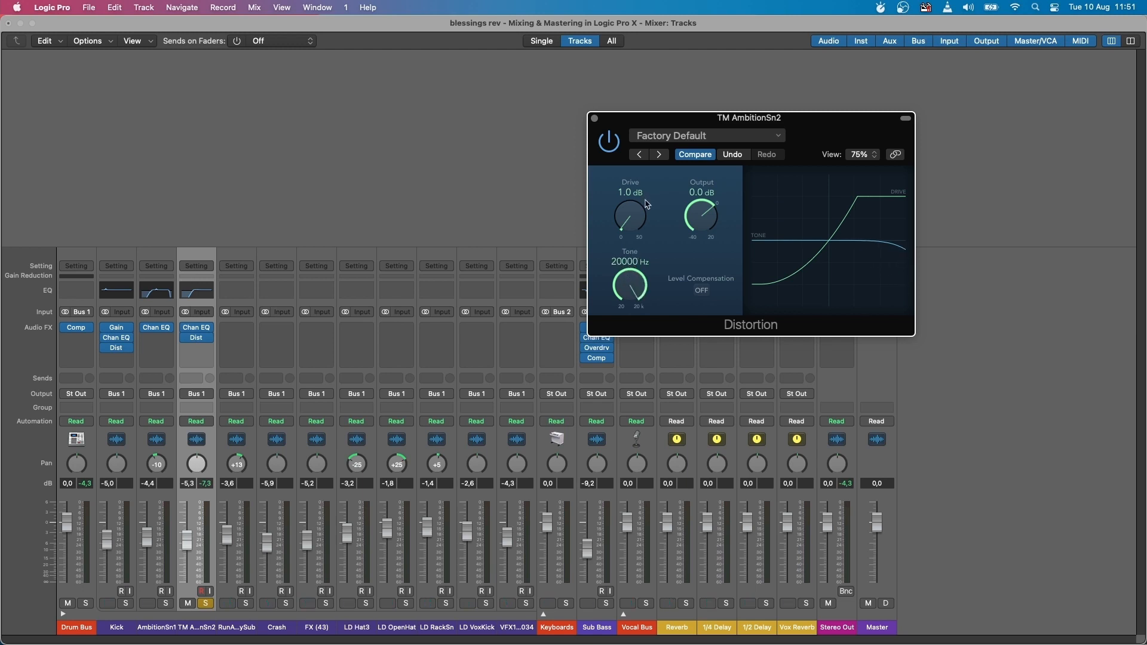
left_click_drag(628, 290, 623, 316)
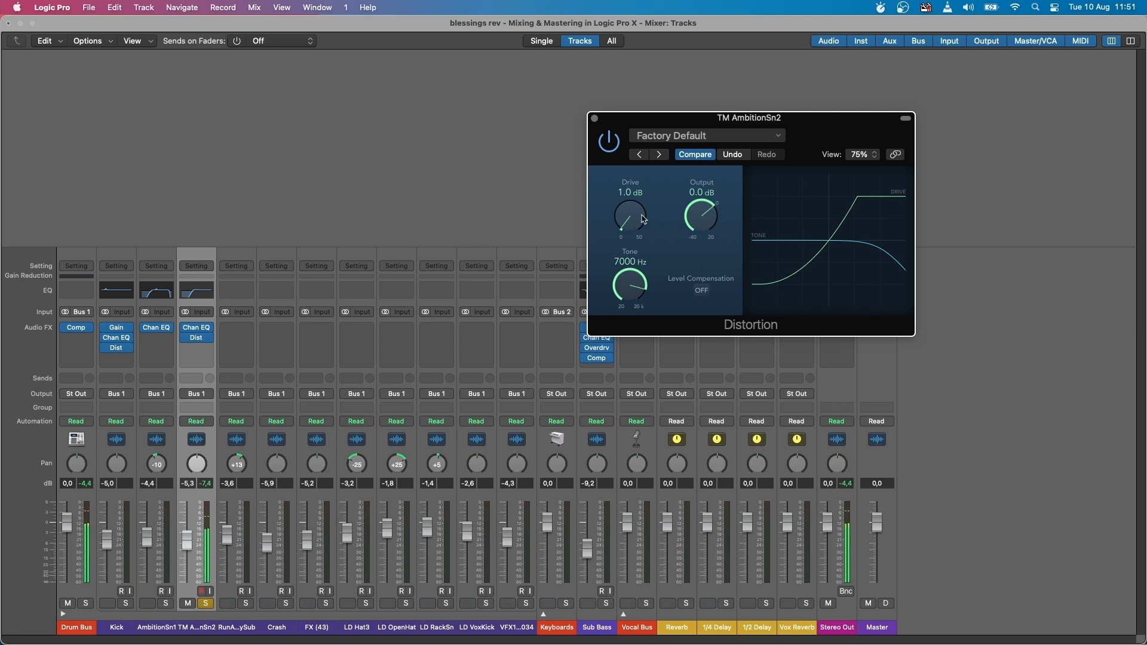
left_click(593, 119)
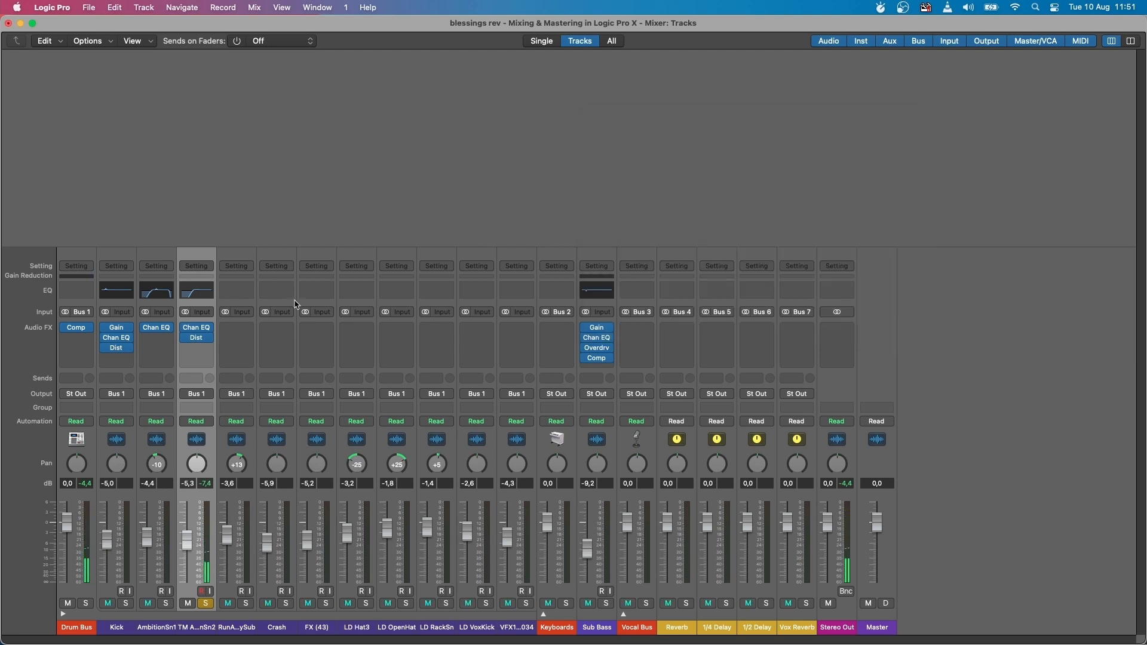
Solo AmbitionSn1 and RunAwaySub alongside TM AmbitionSn2 and start playback.
left_click(239, 333)
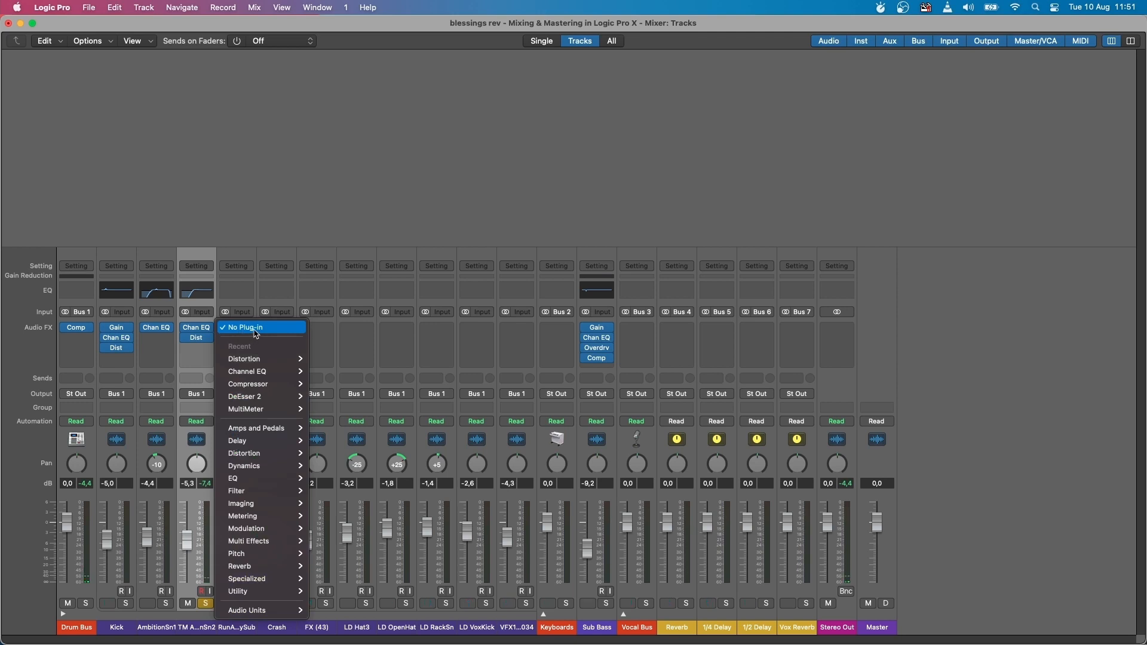
left_click(261, 219)
left_click(246, 604)
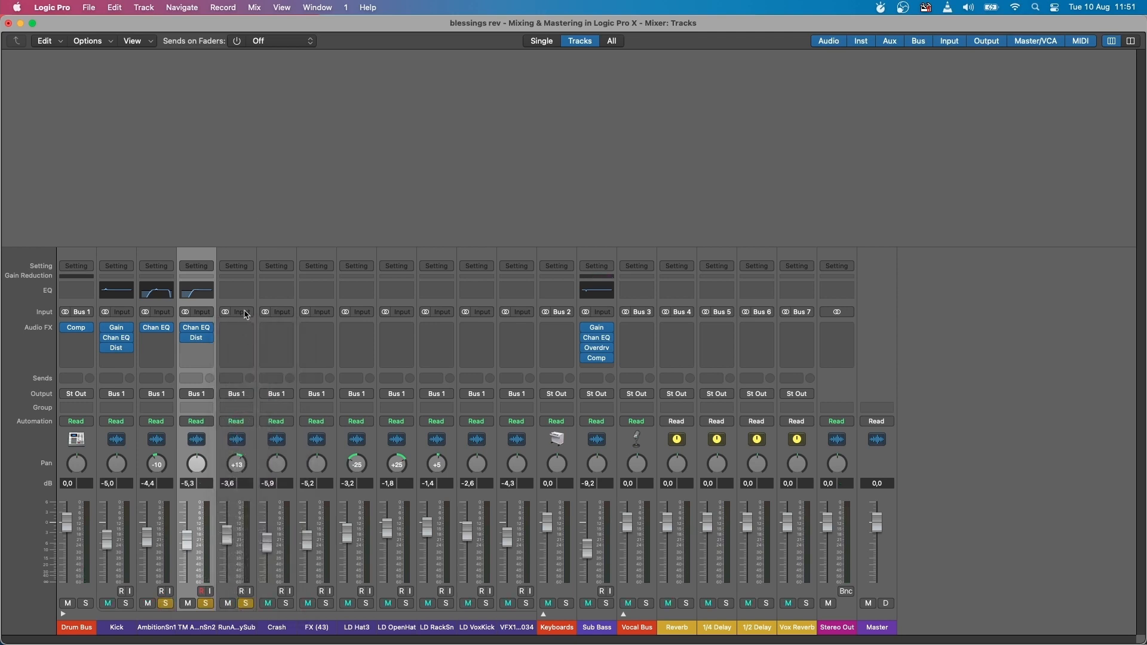
key("space")
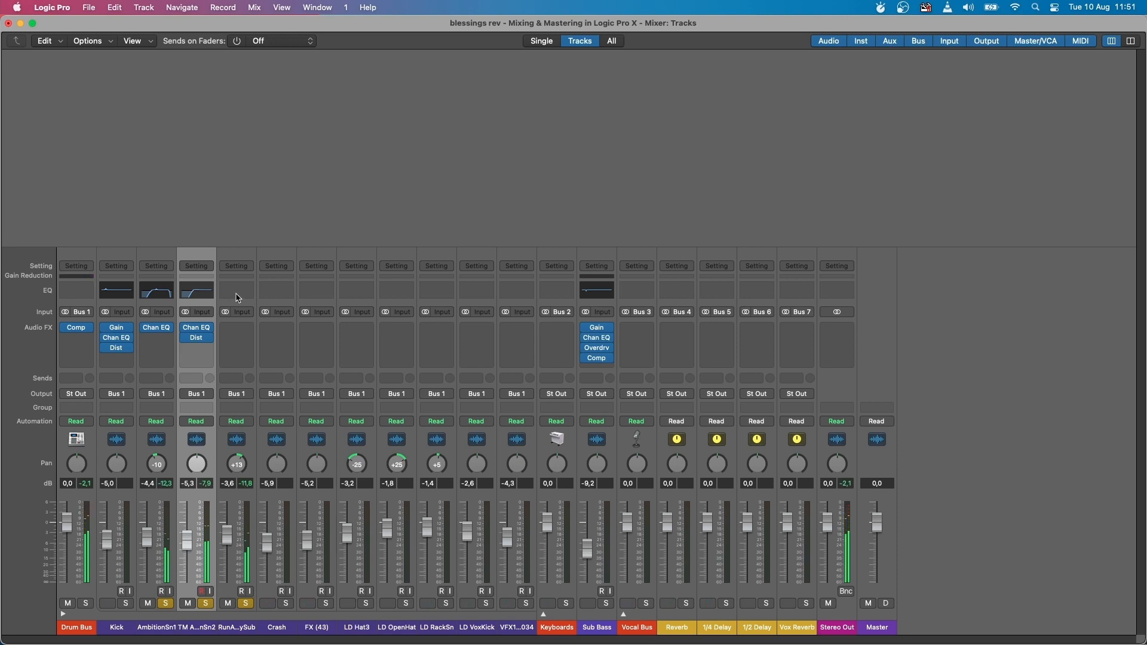
Add a Channel EQ to RunAwaySub with a 12 dB/oct low cut at 216 Hz, Q 0.83, and a 24 dB/oct high cut at 3380 Hz.
left_click(236, 291)
left_click(399, 226)
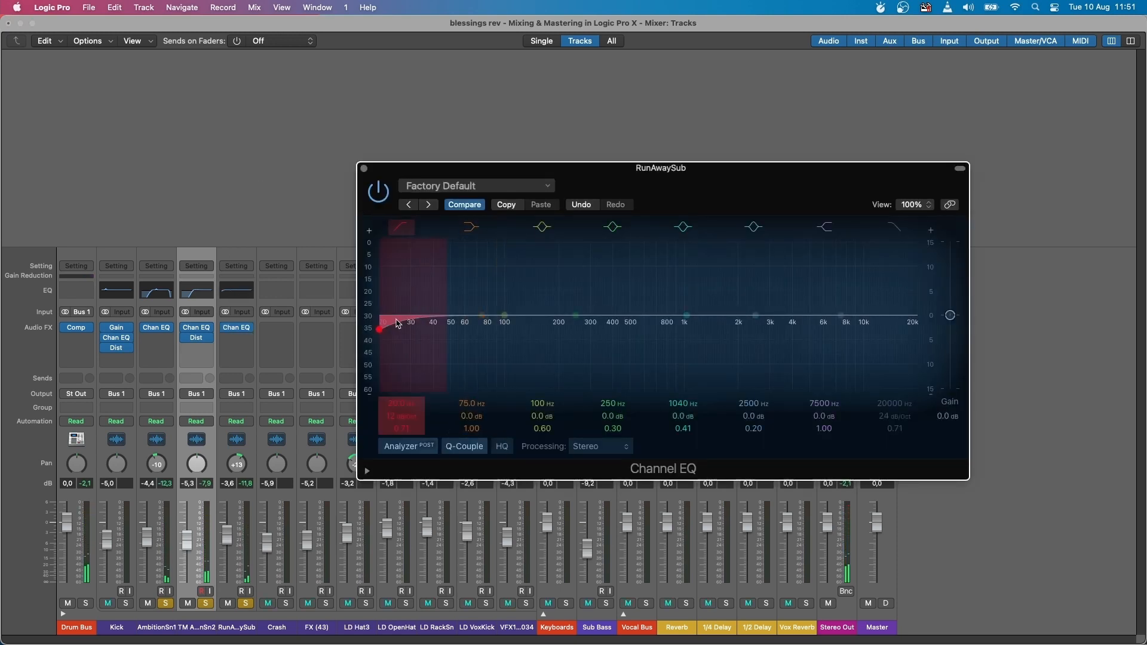
left_click_drag(382, 328, 565, 322)
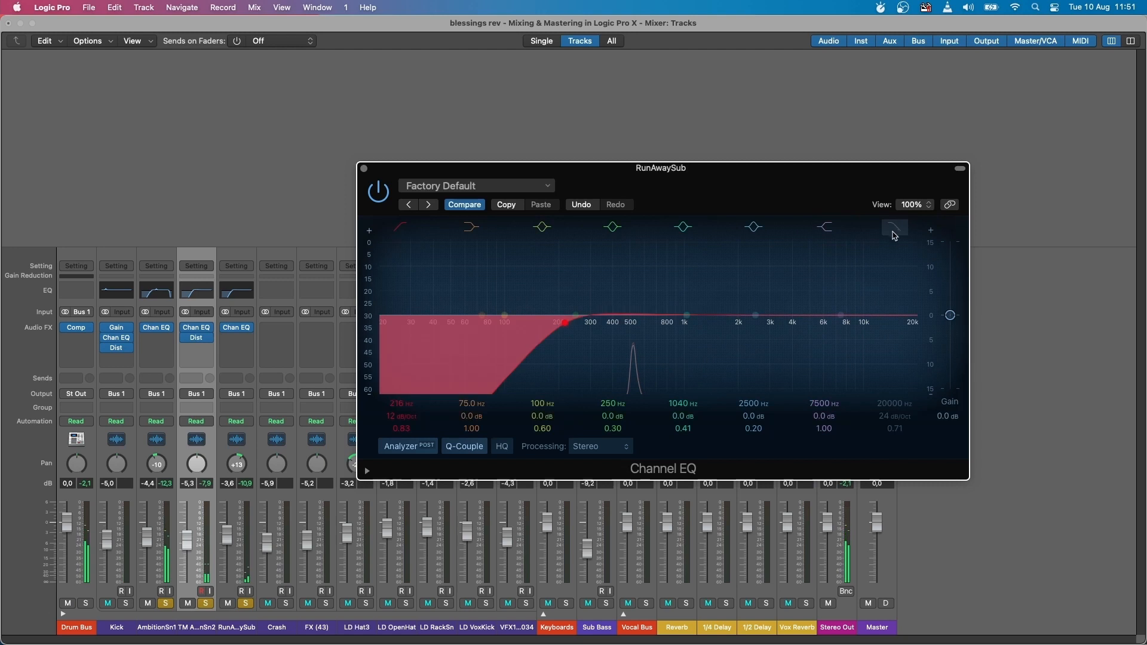
left_click(894, 233)
left_click_drag(918, 332, 778, 332)
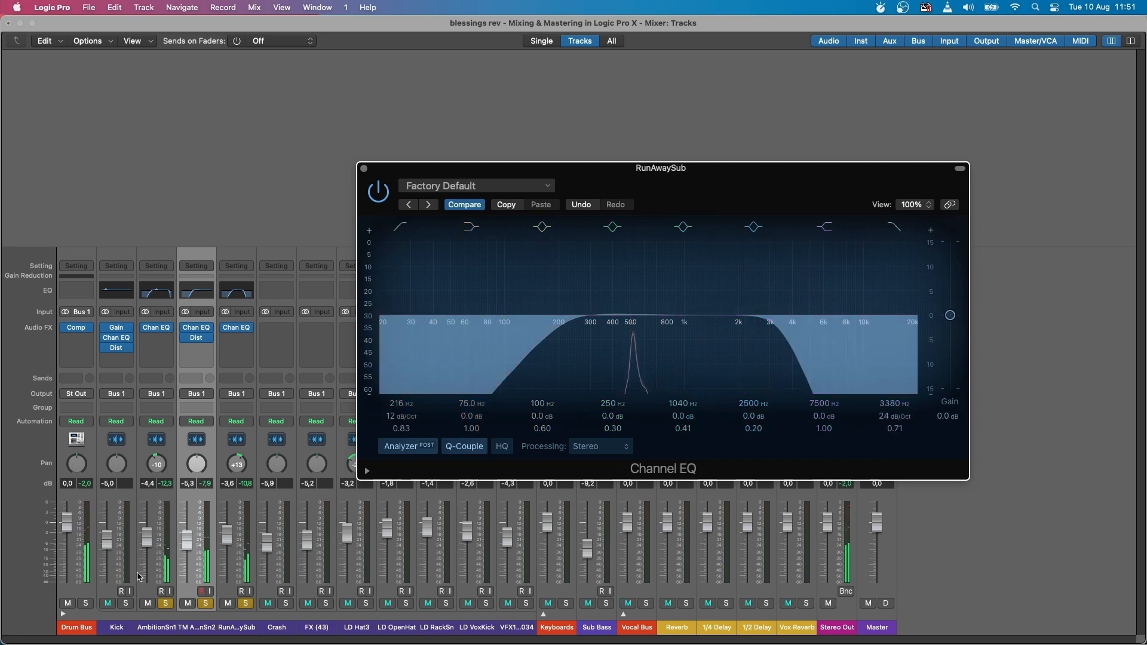
Solo the Kick as well, move the EQ window off the channel strips, and set RunAwaySub's high cut to 2960 Hz with a Q of 0.67.
left_click(126, 603)
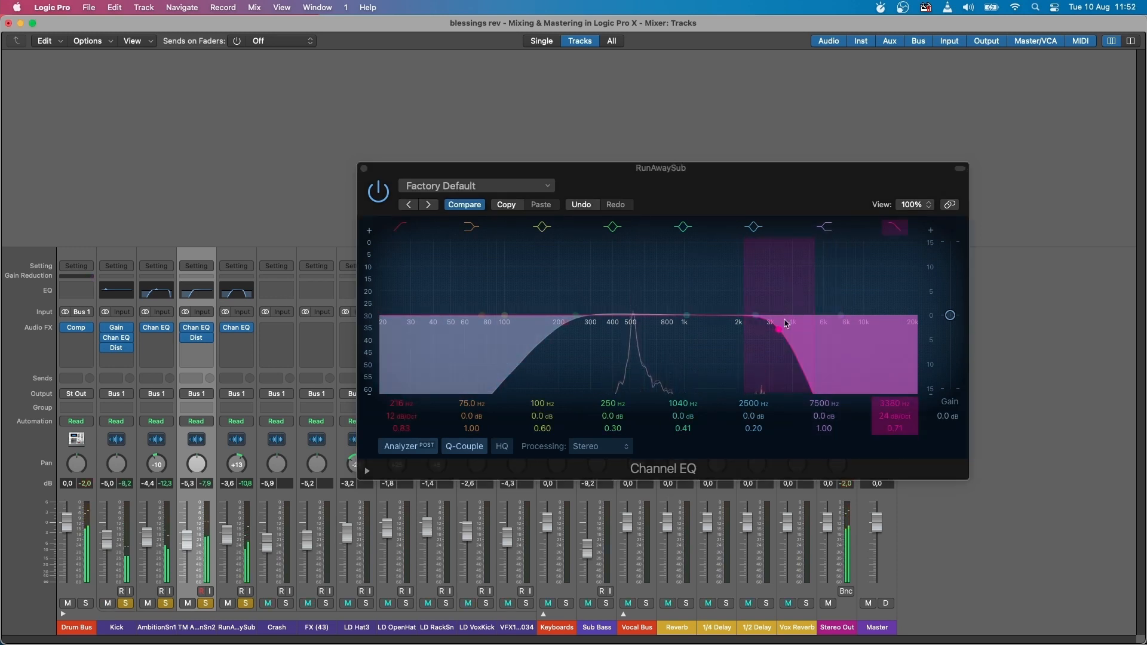
left_click_drag(748, 168, 845, 79)
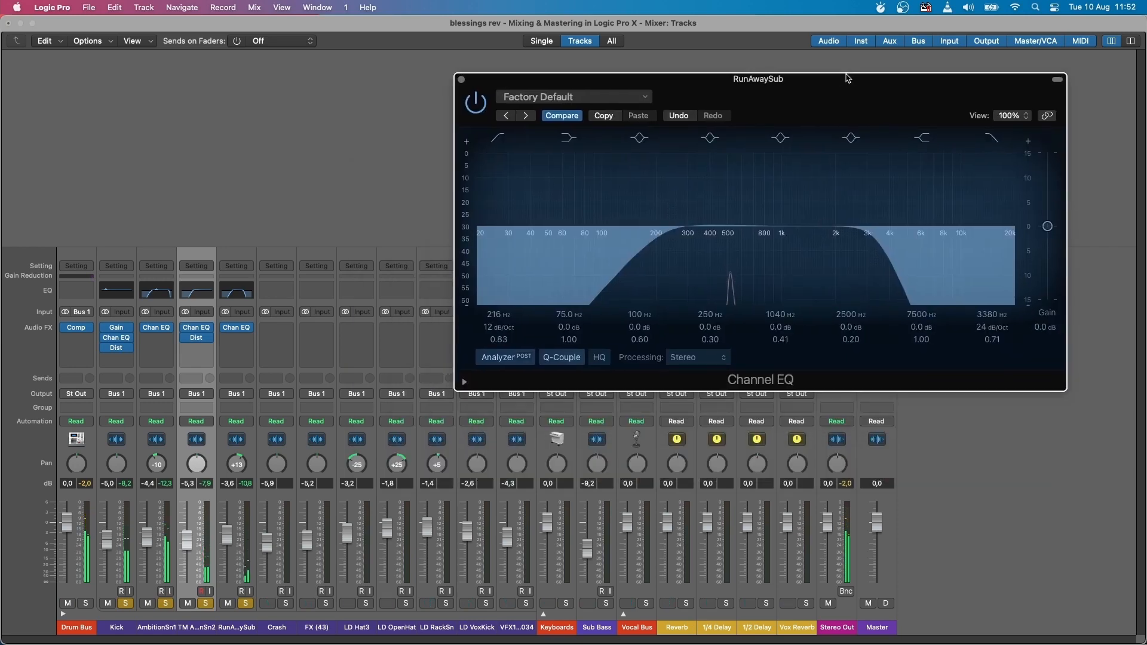
mouse_move(890, 237)
left_mouse_down()
mouse_move(882, 258)
mouse_move(879, 246)
left_mouse_up()
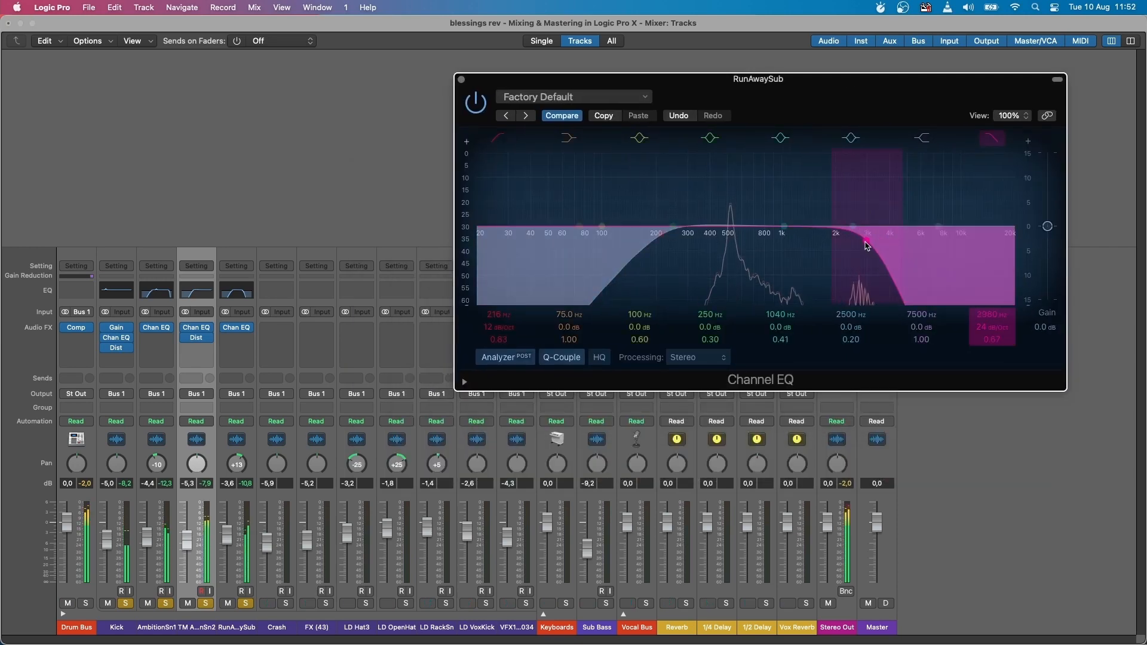
left_click(251, 542)
Solo the remaining drum tracks from Crash through the last VFX track, then close RunAwaySub's Channel EQ.
left_click(289, 604)
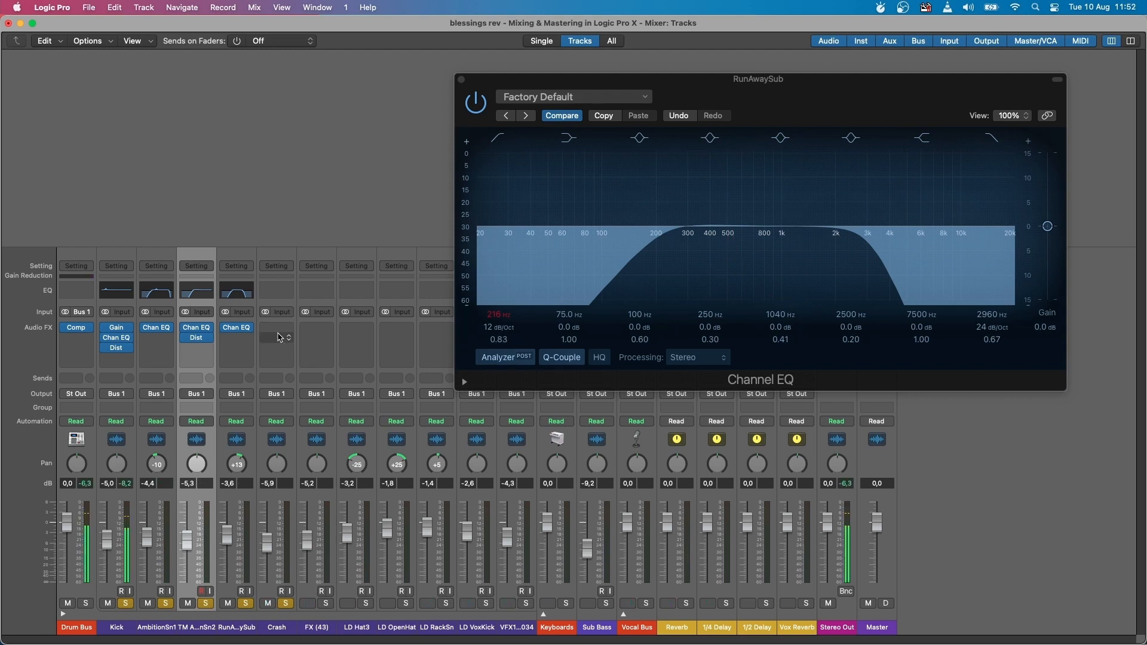
left_click(325, 603)
left_click(366, 603)
left_click(406, 603)
left_click(446, 603)
left_click(486, 603)
left_click(525, 603)
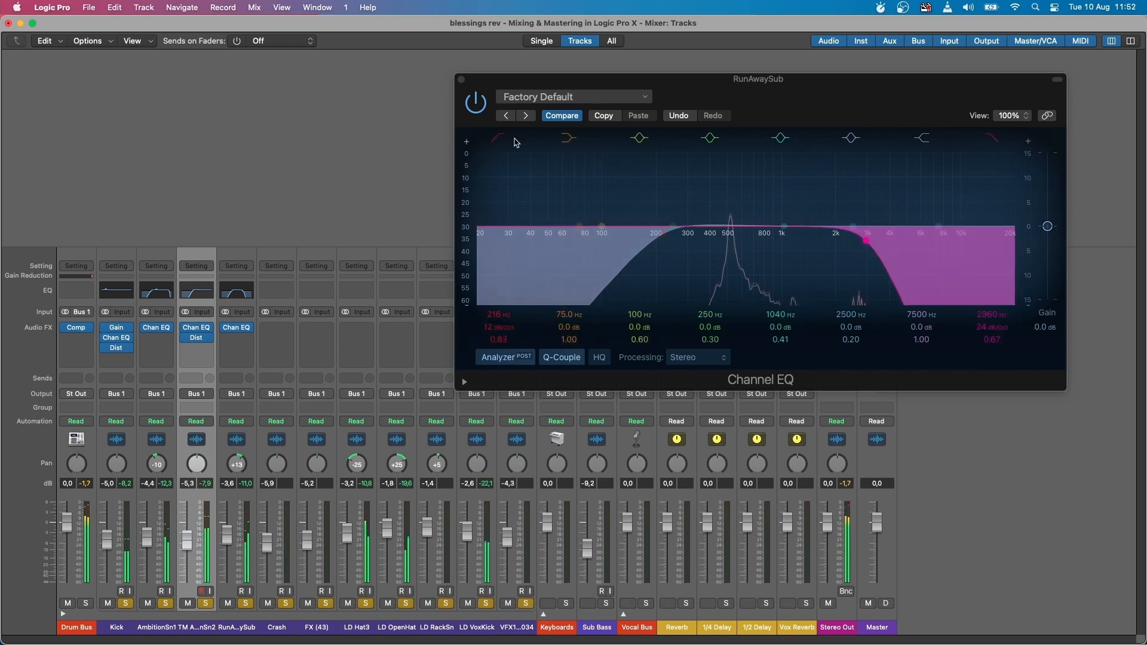
left_click(461, 79)
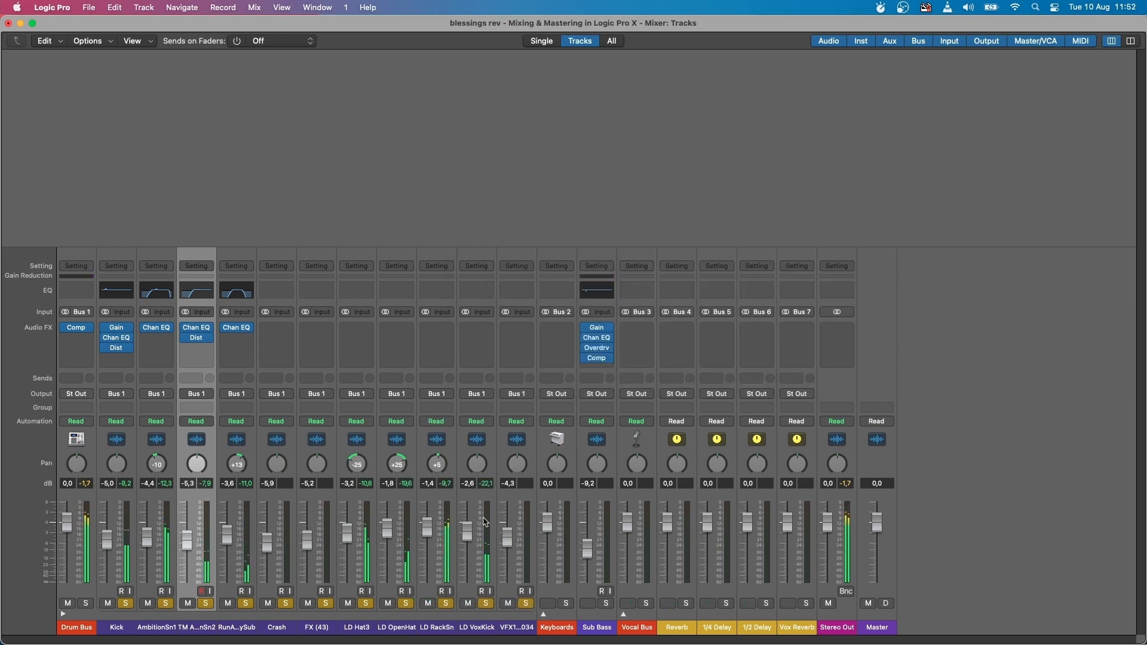
Lower the faders of LD VoxKick to -4.4 dB, AmbitionSn1 to -5.7, TM AmbitionSn2 to -9.2, Crash to -12.8 and LD Hat3 to -4.0.
left_click_drag(471, 536, 472, 541)
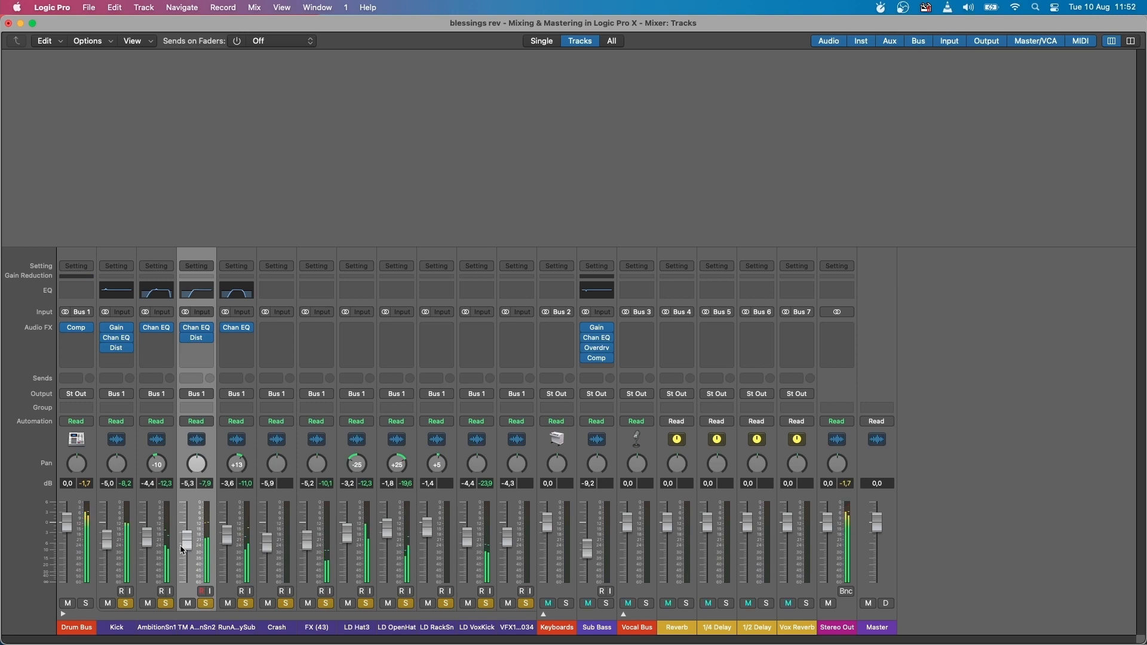
left_click_drag(190, 542, 190, 553)
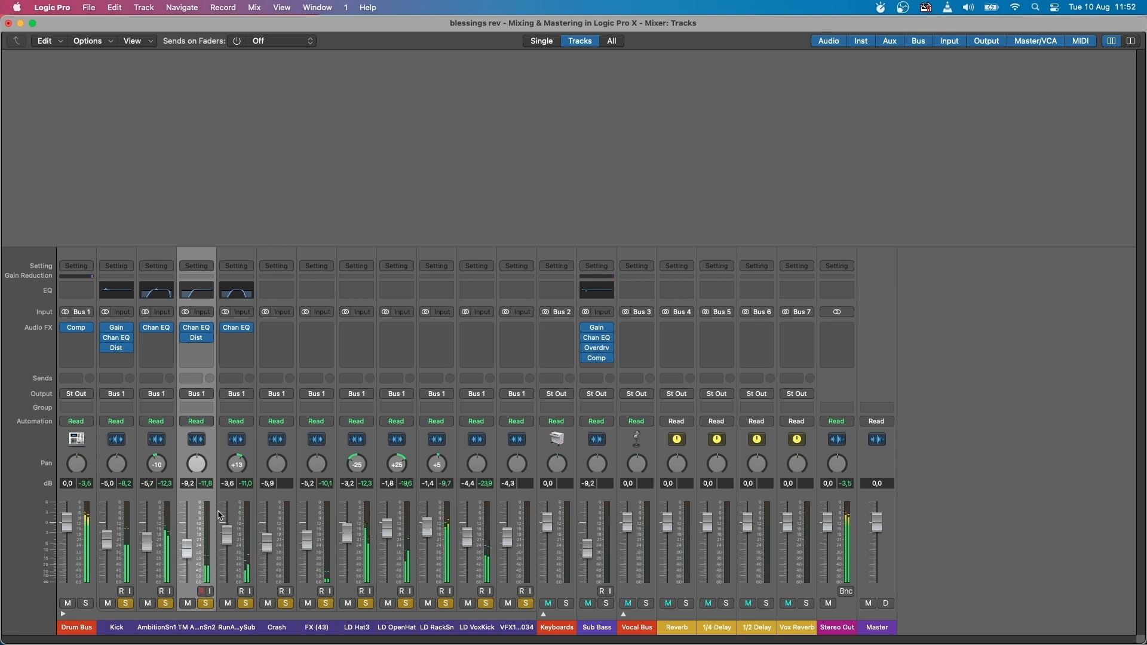
left_click_drag(267, 542, 266, 555)
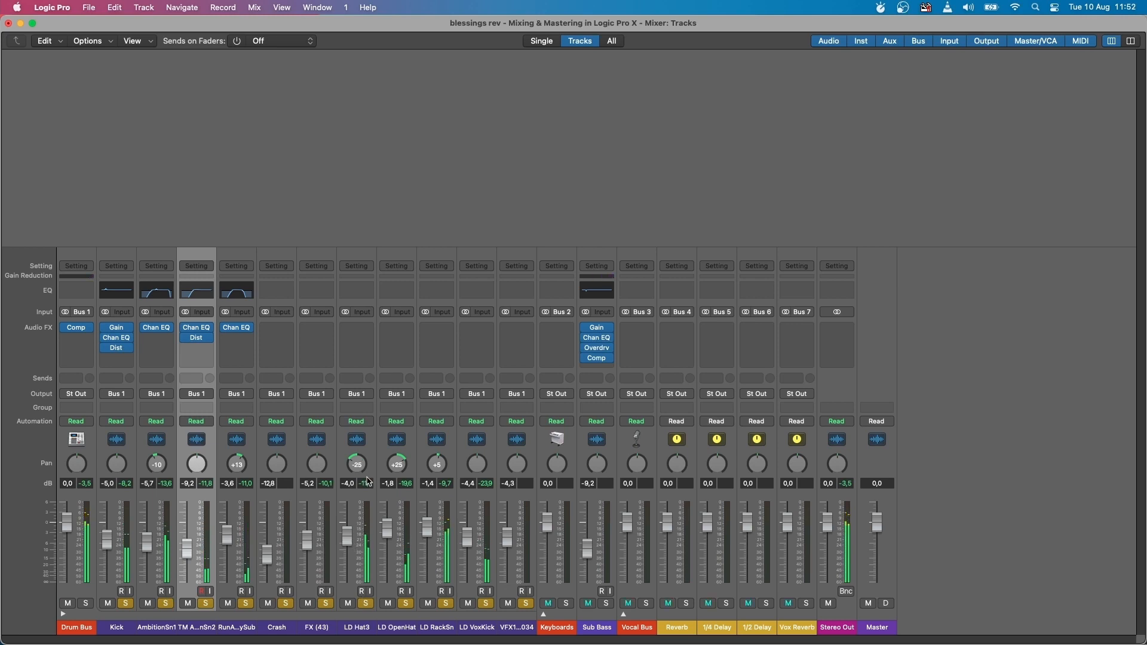
Clear all solos, solo only LD Hat3 and LD OpenHat, and pan them to -24 and +18.
left_click(368, 601, "alt")
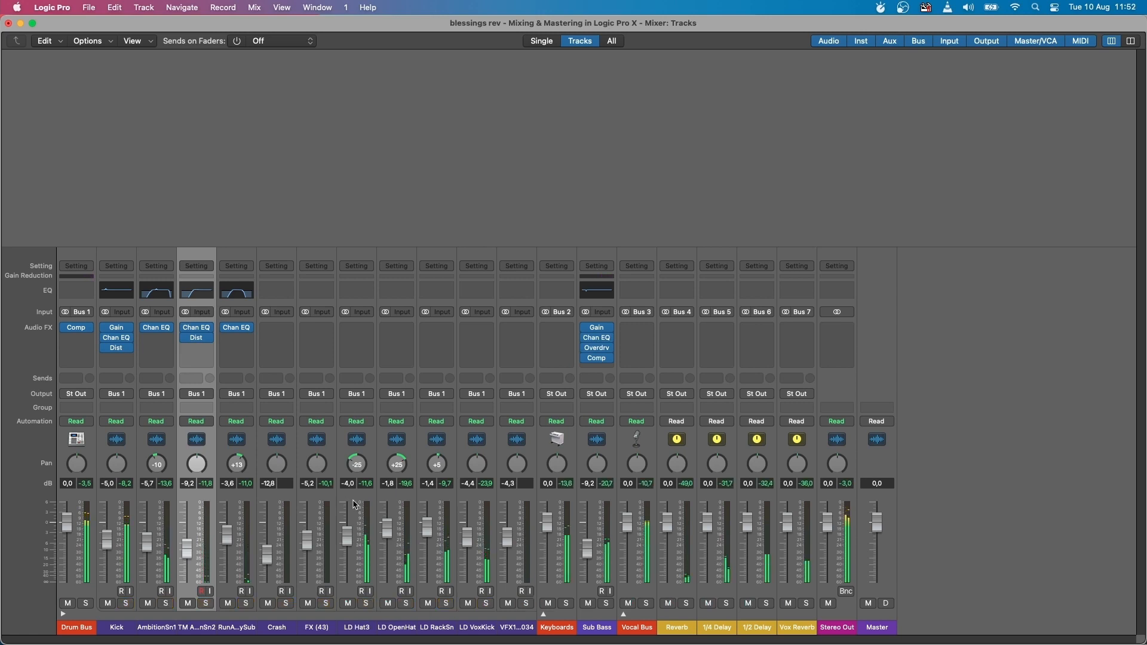
left_click(366, 603)
mouse_move(350, 467)
left_mouse_down()
mouse_move(356, 457)
mouse_move(357, 478)
left_mouse_up()
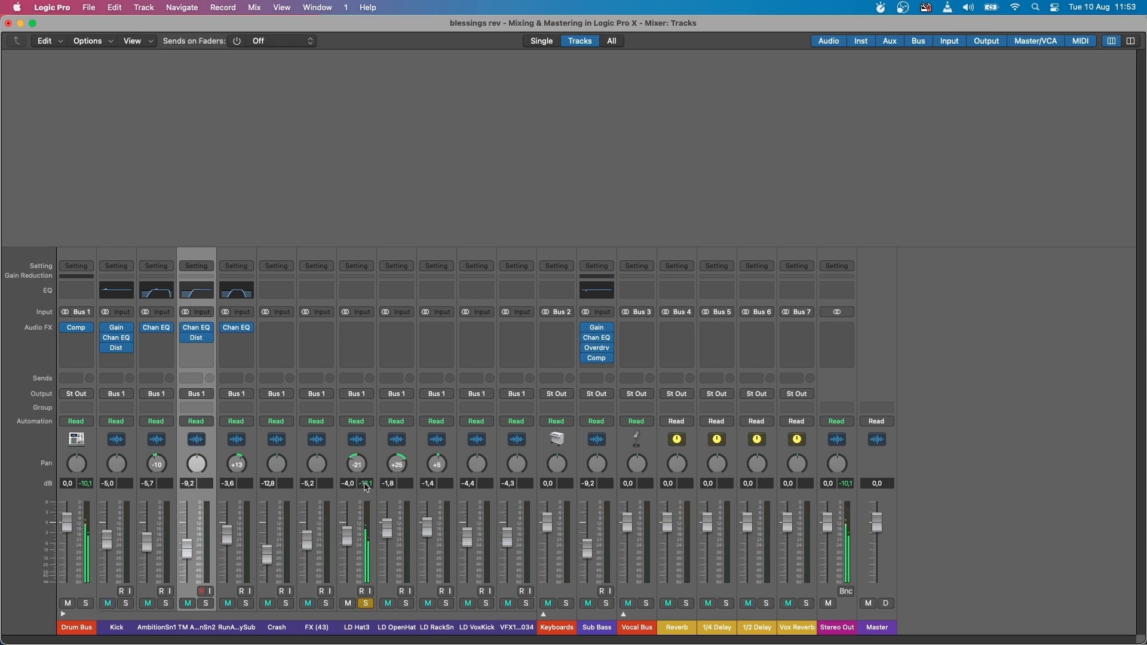
left_click(406, 604)
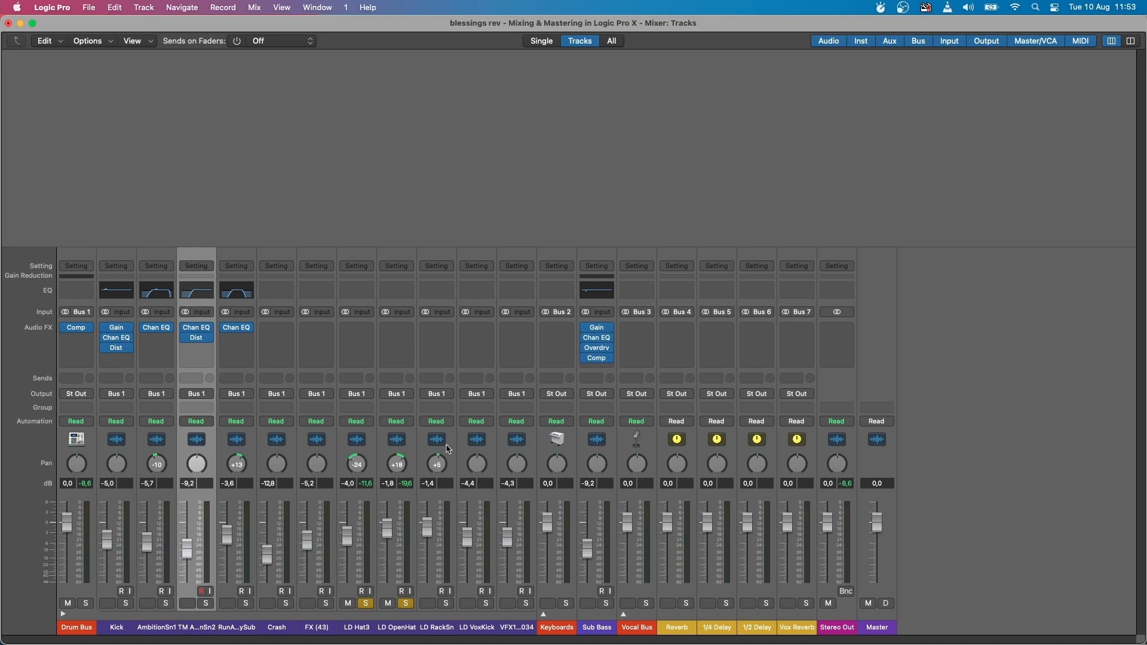
Lower the LD Hat3 fader to -5.0 dB and LD OpenHat to -4.1 dB, then clear the track selection.
left_click_drag(389, 520, 346, 545)
left_click(274, 327)
left_click(413, 42)
left_click(378, 143)
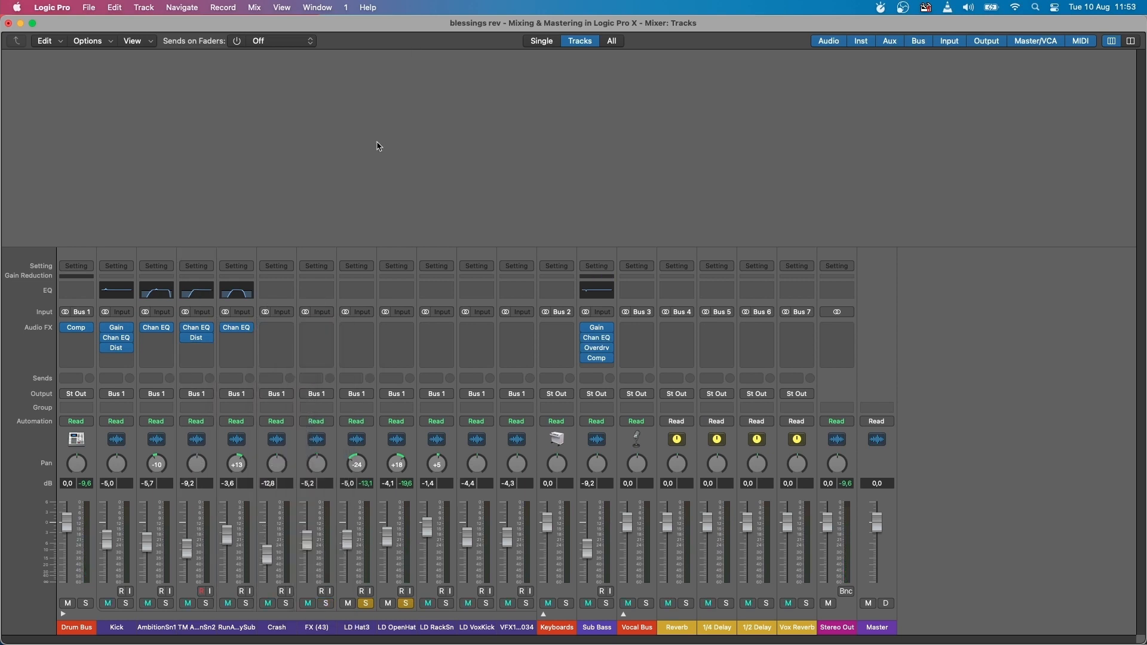
Solo Crash and FX (43) briefly to audition them alongside the two hats.
left_click(287, 603)
left_click(326, 603)
left_click(286, 603)
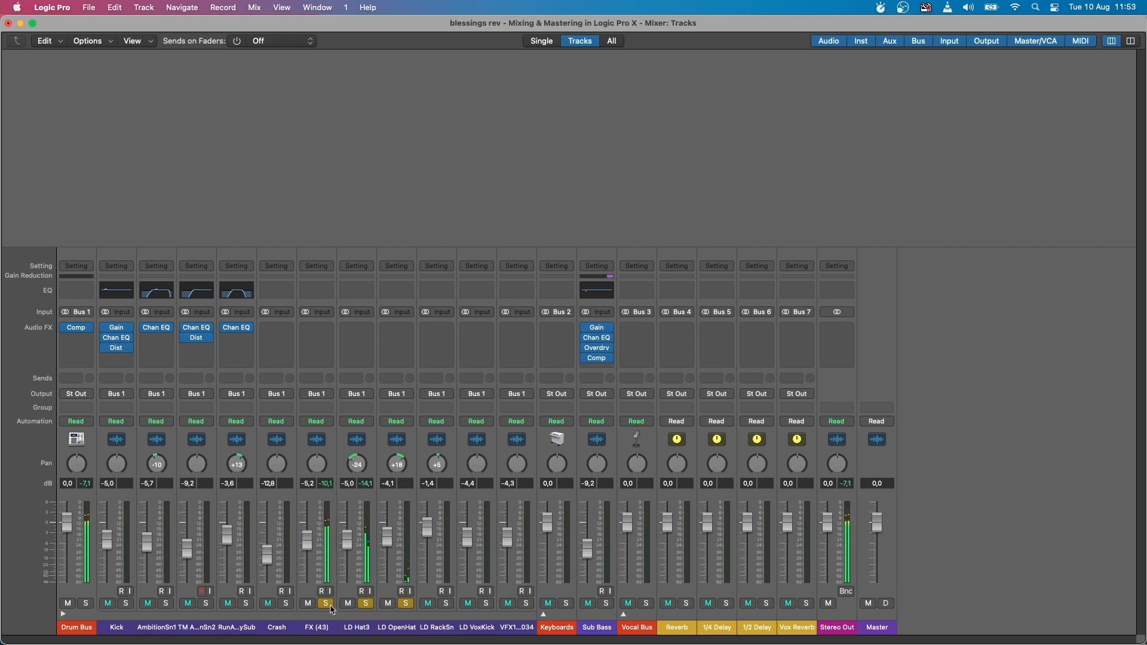
Add a Channel EQ to LD Hat3 with a 12 dB/oct low cut at 3180 Hz and a Q of 0.79, then close its window.
left_click(355, 338)
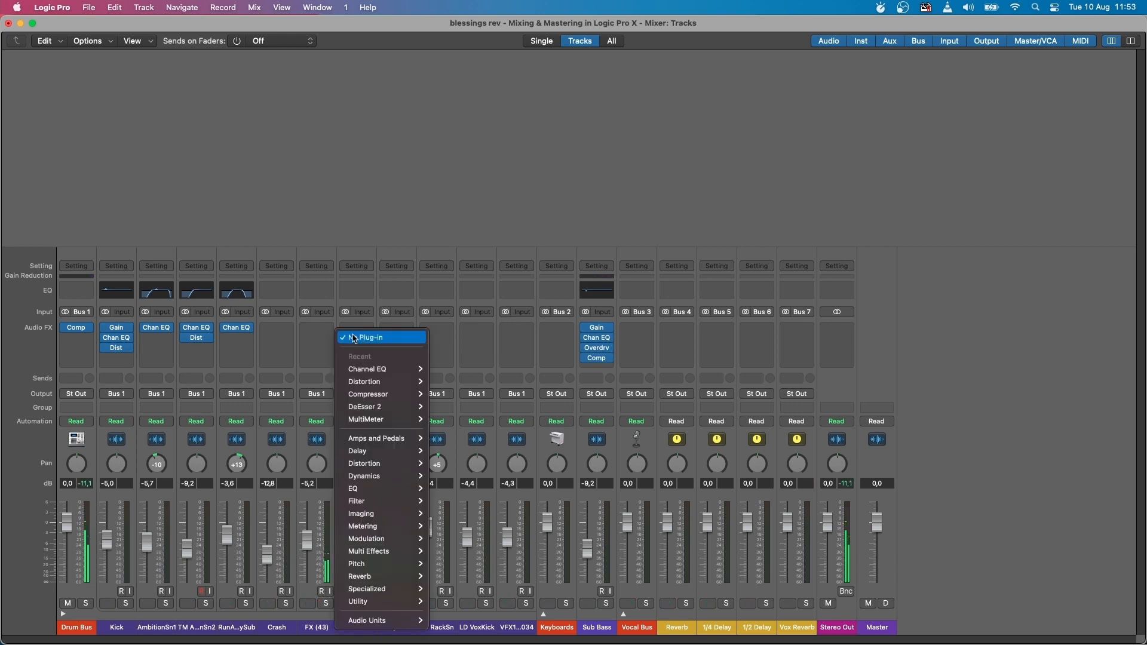
left_click(370, 261)
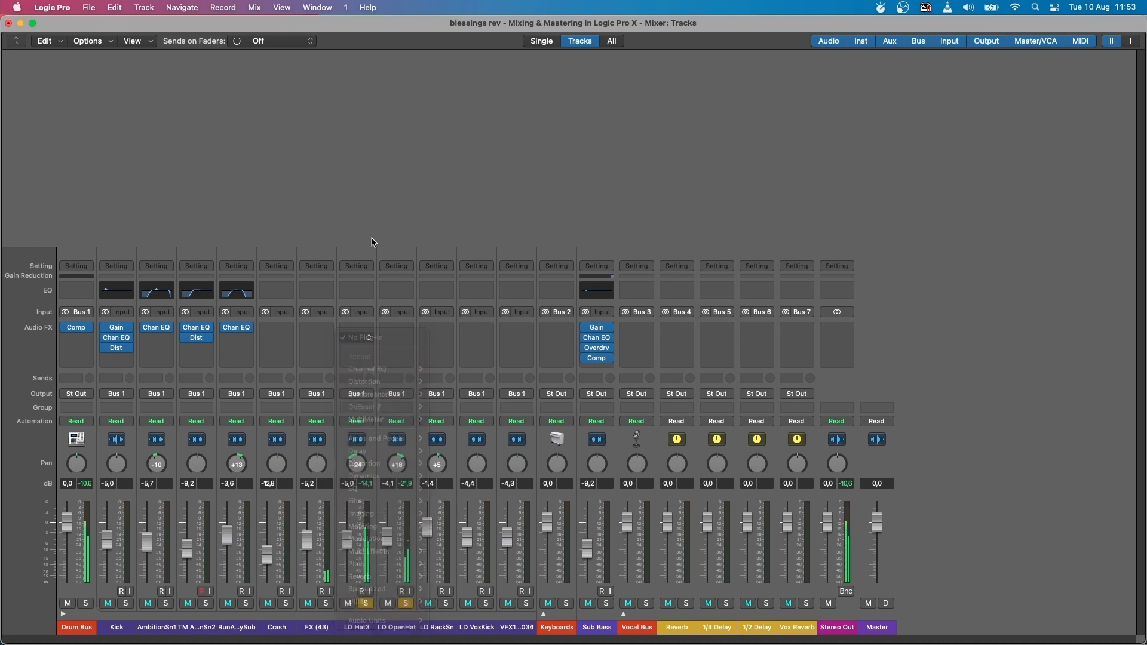
left_click(358, 291)
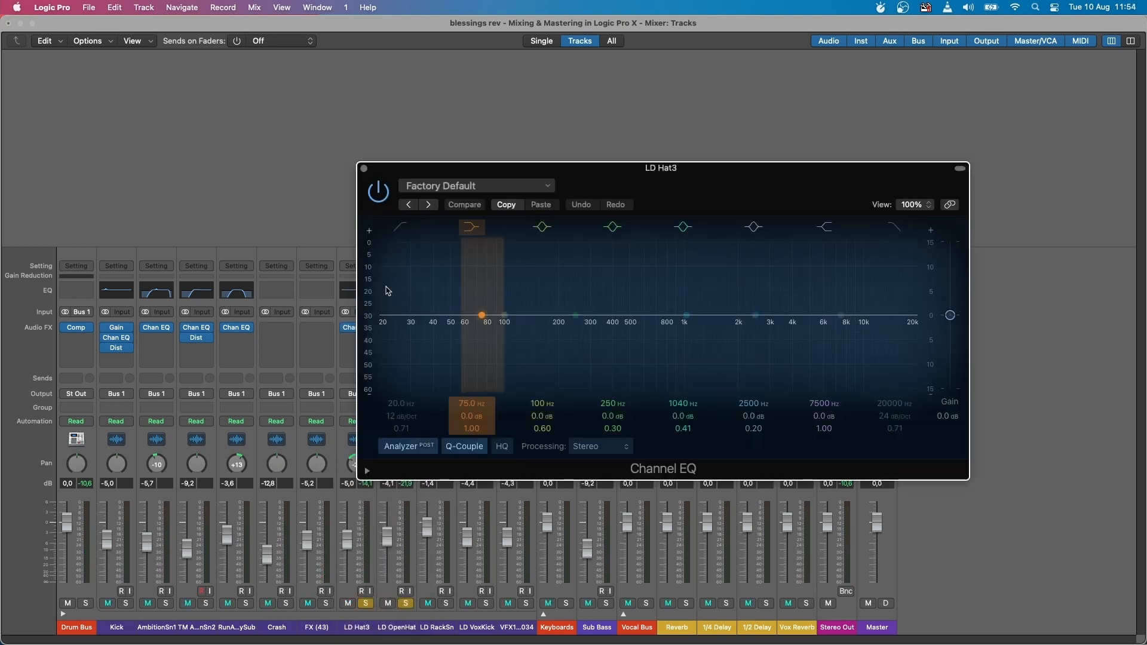
left_click(400, 227)
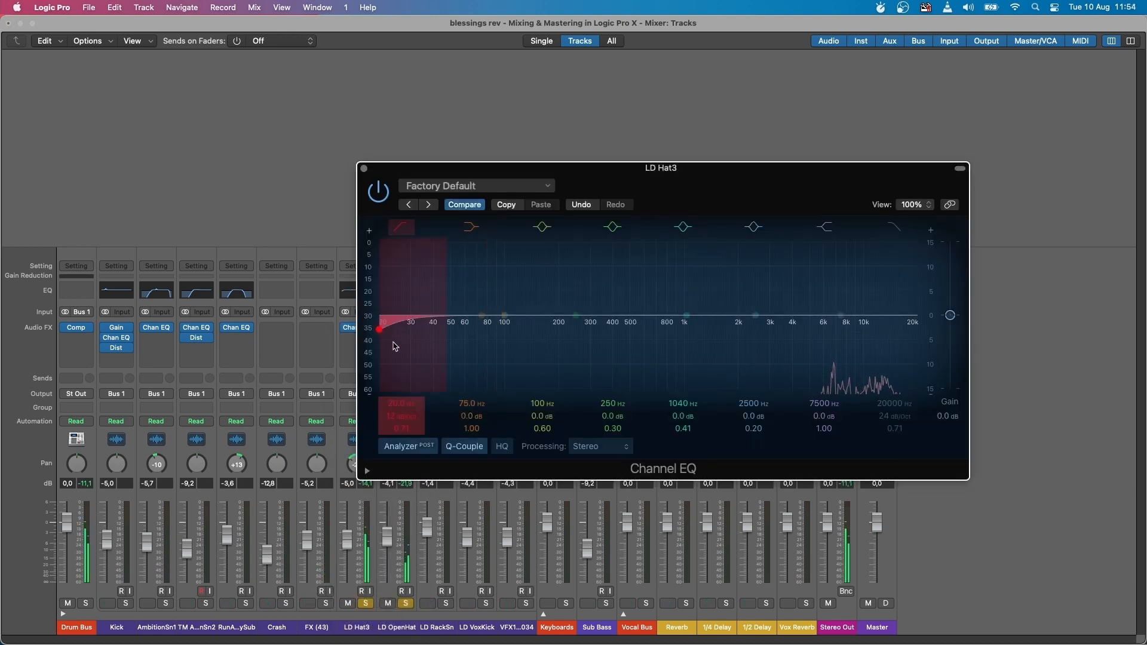
left_click_drag(379, 329, 775, 327)
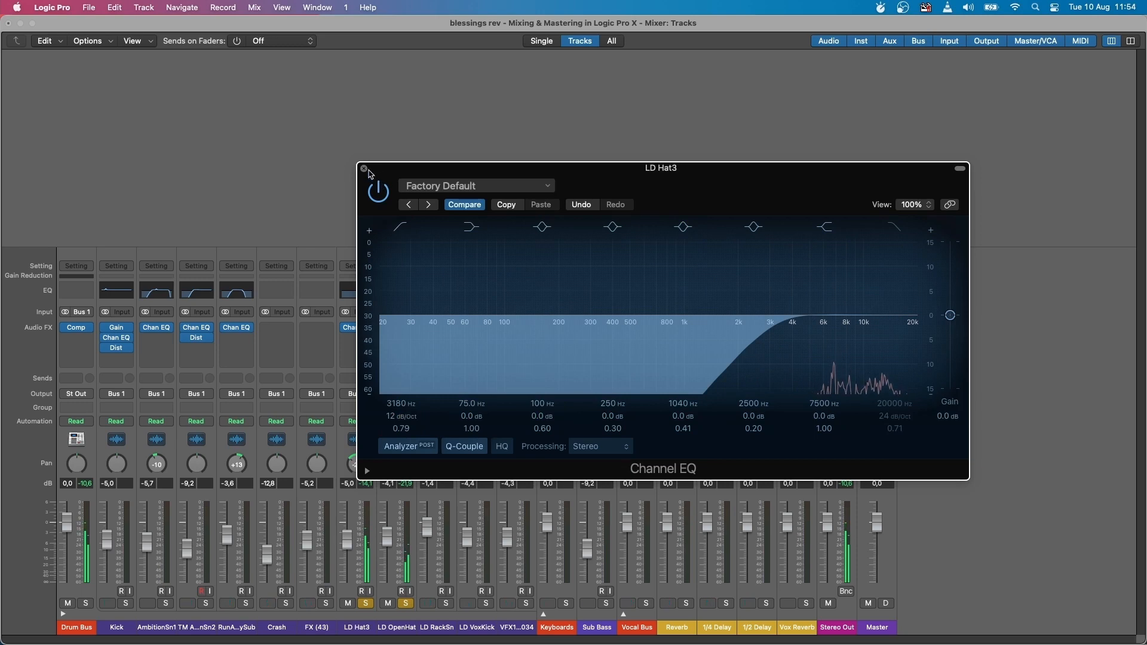
left_click(364, 169)
Add a Channel EQ to LD OpenHat with its low cut at about 3.2 kHz, close it, and pan the track to +22.
left_click(406, 329)
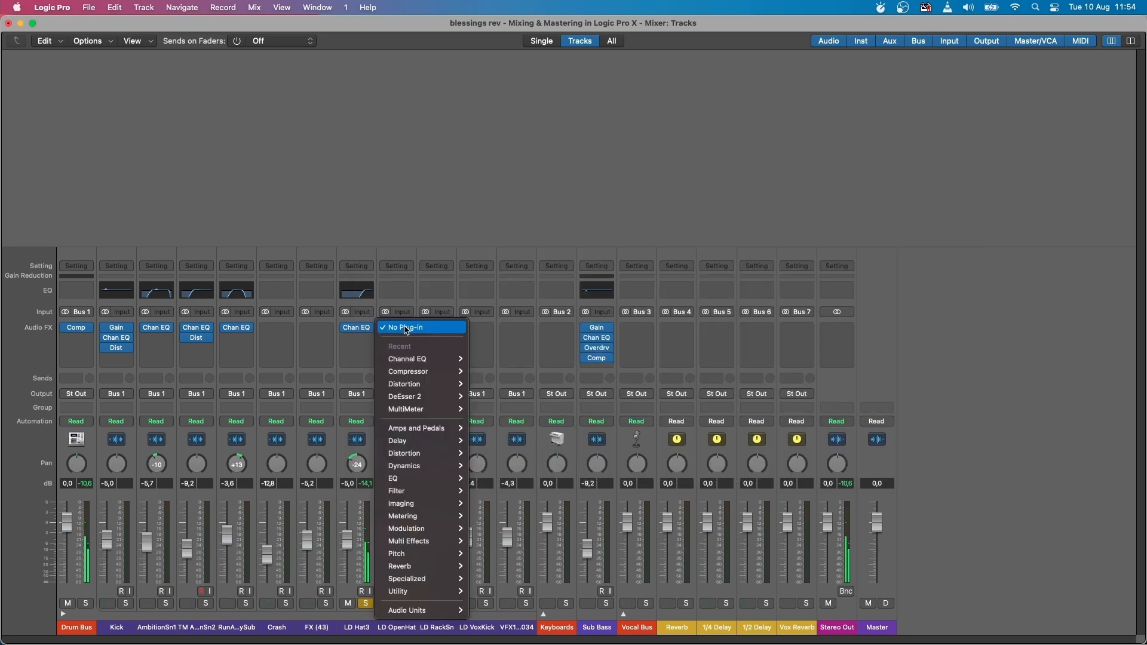
left_click(410, 169)
left_click(393, 289)
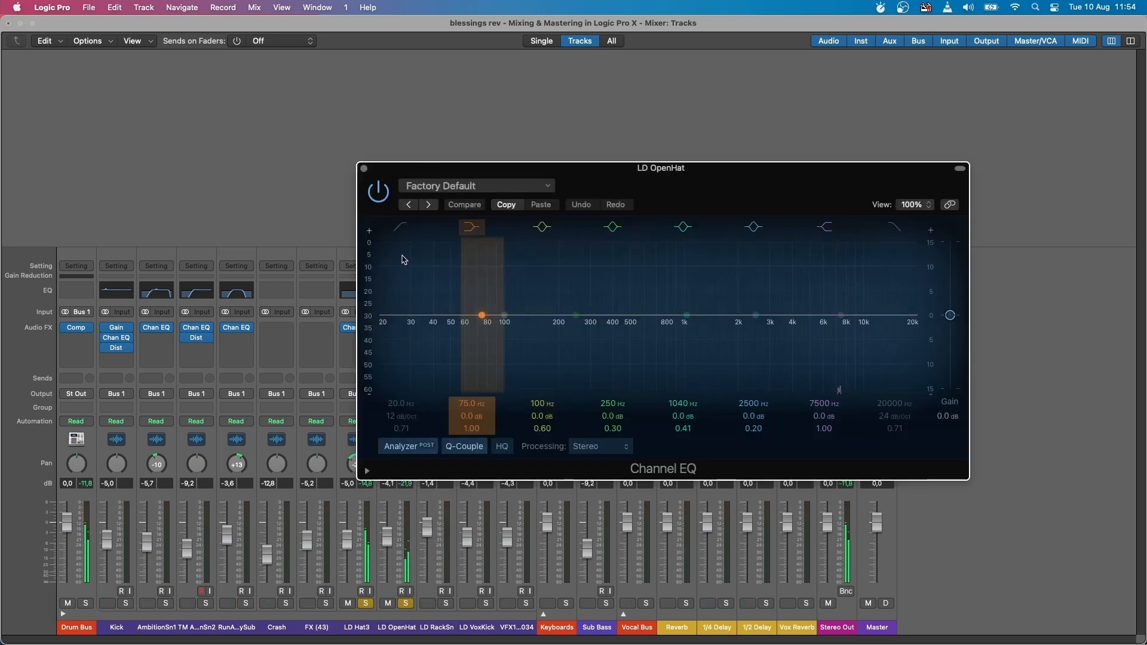
left_click(400, 229)
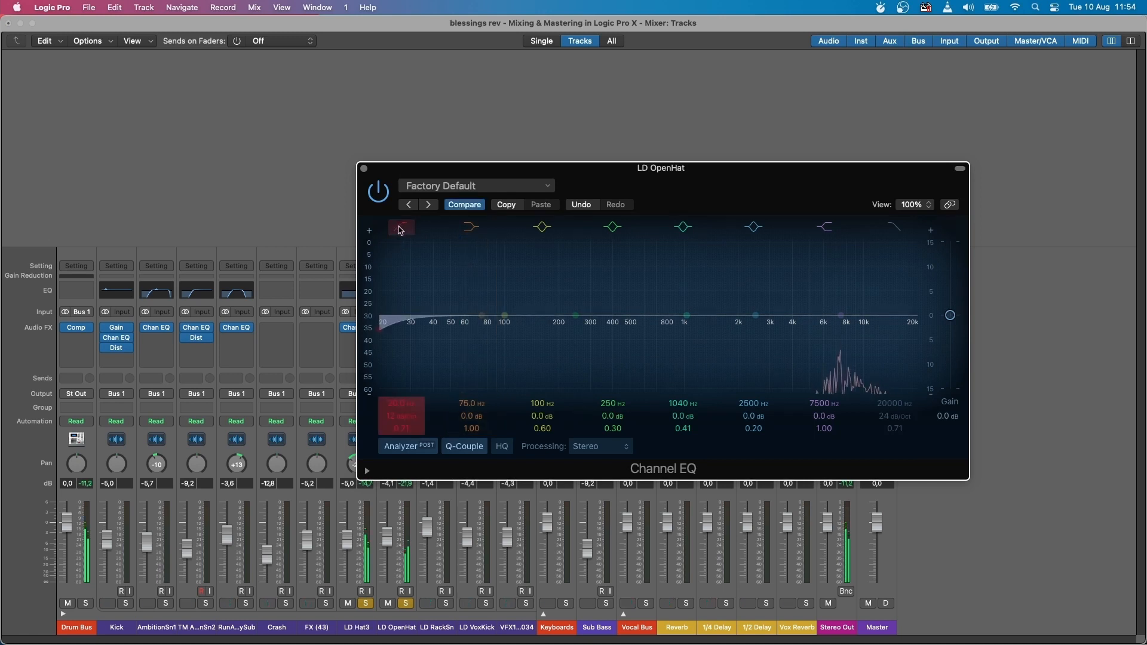
left_click_drag(380, 323, 777, 333)
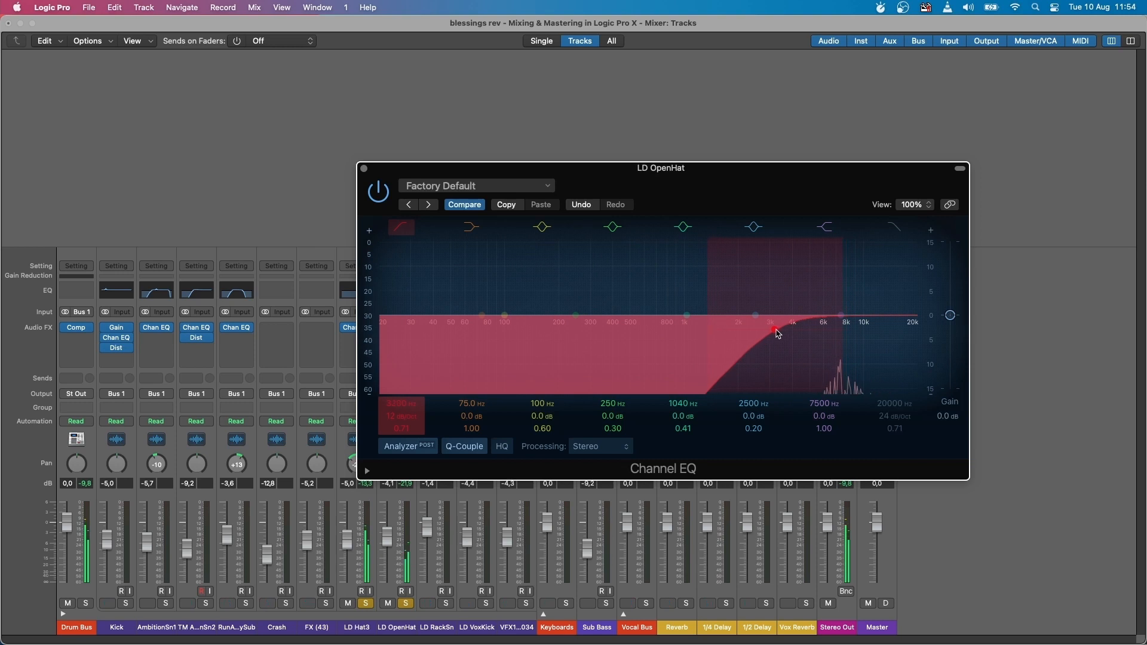
left_click(364, 168)
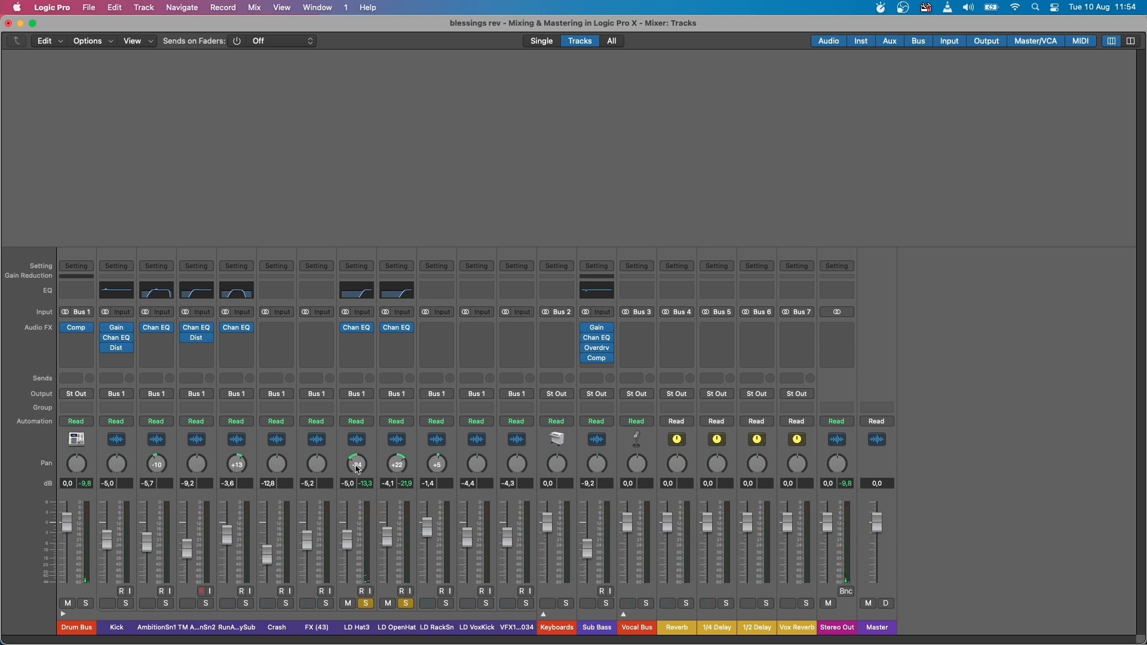
Lower LD Hat3 to -7.6 dB and LD OpenHat to -8.0 dB, and solo the Drum Bus, Kick, both snares and RunAwaySub with them.
left_click_drag(387, 537, 350, 558)
left_click(87, 604)
left_click(126, 604)
left_click(205, 603)
left_click(245, 604)
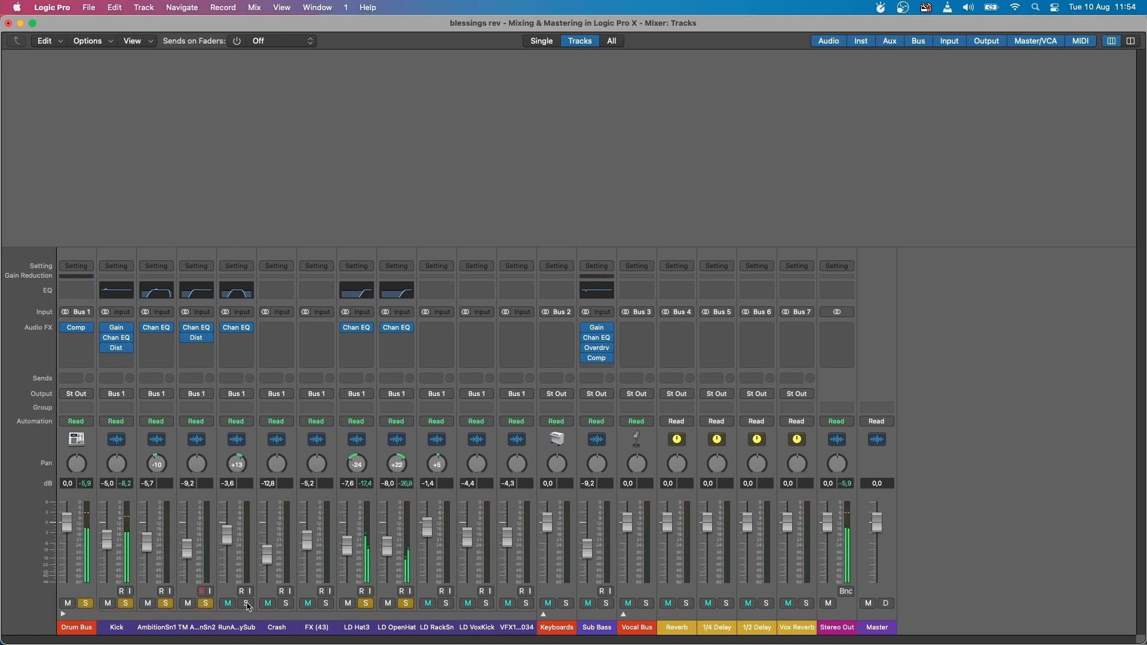
Solo Crash and FX (43), and lower AmbitionSn1 to -8.4 dB, TM AmbitionSn2 to -12.4 dB and RunAwaySub to -10.4 dB.
left_click(286, 604)
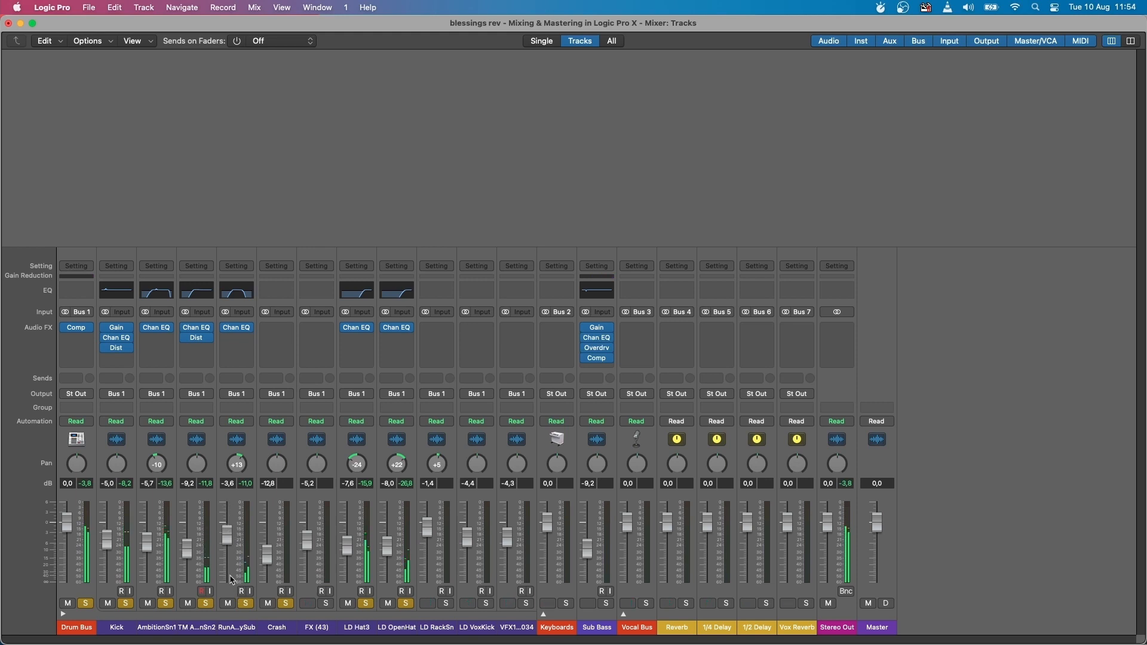
left_click_drag(227, 539, 227, 546)
left_click_drag(230, 555, 182, 558)
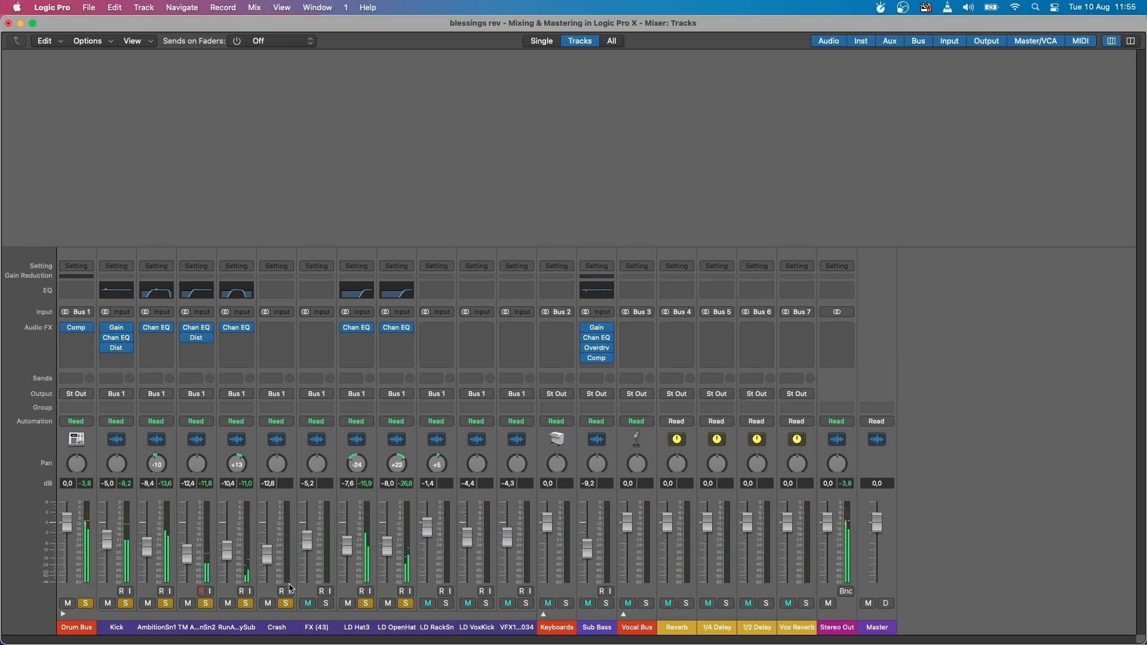
left_click(325, 603)
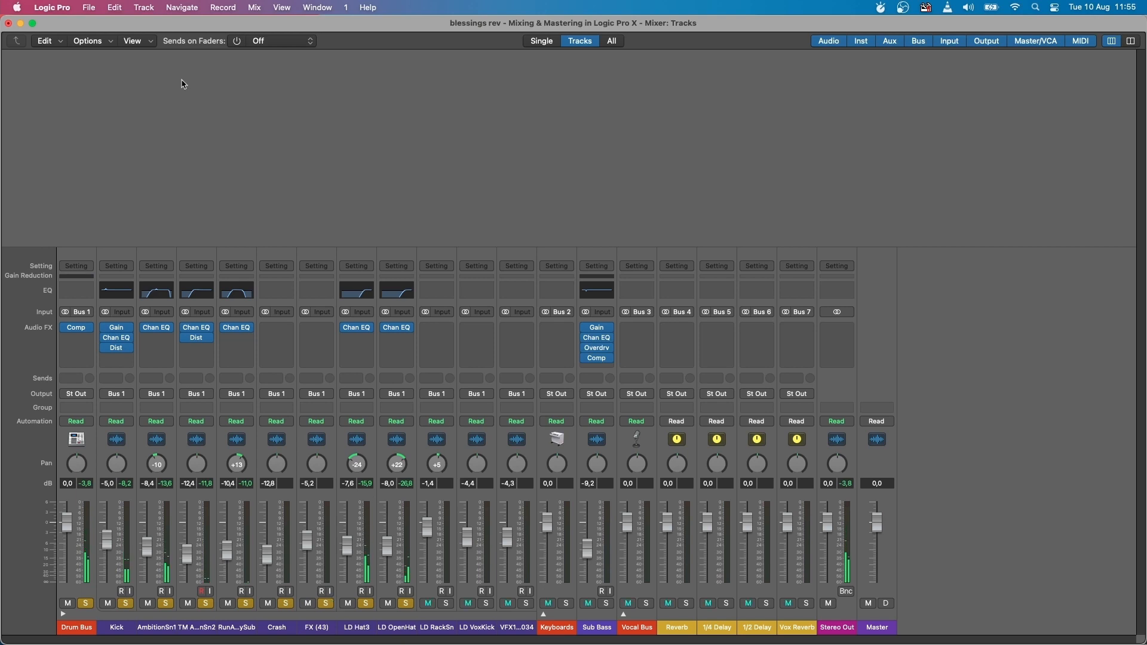
Extend the cycle start back to about bar 47, play it, and lower FX (43) to -18.0 dB in the mixer.
left_click(8, 24)
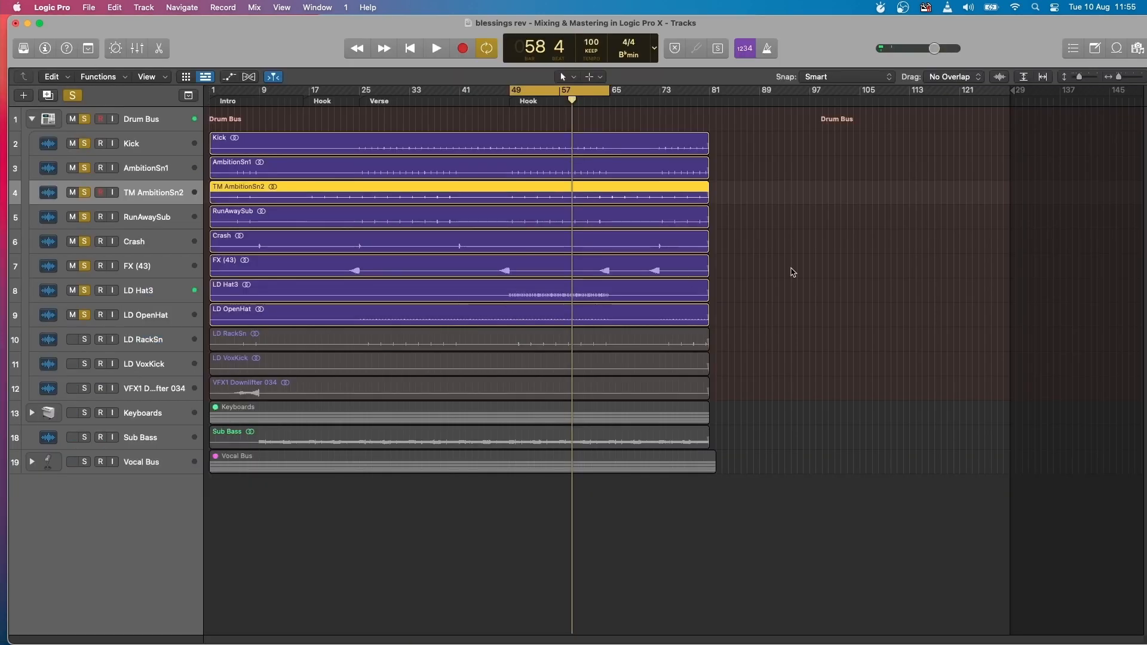
left_click_drag(512, 91, 497, 94)
key("space")
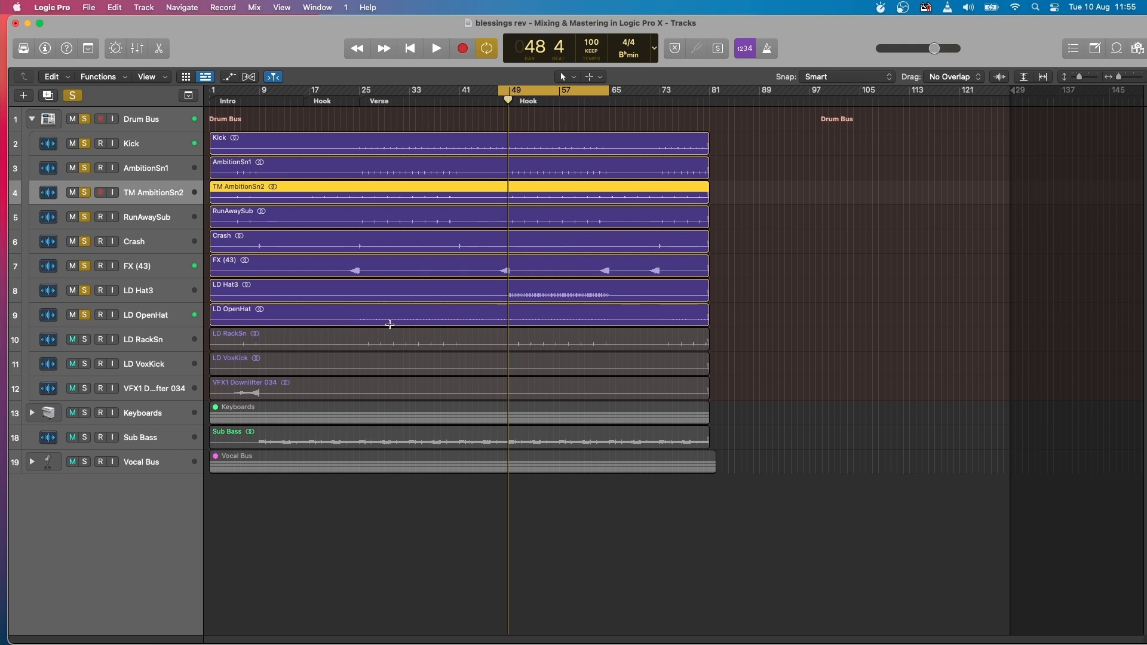
key("super+2")
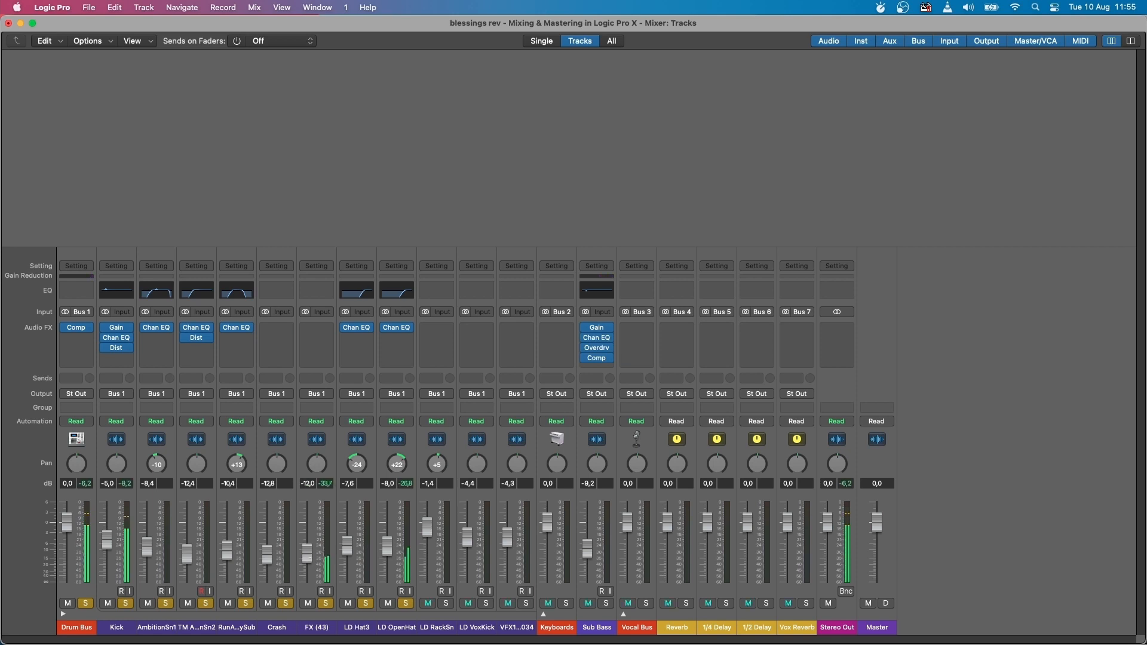
left_click_drag(311, 564, 315, 580)
Add a Channel EQ to FX (43) with a 12 dB/oct low cut at 304 Hz and a Q of 0.83, then close its window.
left_click(303, 328)
left_click(327, 359)
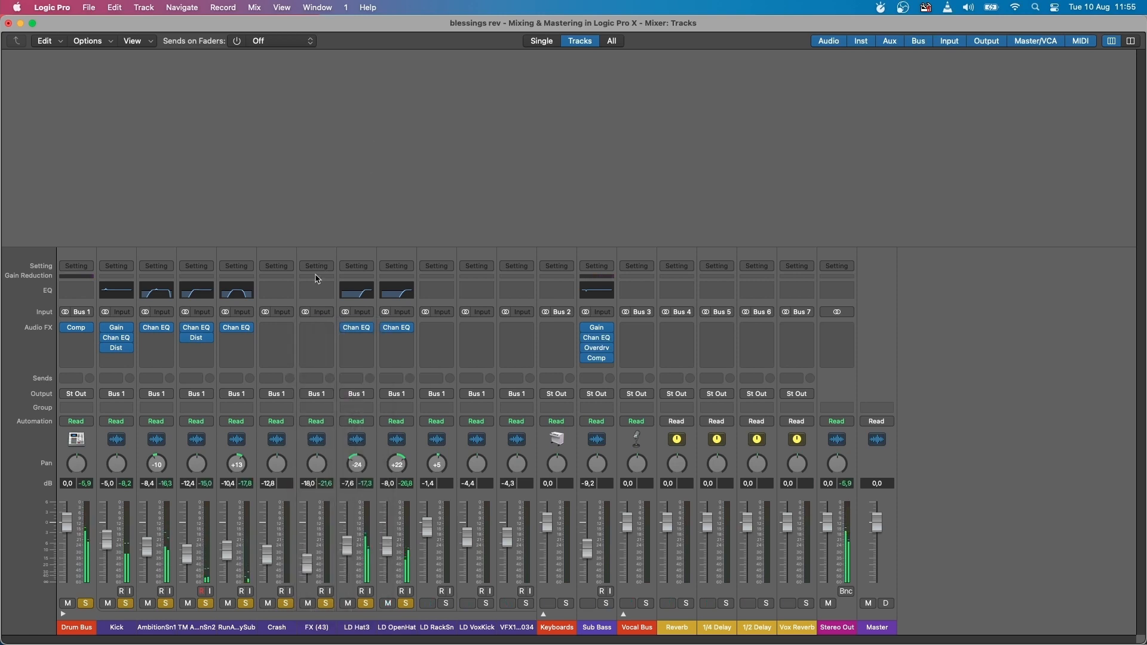
left_click(398, 228)
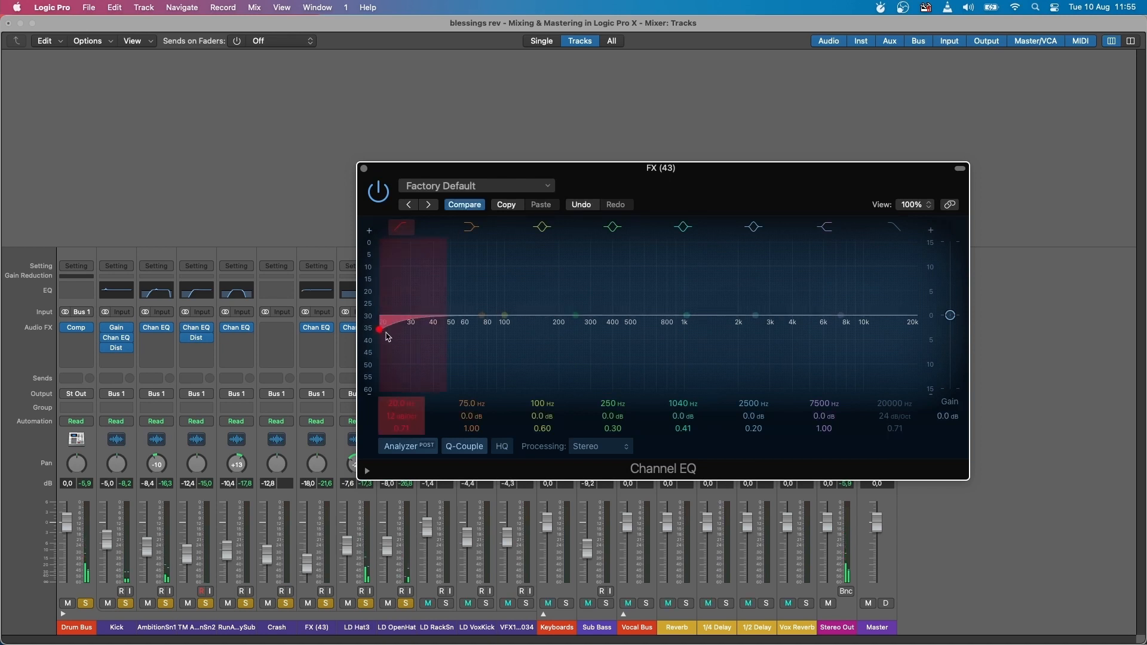
left_click_drag(383, 327, 592, 331)
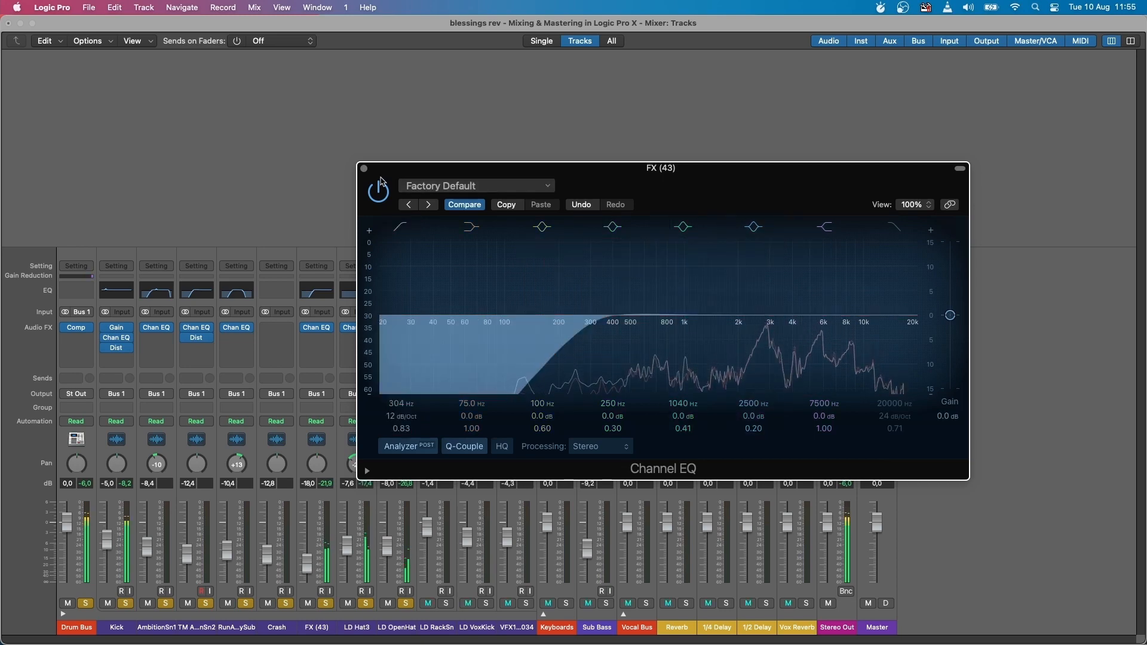
left_click(364, 169)
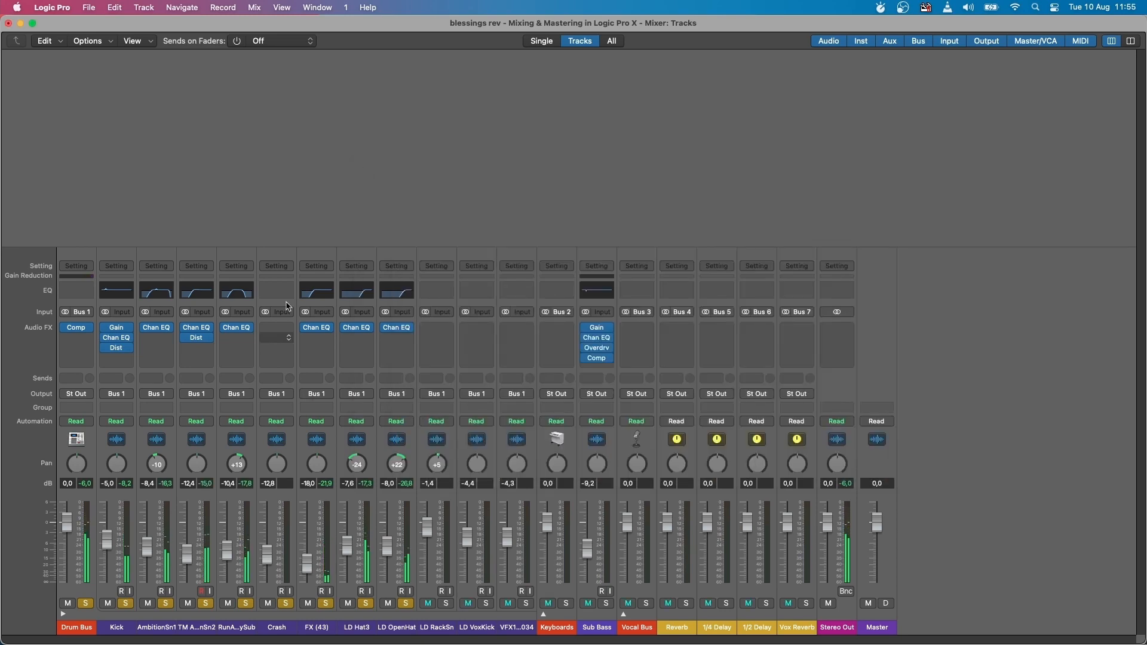
Loop playback around bar 41 and add a Channel EQ to Crash with a 12 dB/oct low cut at 875 Hz and a Q of 0.60.
key("super+w")
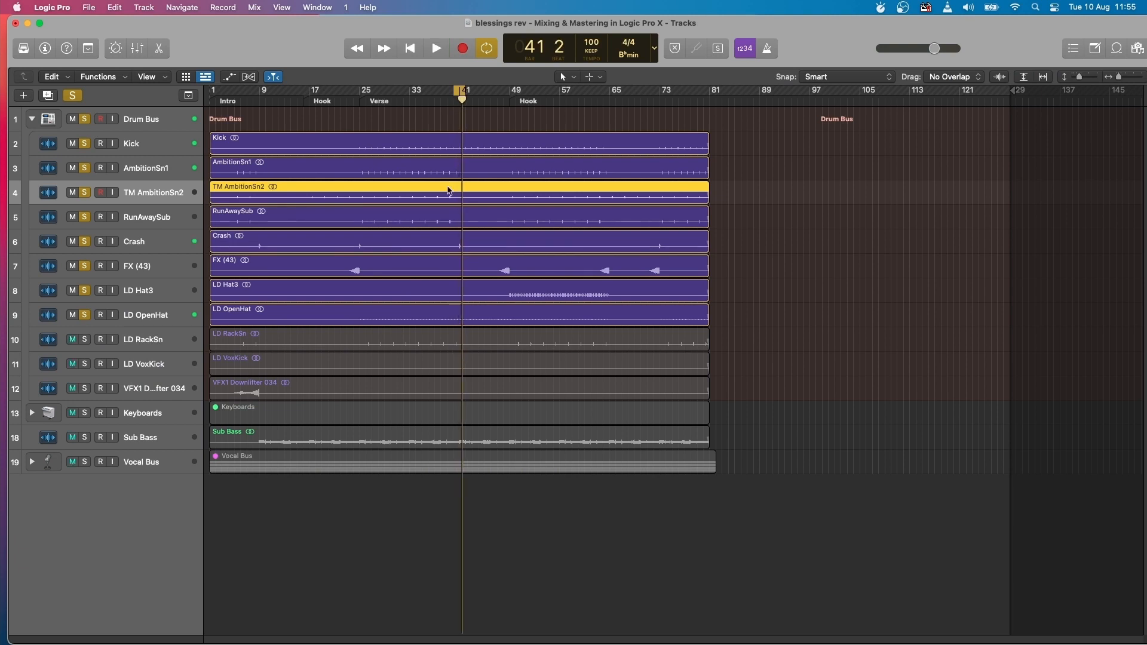
key("super+2")
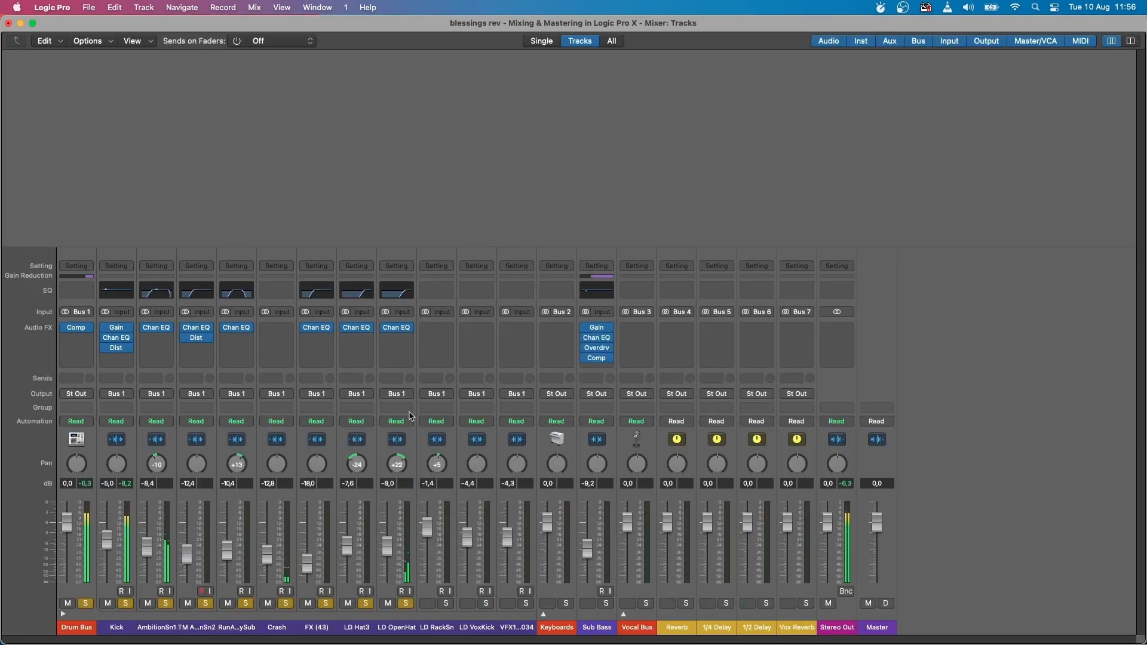
double_click(276, 290)
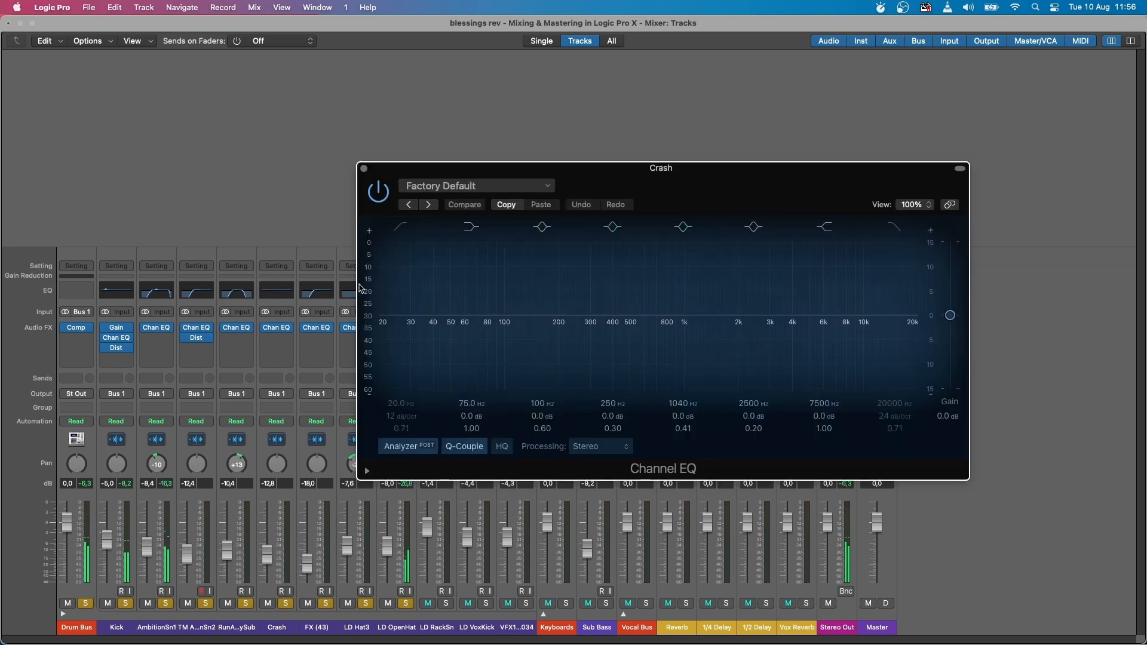
left_click(400, 227)
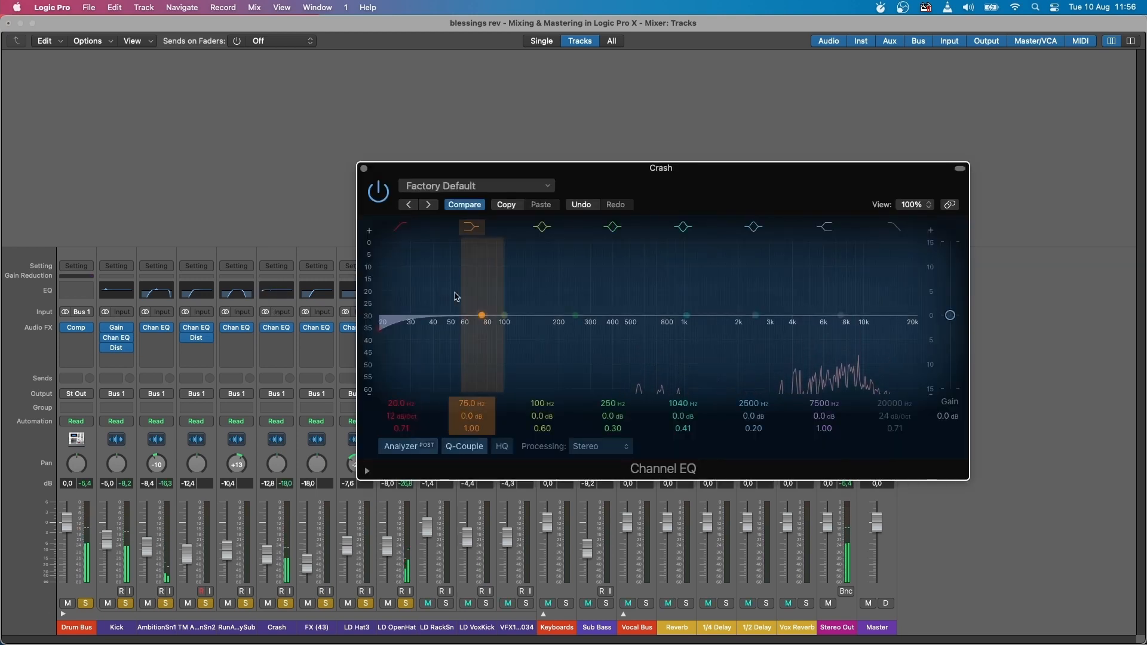
mouse_move(393, 330)
left_mouse_down()
mouse_move(569, 328)
mouse_move(624, 312)
mouse_move(516, 344)
mouse_move(388, 325)
mouse_move(415, 345)
mouse_move(582, 316)
mouse_move(675, 334)
left_mouse_up()
Close the Crash EQ, set Crash to -13.8 dB and raise LD OpenHat to -5.8 dB.
left_click_drag(270, 561, 269, 569)
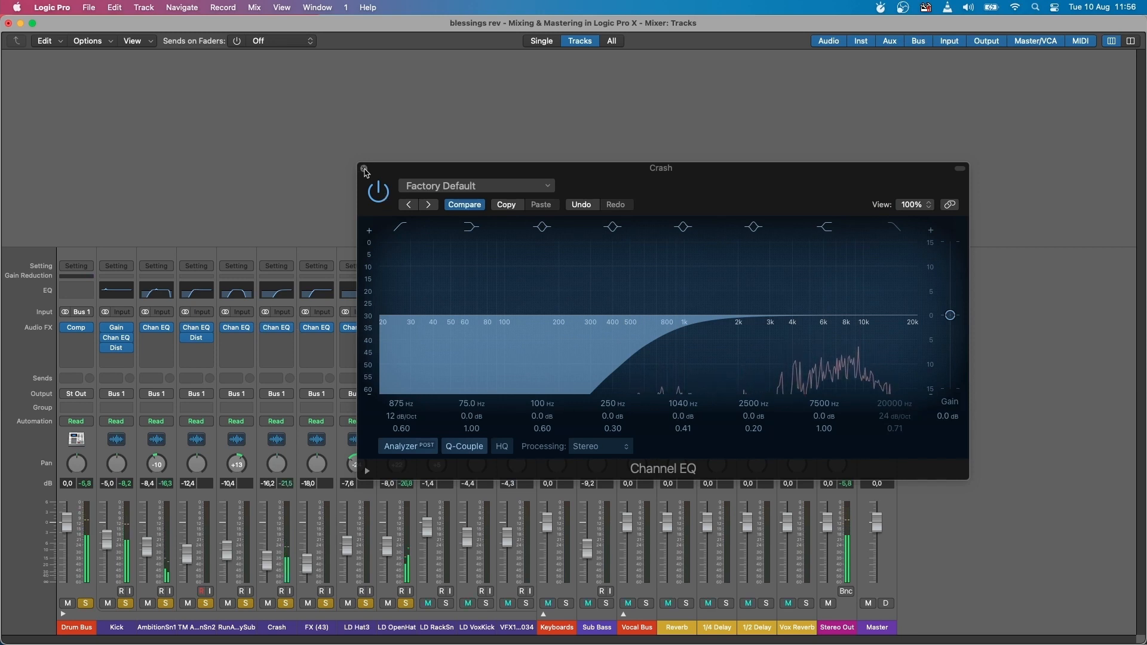
left_click(363, 169)
left_click_drag(271, 564, 275, 559)
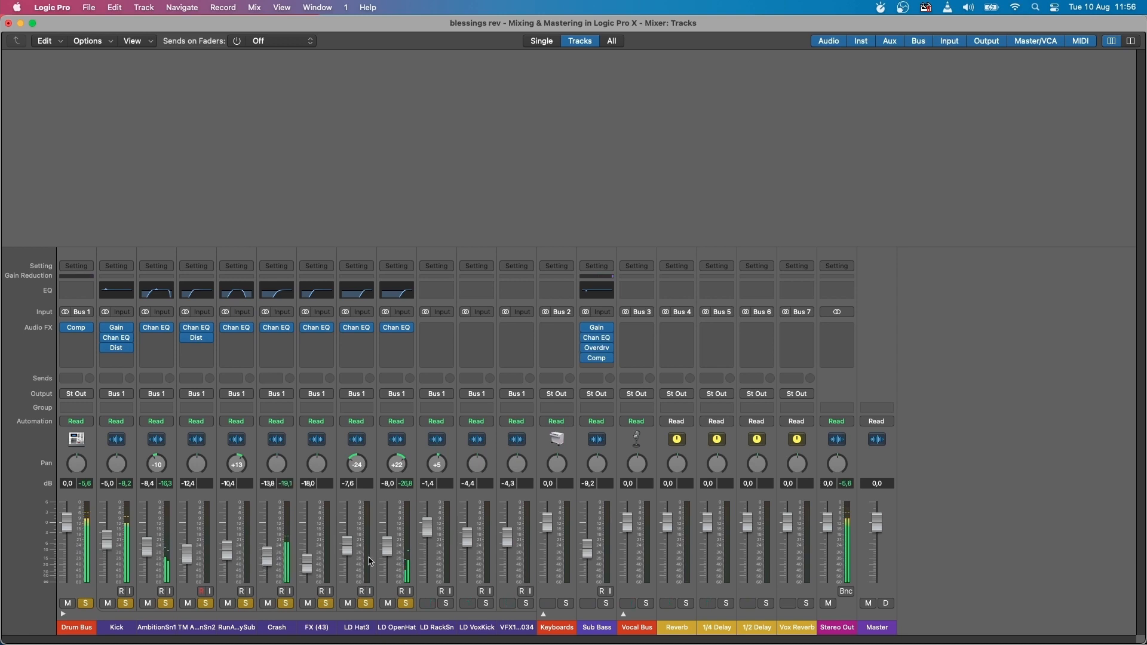
left_click_drag(387, 551, 390, 542)
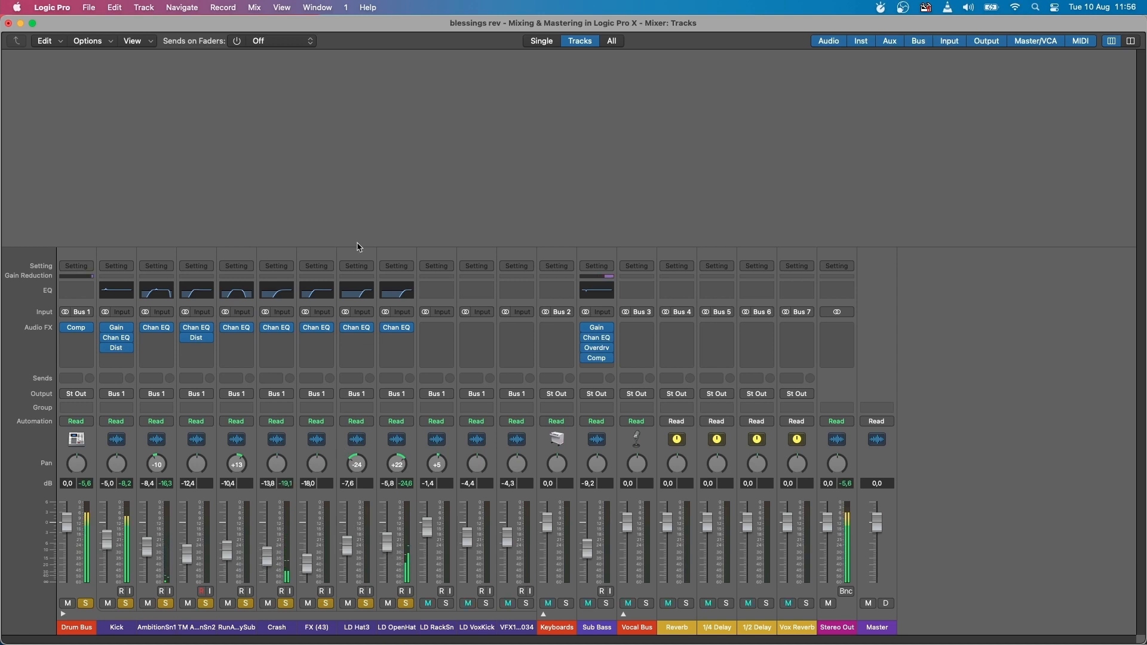